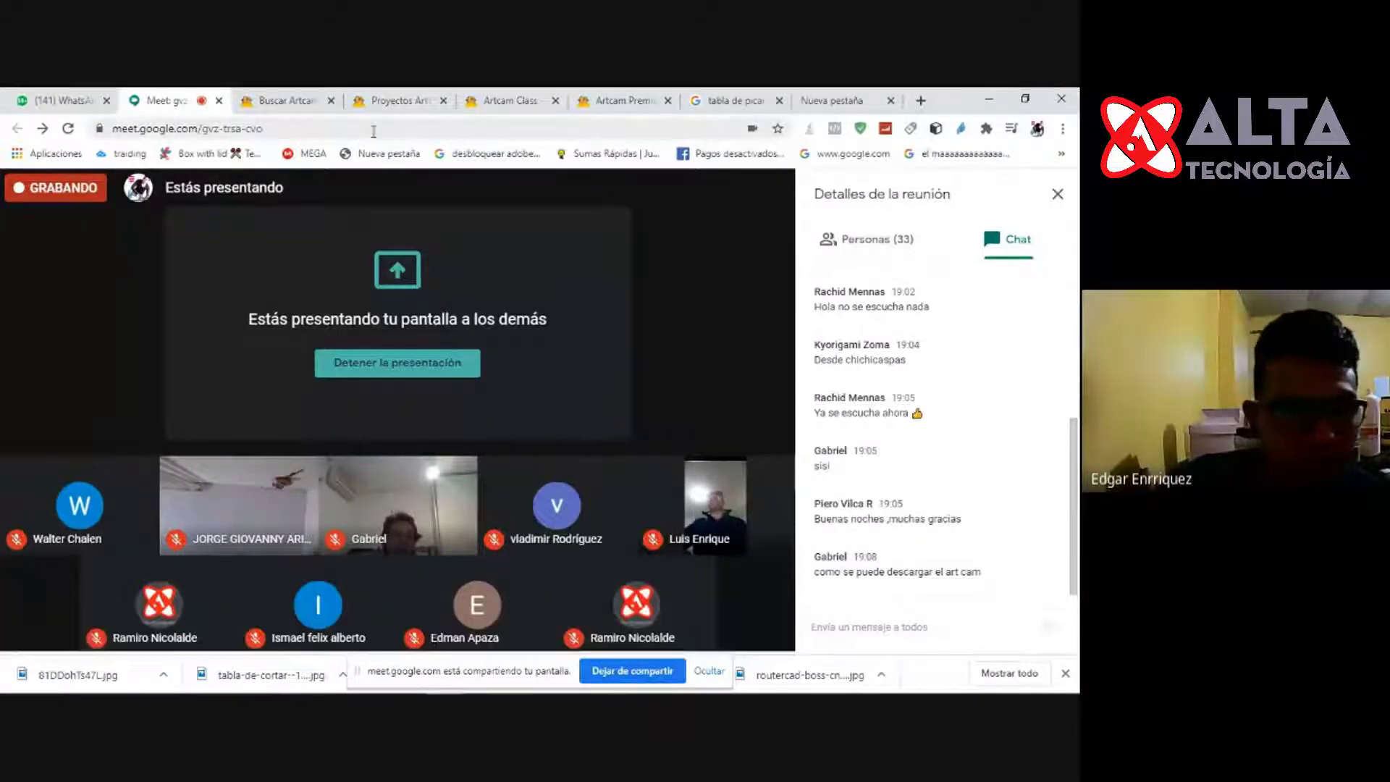
Close the ArtCAM, tabla de picar and blank browser tabs, keeping only WhatsApp and the Meet call open.
{"action": "left_click", "coordinate": [282, 99]}
{"action": "left_click", "coordinate": [174, 96]}
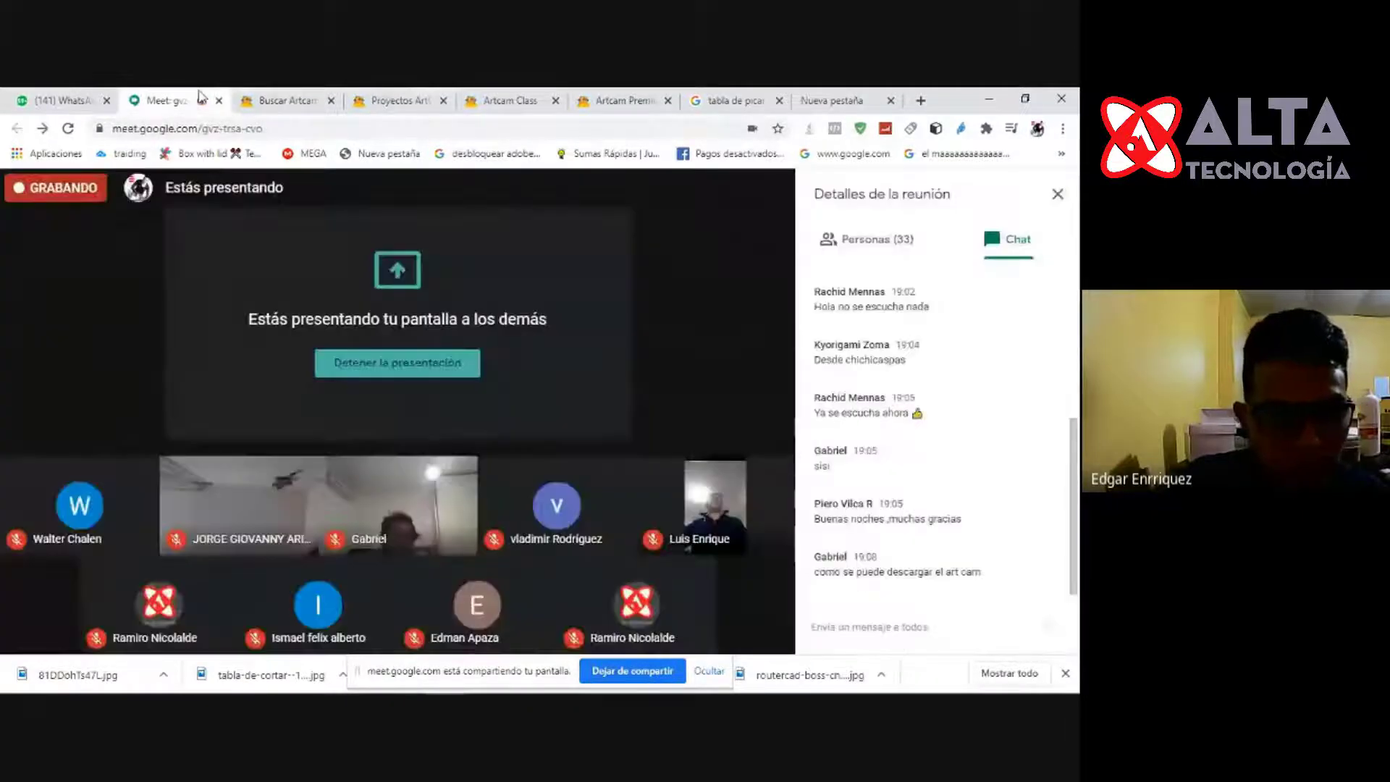
{"action": "left_click", "coordinate": [331, 101]}
{"action": "left_click", "coordinate": [331, 100]}
{"action": "left_click", "coordinate": [331, 101]}
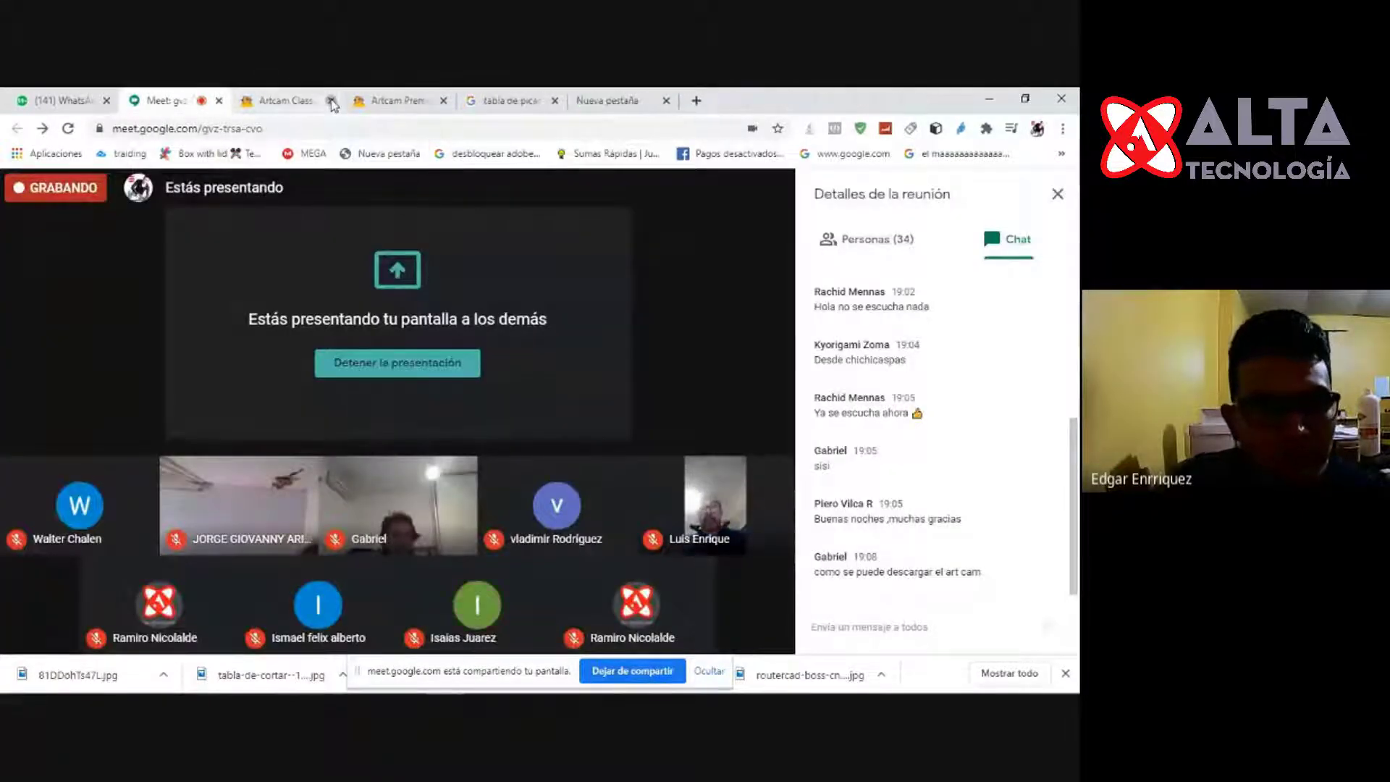
{"action": "left_click", "coordinate": [331, 101]}
{"action": "left_click", "coordinate": [331, 100]}
{"action": "left_click", "coordinate": [331, 101]}
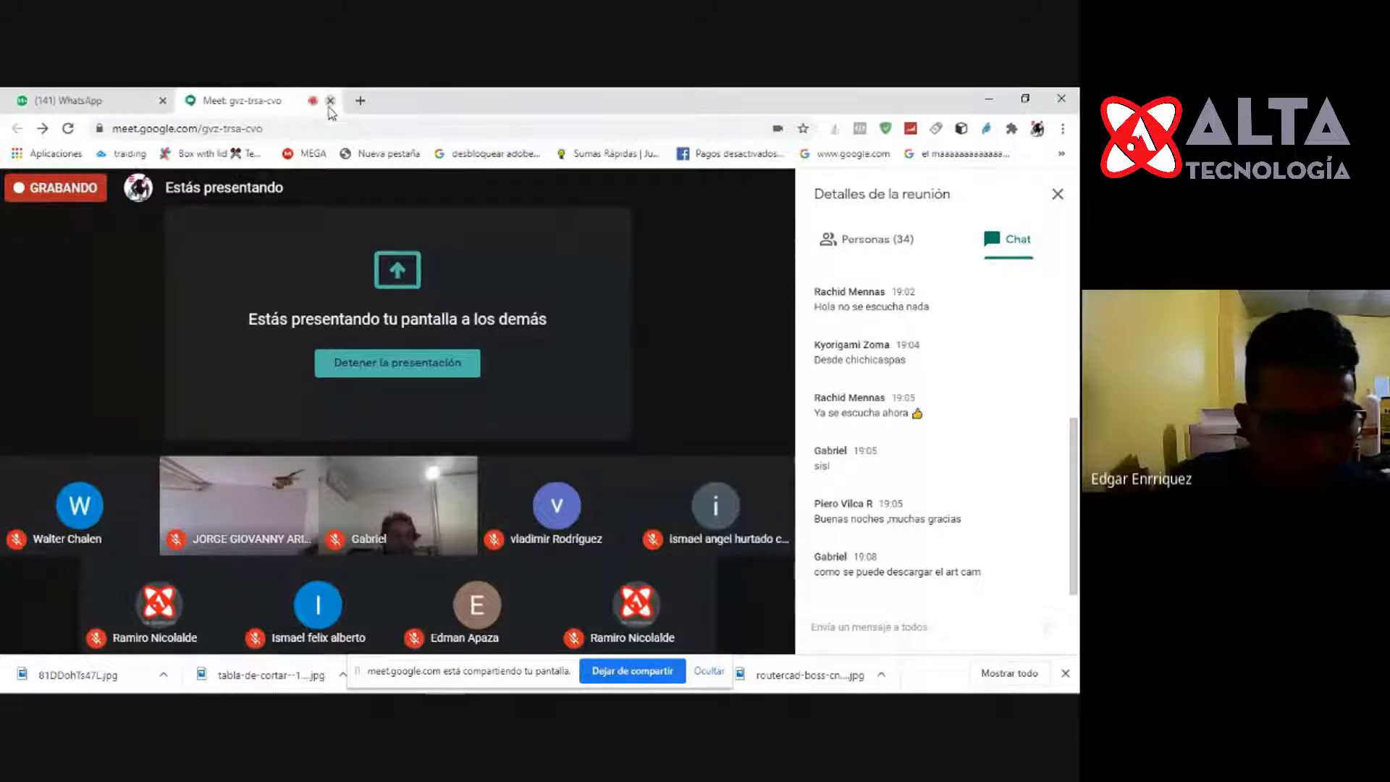
{"action": "left_click", "coordinate": [145, 100]}
{"action": "left_click", "coordinate": [211, 98]}
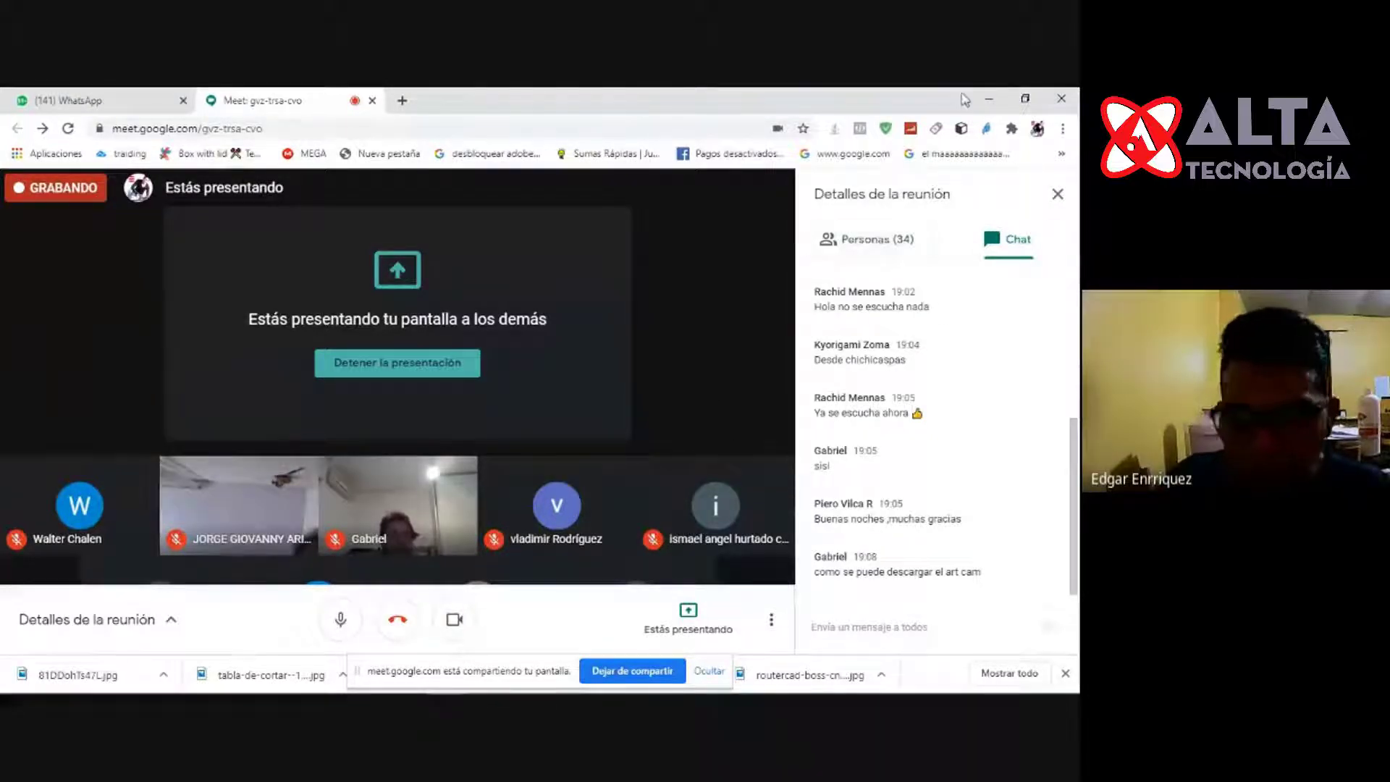
Minimise the browser, dismiss the sharing dialog and open the OneDrive folder Curso gratis Alta tecnologia in a maximised window.
{"action": "left_click", "coordinate": [988, 97]}
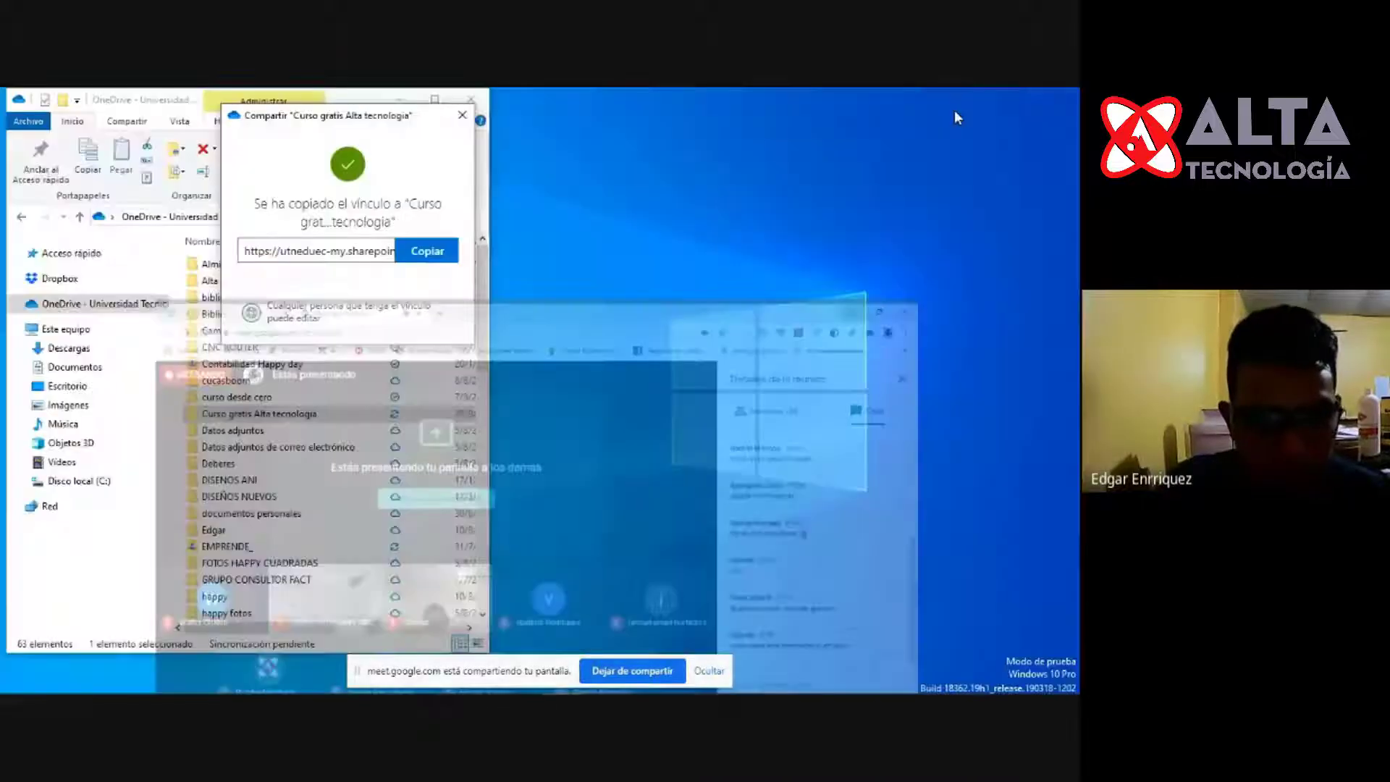
{"action": "left_click", "coordinate": [462, 114]}
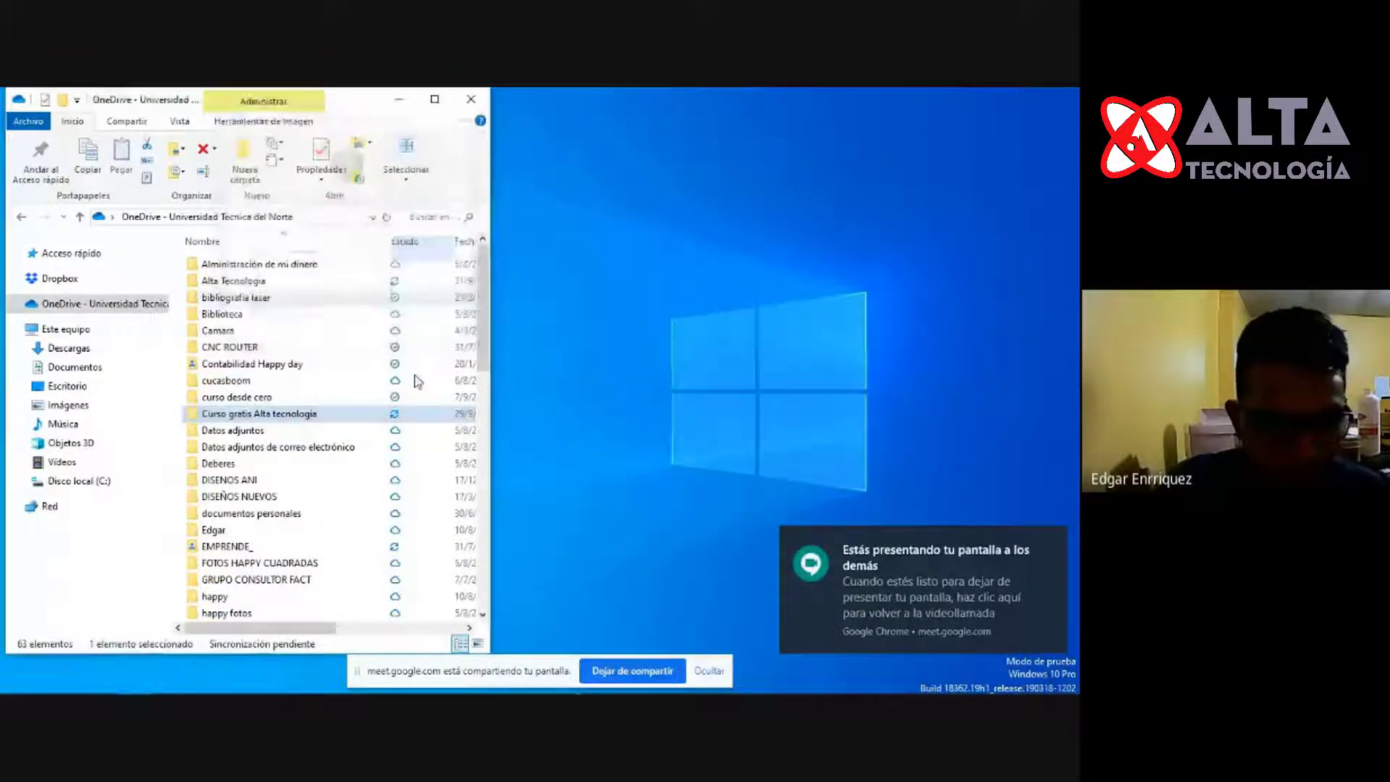
{"action": "double_click", "coordinate": [249, 416]}
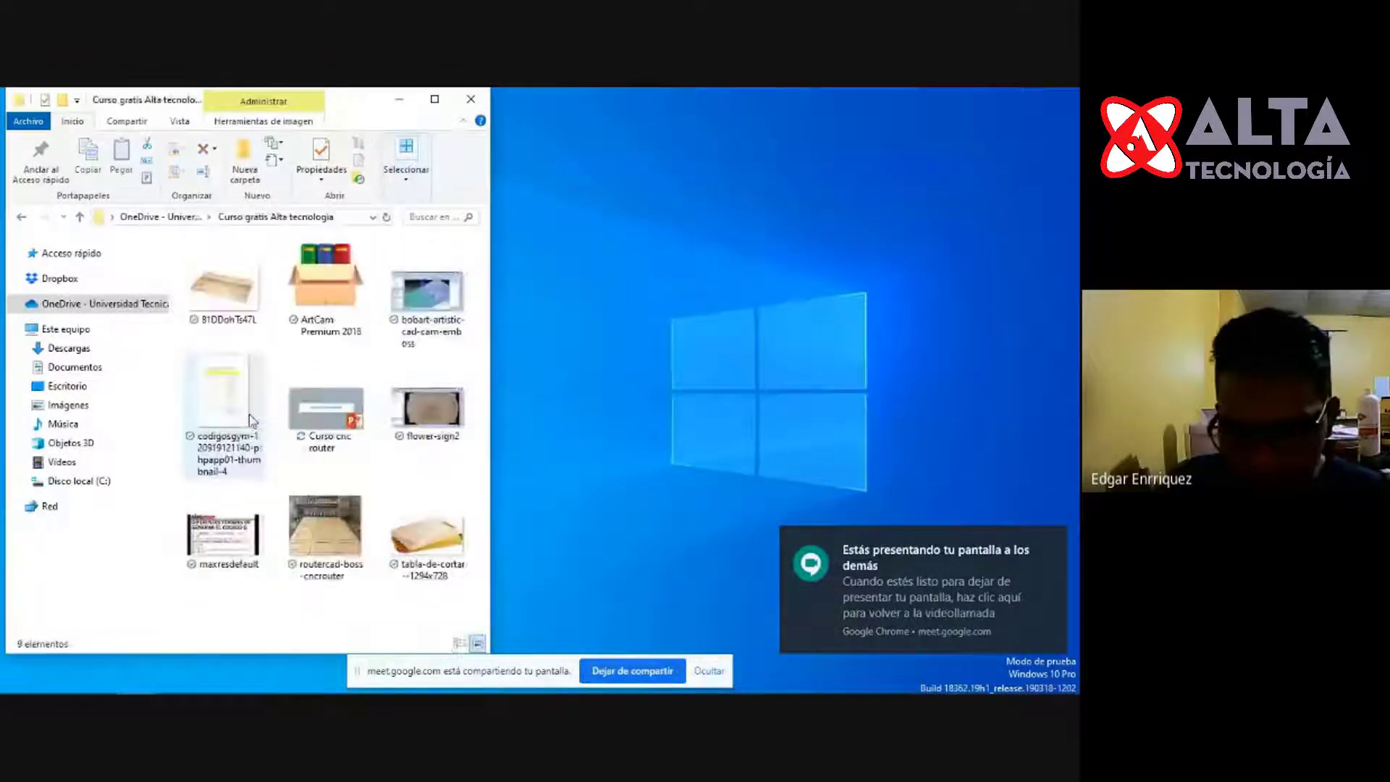
{"action": "left_click", "coordinate": [435, 97]}
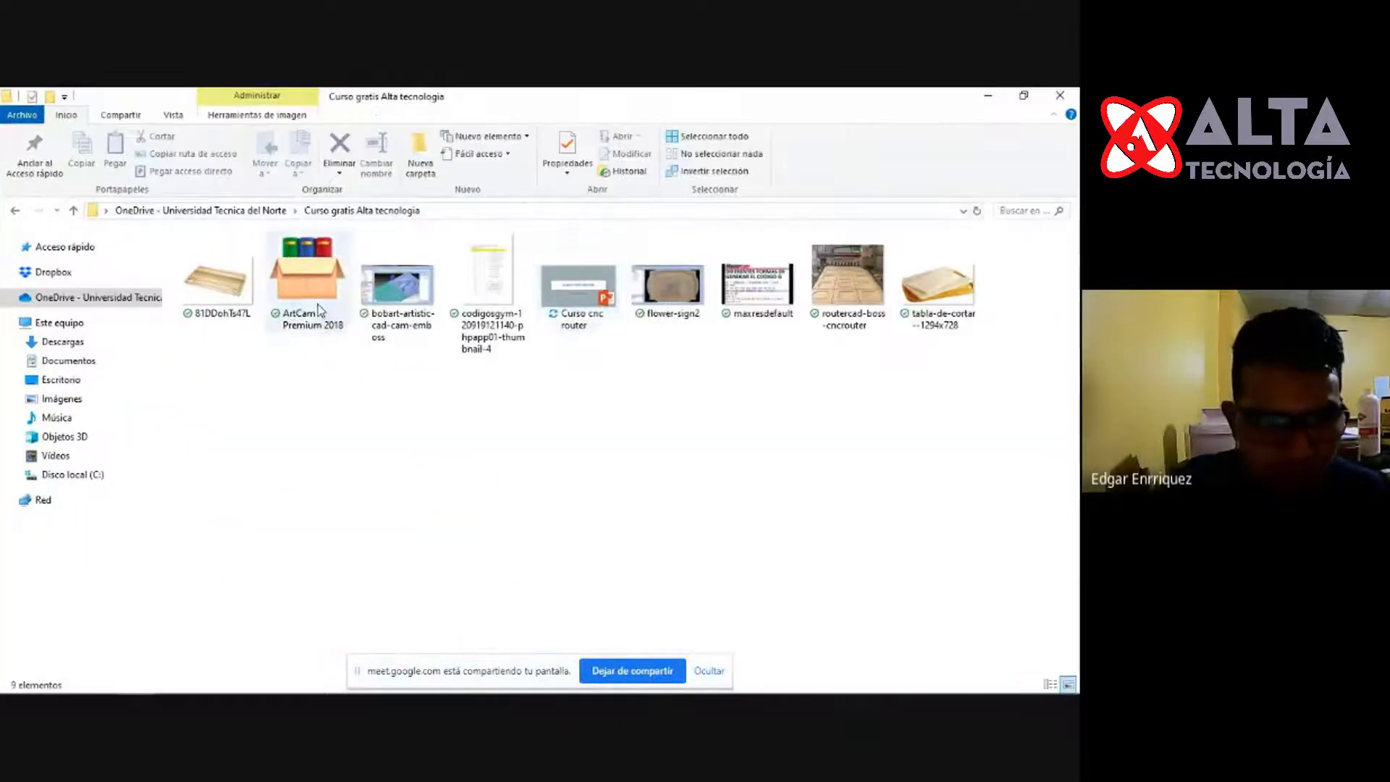
Open the ArtCam Premium 2018 extractor to view its options, cancel the extraction and leave the course folder.
{"action": "left_click", "coordinate": [330, 322]}
{"action": "double_click", "coordinate": [315, 282]}
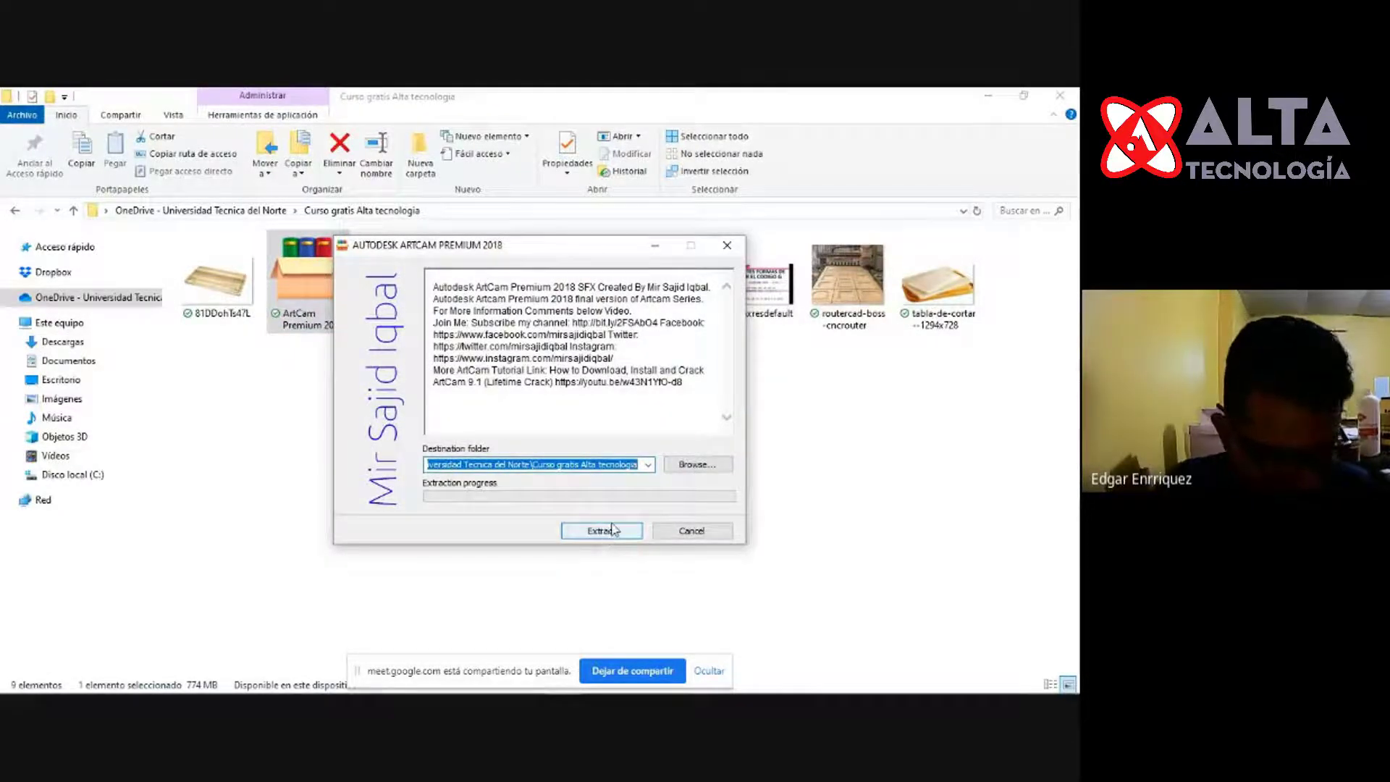
{"action": "left_click", "coordinate": [714, 534]}
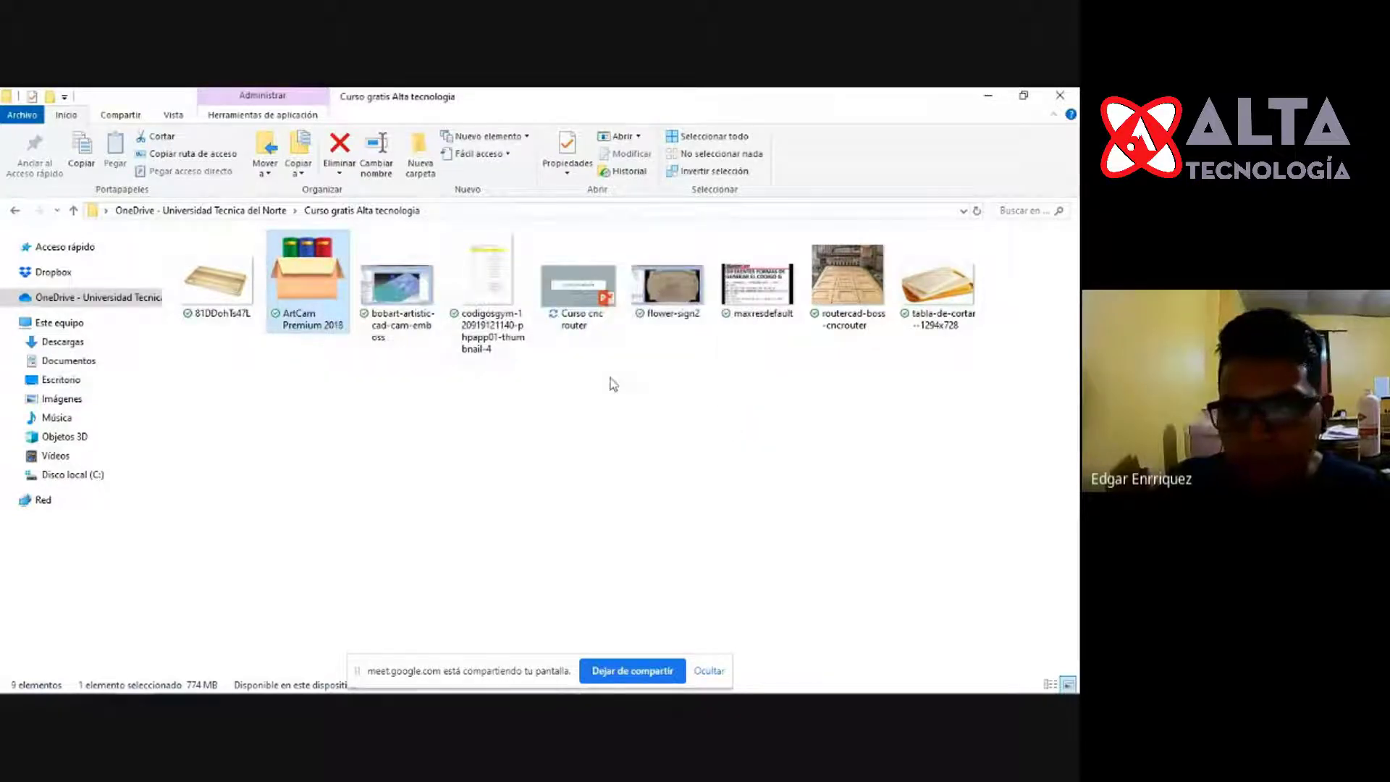
{"action": "left_click", "coordinate": [1077, 94]}
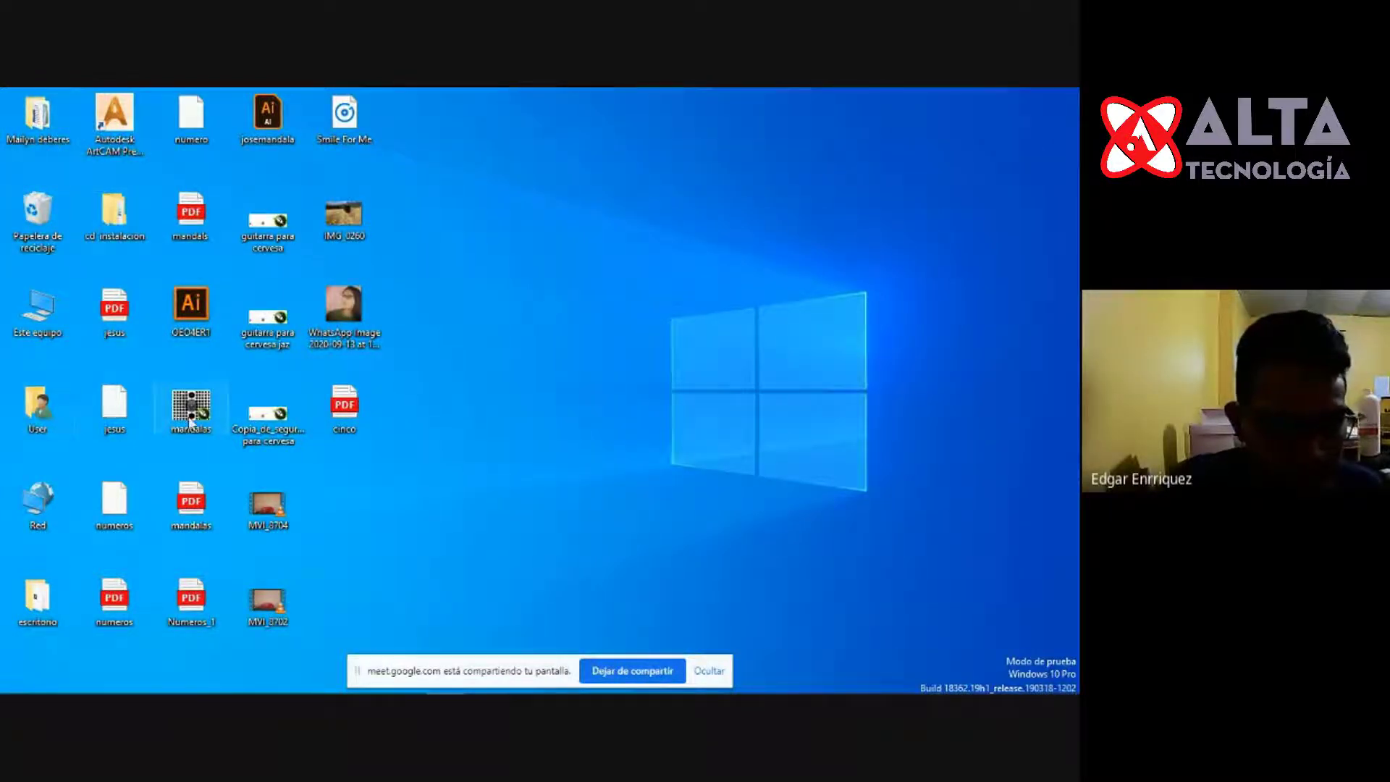
Open the ArtCam Premium 2018 folder stored inside the escritorio folder on the desktop.
{"action": "double_click", "coordinate": [37, 611]}
{"action": "left_click", "coordinate": [239, 358]}
{"action": "scroll", "coordinate": [237, 364], "scroll_direction": "down", "scroll_amount": 4}
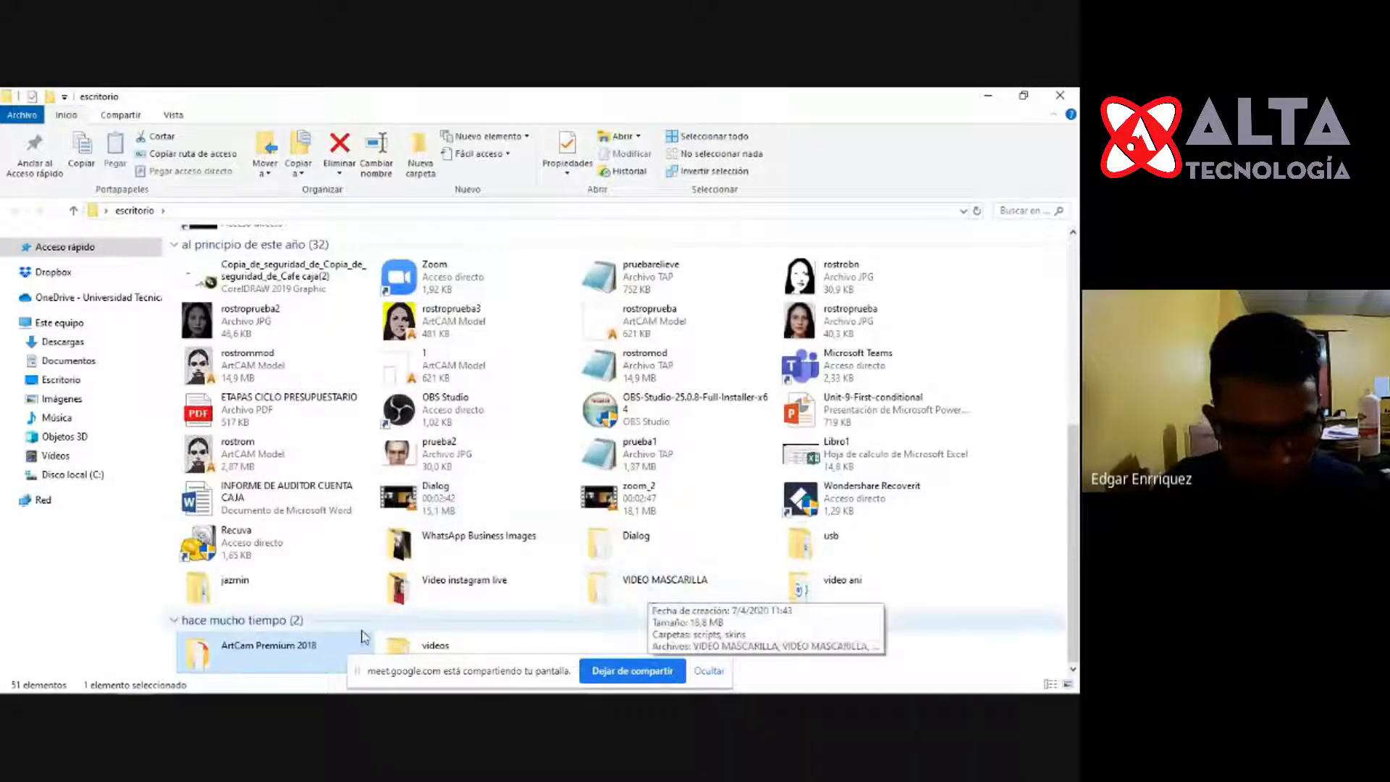
{"action": "double_click", "coordinate": [311, 650]}
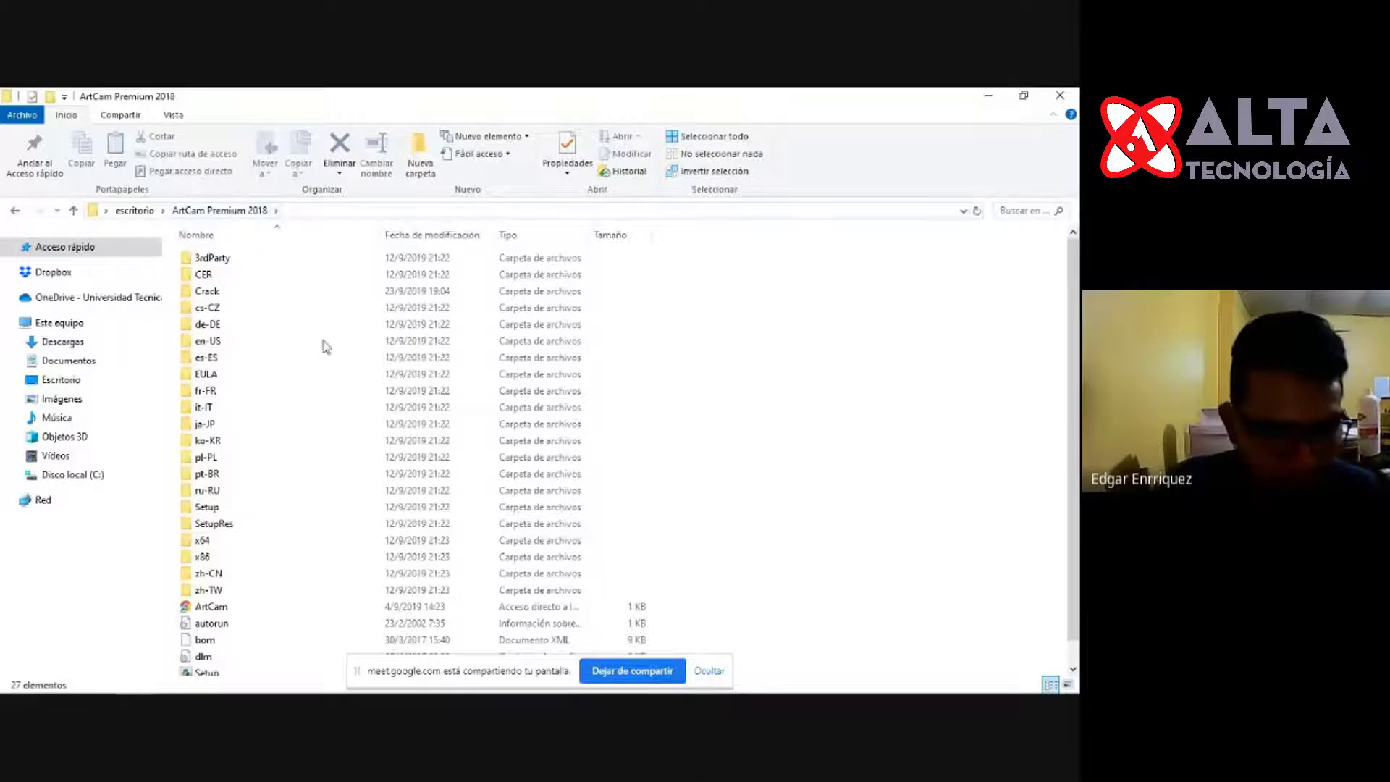
Launch the Setup application from the ArtCam Premium 2018 folder.
{"action": "scroll", "coordinate": [304, 406], "scroll_direction": "down", "scroll_amount": 1}
{"action": "left_click", "coordinate": [208, 650]}
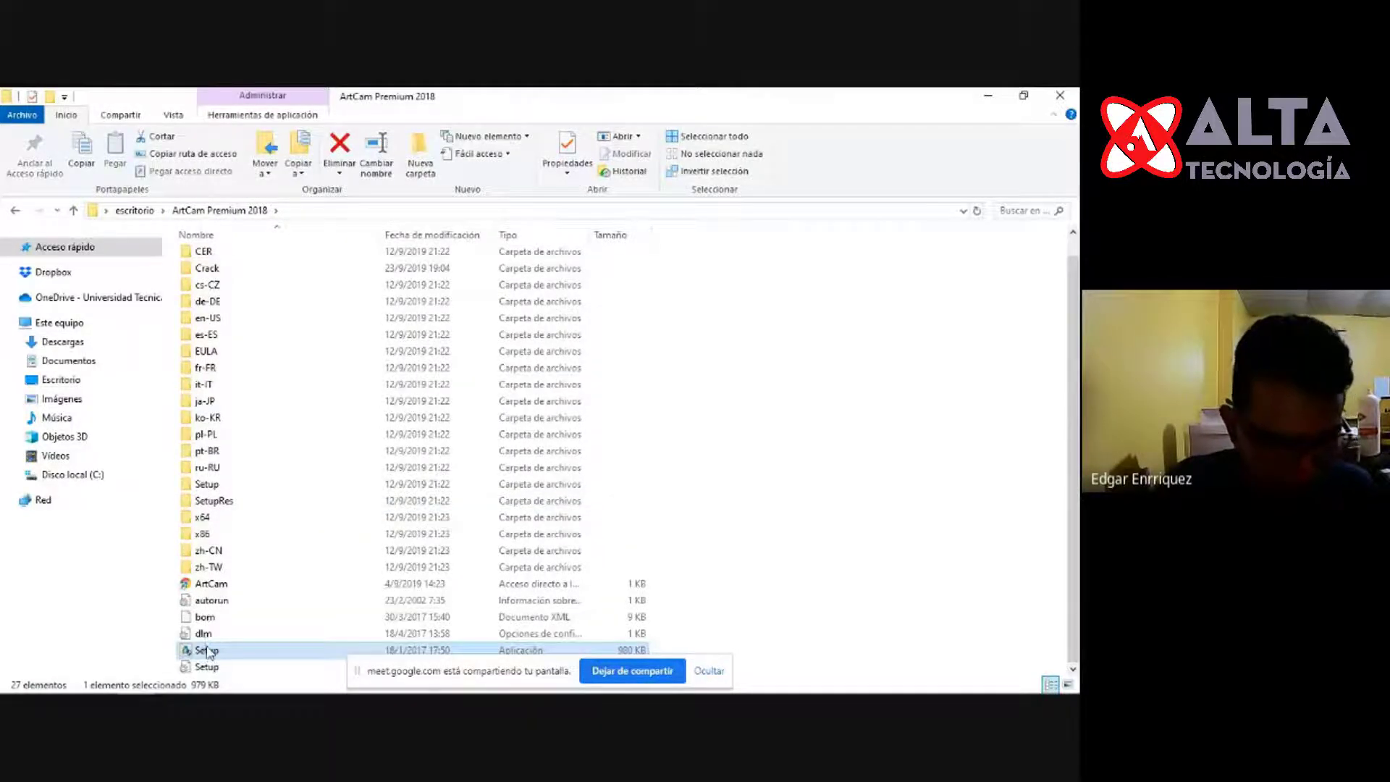
{"action": "right_click", "coordinate": [206, 650]}
{"action": "left_click", "coordinate": [329, 288]}
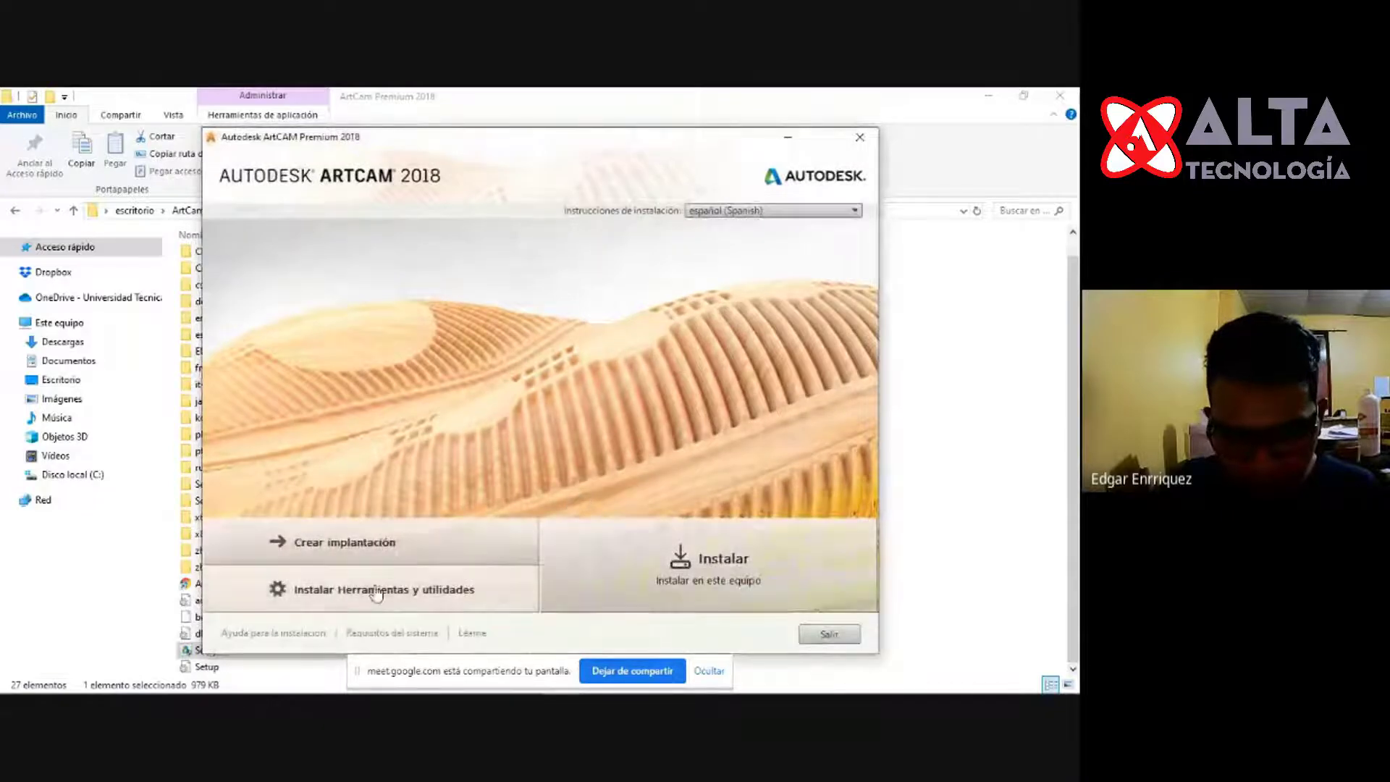
Choose to install ArtCAM 2018 on this computer, accept the licence agreement and continue to the installation configuration.
{"action": "left_click", "coordinate": [715, 588]}
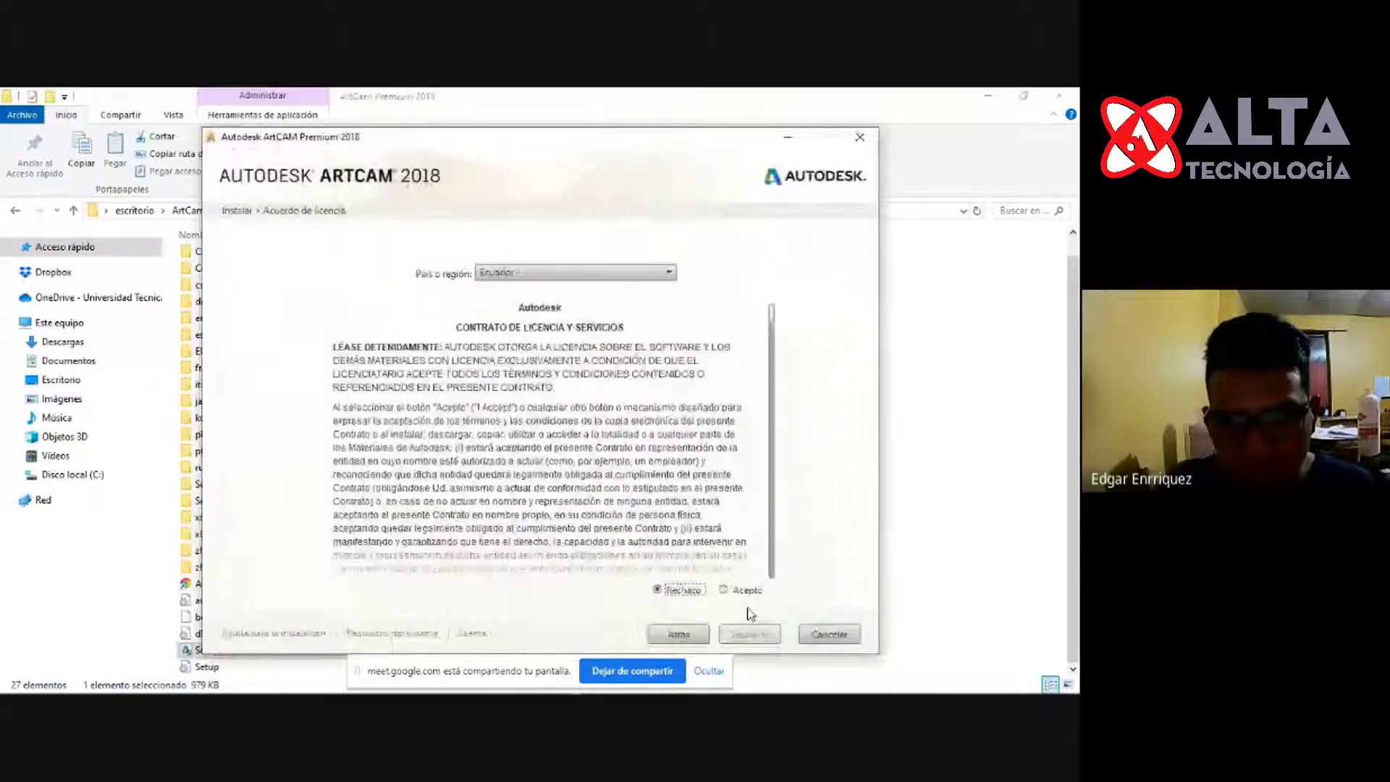
{"action": "left_click", "coordinate": [744, 590]}
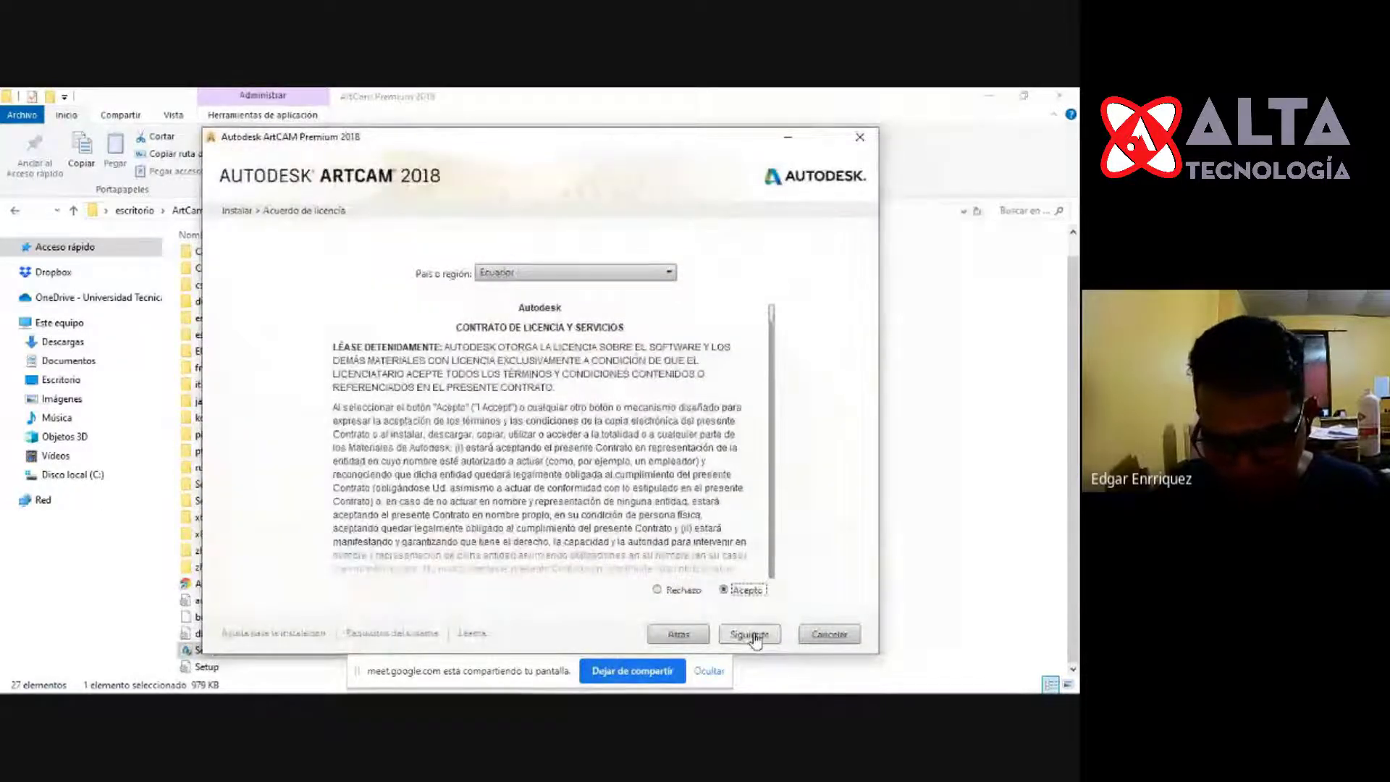
{"action": "left_click", "coordinate": [751, 634]}
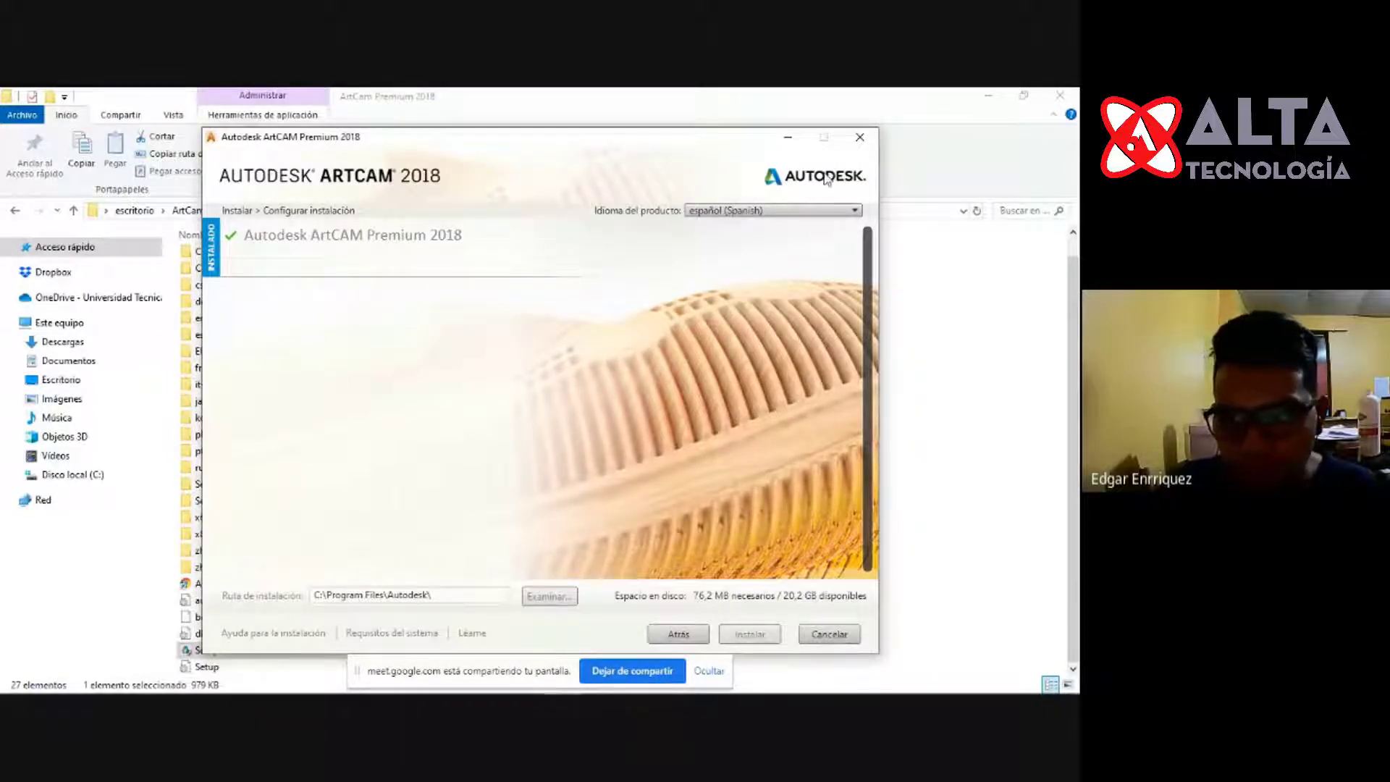
Close the ArtCAM 2018 installer and confirm cancelling the installation.
{"action": "left_click", "coordinate": [860, 137]}
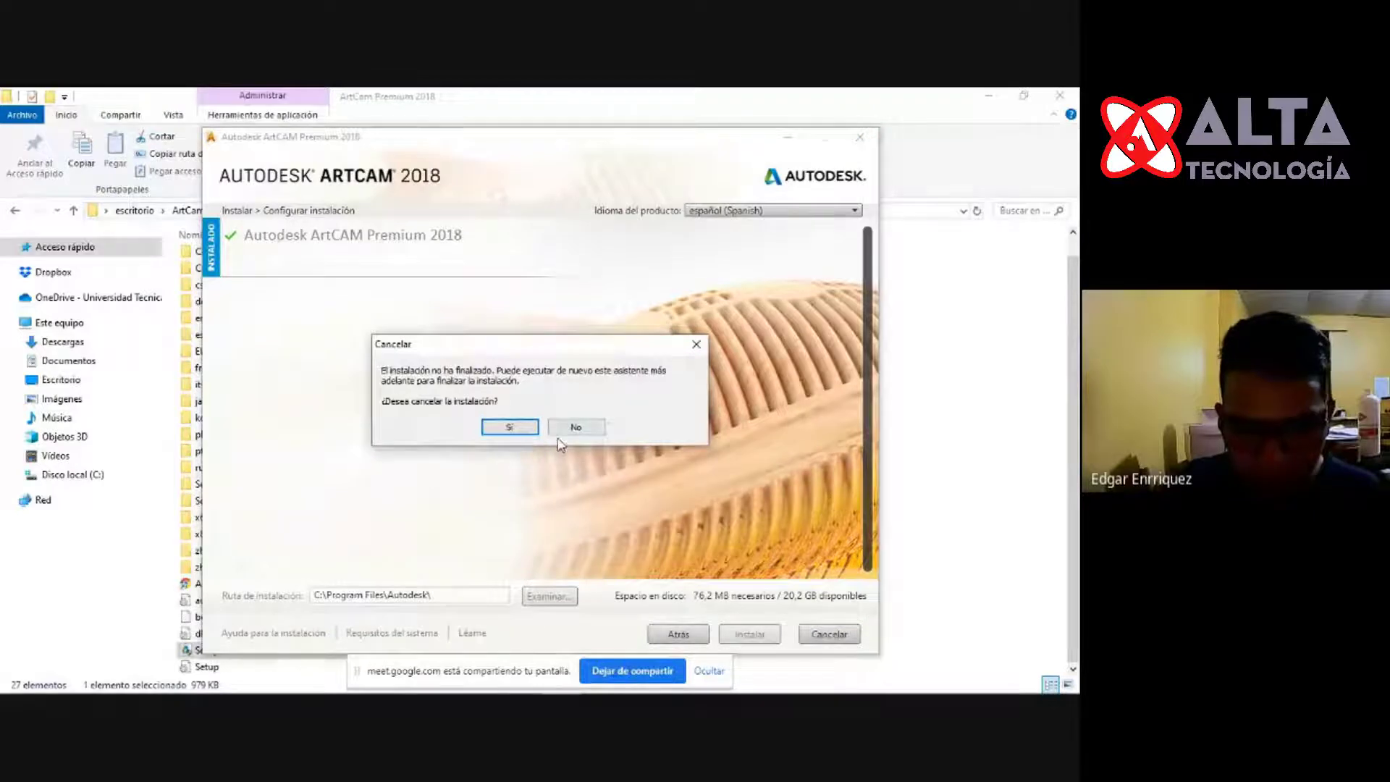
{"action": "left_click", "coordinate": [569, 430]}
{"action": "left_click", "coordinate": [860, 137]}
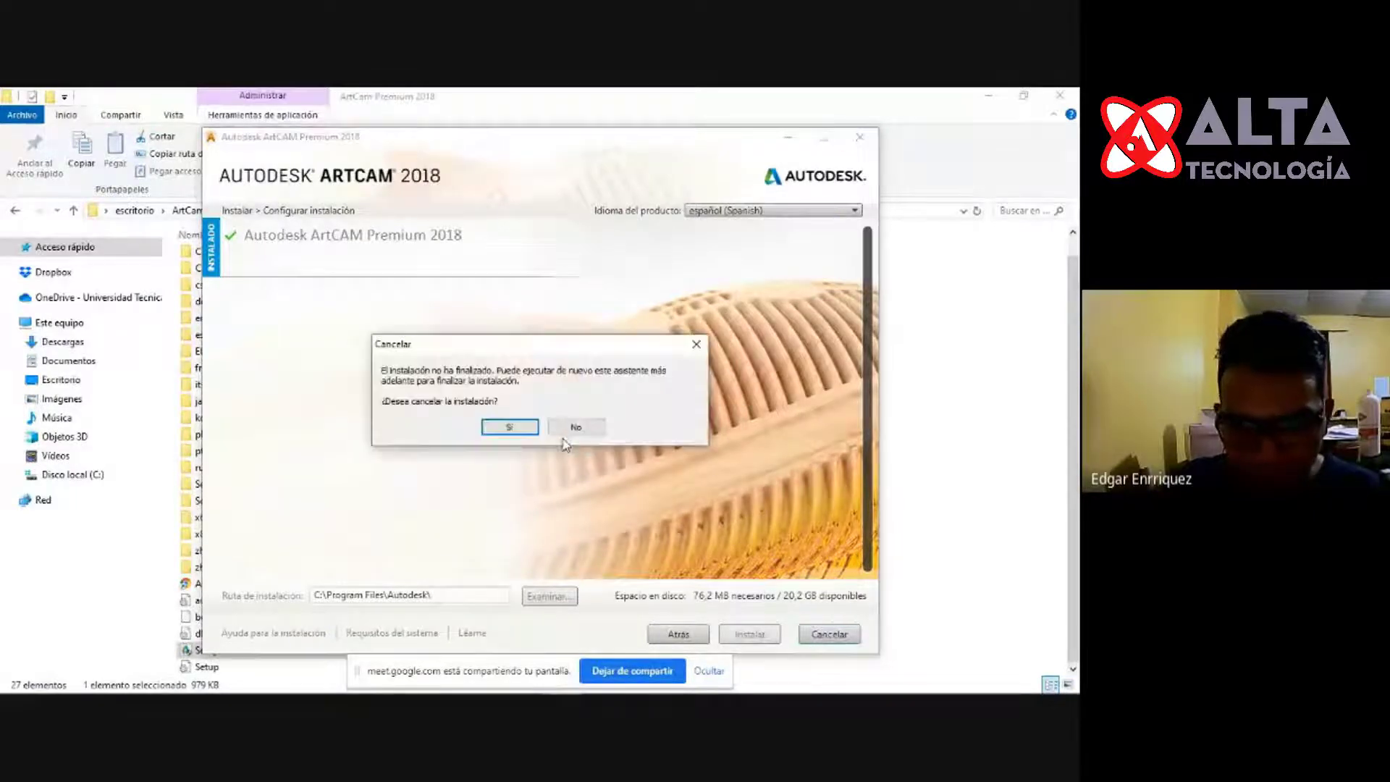
{"action": "left_click", "coordinate": [521, 429]}
Browse the folders on local disk C: from Este equipo and close the window.
{"action": "left_click", "coordinate": [84, 326]}
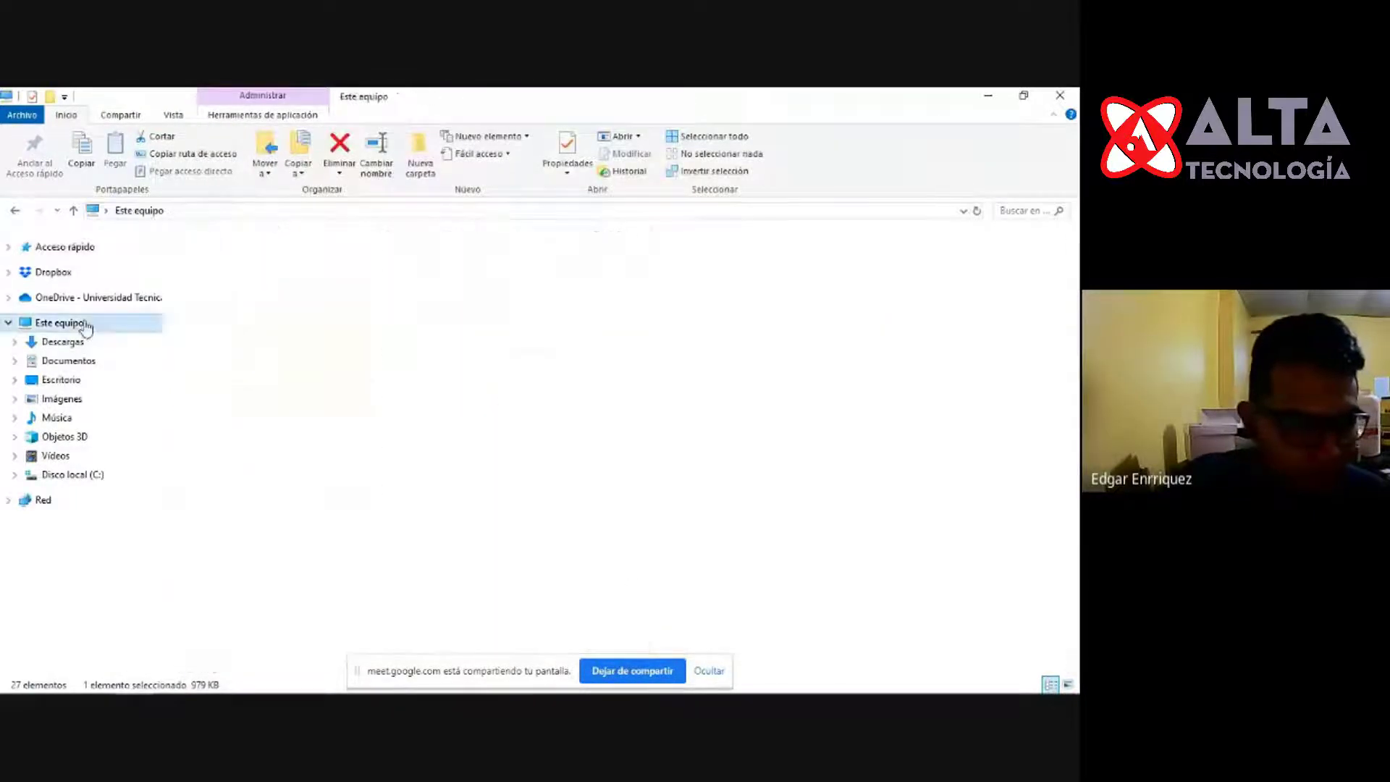
{"action": "left_click", "coordinate": [323, 391]}
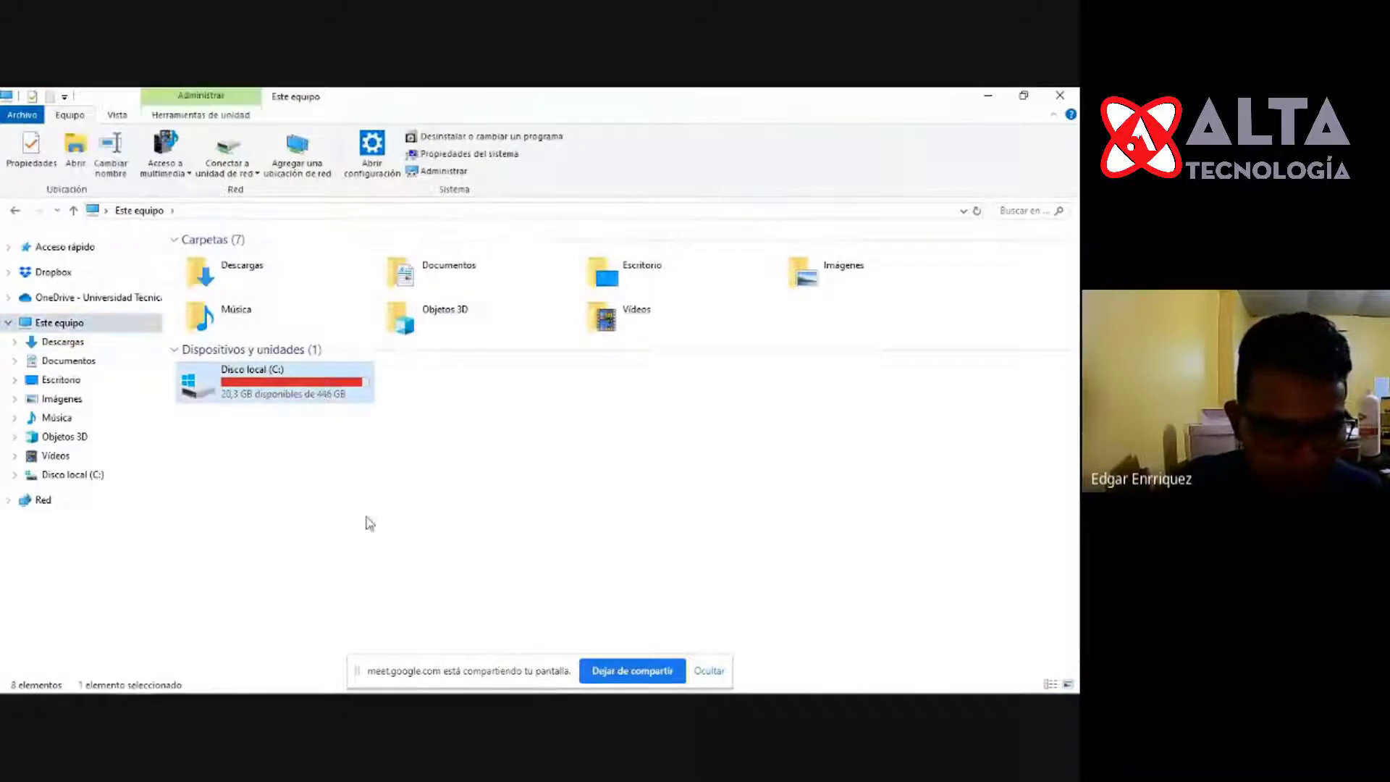
{"action": "double_click", "coordinate": [323, 393]}
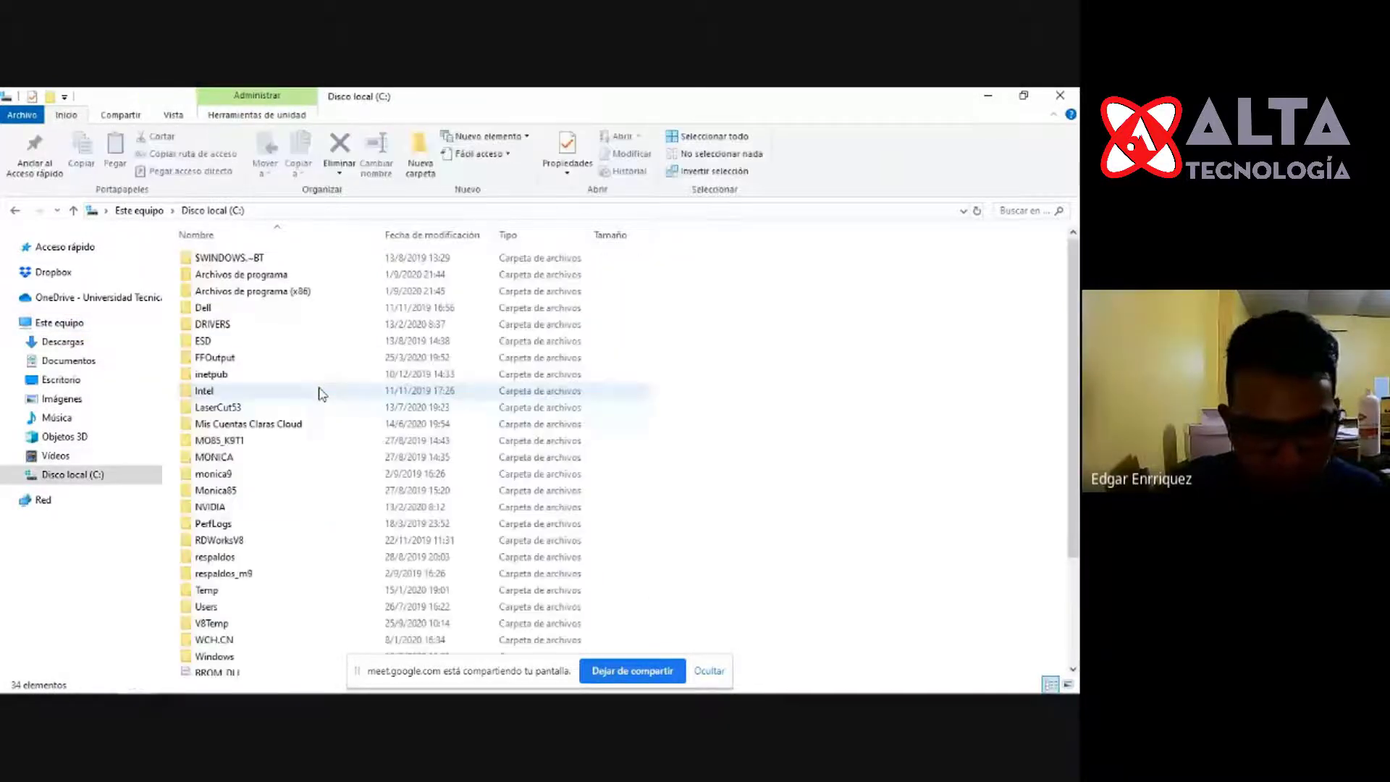
{"action": "scroll", "coordinate": [278, 497], "scroll_direction": "down", "scroll_amount": 3}
{"action": "scroll", "coordinate": [277, 497], "scroll_direction": "up", "scroll_amount": 3}
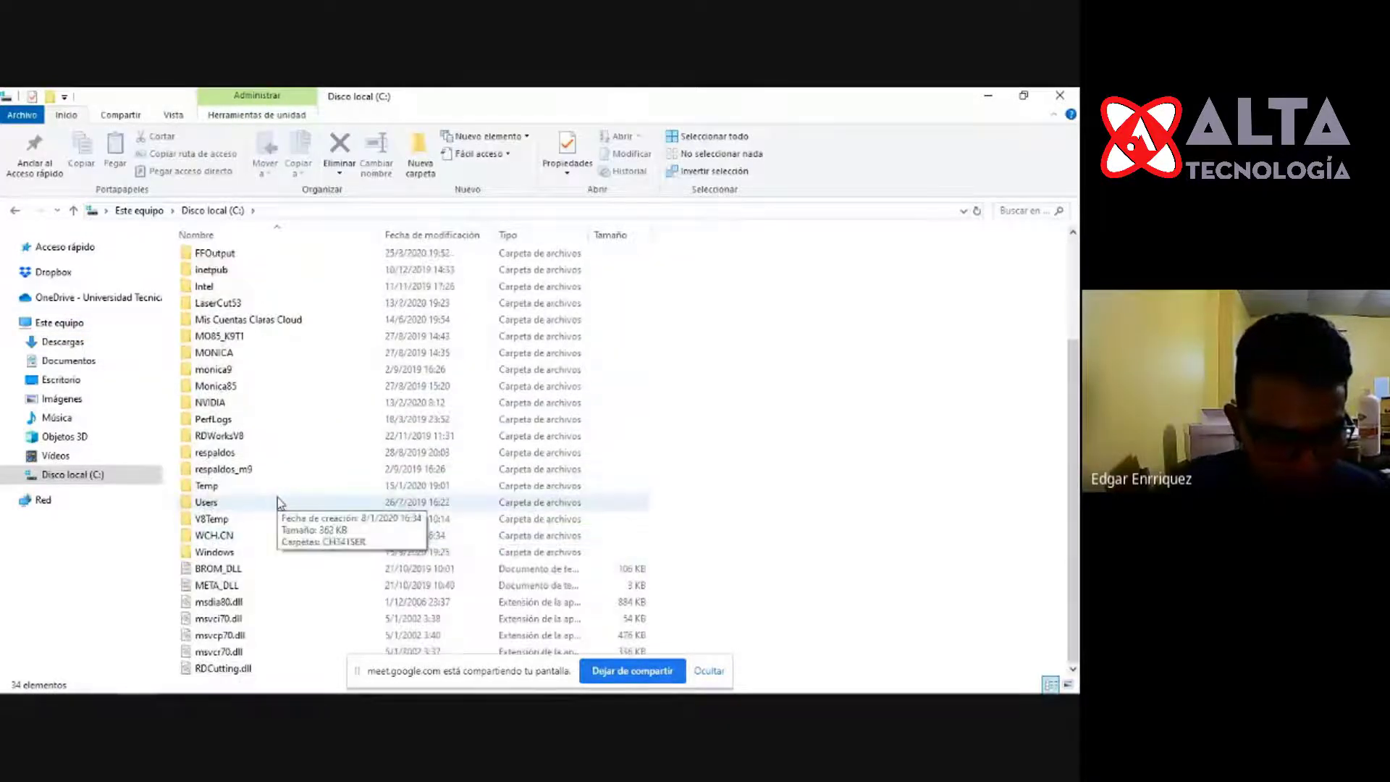
{"action": "left_click", "coordinate": [1060, 96]}
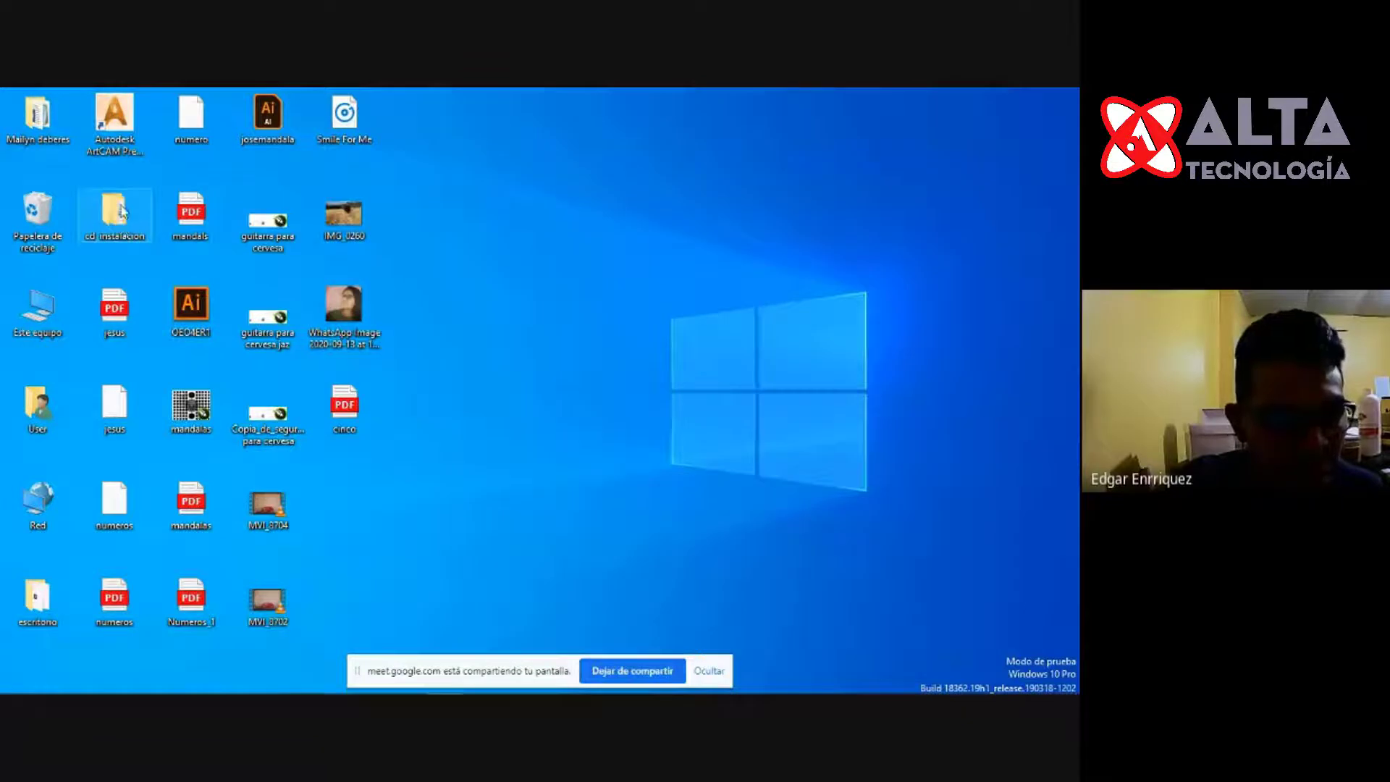
Open the Crack subfolder of ArtCam Premium 2018 from the desktop's escritorio folder.
{"action": "double_click", "coordinate": [38, 596]}
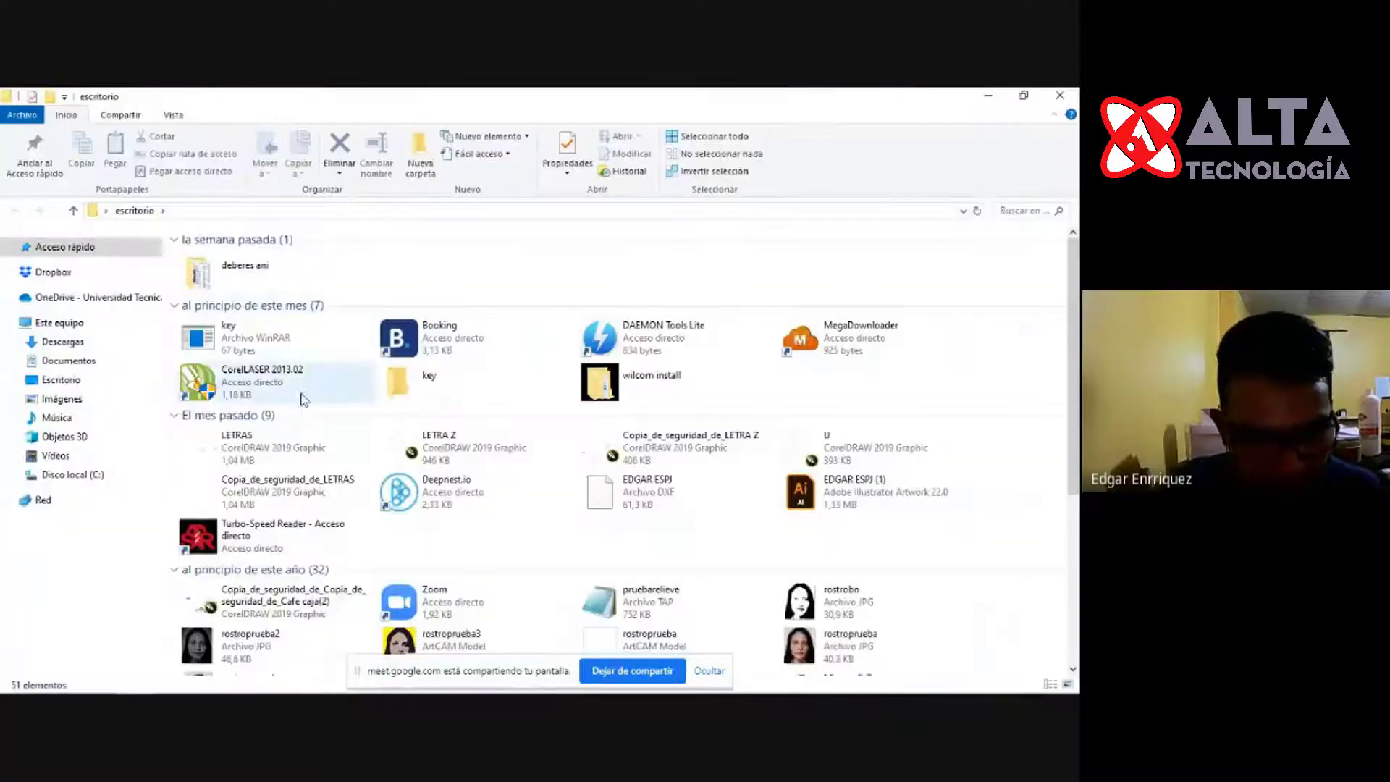
{"action": "scroll", "coordinate": [403, 585], "scroll_direction": "down", "scroll_amount": 3}
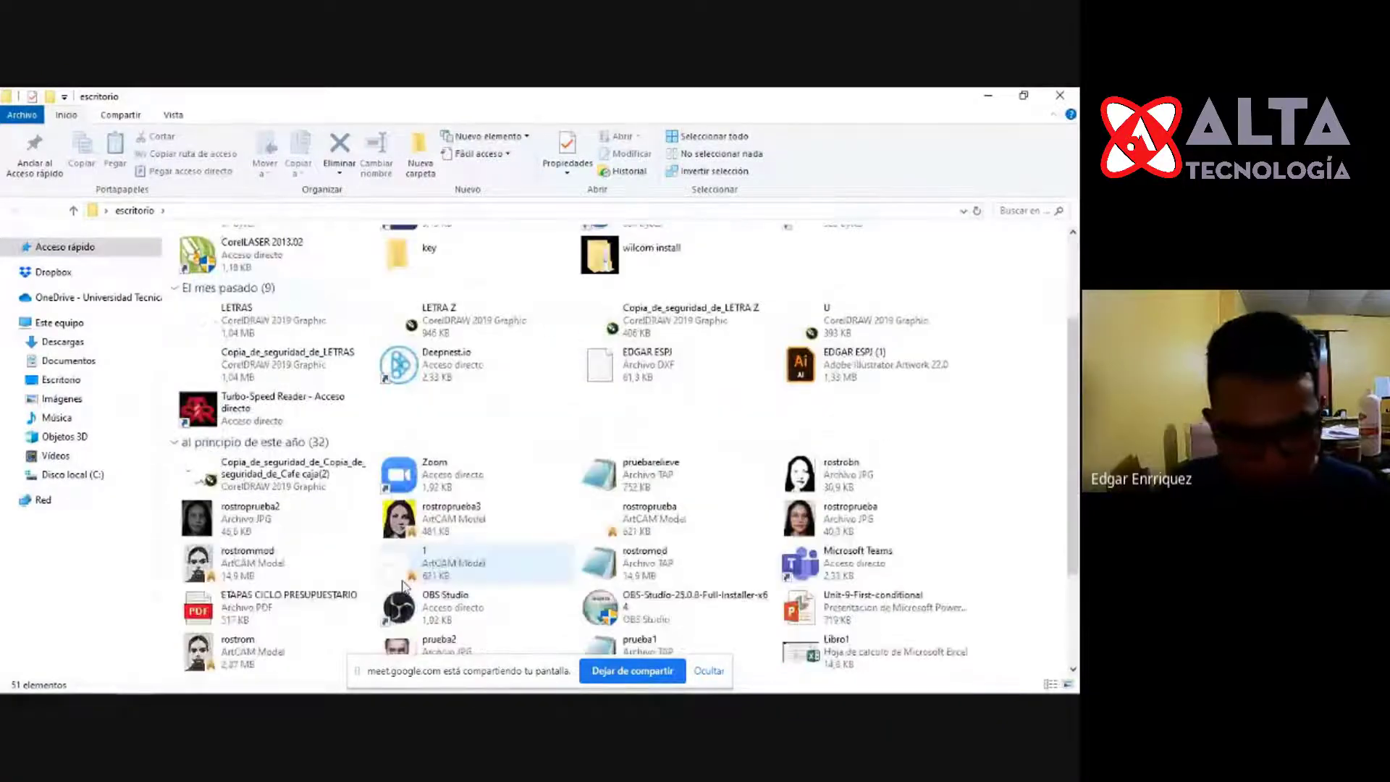
{"action": "scroll", "coordinate": [354, 583], "scroll_direction": "down", "scroll_amount": 5}
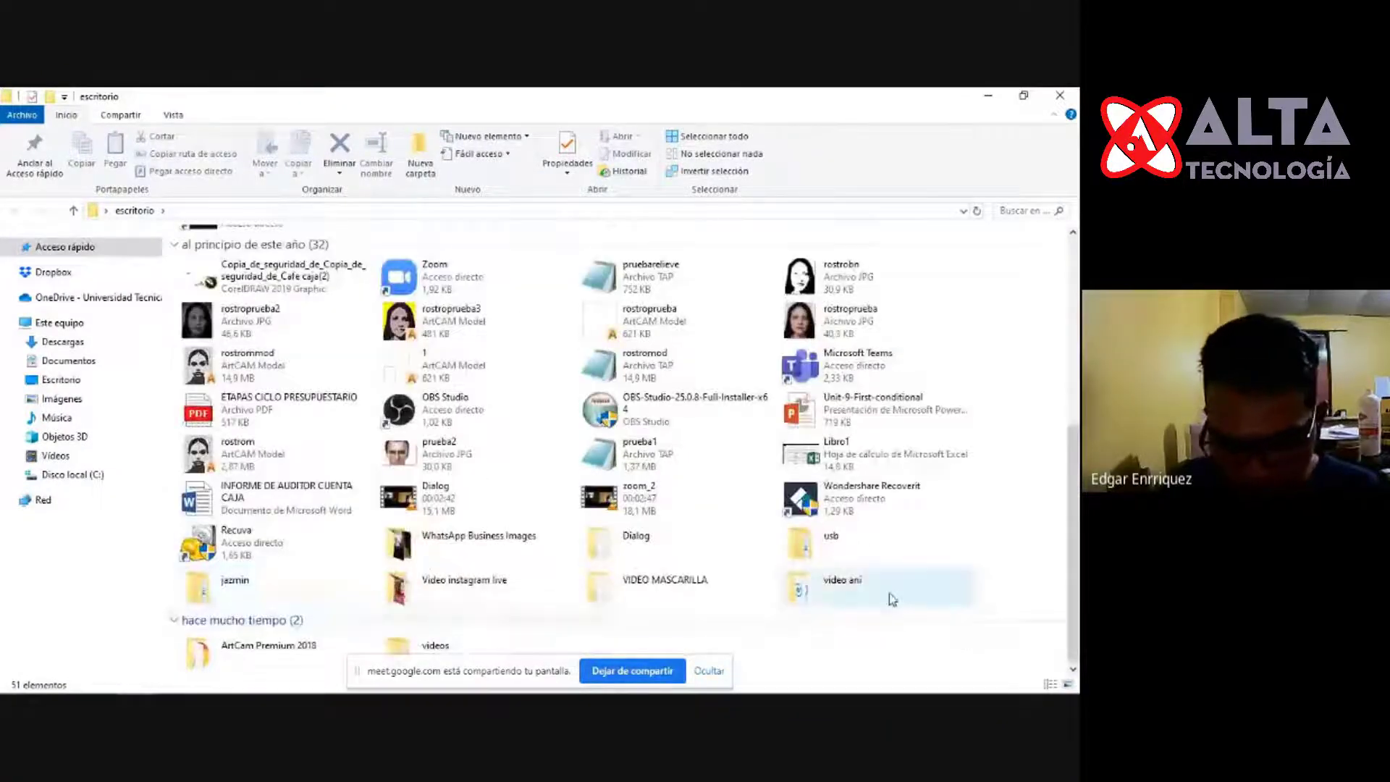
{"action": "double_click", "coordinate": [267, 651]}
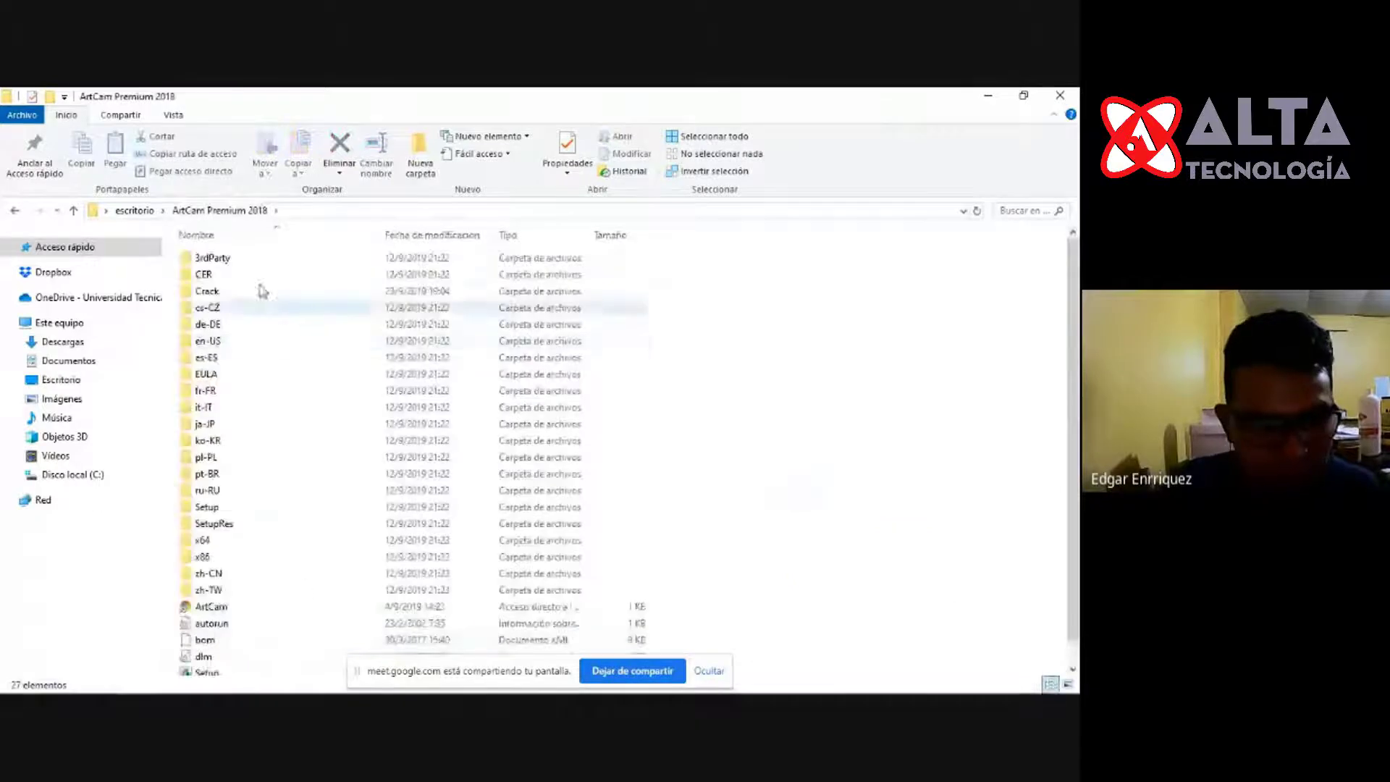
{"action": "left_click", "coordinate": [249, 289]}
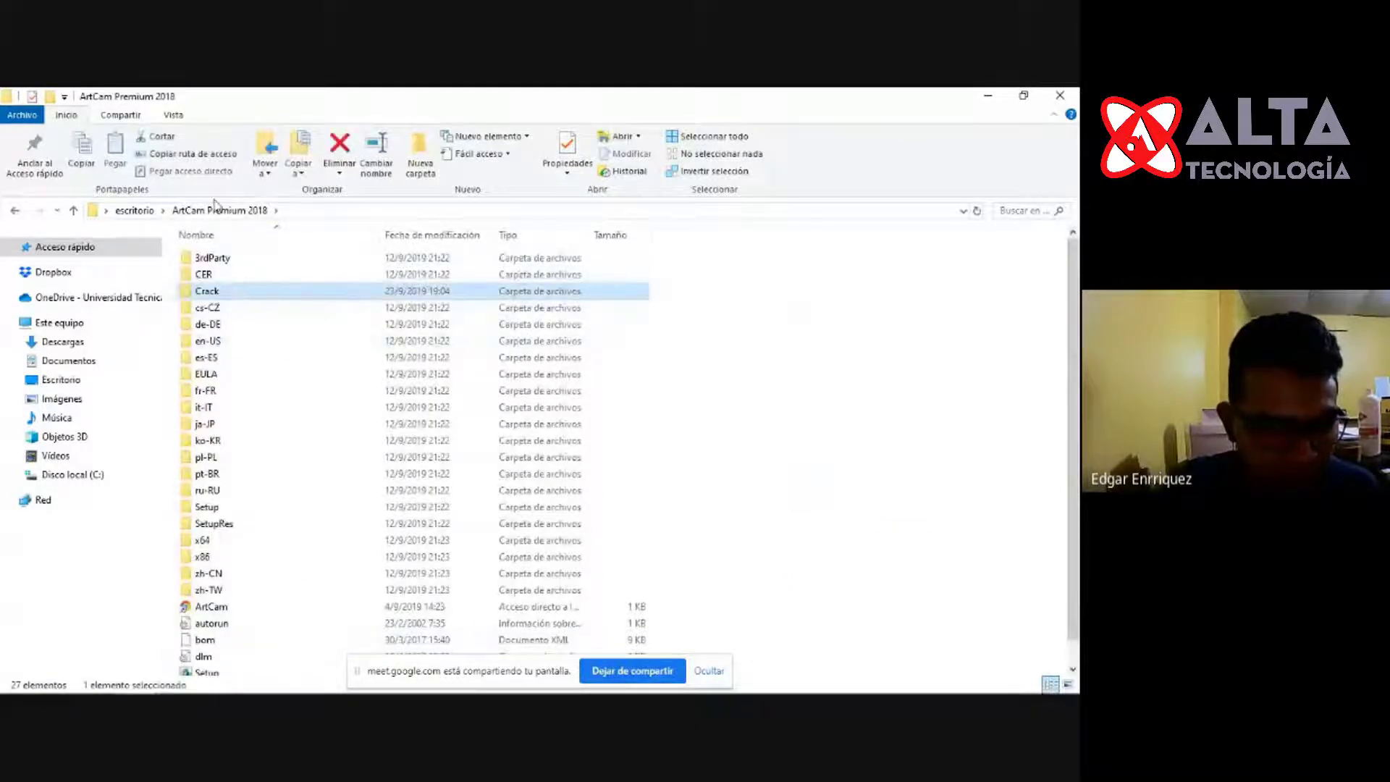
{"action": "double_click", "coordinate": [228, 293]}
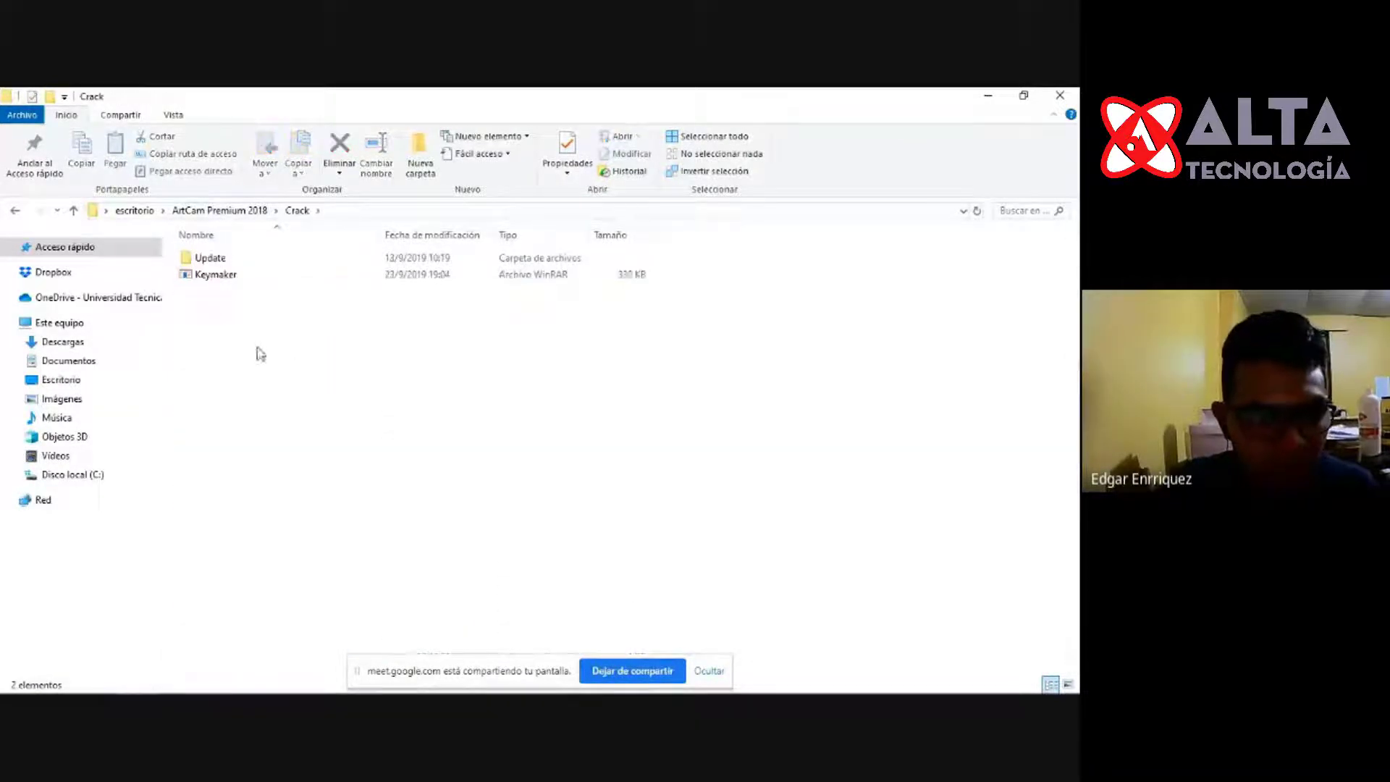
Open the Keymaker archive and try to run xf-adsk2018_x64.exe from its folder, dismissing the password request.
{"action": "double_click", "coordinate": [242, 279]}
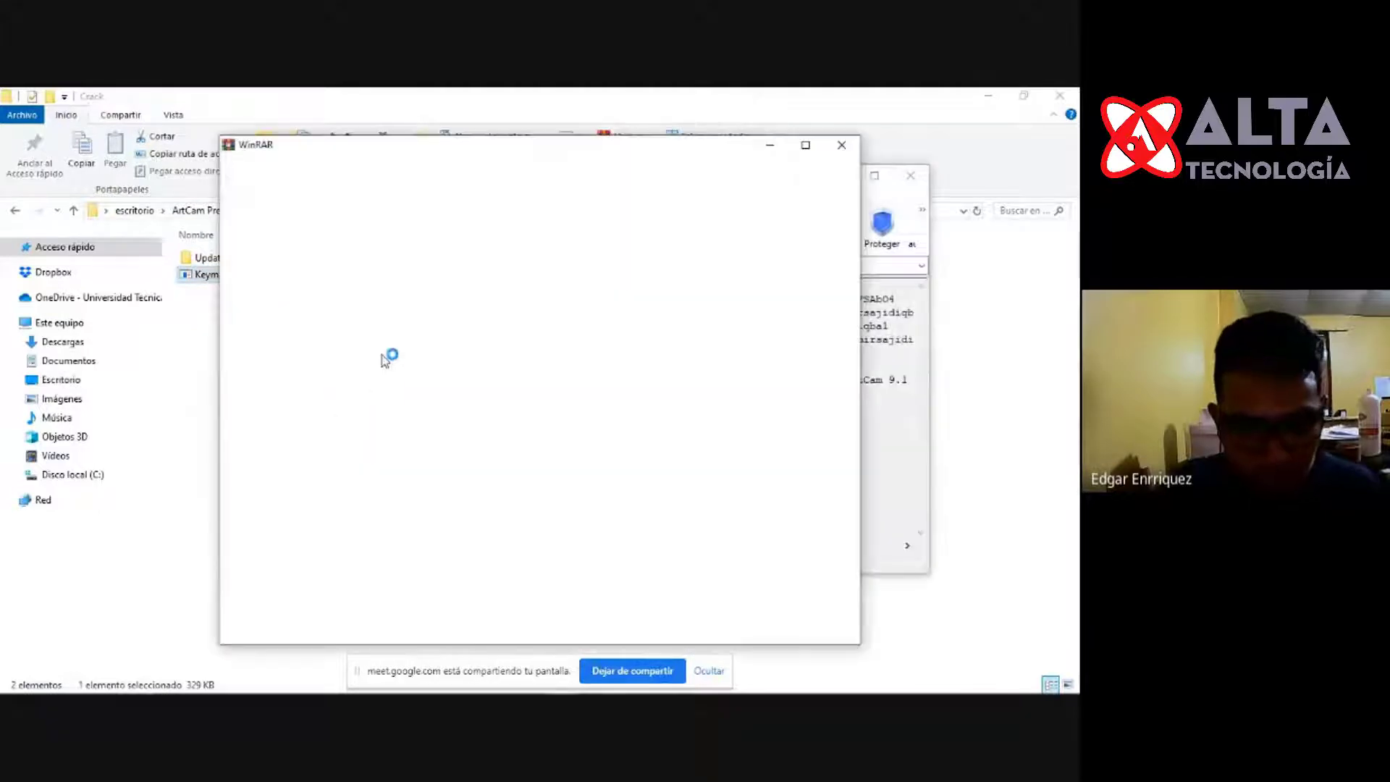
{"action": "left_click", "coordinate": [841, 148]}
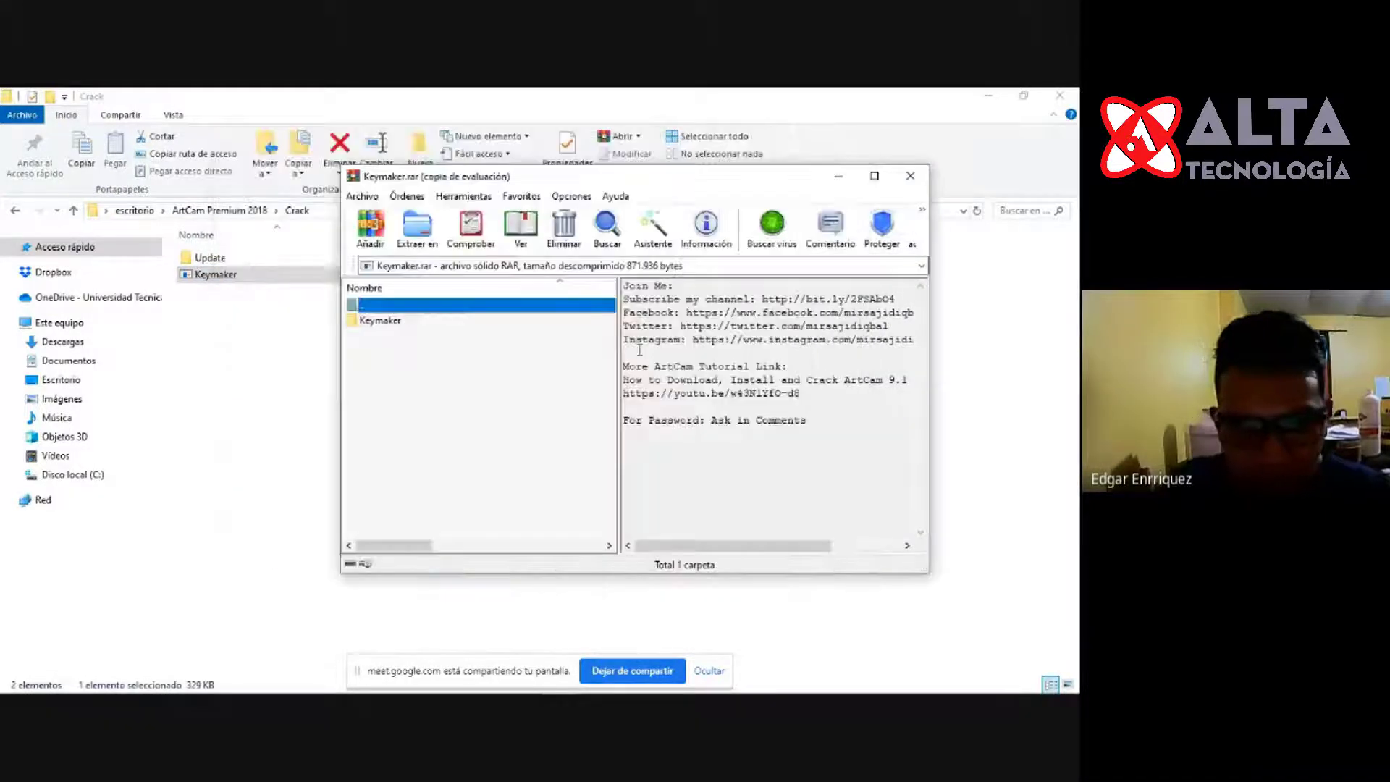
{"action": "double_click", "coordinate": [394, 321]}
{"action": "double_click", "coordinate": [398, 321]}
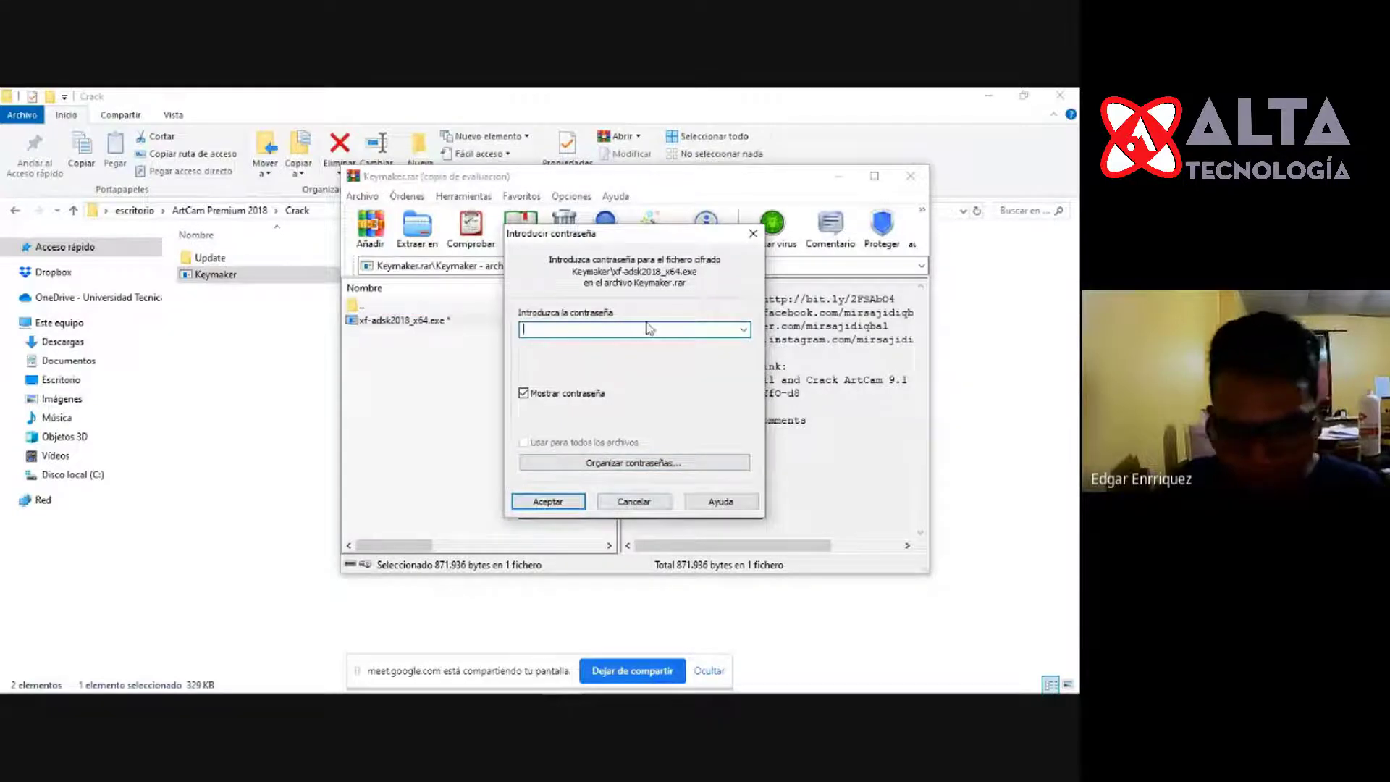
{"action": "left_click", "coordinate": [752, 234]}
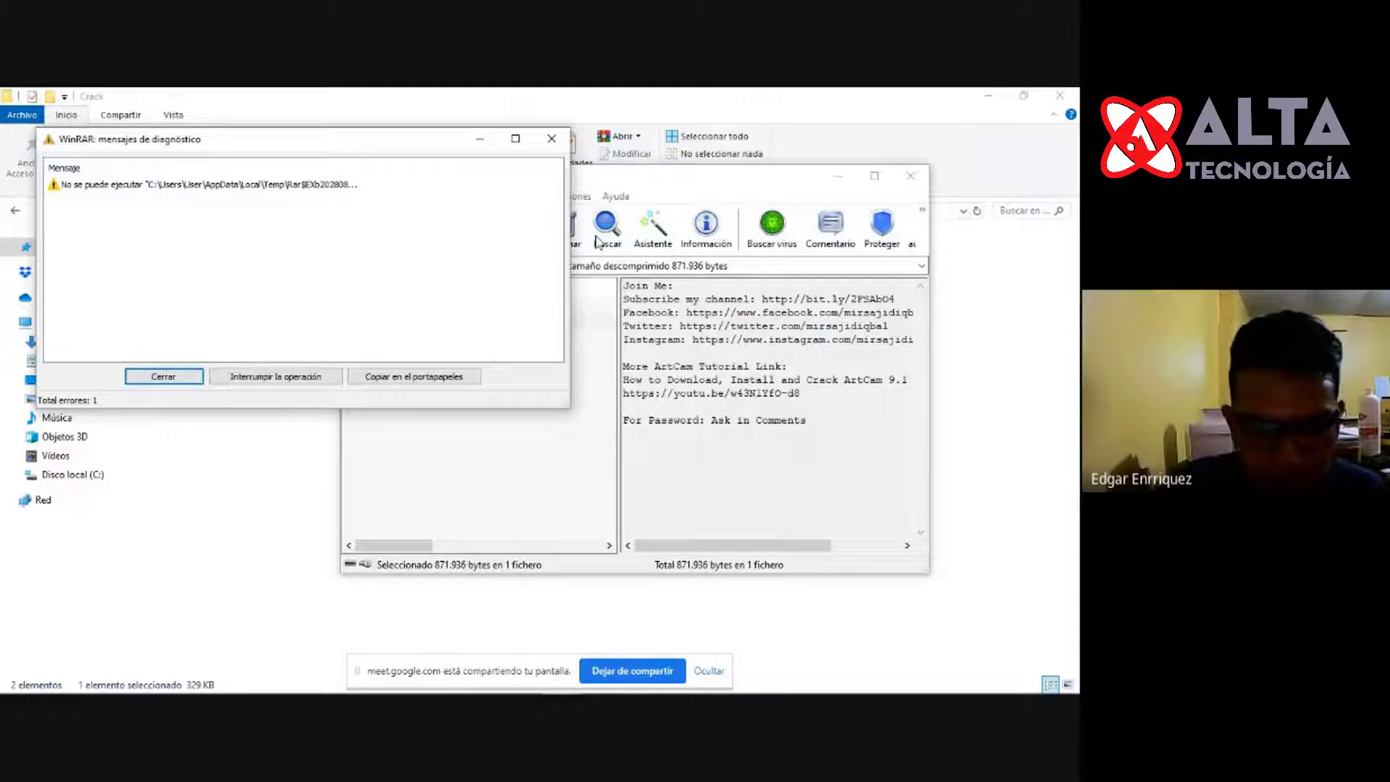
Close the diagnostic message and the Keymaker archive, and look inside the Update subfolder of Crack.
{"action": "left_click", "coordinate": [551, 138]}
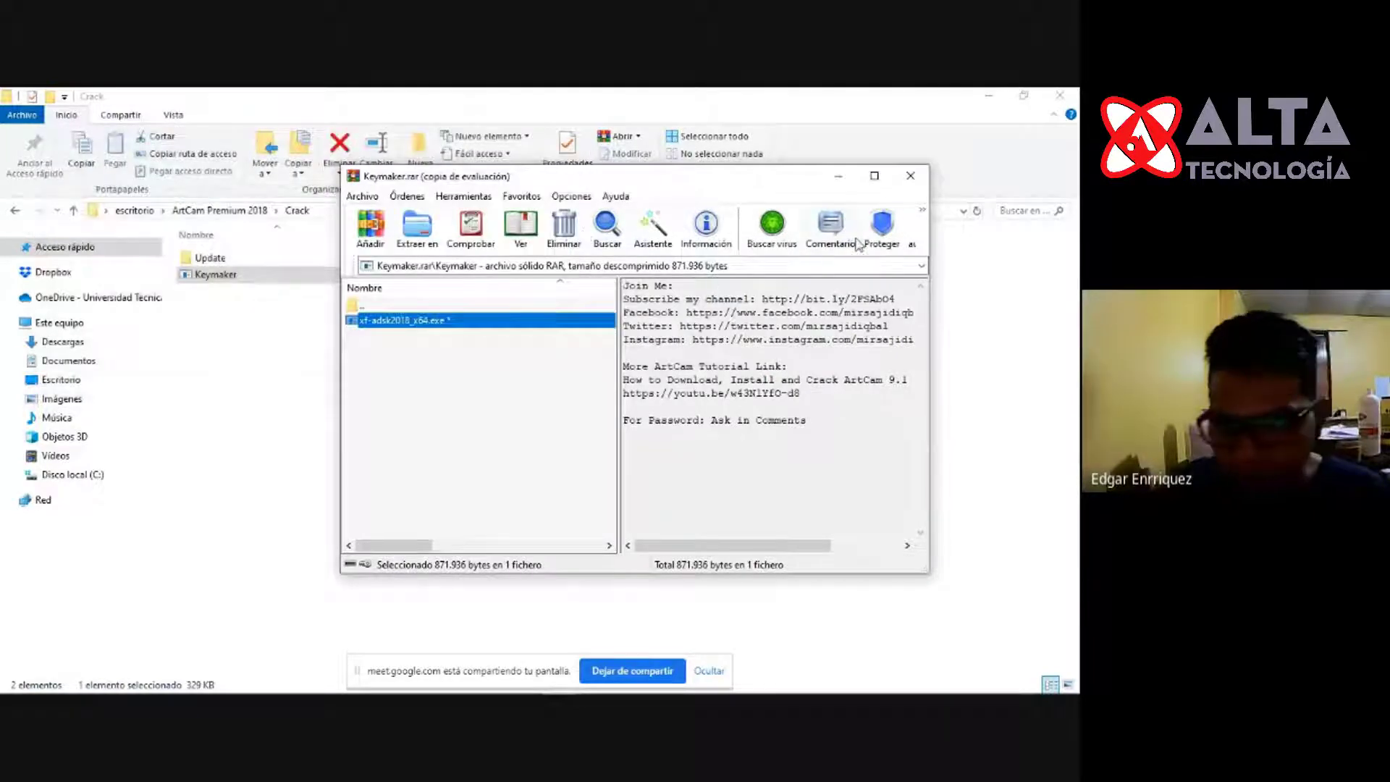
{"action": "left_click", "coordinate": [910, 175]}
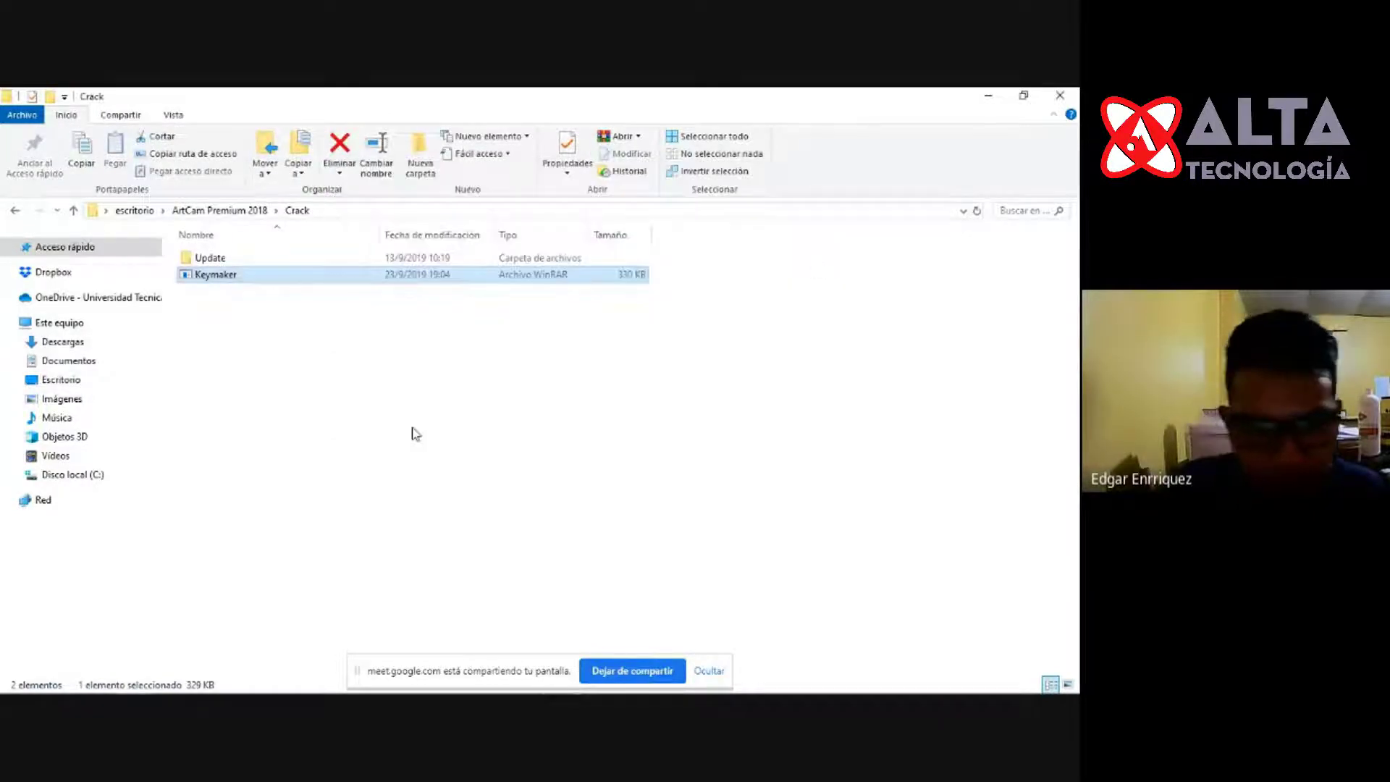
{"action": "double_click", "coordinate": [260, 258]}
{"action": "left_click", "coordinate": [297, 210]}
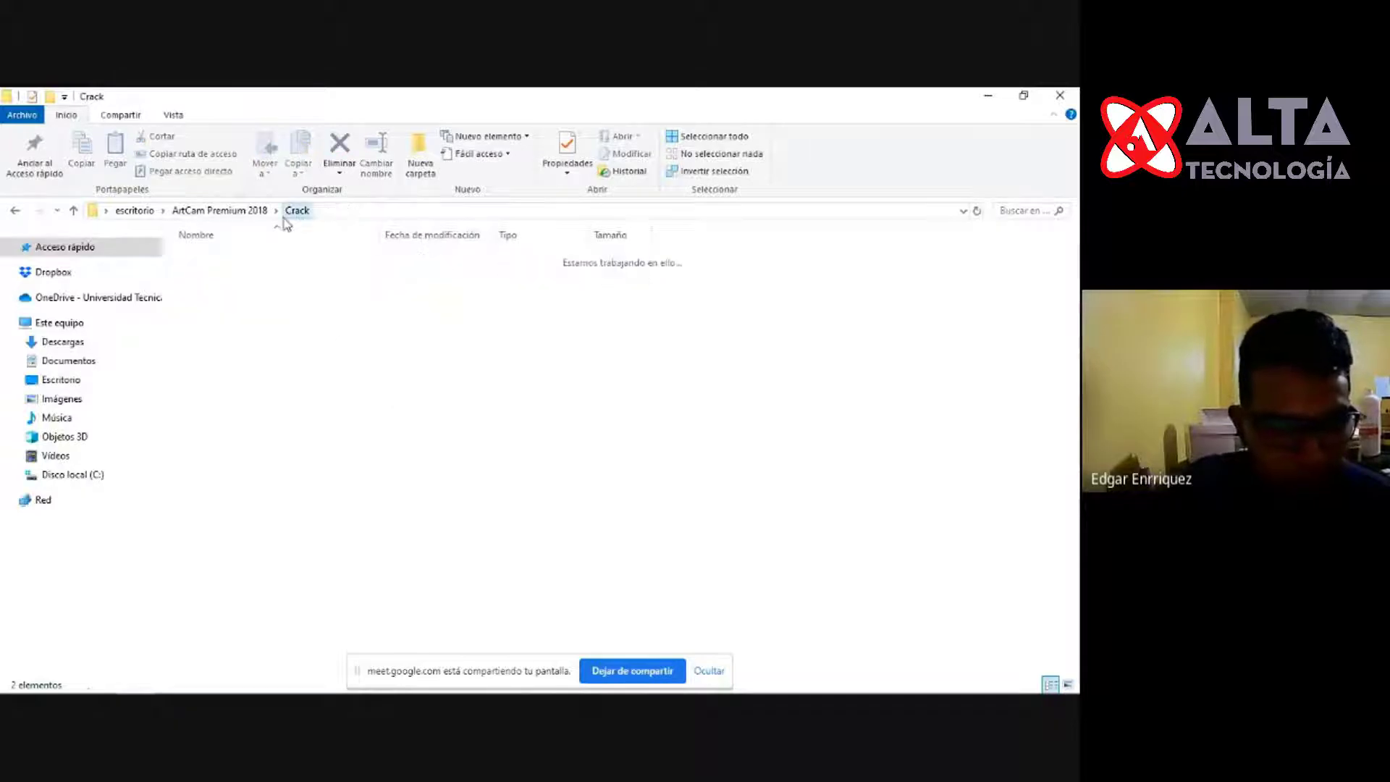
Go back up to the ArtCam Premium 2018 folder and close the Explorer window.
{"action": "left_click", "coordinate": [220, 209]}
{"action": "left_click", "coordinate": [135, 210]}
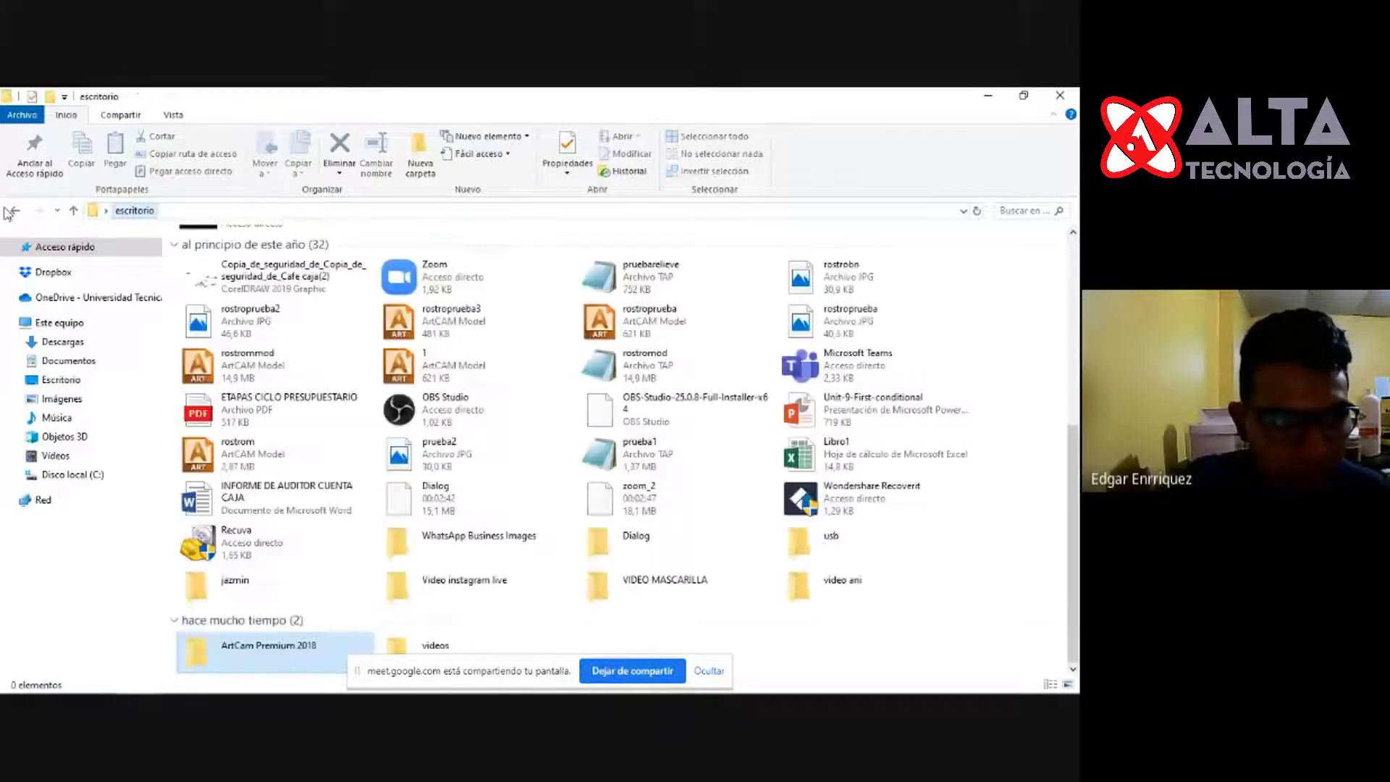
{"action": "left_click", "coordinate": [15, 210]}
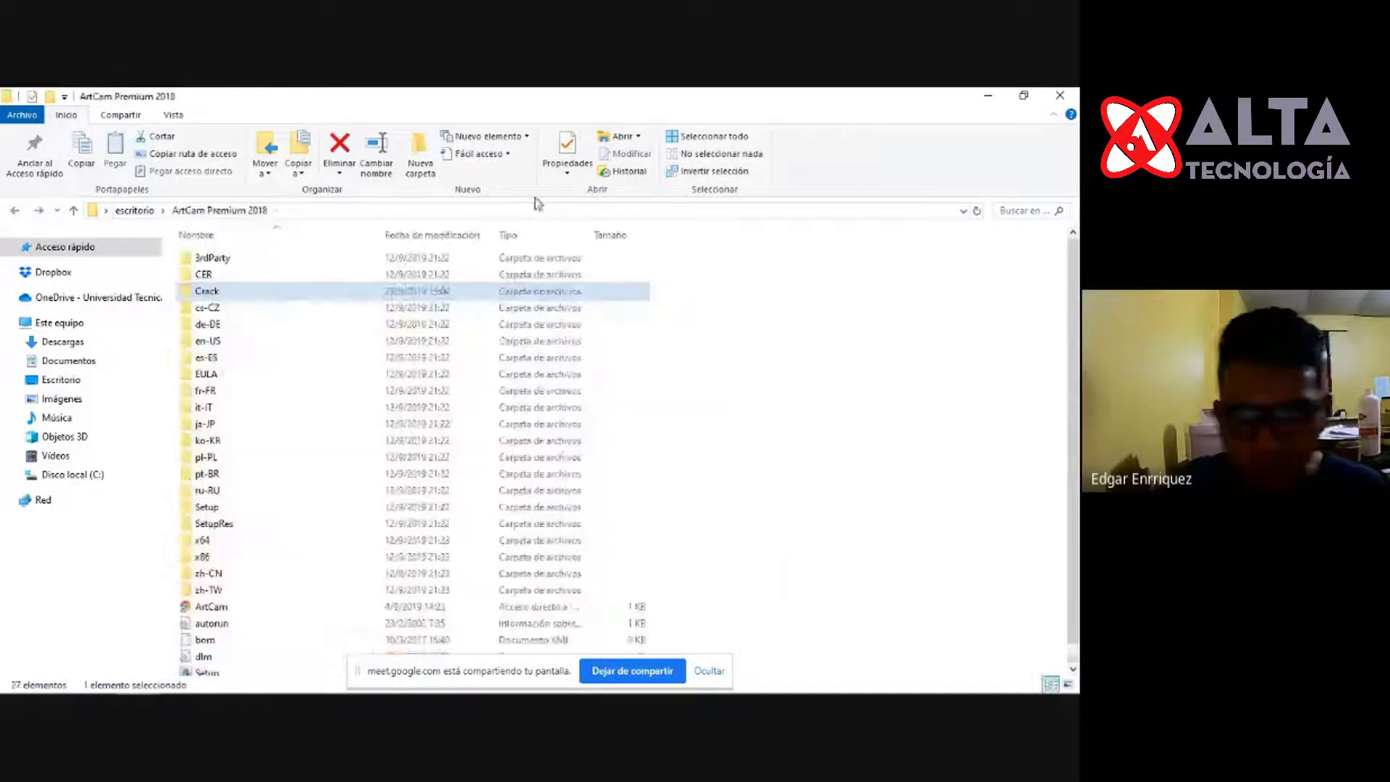
{"action": "left_click", "coordinate": [1065, 94]}
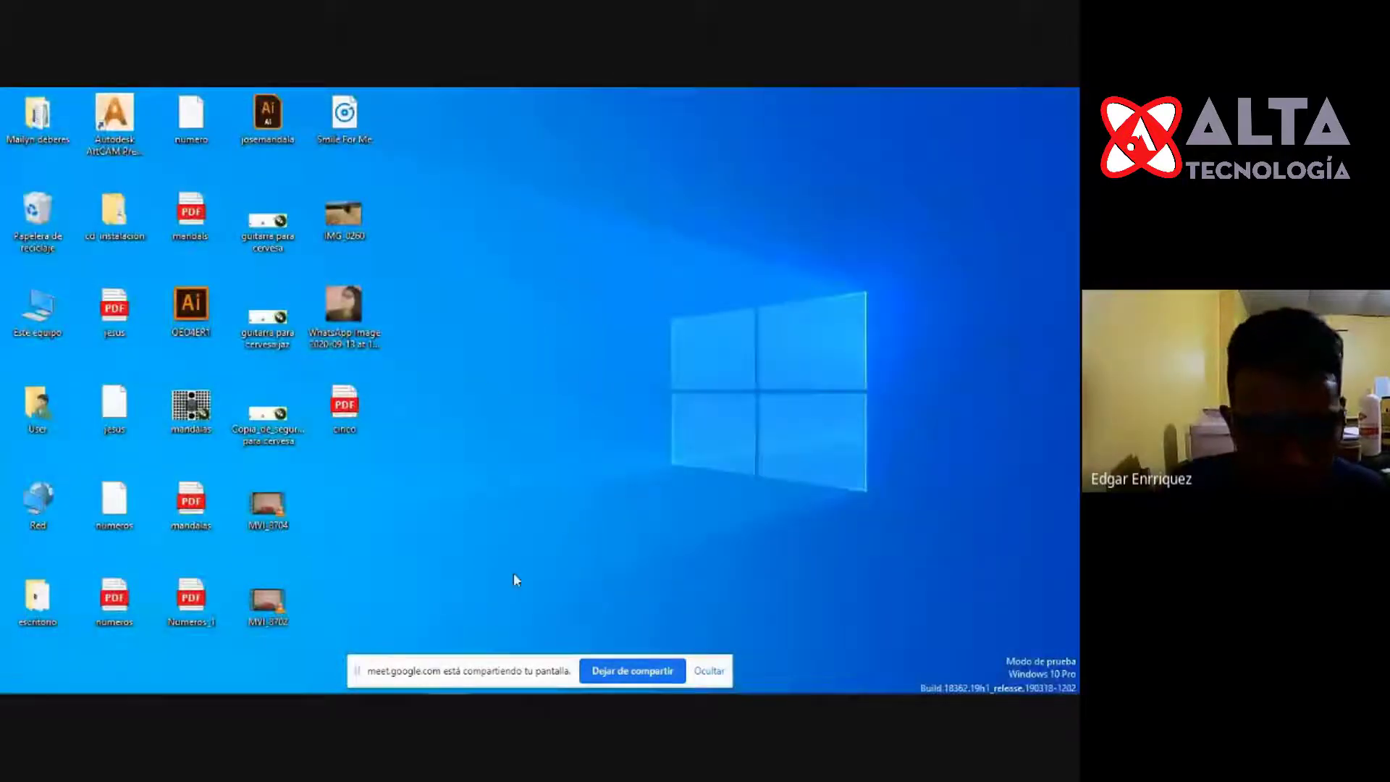
Switch to the Curso cnc router presentation in PowerPoint and start its slide show from the first slide.
{"action": "mouse_move", "coordinate": [289, 684]}
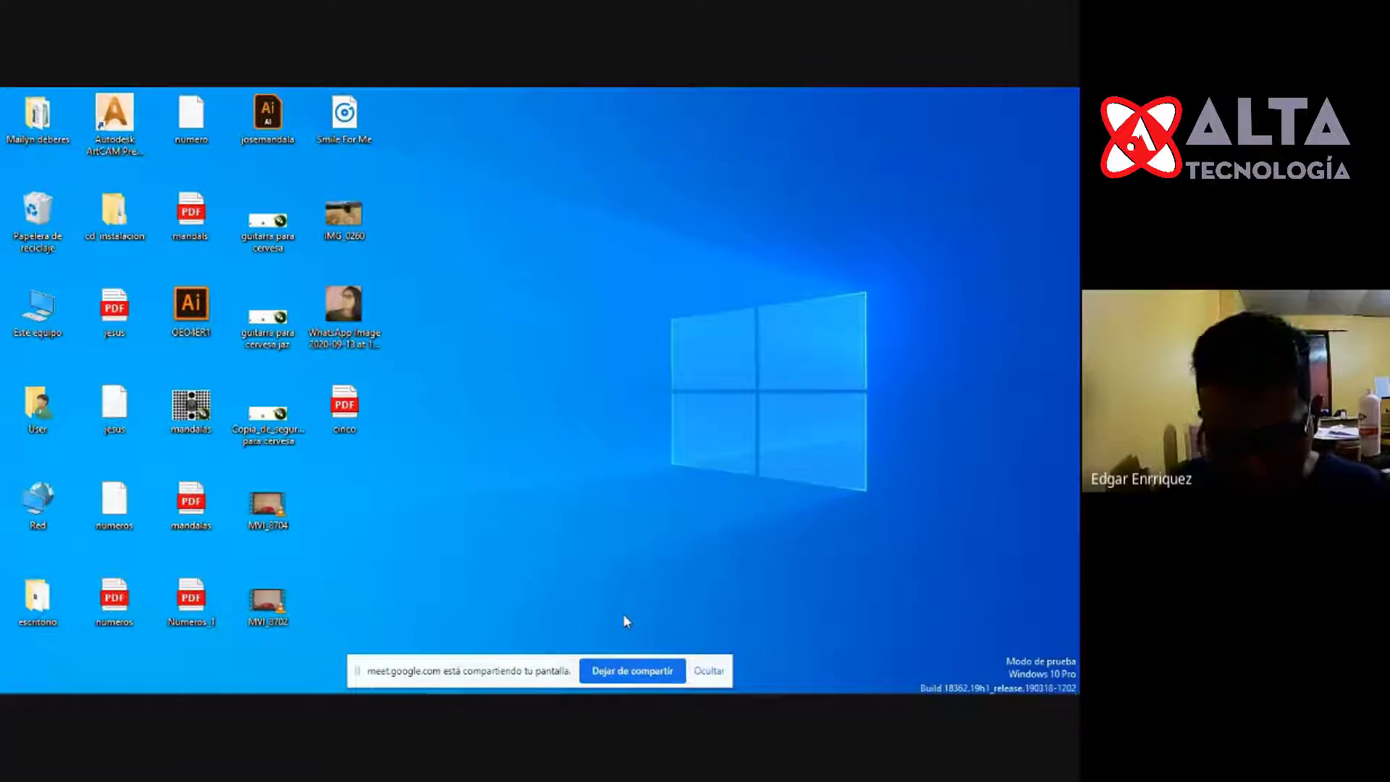
{"action": "key", "text": "super"}
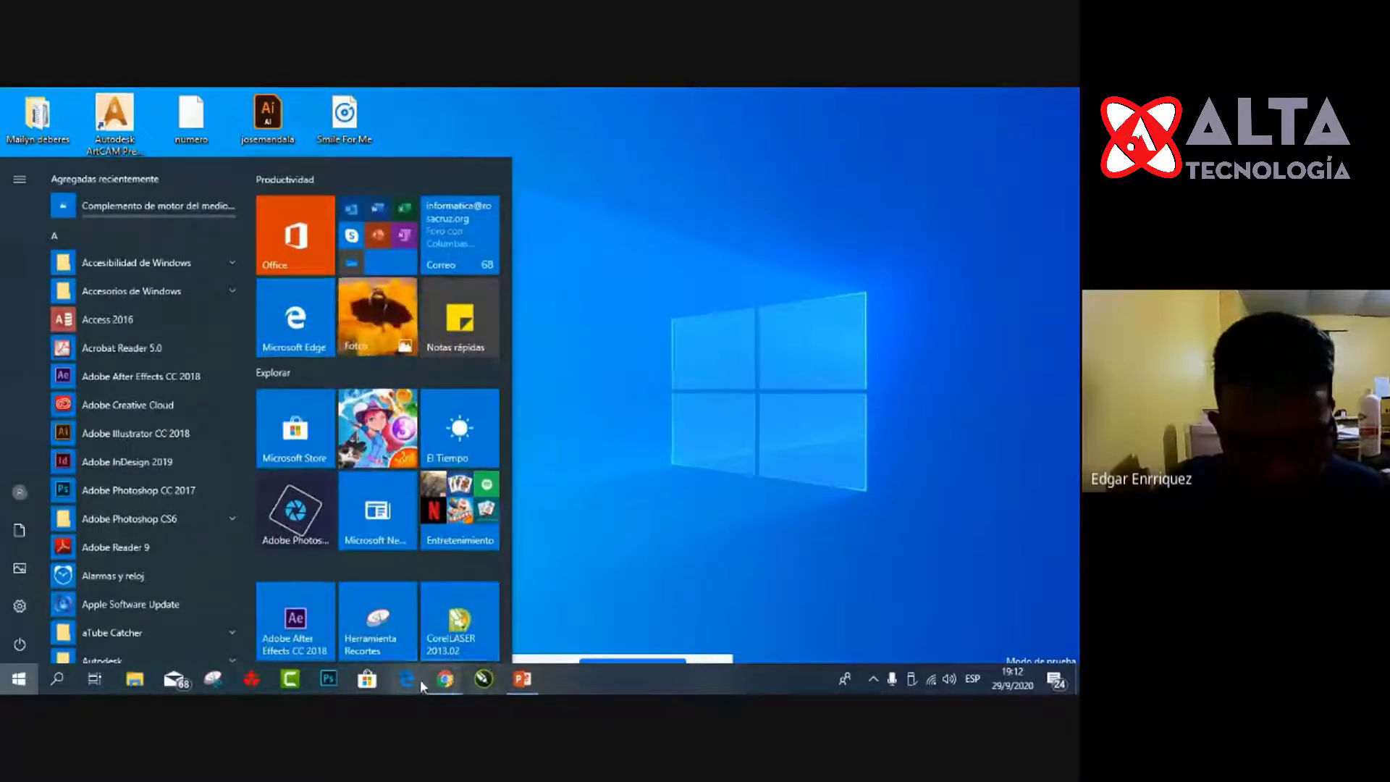
{"action": "left_click", "coordinate": [522, 679]}
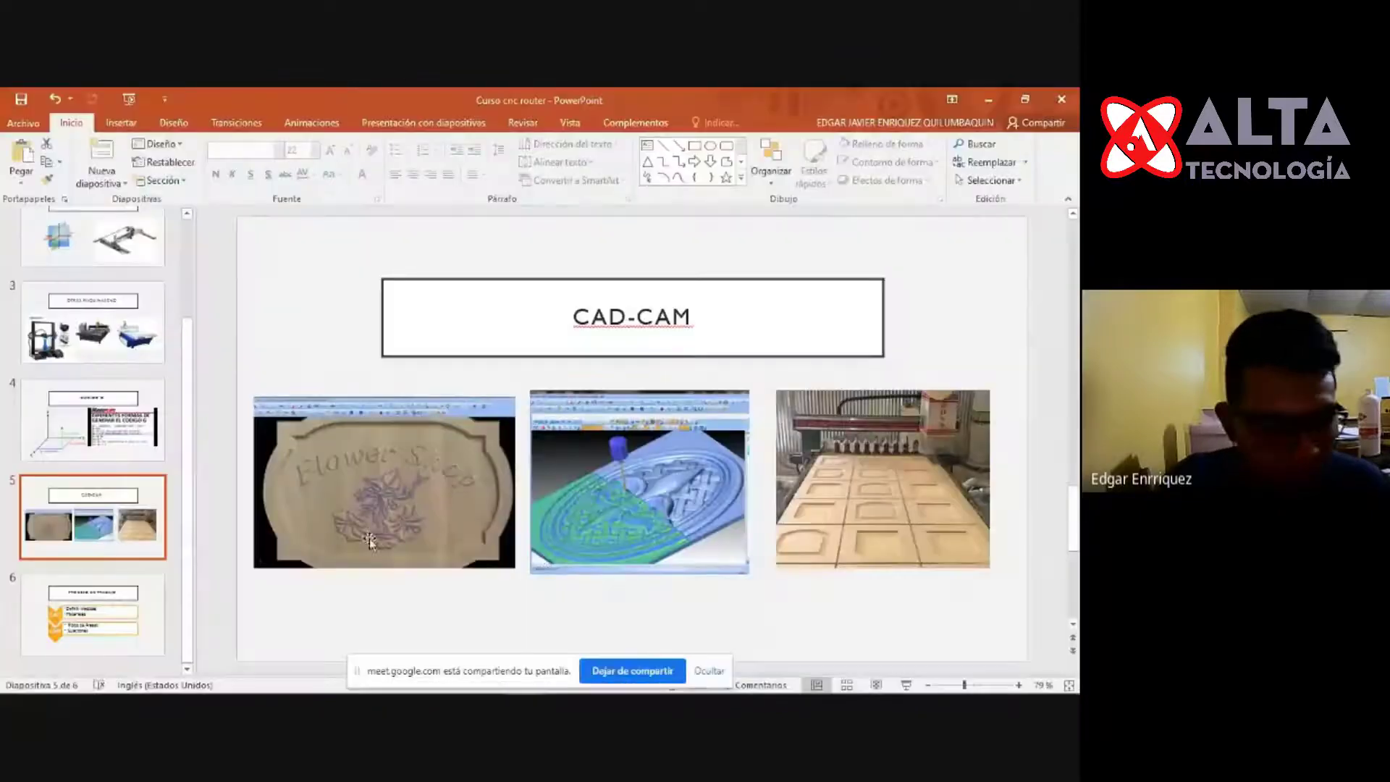
{"action": "scroll", "coordinate": [109, 275], "scroll_direction": "up", "scroll_amount": 1}
{"action": "left_click", "coordinate": [108, 275]}
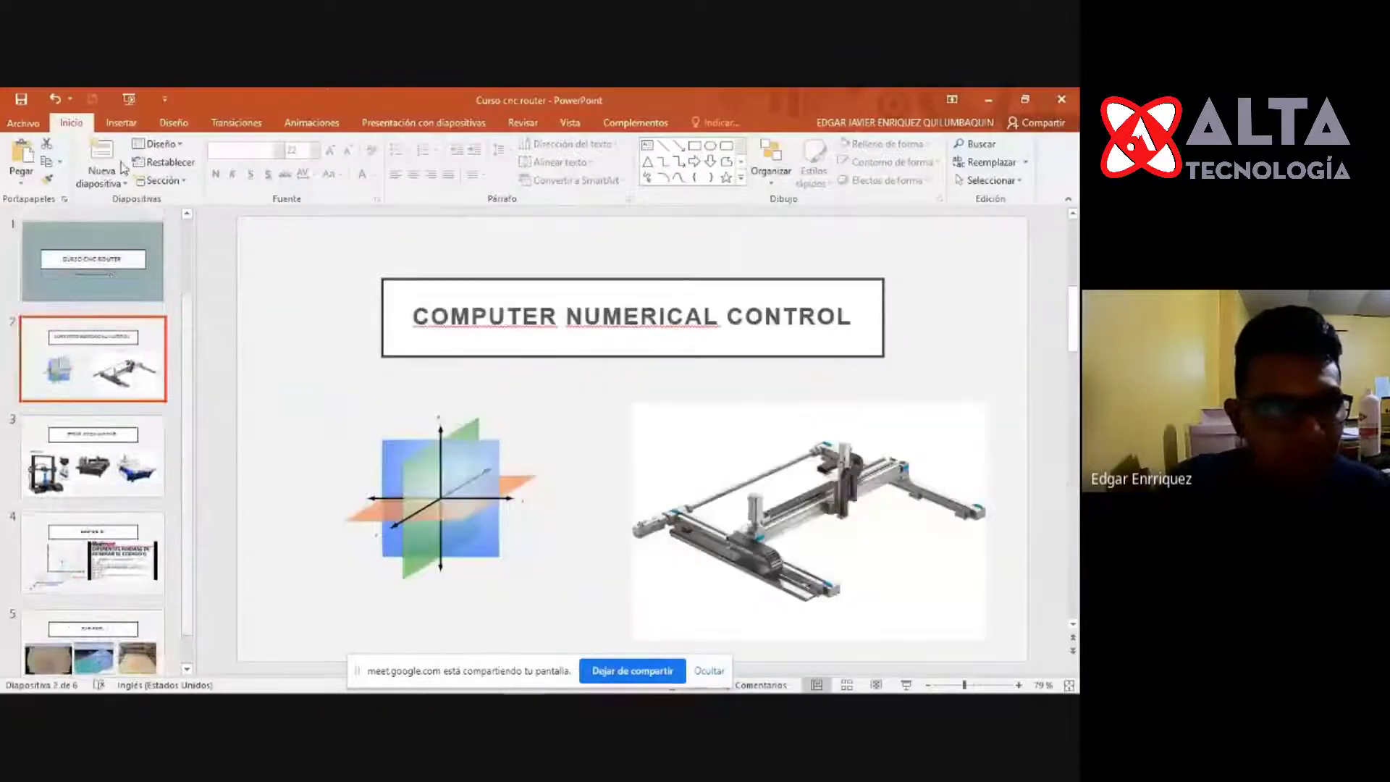
{"action": "left_click", "coordinate": [129, 99]}
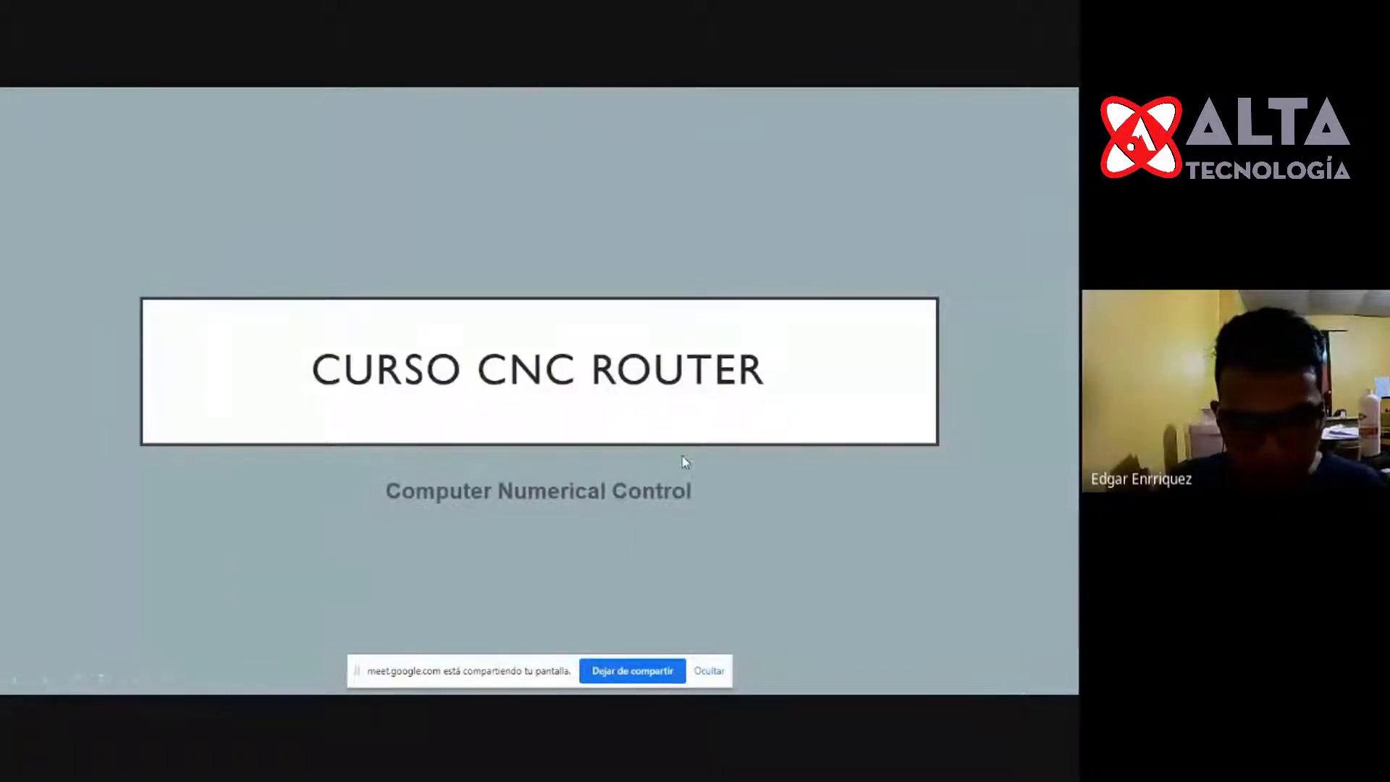
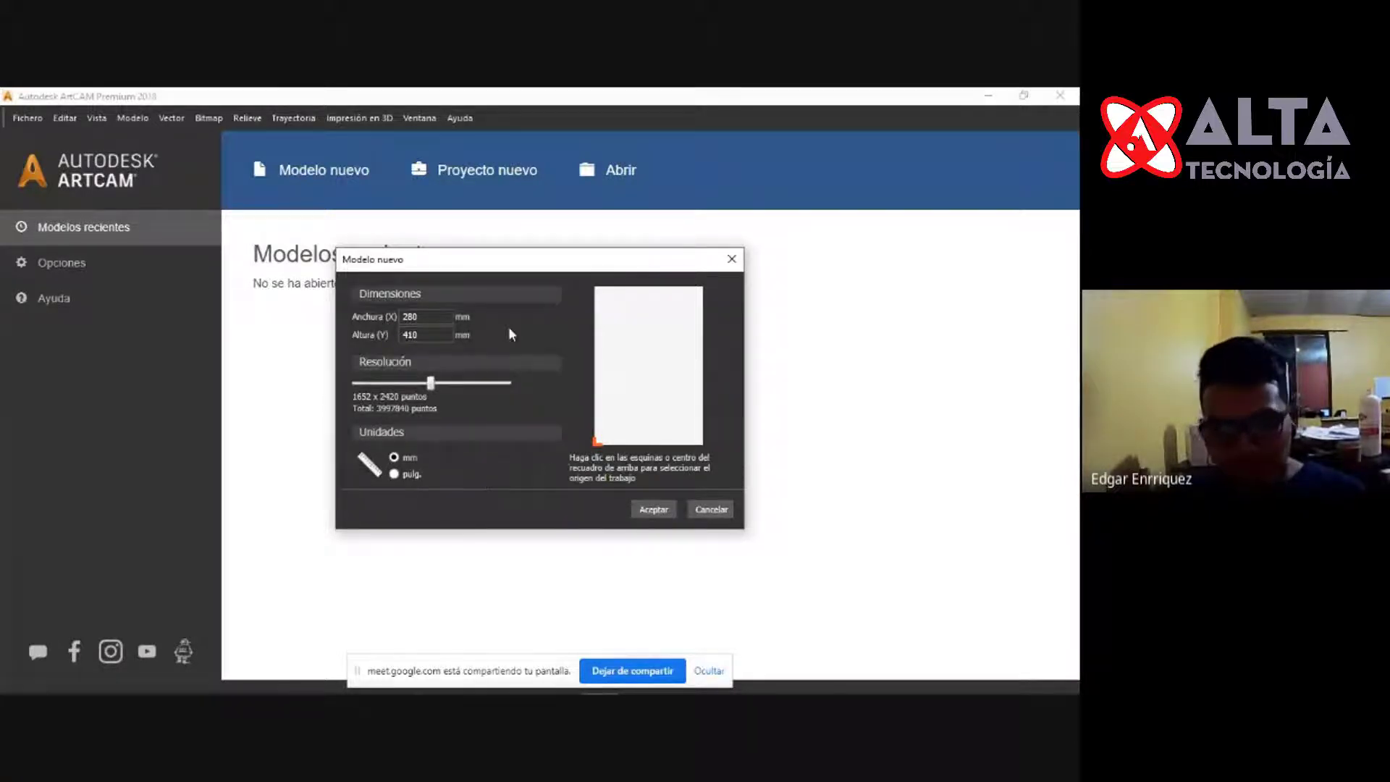
Create a new ArtCAM model of 280 by 410 mm and open the OneDrive options, dismissing them.
{"action": "left_click", "coordinate": [658, 508]}
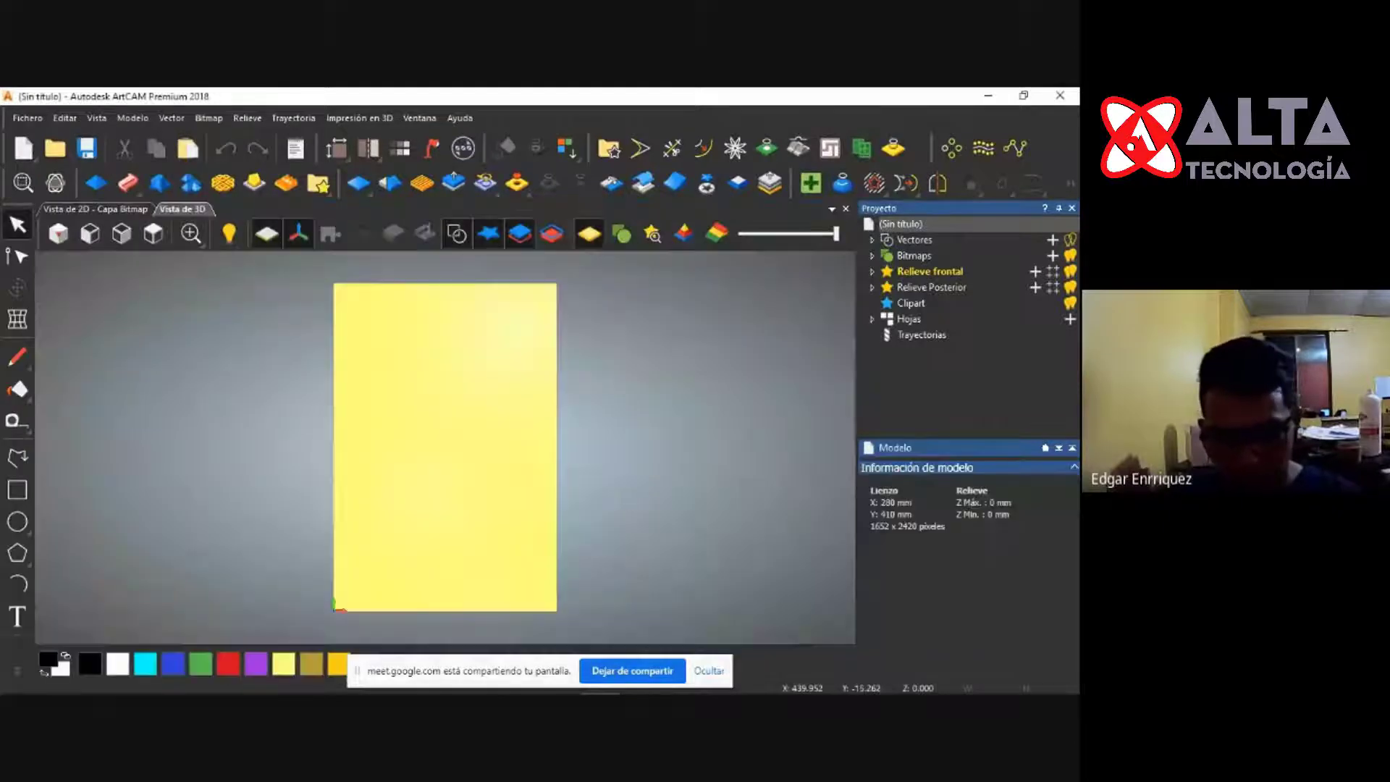
{"action": "left_click", "coordinate": [873, 678]}
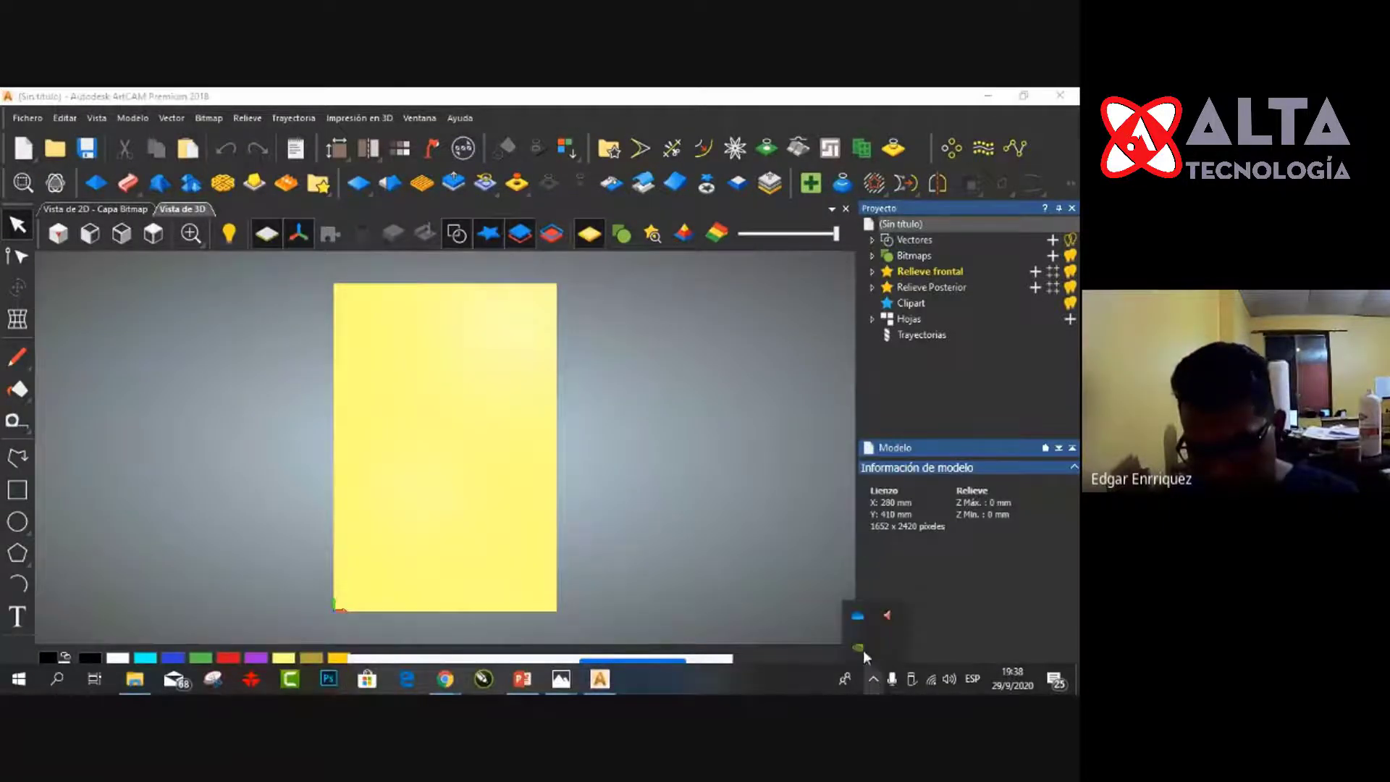
{"action": "left_click", "coordinate": [857, 617]}
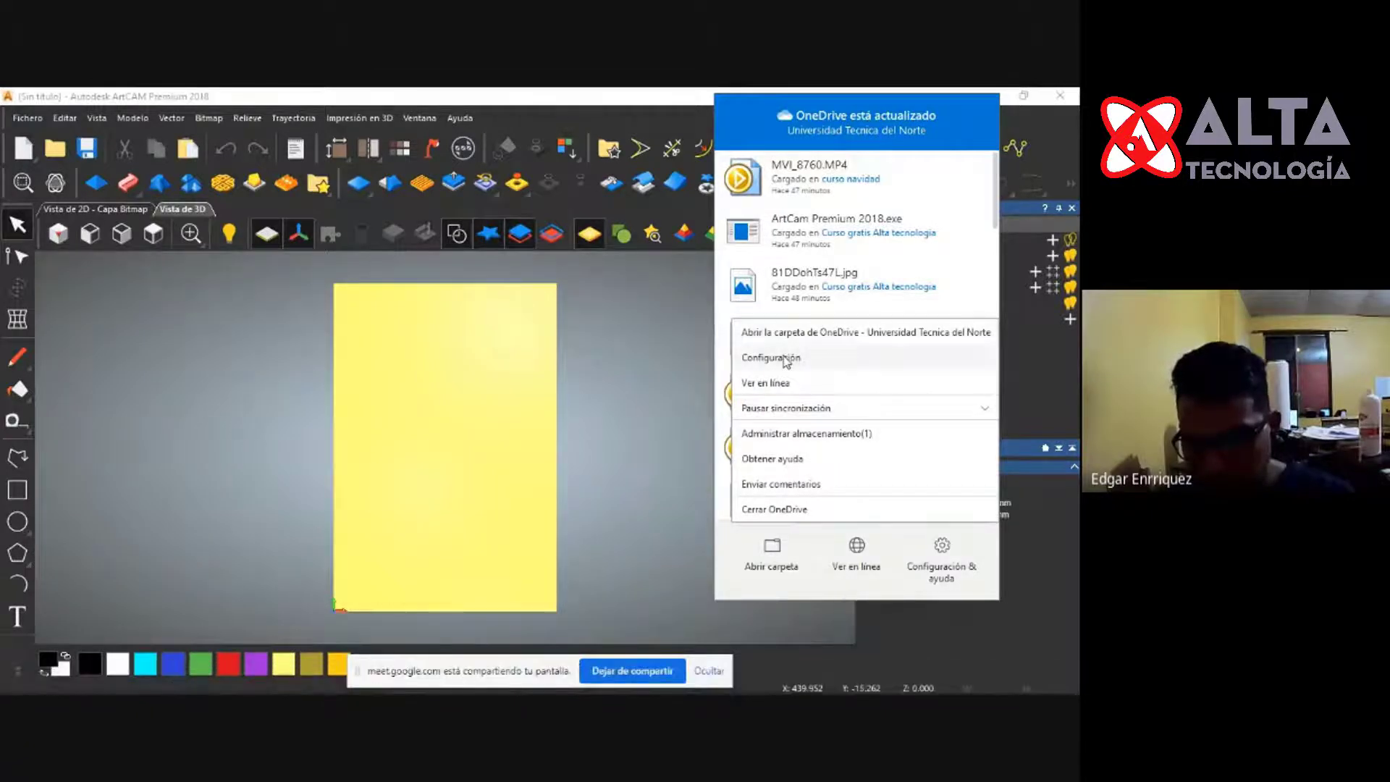
{"action": "left_click", "coordinate": [651, 458]}
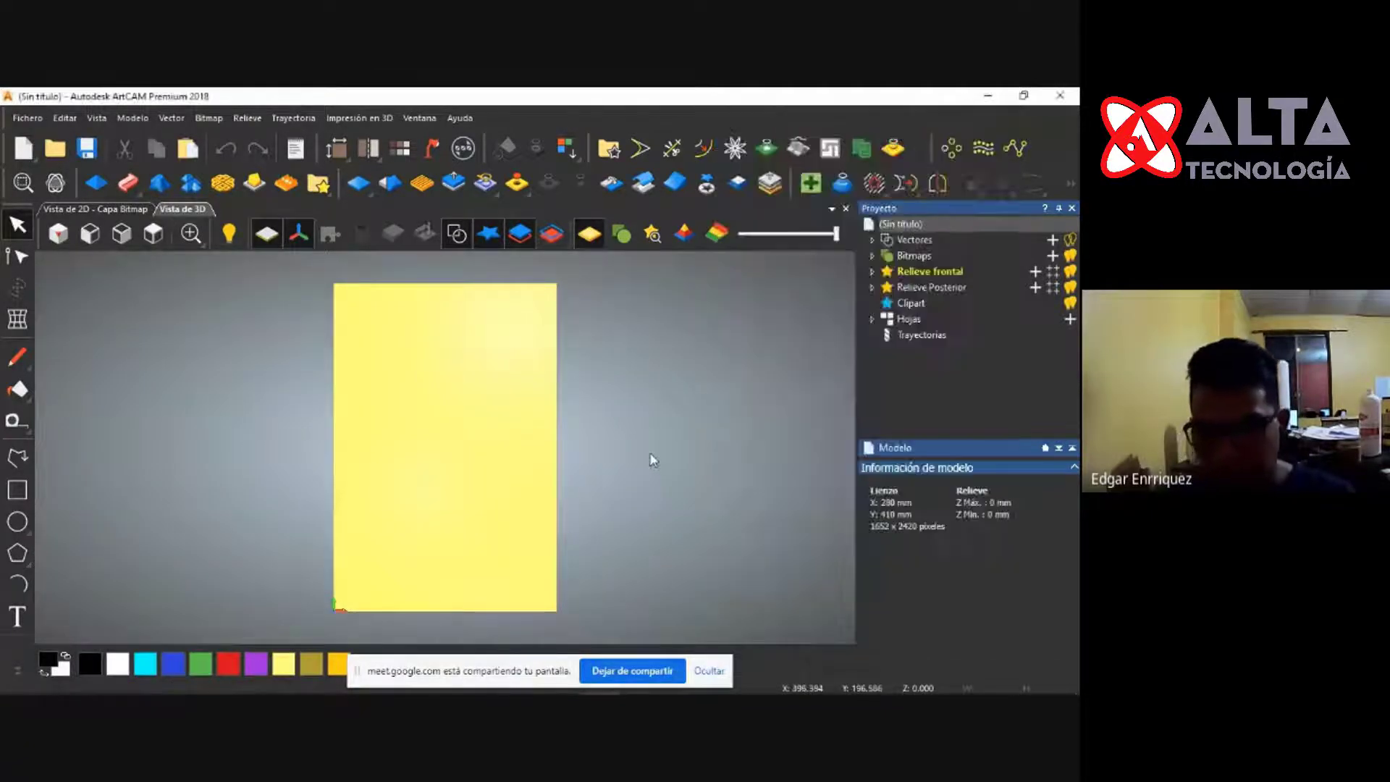
Close ArtCAM, minimise the photo and course folder windows, and restart Autodesk ArtCAM Premium 2018 as administrator from the desktop.
{"action": "left_click", "coordinate": [1061, 95]}
{"action": "left_click", "coordinate": [571, 431]}
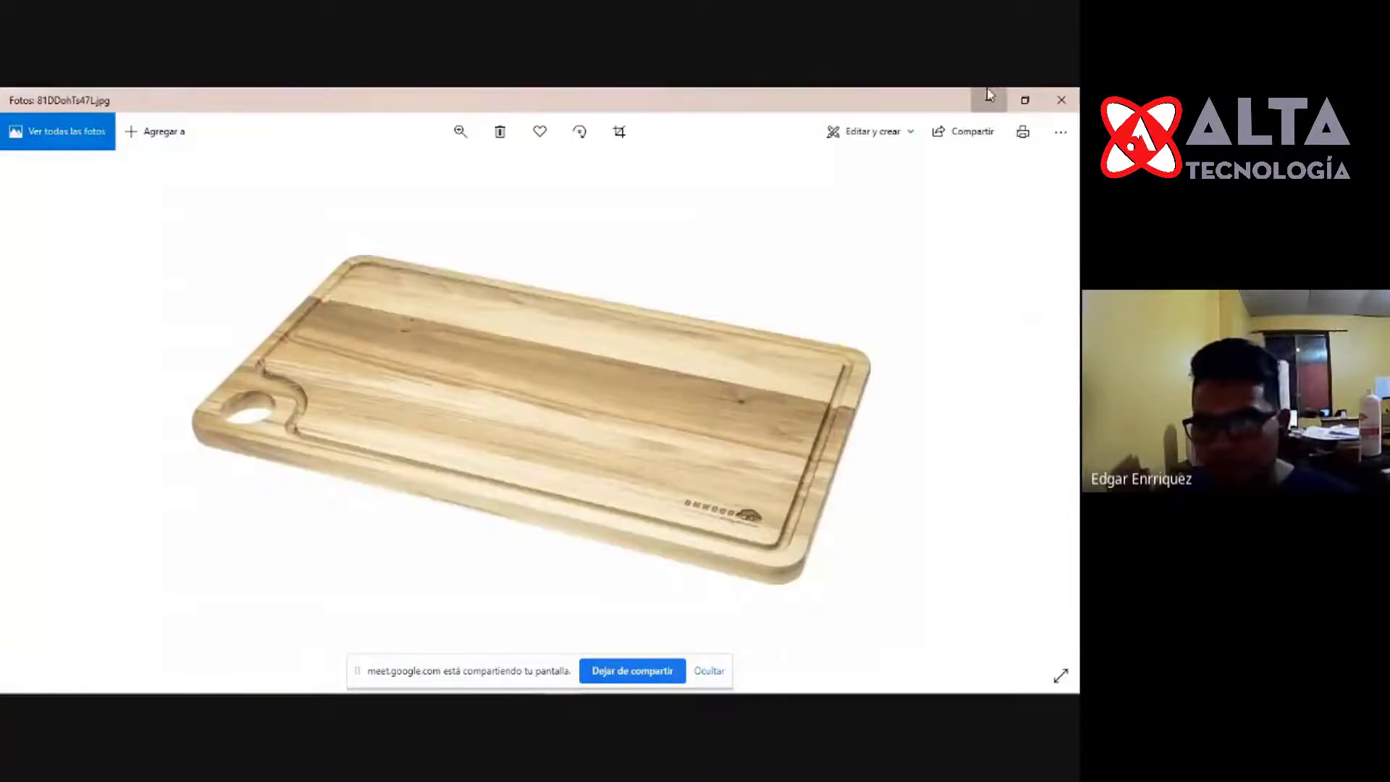
{"action": "left_click", "coordinate": [989, 94]}
{"action": "left_click", "coordinate": [994, 91]}
{"action": "left_click", "coordinate": [993, 92]}
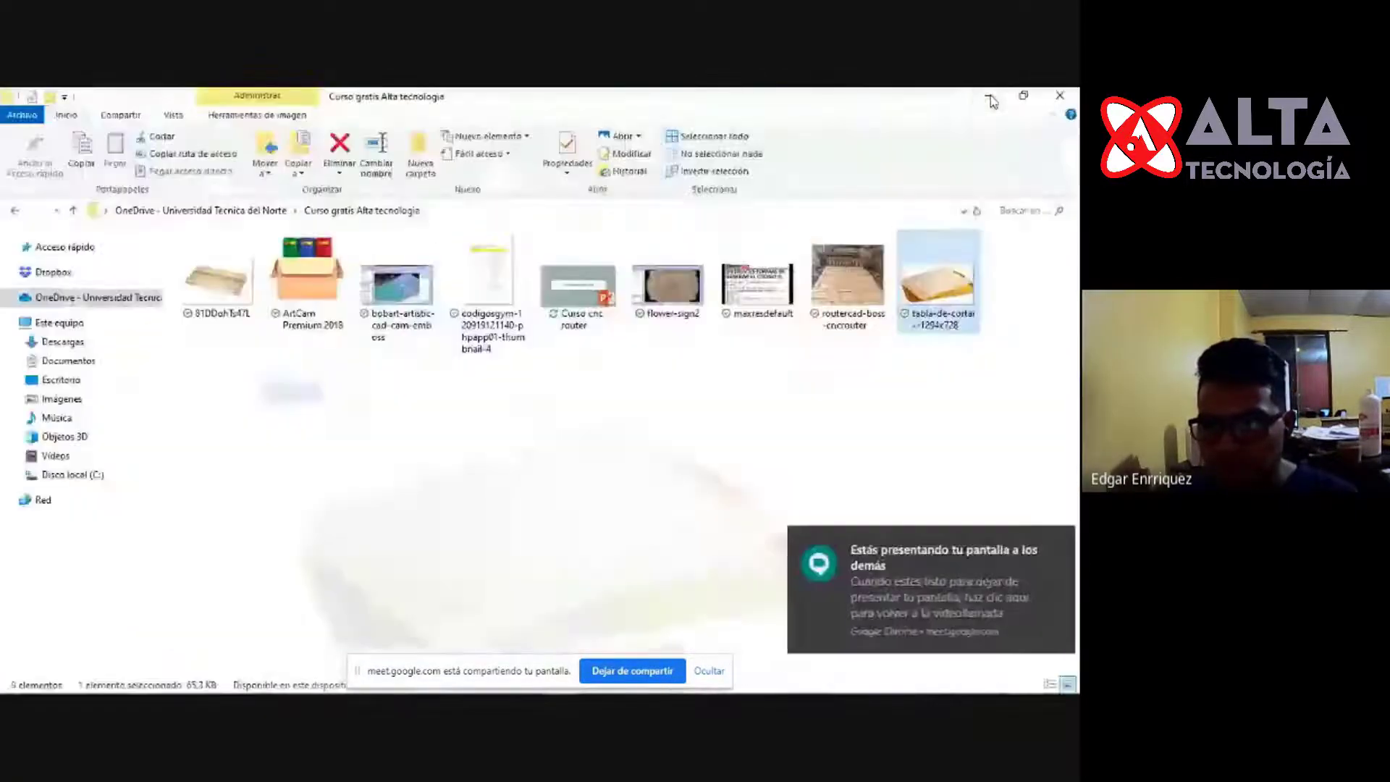
{"action": "left_click", "coordinate": [992, 94]}
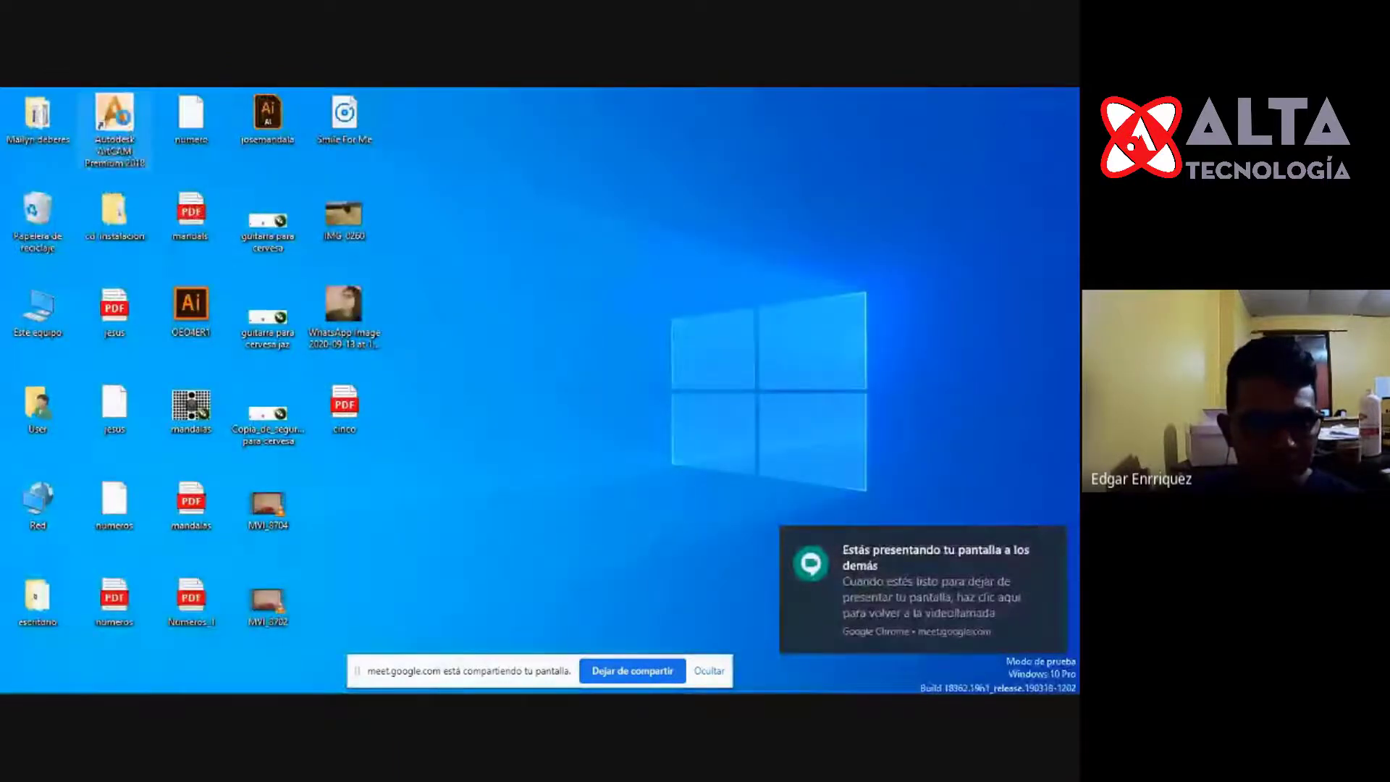
{"action": "right_click", "coordinate": [123, 120]}
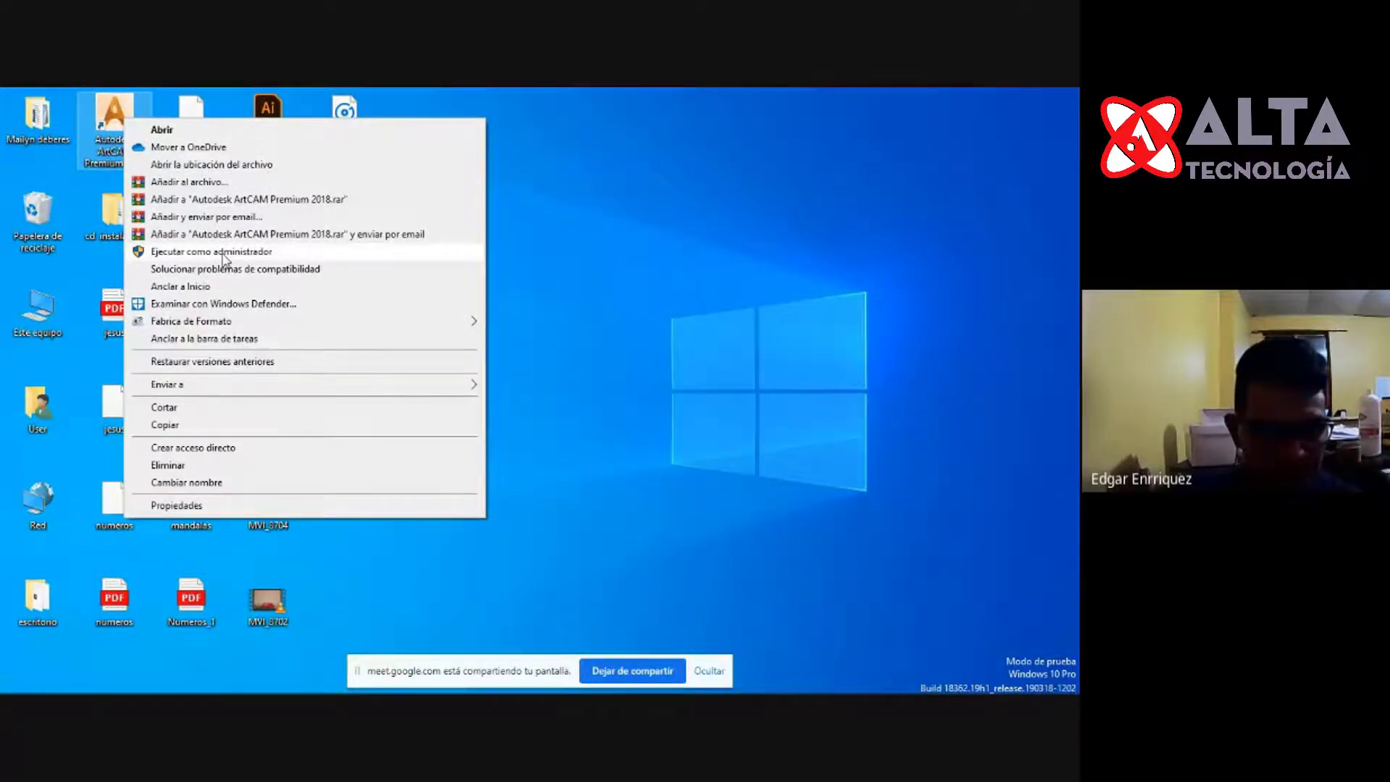
{"action": "left_click", "coordinate": [225, 253]}
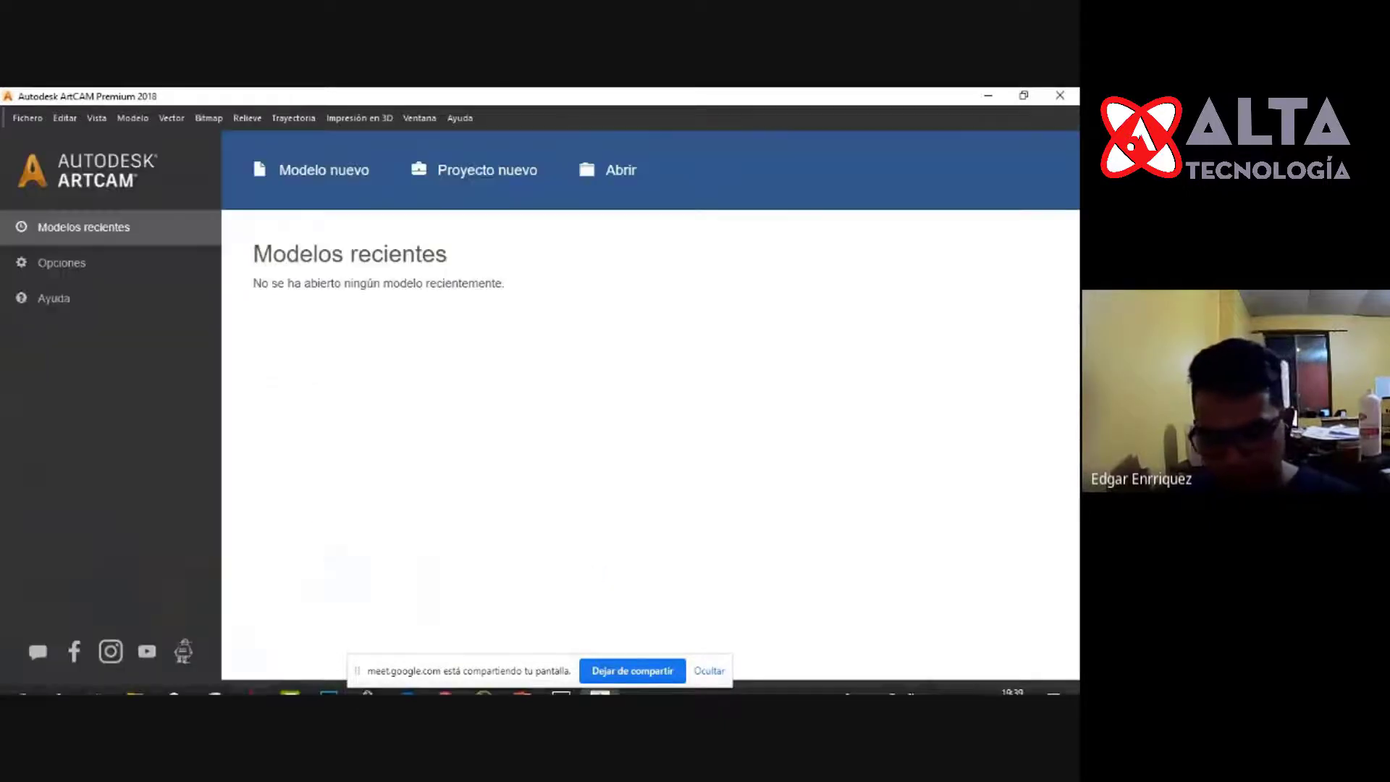
{"action": "left_click", "coordinate": [874, 682]}
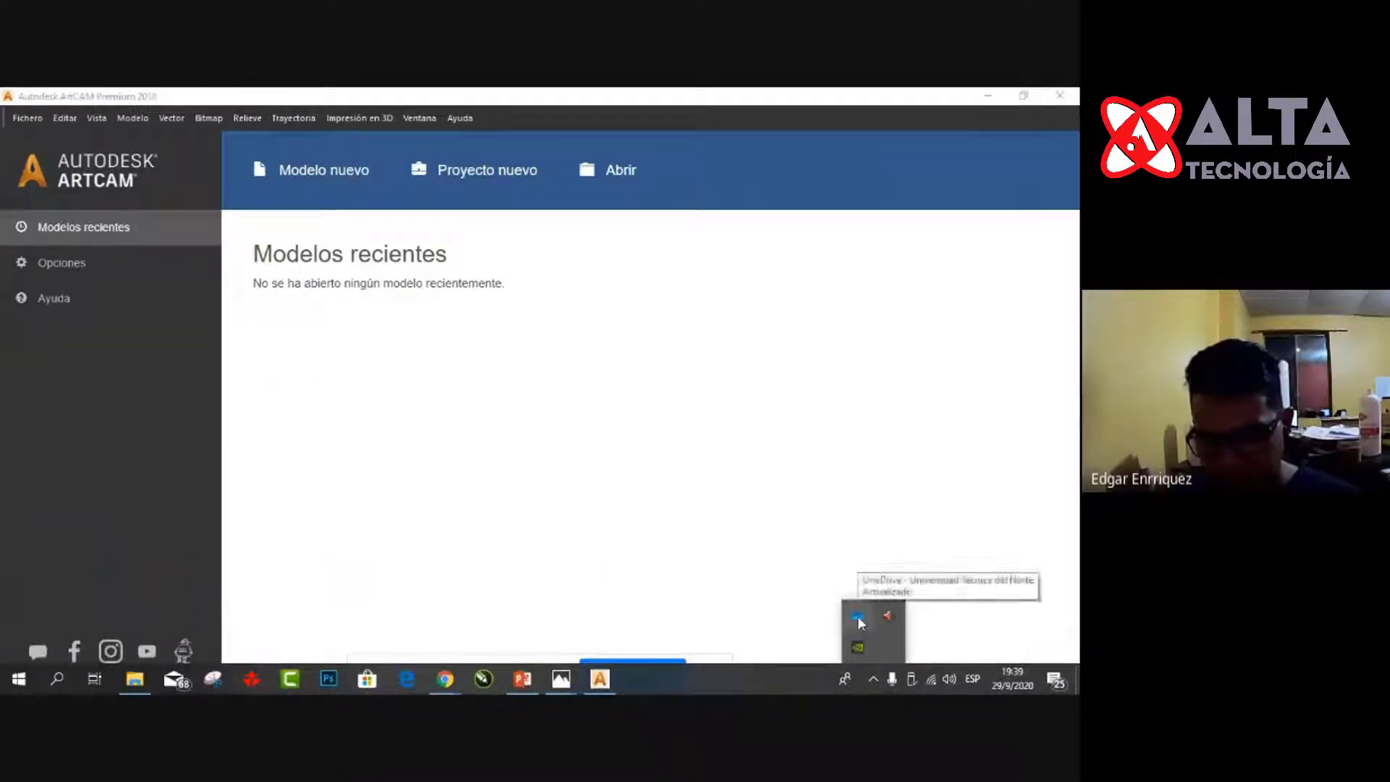
{"action": "right_click", "coordinate": [857, 618]}
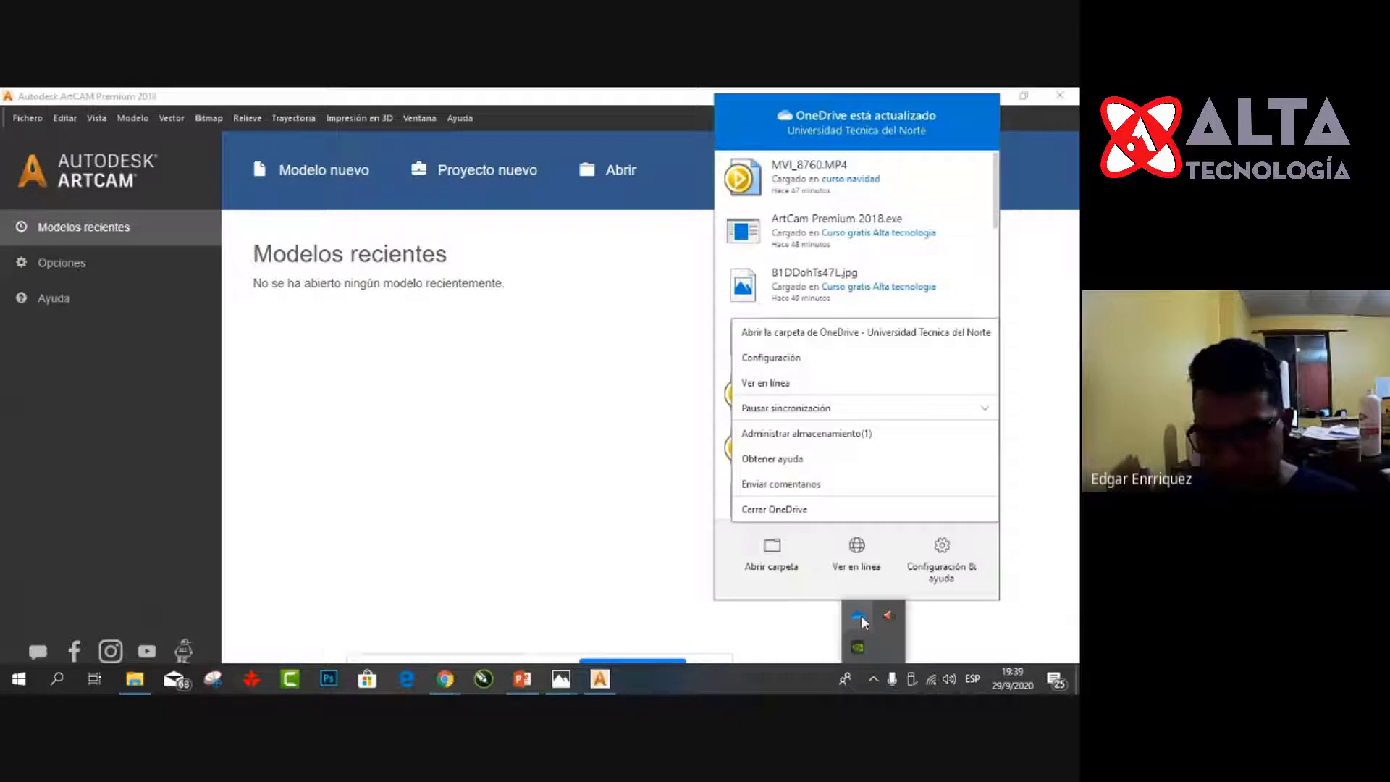
{"action": "left_click", "coordinate": [603, 462]}
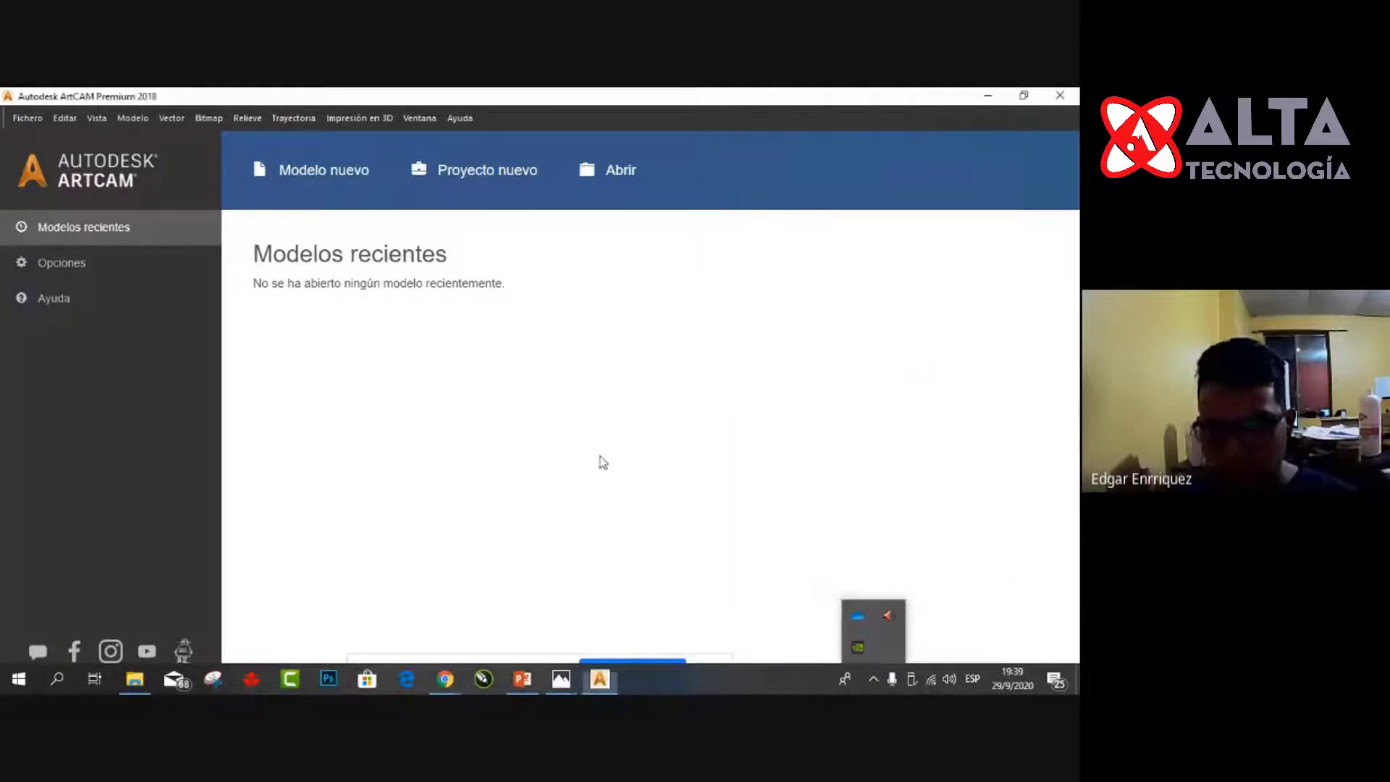
Create a new model with a width of 280 mm and a height of 410 mm.
{"action": "left_click", "coordinate": [355, 170]}
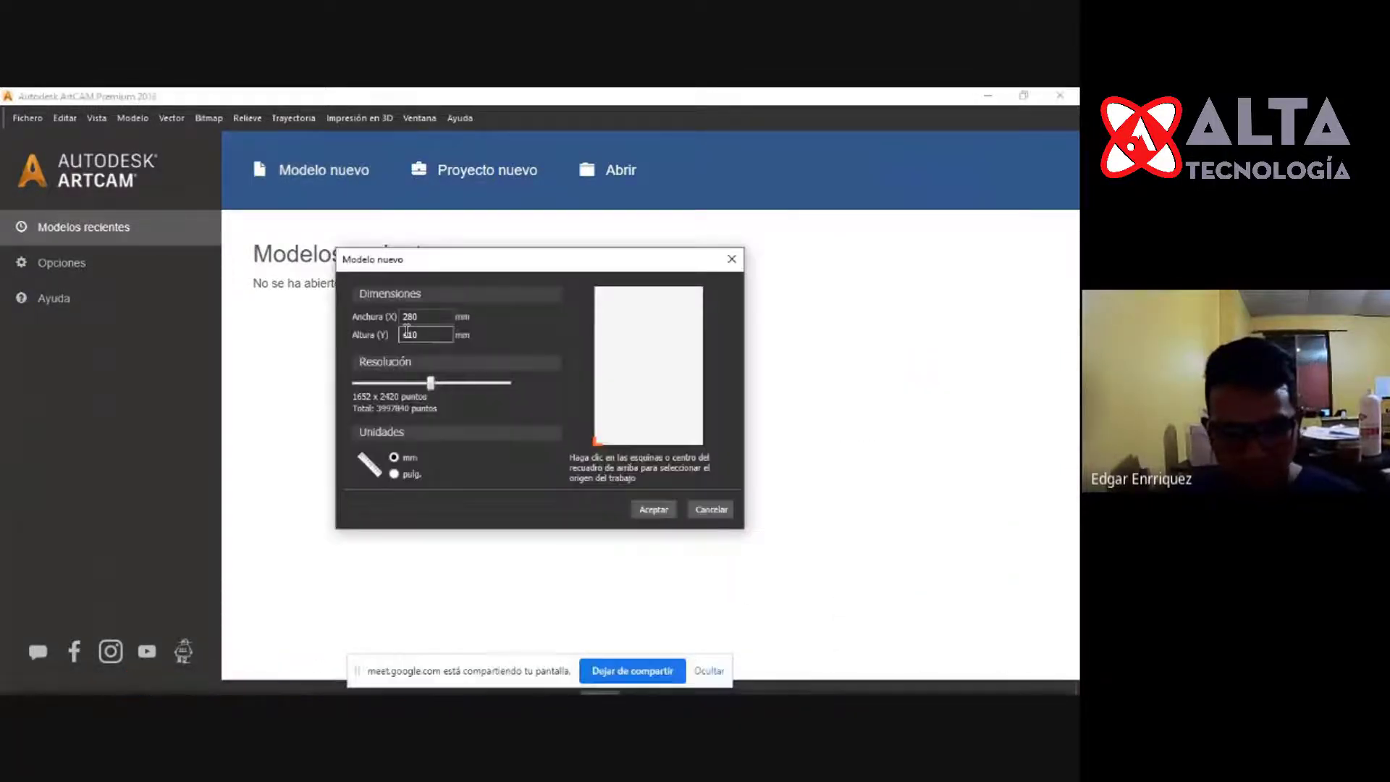
{"action": "left_click", "coordinate": [653, 509]}
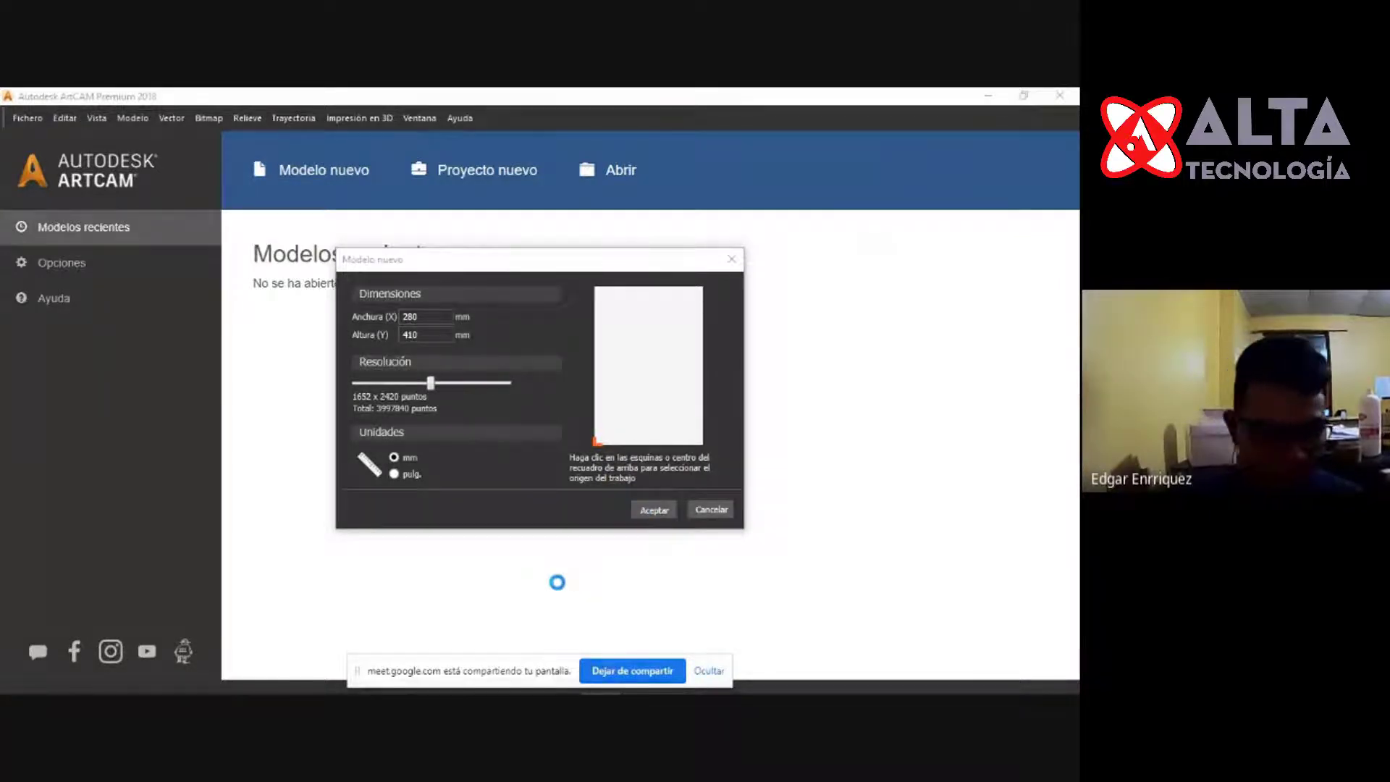
End the Microsoft OneDrive task in Task Manager and minimise its window.
{"action": "key", "text": "ctrl+shift+Escape"}
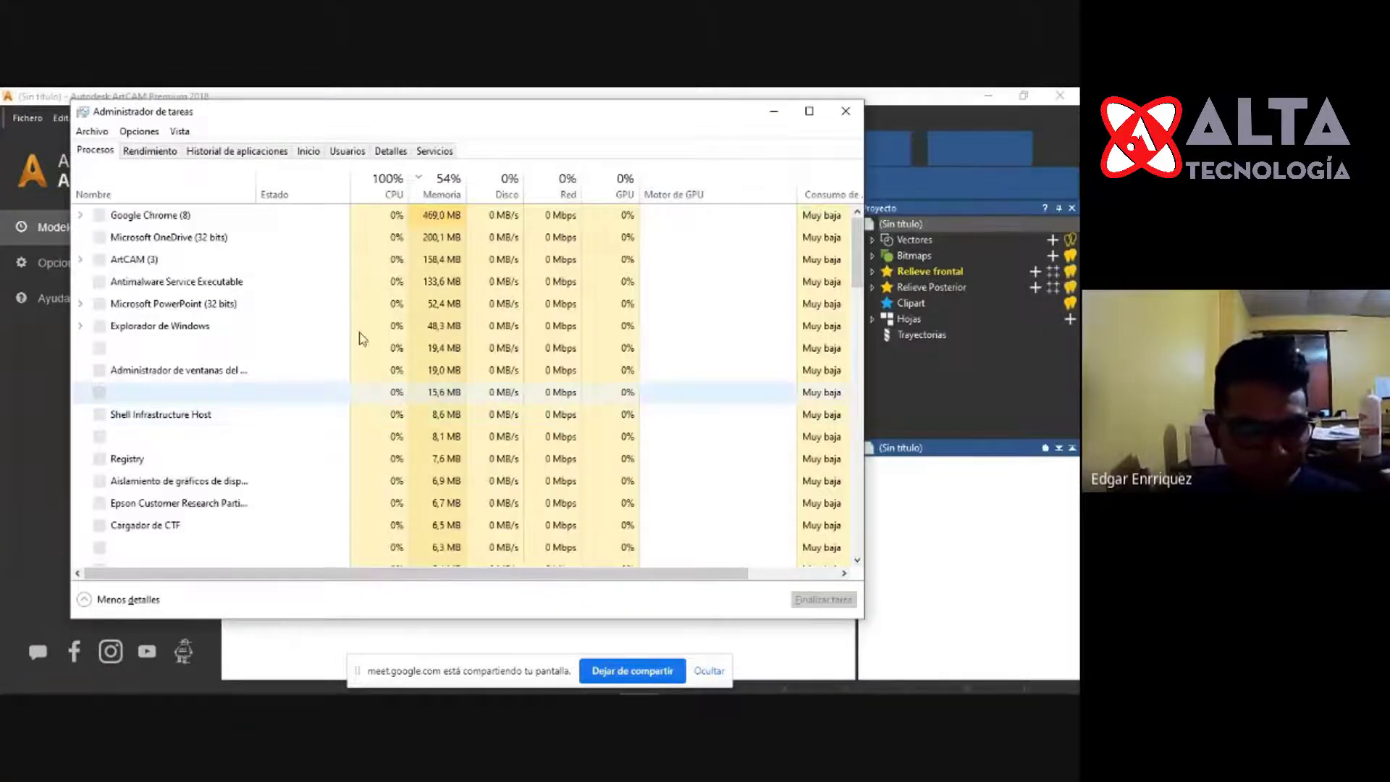
{"action": "right_click", "coordinate": [225, 241]}
{"action": "left_click", "coordinate": [274, 247]}
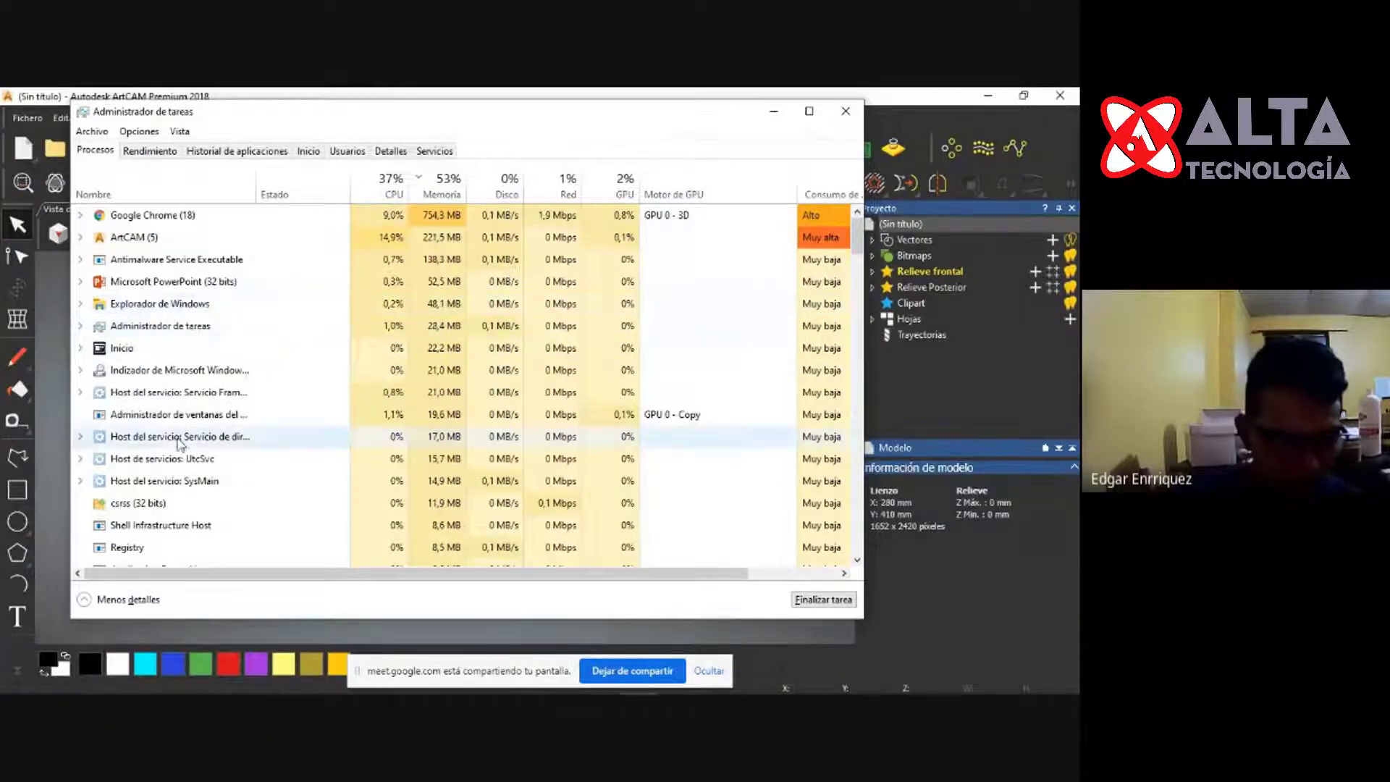
{"action": "scroll", "coordinate": [192, 523], "scroll_direction": "down", "scroll_amount": 2}
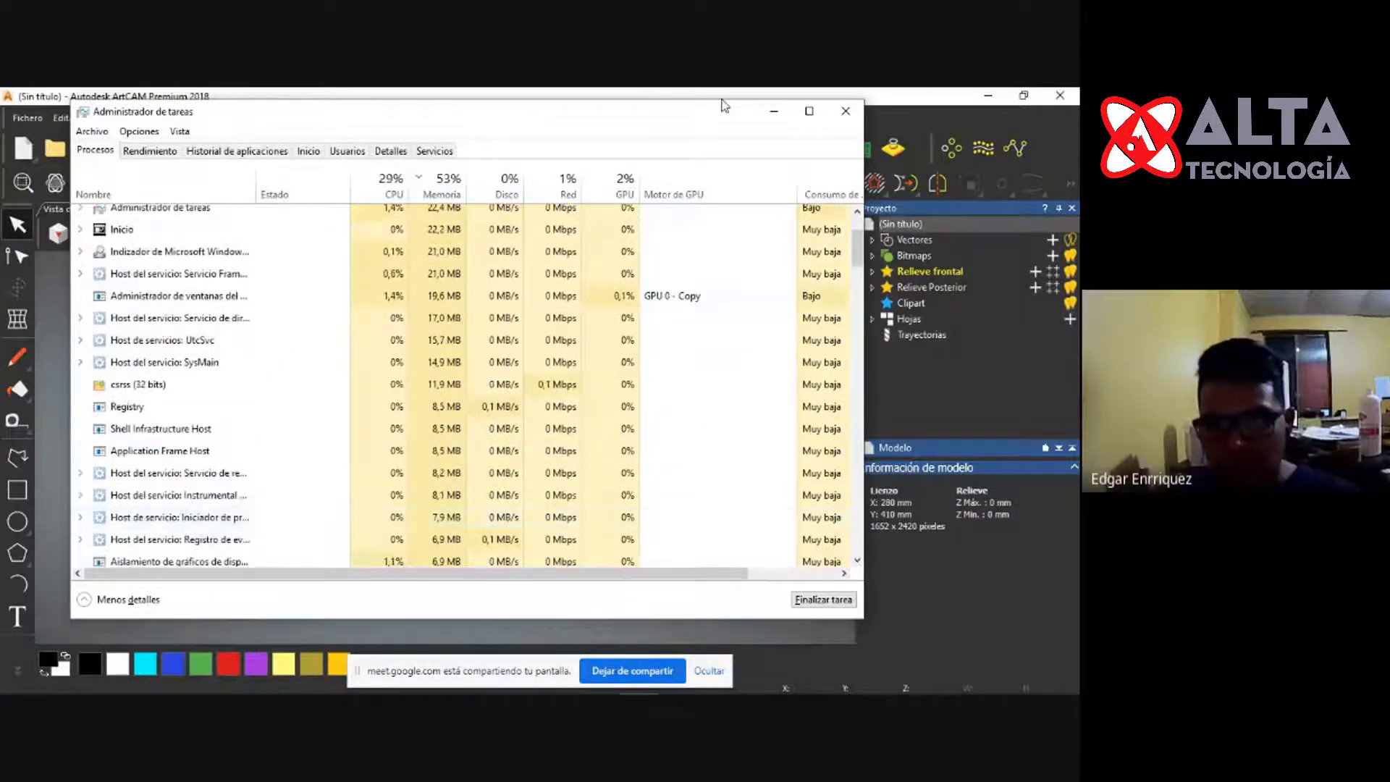
{"action": "left_click", "coordinate": [774, 111]}
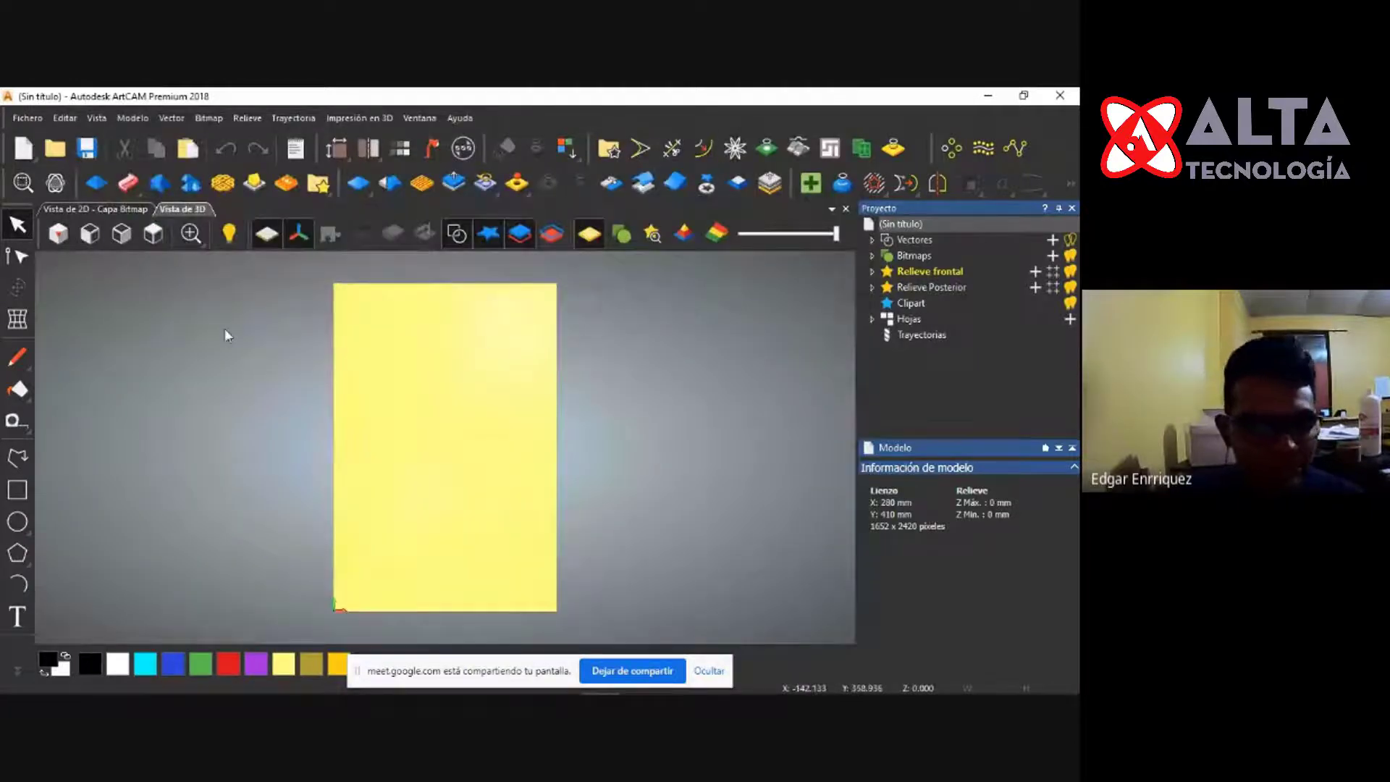
Examine the blank model in the 3D view from several angles, including the X, Y and Z axes at its origin corner.
{"action": "left_click_drag", "start_coordinate": [424, 453], "coordinate": [325, 388]}
{"action": "left_click_drag", "start_coordinate": [369, 446], "coordinate": [312, 433]}
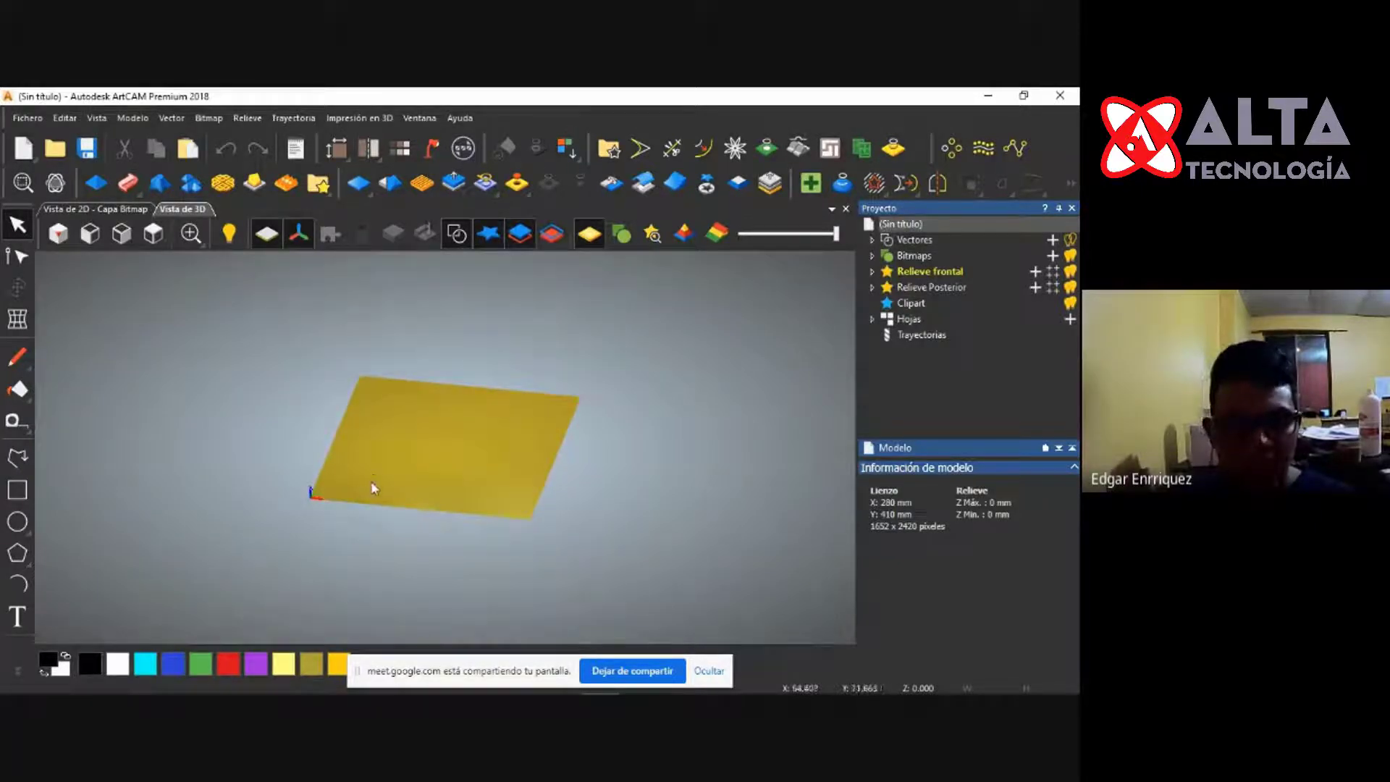
{"action": "left_click_drag", "start_coordinate": [368, 522], "coordinate": [311, 499]}
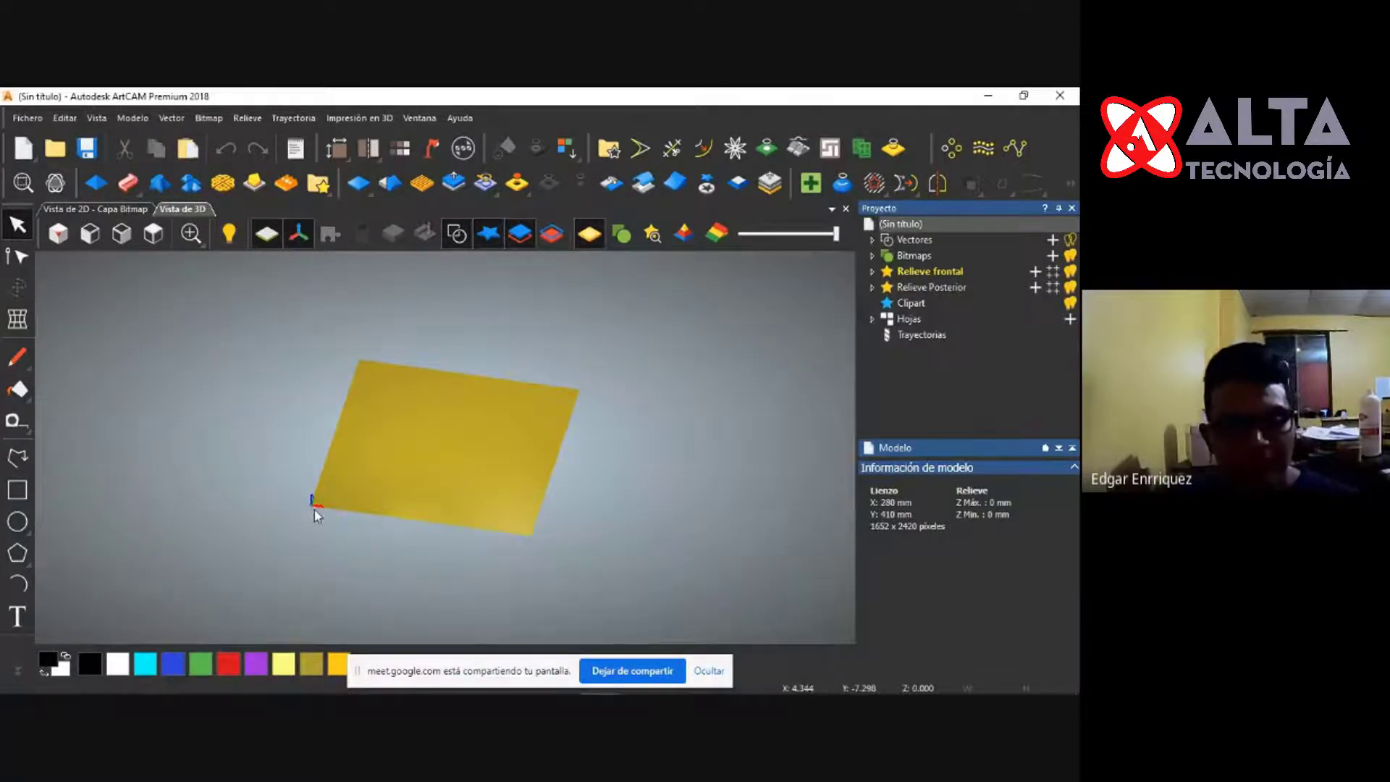
{"action": "scroll", "coordinate": [290, 518], "scroll_direction": "up", "scroll_amount": 5}
{"action": "scroll", "coordinate": [276, 494], "scroll_direction": "up", "scroll_amount": 4}
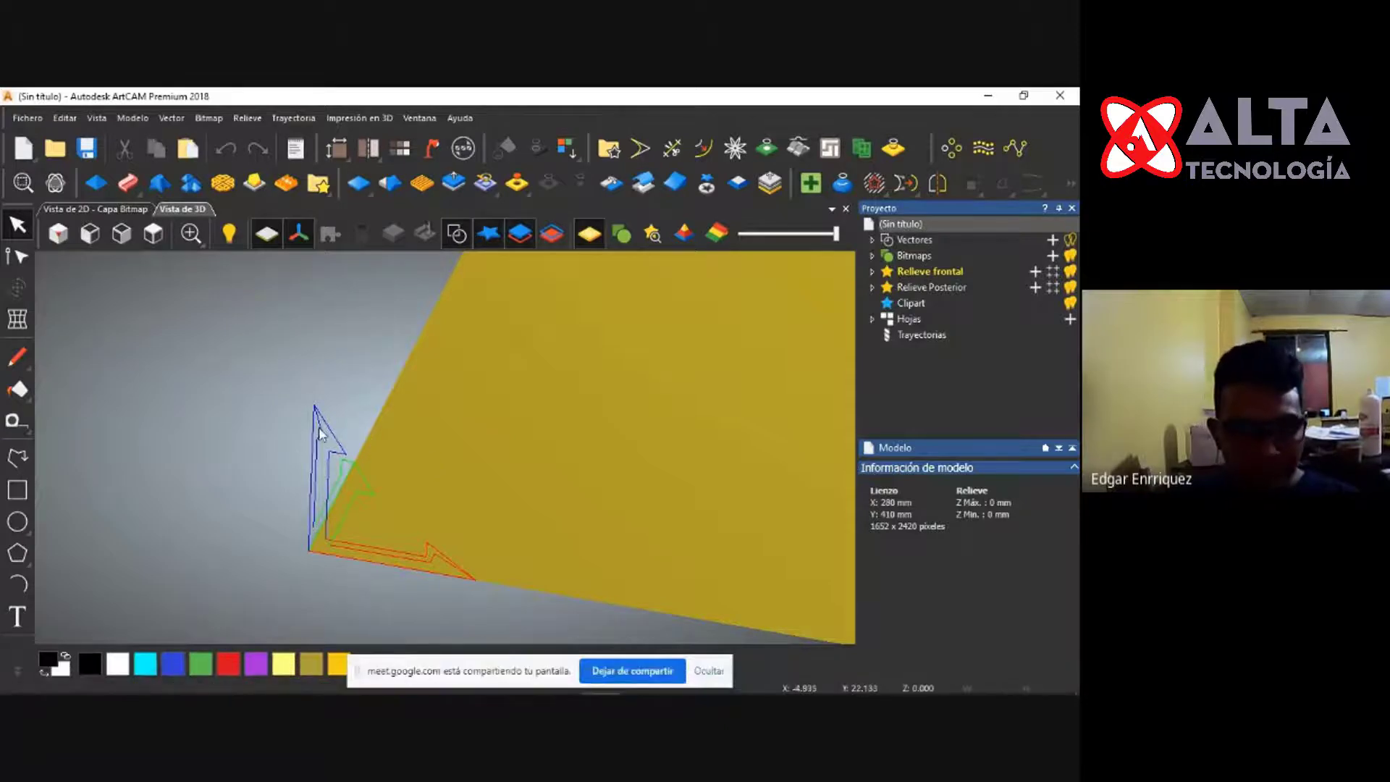
{"action": "scroll", "coordinate": [254, 488], "scroll_direction": "down", "scroll_amount": 4}
{"action": "left_click_drag", "start_coordinate": [318, 463], "coordinate": [441, 427]}
Switch to the 2D bitmap layer view and inspect the whole blank canvas.
{"action": "left_click", "coordinate": [110, 210]}
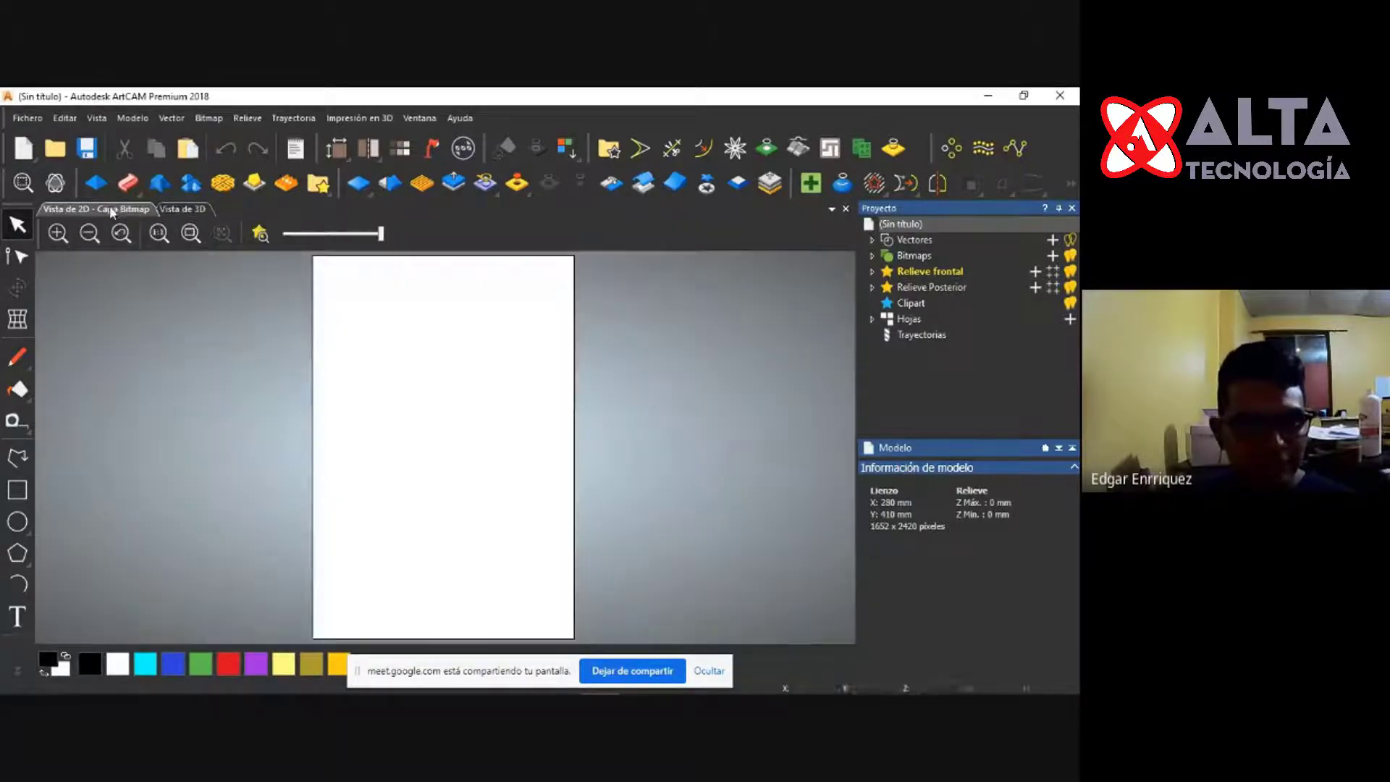
{"action": "scroll", "coordinate": [346, 424], "scroll_direction": "down", "scroll_amount": 2}
{"action": "scroll", "coordinate": [466, 446], "scroll_direction": "up", "scroll_amount": 2}
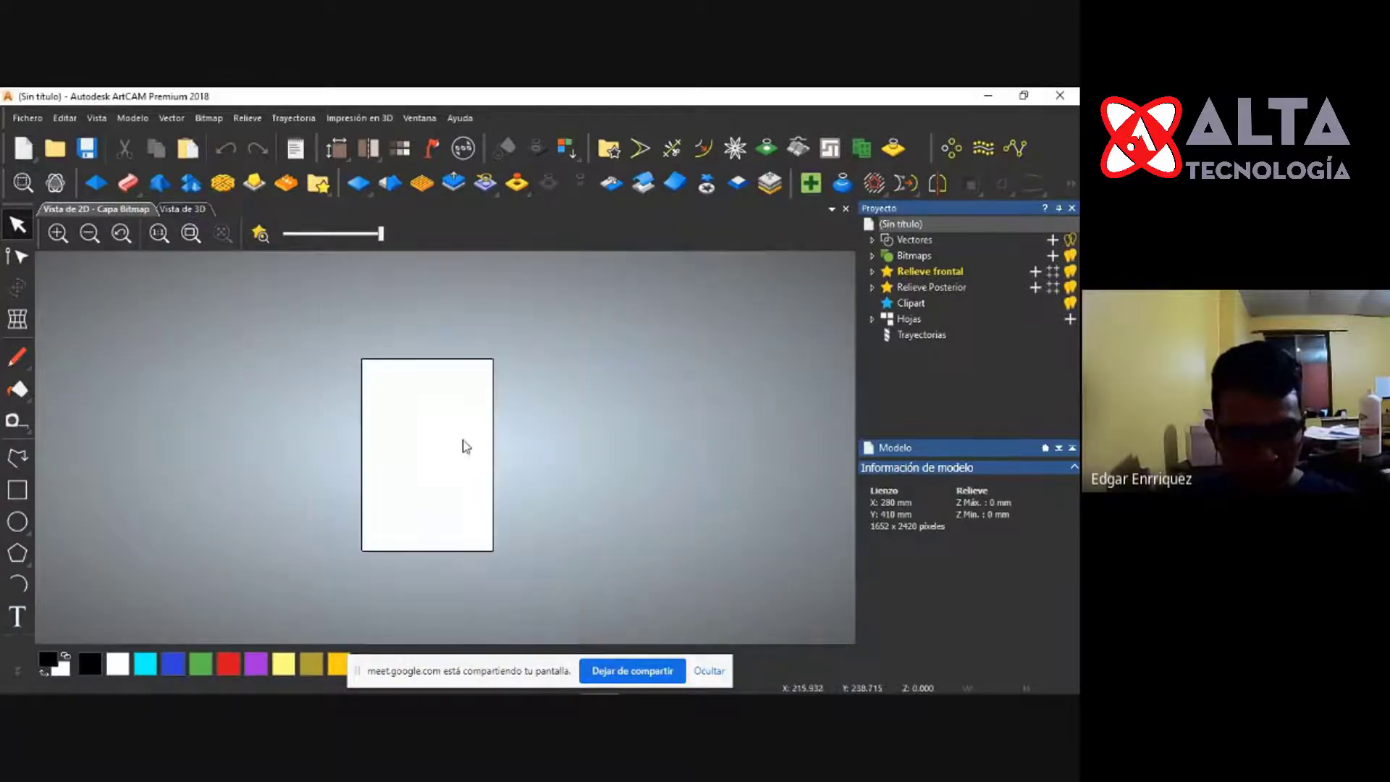
{"action": "scroll", "coordinate": [181, 405], "scroll_direction": "down", "scroll_amount": 2}
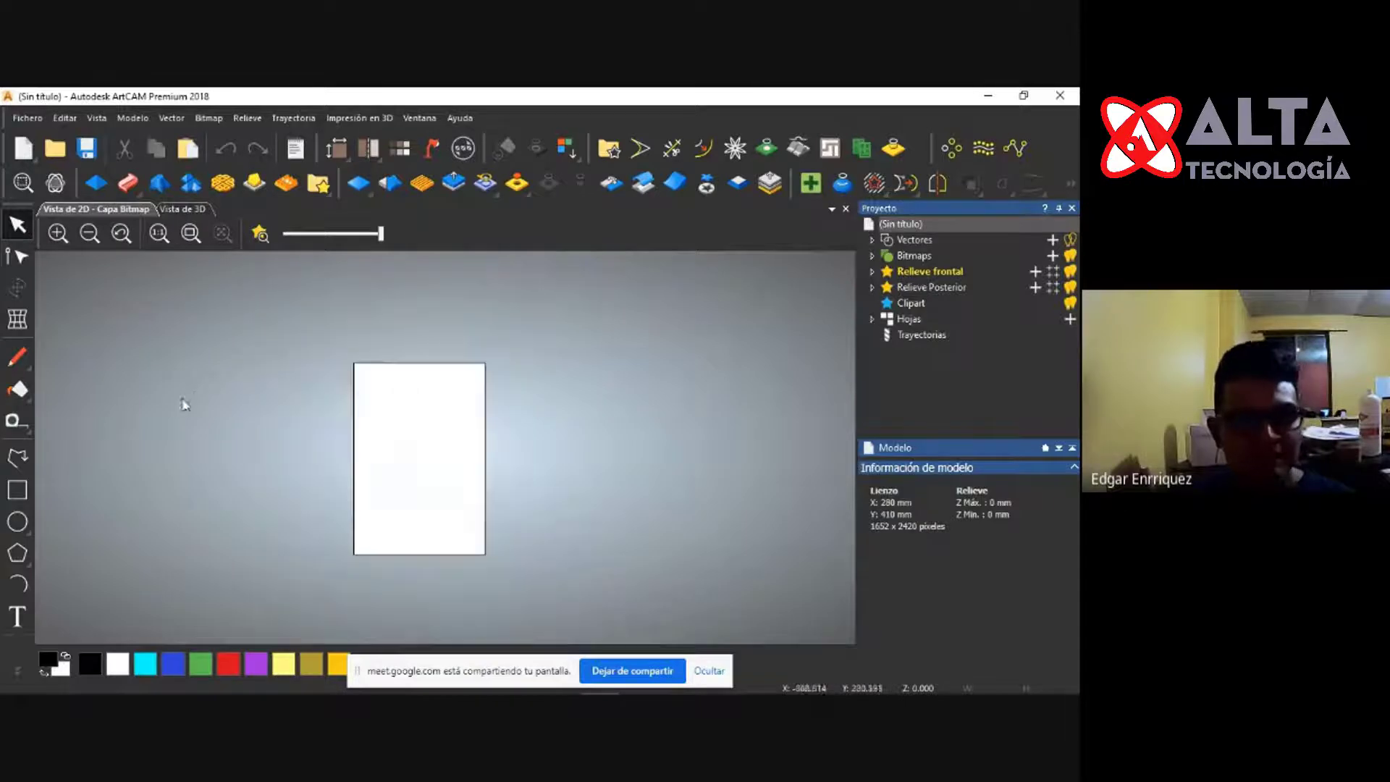
{"action": "scroll", "coordinate": [453, 434], "scroll_direction": "up", "scroll_amount": 2}
{"action": "scroll", "coordinate": [289, 350], "scroll_direction": "down", "scroll_amount": 2}
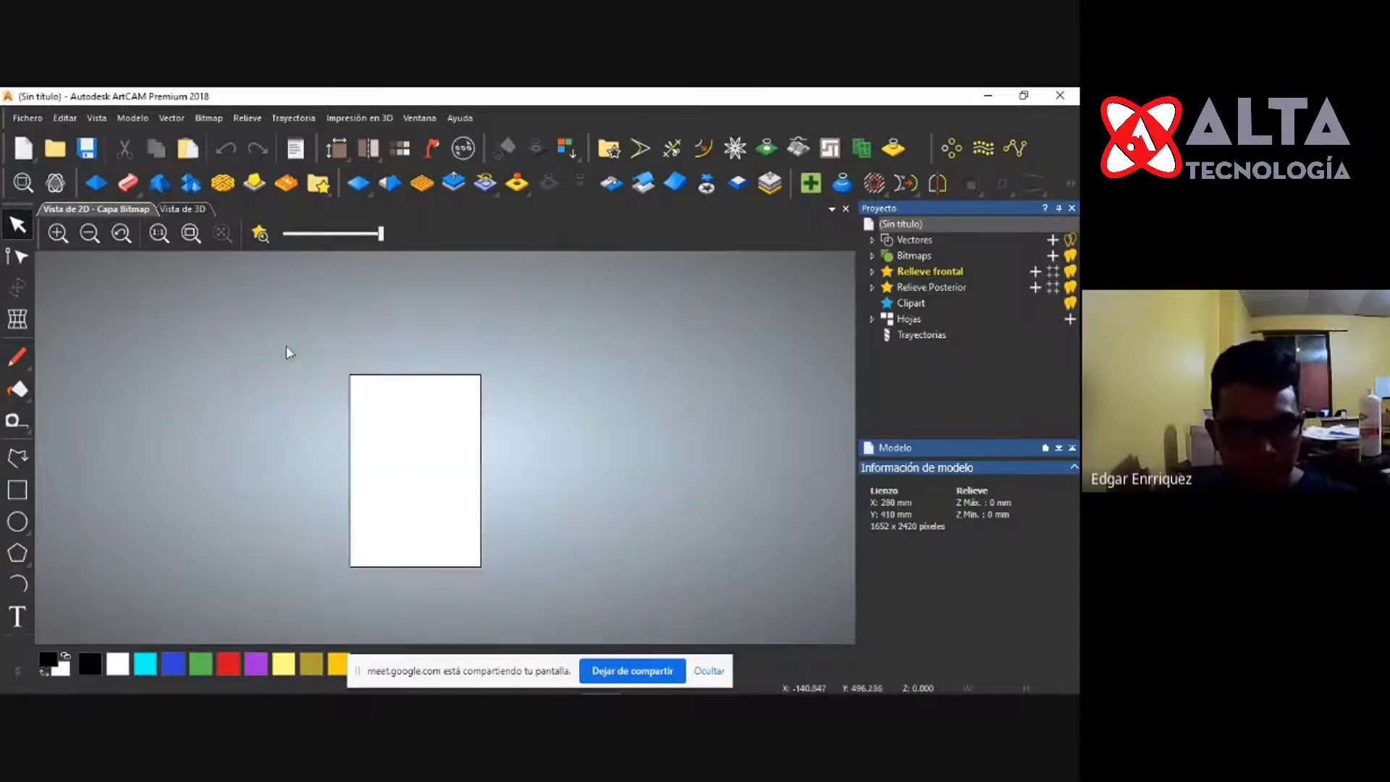
{"action": "scroll", "coordinate": [394, 503], "scroll_direction": "up", "scroll_amount": 2}
{"action": "scroll", "coordinate": [453, 439], "scroll_direction": "down", "scroll_amount": 2}
{"action": "scroll", "coordinate": [494, 408], "scroll_direction": "up", "scroll_amount": 2}
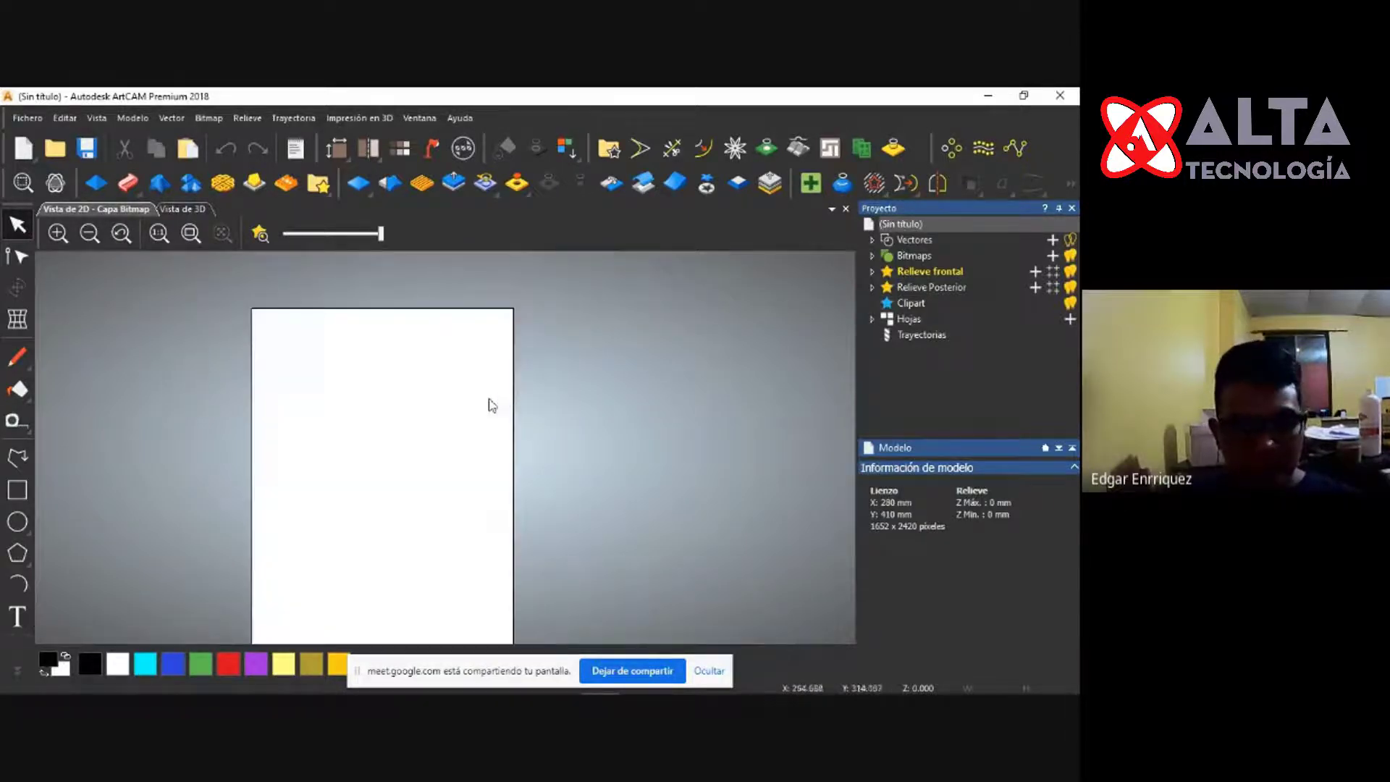
{"action": "scroll", "coordinate": [253, 304], "scroll_direction": "down", "scroll_amount": 2}
{"action": "scroll", "coordinate": [412, 517], "scroll_direction": "up", "scroll_amount": 2}
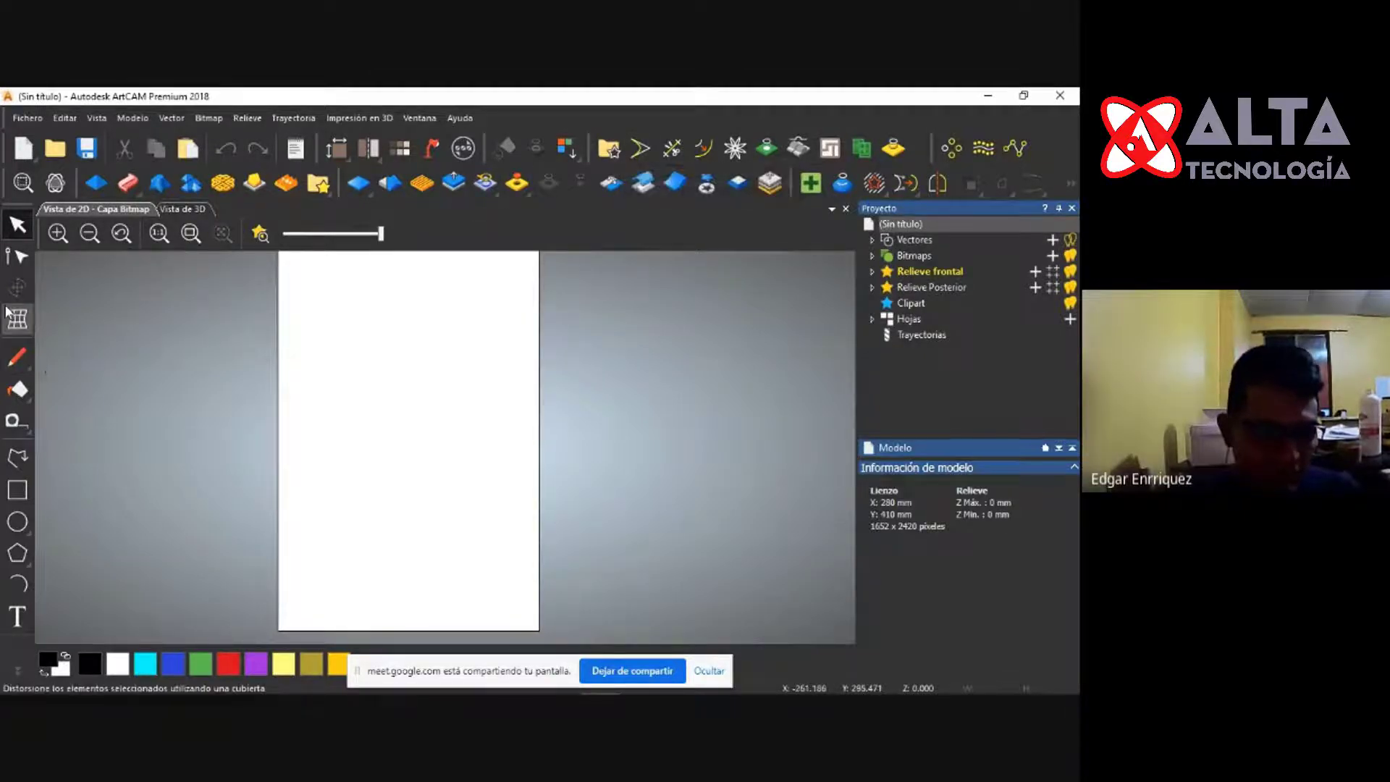
Float the Dibujar Herramientas and Creación de Vectores toolbars over the canvas and dock both back in place.
{"action": "mouse_move", "coordinate": [14, 216]}
{"action": "left_mouse_down"}
{"action": "mouse_move", "coordinate": [60, 326]}
{"action": "mouse_move", "coordinate": [163, 354]}
{"action": "mouse_move", "coordinate": [141, 353]}
{"action": "left_mouse_up"}
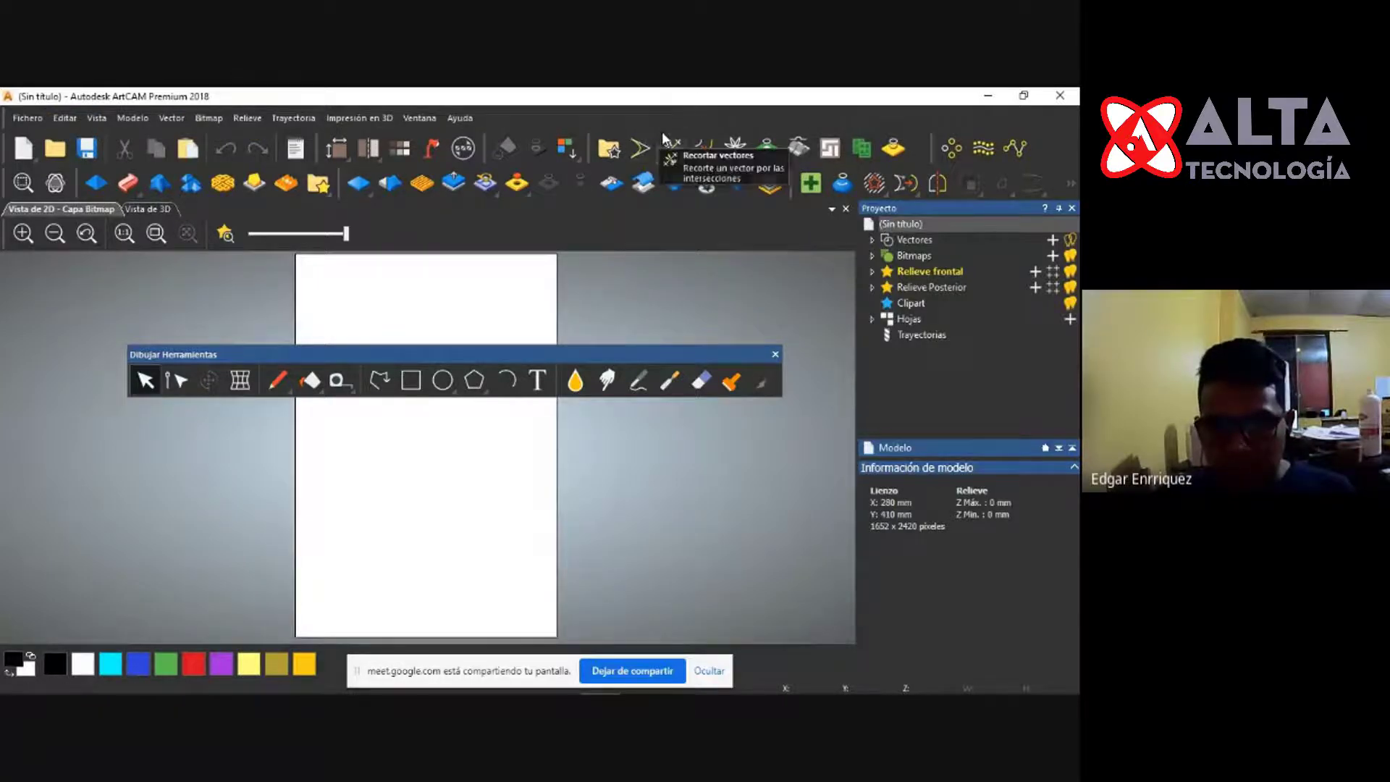
{"action": "left_click_drag", "start_coordinate": [655, 143], "coordinate": [363, 297]}
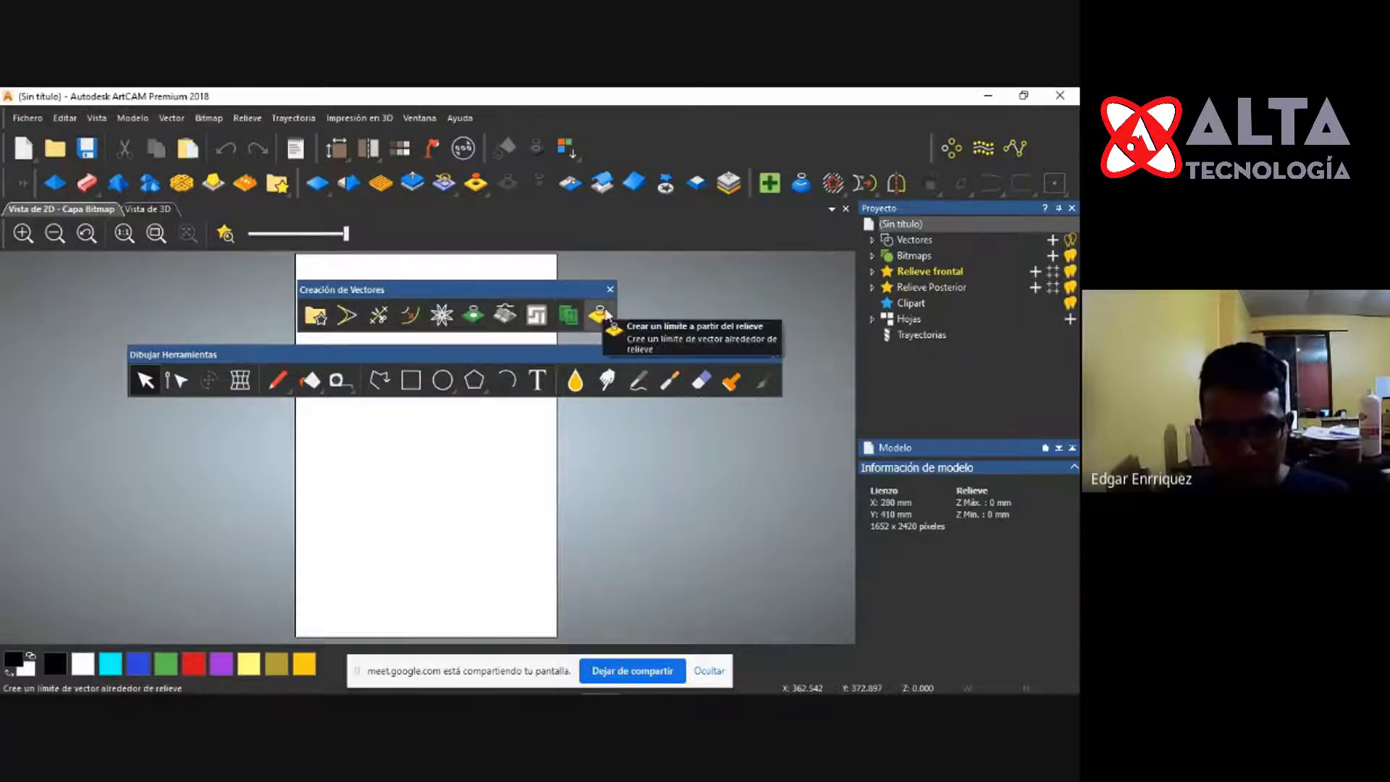
{"action": "left_click_drag", "start_coordinate": [420, 288], "coordinate": [731, 148]}
{"action": "left_click_drag", "start_coordinate": [358, 356], "coordinate": [7, 349]}
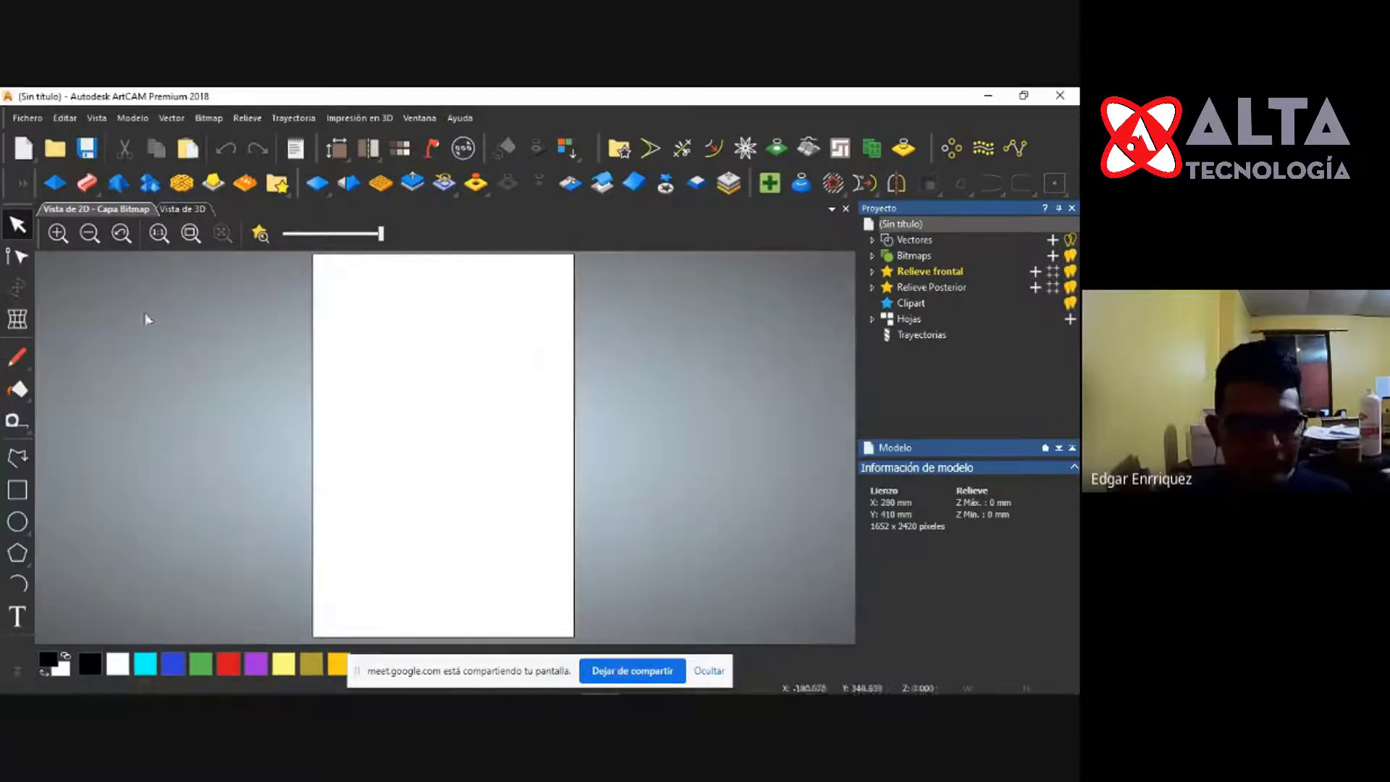
Float the Creación de relieves toolbar over the canvas and dock it back in its original row.
{"action": "left_click_drag", "start_coordinate": [118, 183], "coordinate": [413, 335]}
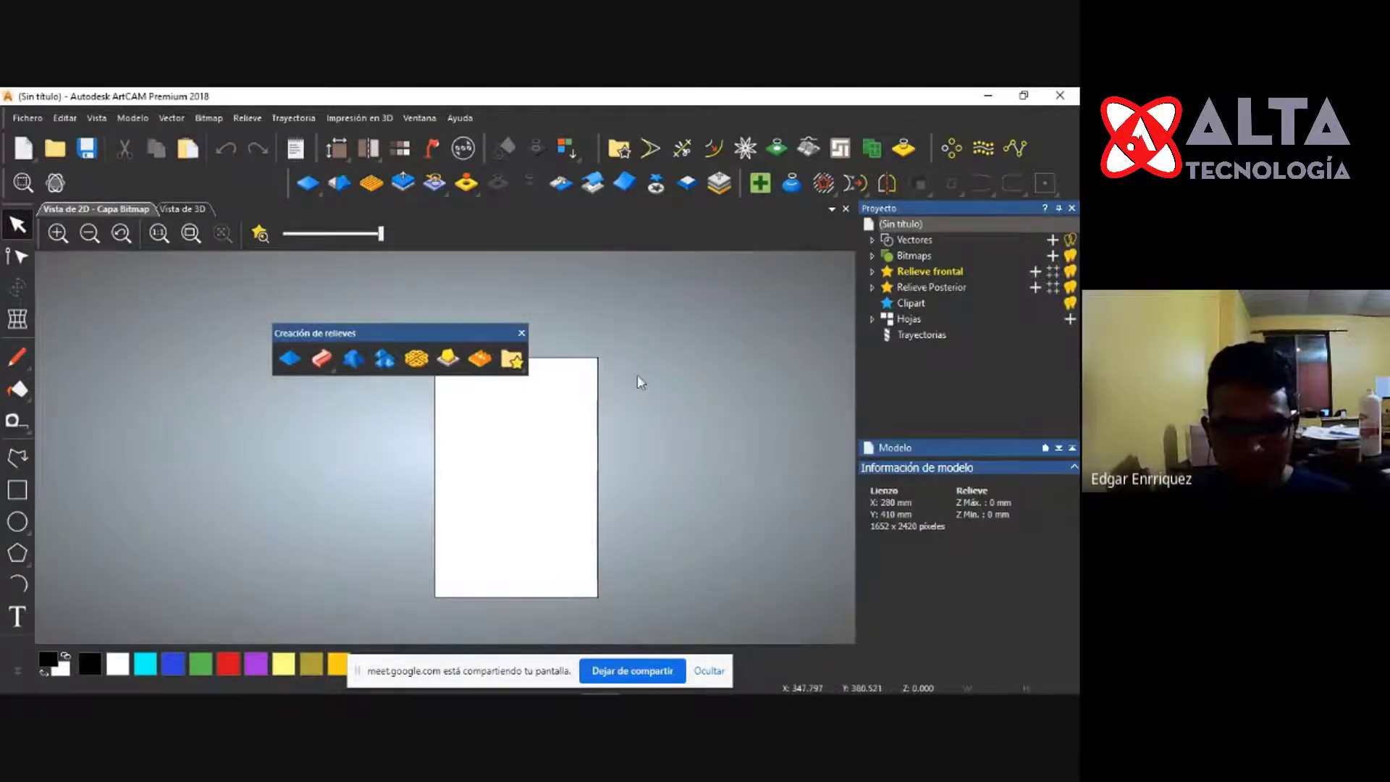
{"action": "scroll", "coordinate": [639, 382], "scroll_direction": "up", "scroll_amount": 1}
{"action": "scroll", "coordinate": [276, 398], "scroll_direction": "up", "scroll_amount": 2}
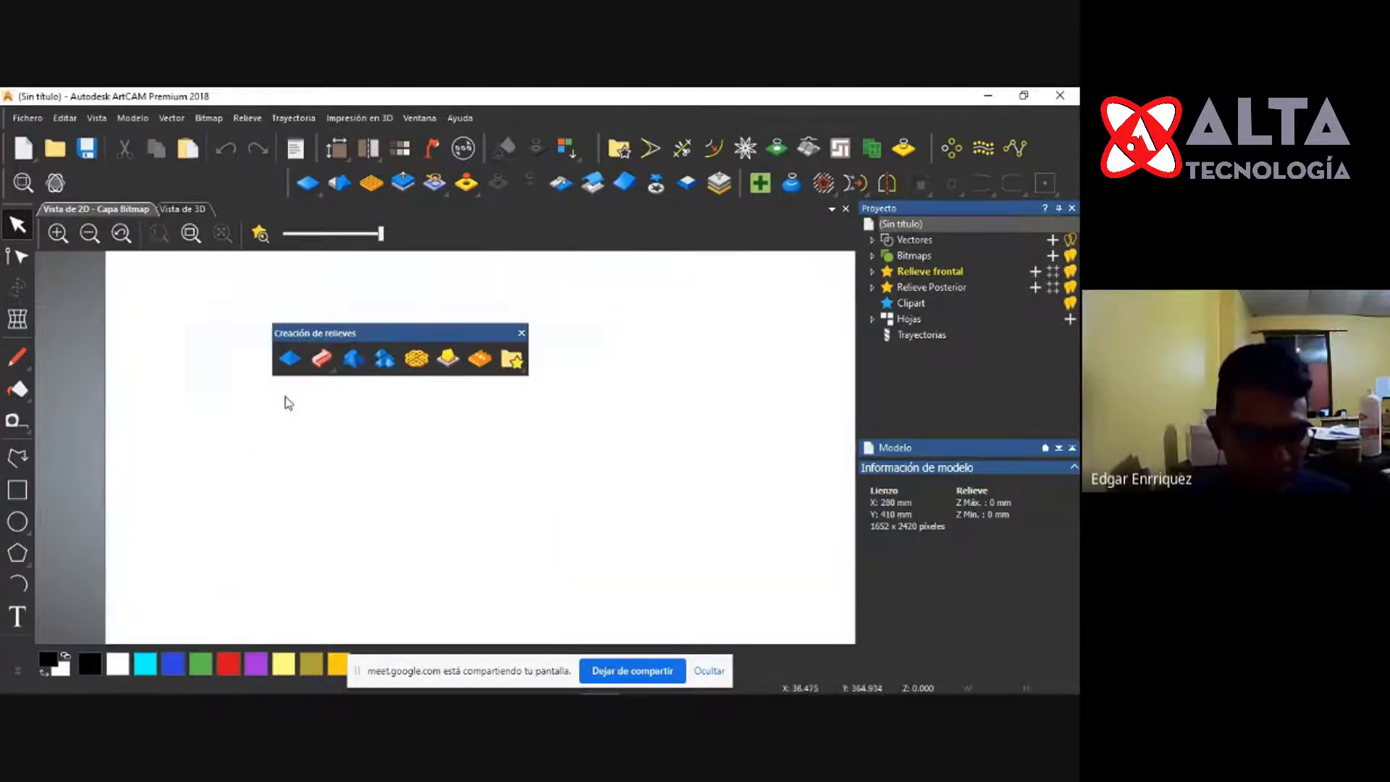
{"action": "left_click_drag", "start_coordinate": [371, 332], "coordinate": [412, 332]}
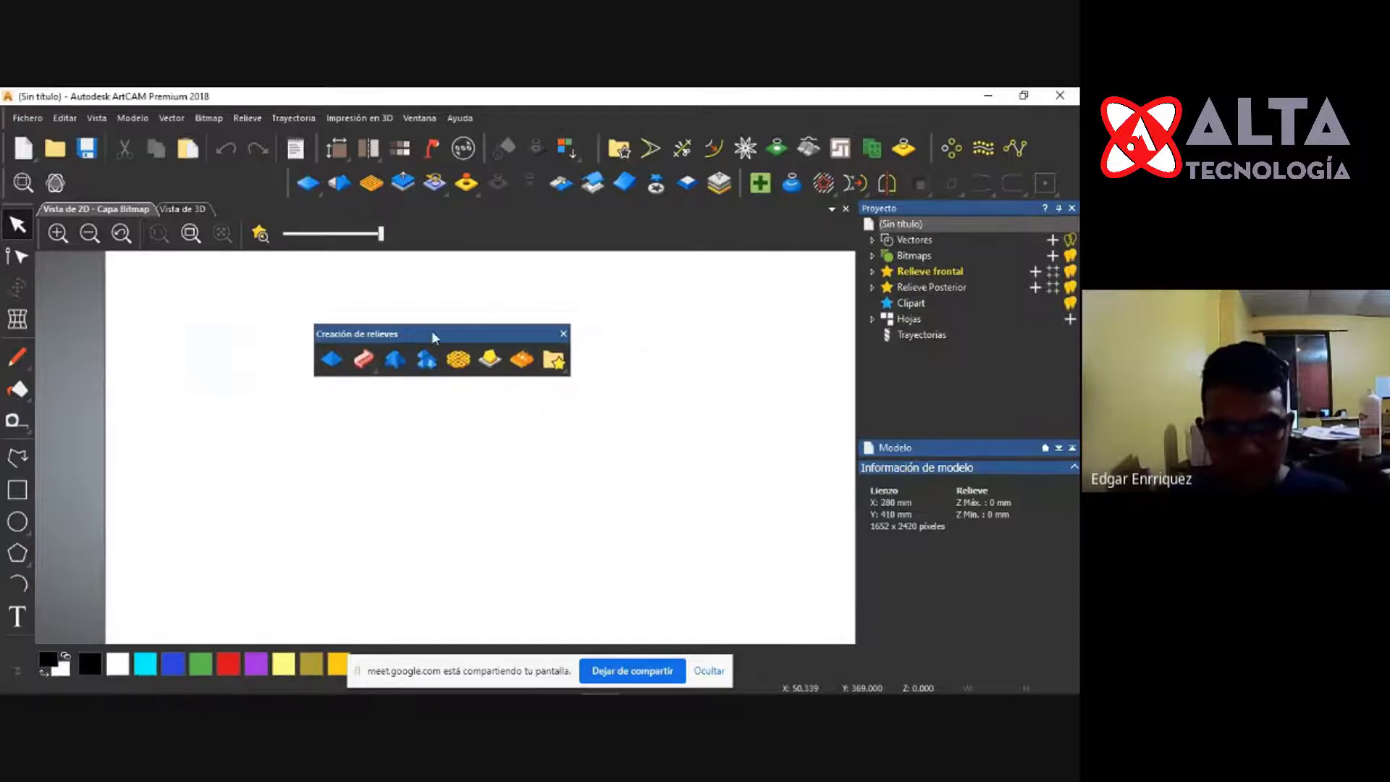
{"action": "left_click_drag", "start_coordinate": [433, 330], "coordinate": [239, 182]}
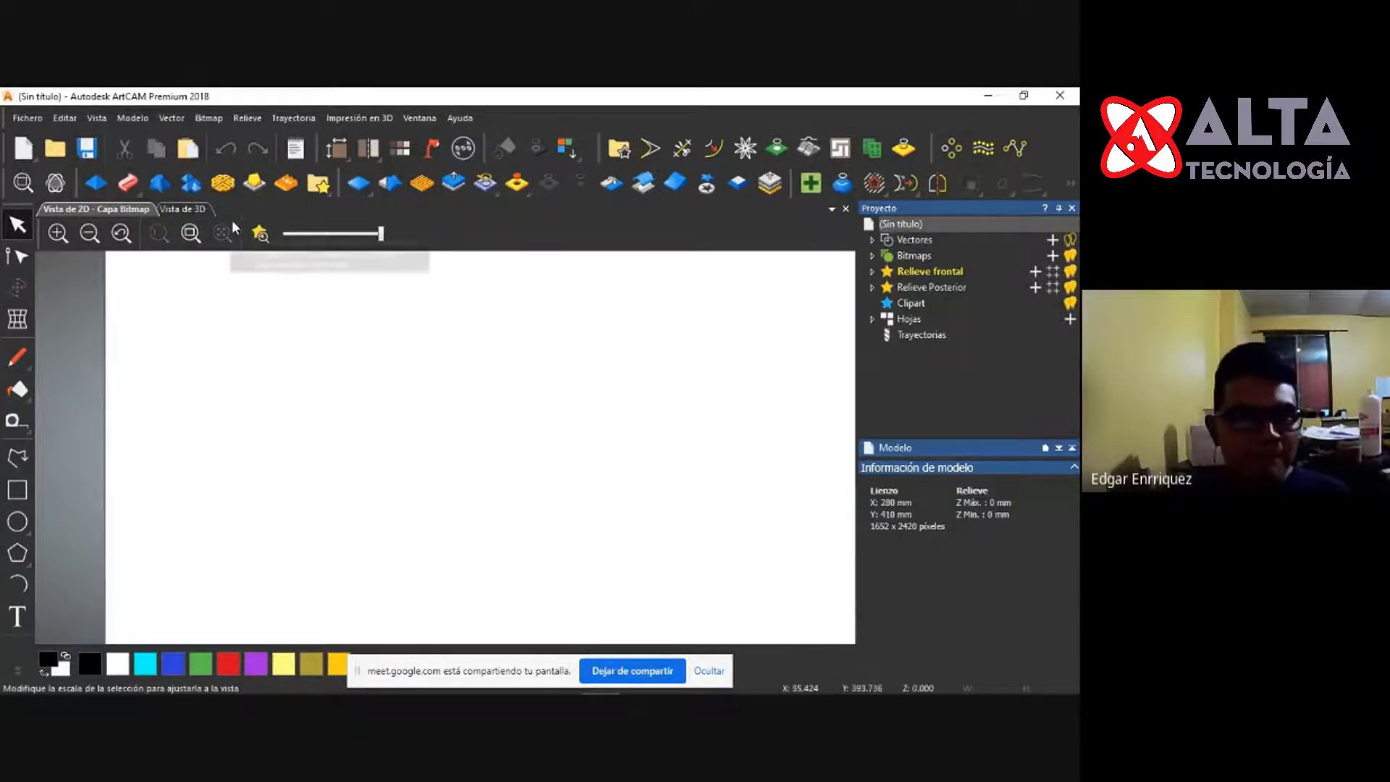
{"action": "scroll", "coordinate": [145, 315], "scroll_direction": "down", "scroll_amount": 2}
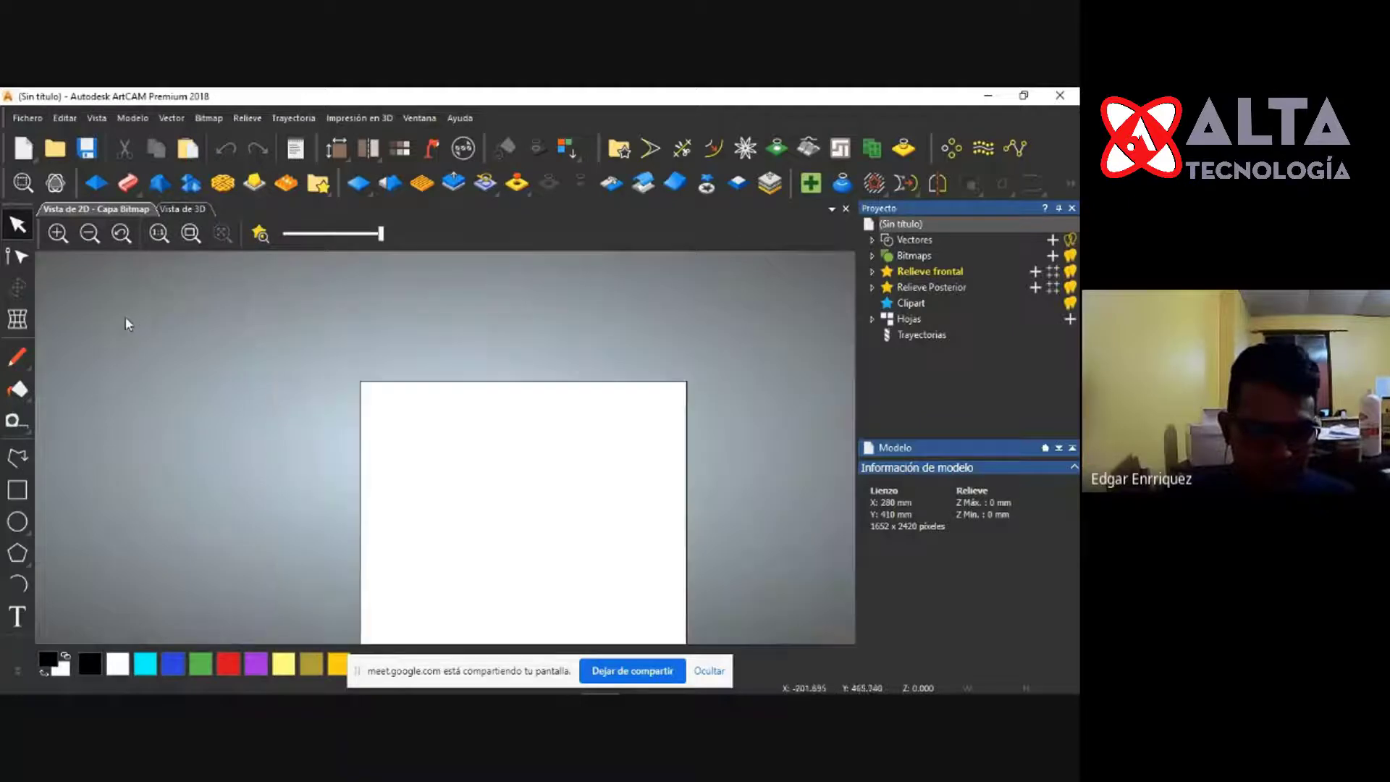
{"action": "scroll", "coordinate": [267, 299], "scroll_direction": "down", "scroll_amount": 1}
{"action": "scroll", "coordinate": [540, 630], "scroll_direction": "up", "scroll_amount": 2}
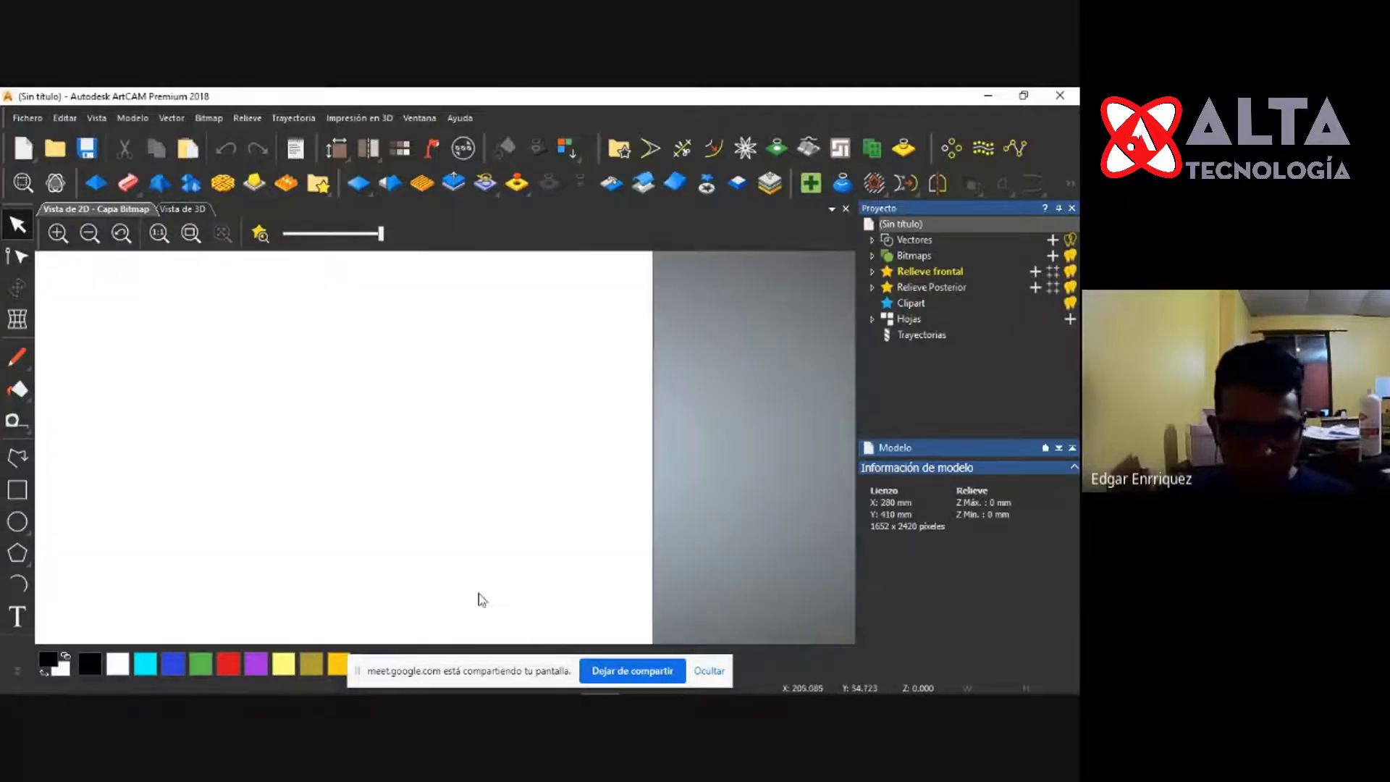
{"action": "scroll", "coordinate": [434, 579], "scroll_direction": "down", "scroll_amount": 2}
{"action": "scroll", "coordinate": [344, 279], "scroll_direction": "up", "scroll_amount": 2}
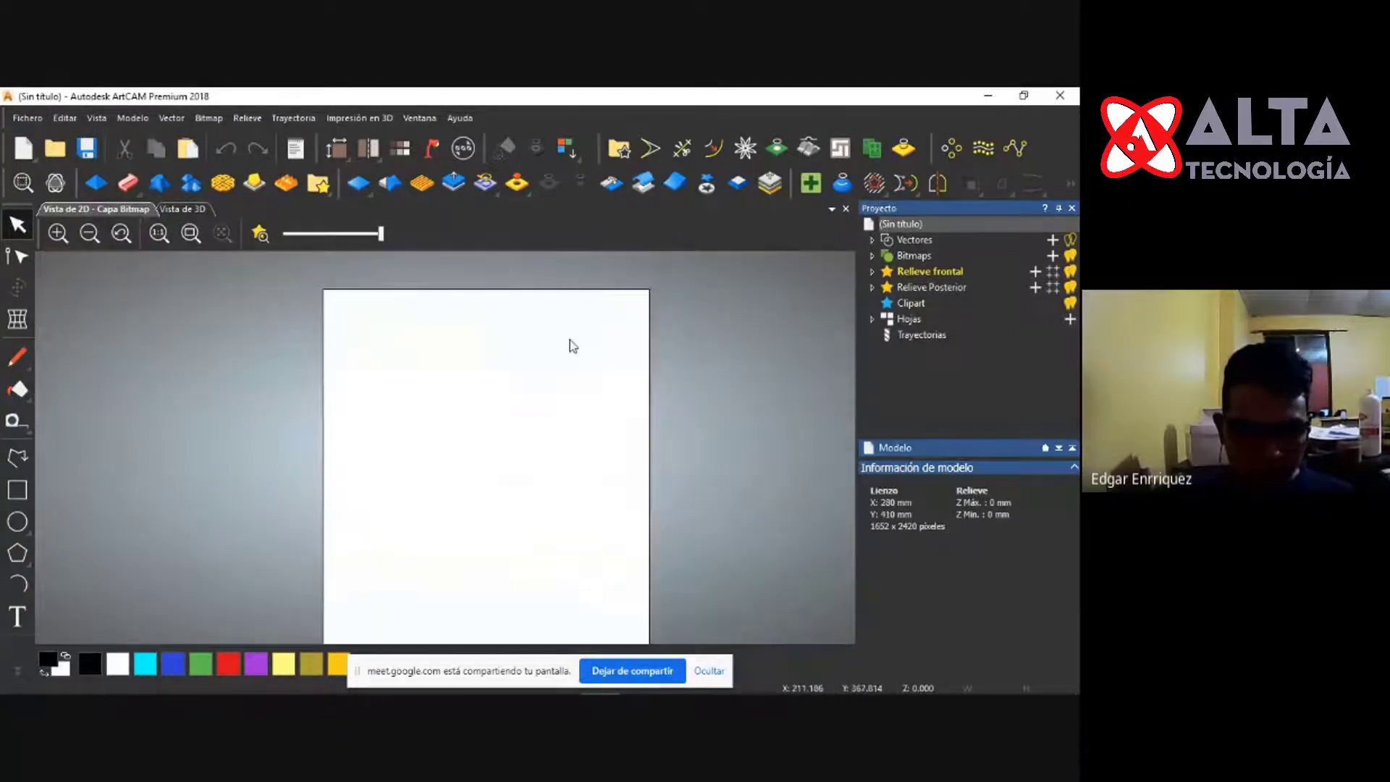
{"action": "scroll", "coordinate": [572, 346], "scroll_direction": "up", "scroll_amount": 2}
{"action": "scroll", "coordinate": [353, 404], "scroll_direction": "down", "scroll_amount": 2}
{"action": "scroll", "coordinate": [239, 325], "scroll_direction": "down", "scroll_amount": 2}
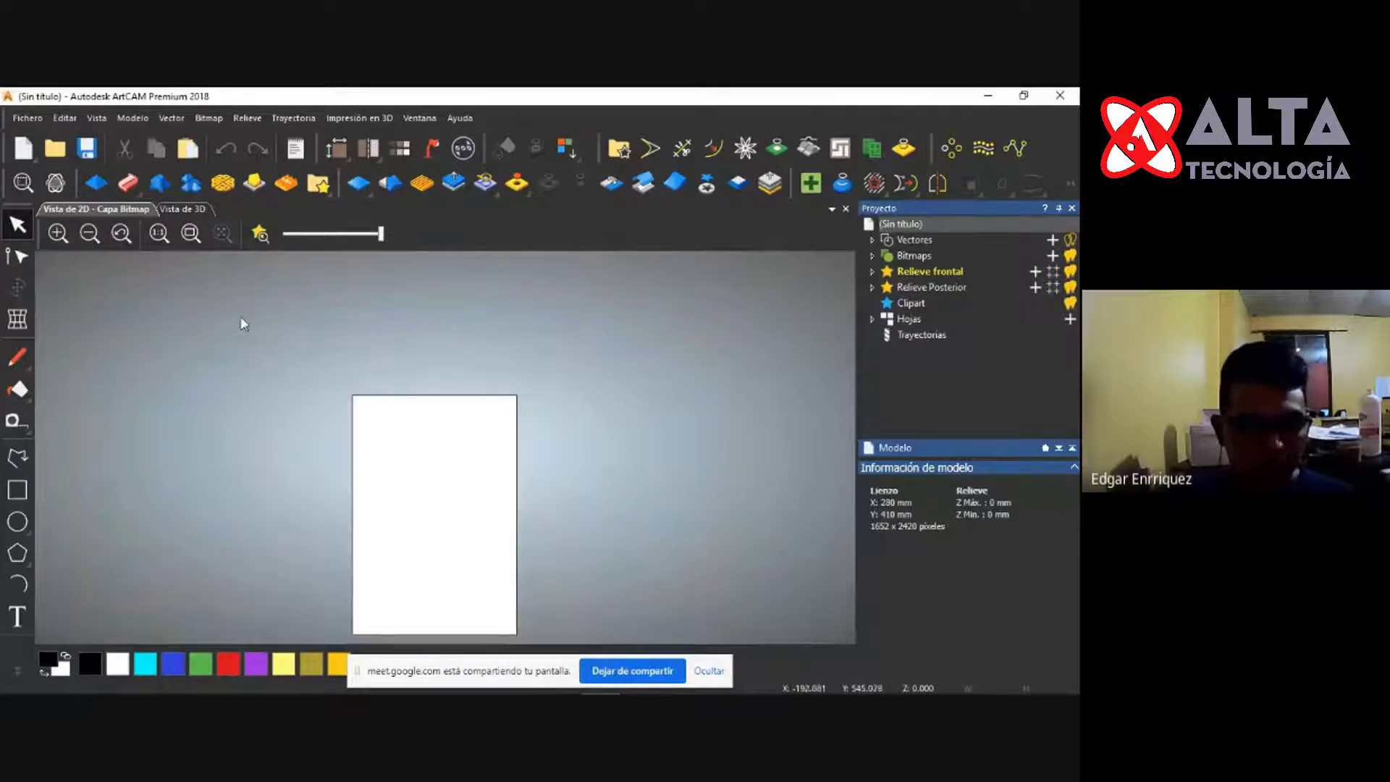
{"action": "scroll", "coordinate": [457, 637], "scroll_direction": "up", "scroll_amount": 2}
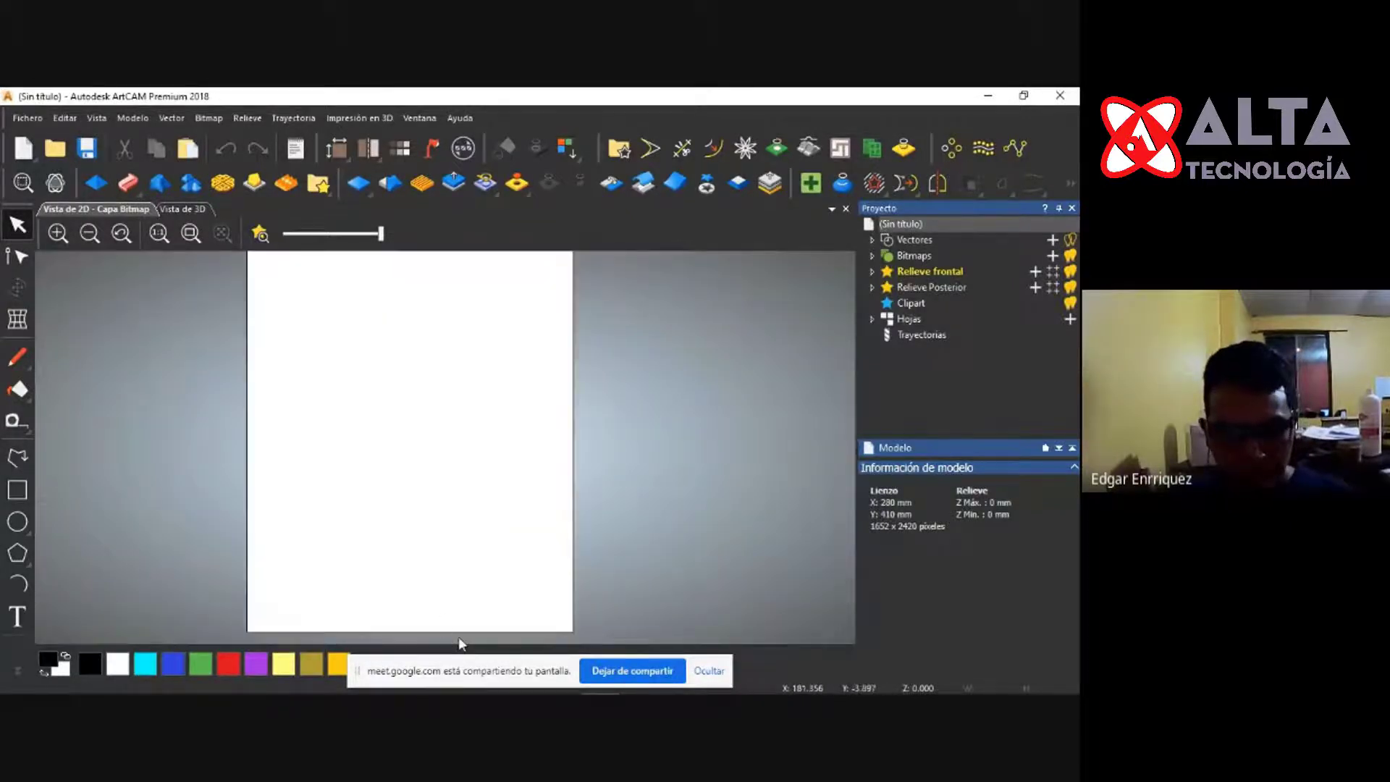
{"action": "scroll", "coordinate": [289, 564], "scroll_direction": "down", "scroll_amount": 2}
{"action": "scroll", "coordinate": [535, 347], "scroll_direction": "up", "scroll_amount": 2}
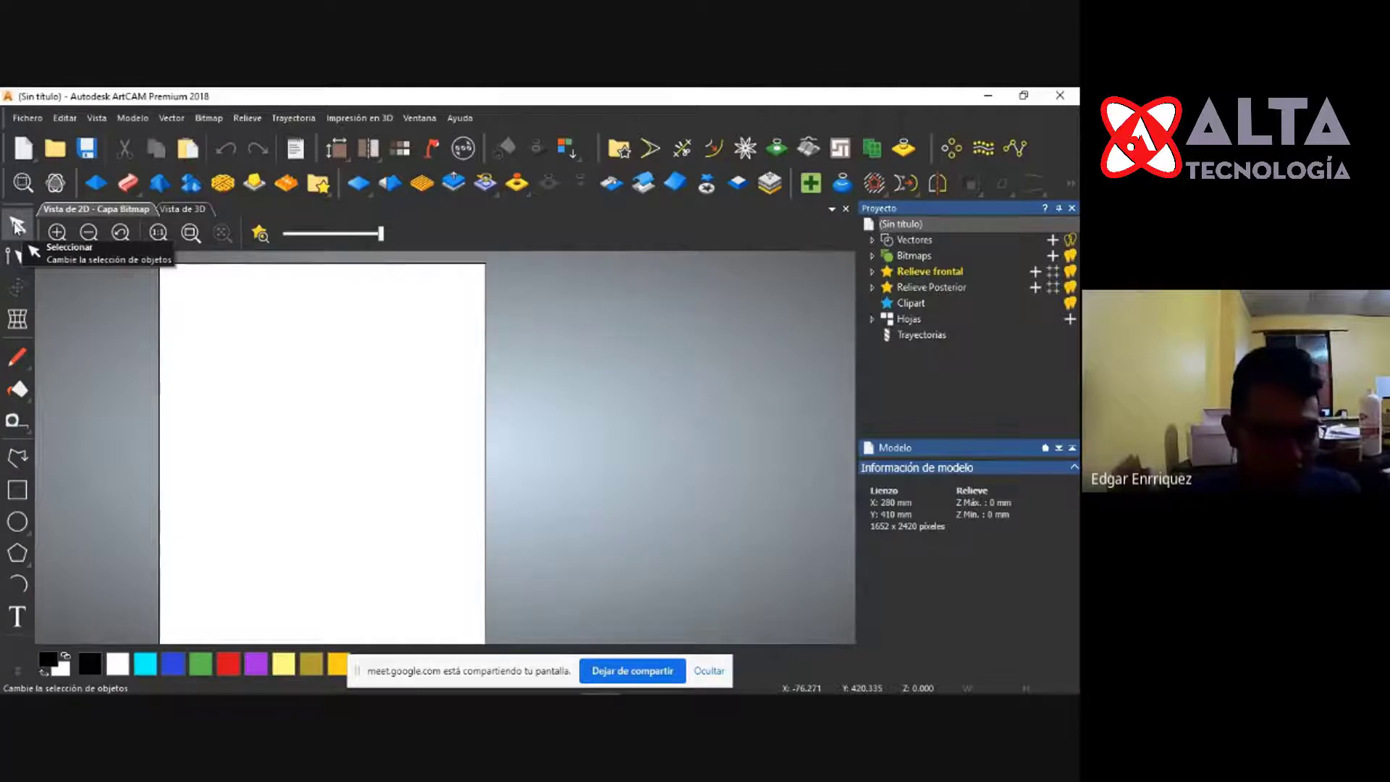
Show the node editor's tool settings and return to the selection tool.
{"action": "left_click", "coordinate": [18, 228]}
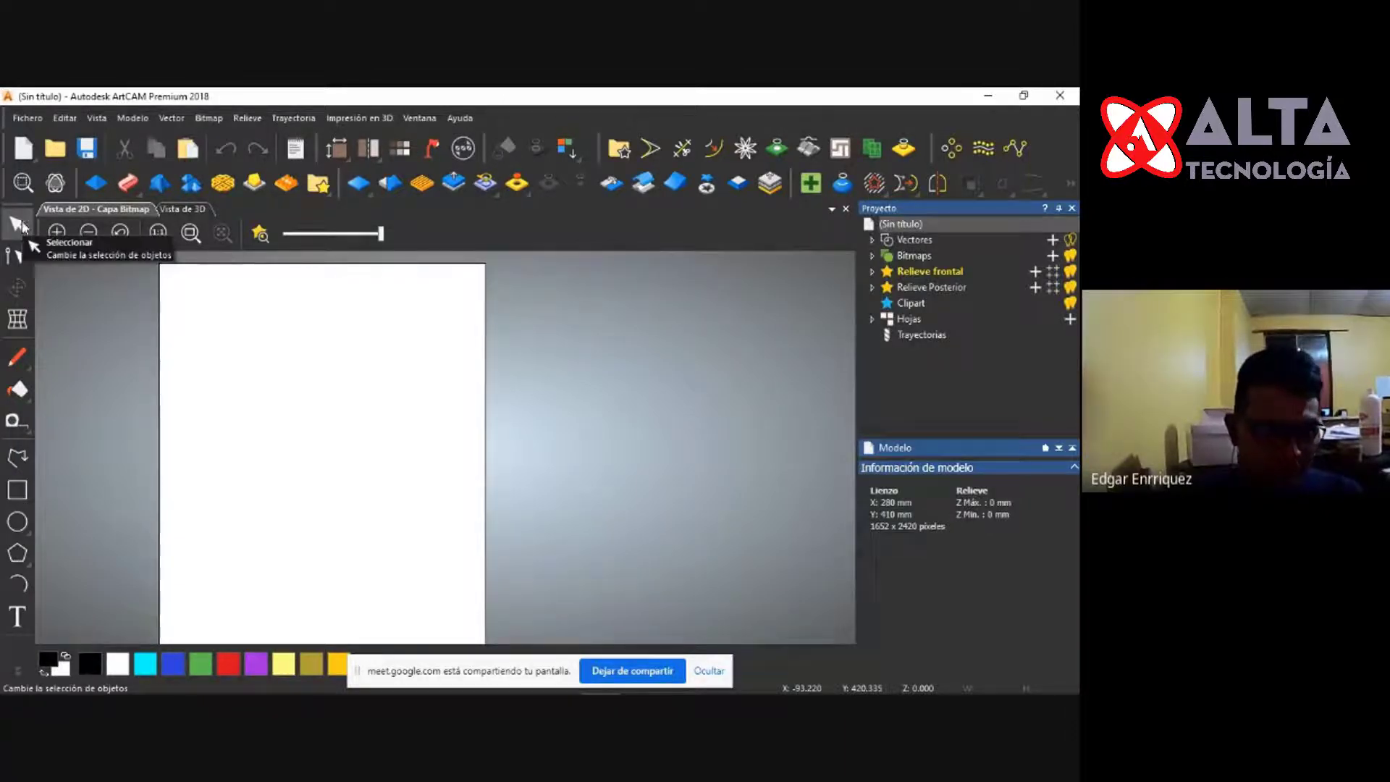
{"action": "left_click", "coordinate": [19, 258]}
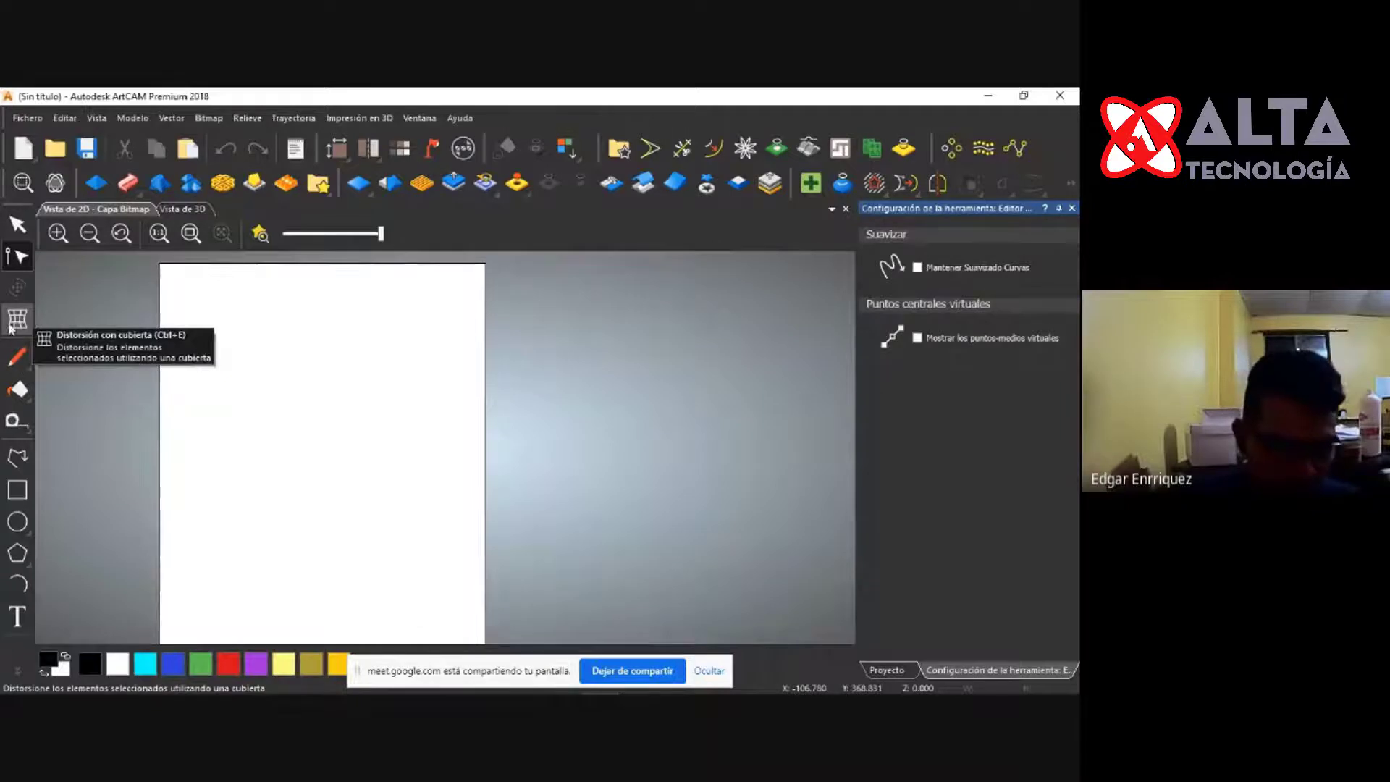
{"action": "key", "text": "Escape"}
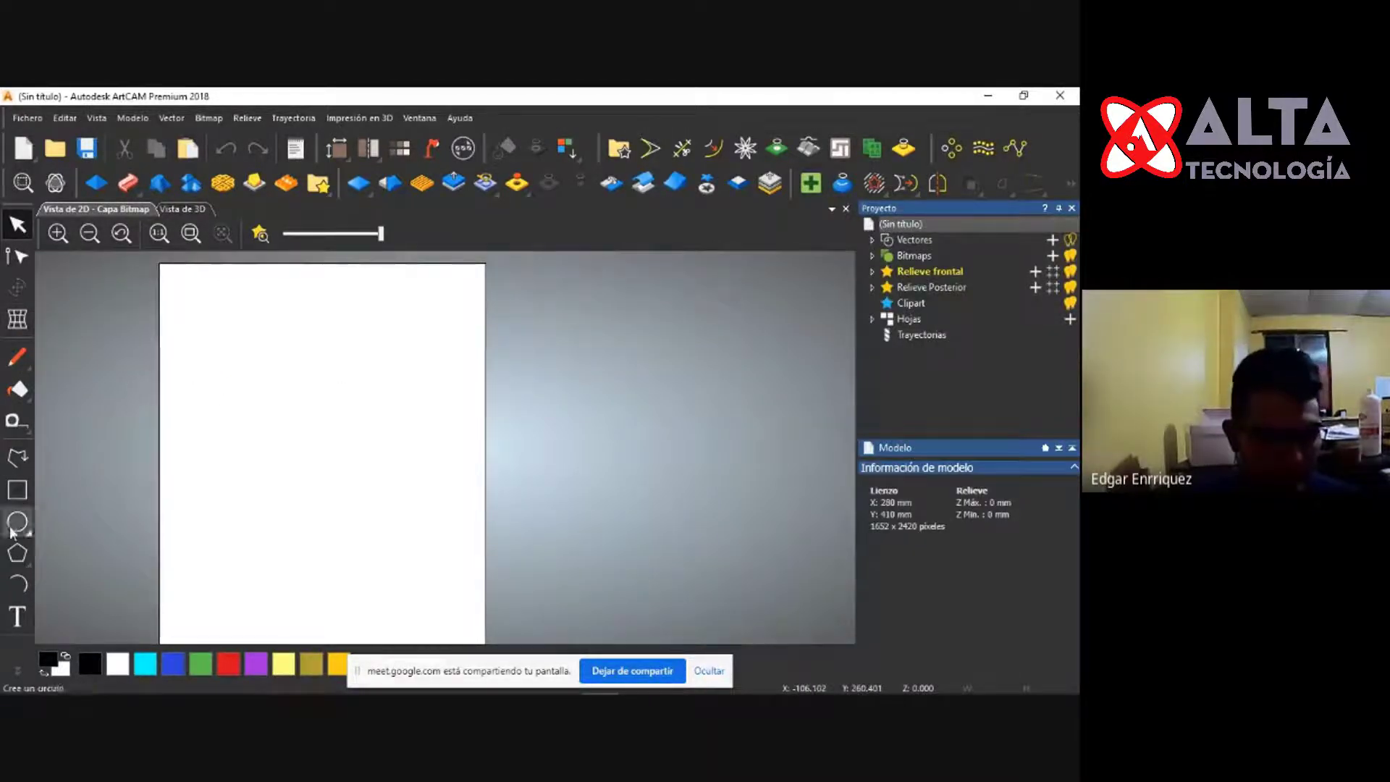
Draw a winding open smoothed polyline about 203 mm wide and 196 mm high on the canvas.
{"action": "left_click", "coordinate": [19, 463]}
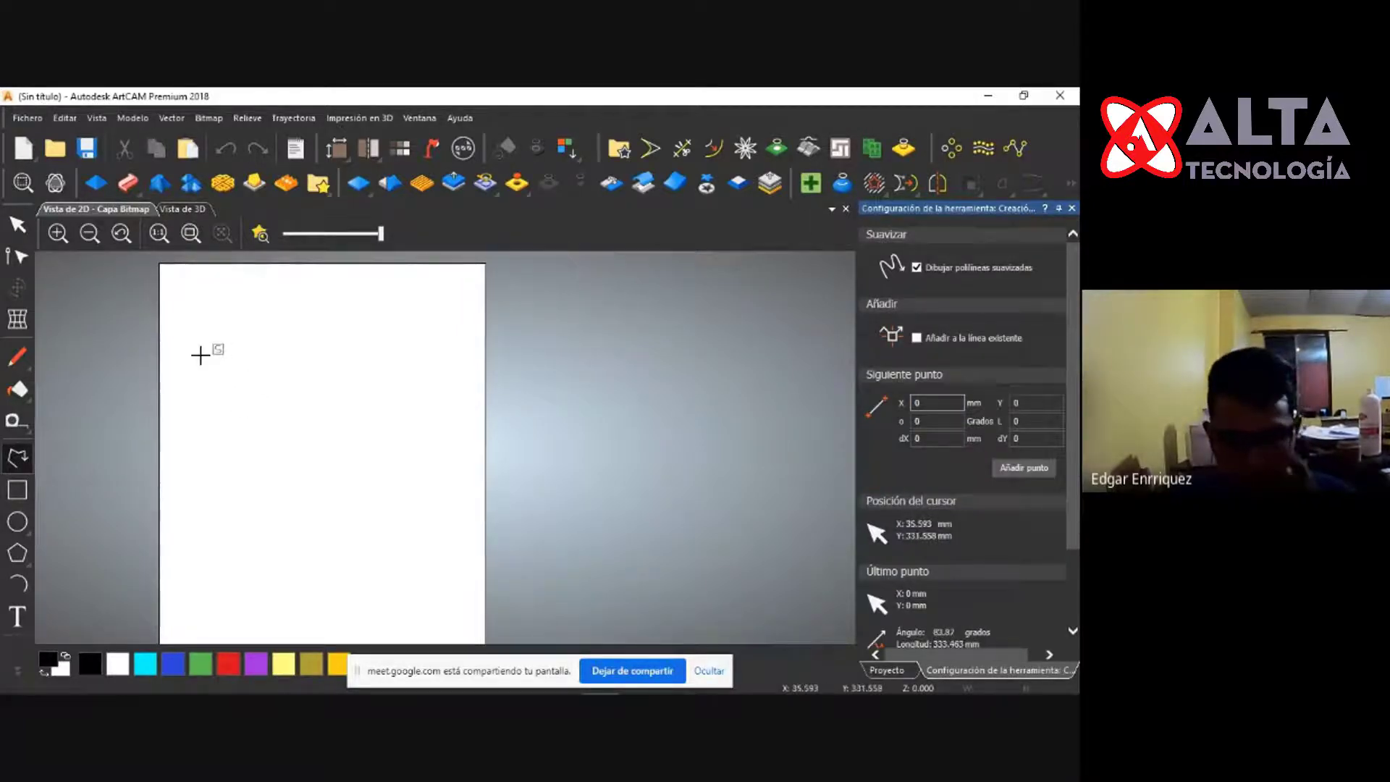
{"action": "mouse_move", "coordinate": [210, 335]}
{"action": "left_mouse_down"}
{"action": "mouse_move", "coordinate": [342, 343]}
{"action": "mouse_move", "coordinate": [378, 398]}
{"action": "mouse_move", "coordinate": [254, 409]}
{"action": "mouse_move", "coordinate": [233, 444]}
{"action": "mouse_move", "coordinate": [342, 505]}
{"action": "mouse_move", "coordinate": [397, 458]}
{"action": "mouse_move", "coordinate": [437, 474]}
{"action": "mouse_move", "coordinate": [446, 499]}
{"action": "mouse_move", "coordinate": [406, 549]}
{"action": "mouse_move", "coordinate": [273, 561]}
{"action": "mouse_move", "coordinate": [236, 540]}
{"action": "mouse_move", "coordinate": [273, 558]}
{"action": "mouse_move", "coordinate": [252, 552]}
{"action": "mouse_move", "coordinate": [244, 576]}
{"action": "left_mouse_up"}
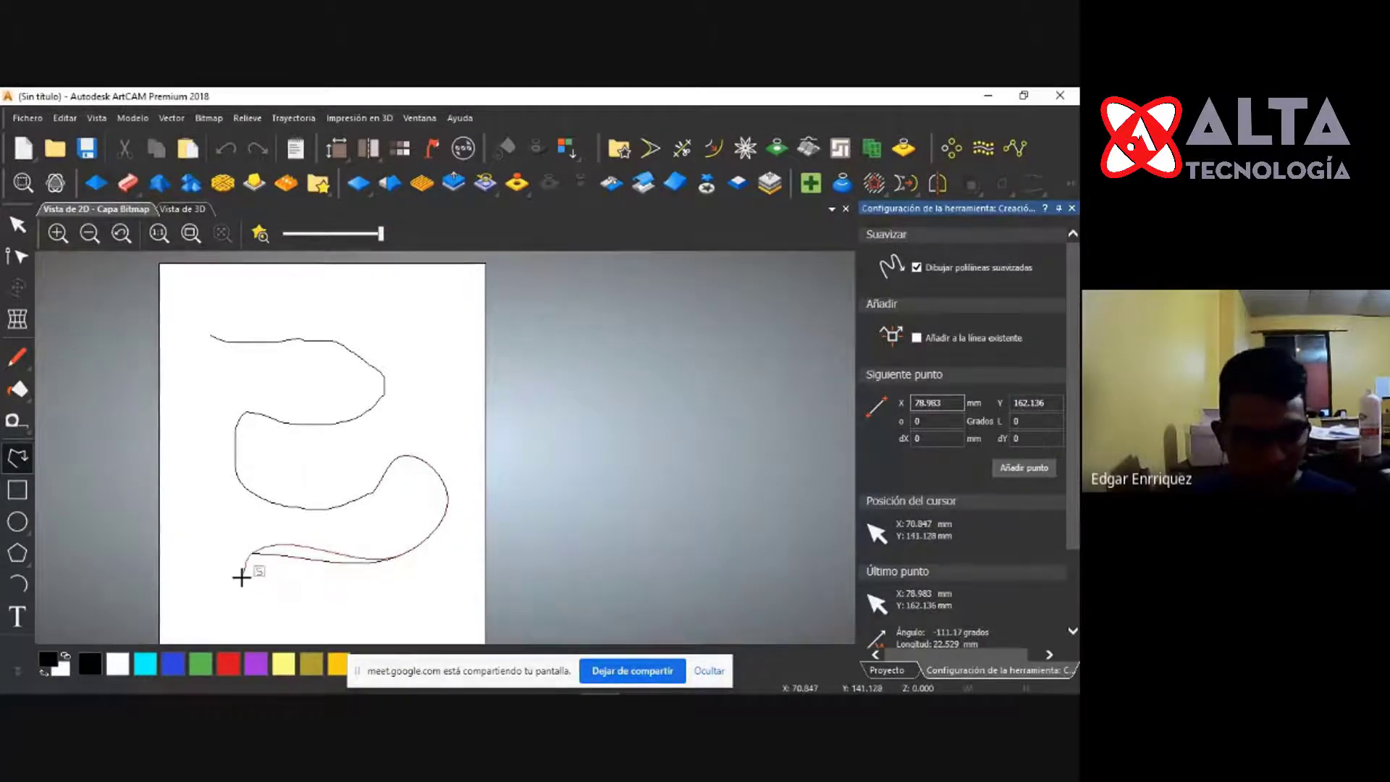
{"action": "key", "text": "Escape"}
Look over the winding polyline and delete it from the canvas.
{"action": "scroll", "coordinate": [255, 317], "scroll_direction": "up", "scroll_amount": 3}
{"action": "scroll", "coordinate": [247, 342], "scroll_direction": "down", "scroll_amount": 1}
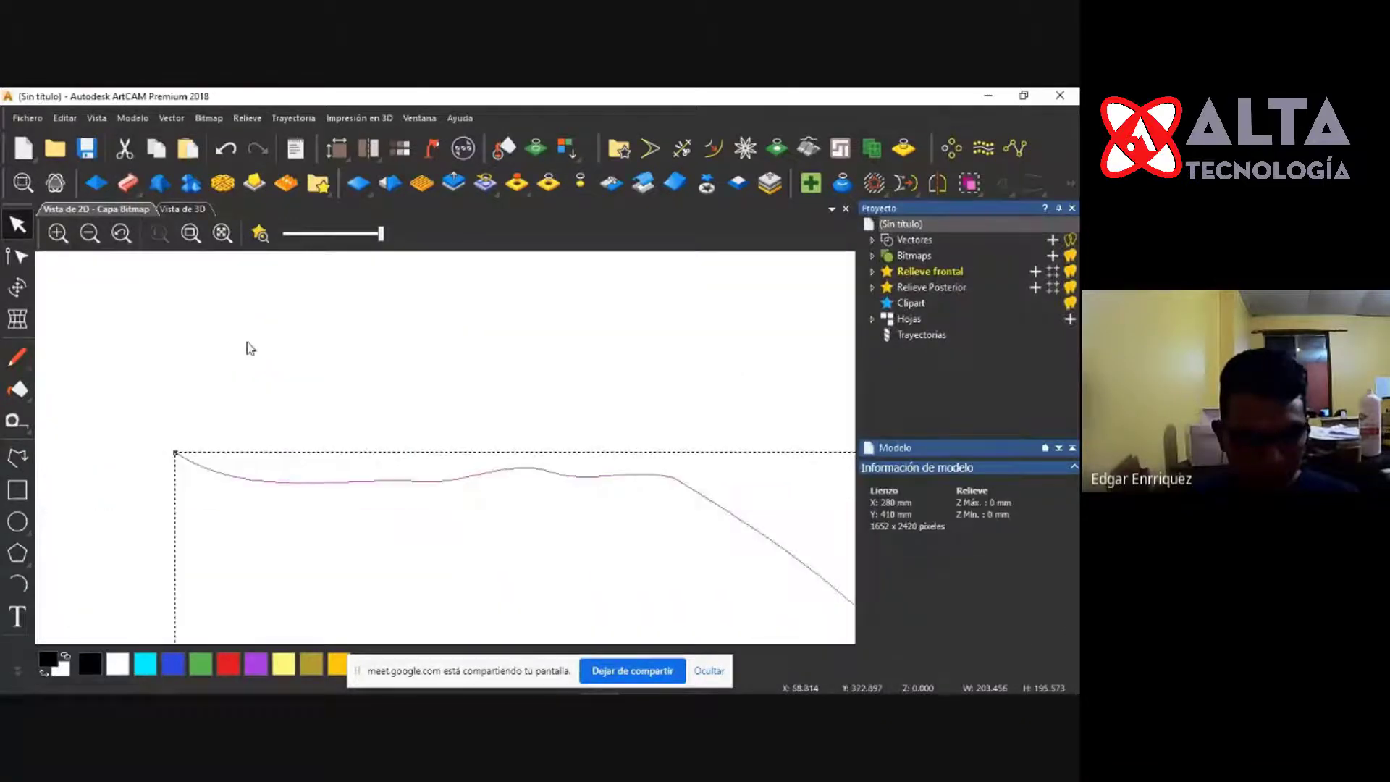
{"action": "scroll", "coordinate": [167, 419], "scroll_direction": "down", "scroll_amount": 5}
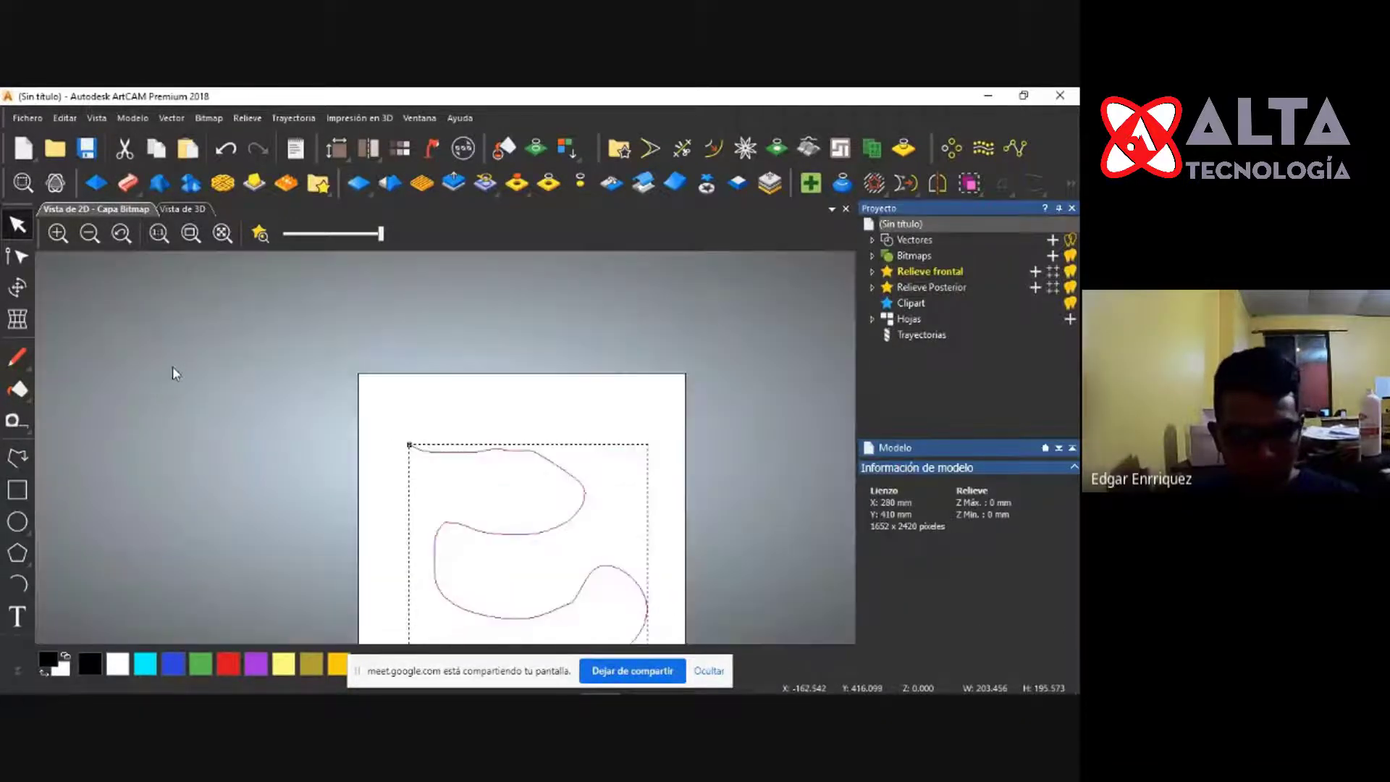
{"action": "scroll", "coordinate": [553, 596], "scroll_direction": "up", "scroll_amount": 3}
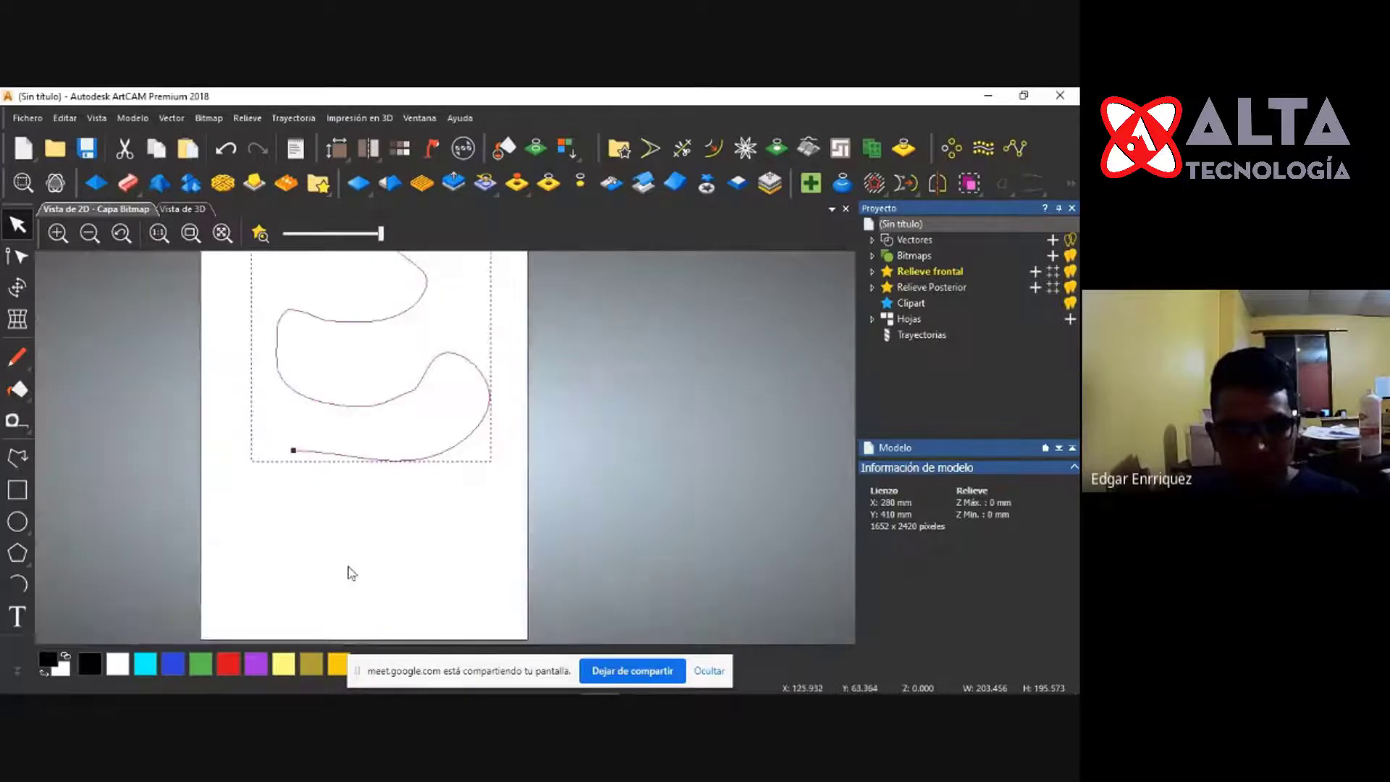
{"action": "scroll", "coordinate": [435, 326], "scroll_direction": "down", "scroll_amount": 2}
{"action": "scroll", "coordinate": [425, 331], "scroll_direction": "up", "scroll_amount": 2}
{"action": "key", "text": "Delete"}
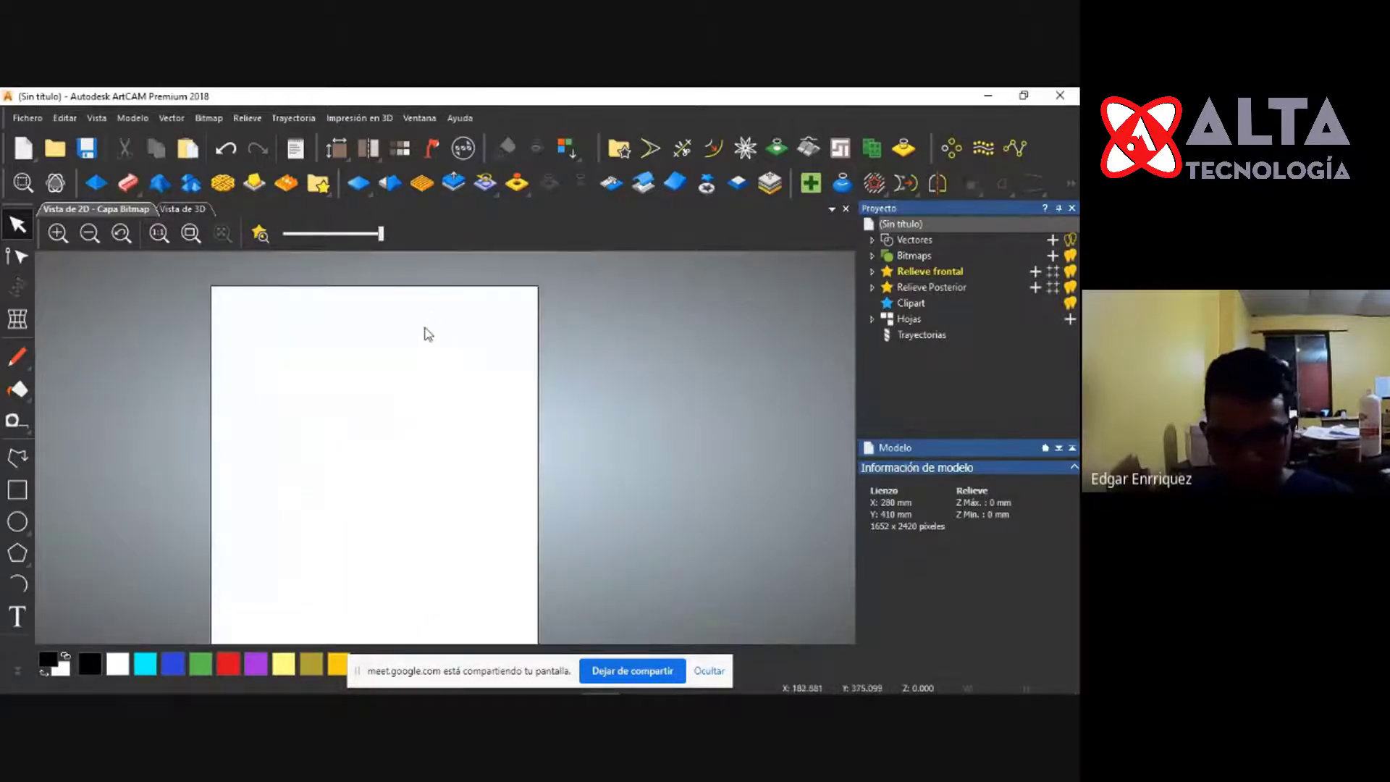
Draw a self-crossing polyline through eleven points with smoothing on, starting at about X 41, Y 267 mm.
{"action": "scroll", "coordinate": [542, 391], "scroll_direction": "up", "scroll_amount": 1}
{"action": "scroll", "coordinate": [340, 412], "scroll_direction": "down", "scroll_amount": 1}
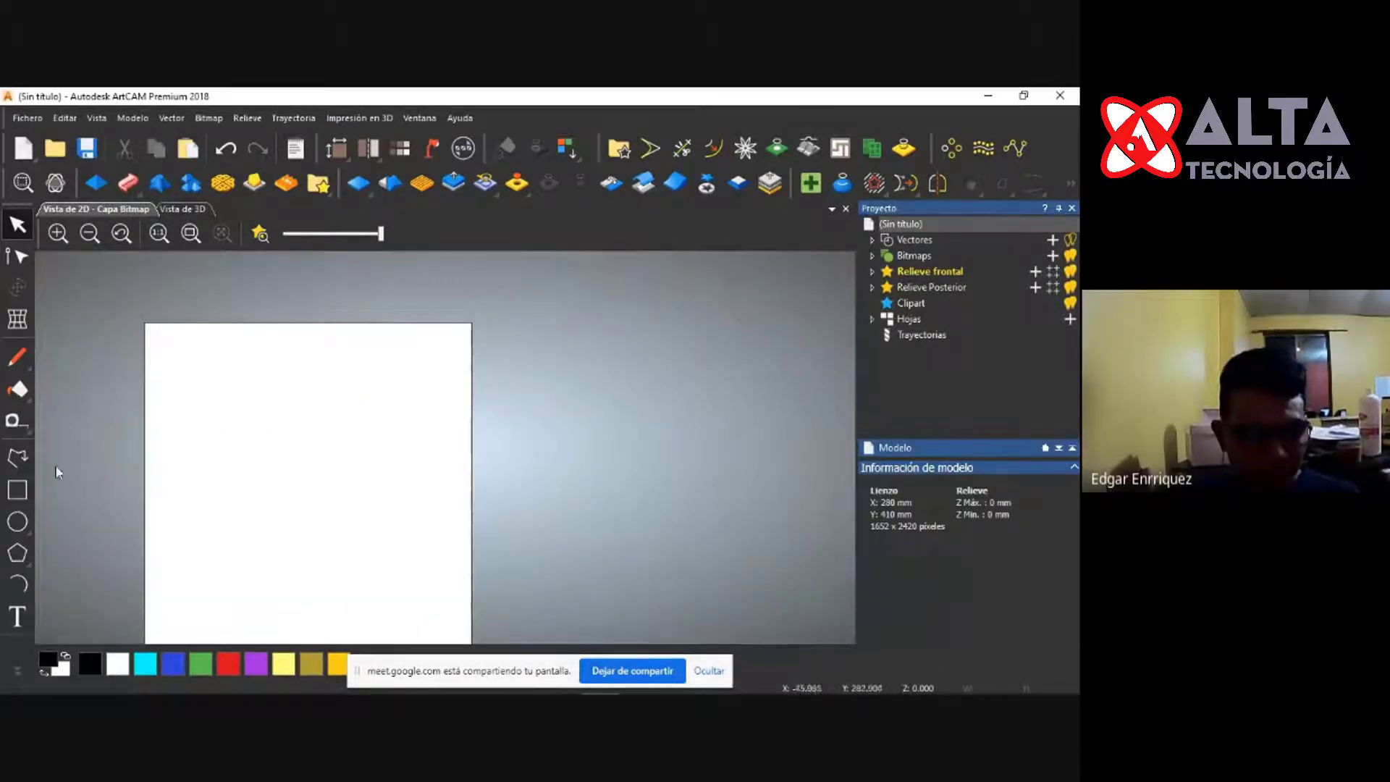
{"action": "left_click", "coordinate": [18, 456]}
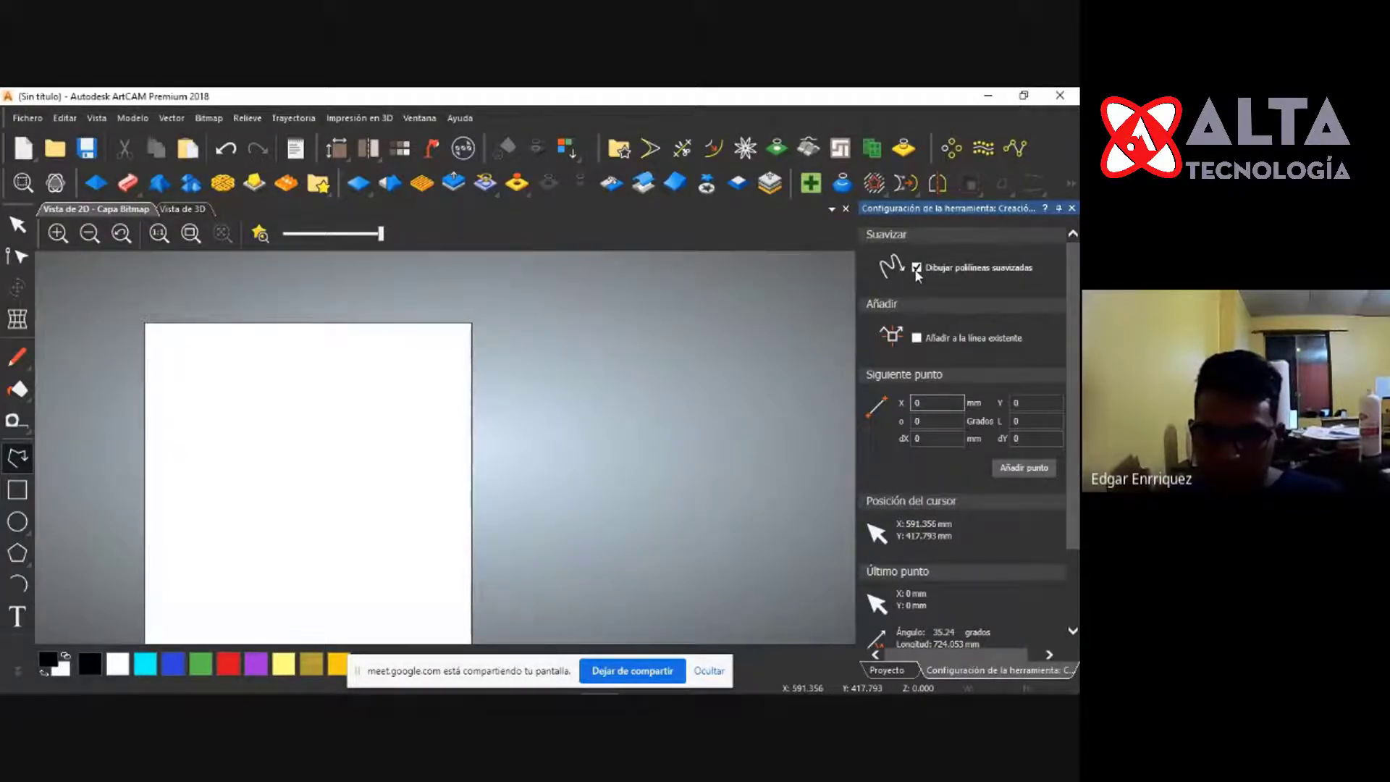
{"action": "left_click", "coordinate": [193, 486]}
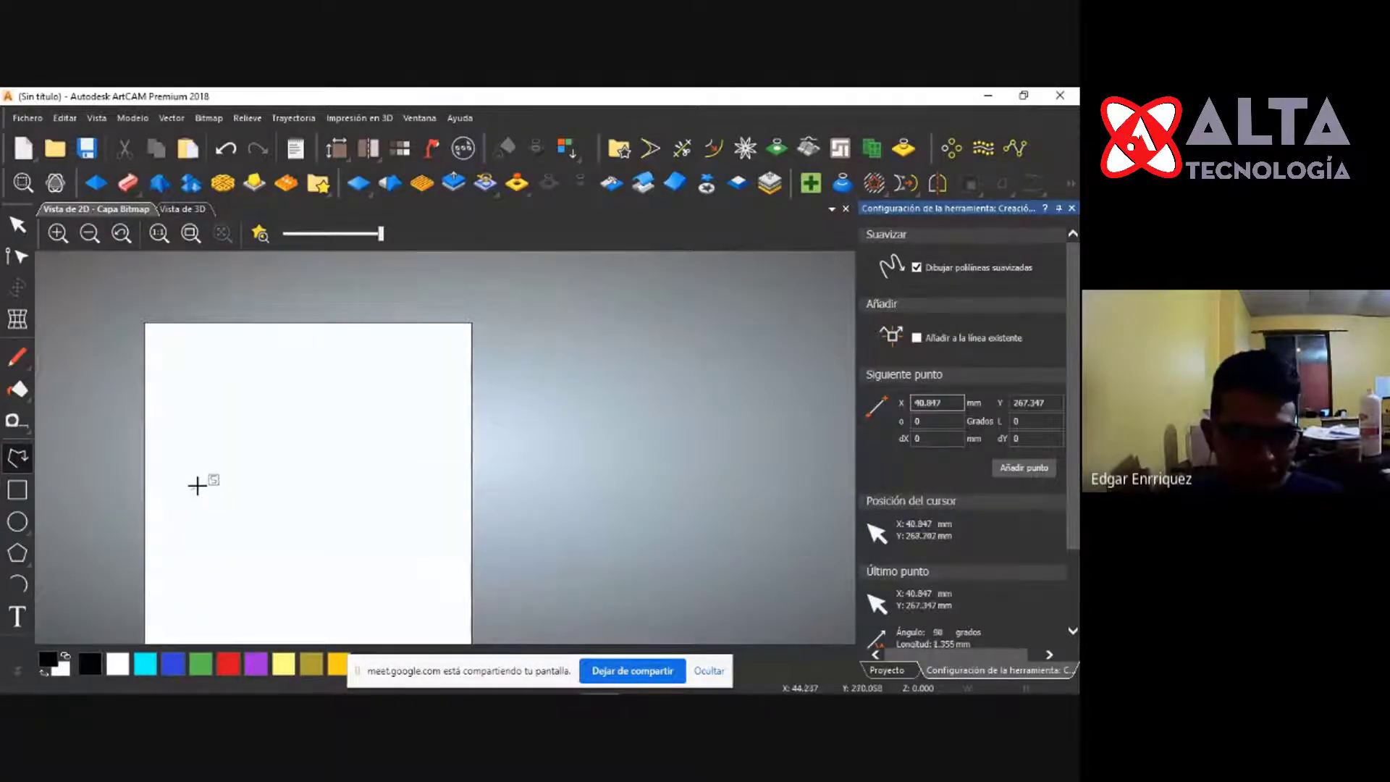
{"action": "left_click", "coordinate": [219, 404]}
{"action": "left_click", "coordinate": [293, 458]}
{"action": "left_click", "coordinate": [377, 403]}
{"action": "left_click", "coordinate": [420, 480]}
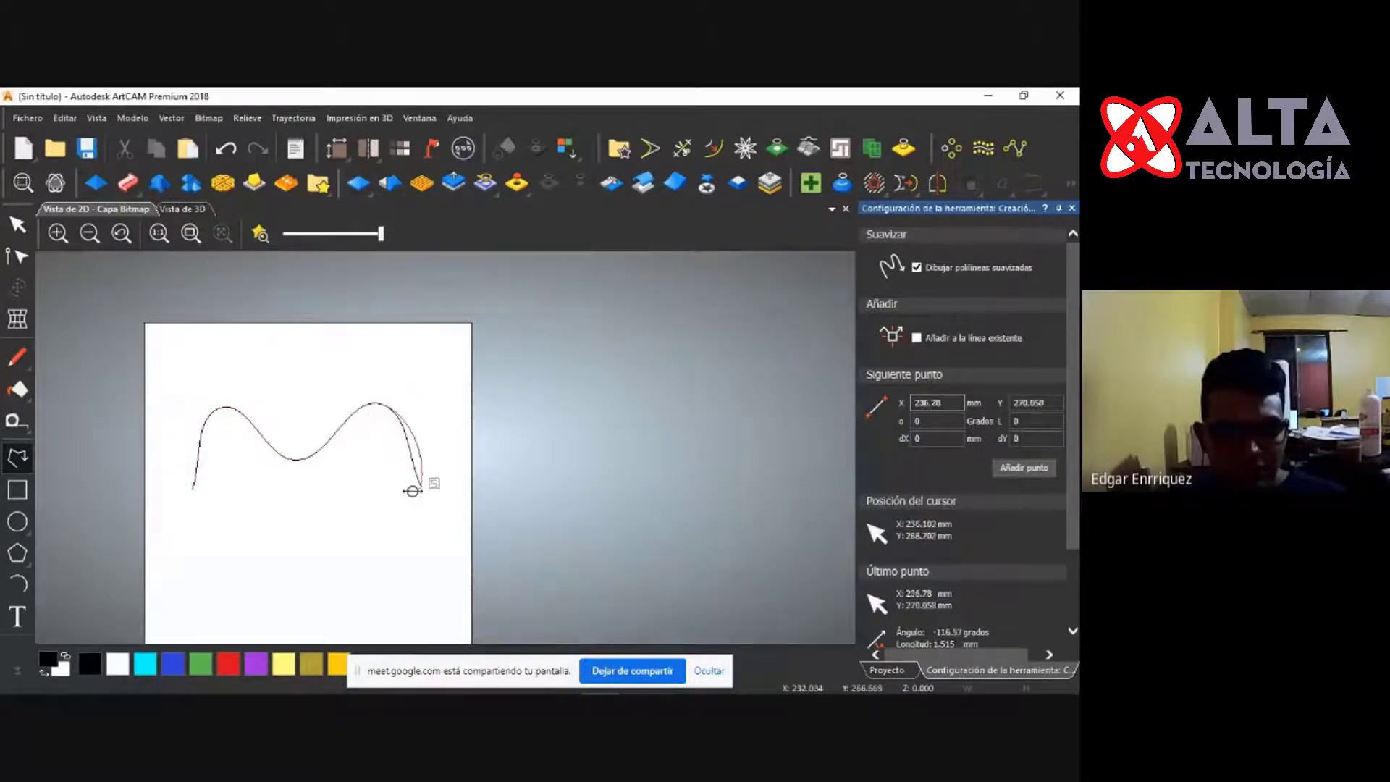
{"action": "left_click", "coordinate": [279, 534]}
{"action": "left_click", "coordinate": [239, 478]}
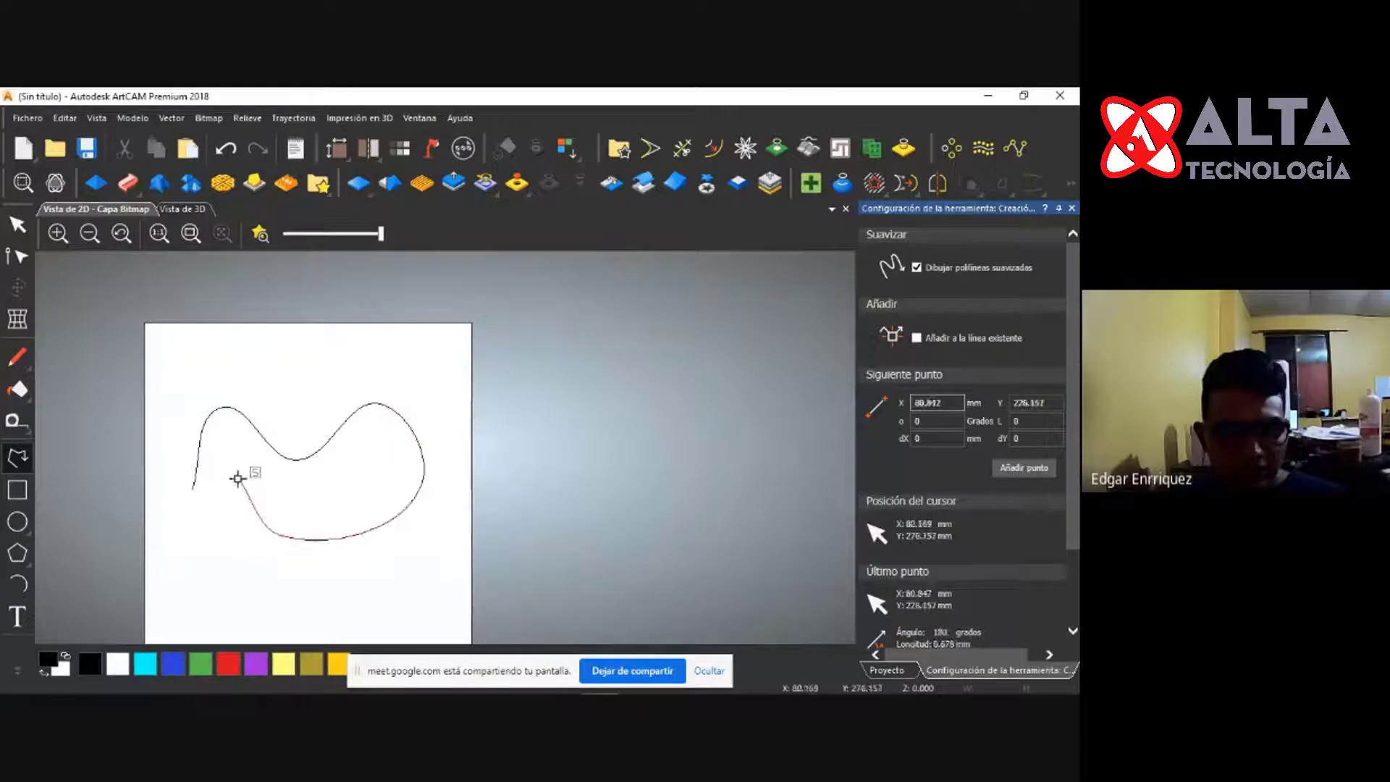
{"action": "left_click", "coordinate": [293, 368]}
{"action": "left_click", "coordinate": [347, 379]}
{"action": "left_click", "coordinate": [425, 338]}
{"action": "left_click", "coordinate": [427, 425]}
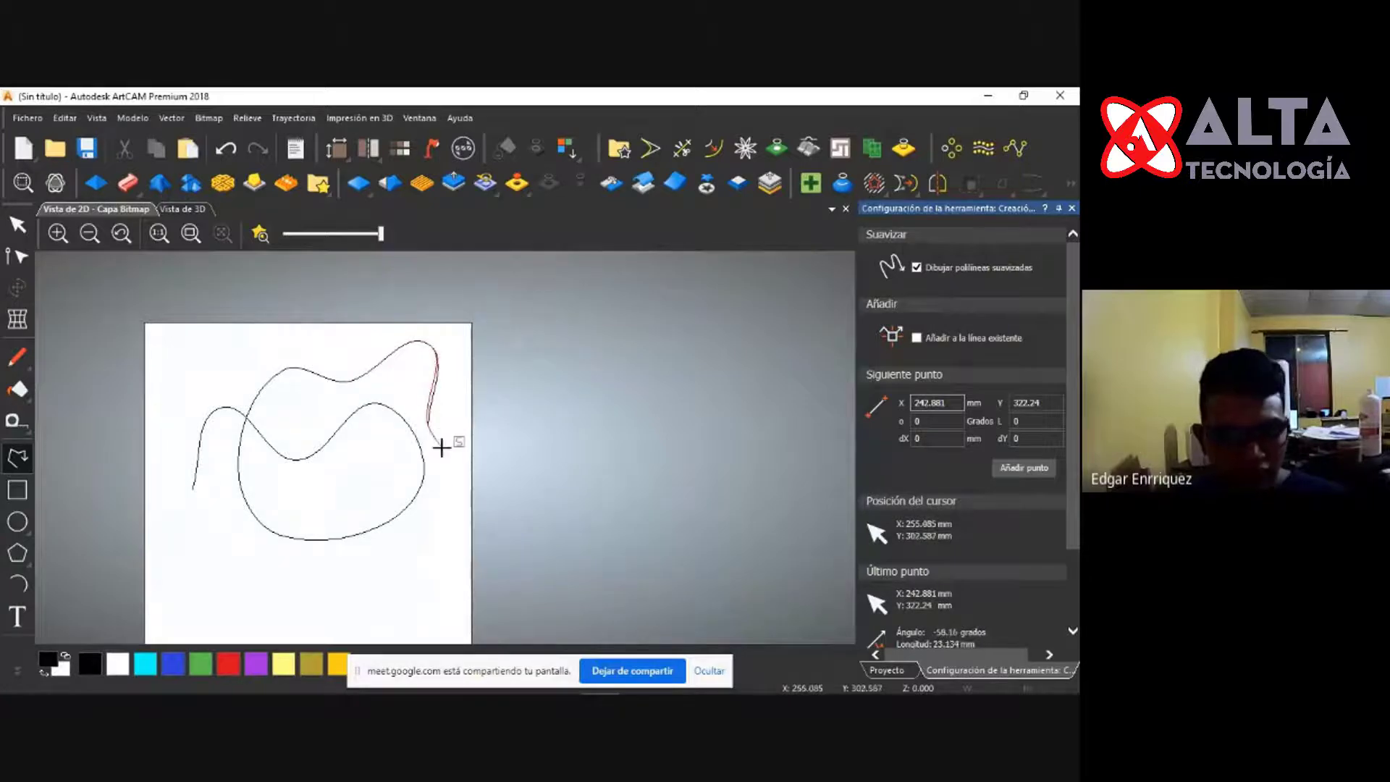
Extend the polyline through seven more points around the curves with smoothing off, and turn smoothing back on.
{"action": "left_click", "coordinate": [917, 268]}
{"action": "left_click", "coordinate": [296, 483]}
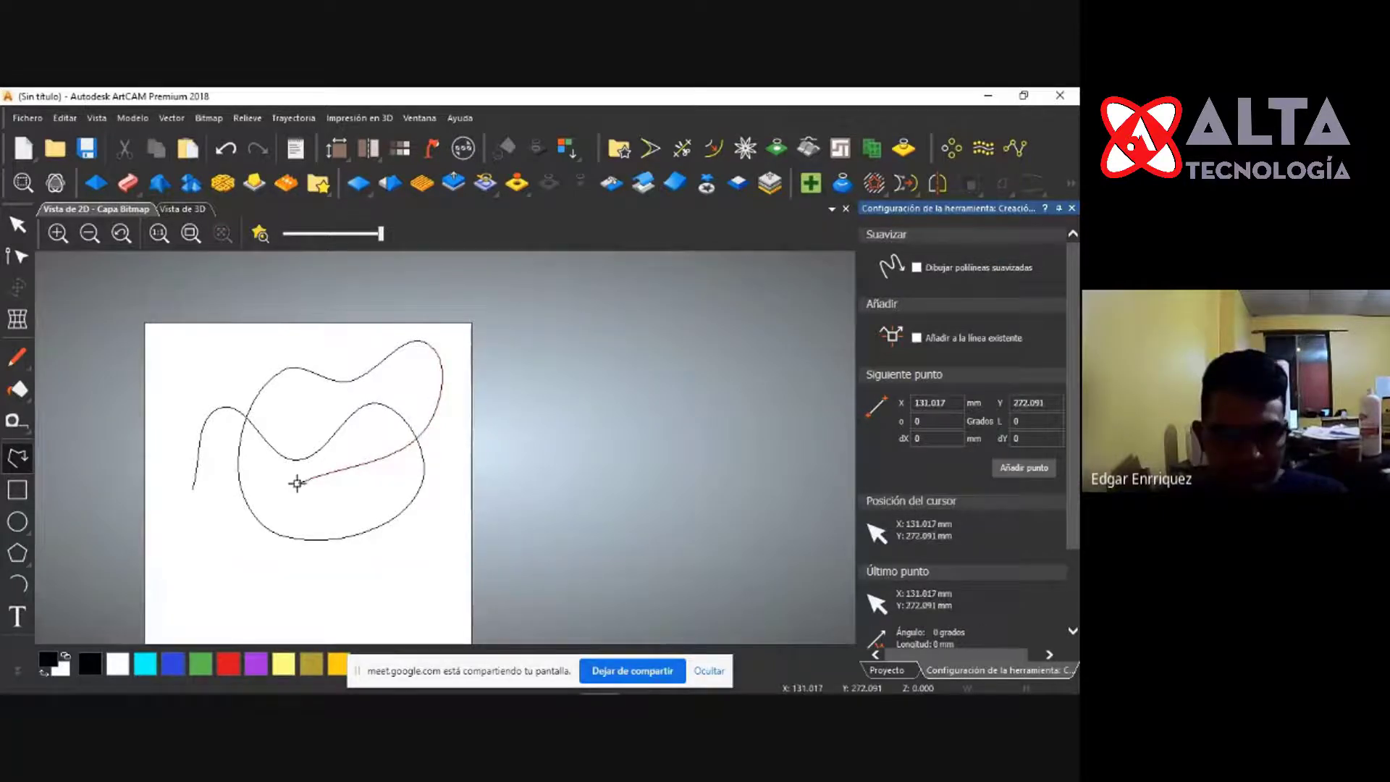
{"action": "left_click", "coordinate": [366, 559]}
{"action": "left_click", "coordinate": [244, 602]}
{"action": "left_click", "coordinate": [204, 523]}
{"action": "left_click", "coordinate": [170, 456]}
{"action": "left_click", "coordinate": [230, 374]}
{"action": "left_click", "coordinate": [443, 454]}
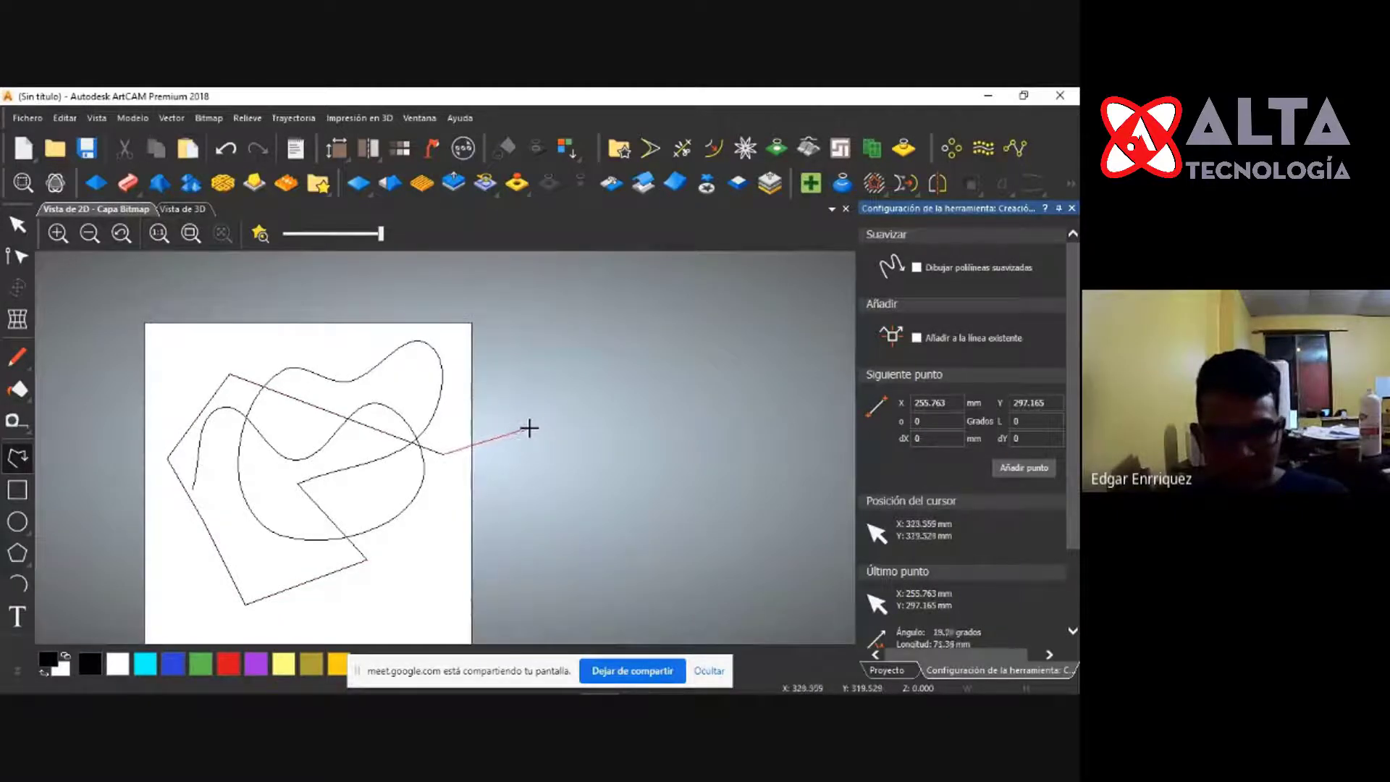
{"action": "left_click", "coordinate": [915, 268]}
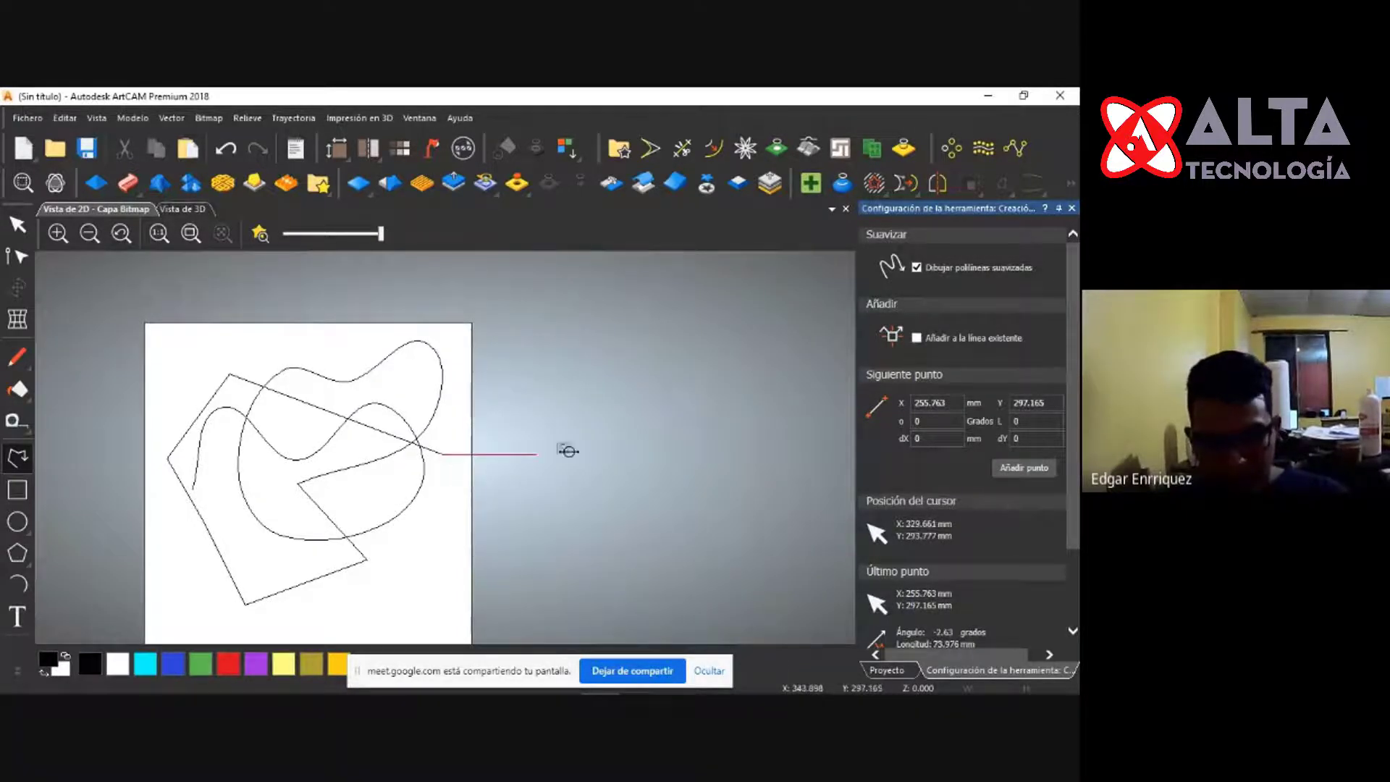
Finish the self-crossing polyline at its last point and delete it from the canvas.
{"action": "scroll", "coordinate": [948, 559], "scroll_direction": "down", "scroll_amount": 2}
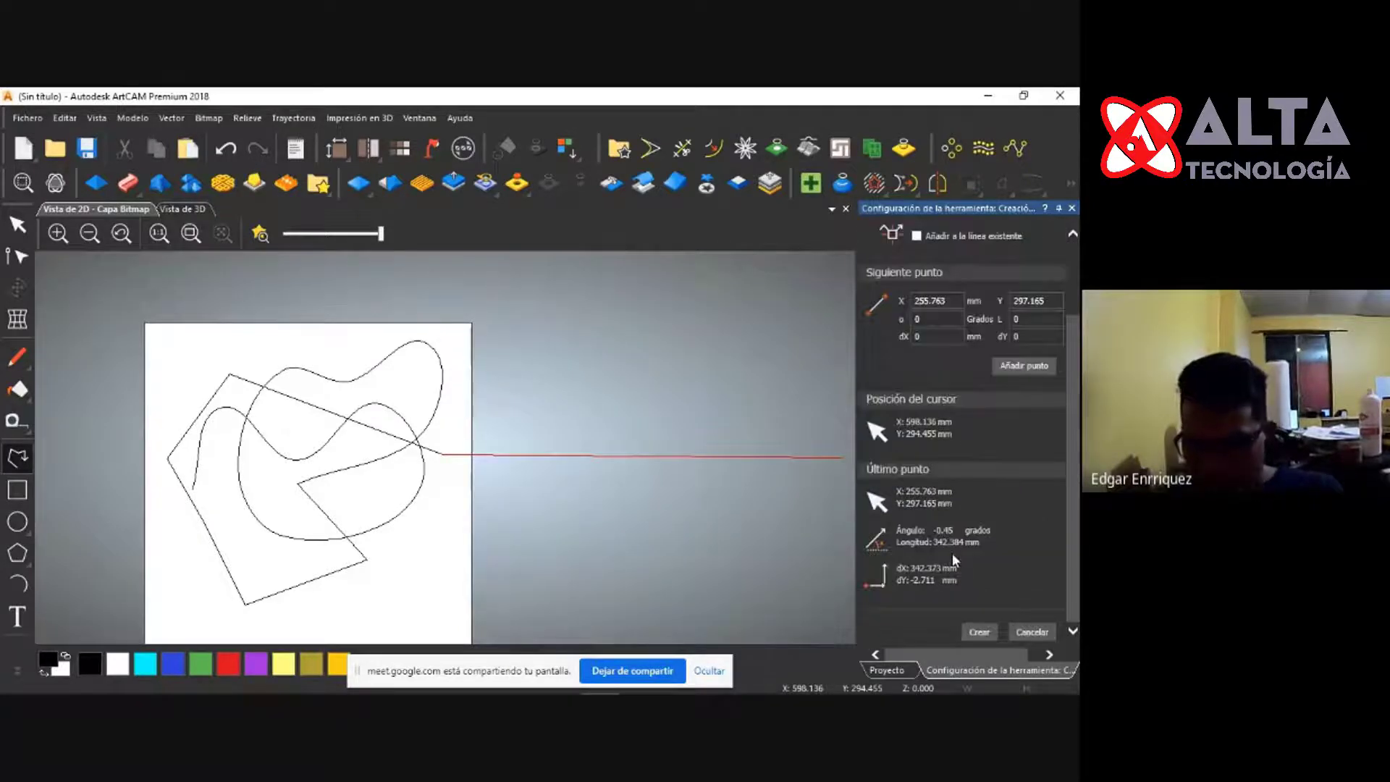
{"action": "scroll", "coordinate": [949, 550], "scroll_direction": "up", "scroll_amount": 2}
{"action": "left_click", "coordinate": [440, 439]}
{"action": "right_click", "coordinate": [443, 443]}
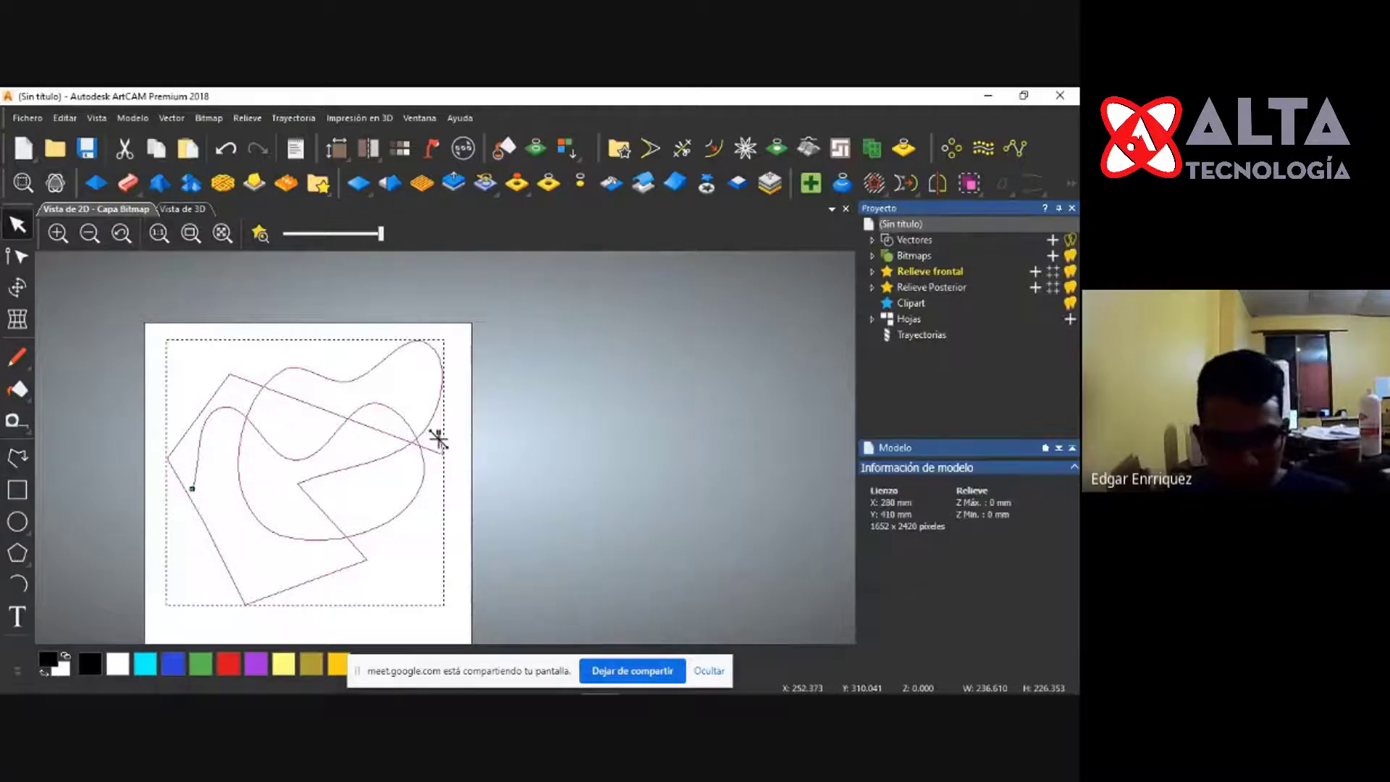
{"action": "key", "text": "Delete"}
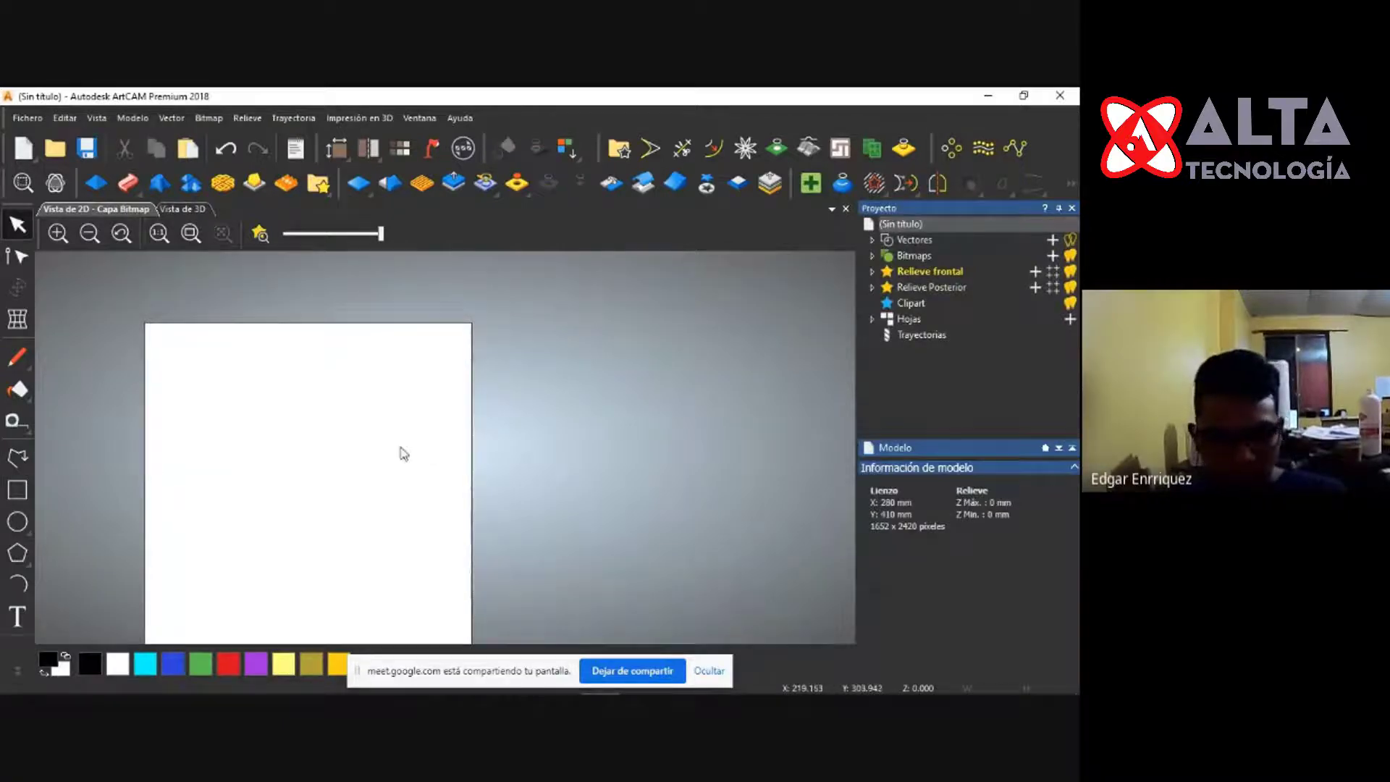
Start a new smoothed polyline with its first point at the canvas origin, X 0, Y 0 mm.
{"action": "left_click", "coordinate": [18, 456]}
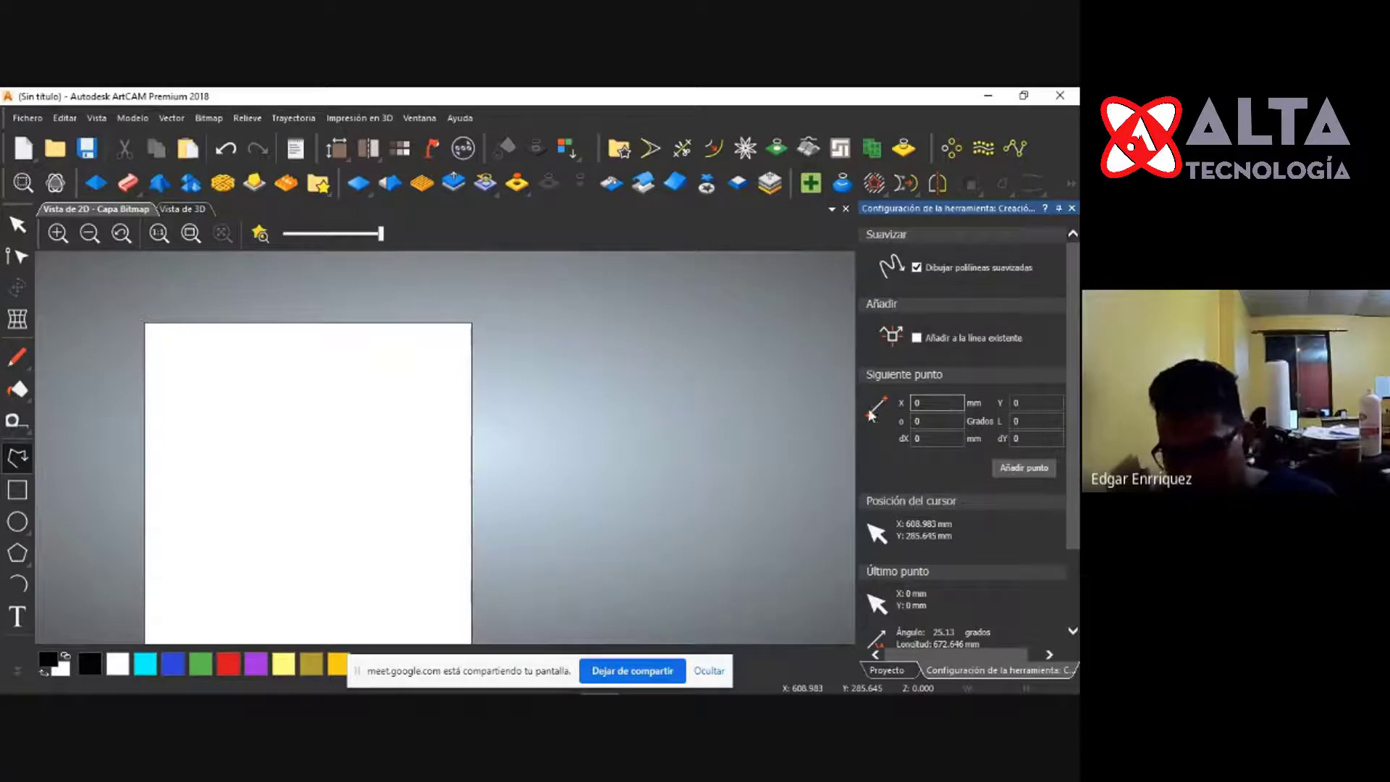
{"action": "left_click", "coordinate": [917, 338]}
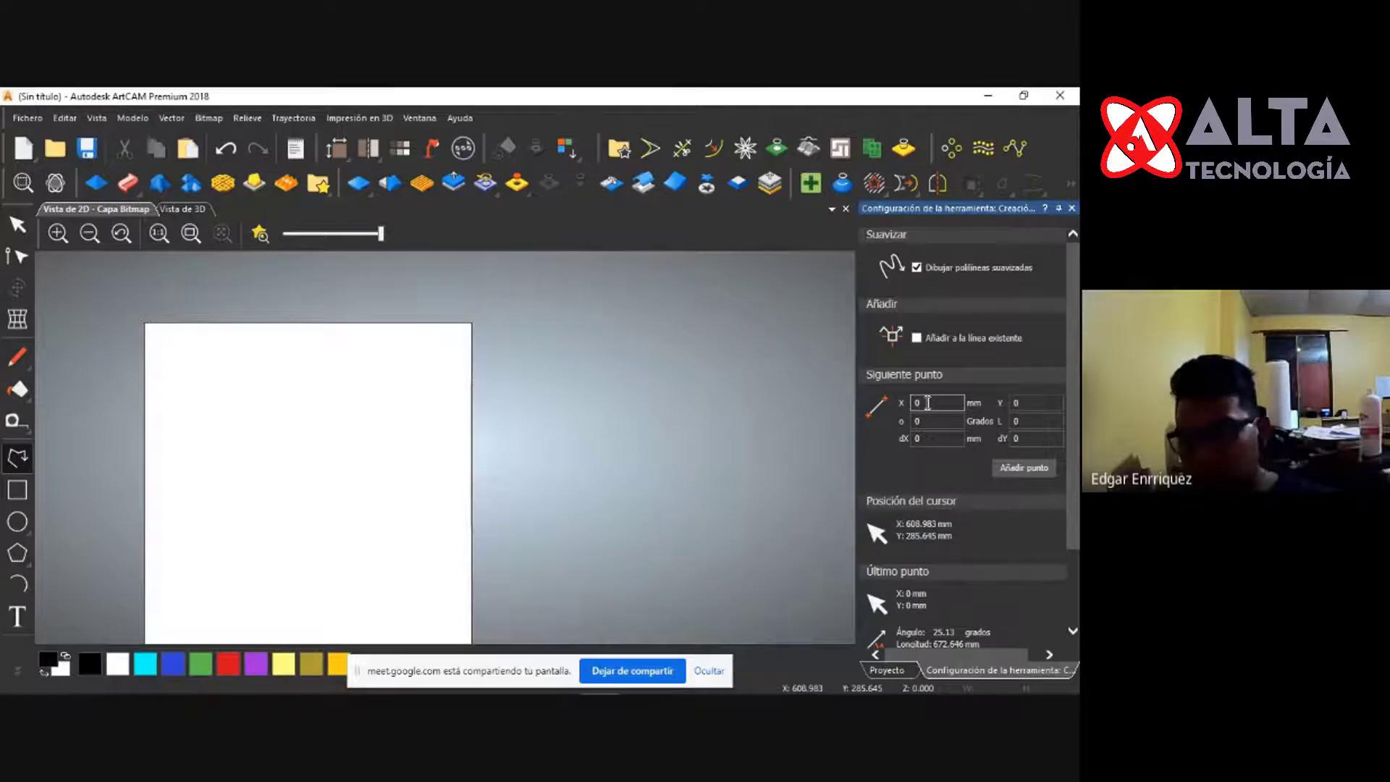
{"action": "left_click_drag", "start_coordinate": [933, 403], "coordinate": [892, 403]}
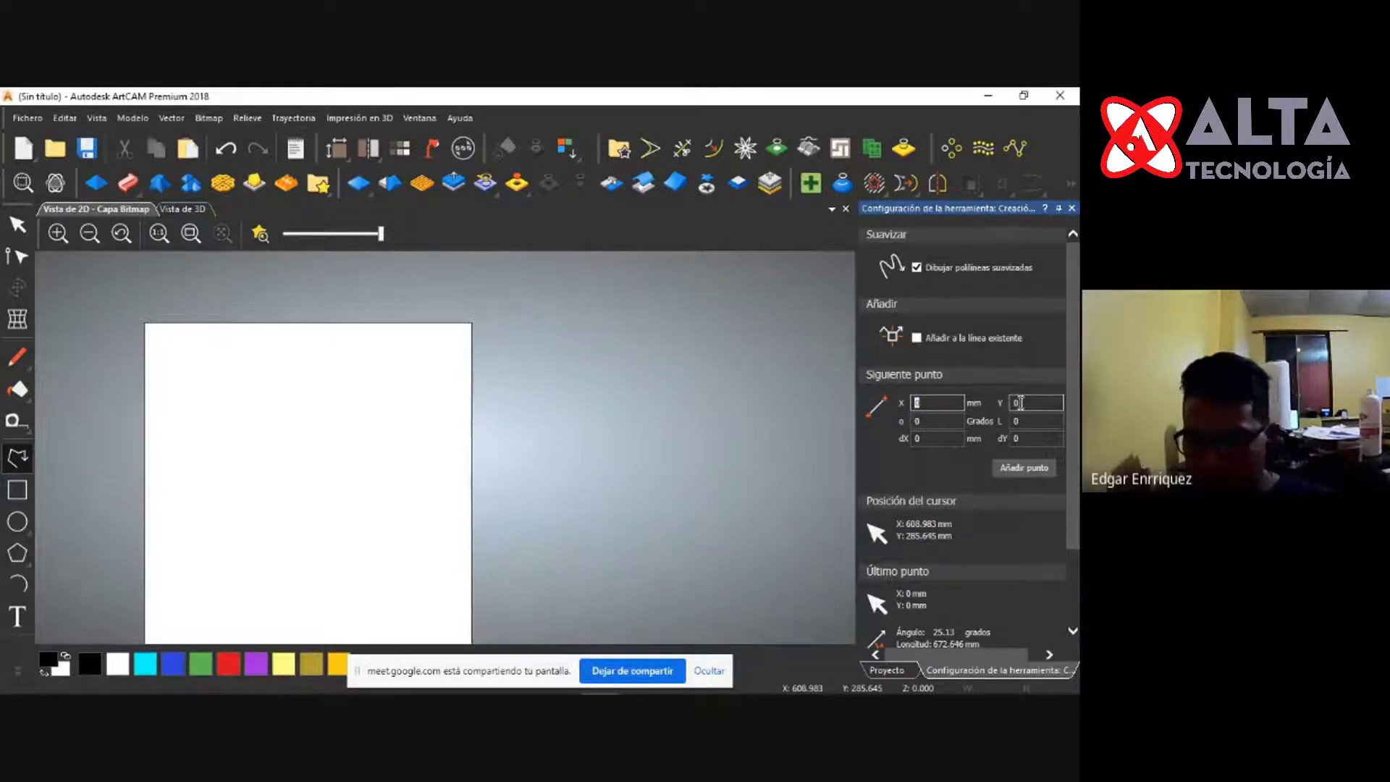
{"action": "mouse_move", "coordinate": [1019, 404]}
{"action": "left_mouse_down"}
{"action": "mouse_move", "coordinate": [899, 407]}
{"action": "mouse_move", "coordinate": [1003, 405]}
{"action": "left_mouse_up"}
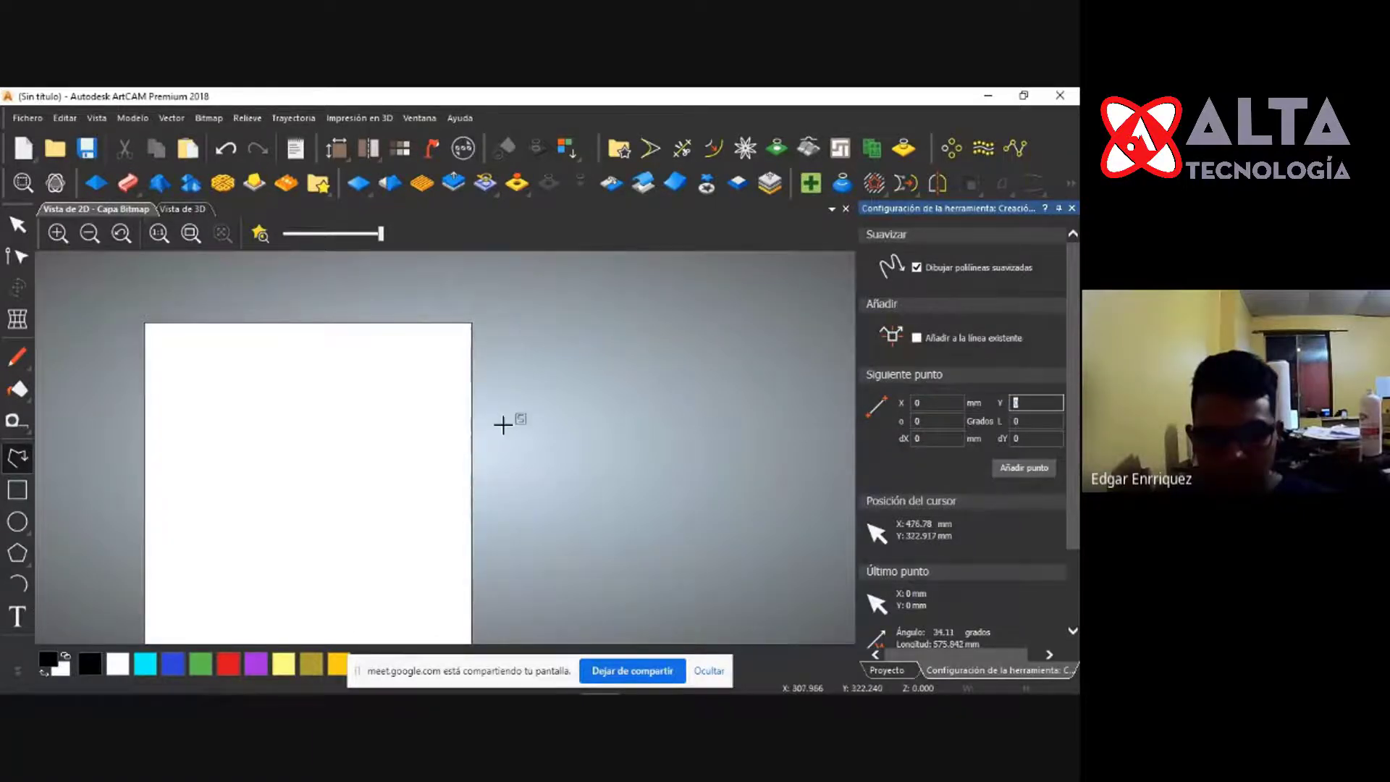
{"action": "scroll", "coordinate": [532, 376], "scroll_direction": "down", "scroll_amount": 2}
{"action": "scroll", "coordinate": [300, 634], "scroll_direction": "up", "scroll_amount": 2}
{"action": "scroll", "coordinate": [293, 626], "scroll_direction": "up", "scroll_amount": 2}
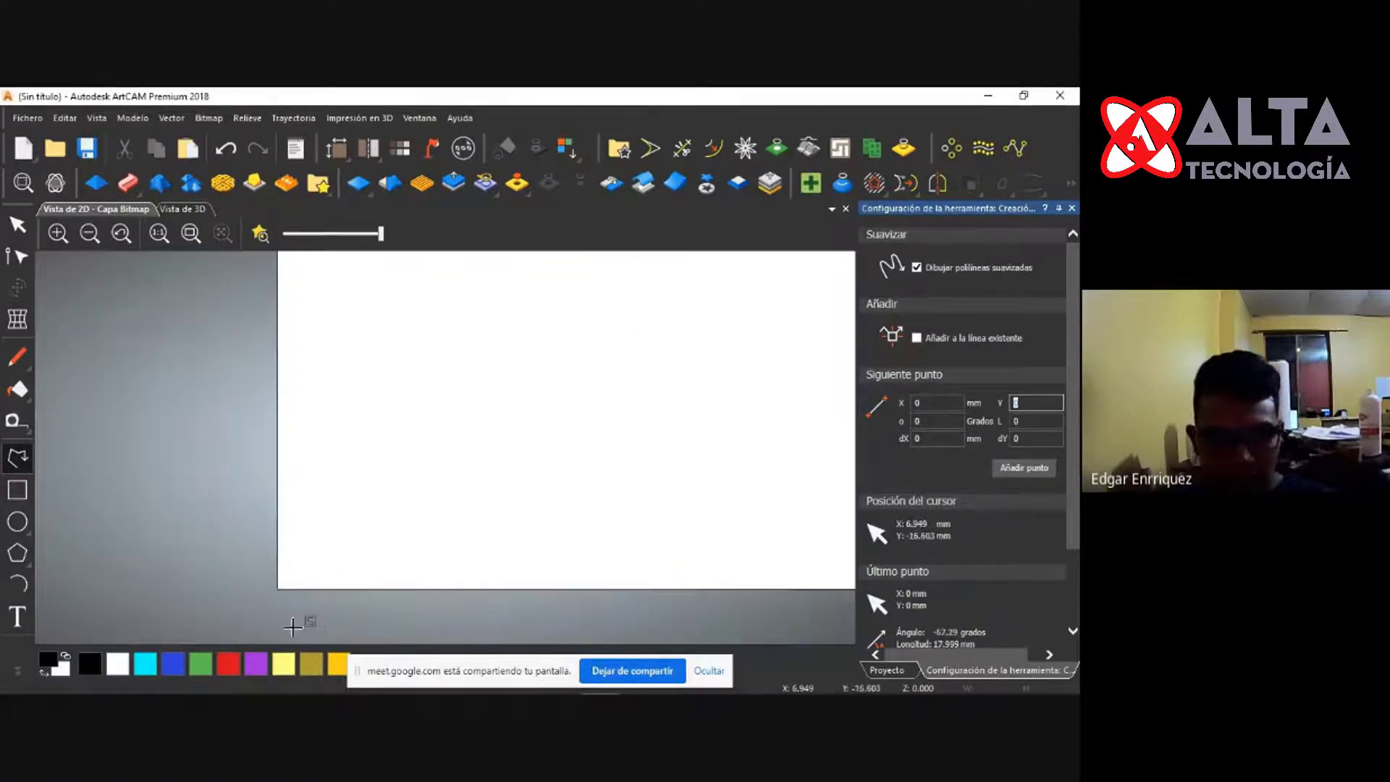
{"action": "left_click", "coordinate": [1021, 468]}
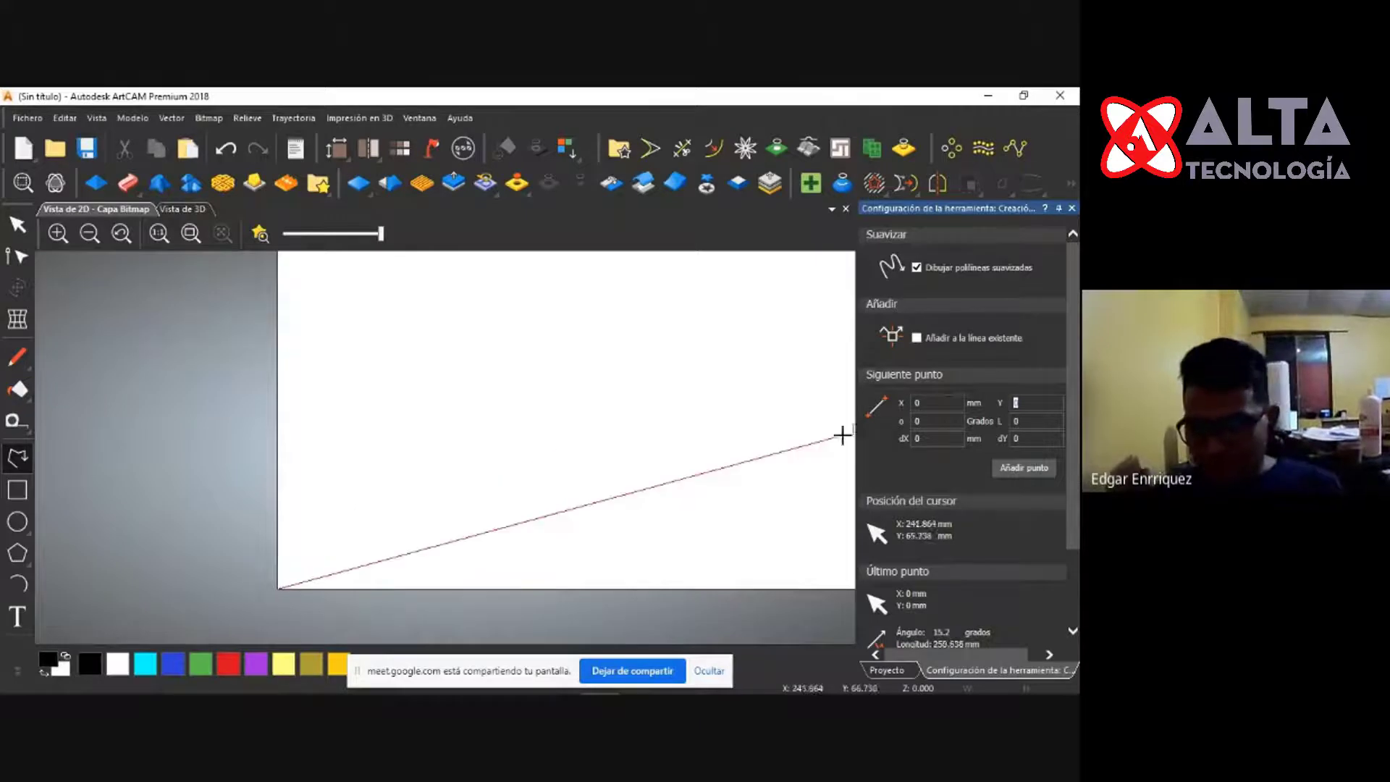
Add a second polyline point by coordinates at X 45, Y 45 mm.
{"action": "left_click", "coordinate": [907, 404]}
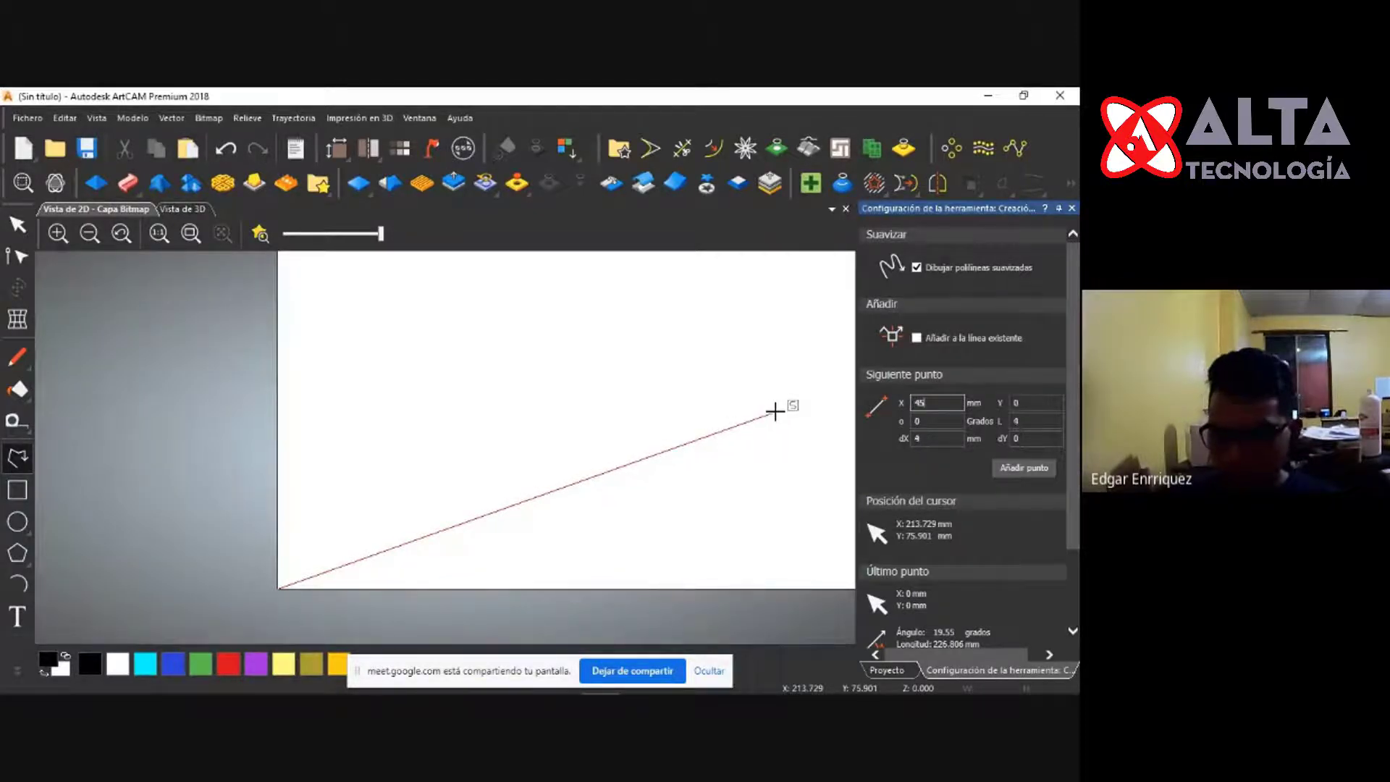
{"action": "left_click", "coordinate": [1008, 403]}
{"action": "type", "text": "45"}
{"action": "left_click", "coordinate": [921, 439]}
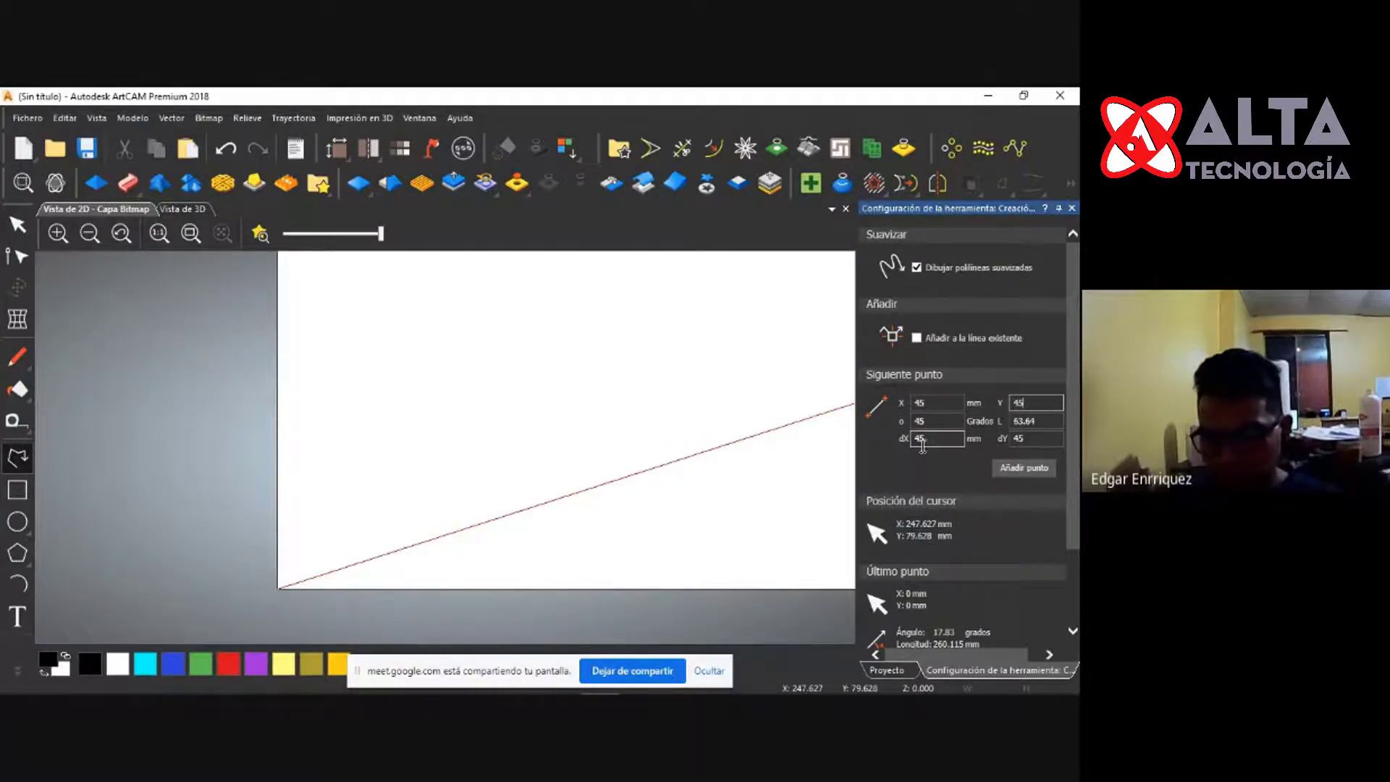
{"action": "left_click", "coordinate": [1020, 468]}
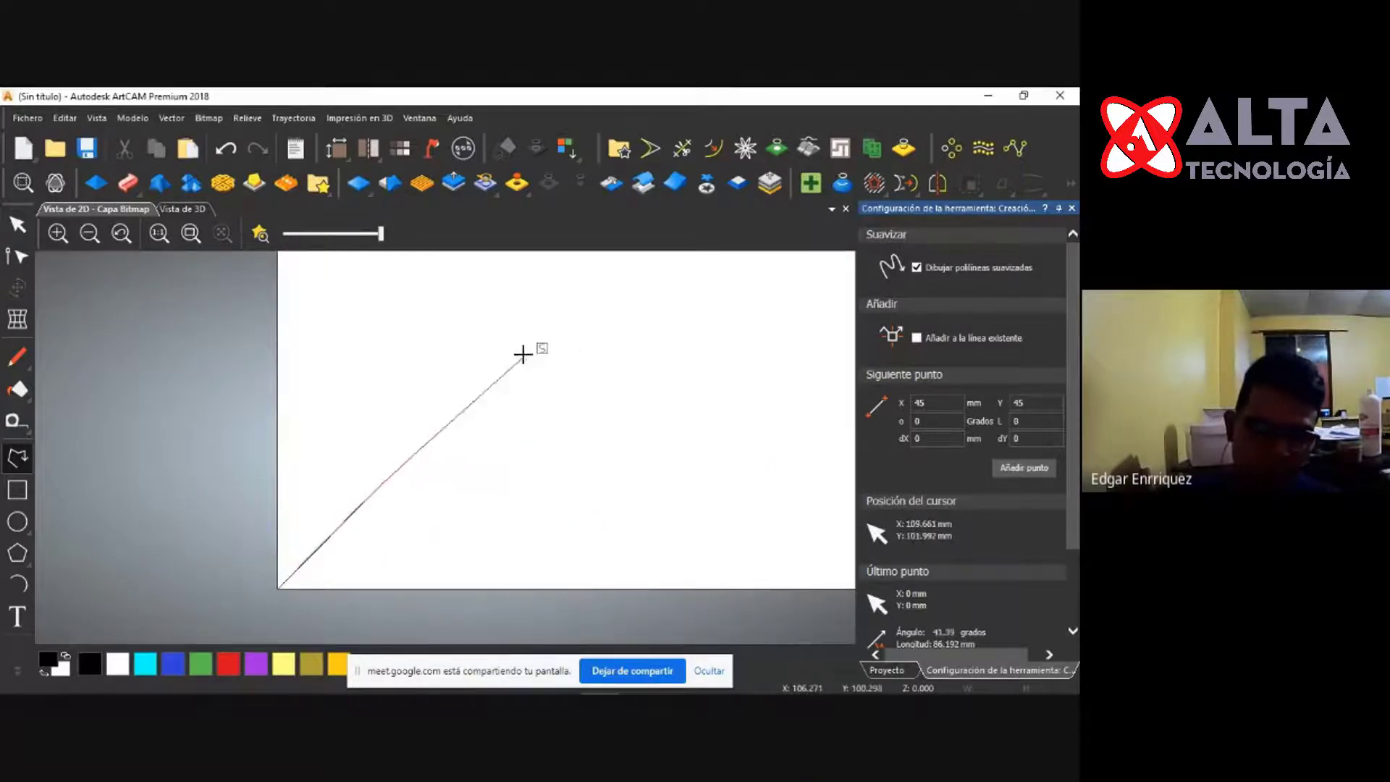
Add a third smoothed polyline point by coordinates at X 25, Y 60 mm.
{"action": "scroll", "coordinate": [341, 546], "scroll_direction": "up", "scroll_amount": 2}
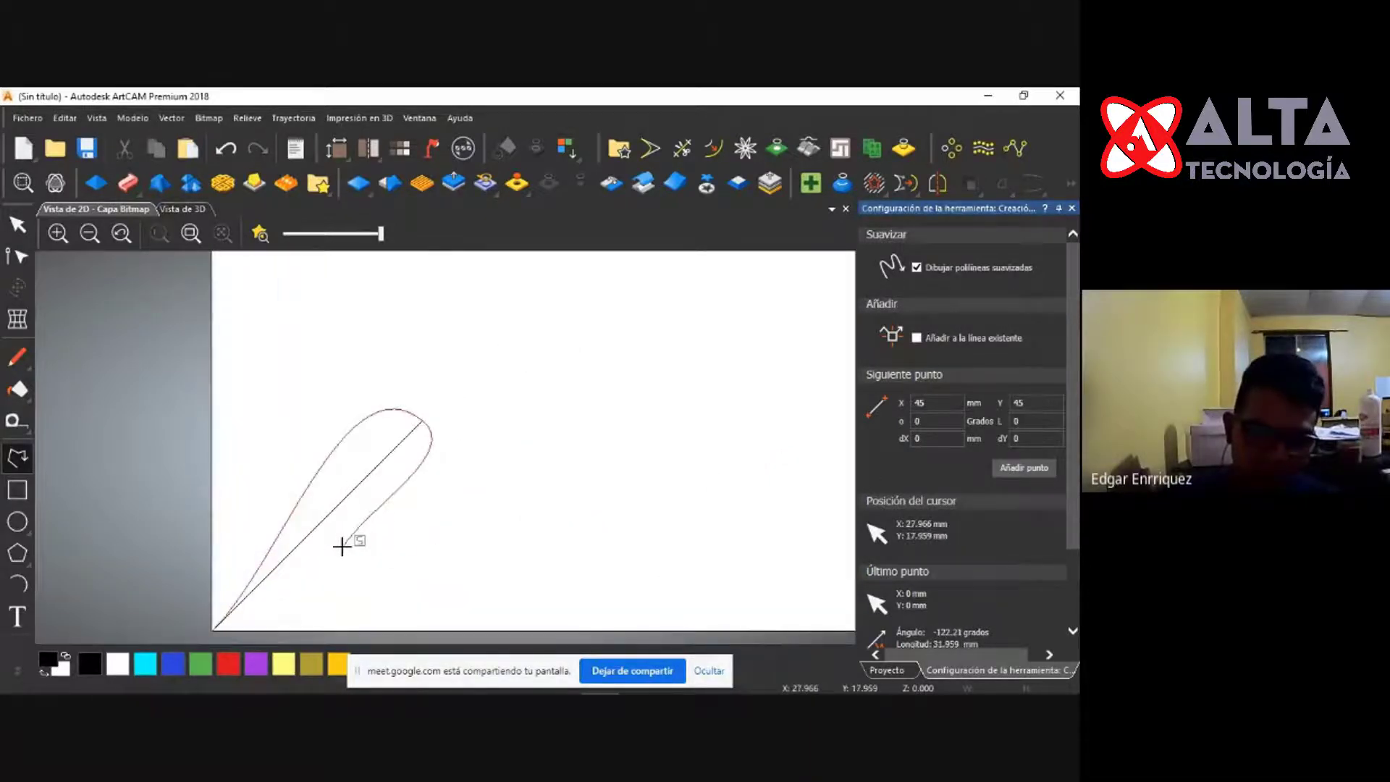
{"action": "scroll", "coordinate": [481, 441], "scroll_direction": "down", "scroll_amount": 2}
{"action": "scroll", "coordinate": [337, 545], "scroll_direction": "up", "scroll_amount": 2}
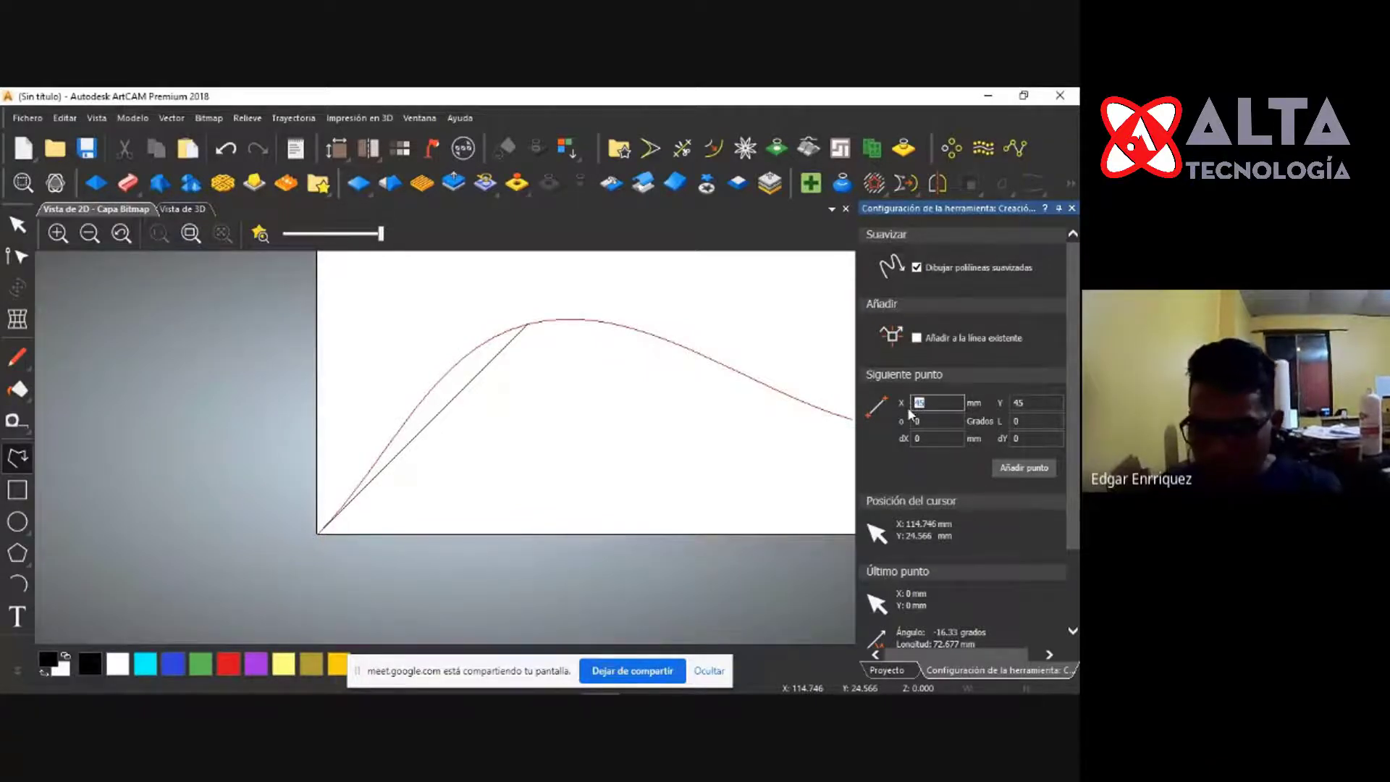
{"action": "type", "text": "25"}
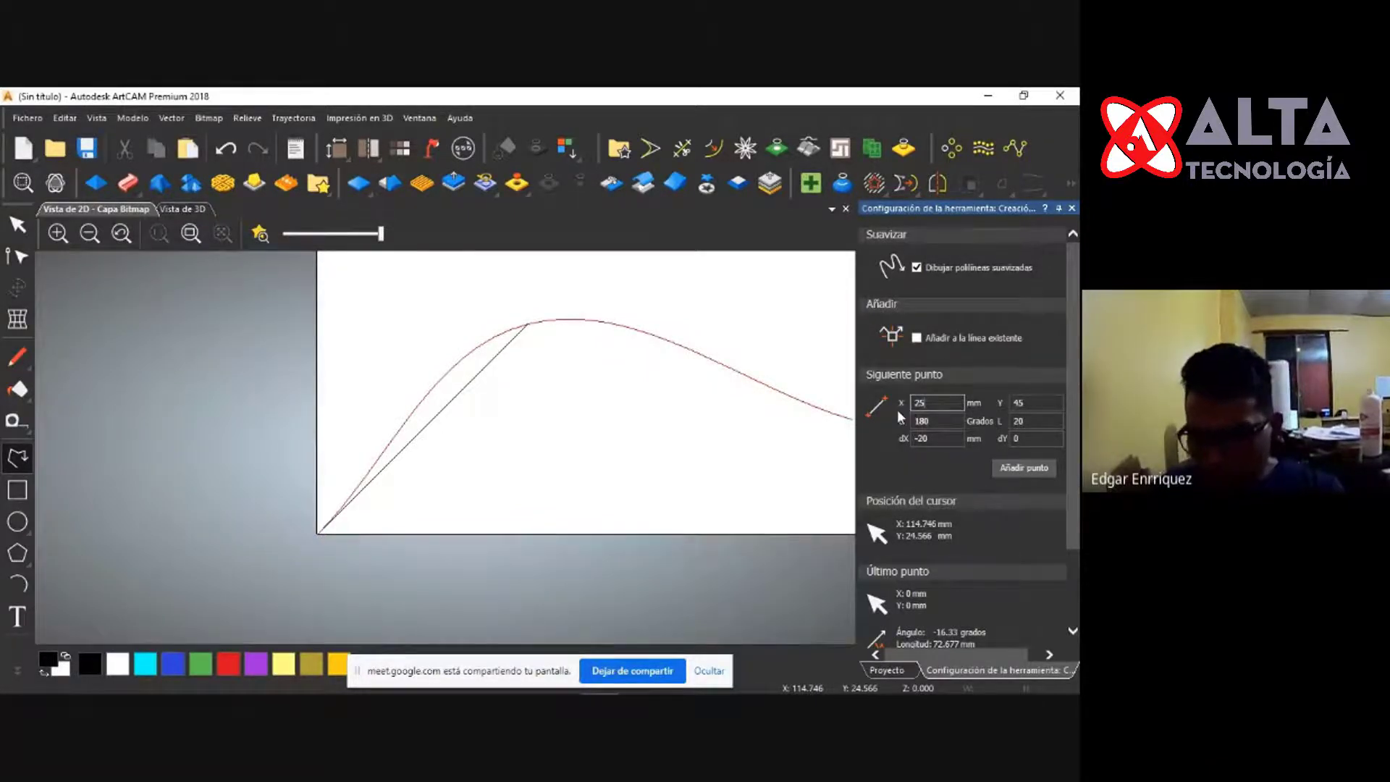
{"action": "left_click", "coordinate": [914, 422]}
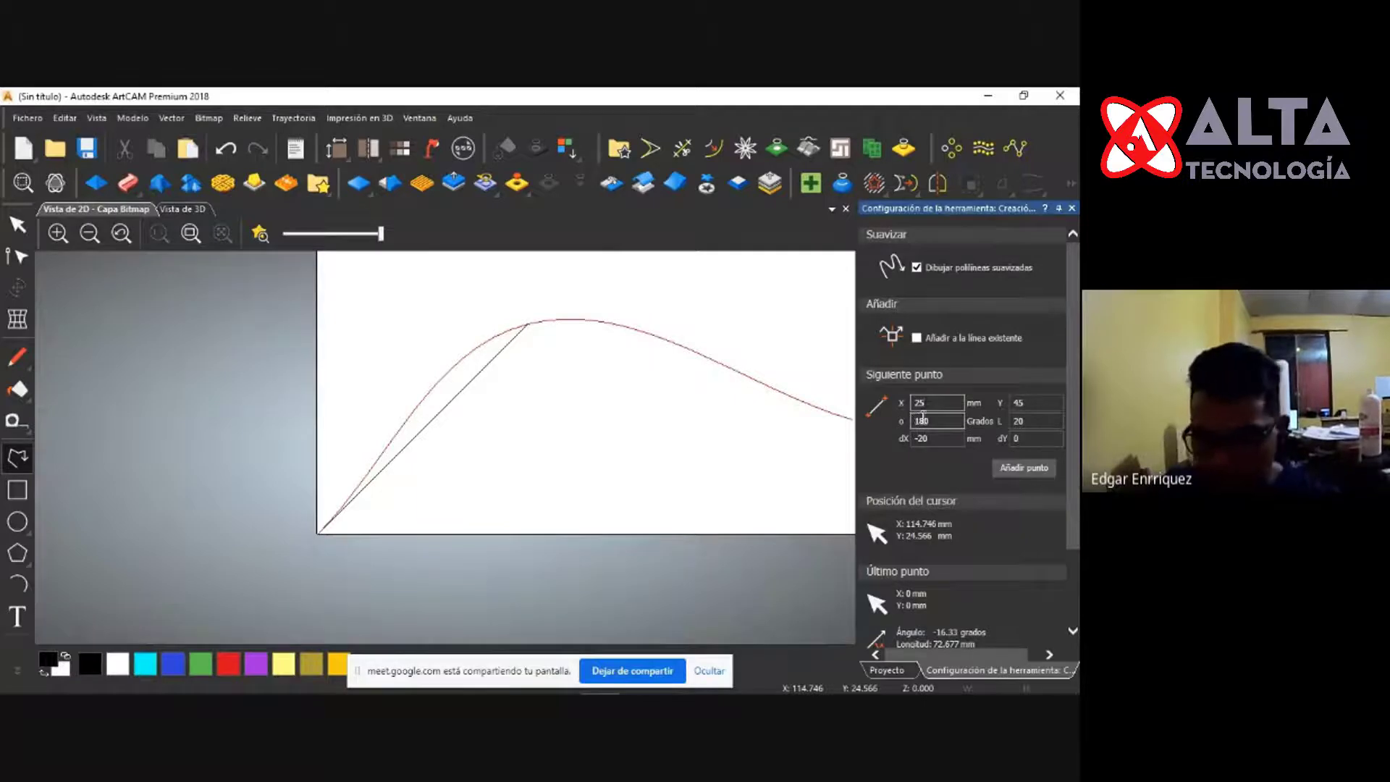
{"action": "left_click", "coordinate": [1013, 404]}
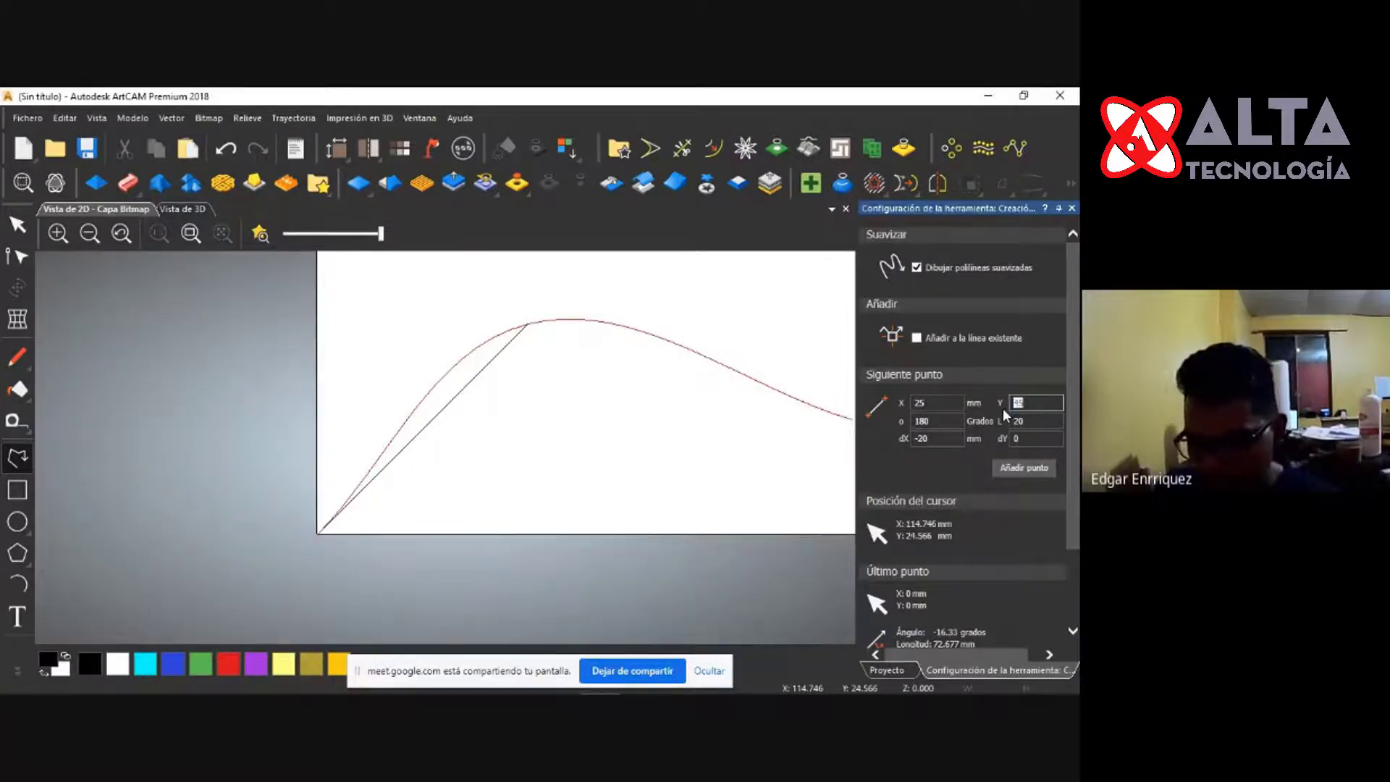
{"action": "type", "text": "60"}
{"action": "left_click", "coordinate": [1017, 469]}
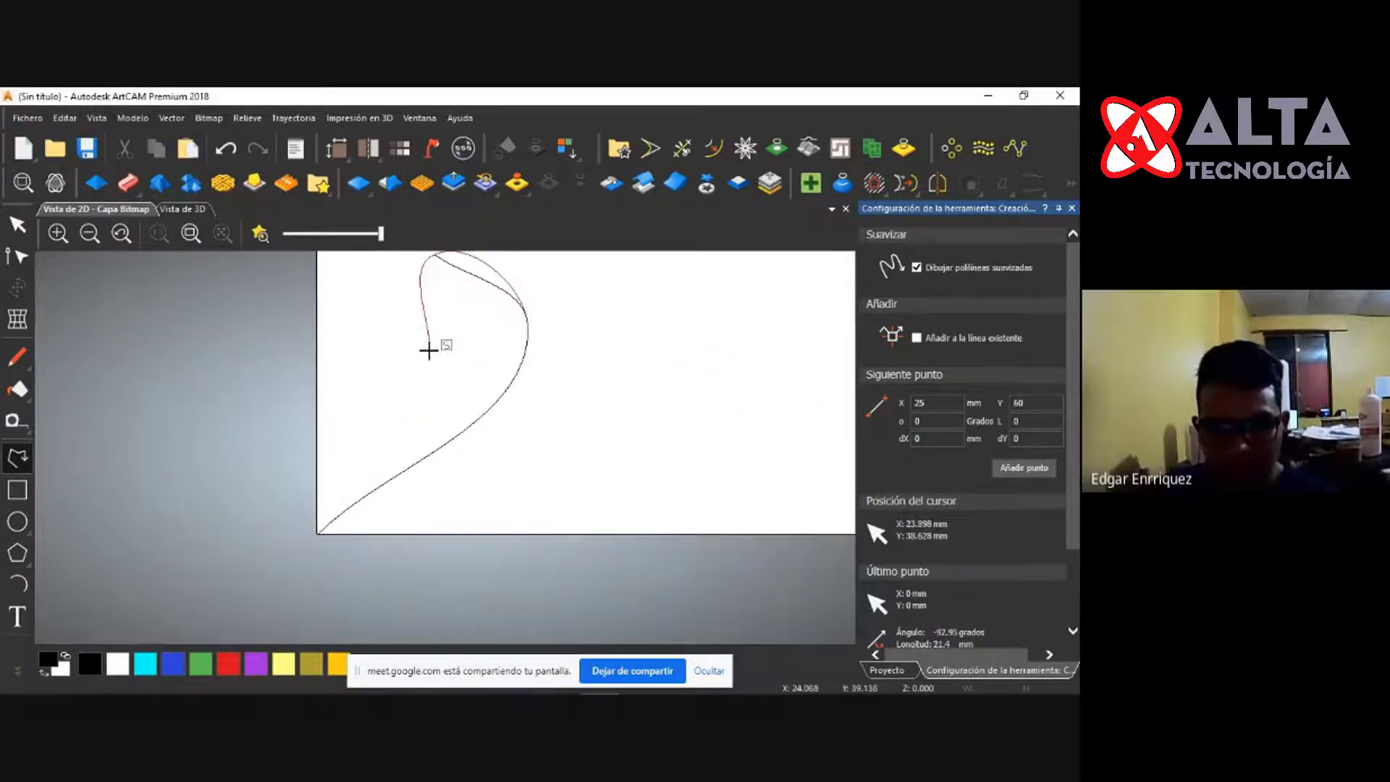
Turn off polyline smoothing and add a straight segment to a point at X 70, Y 90 mm.
{"action": "scroll", "coordinate": [497, 408], "scroll_direction": "down", "scroll_amount": 2}
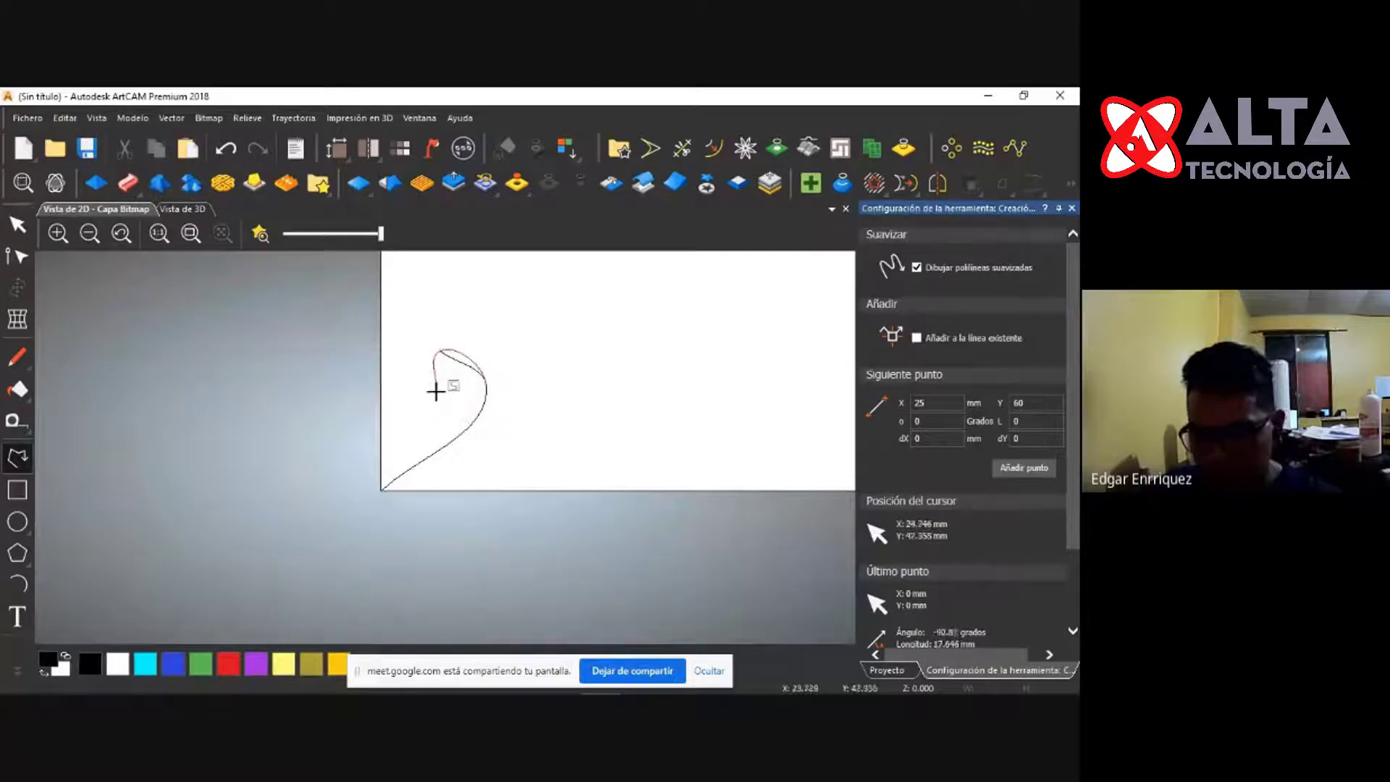
{"action": "scroll", "coordinate": [427, 356], "scroll_direction": "up", "scroll_amount": 2}
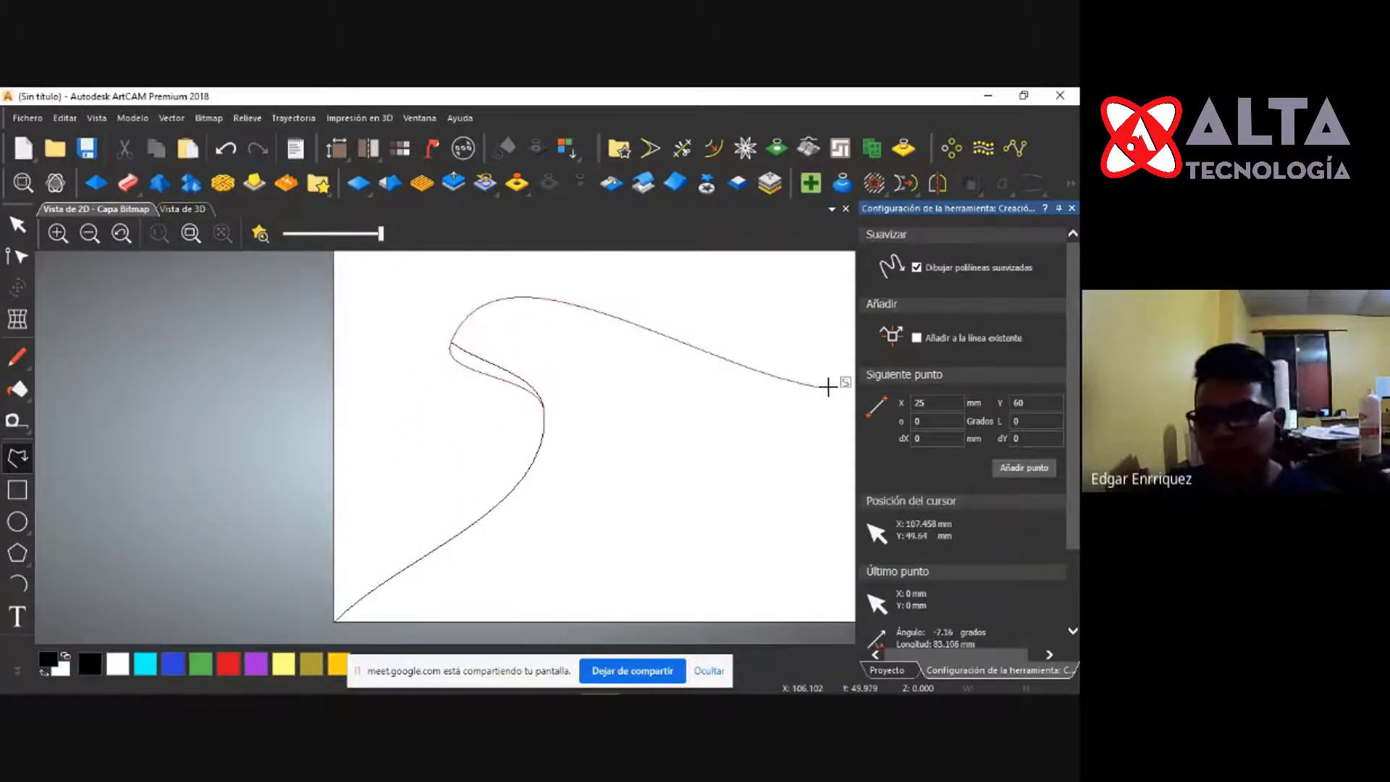
{"action": "left_click", "coordinate": [917, 268]}
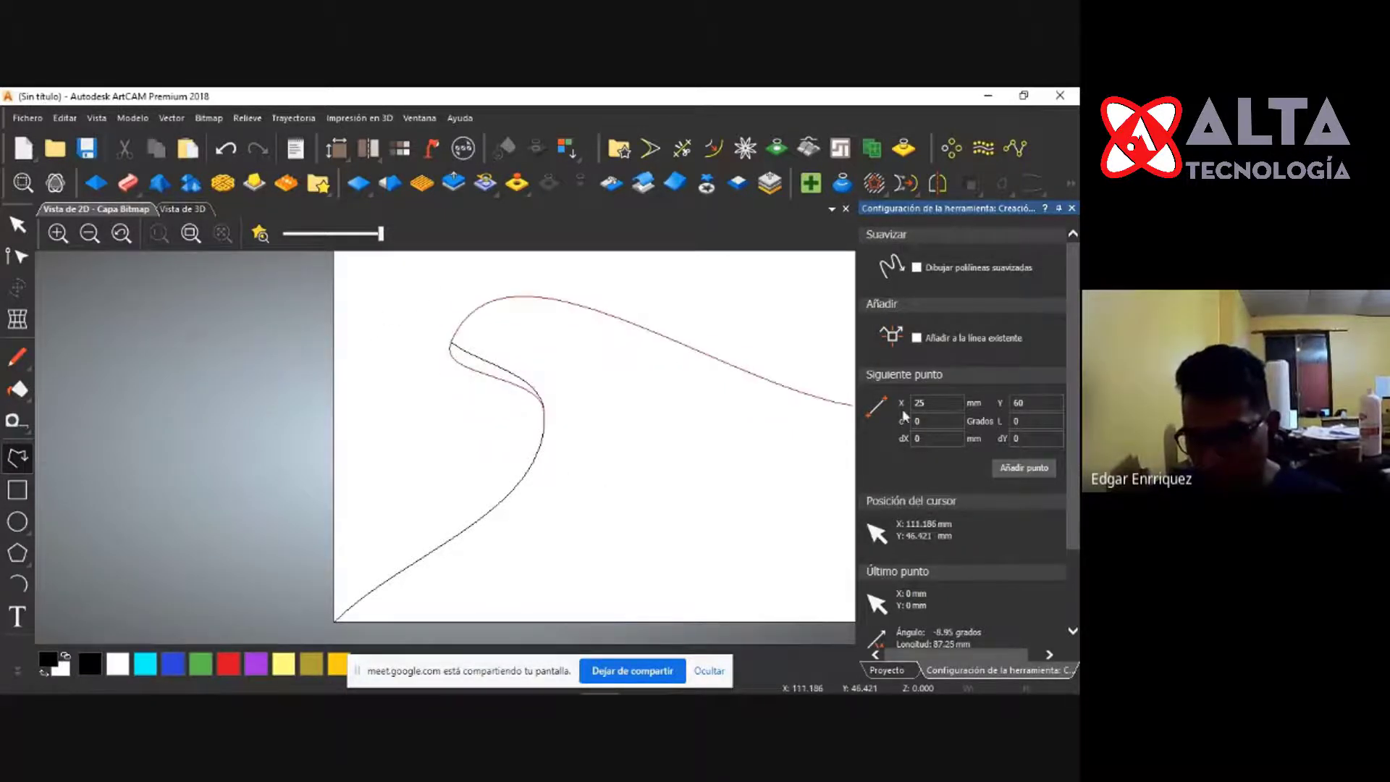
{"action": "left_click_drag", "start_coordinate": [934, 402], "coordinate": [906, 403]}
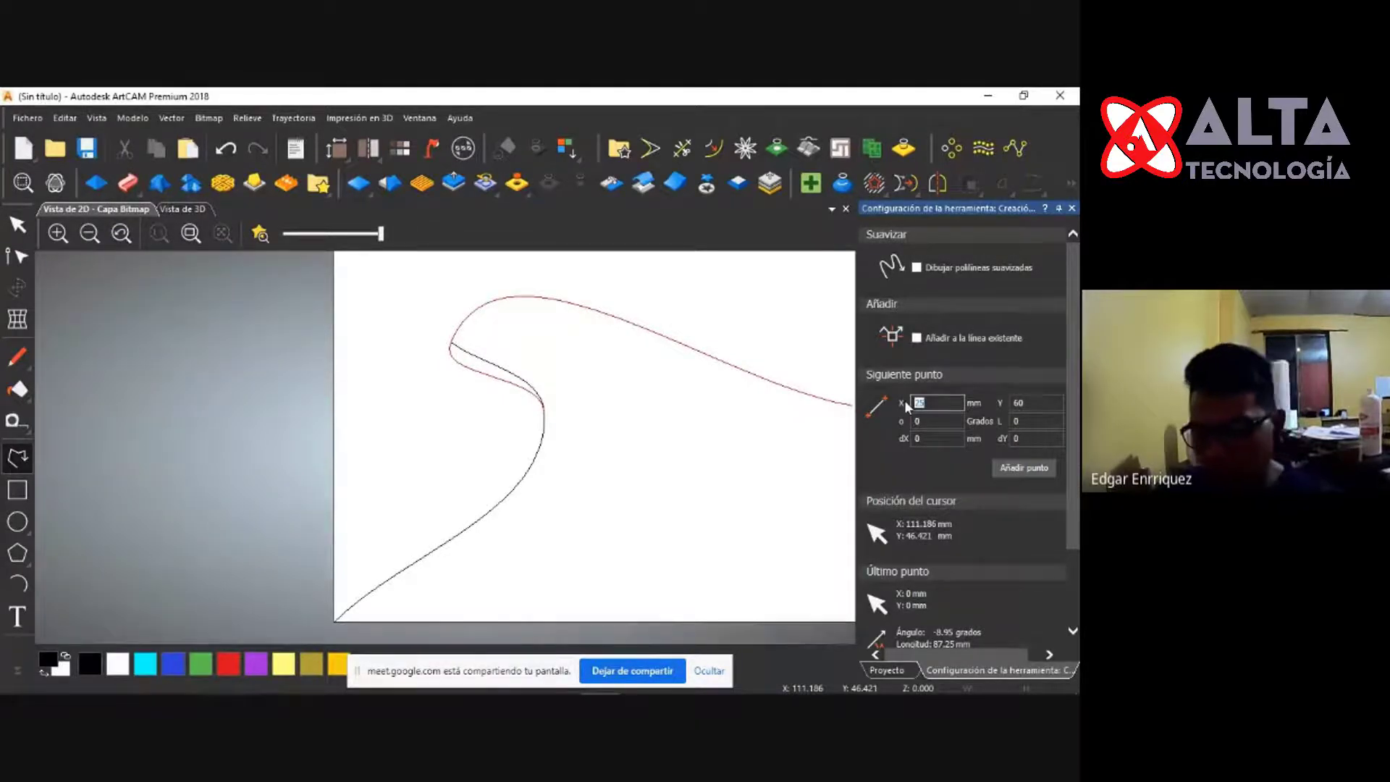
{"action": "type", "text": "70"}
{"action": "left_click", "coordinate": [1033, 402]}
{"action": "left_click", "coordinate": [1023, 403]}
{"action": "type", "text": "90"}
{"action": "left_click", "coordinate": [1023, 467]}
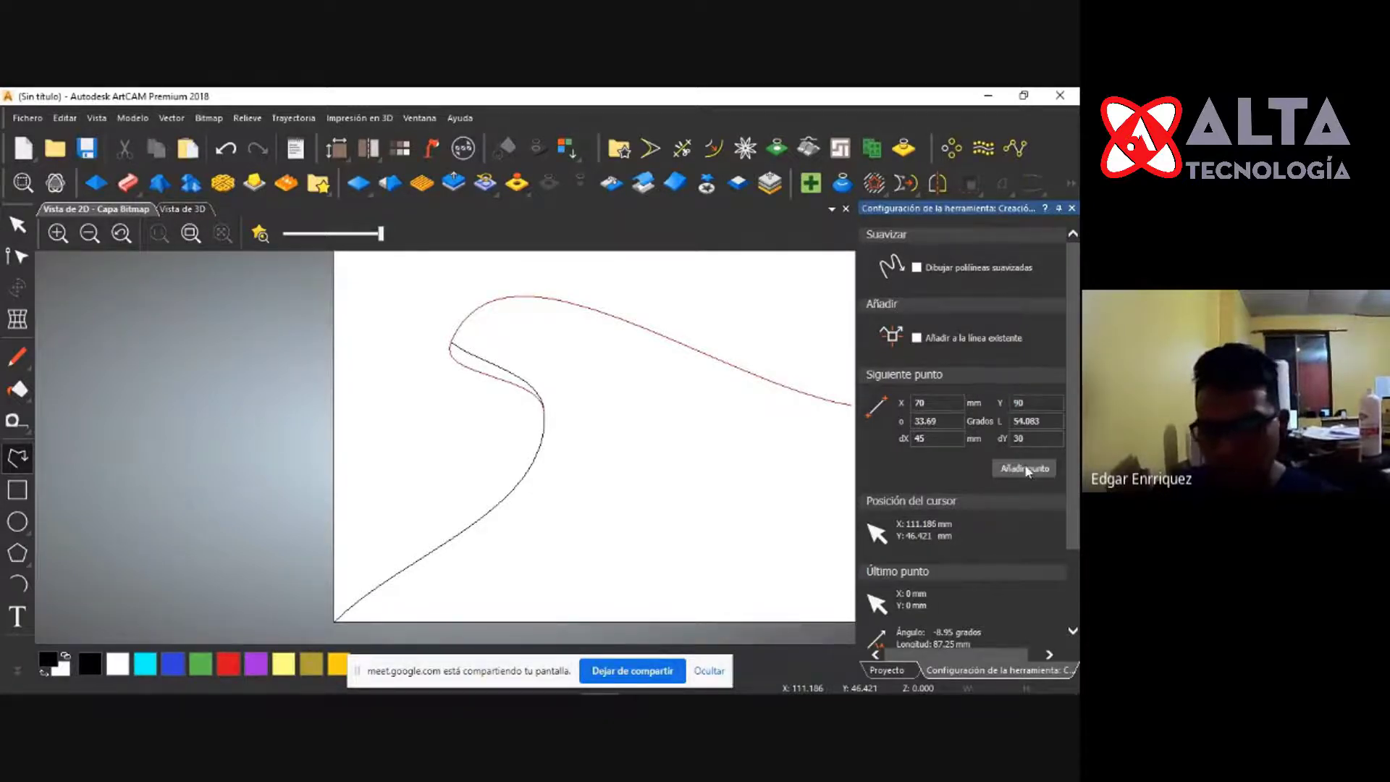
Finish and create the open polyline from the points entered by coordinates.
{"action": "scroll", "coordinate": [559, 481], "scroll_direction": "down", "scroll_amount": 4}
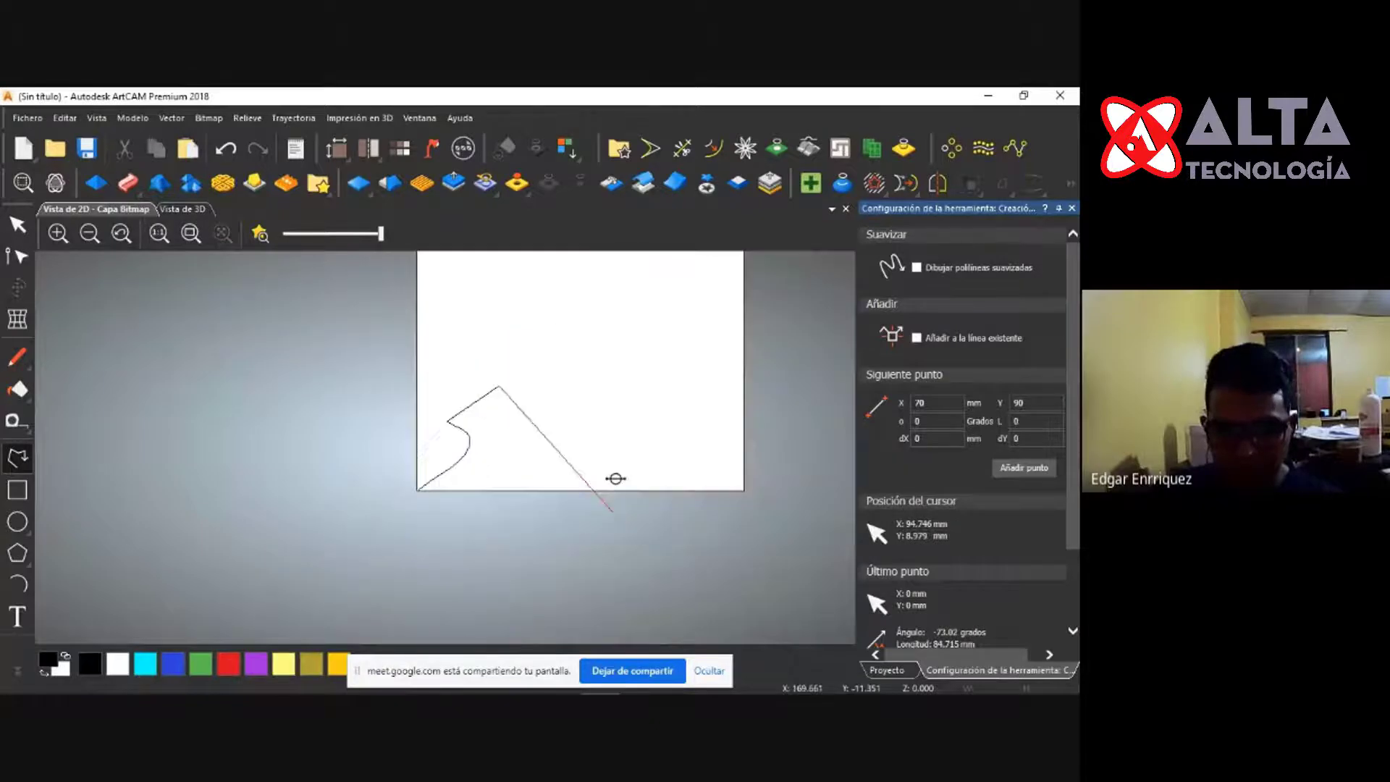
{"action": "scroll", "coordinate": [487, 438], "scroll_direction": "up", "scroll_amount": 2}
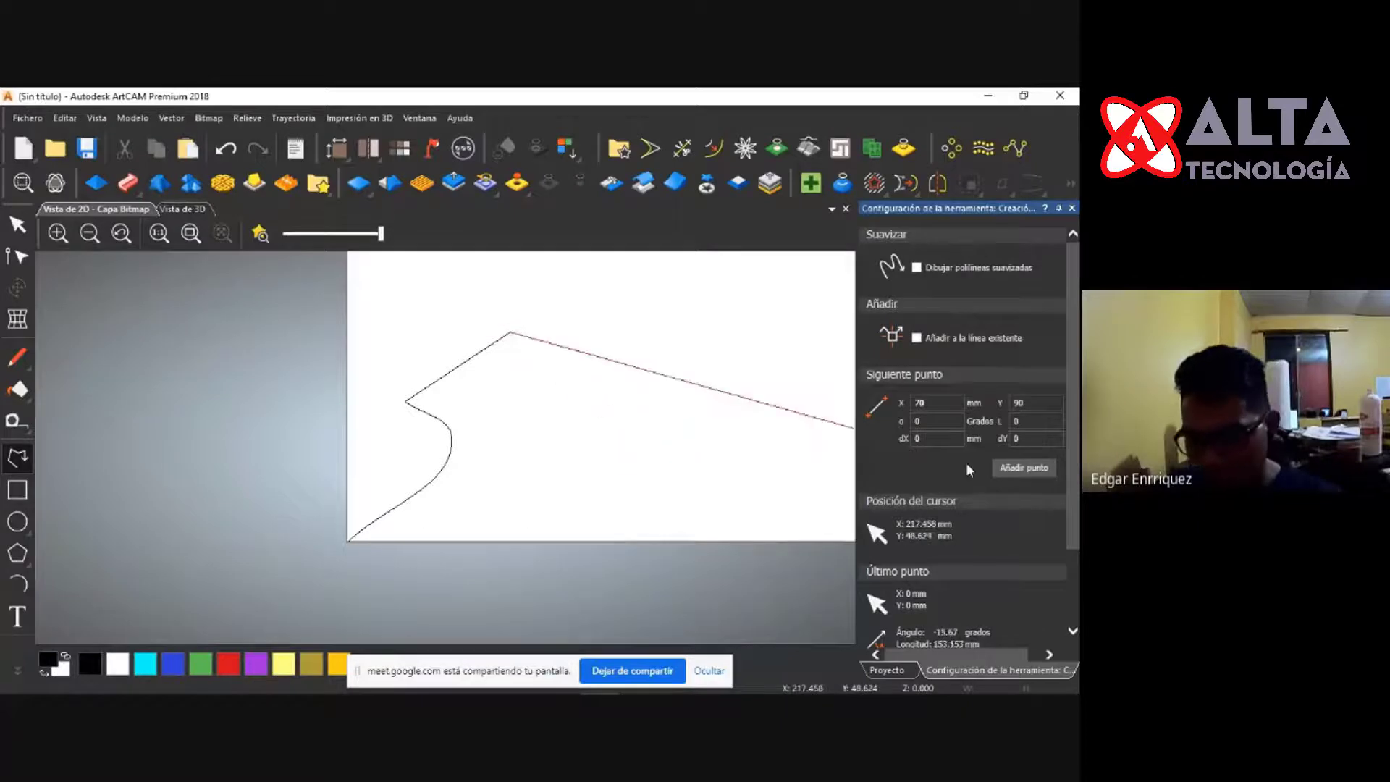
{"action": "scroll", "coordinate": [967, 467], "scroll_direction": "down", "scroll_amount": 3}
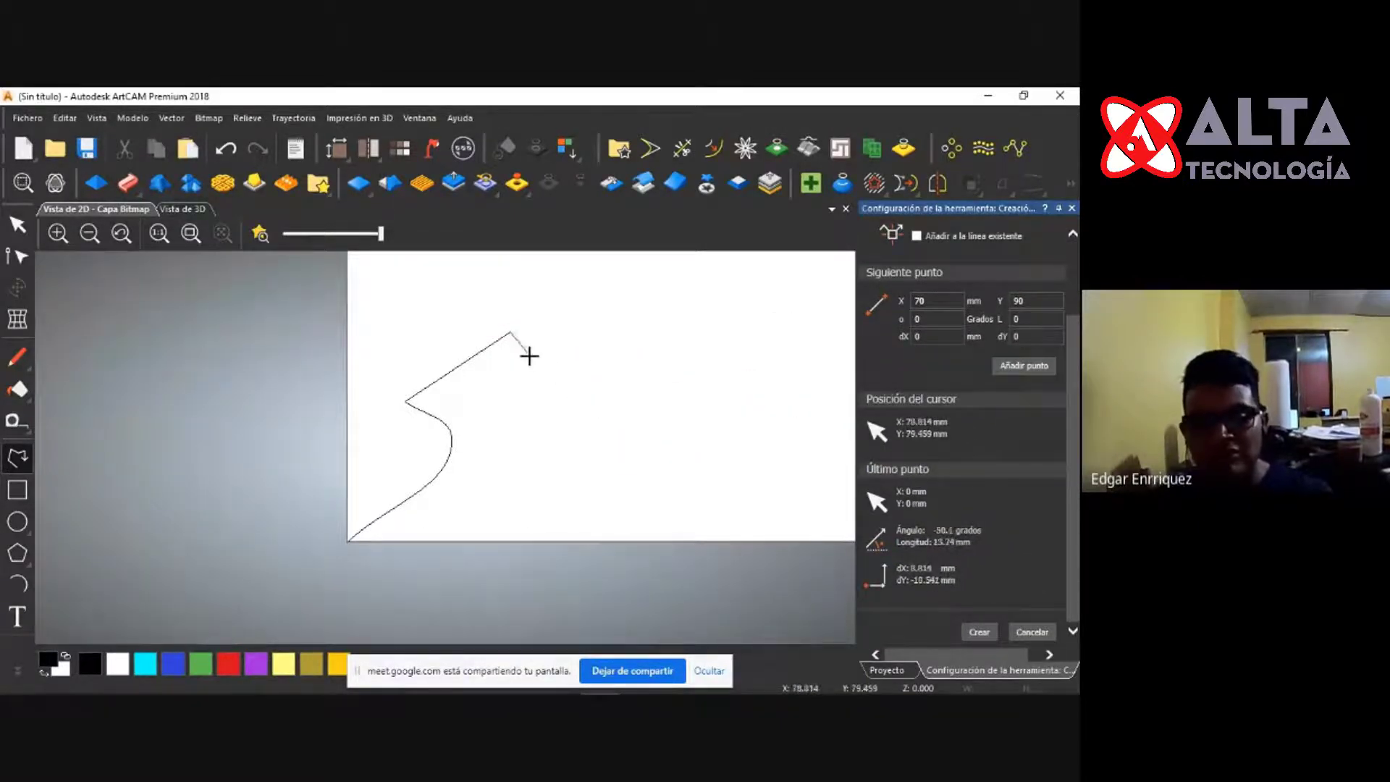
{"action": "left_click", "coordinate": [979, 632]}
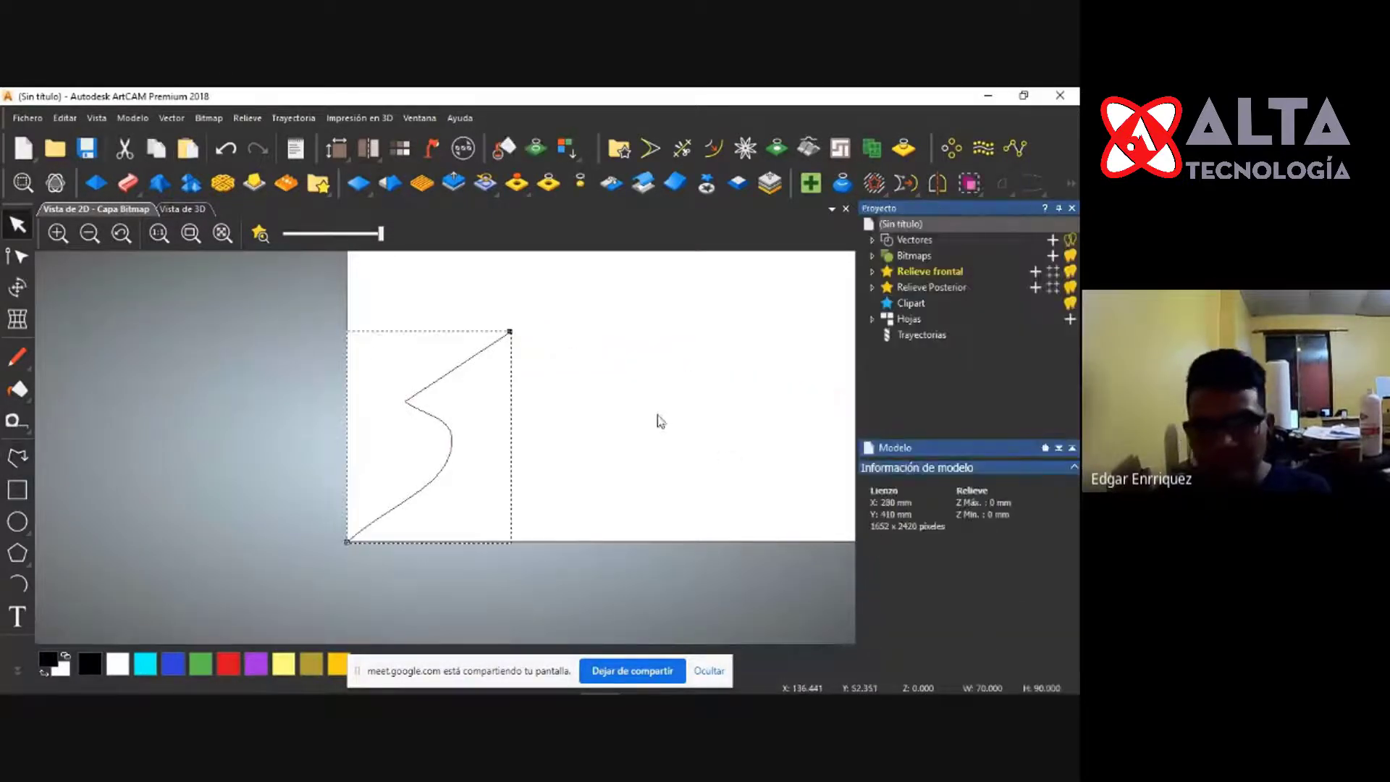
Move the polyline from the canvas's lower-left corner upward and to the right, into the lower middle of the canvas.
{"action": "scroll", "coordinate": [423, 492], "scroll_direction": "down", "scroll_amount": 3}
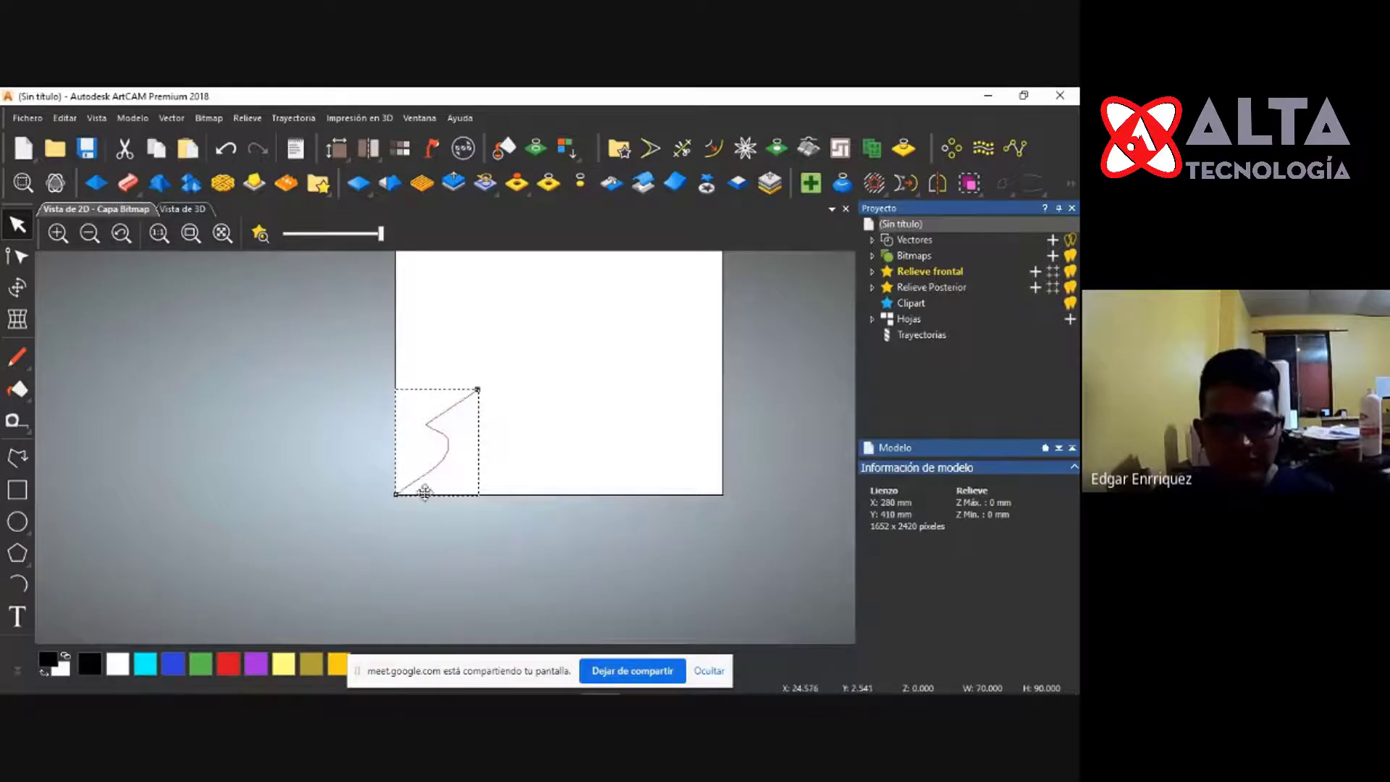
{"action": "scroll", "coordinate": [592, 373], "scroll_direction": "up", "scroll_amount": 3}
{"action": "scroll", "coordinate": [438, 446], "scroll_direction": "down", "scroll_amount": 3}
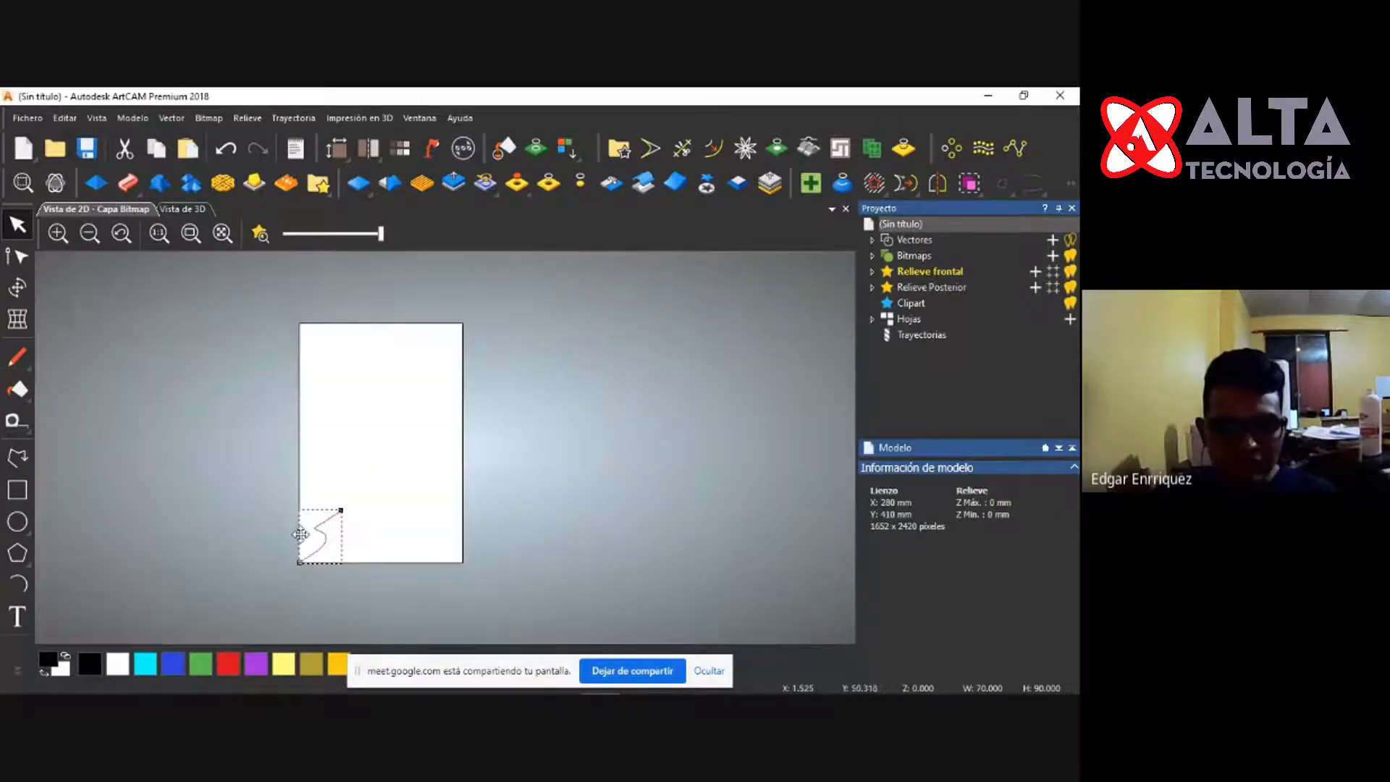
{"action": "scroll", "coordinate": [301, 534], "scroll_direction": "up", "scroll_amount": 2}
{"action": "scroll", "coordinate": [336, 532], "scroll_direction": "up", "scroll_amount": 2}
{"action": "left_click_drag", "start_coordinate": [336, 564], "coordinate": [439, 411]}
{"action": "scroll", "coordinate": [408, 461], "scroll_direction": "down", "scroll_amount": 2}
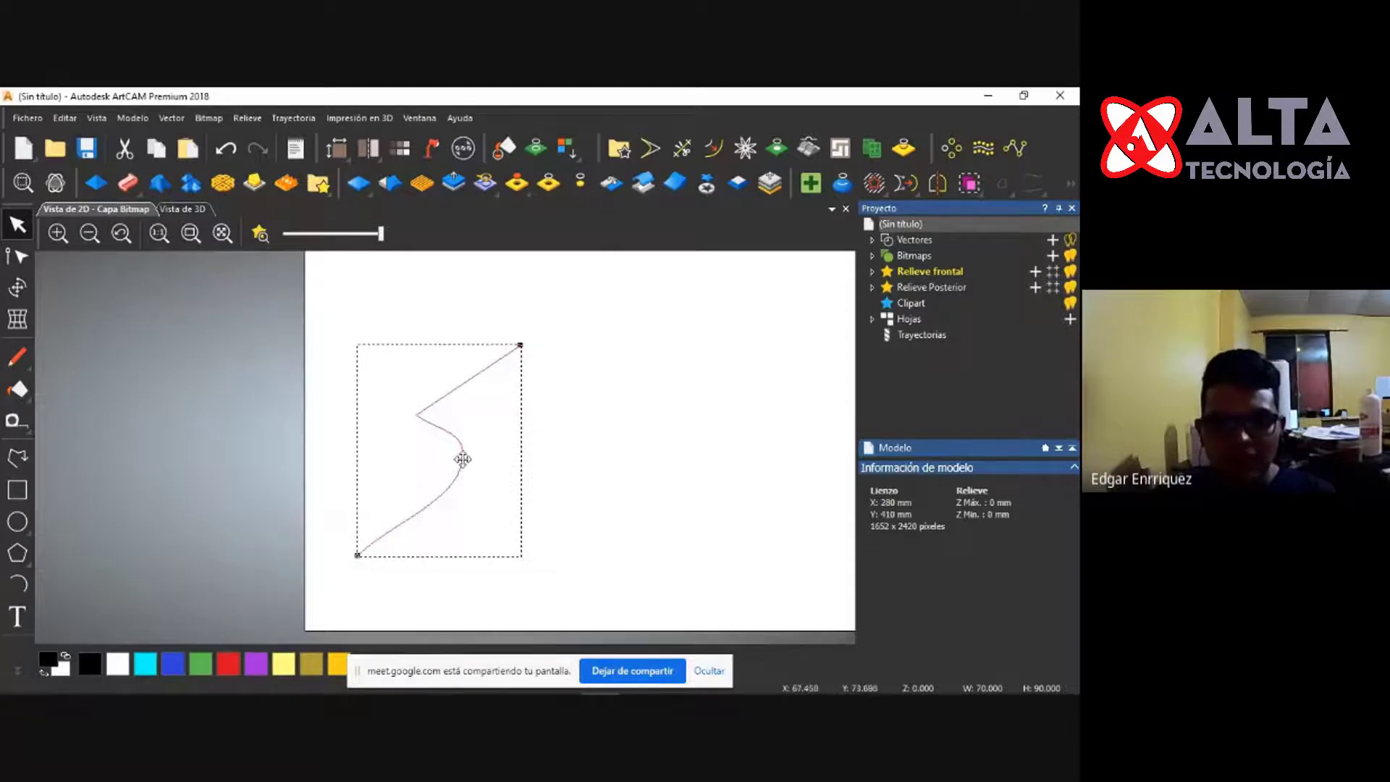
{"action": "left_click_drag", "start_coordinate": [581, 456], "coordinate": [647, 435]}
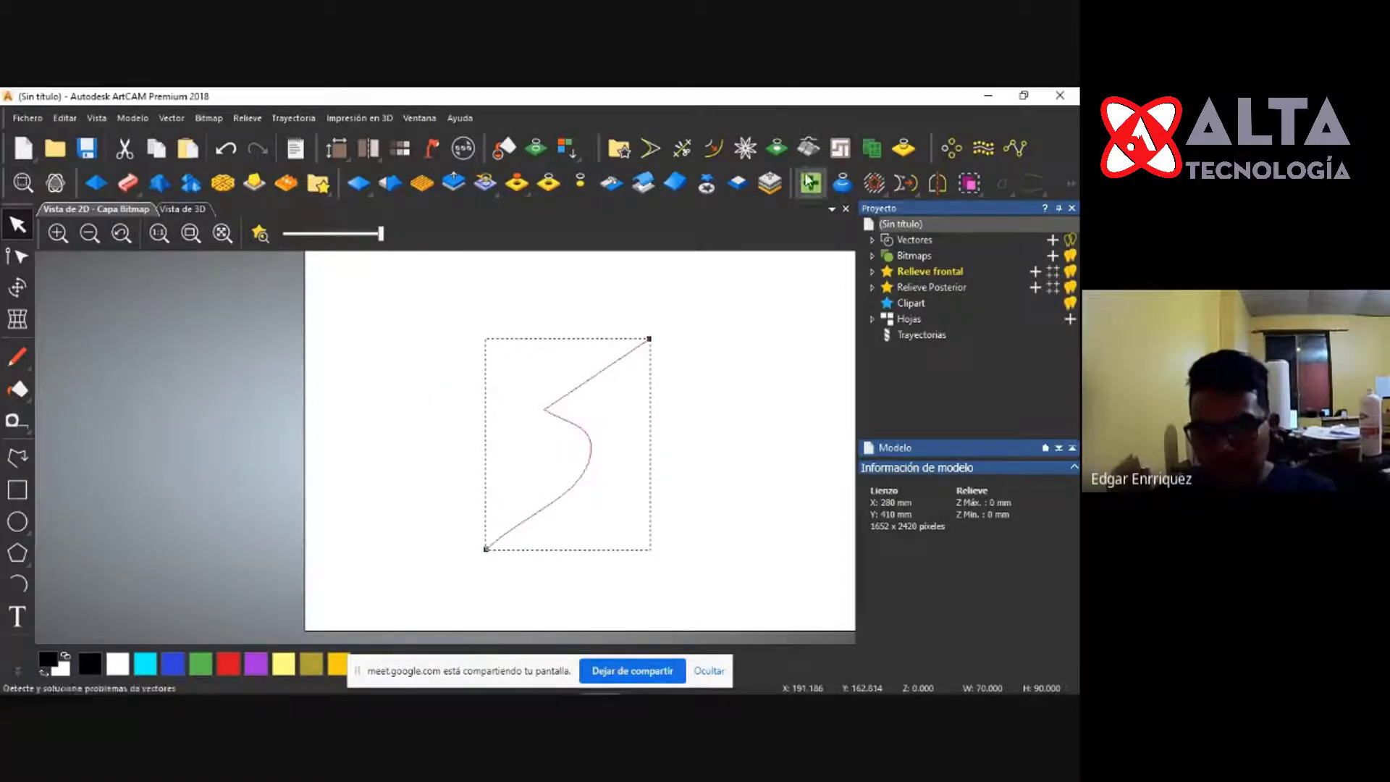
Mirror the polyline horizontally to its left side without copying the original, and select the mirrored polyline.
{"action": "left_click", "coordinate": [938, 184]}
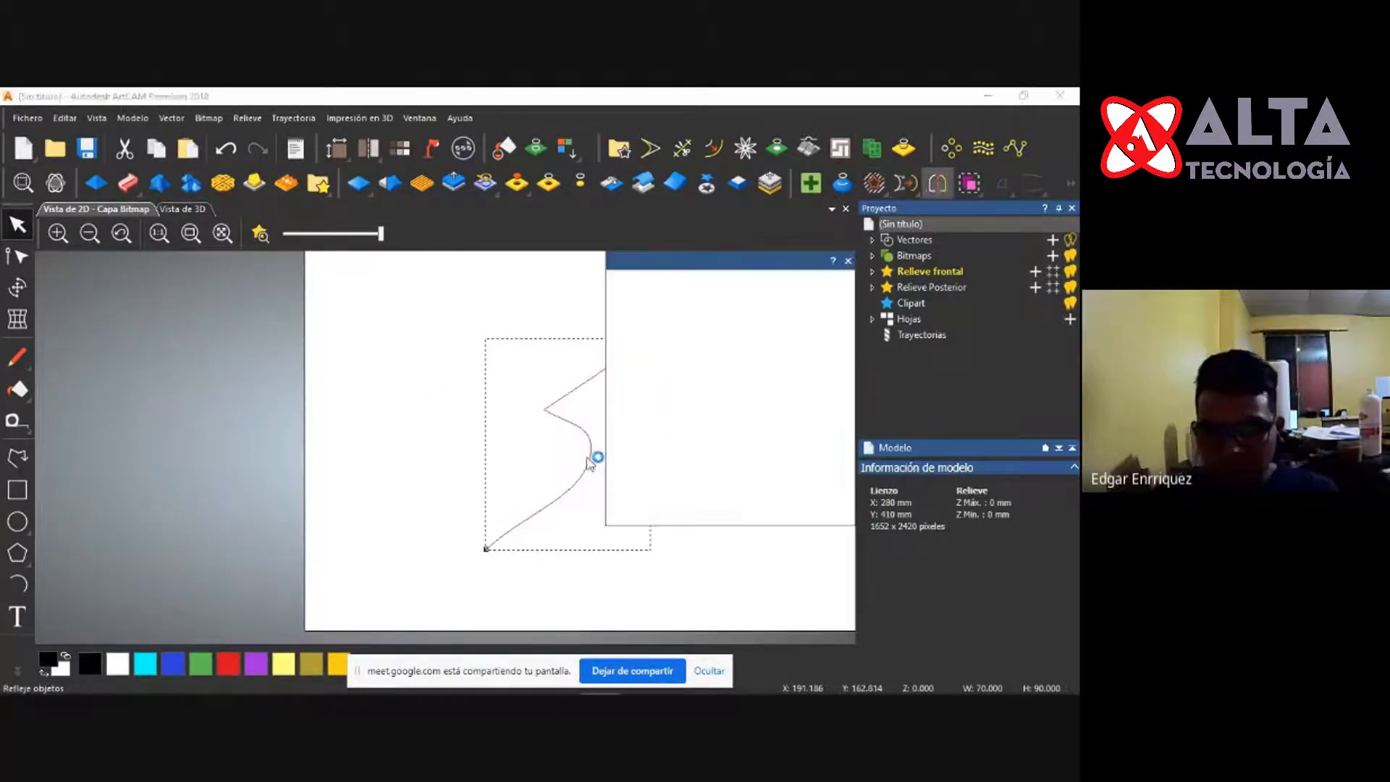
{"action": "left_click", "coordinate": [758, 330]}
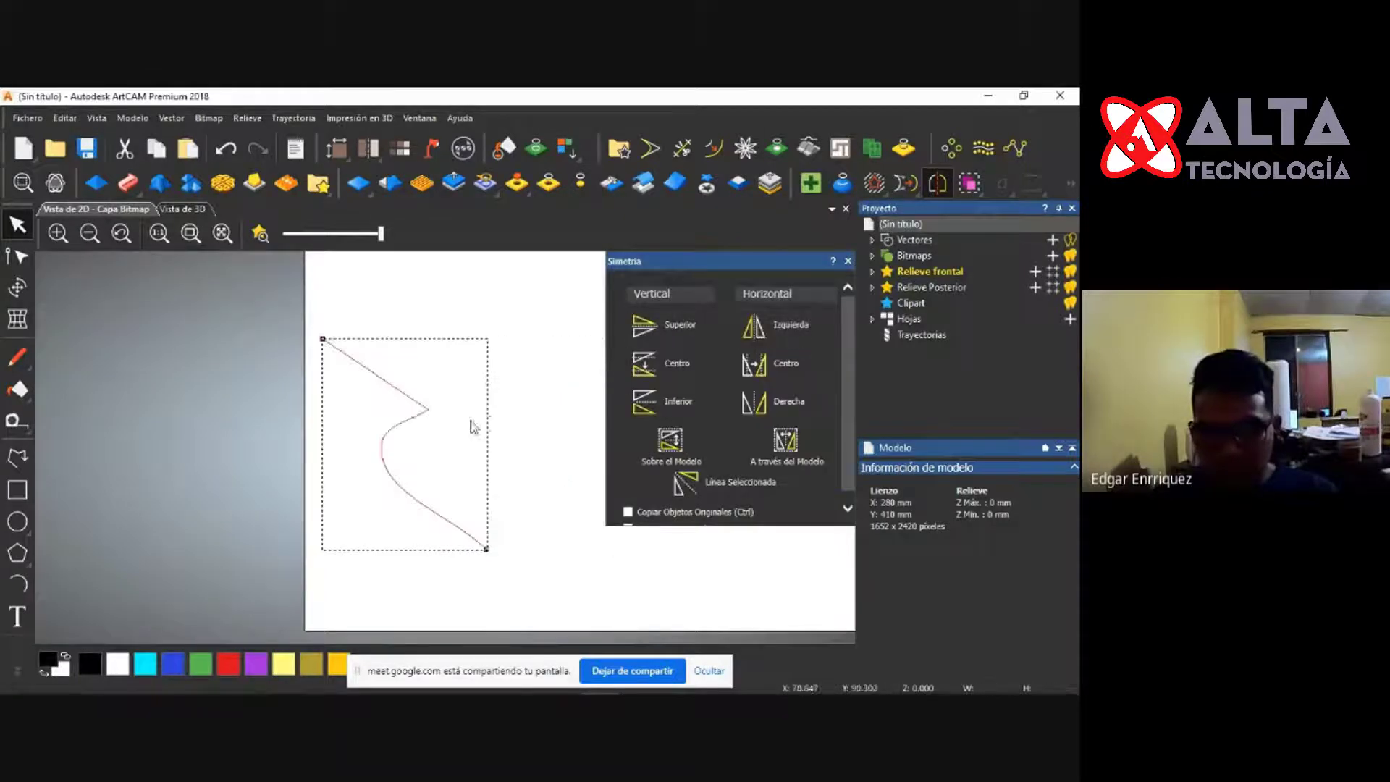
{"action": "left_click", "coordinate": [539, 402]}
{"action": "left_click", "coordinate": [848, 262]}
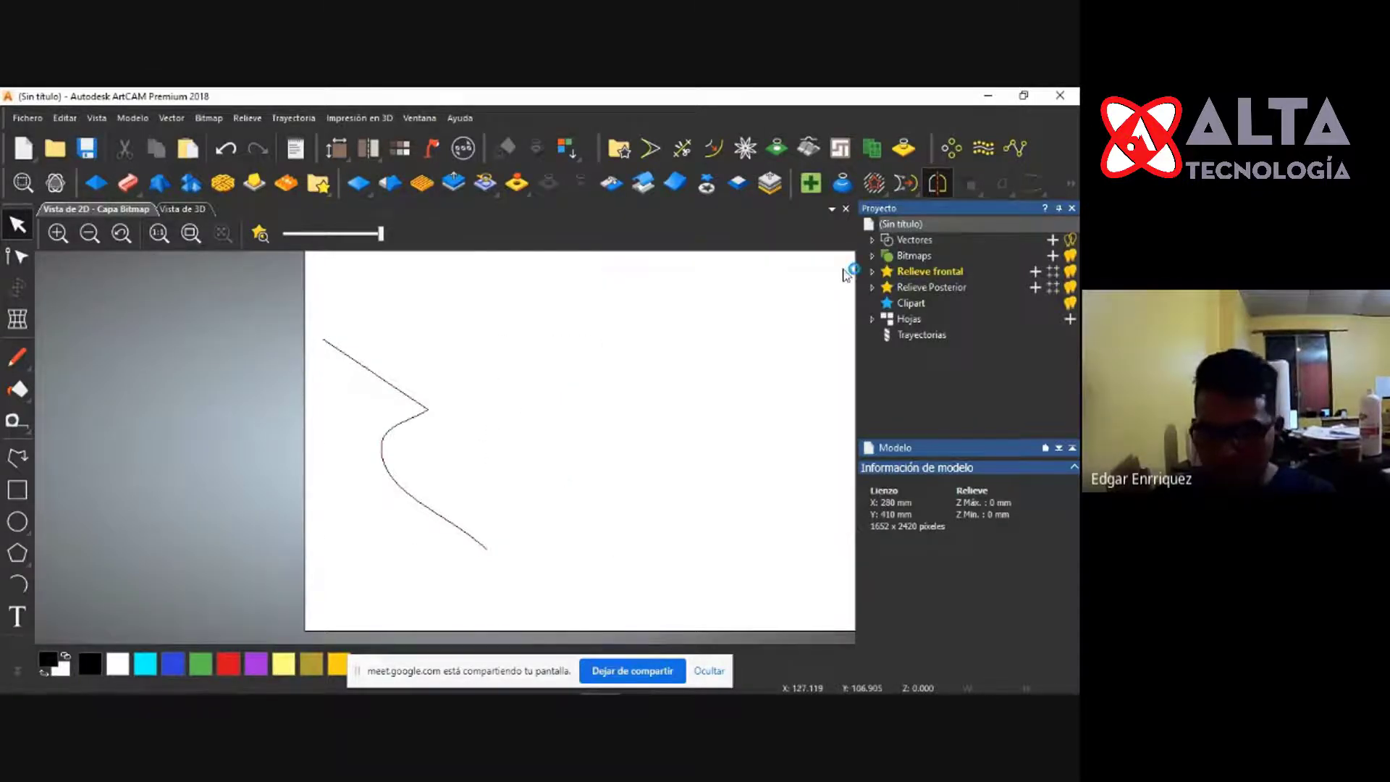
{"action": "left_click", "coordinate": [417, 412]}
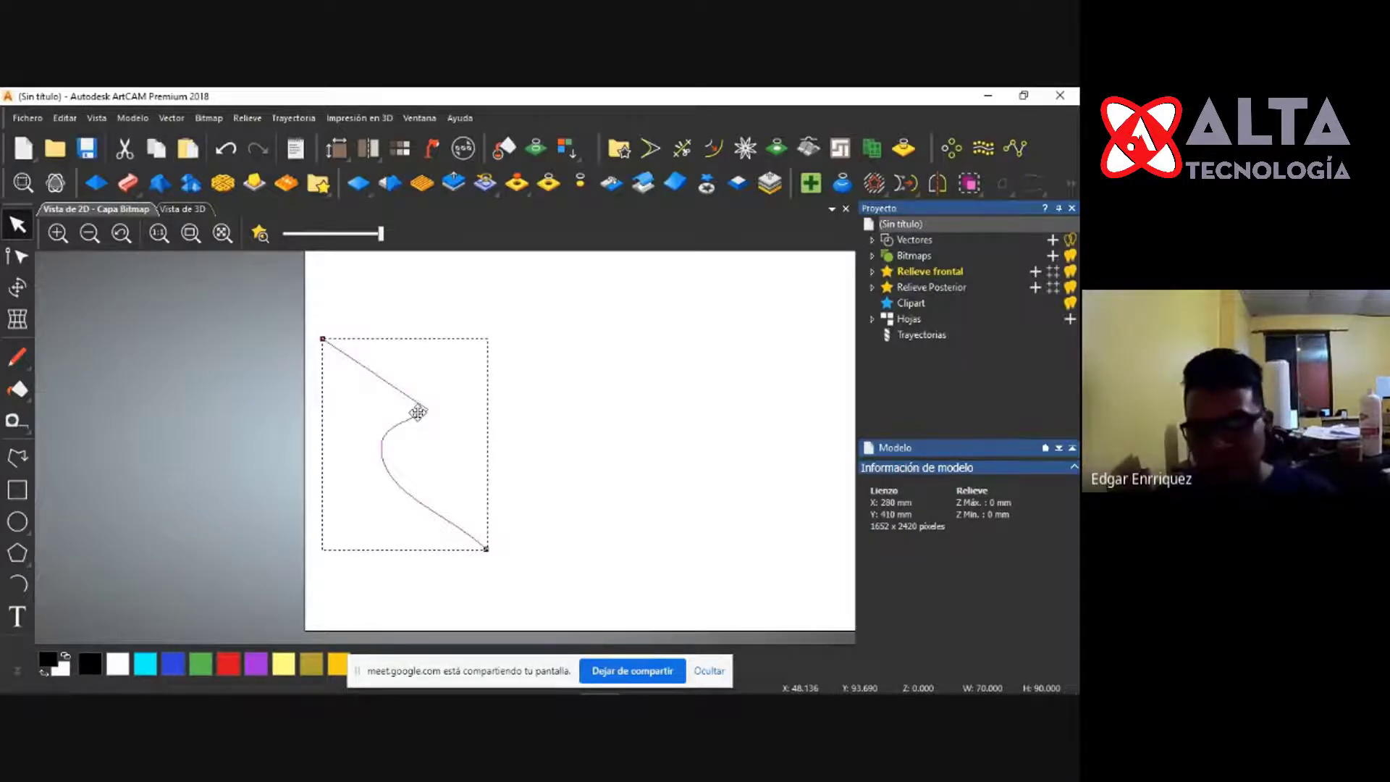
Delete the selected polyline and draw a rectangle about 225 by 325 mm within the canvas.
{"action": "key", "text": "Delete"}
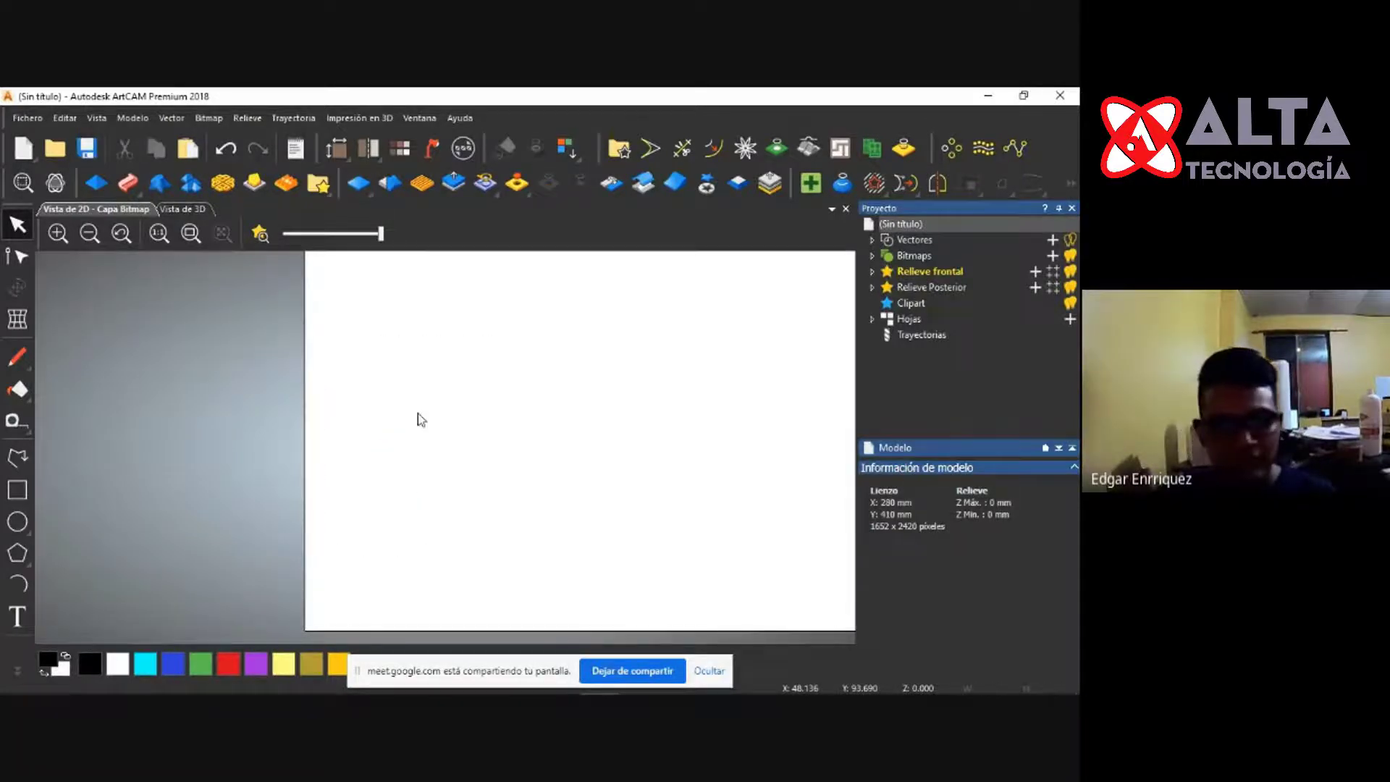
{"action": "left_click", "coordinate": [22, 492]}
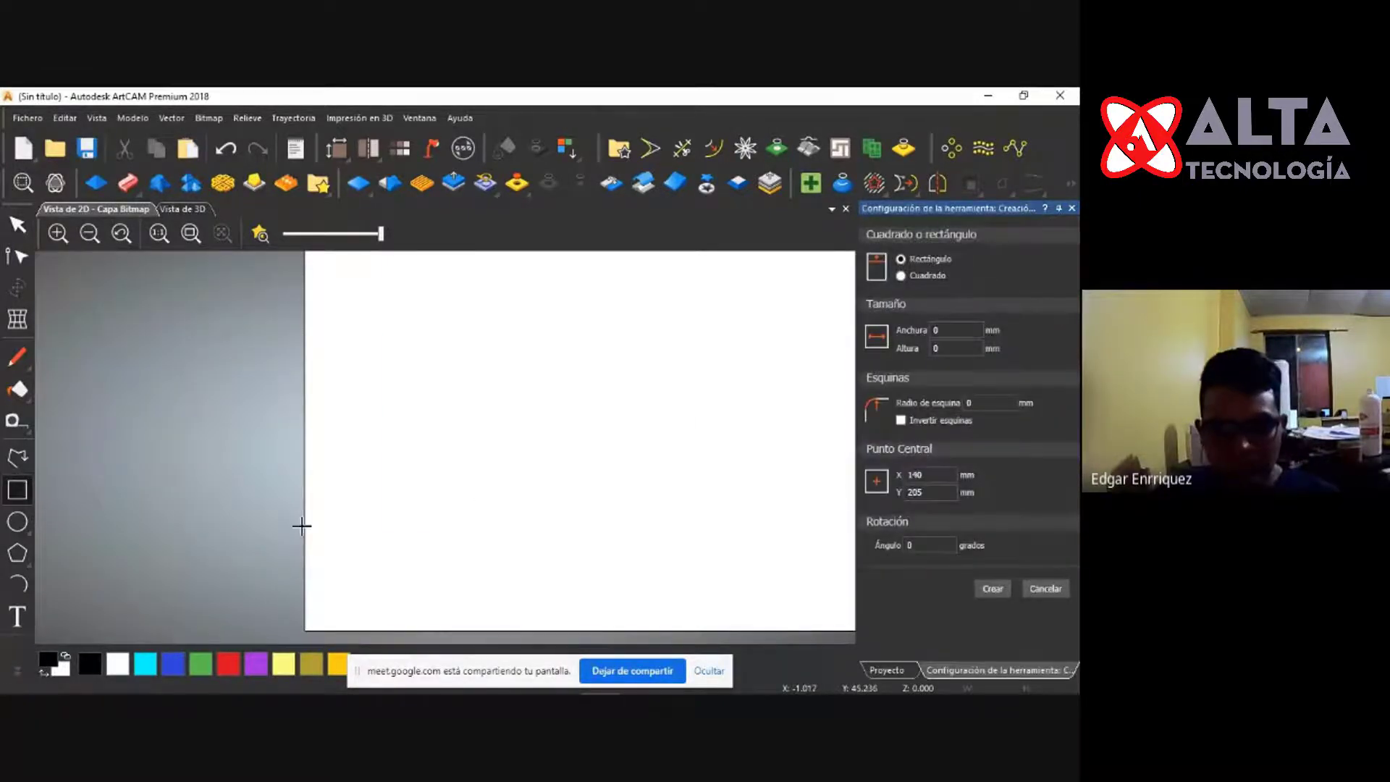
{"action": "scroll", "coordinate": [297, 536], "scroll_direction": "down", "scroll_amount": 2}
{"action": "scroll", "coordinate": [480, 419], "scroll_direction": "down", "scroll_amount": 1}
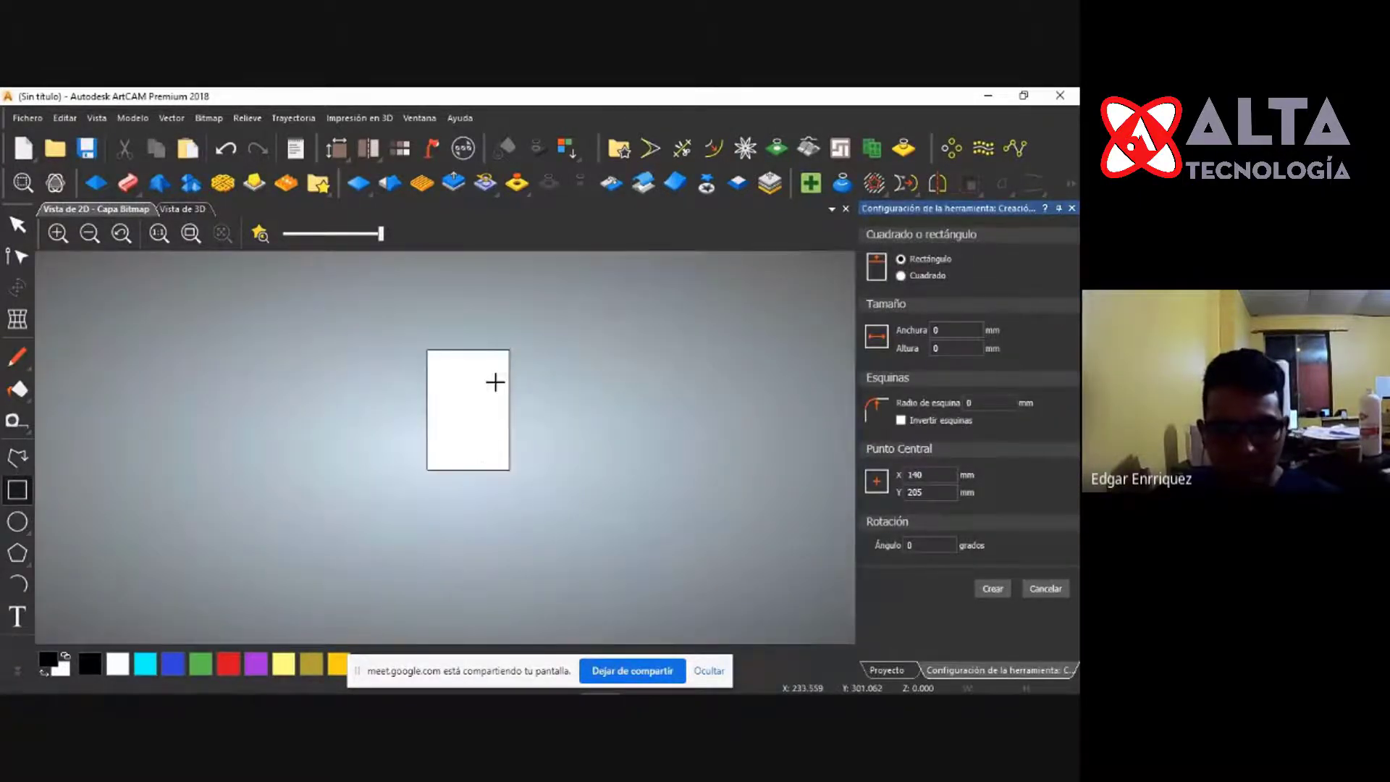
{"action": "scroll", "coordinate": [462, 391], "scroll_direction": "up", "scroll_amount": 2}
{"action": "scroll", "coordinate": [341, 406], "scroll_direction": "down", "scroll_amount": 1}
{"action": "left_click_drag", "start_coordinate": [351, 371], "coordinate": [482, 560]}
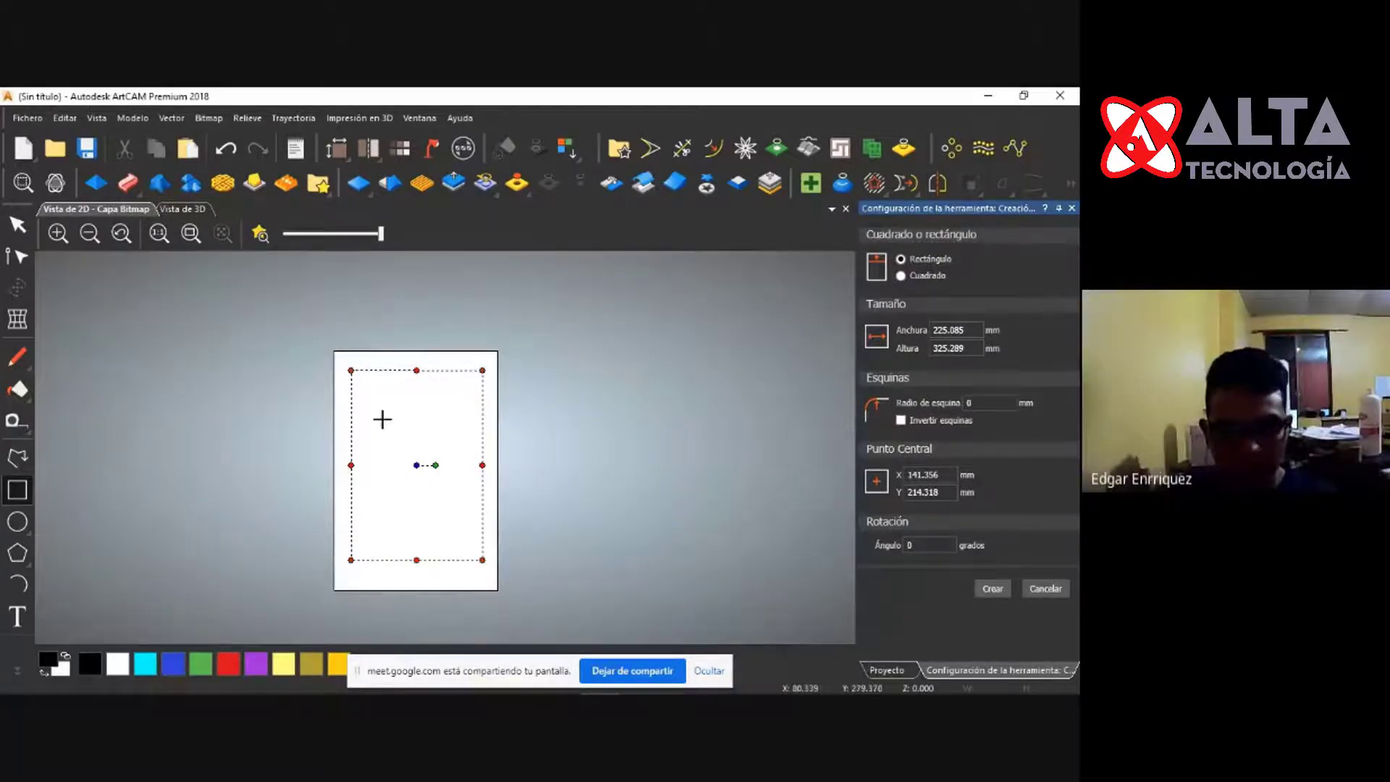
Switch the drawn shape from rectangle to square, and back to rectangle.
{"action": "scroll", "coordinate": [361, 389], "scroll_direction": "up", "scroll_amount": 2}
{"action": "scroll", "coordinate": [537, 601], "scroll_direction": "down", "scroll_amount": 2}
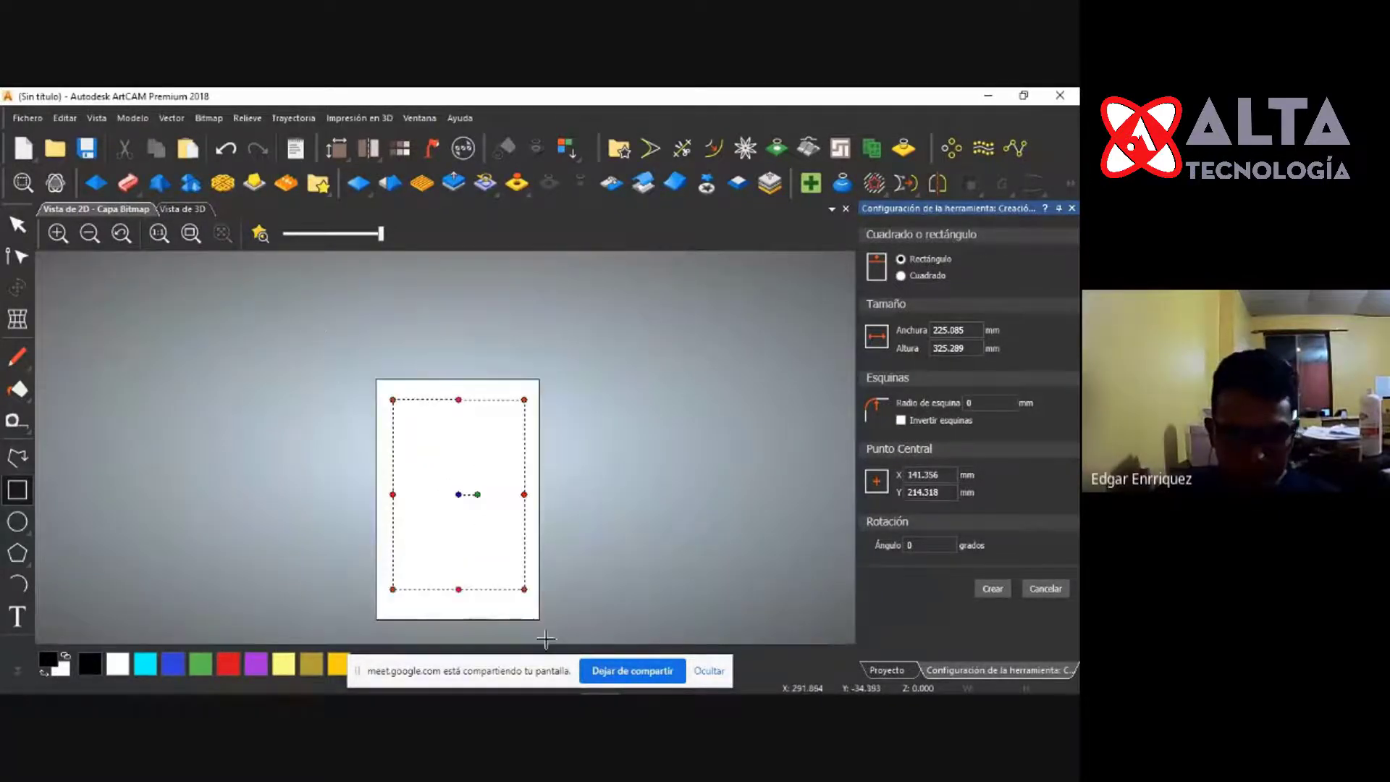
{"action": "scroll", "coordinate": [539, 619], "scroll_direction": "up", "scroll_amount": 2}
{"action": "scroll", "coordinate": [359, 616], "scroll_direction": "down", "scroll_amount": 2}
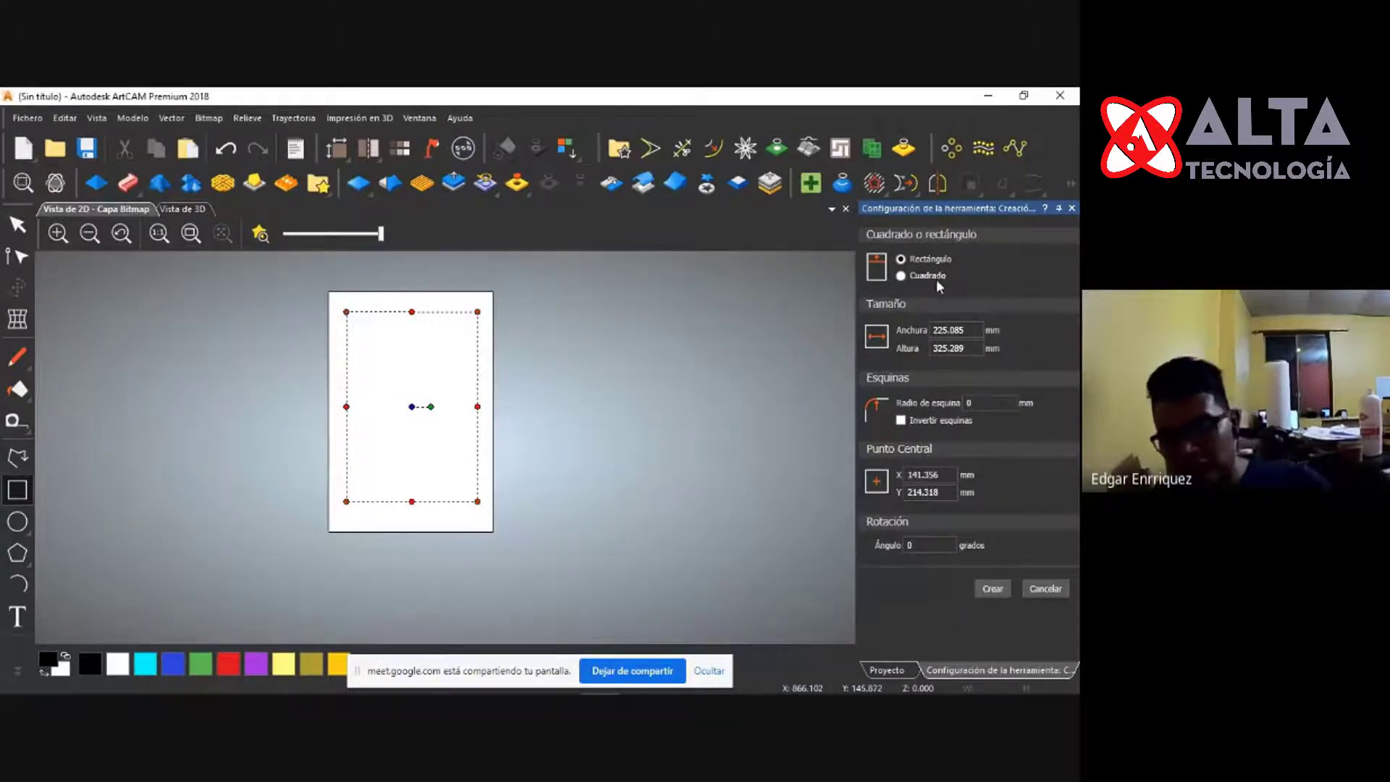
{"action": "left_click", "coordinate": [901, 275]}
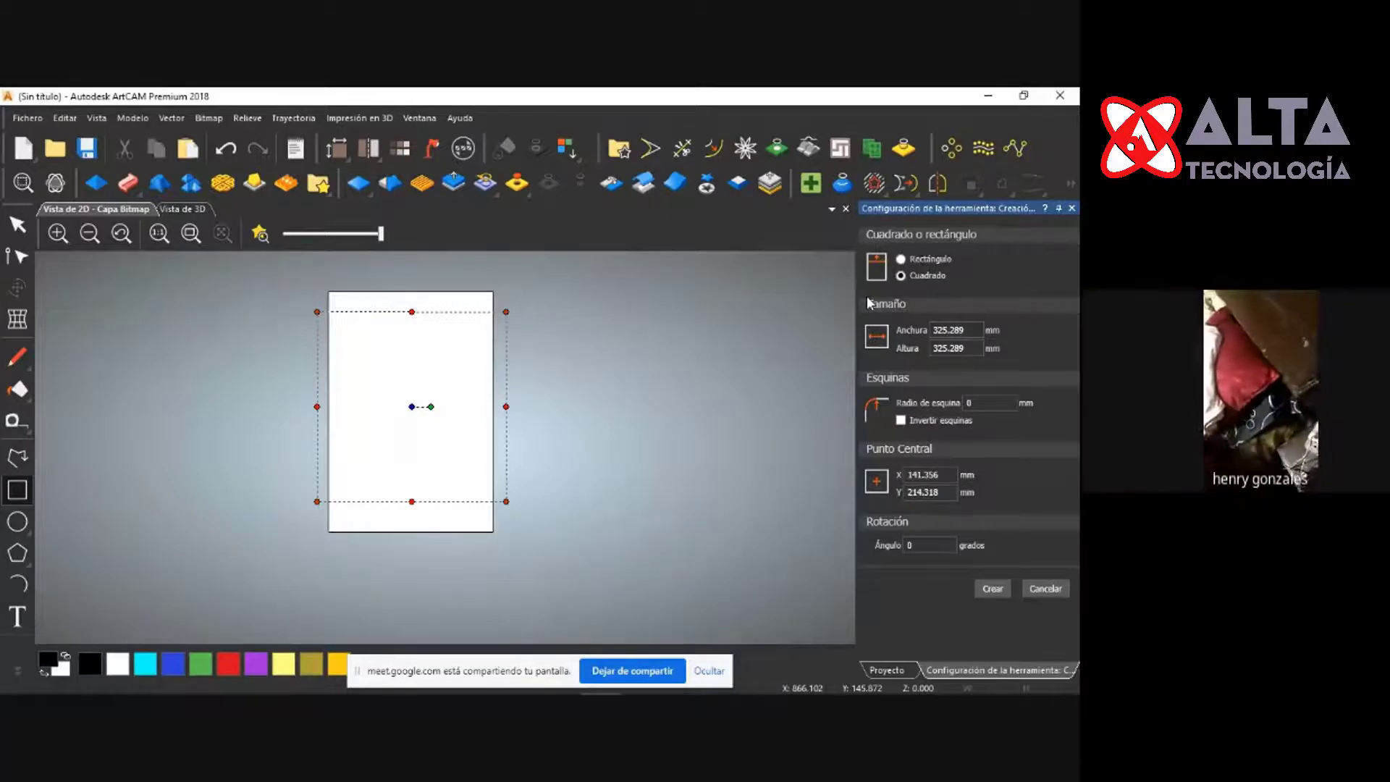
{"action": "left_click", "coordinate": [901, 259]}
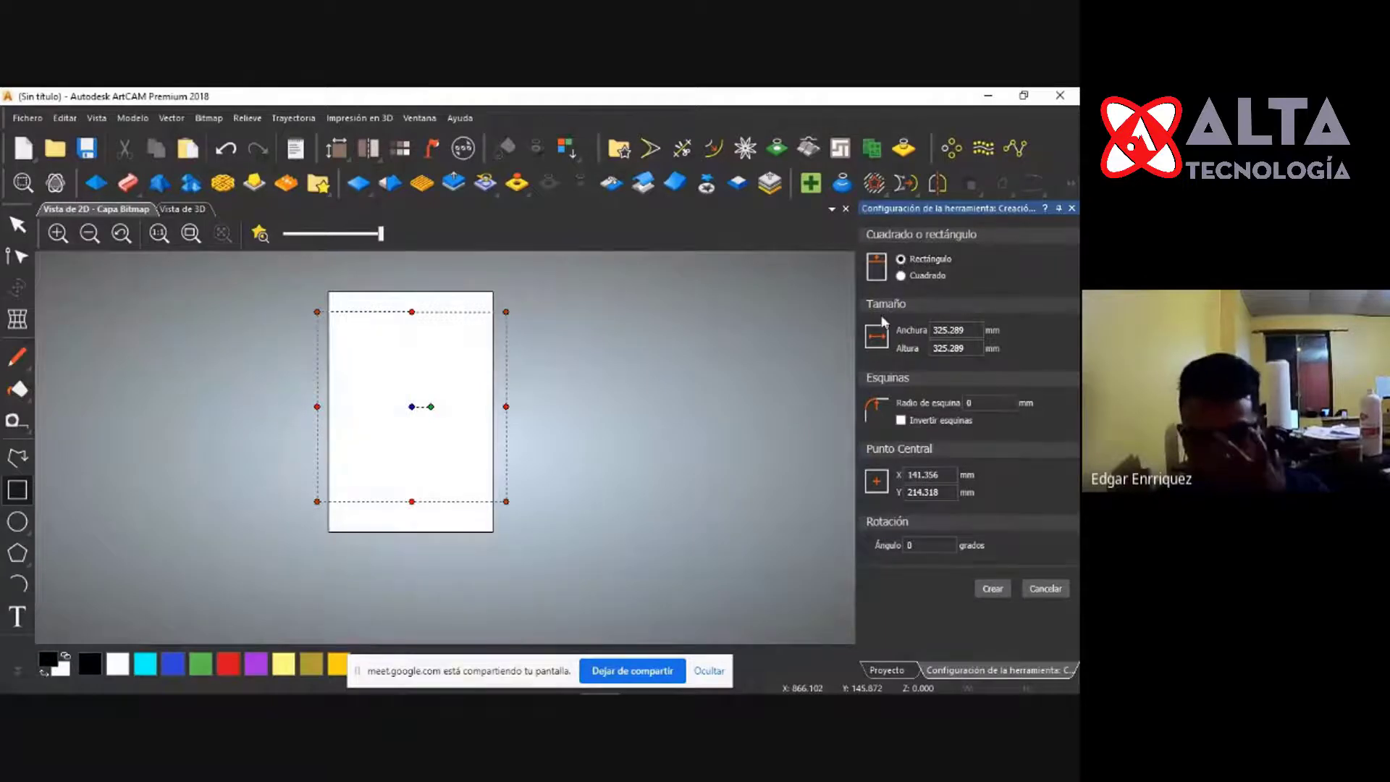
Switch to the Photos app to examine the wooden cutting board picture, and return to ArtCAM.
{"action": "left_click", "coordinate": [942, 329]}
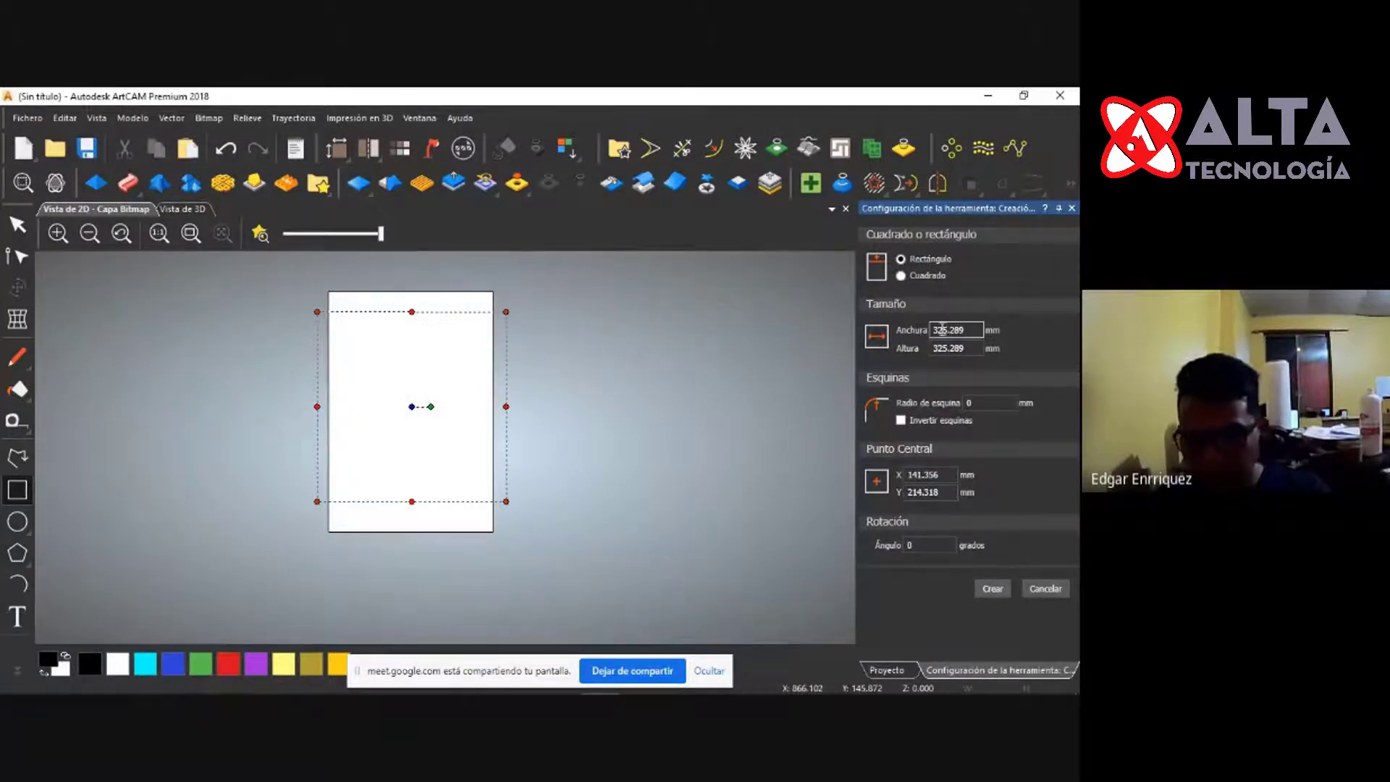
{"action": "left_click_drag", "start_coordinate": [974, 331], "coordinate": [924, 331]}
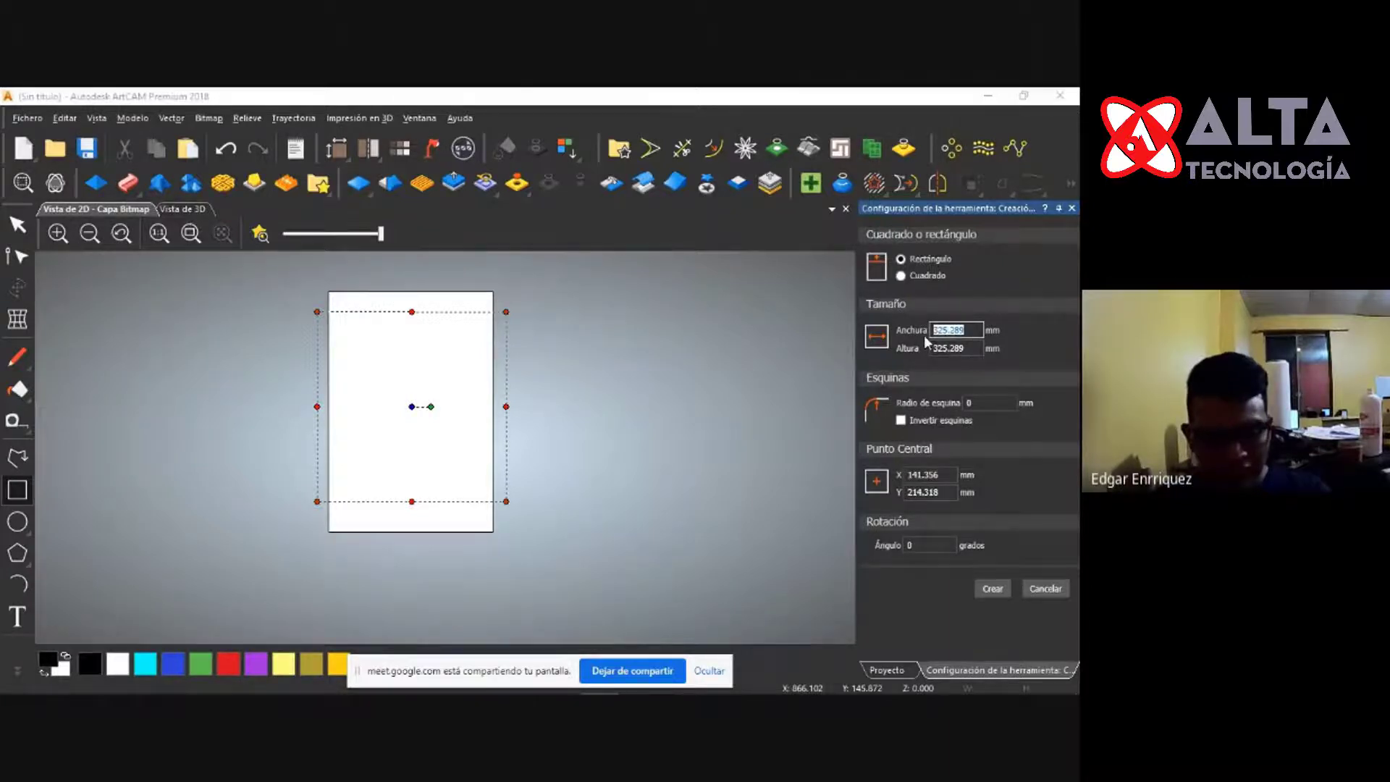
{"action": "key", "text": "alt+Tab"}
{"action": "key", "text": "alt+Tab"}
{"action": "key", "text": "alt+Tab"}
{"action": "key", "text": "alt+Tab"}
{"action": "key", "text": "alt+Tab"}
{"action": "key", "text": "alt+Tab"}
{"action": "key", "text": "alt+Tab"}
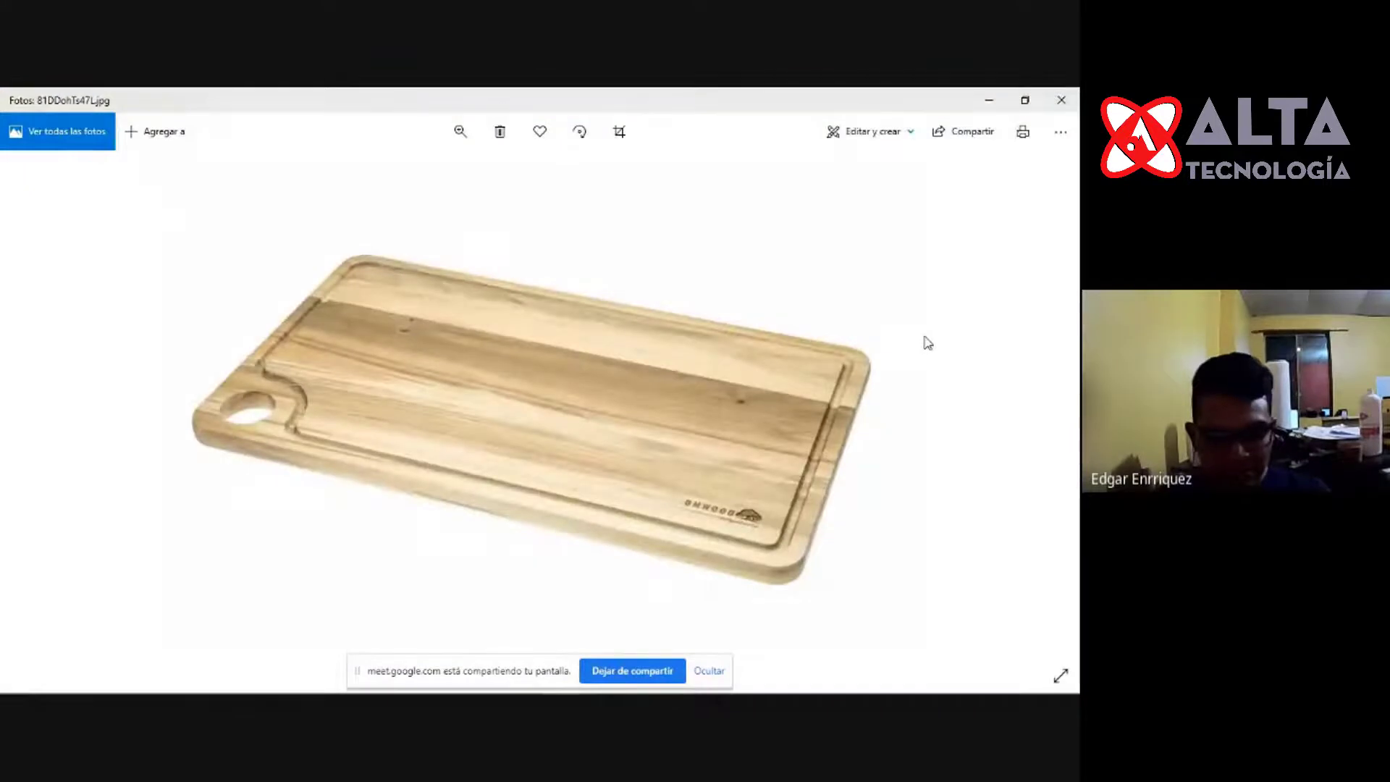
{"action": "key", "text": "alt+Tab"}
{"action": "key", "text": "alt+Tab"}
{"action": "key", "text": "alt+Tab"}
{"action": "key", "text": "alt+Tab"}
{"action": "key", "text": "alt+Tab"}
{"action": "key", "text": "alt+Tab"}
{"action": "key", "text": "alt+Tab"}
{"action": "key", "text": "alt+Tab"}
{"action": "key", "text": "alt+Tab"}
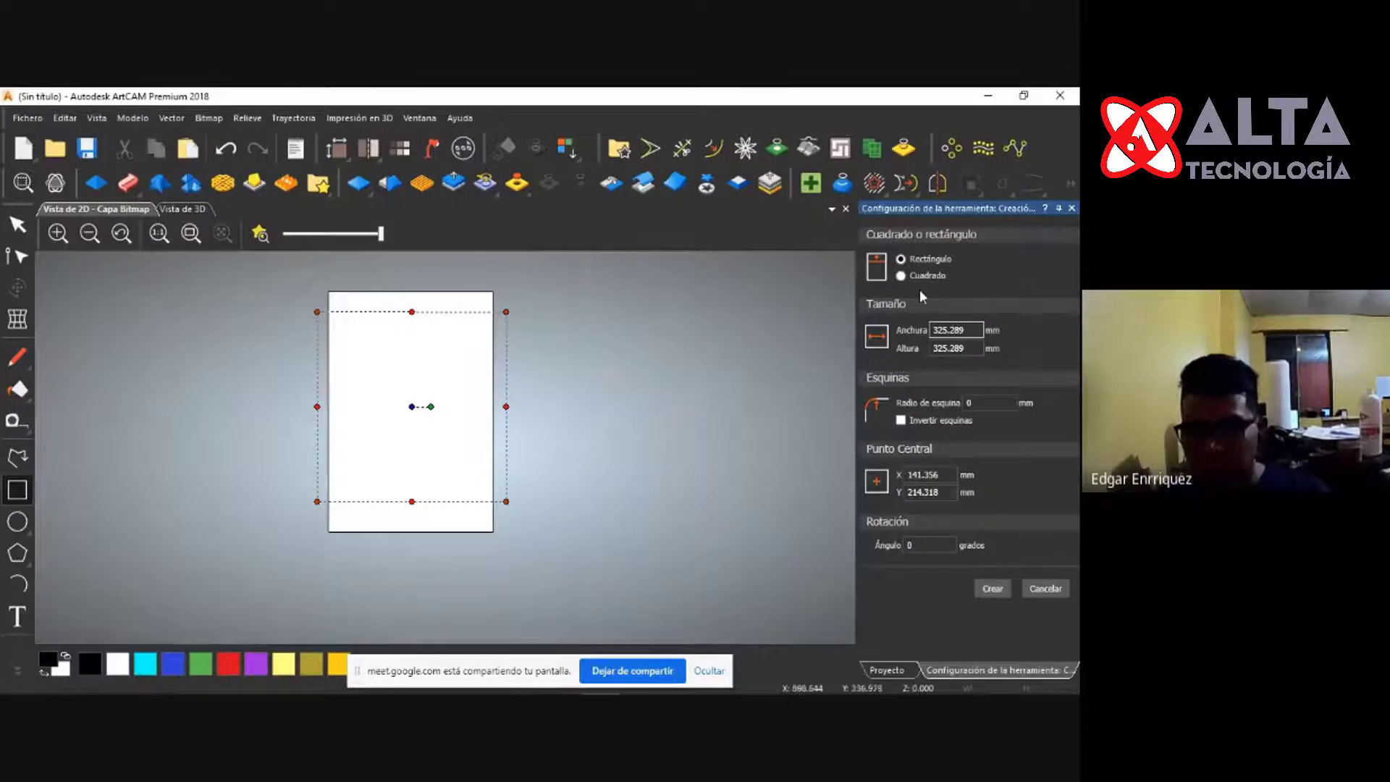
Set the rectangle's width to 220 mm and its height to 350 mm.
{"action": "double_click", "coordinate": [969, 330]}
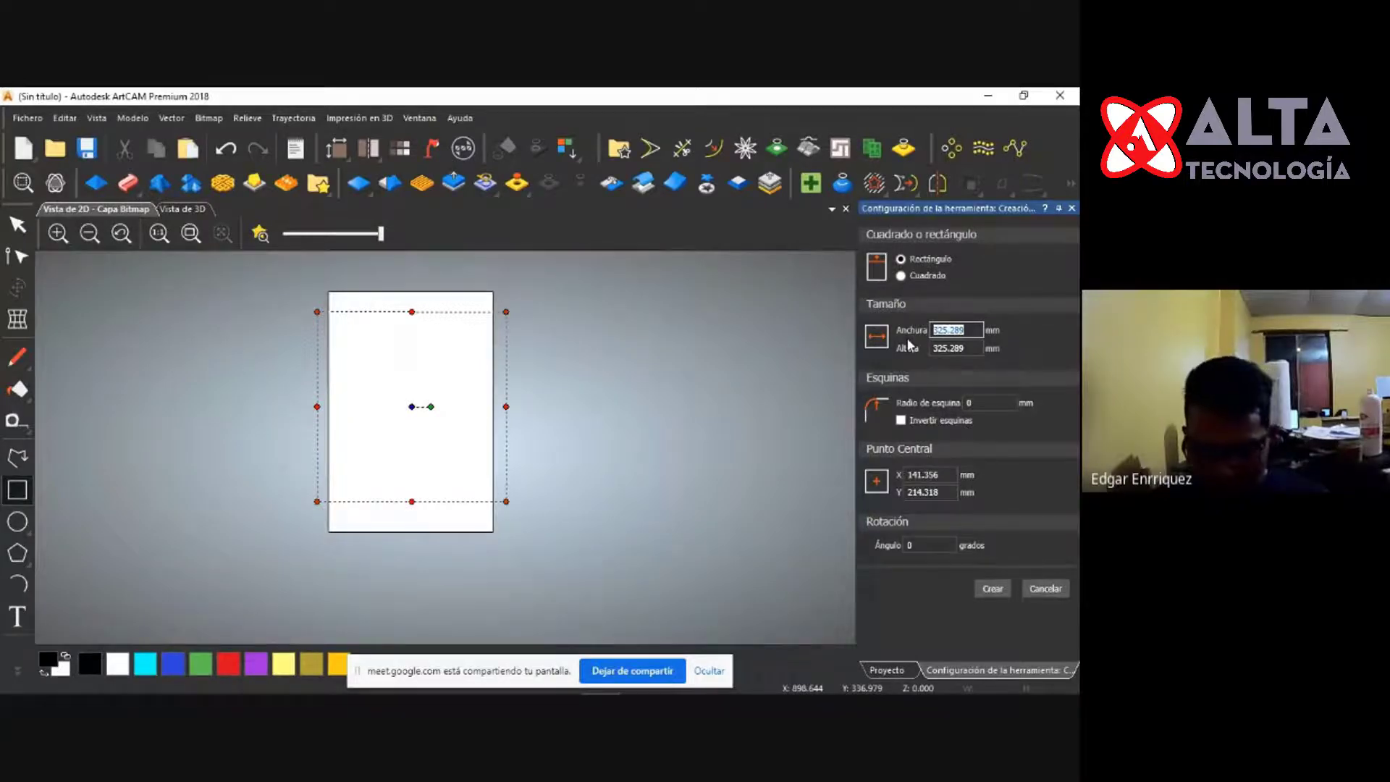
{"action": "type", "text": "200"}
{"action": "key", "text": "BackSpace"}
{"action": "key", "text": "BackSpace"}
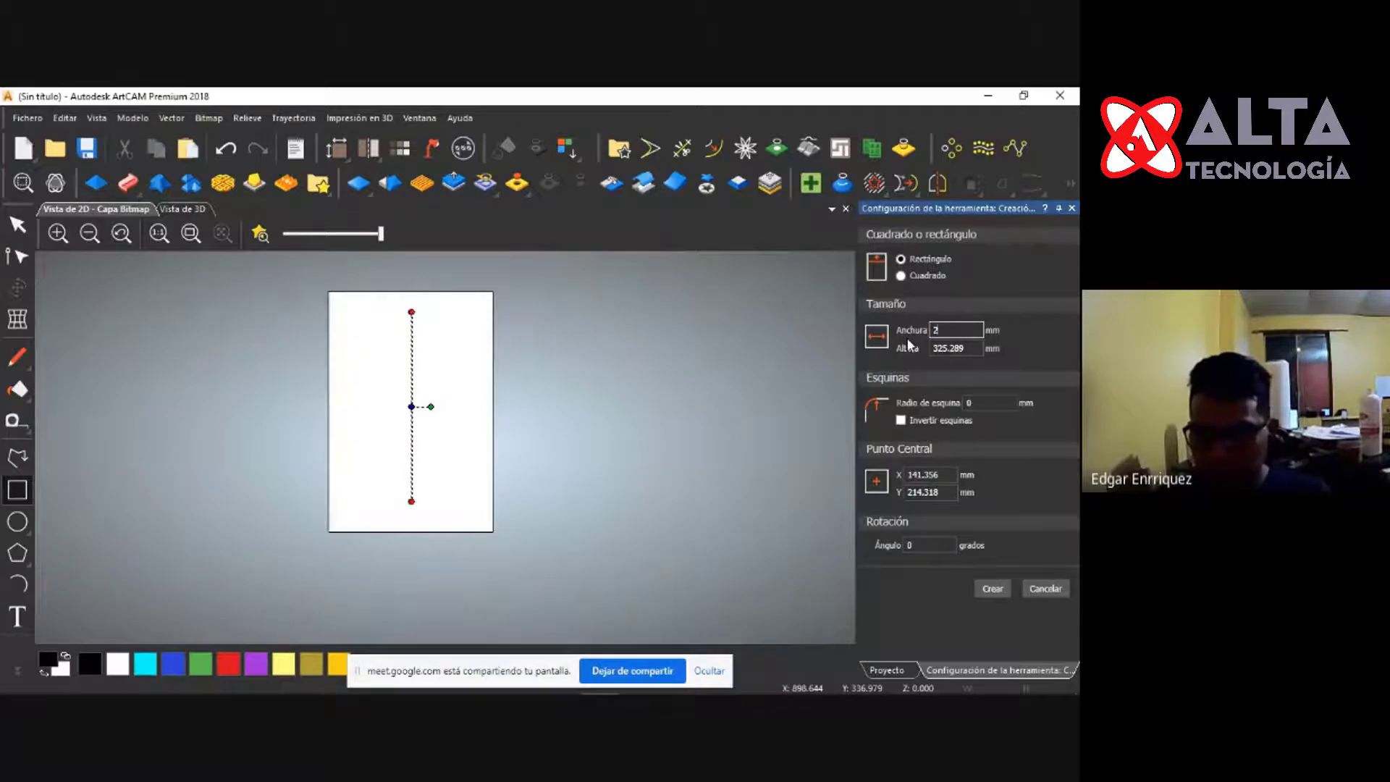
{"action": "type", "text": "20"}
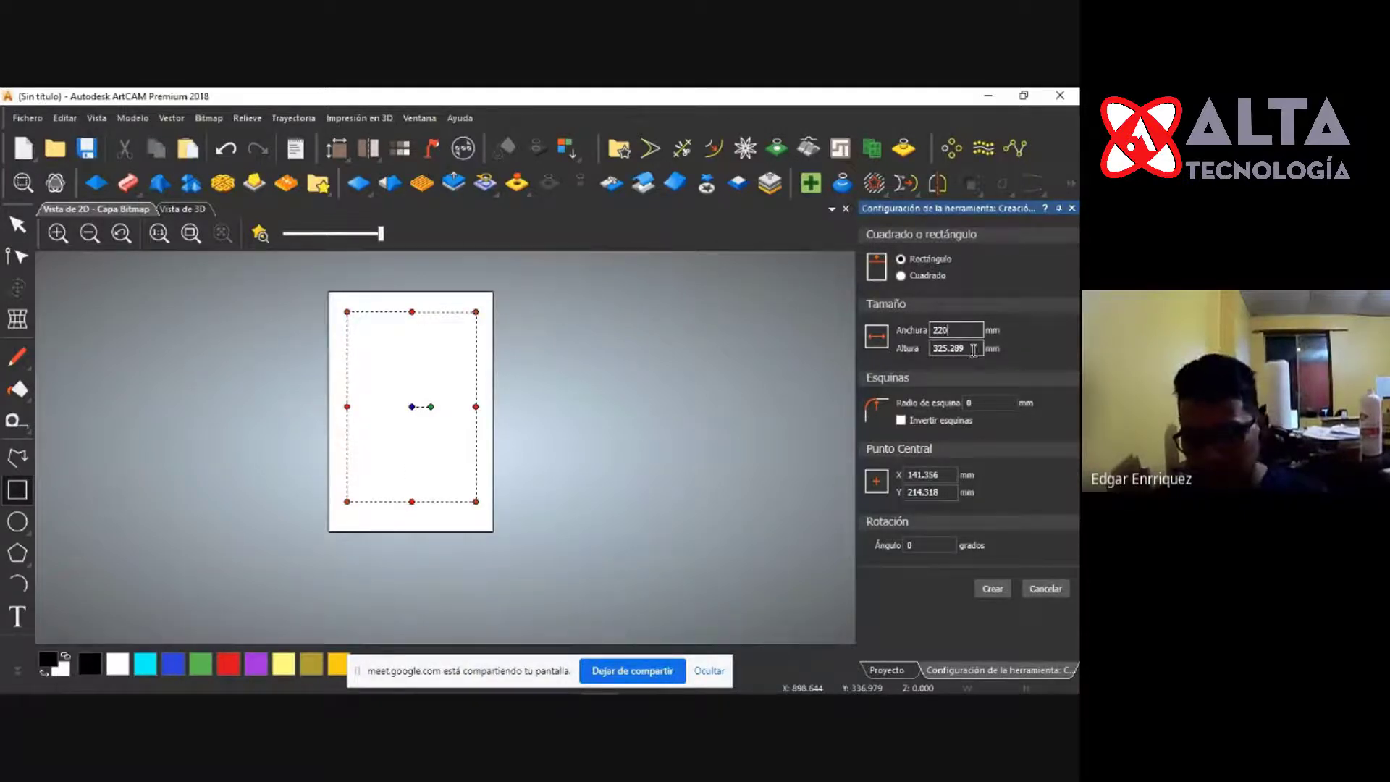
{"action": "double_click", "coordinate": [941, 349]}
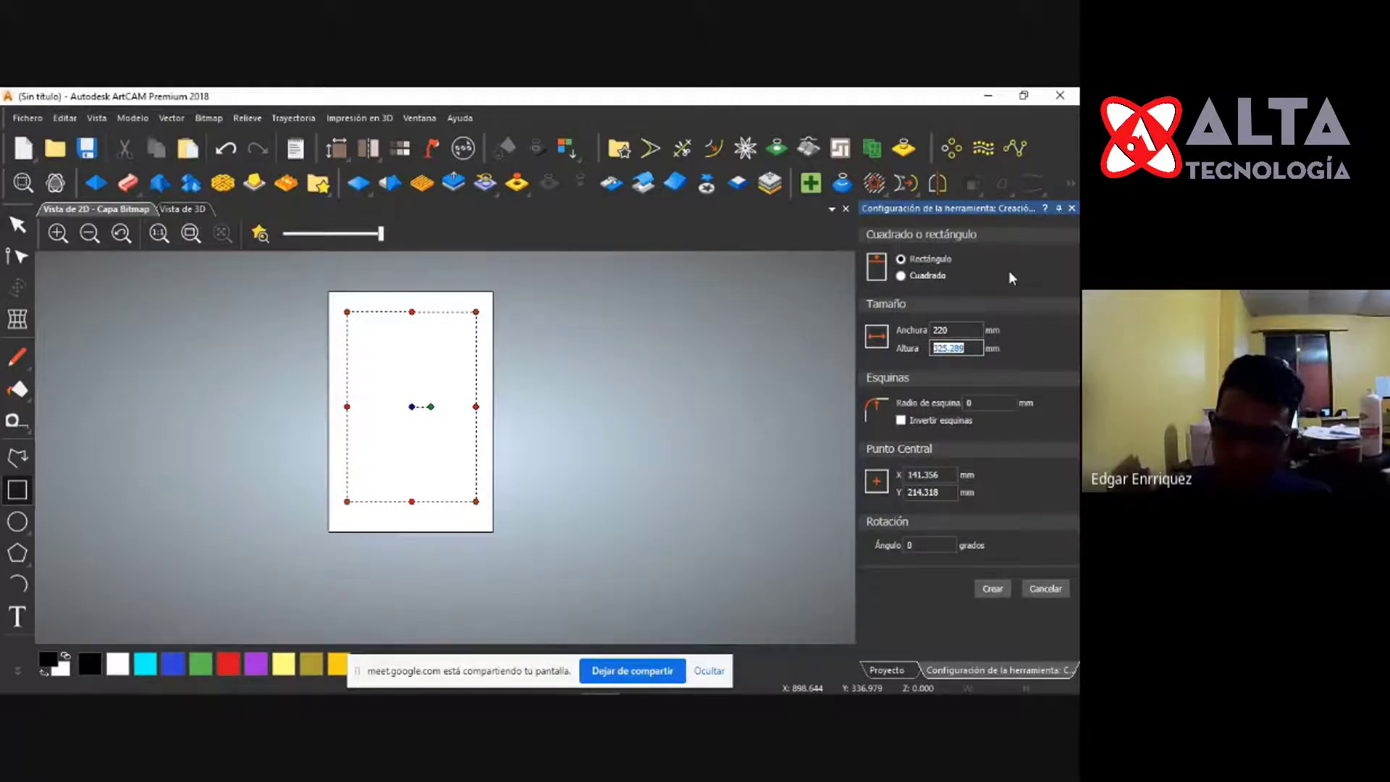
{"action": "type", "text": "350"}
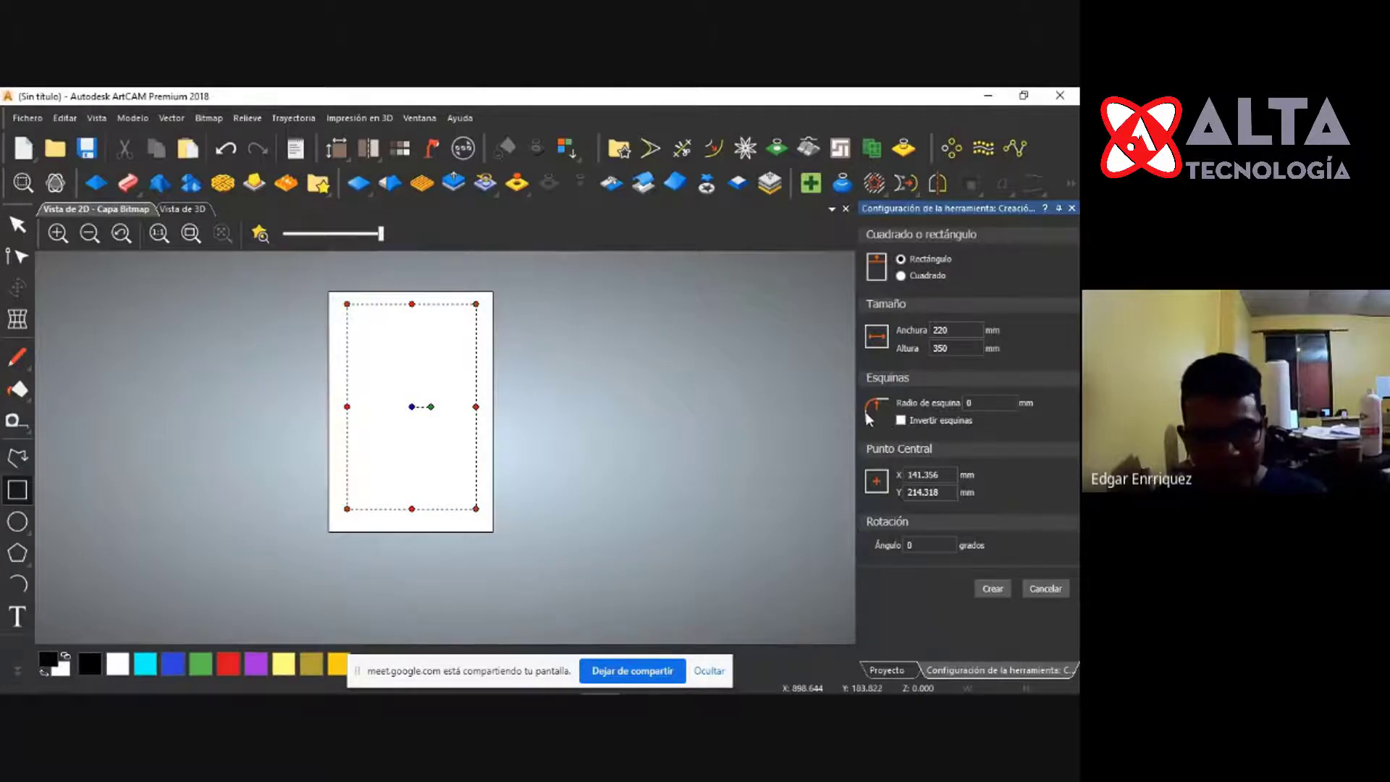
Examine the cutting board's corners in the Photos app as a reference for the rectangle, and return to ArtCAM.
{"action": "key", "text": "alt+Tab"}
{"action": "key", "text": "alt+Tab"}
{"action": "key", "text": "alt+Tab"}
{"action": "key", "text": "alt+Tab"}
{"action": "key", "text": "alt+Tab"}
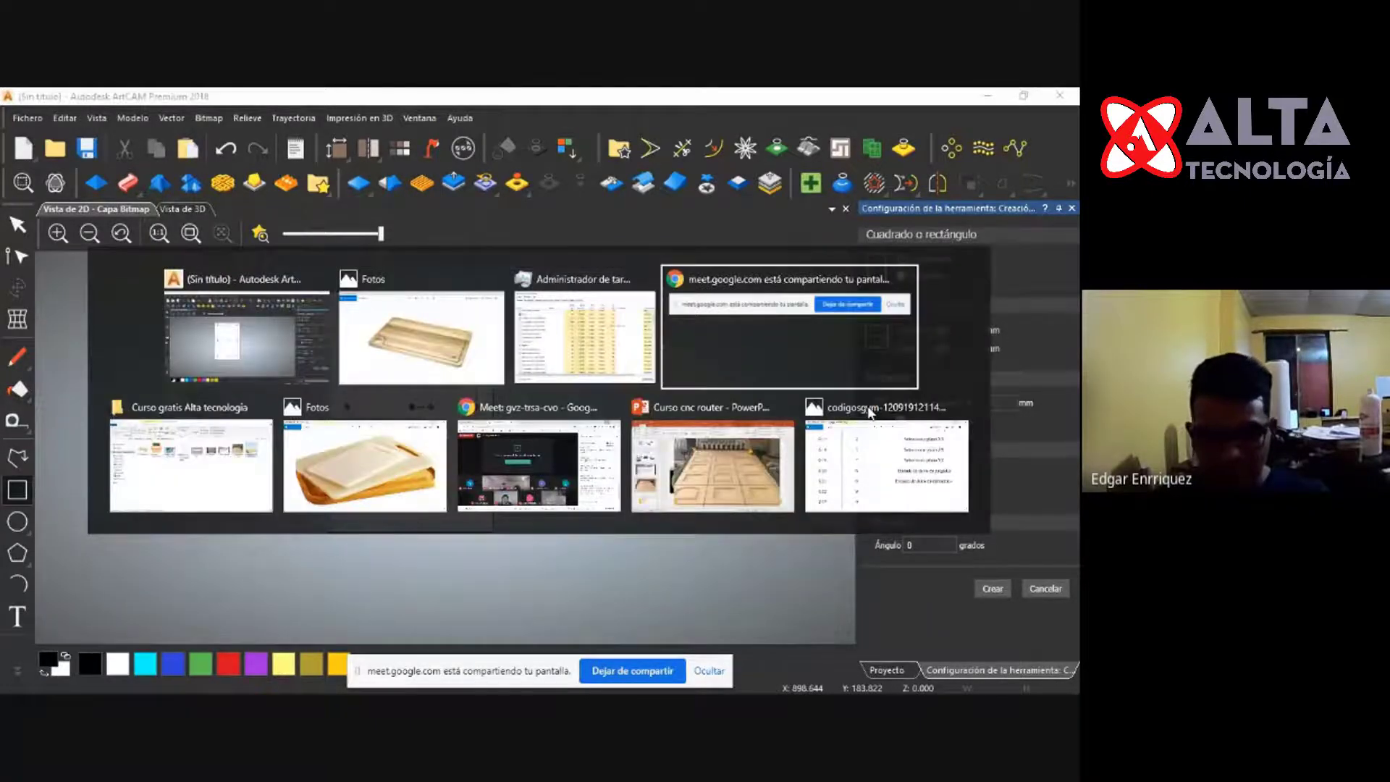
{"action": "key", "text": "alt+Tab"}
{"action": "key", "text": "alt+Tab"}
{"action": "key", "text": "alt+Tab"}
{"action": "key", "text": "alt+Tab"}
{"action": "key", "text": "alt+Tab"}
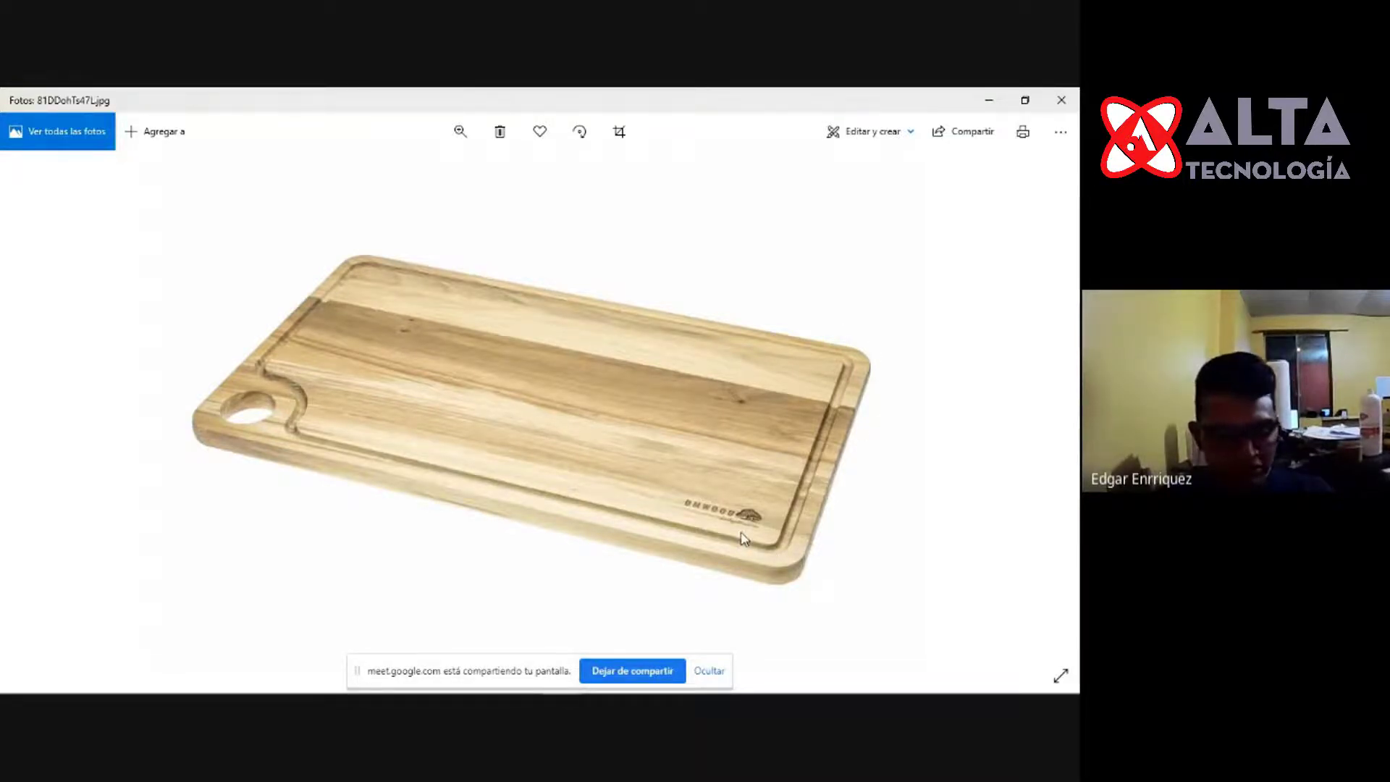
{"action": "key", "text": "alt+Tab"}
{"action": "key", "text": "alt+Tab"}
{"action": "key", "text": "alt+Tab"}
{"action": "key", "text": "alt+Tab"}
{"action": "key", "text": "alt+Tab"}
{"action": "key", "text": "alt+Tab"}
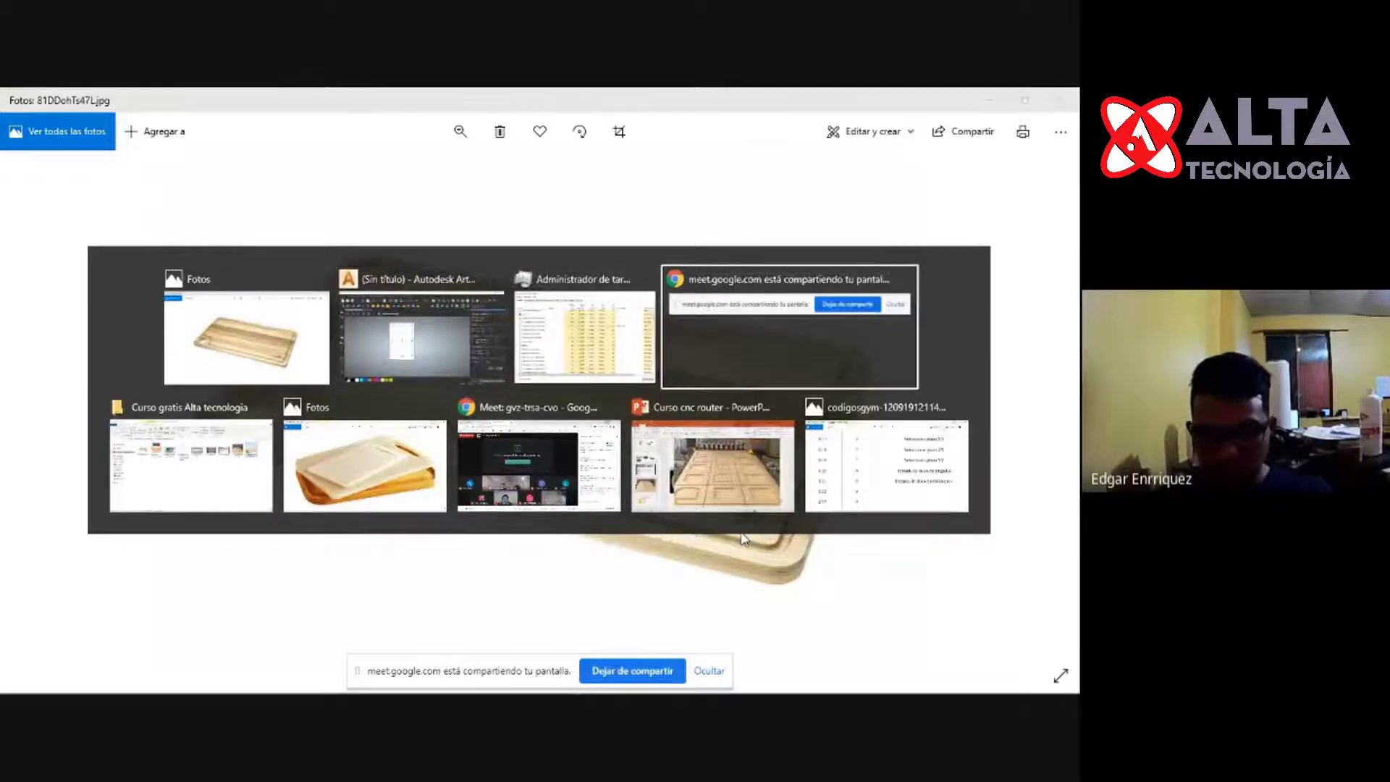
{"action": "key", "text": "alt+Tab"}
{"action": "key", "text": "alt+Tab"}
{"action": "key", "text": "alt+Tab"}
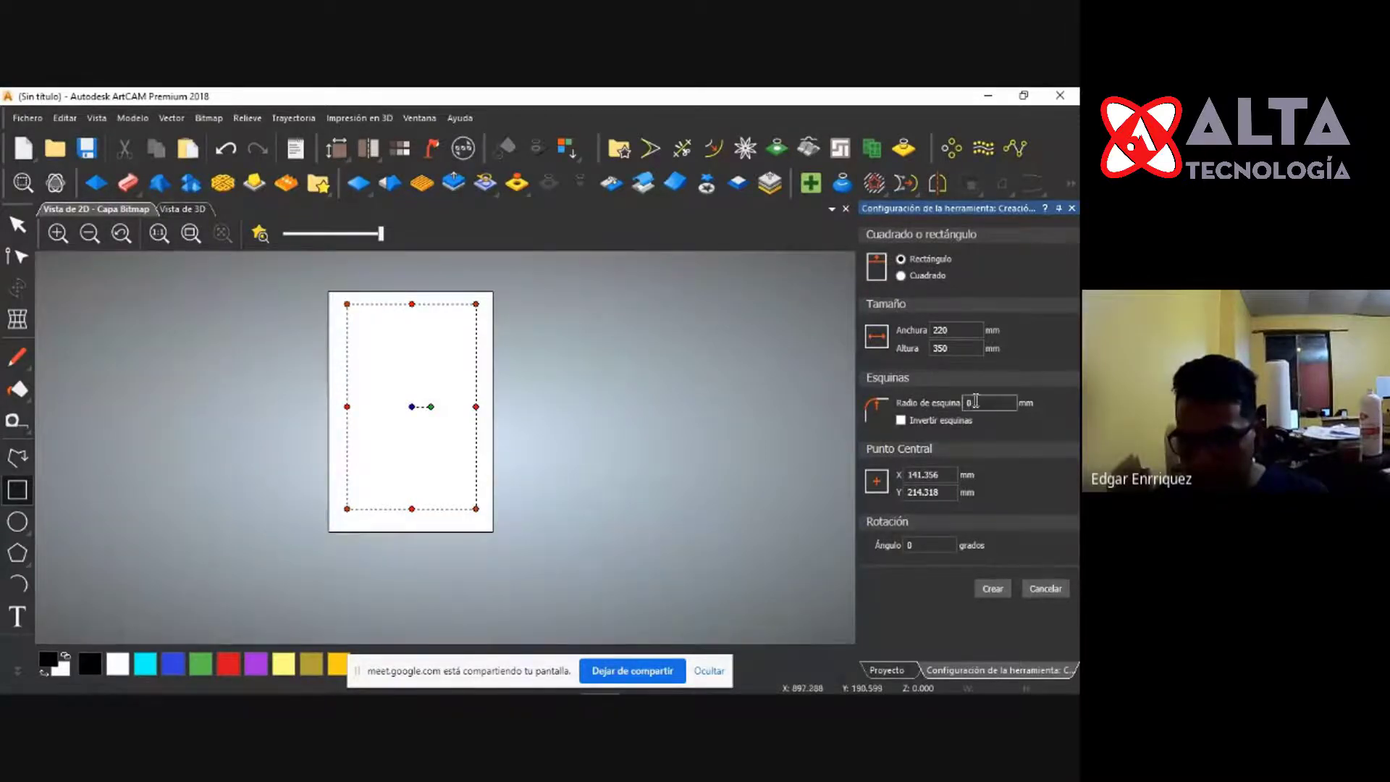
Set the rectangle's corner radius to 20 mm and check the rounded corners on the canvas.
{"action": "type", "text": "20"}
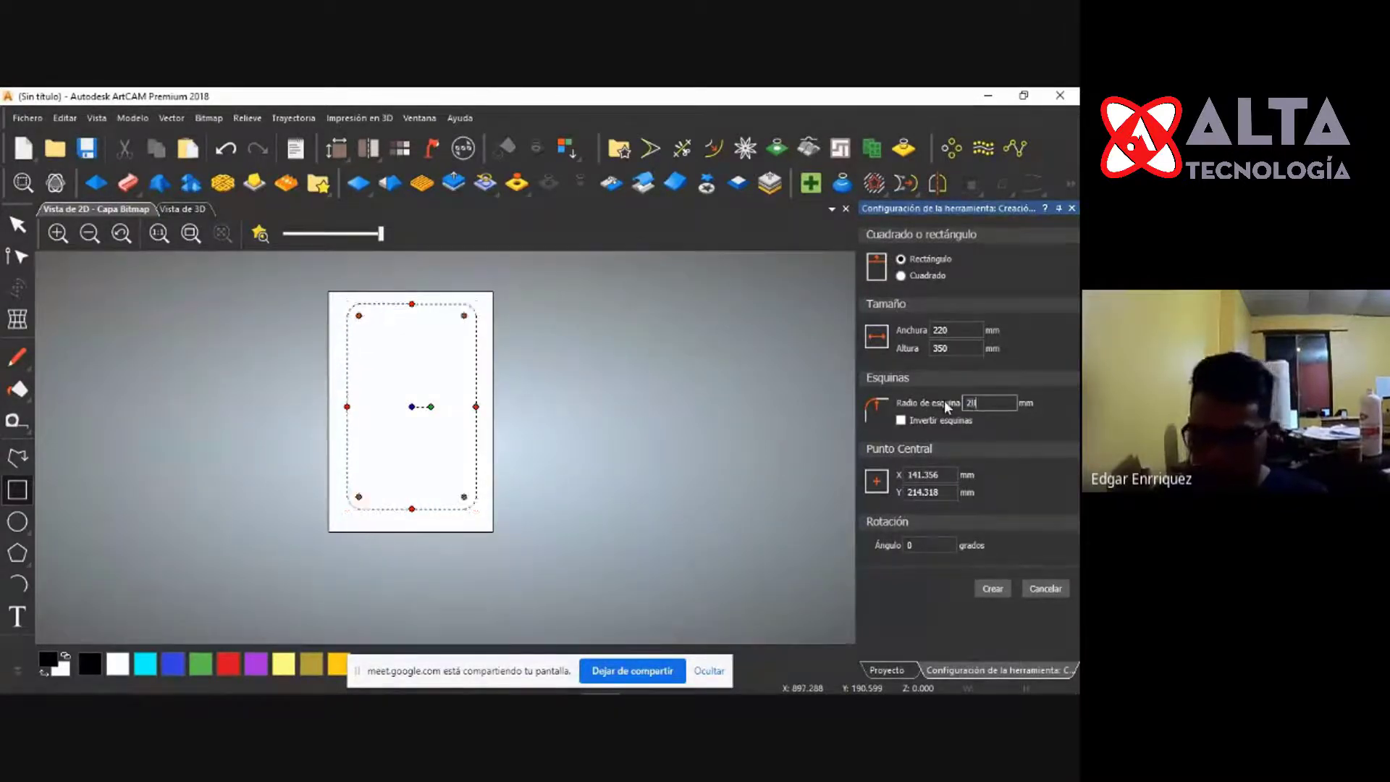
{"action": "scroll", "coordinate": [437, 302], "scroll_direction": "up", "scroll_amount": 2}
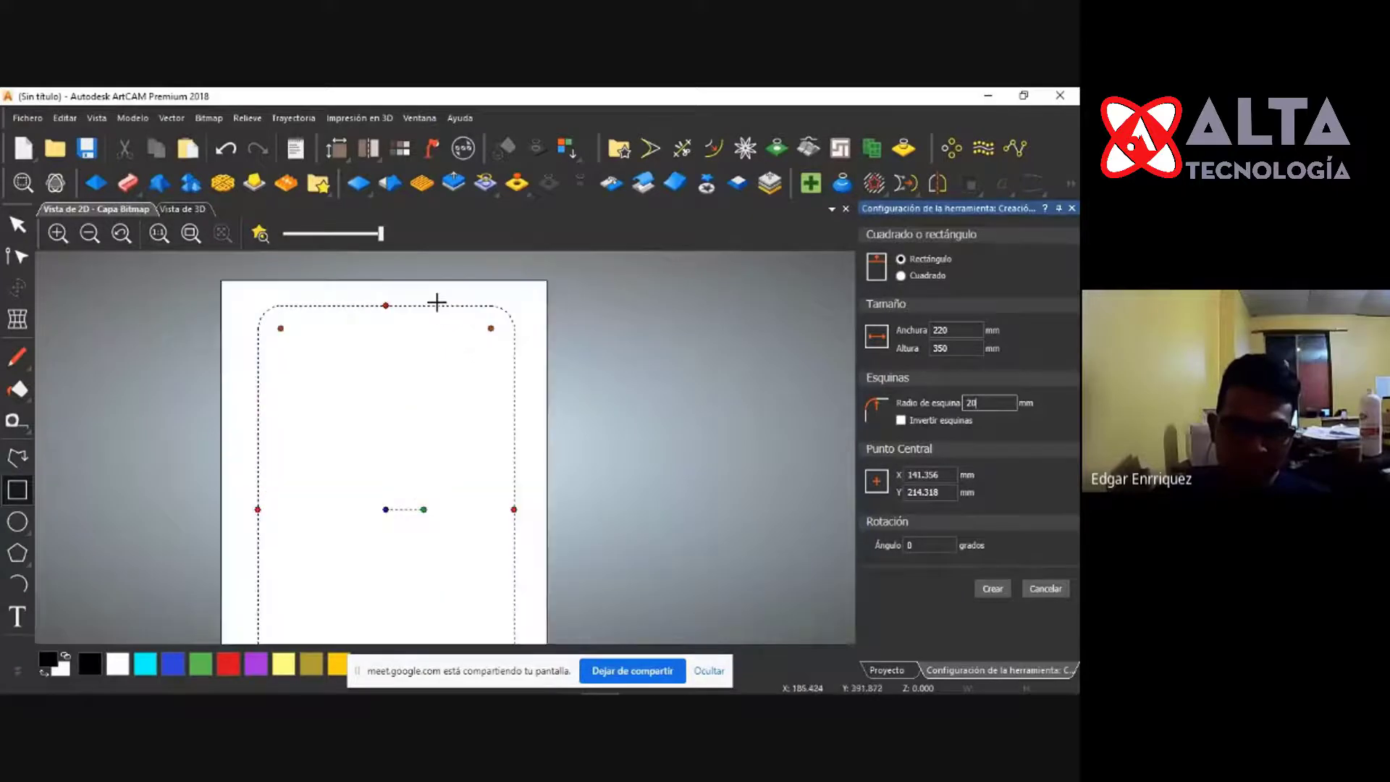
{"action": "scroll", "coordinate": [420, 315], "scroll_direction": "down", "scroll_amount": 1}
{"action": "scroll", "coordinate": [406, 325], "scroll_direction": "down", "scroll_amount": 1}
{"action": "scroll", "coordinate": [431, 618], "scroll_direction": "up", "scroll_amount": 2}
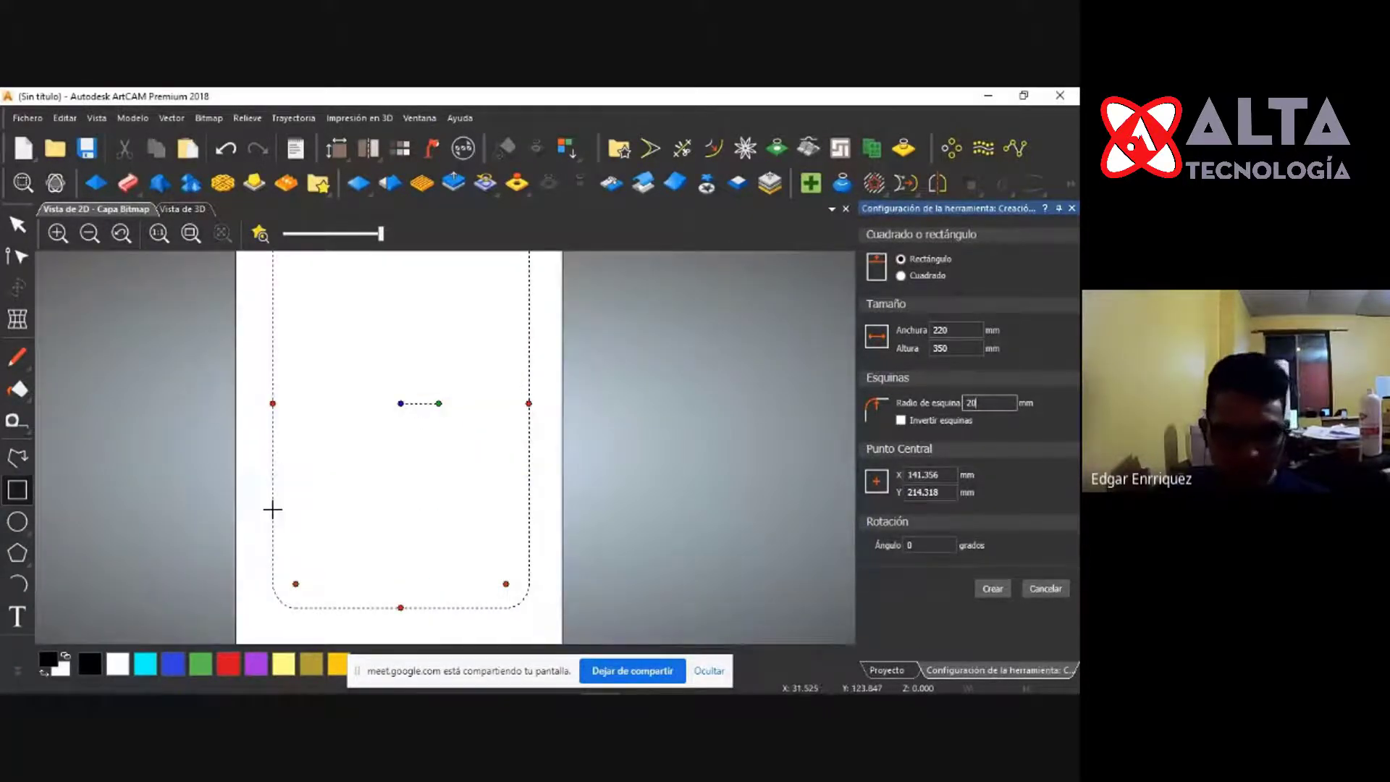
{"action": "scroll", "coordinate": [446, 435], "scroll_direction": "down", "scroll_amount": 2}
{"action": "scroll", "coordinate": [512, 379], "scroll_direction": "up", "scroll_amount": 2}
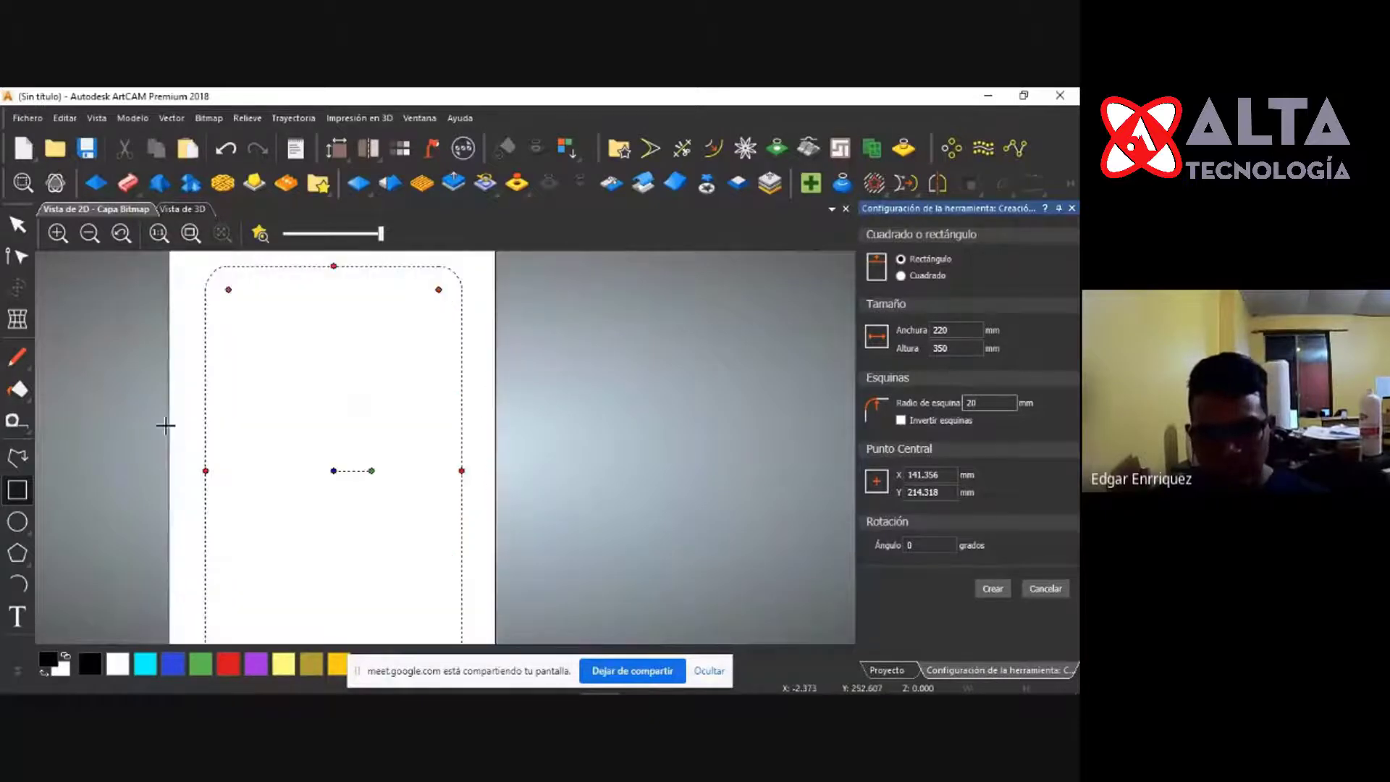
{"action": "scroll", "coordinate": [380, 502], "scroll_direction": "down", "scroll_amount": 2}
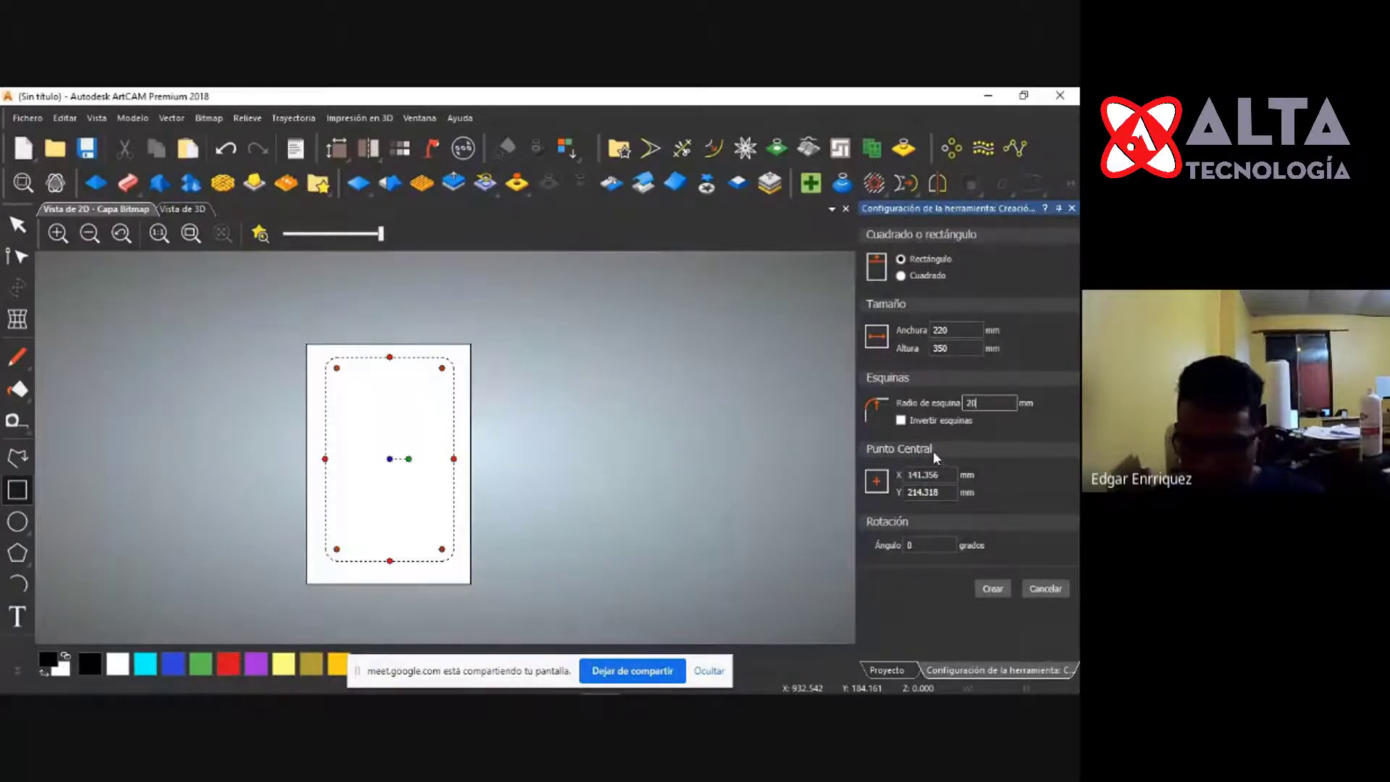
Review the X and Y coordinates of the rectangle's centre point.
{"action": "double_click", "coordinate": [939, 475]}
{"action": "double_click", "coordinate": [906, 493]}
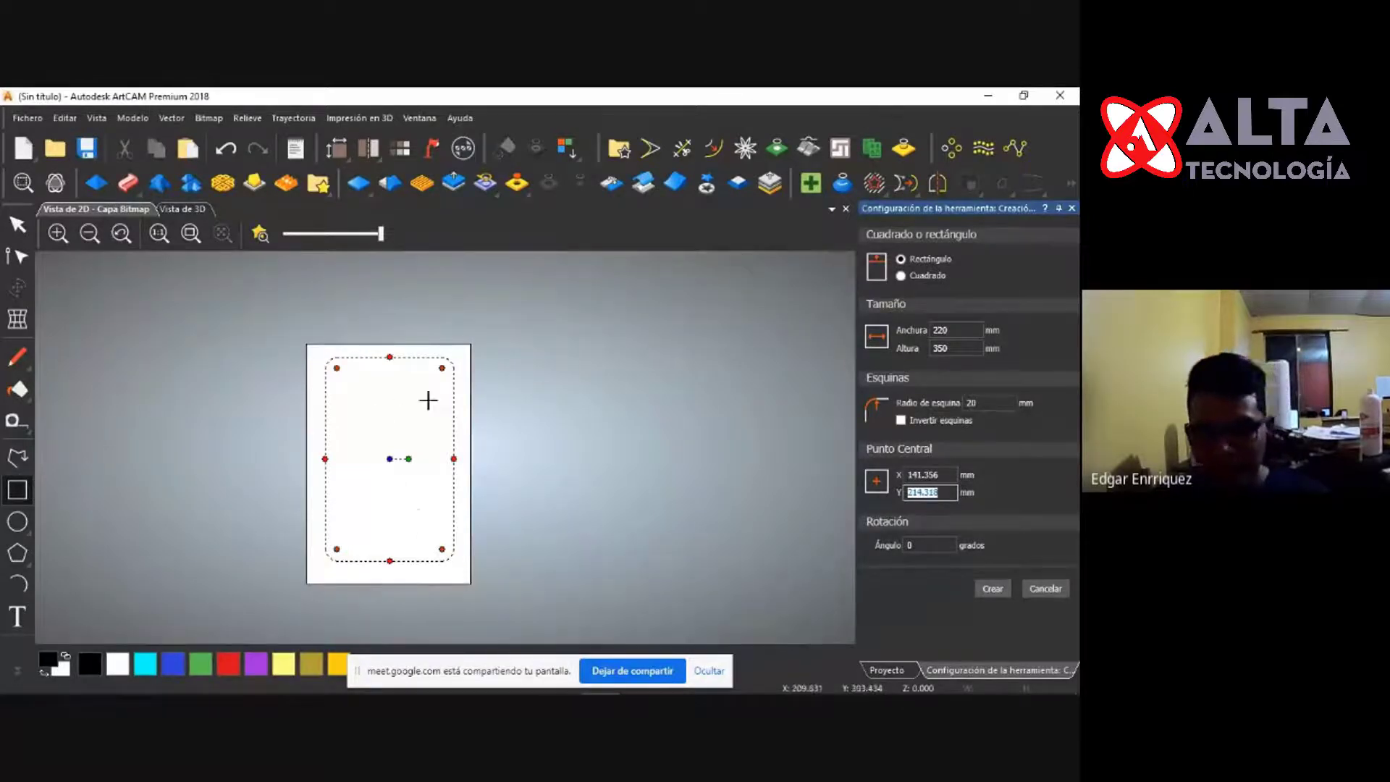
{"action": "left_click", "coordinate": [950, 474]}
{"action": "left_click_drag", "start_coordinate": [950, 474], "coordinate": [900, 475]}
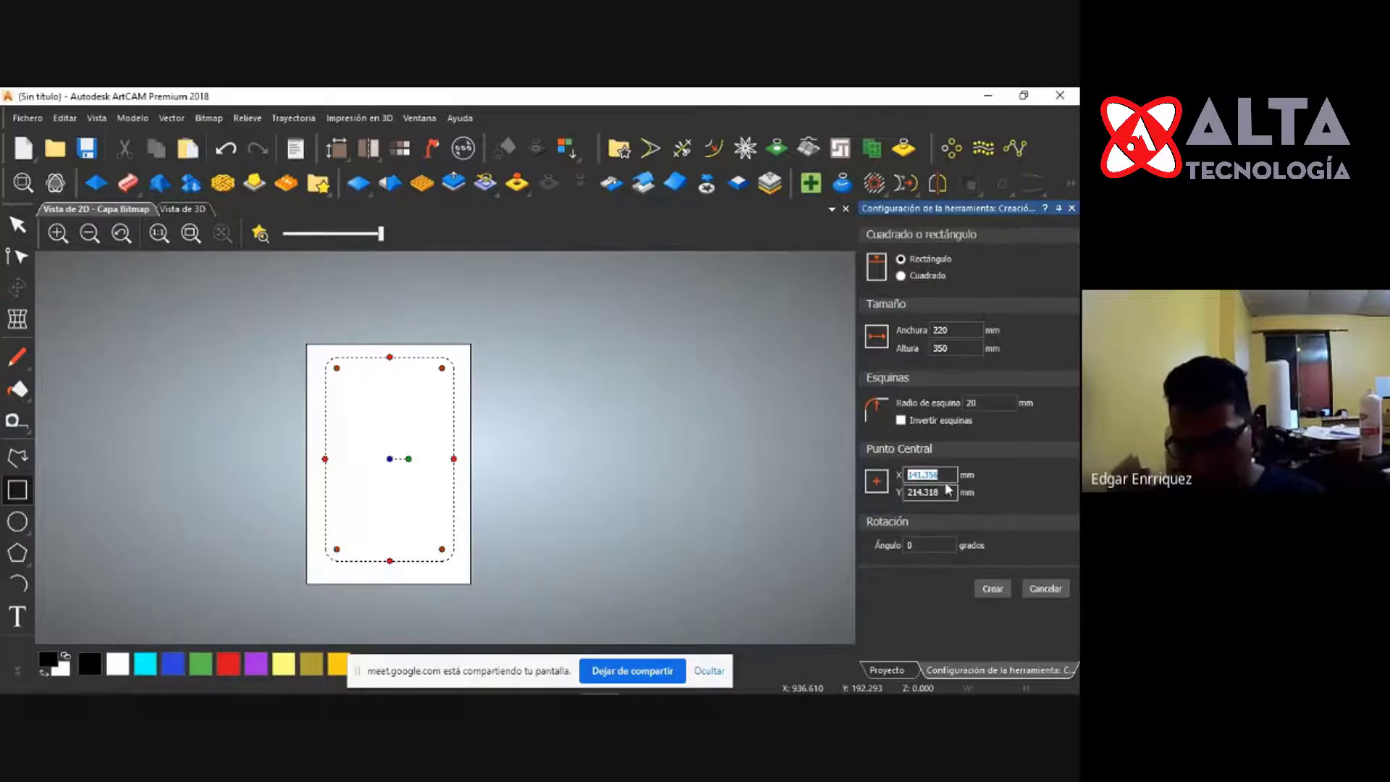
Invert the rectangle's corners, inspect their concave shape up close, and turn the corner inversion off again.
{"action": "left_click", "coordinate": [901, 421]}
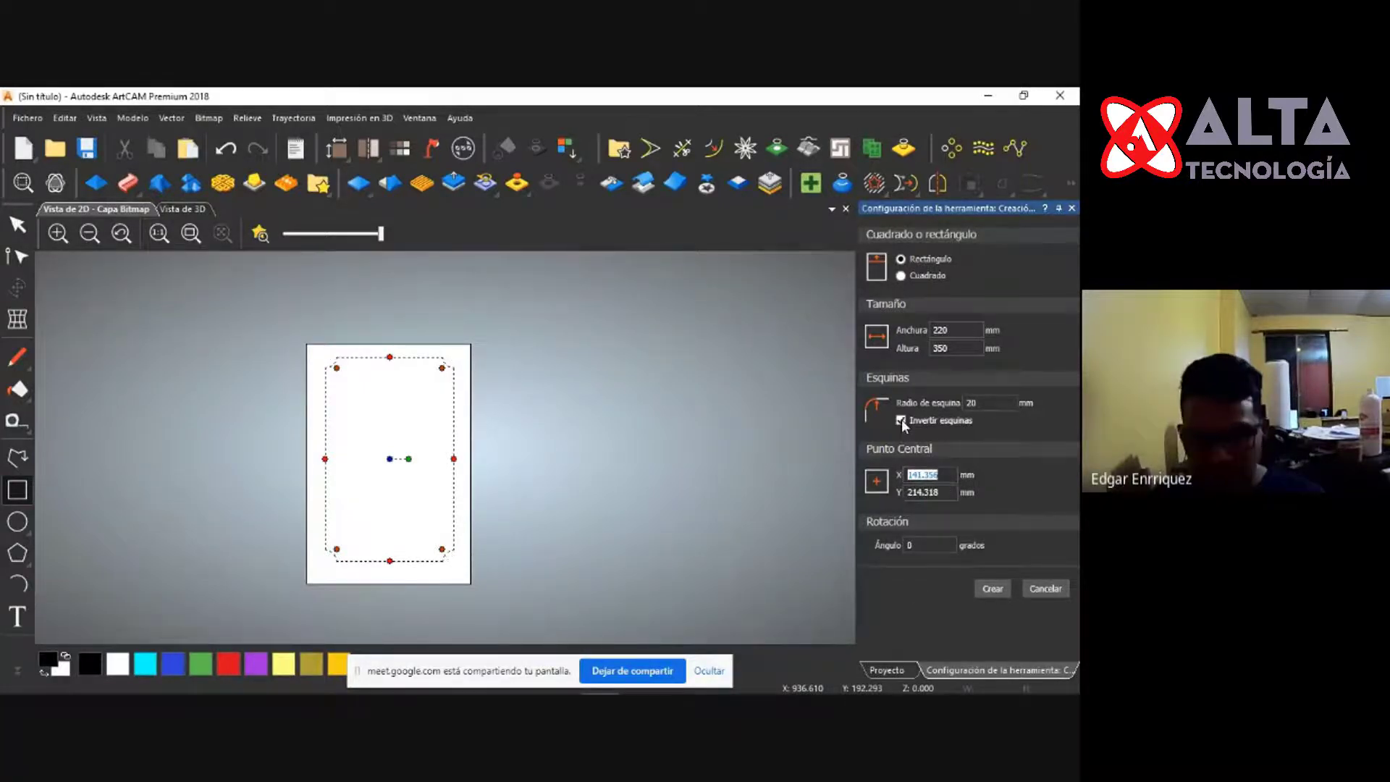
{"action": "scroll", "coordinate": [449, 359], "scroll_direction": "up", "scroll_amount": 5}
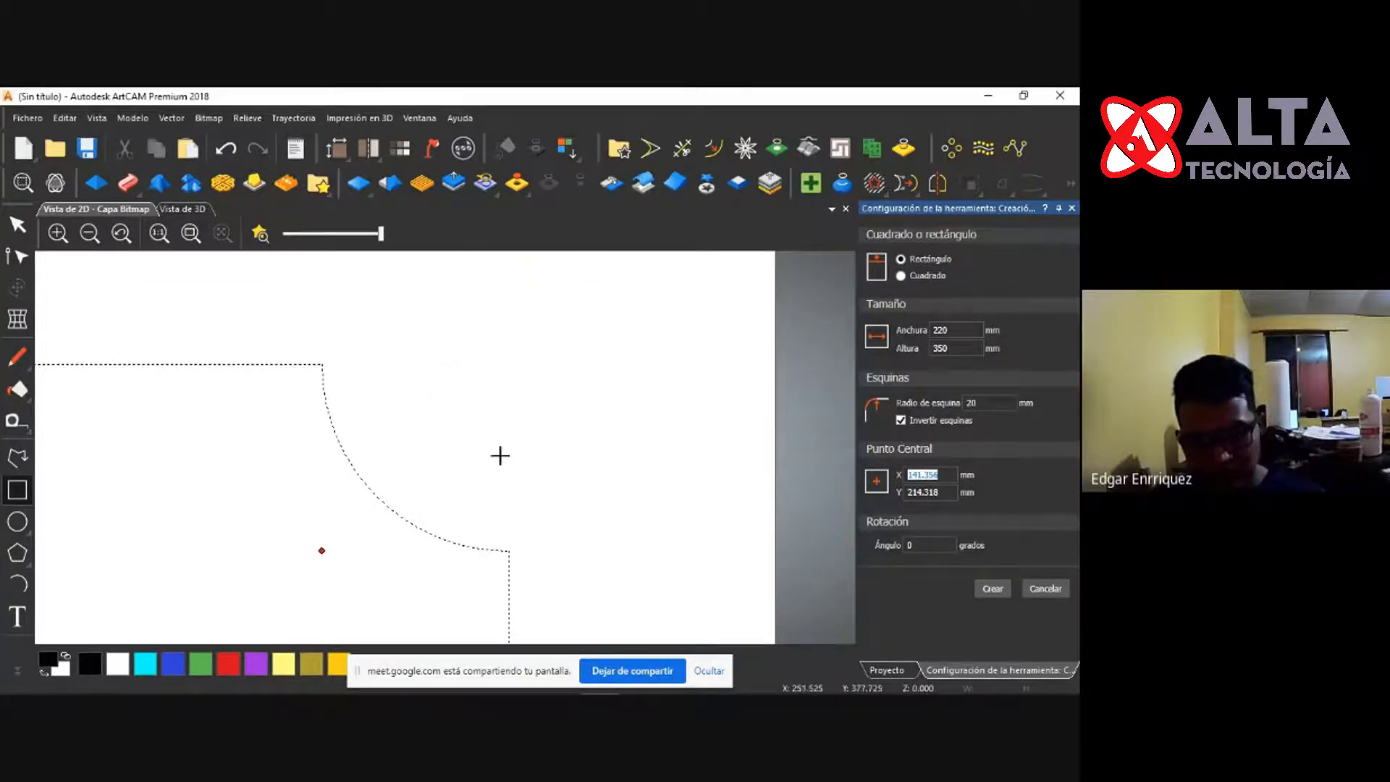
{"action": "scroll", "coordinate": [549, 406], "scroll_direction": "down", "scroll_amount": 7}
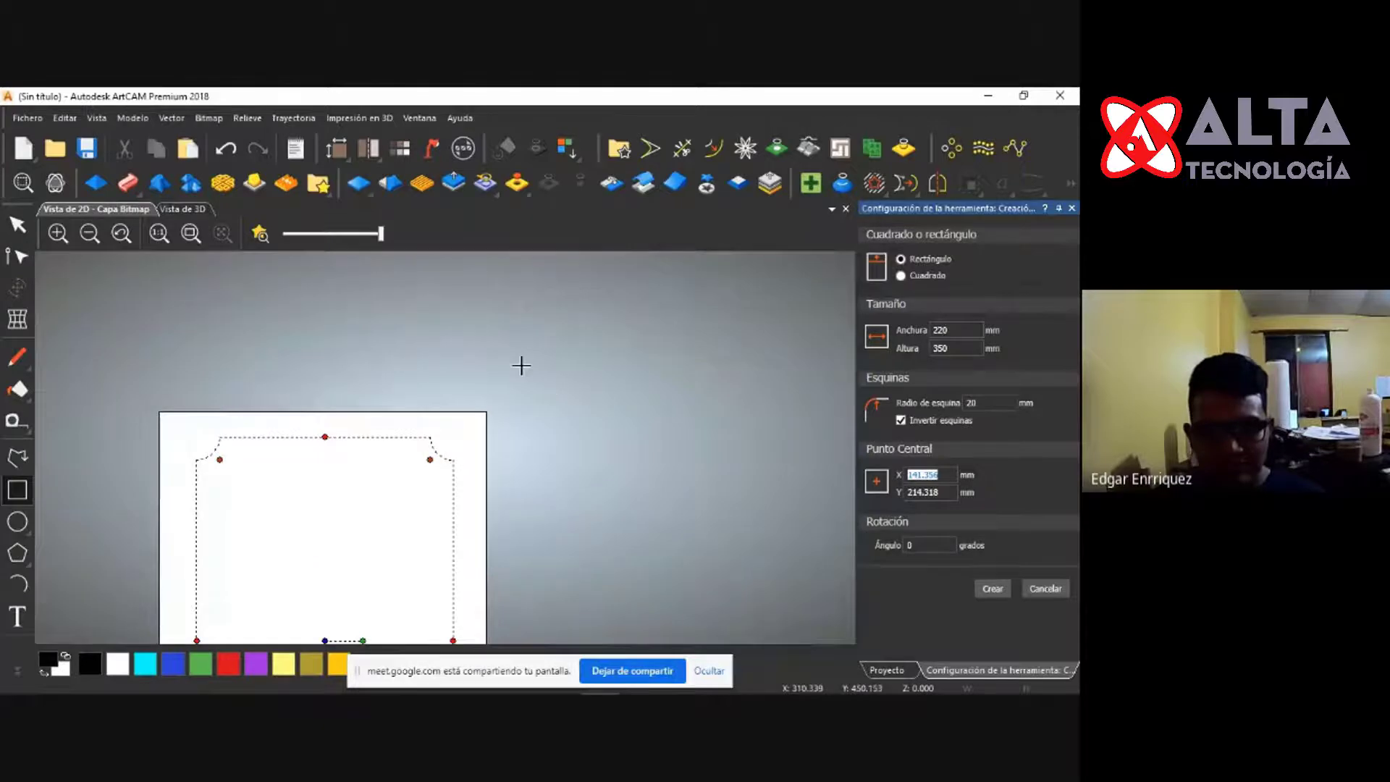
{"action": "scroll", "coordinate": [427, 544], "scroll_direction": "up", "scroll_amount": 3}
{"action": "scroll", "coordinate": [481, 520], "scroll_direction": "up", "scroll_amount": 4}
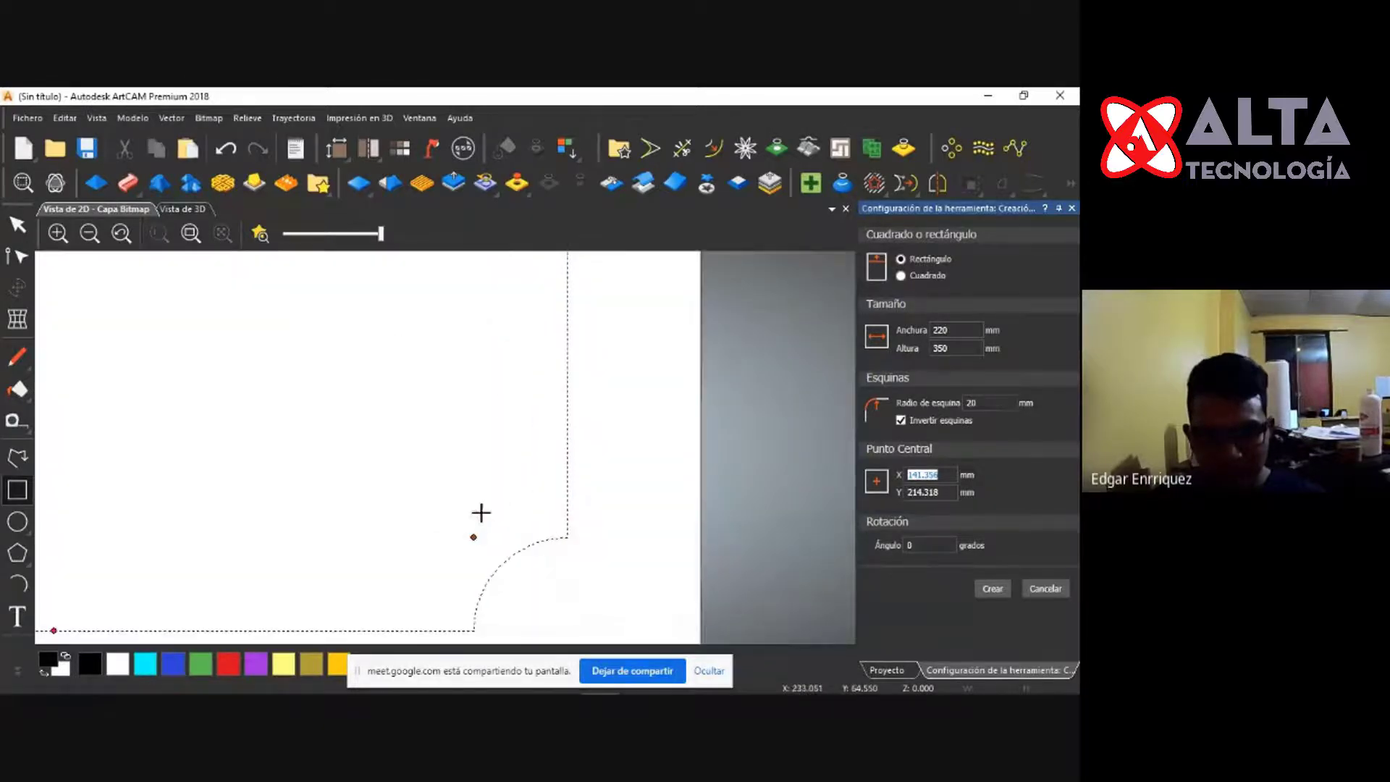
{"action": "scroll", "coordinate": [422, 587], "scroll_direction": "down", "scroll_amount": 5}
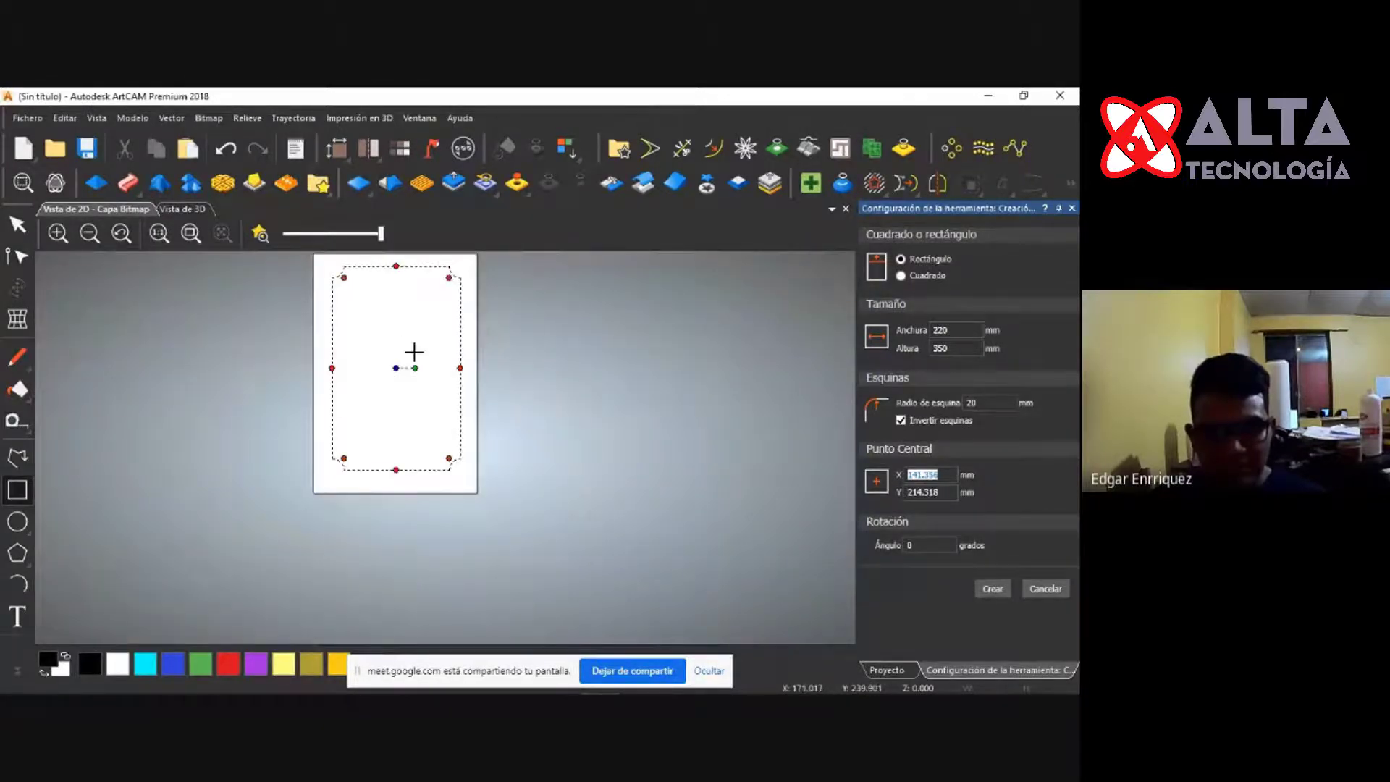
{"action": "scroll", "coordinate": [413, 263], "scroll_direction": "up", "scroll_amount": 4}
{"action": "scroll", "coordinate": [418, 300], "scroll_direction": "down", "scroll_amount": 2}
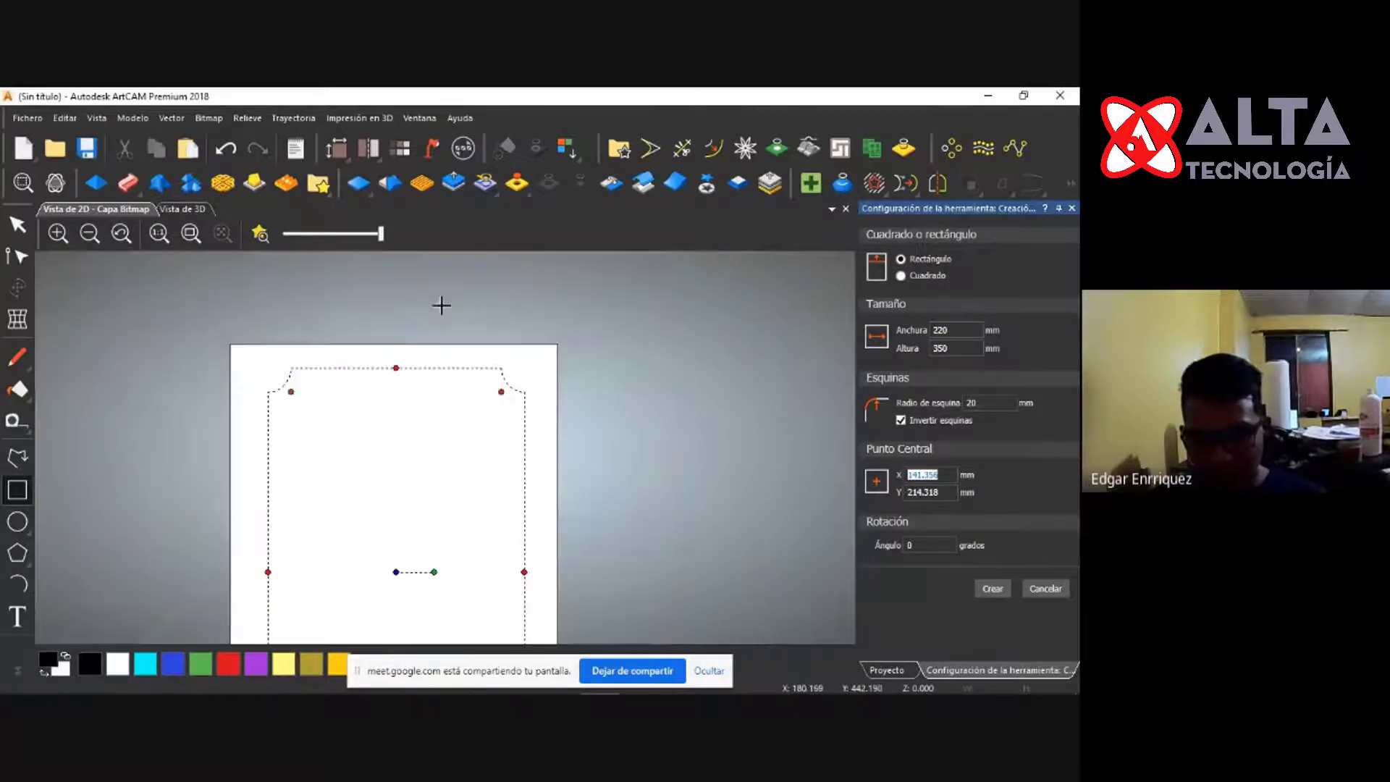
{"action": "left_click", "coordinate": [901, 420]}
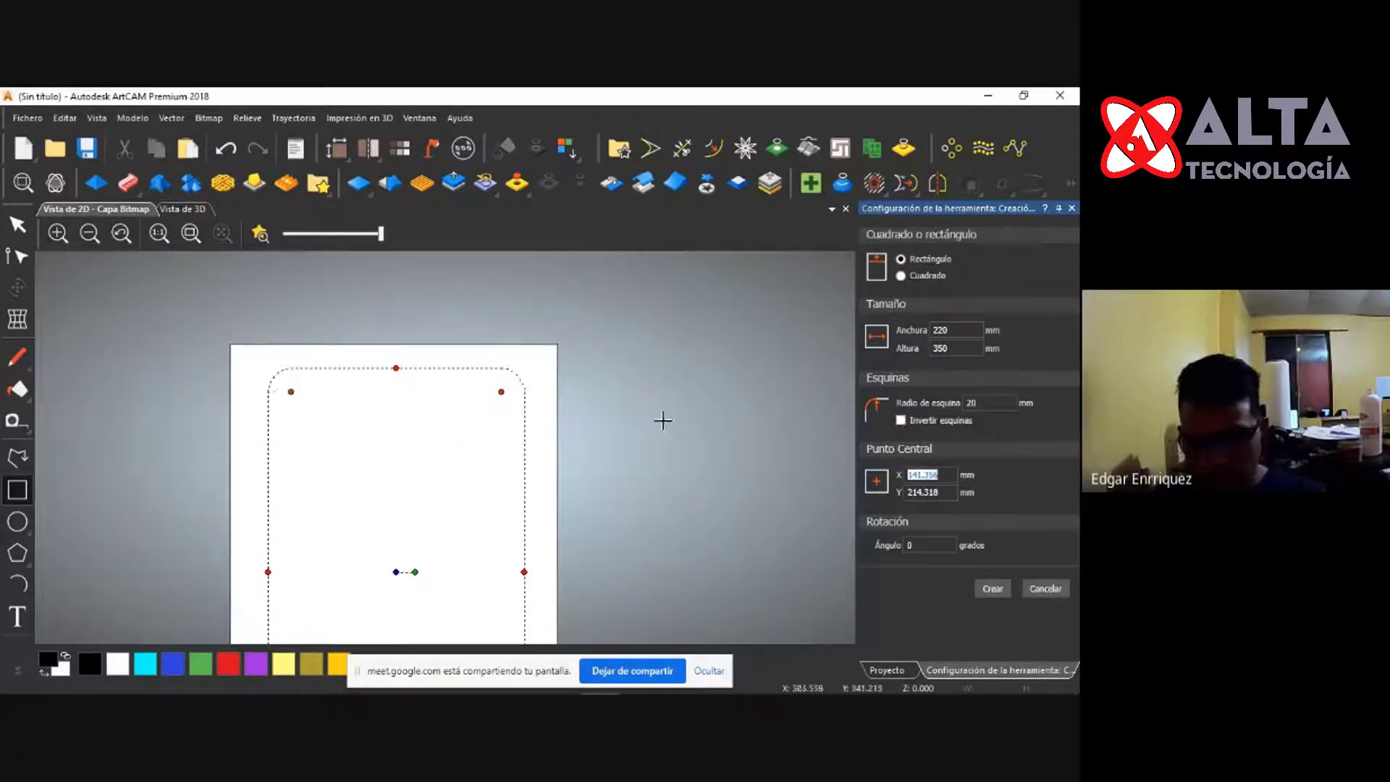
Create the 220 by 350 mm rectangle with 20 mm corner radius and close the rectangle tool.
{"action": "scroll", "coordinate": [564, 345], "scroll_direction": "down", "scroll_amount": 2}
{"action": "scroll", "coordinate": [463, 612], "scroll_direction": "up", "scroll_amount": 2}
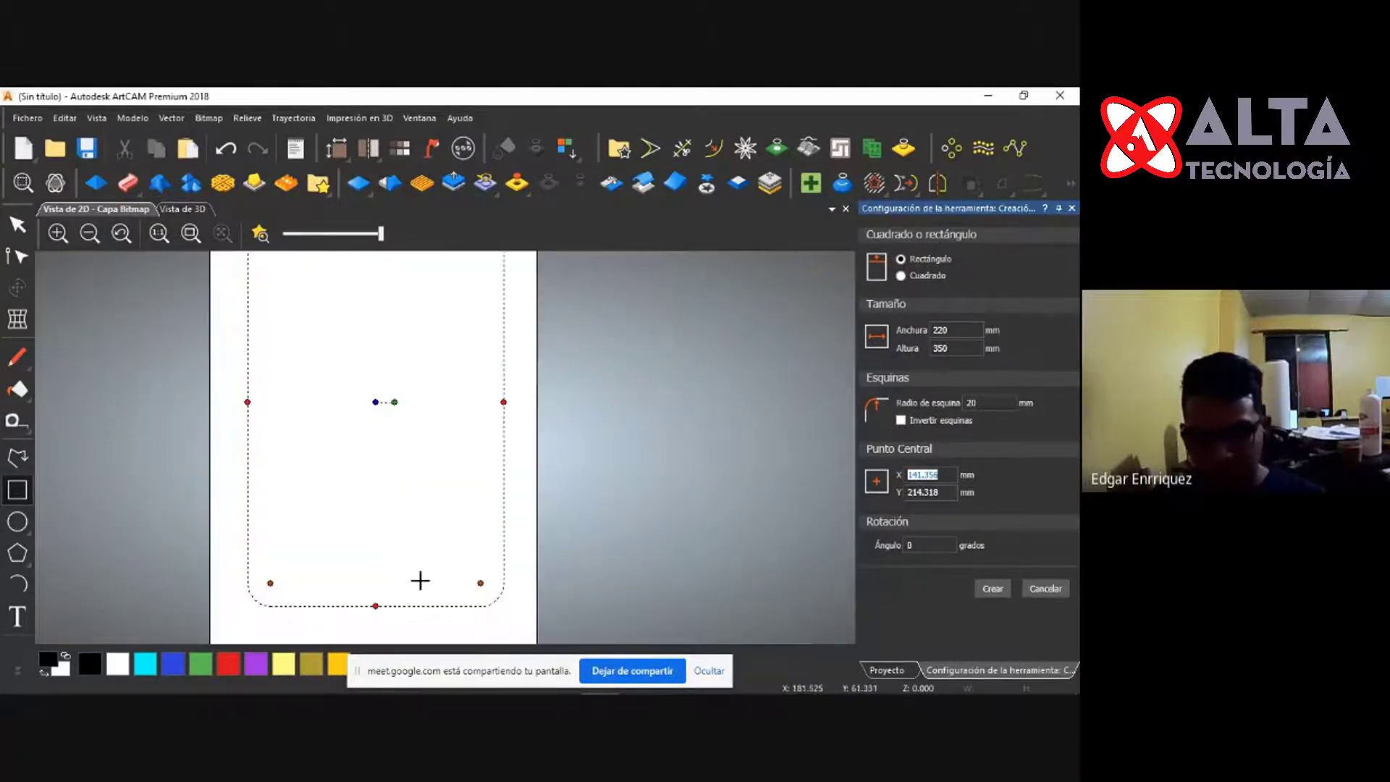
{"action": "scroll", "coordinate": [421, 580], "scroll_direction": "down", "scroll_amount": 2}
{"action": "scroll", "coordinate": [454, 298], "scroll_direction": "up", "scroll_amount": 2}
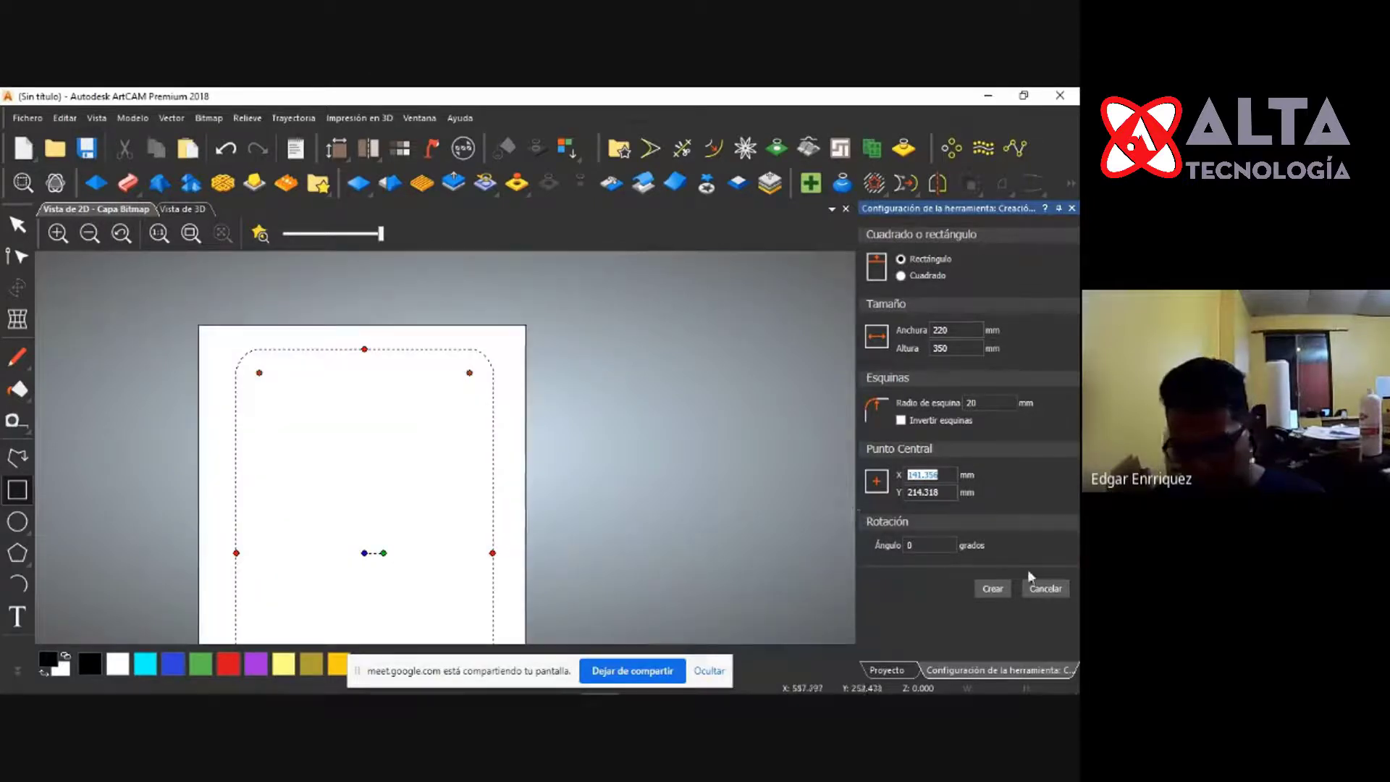
{"action": "left_click", "coordinate": [1003, 590]}
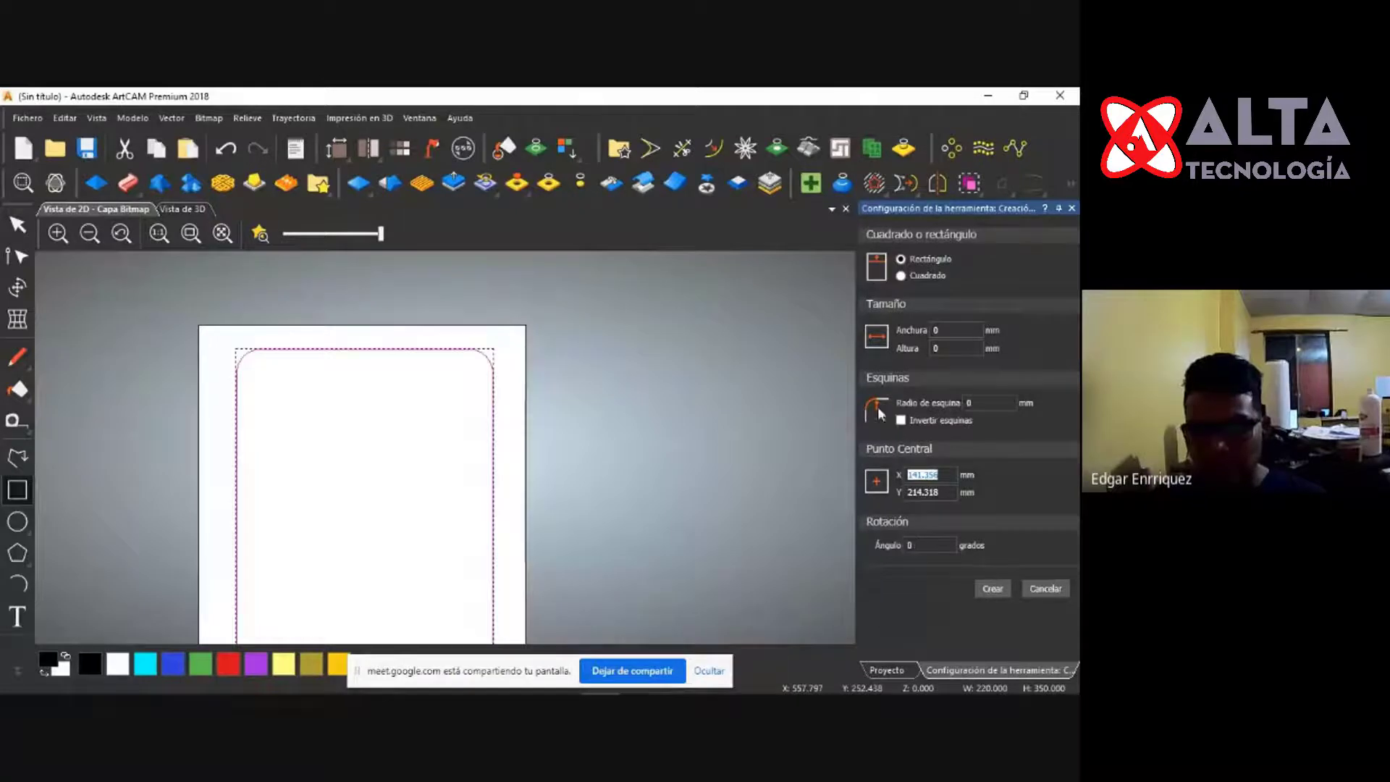
{"action": "left_click", "coordinate": [1043, 590]}
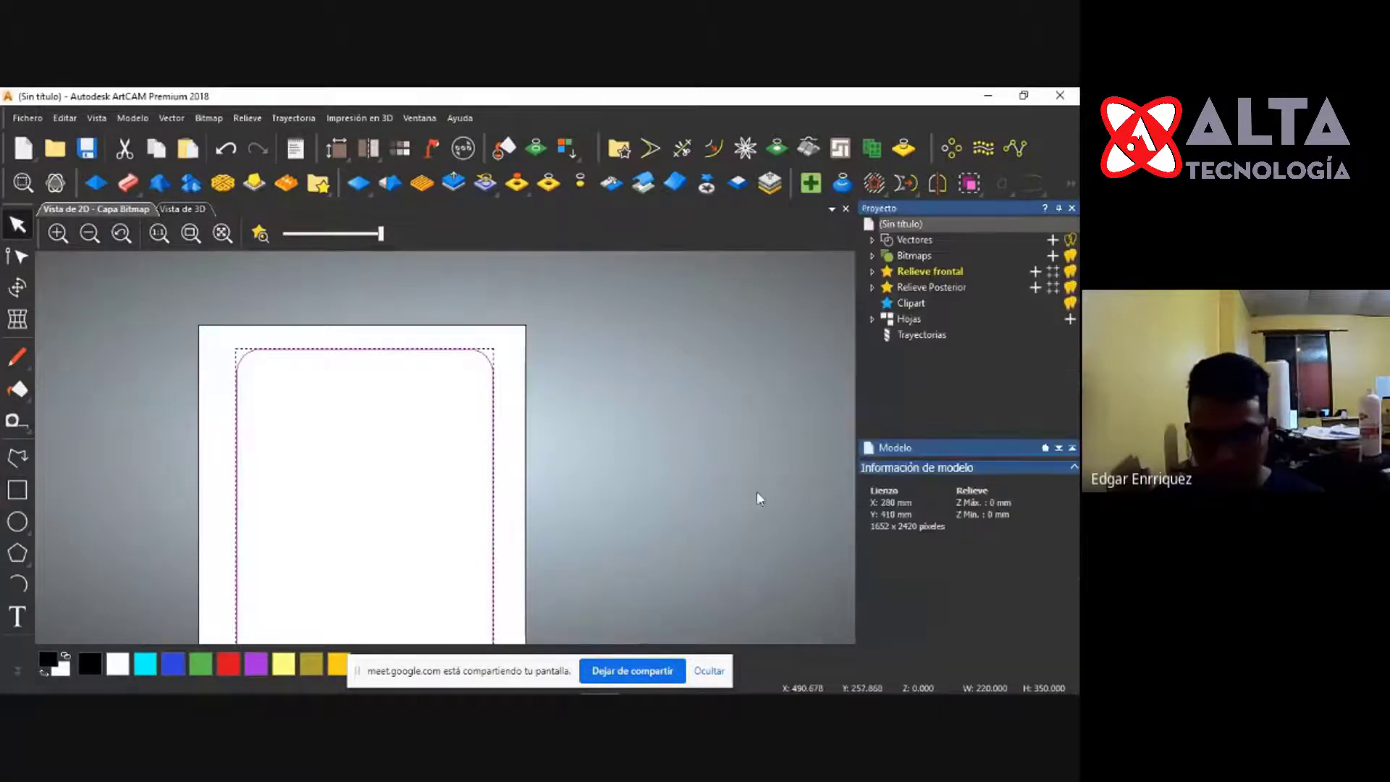
Centre the rounded rectangle in the model and check its position on the canvas.
{"action": "scroll", "coordinate": [466, 298], "scroll_direction": "down", "scroll_amount": 1}
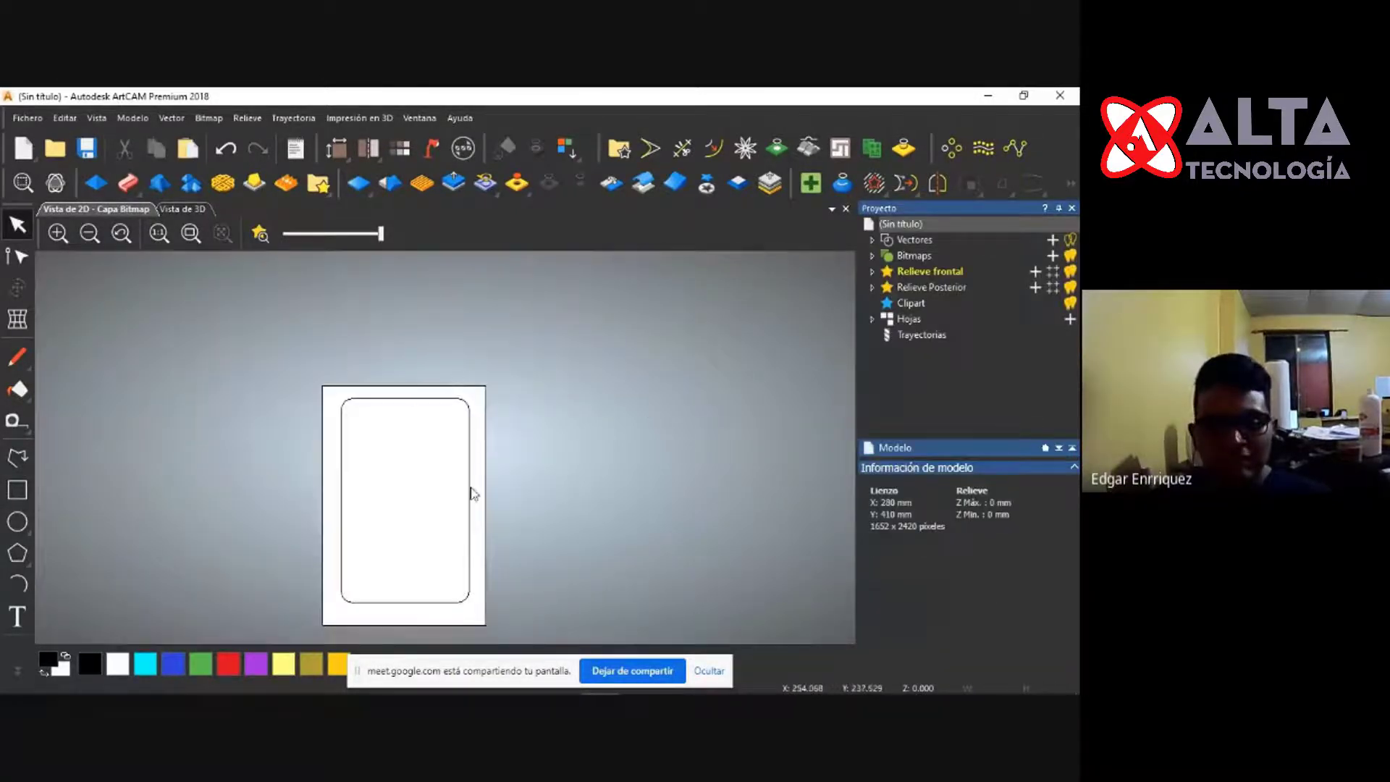
{"action": "scroll", "coordinate": [409, 391], "scroll_direction": "down", "scroll_amount": 2}
{"action": "scroll", "coordinate": [434, 459], "scroll_direction": "up", "scroll_amount": 2}
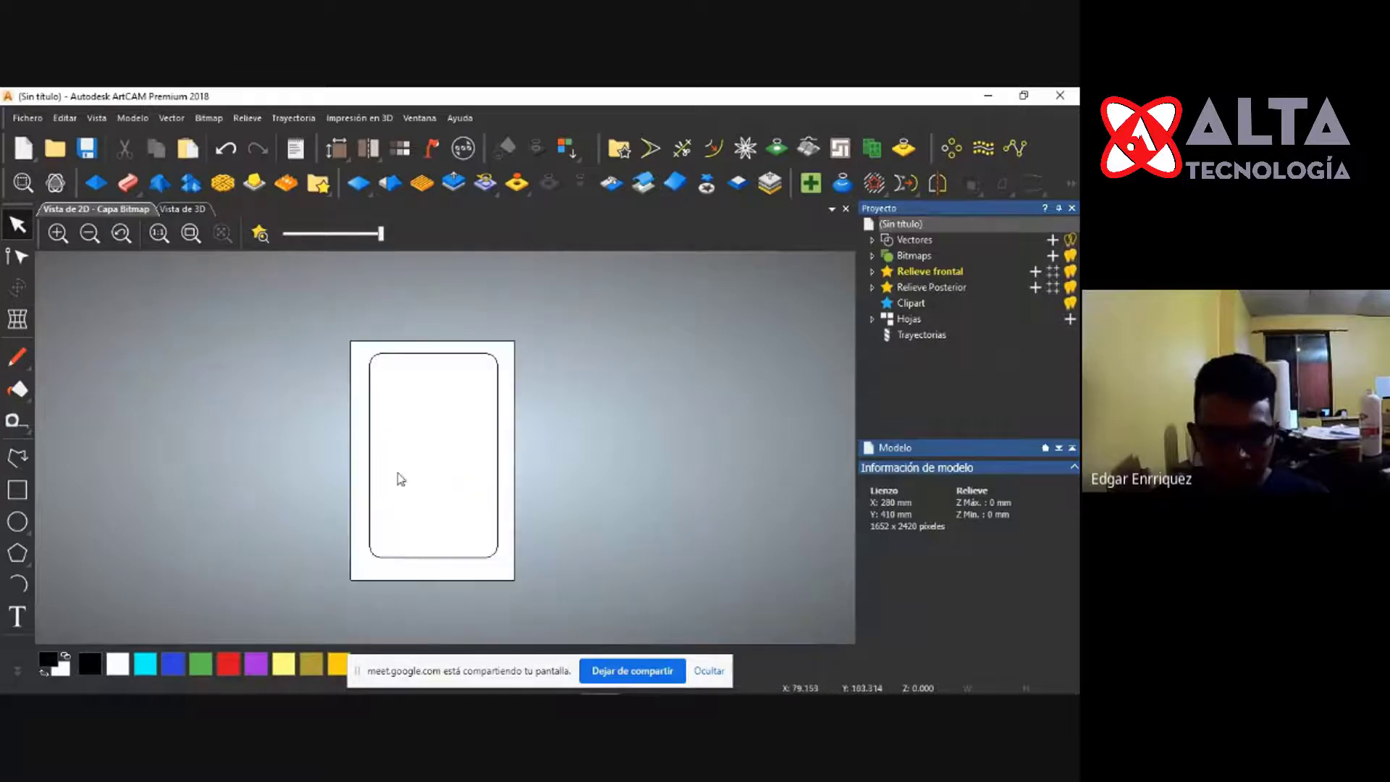
{"action": "left_click", "coordinate": [370, 437]}
{"action": "scroll", "coordinate": [488, 417], "scroll_direction": "up", "scroll_amount": 1}
{"action": "scroll", "coordinate": [413, 406], "scroll_direction": "down", "scroll_amount": 1}
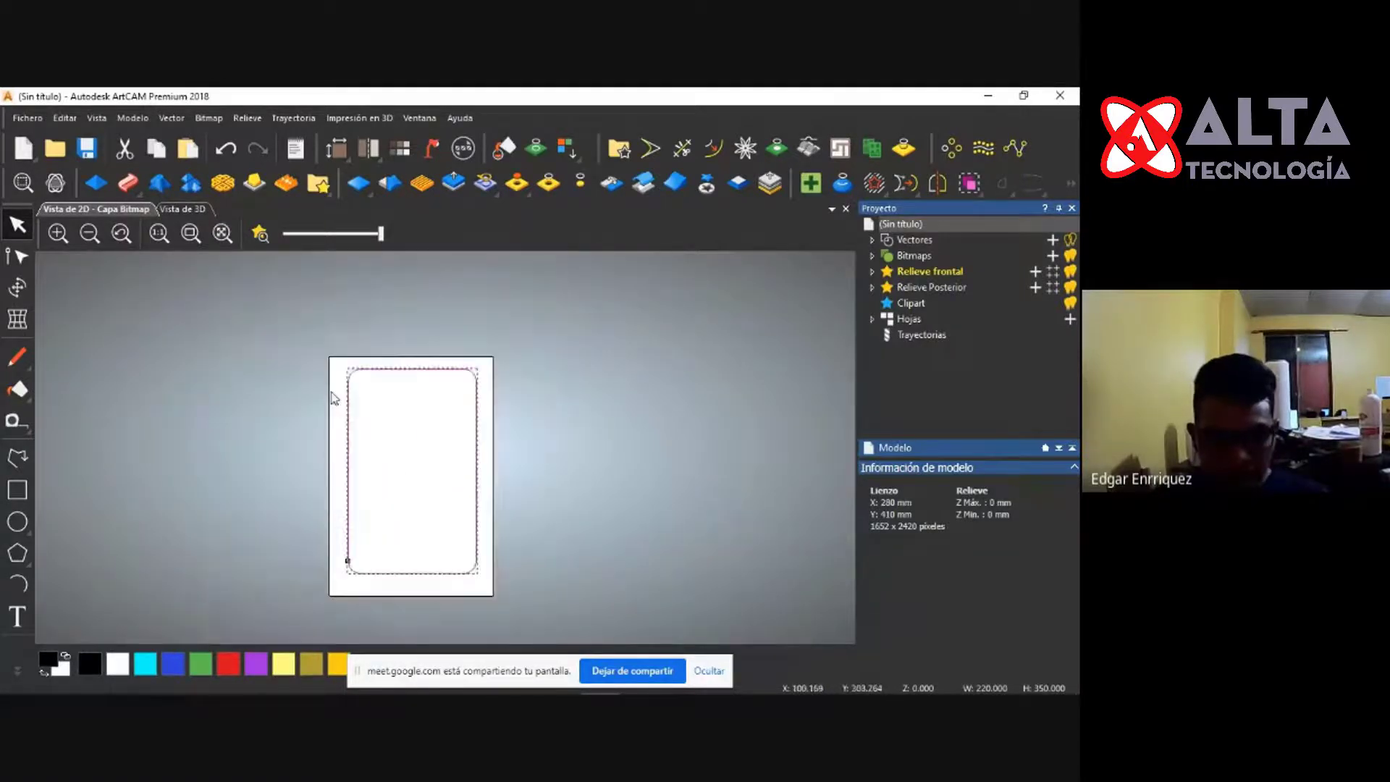
{"action": "right_click", "coordinate": [421, 439]}
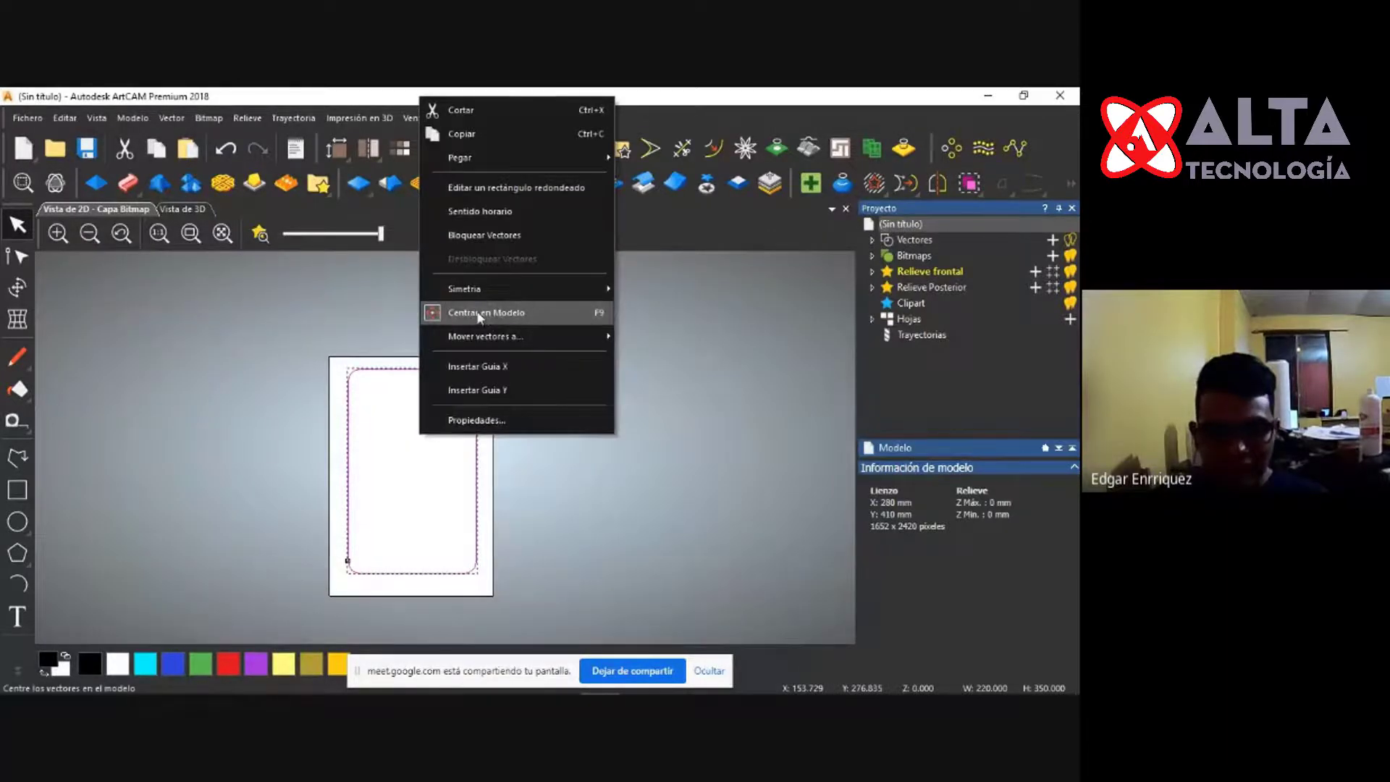
{"action": "left_click", "coordinate": [592, 311]}
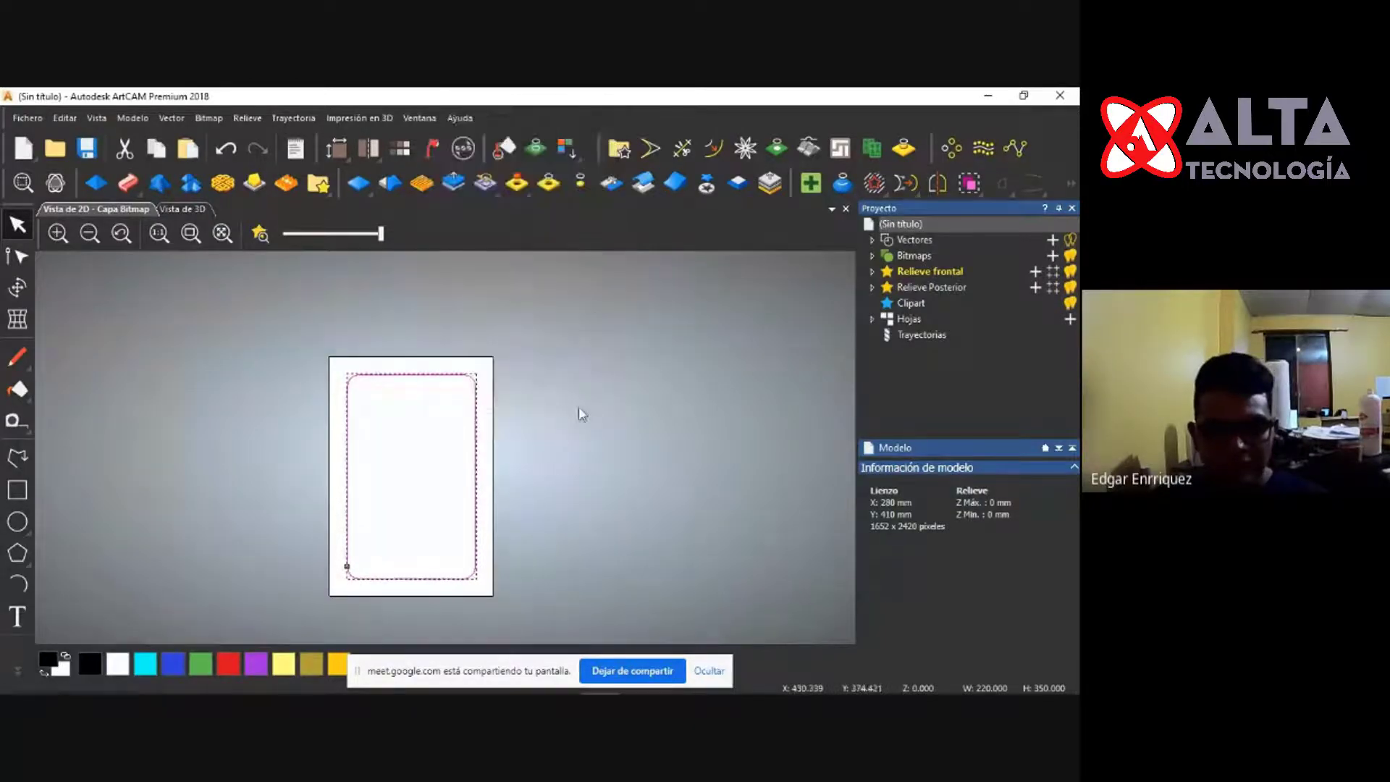
{"action": "left_click", "coordinate": [572, 465]}
{"action": "left_click_drag", "start_coordinate": [263, 332], "coordinate": [518, 606]}
{"action": "scroll", "coordinate": [421, 539], "scroll_direction": "up", "scroll_amount": 2}
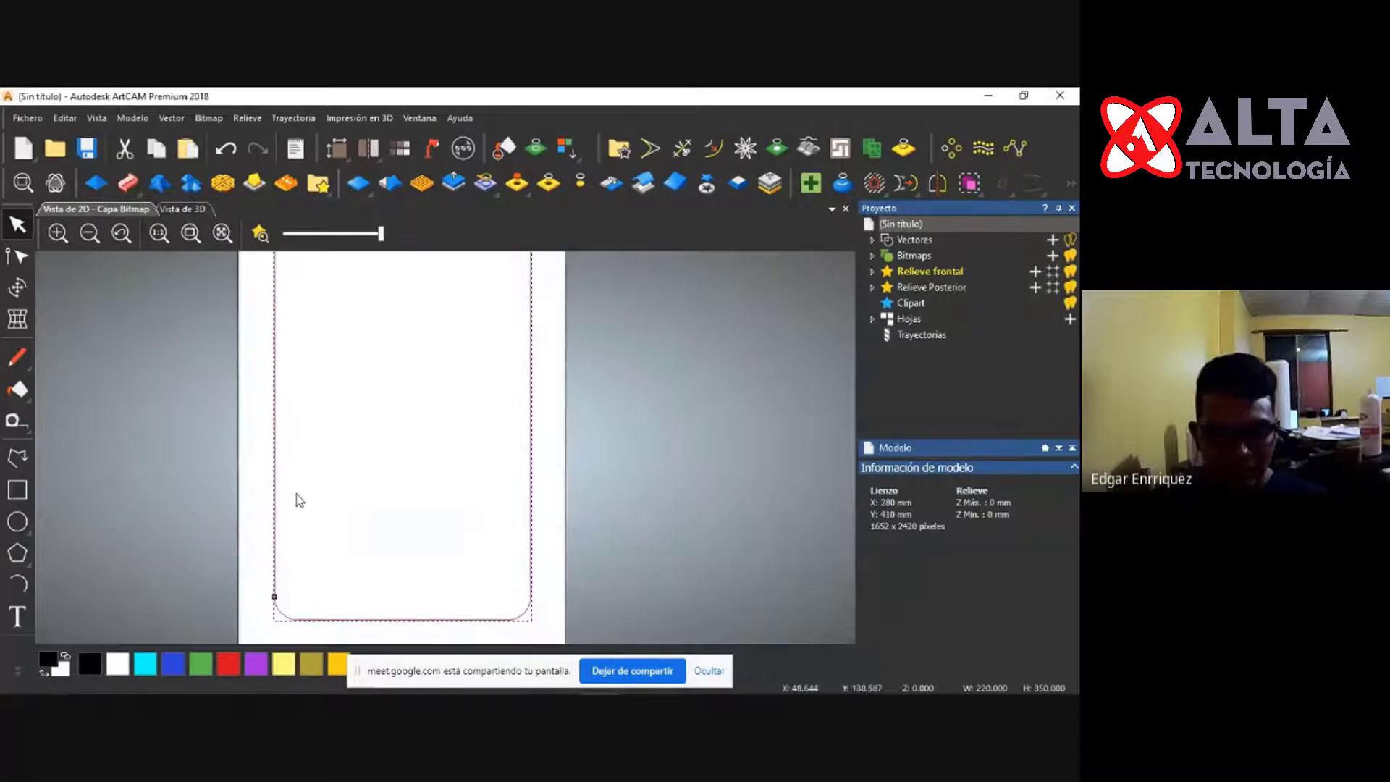
{"action": "scroll", "coordinate": [296, 494], "scroll_direction": "down", "scroll_amount": 2}
{"action": "left_click", "coordinate": [525, 437]}
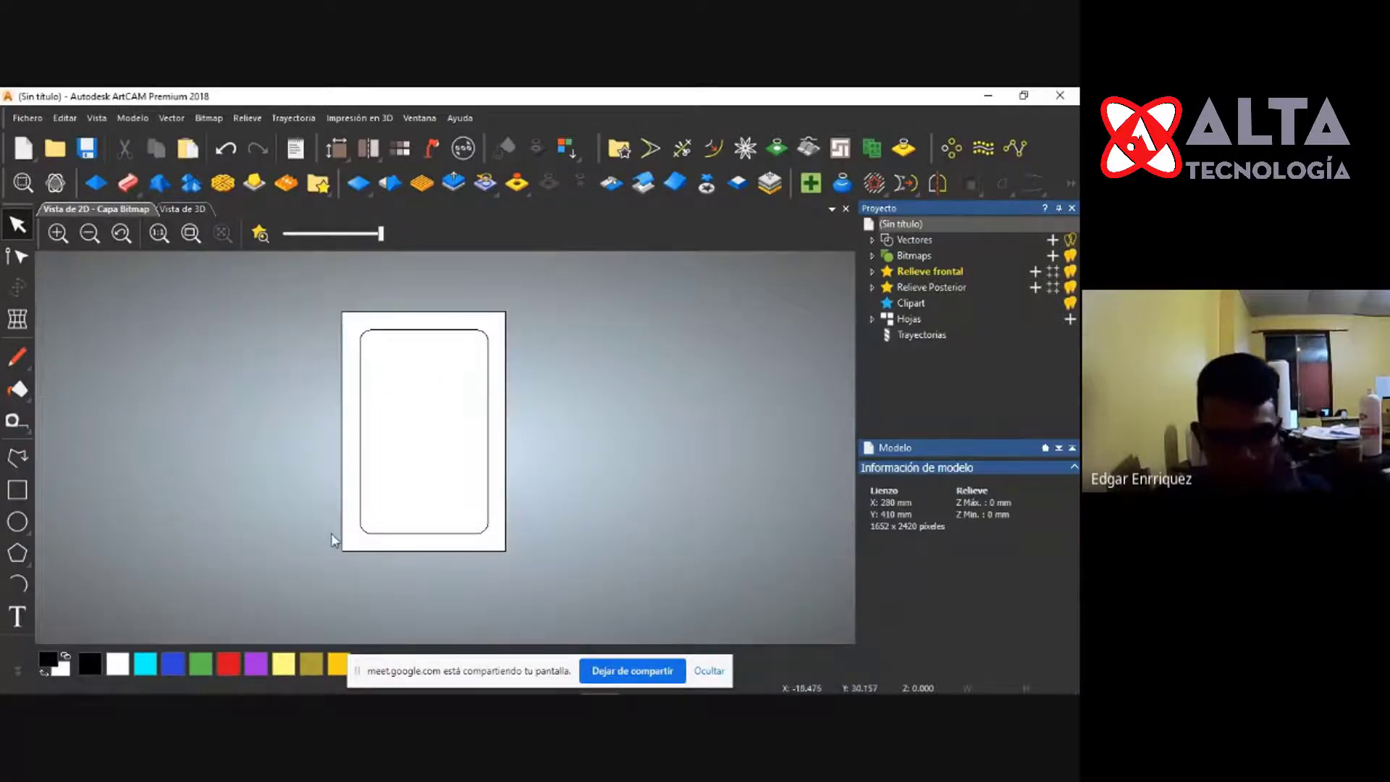
Draw a circle about 18.6 mm in diameter and move it onto the model's lower-left corner.
{"action": "scroll", "coordinate": [347, 557], "scroll_direction": "up", "scroll_amount": 2}
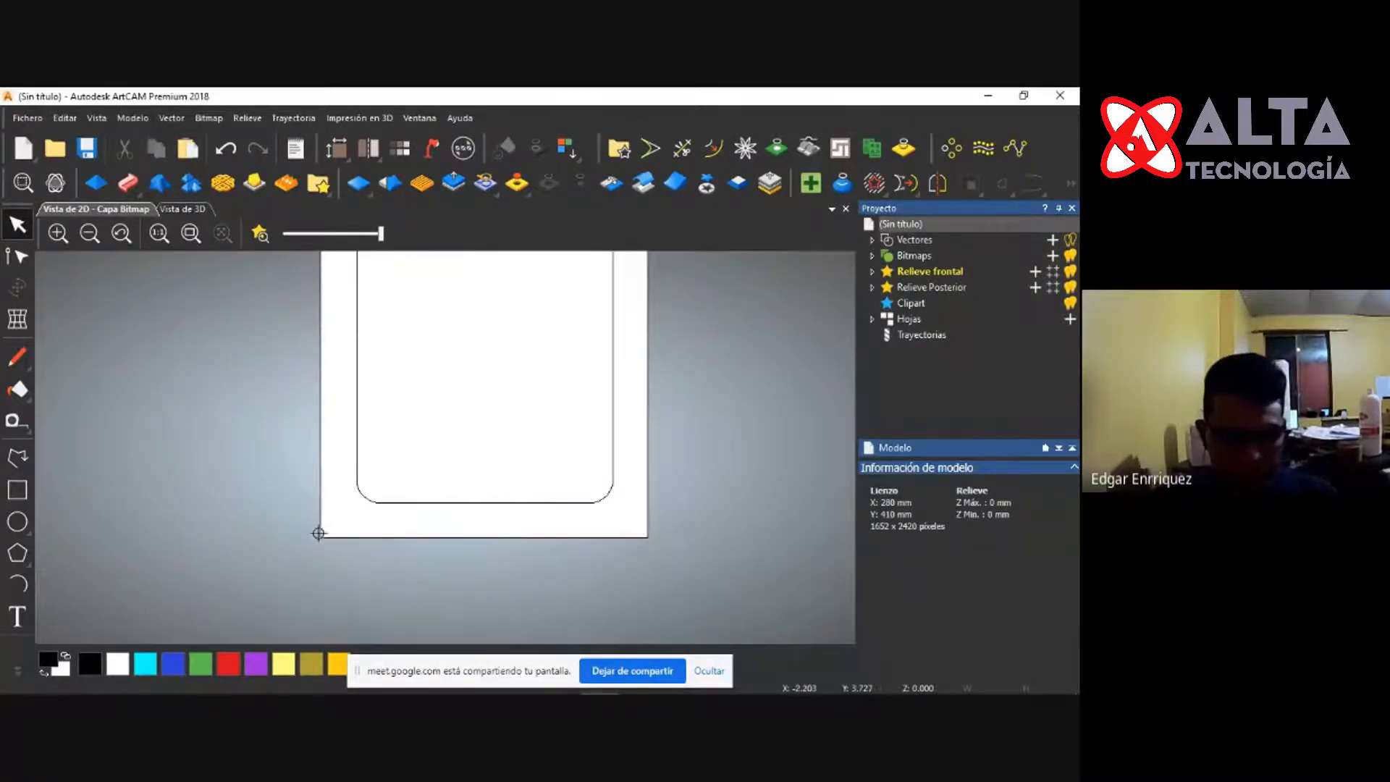
{"action": "scroll", "coordinate": [319, 533], "scroll_direction": "up", "scroll_amount": 2}
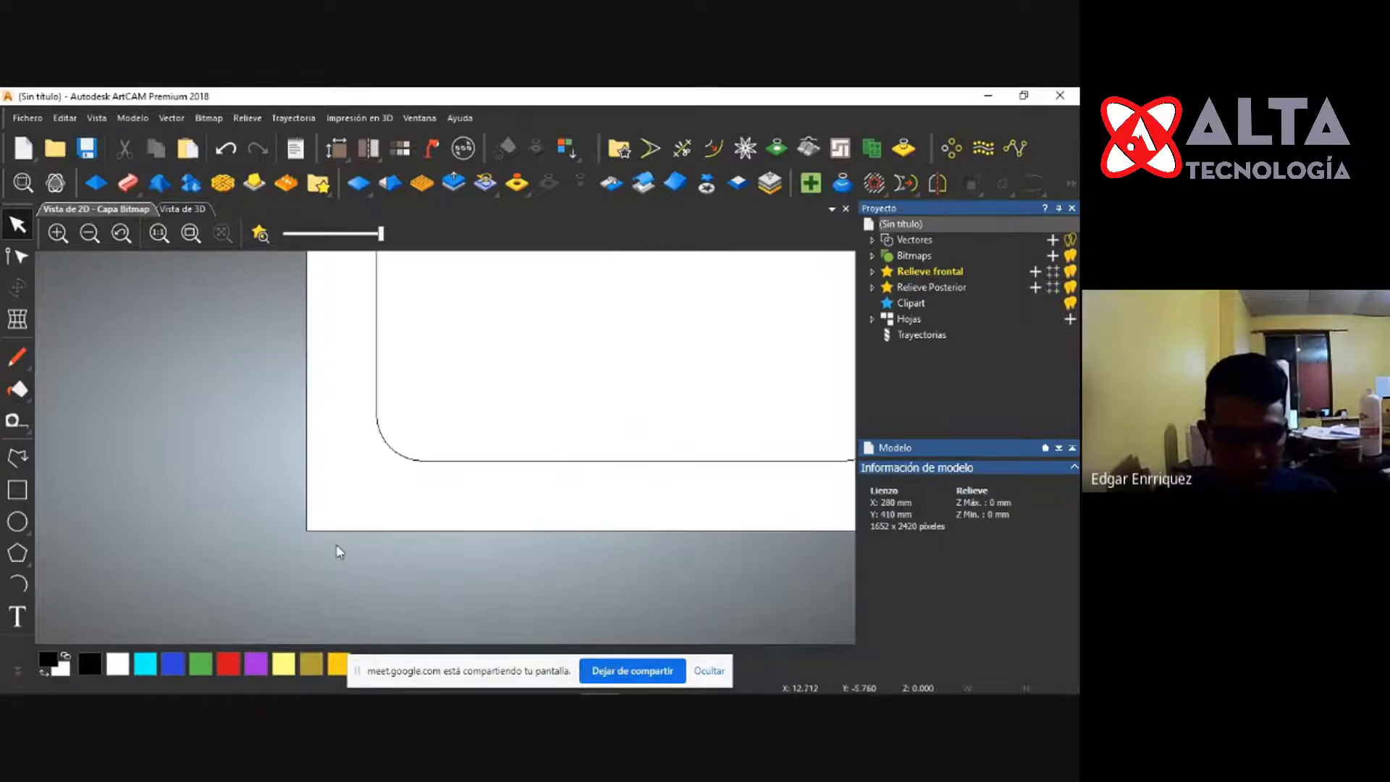
{"action": "left_click", "coordinate": [18, 521]}
{"action": "mouse_move", "coordinate": [292, 514]}
{"action": "left_mouse_down"}
{"action": "mouse_move", "coordinate": [319, 543]}
{"action": "mouse_move", "coordinate": [306, 530]}
{"action": "left_mouse_up"}
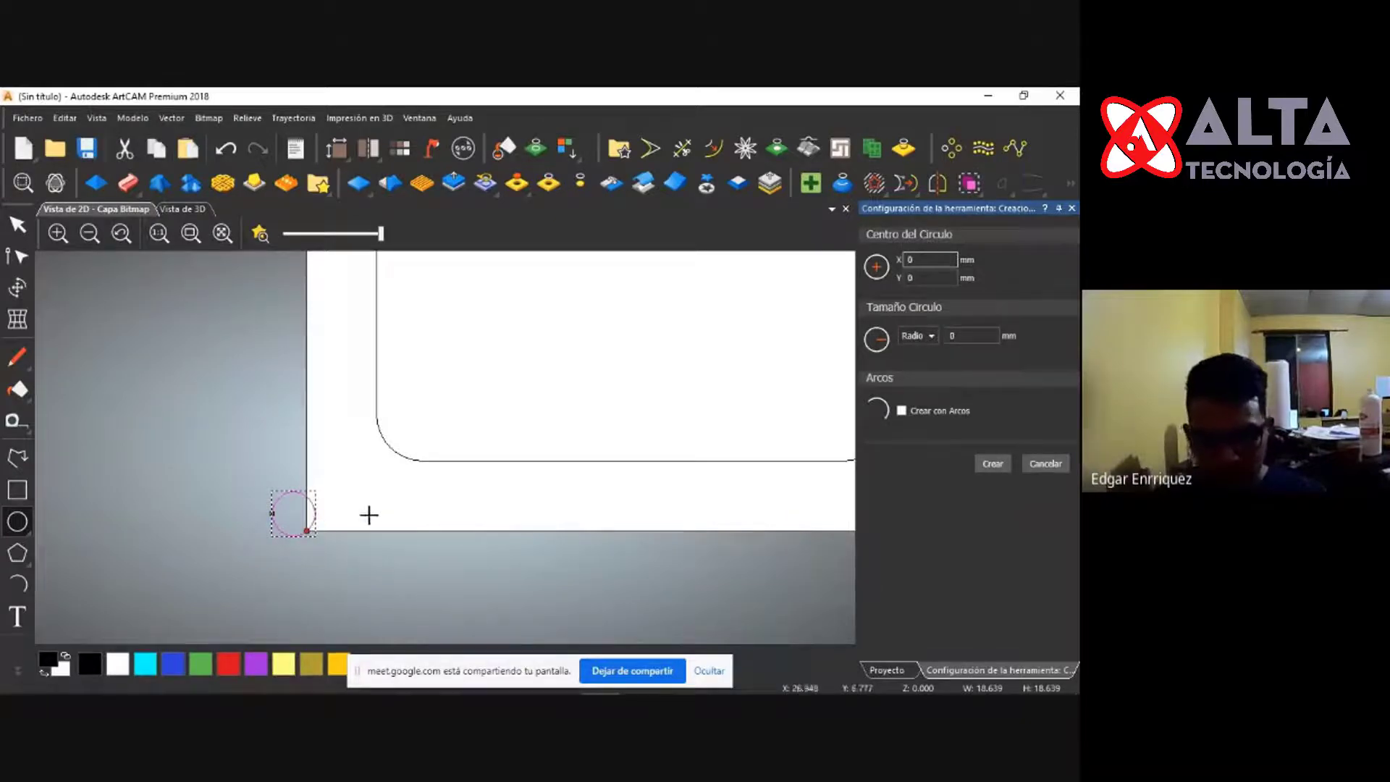
{"action": "mouse_move", "coordinate": [293, 513]}
{"action": "left_mouse_down"}
{"action": "mouse_move", "coordinate": [309, 528]}
{"action": "mouse_move", "coordinate": [297, 516]}
{"action": "left_mouse_up"}
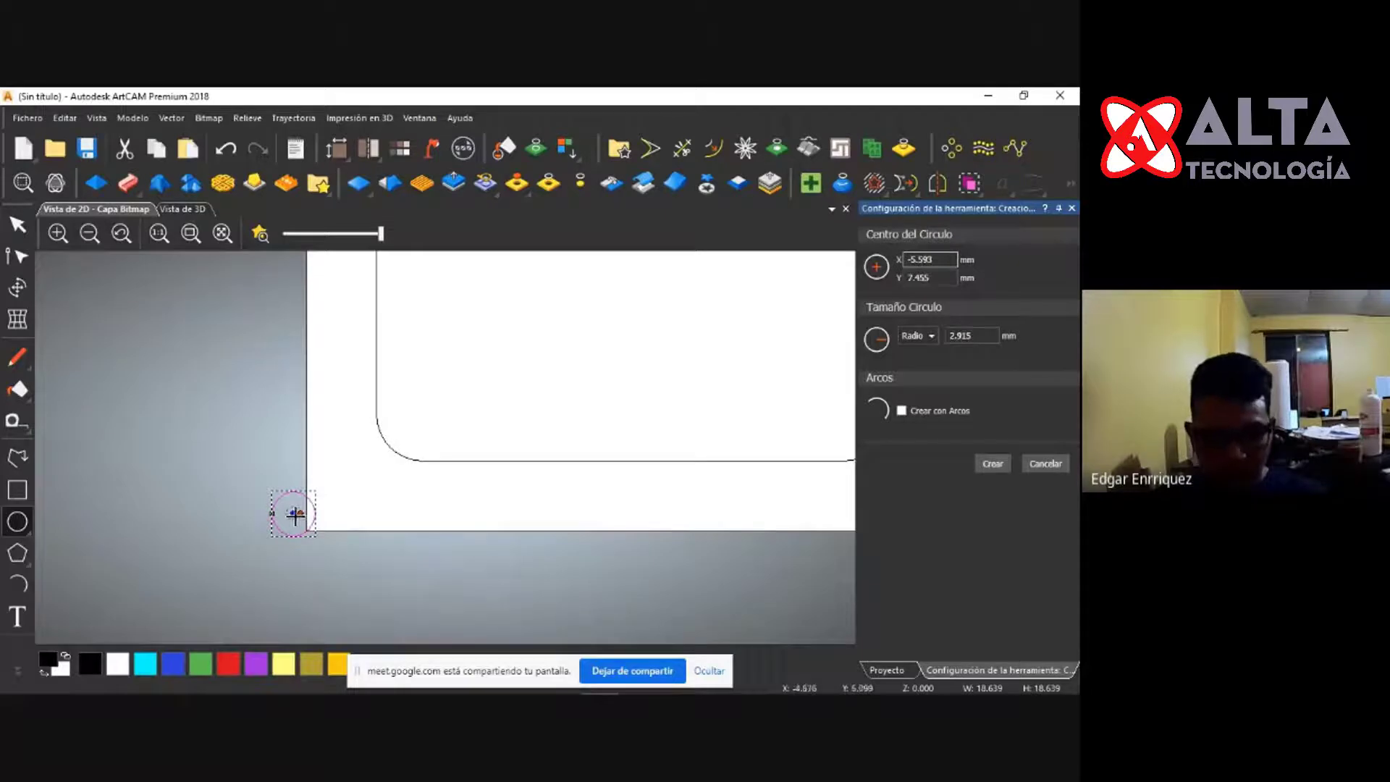
{"action": "key", "text": "Escape"}
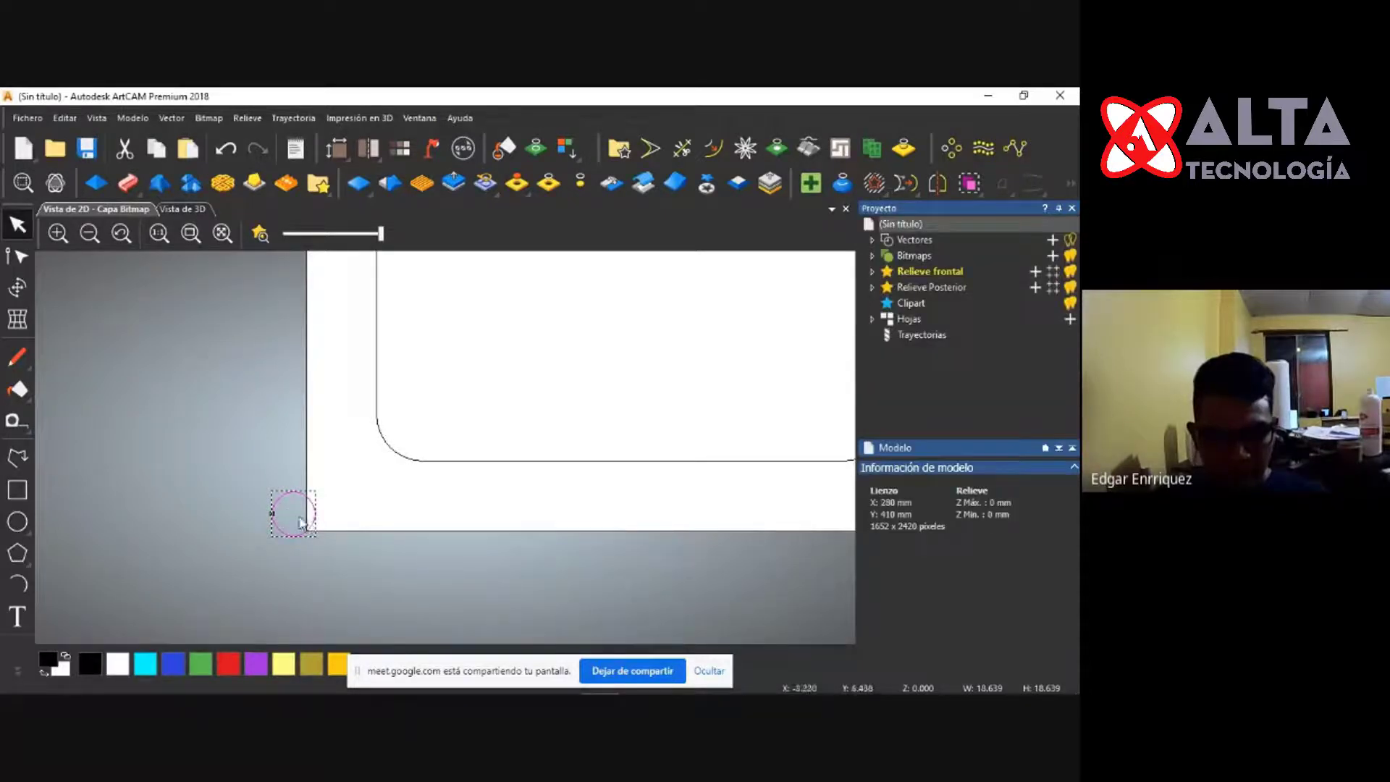
{"action": "left_click_drag", "start_coordinate": [309, 499], "coordinate": [322, 512]}
{"action": "left_click", "coordinate": [349, 561]}
{"action": "scroll", "coordinate": [223, 543], "scroll_direction": "down", "scroll_amount": 1}
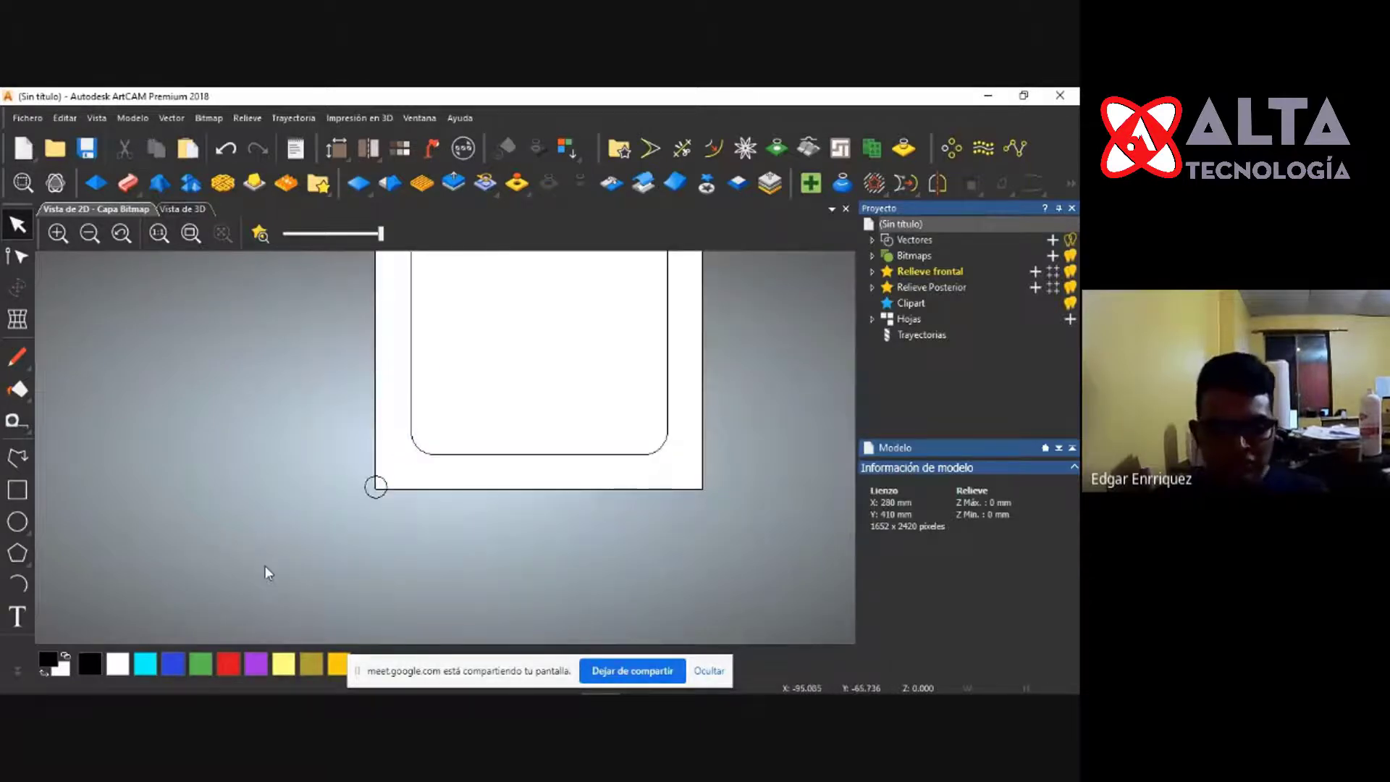
Examine the circle at the model's lower-left corner in relation to the sheet and the rounded rectangle.
{"action": "scroll", "coordinate": [268, 567], "scroll_direction": "down", "scroll_amount": 1}
{"action": "scroll", "coordinate": [271, 568], "scroll_direction": "down", "scroll_amount": 1}
{"action": "scroll", "coordinate": [497, 360], "scroll_direction": "up", "scroll_amount": 1}
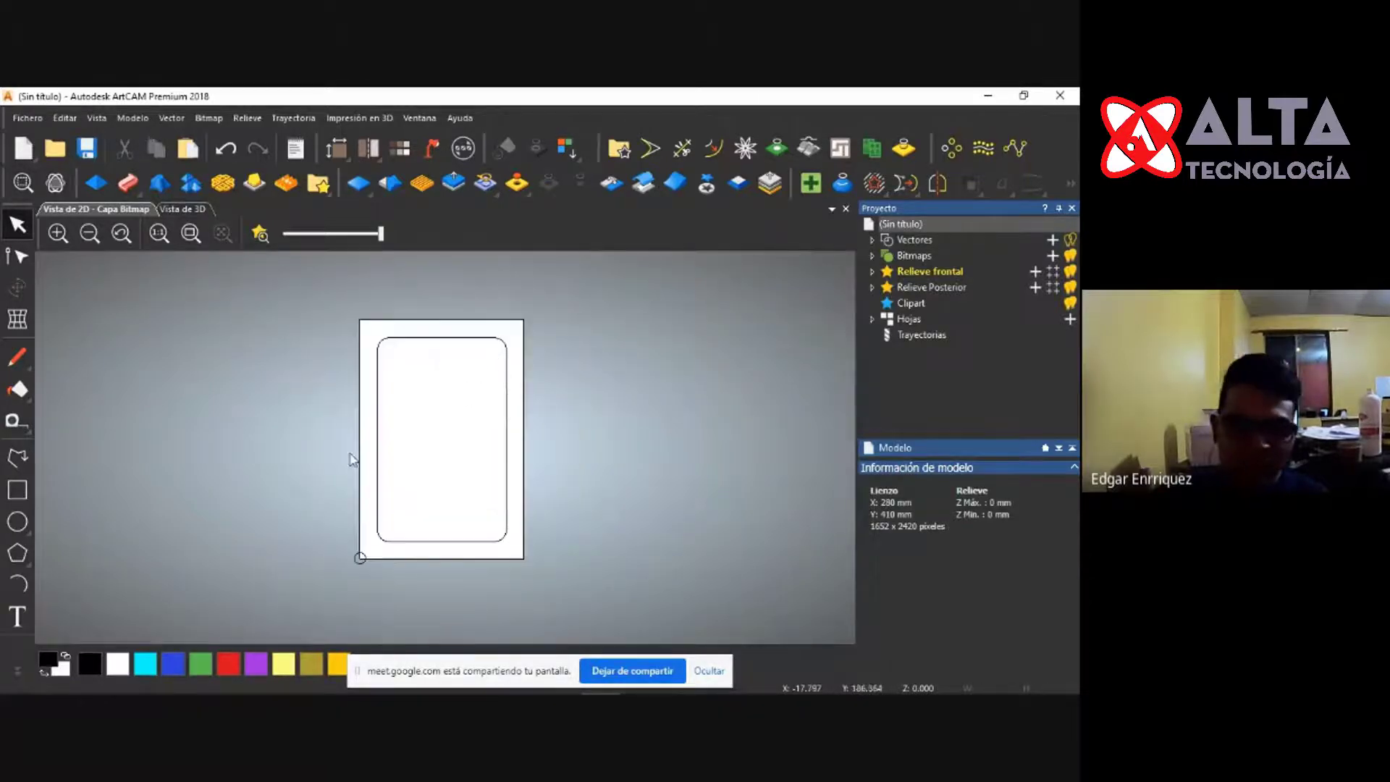
{"action": "scroll", "coordinate": [383, 543], "scroll_direction": "up", "scroll_amount": 1}
{"action": "scroll", "coordinate": [332, 561], "scroll_direction": "up", "scroll_amount": 1}
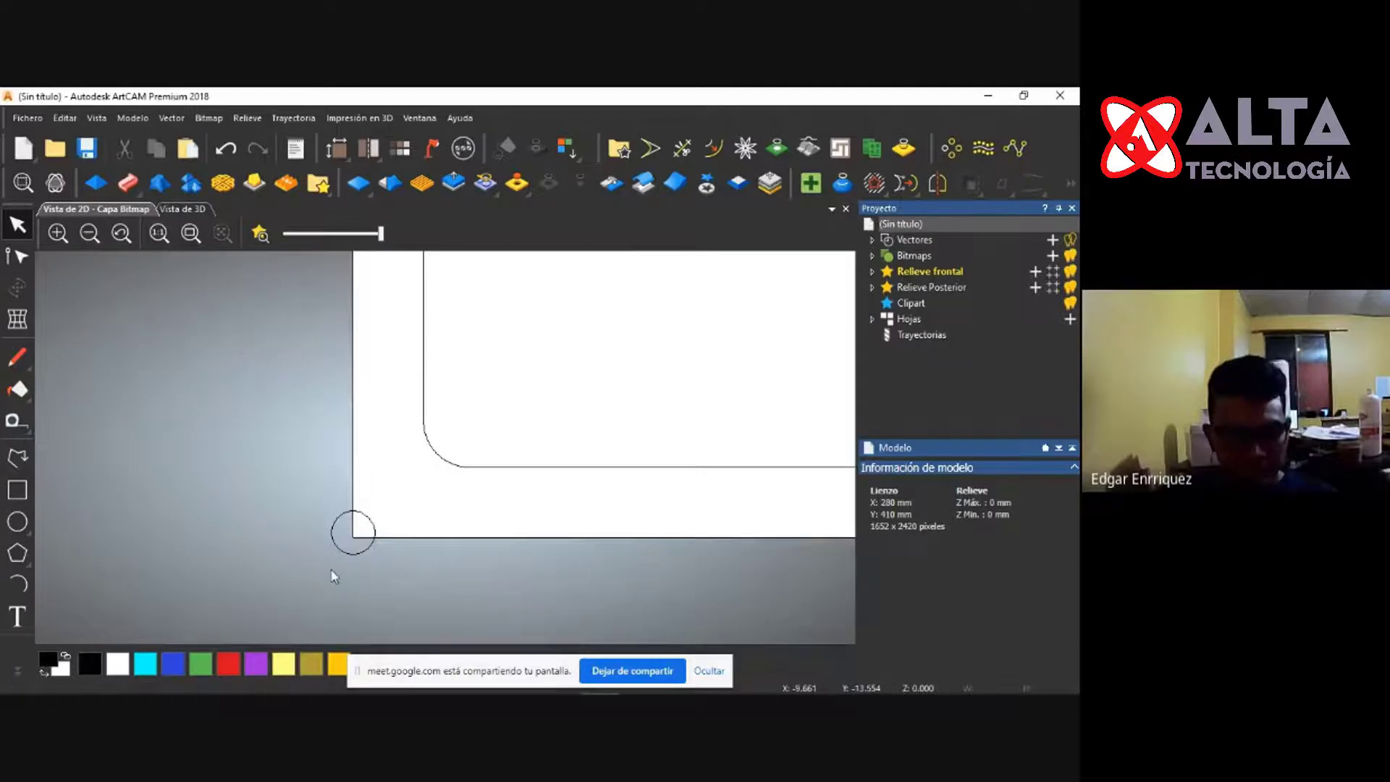
{"action": "scroll", "coordinate": [449, 463], "scroll_direction": "down", "scroll_amount": 1}
{"action": "scroll", "coordinate": [530, 415], "scroll_direction": "up", "scroll_amount": 1}
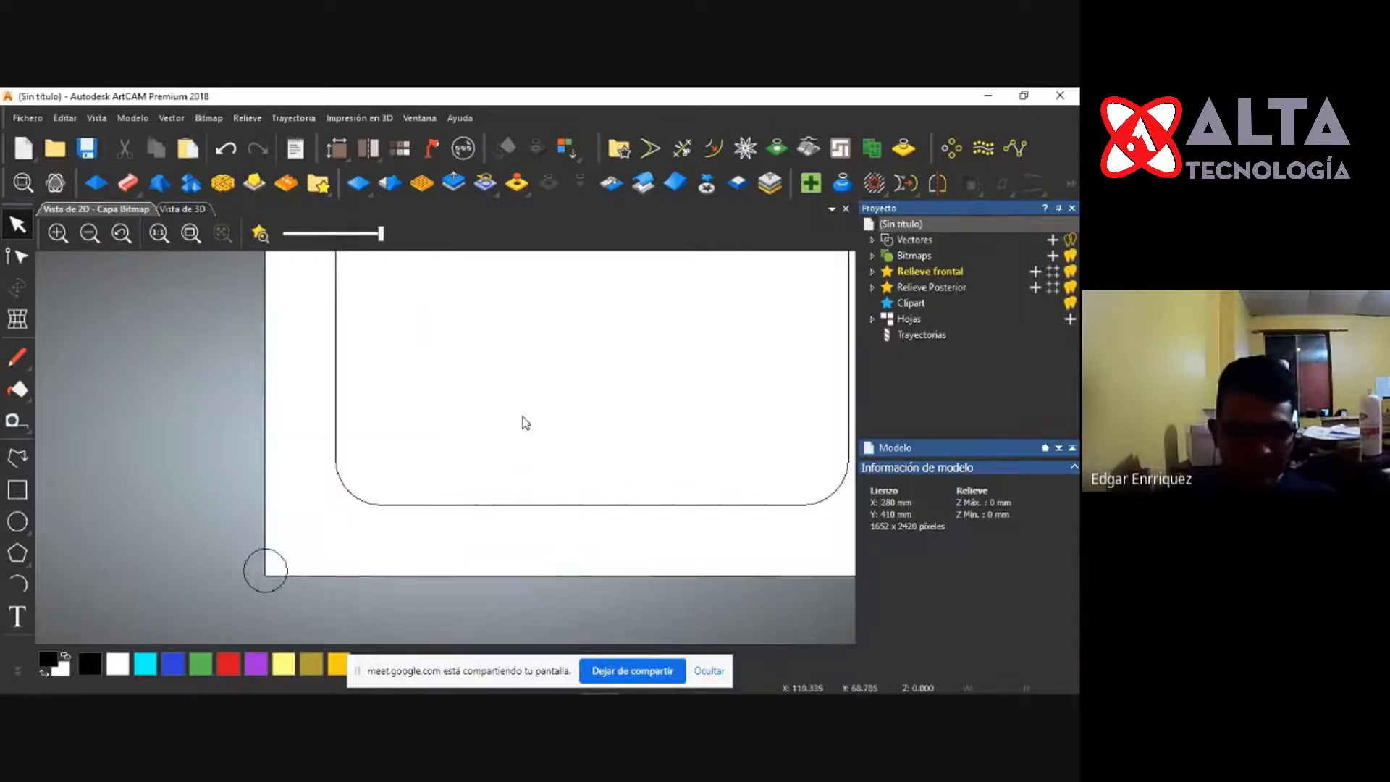
{"action": "scroll", "coordinate": [332, 470], "scroll_direction": "up", "scroll_amount": 1}
{"action": "scroll", "coordinate": [264, 552], "scroll_direction": "down", "scroll_amount": 1}
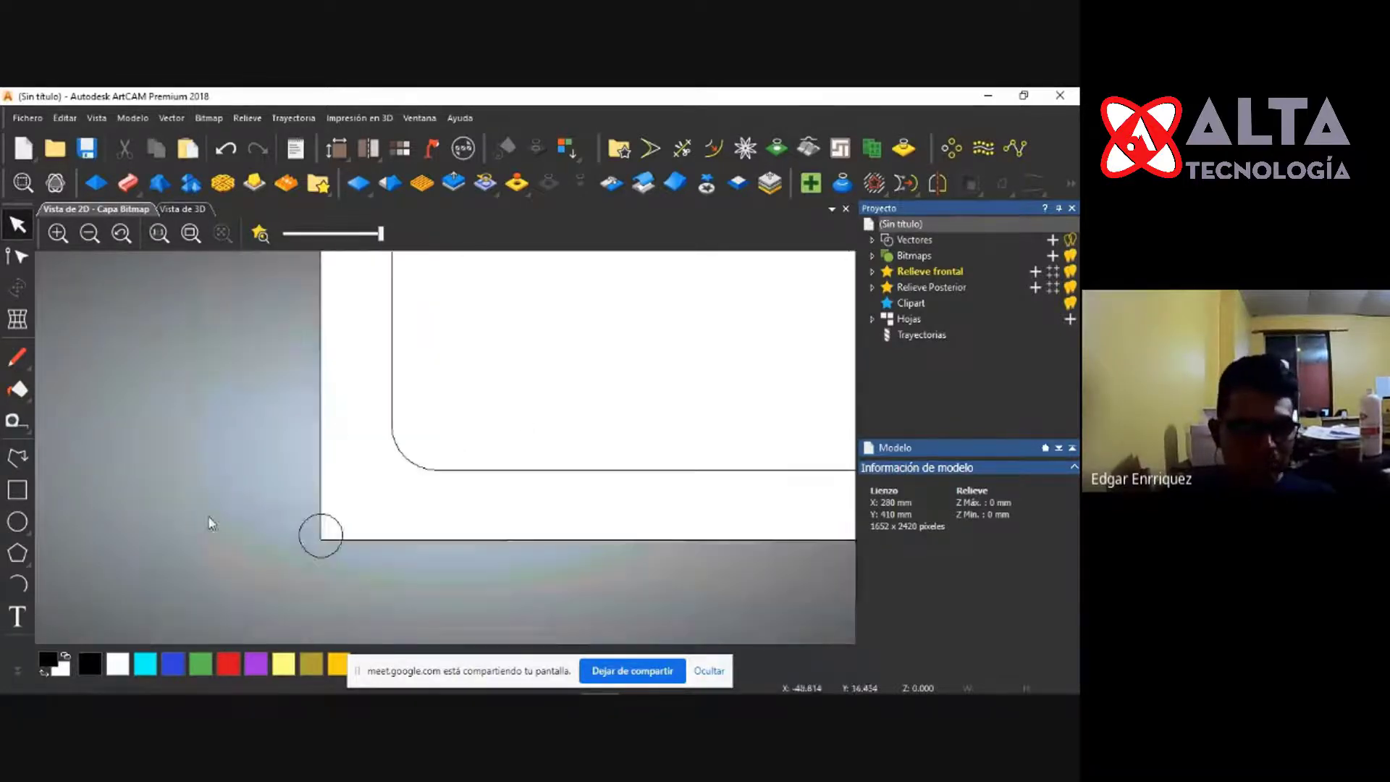
{"action": "scroll", "coordinate": [332, 523], "scroll_direction": "up", "scroll_amount": 1}
Set the primary colour to purple with the circle selected, and select the rounded rectangle to inspect its corners.
{"action": "left_click", "coordinate": [345, 522]}
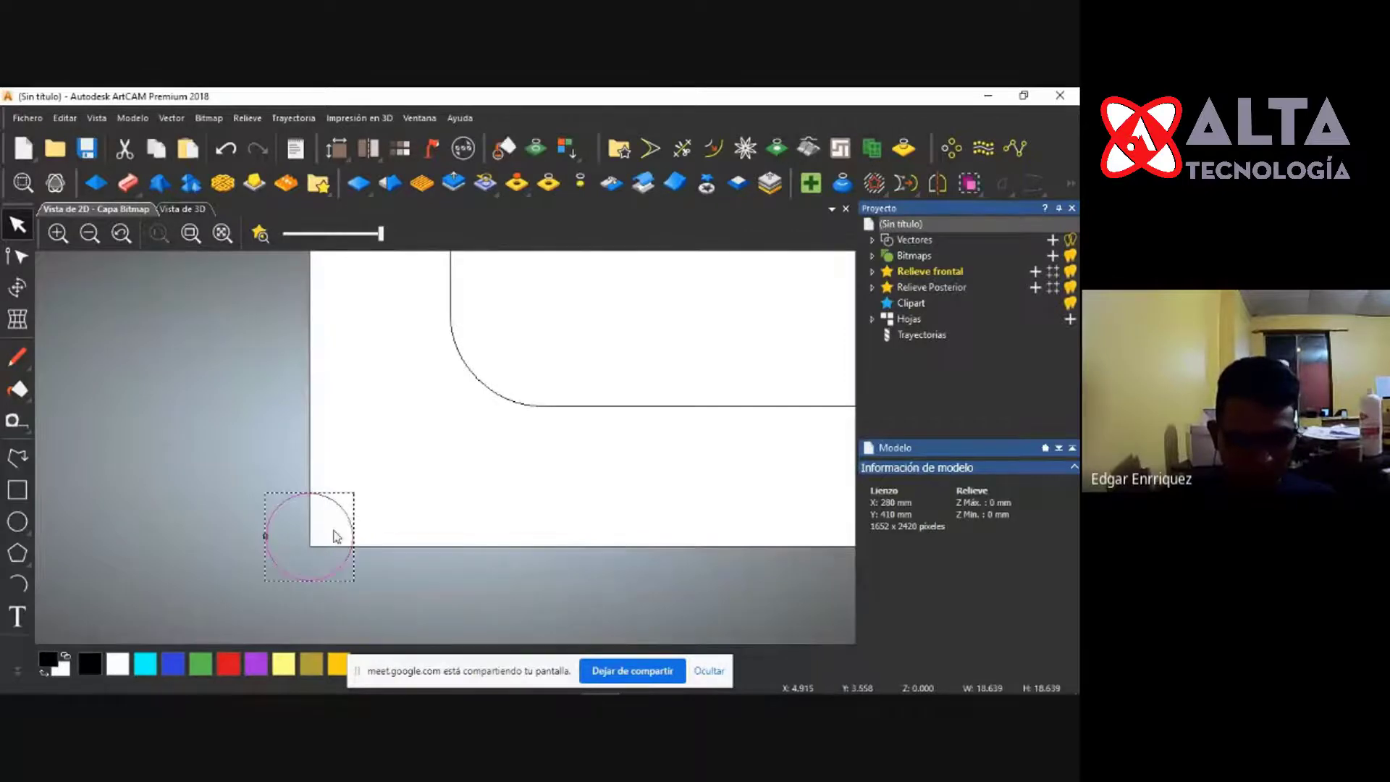
{"action": "left_click", "coordinate": [257, 662]}
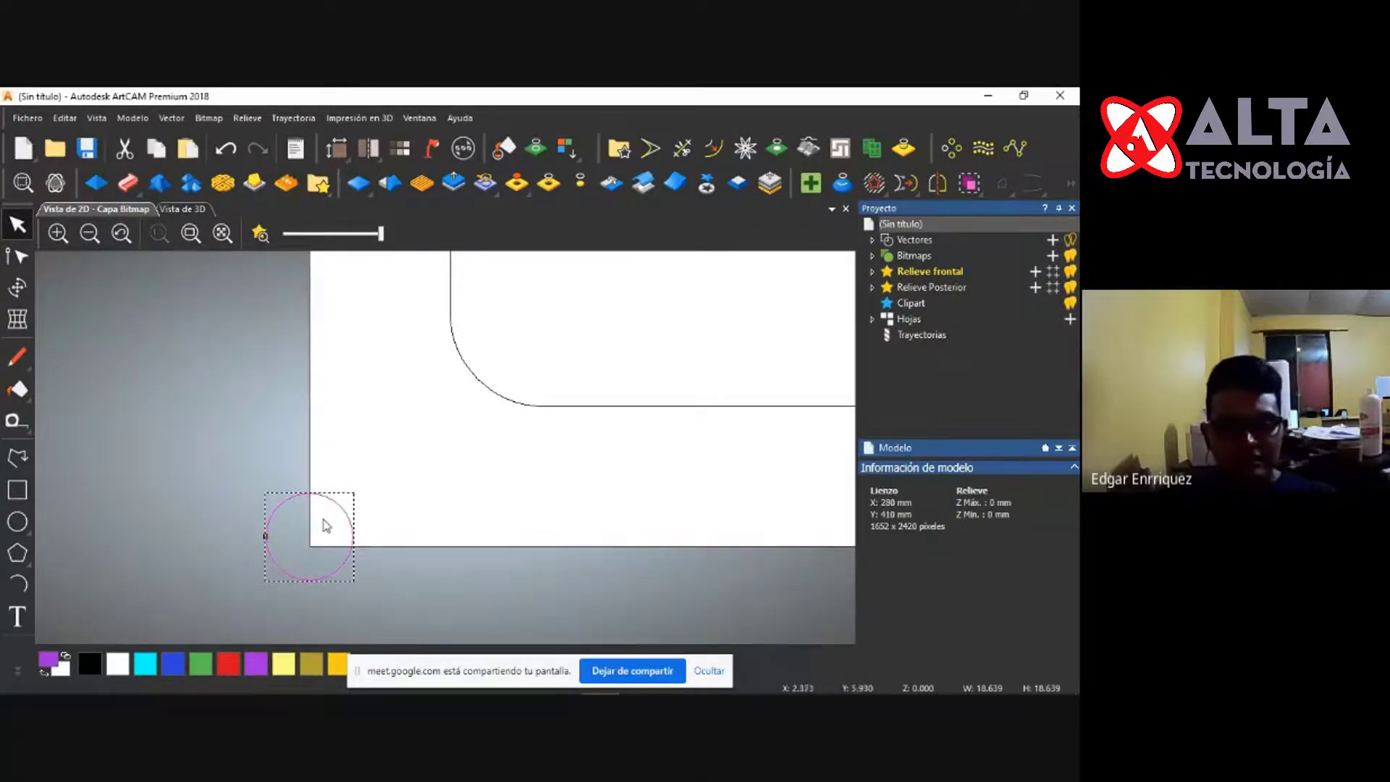
{"action": "left_click", "coordinate": [480, 394]}
{"action": "left_click", "coordinate": [493, 399]}
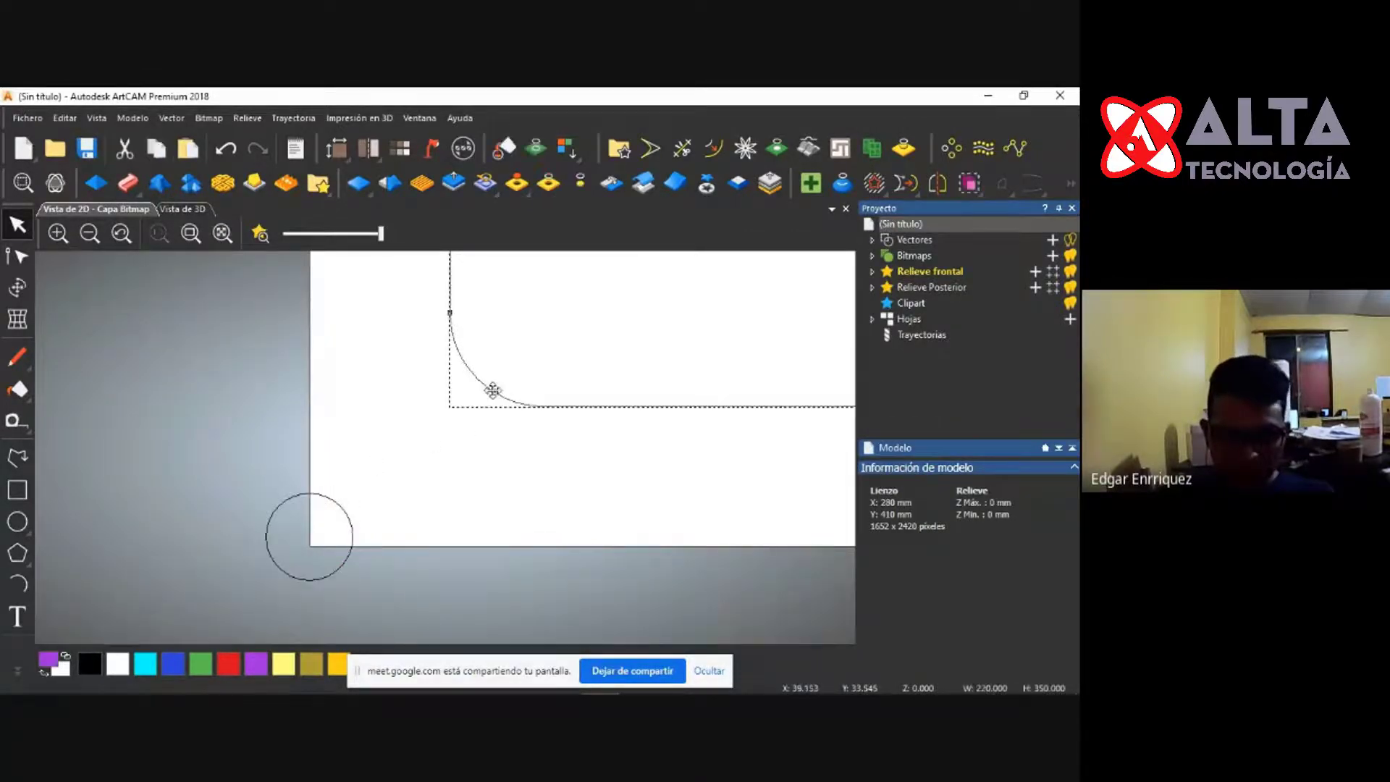
{"action": "scroll", "coordinate": [289, 503], "scroll_direction": "down", "scroll_amount": 1}
{"action": "scroll", "coordinate": [262, 515], "scroll_direction": "down", "scroll_amount": 3}
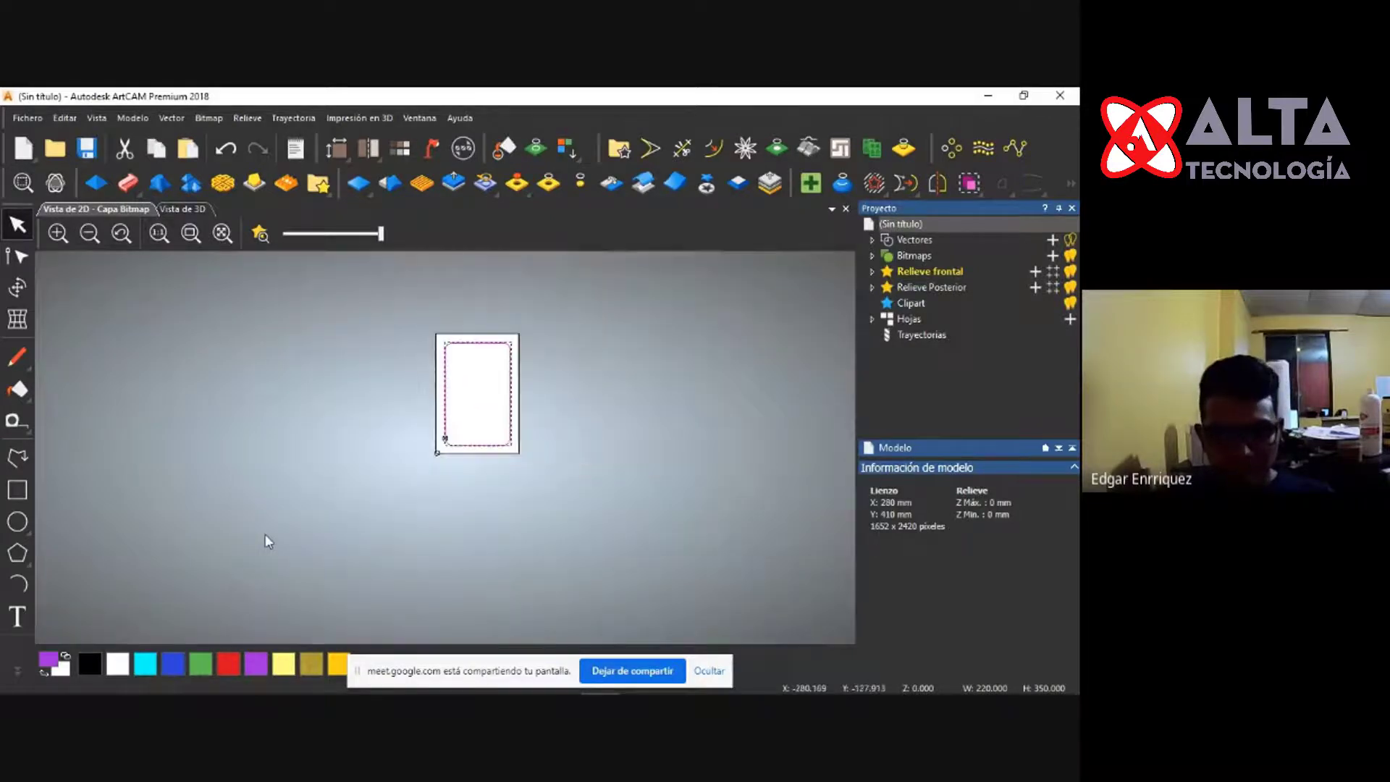
{"action": "scroll", "coordinate": [528, 369], "scroll_direction": "up", "scroll_amount": 2}
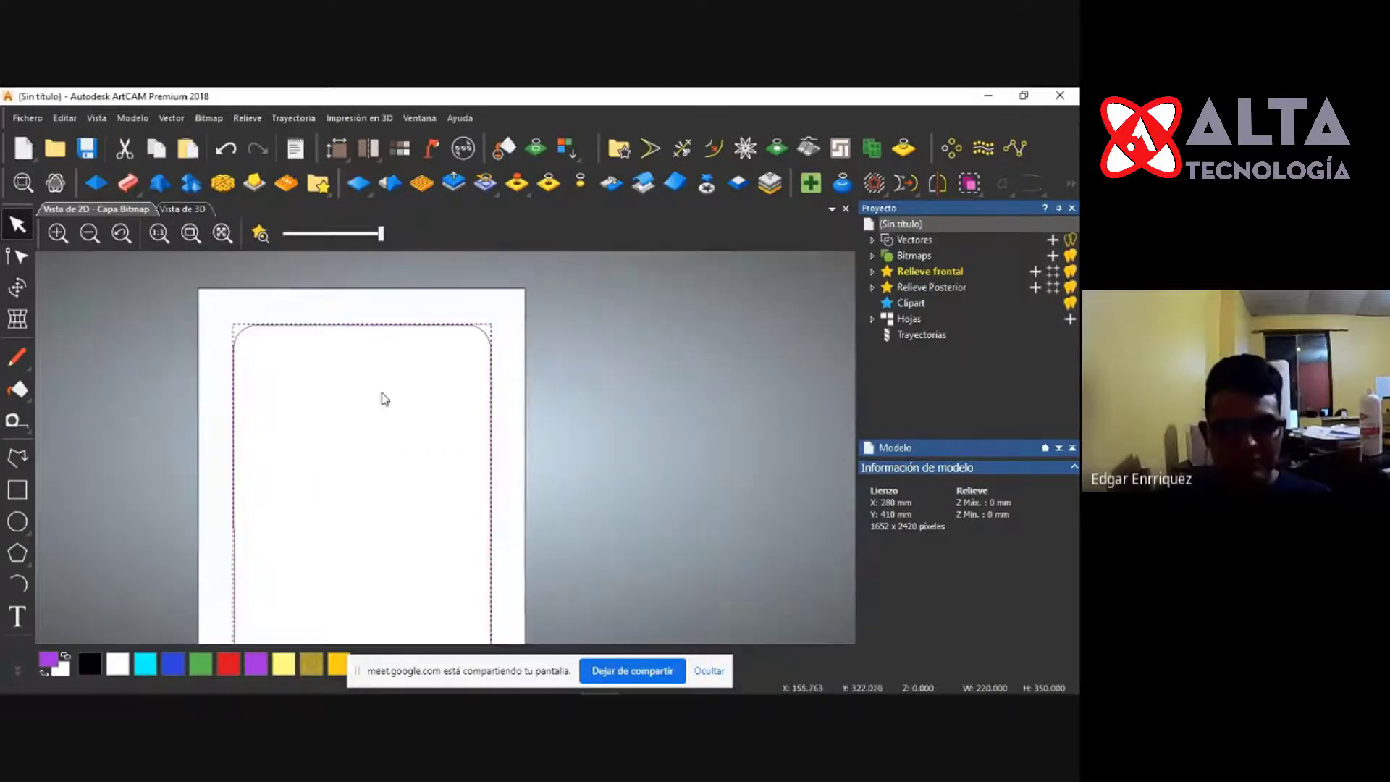
{"action": "scroll", "coordinate": [366, 301], "scroll_direction": "down", "scroll_amount": 1}
{"action": "scroll", "coordinate": [311, 592], "scroll_direction": "up", "scroll_amount": 2}
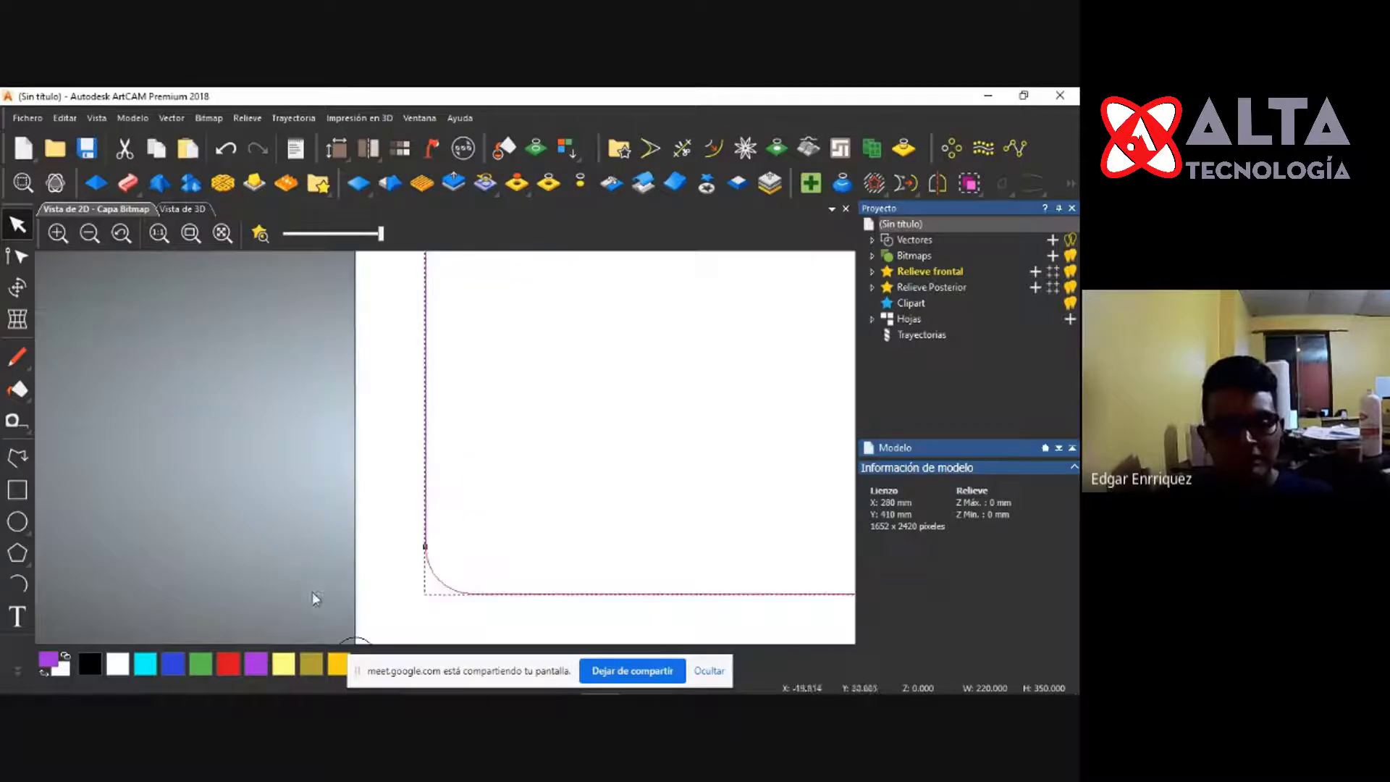
{"action": "scroll", "coordinate": [307, 503], "scroll_direction": "down", "scroll_amount": 1}
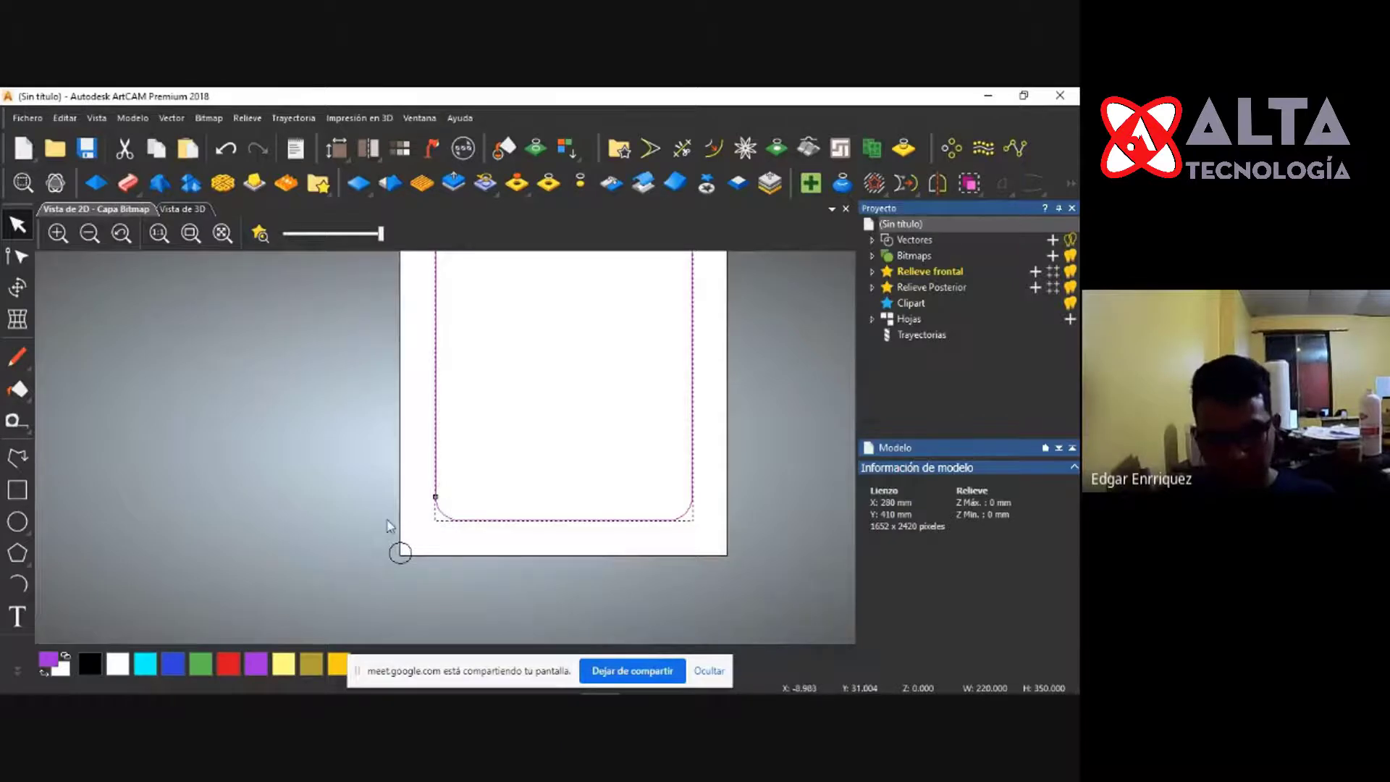
Delete the circle at the model's lower-left corner.
{"action": "scroll", "coordinate": [412, 487], "scroll_direction": "down", "scroll_amount": 1}
{"action": "scroll", "coordinate": [580, 335], "scroll_direction": "up", "scroll_amount": 1}
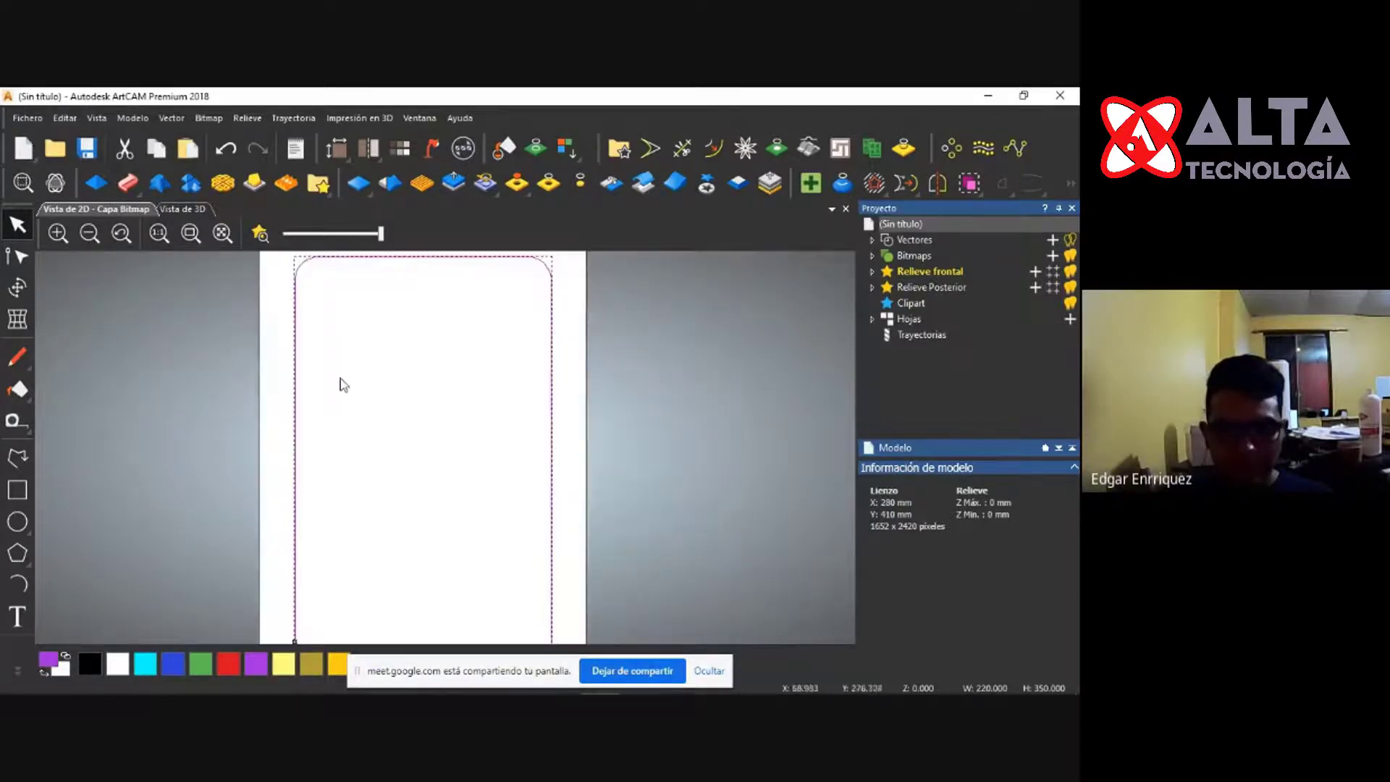
{"action": "scroll", "coordinate": [346, 380], "scroll_direction": "down", "scroll_amount": 1}
{"action": "left_click", "coordinate": [351, 575]}
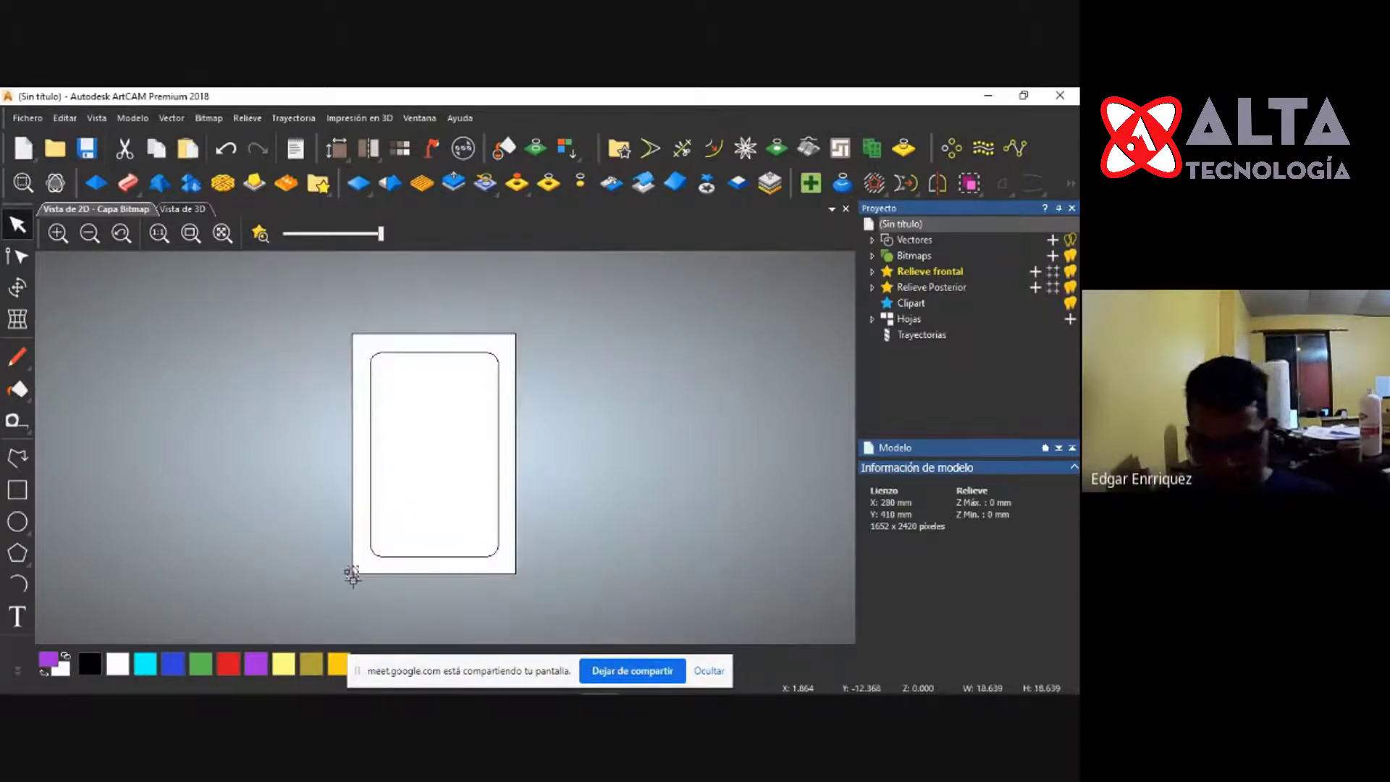
{"action": "left_click", "coordinate": [710, 673]}
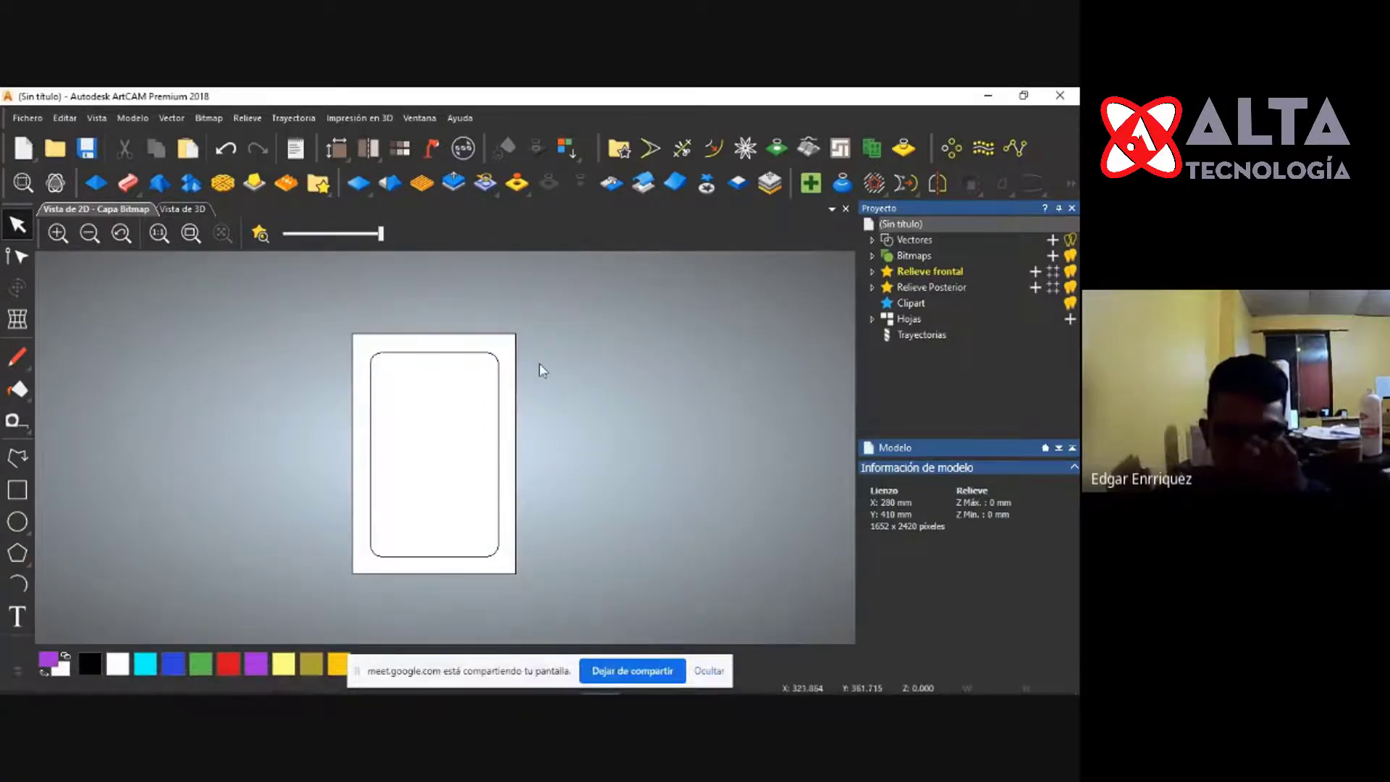
{"action": "scroll", "coordinate": [528, 378], "scroll_direction": "up", "scroll_amount": 1}
{"action": "scroll", "coordinate": [442, 343], "scroll_direction": "down", "scroll_amount": 1}
{"action": "scroll", "coordinate": [460, 455], "scroll_direction": "up", "scroll_amount": 1}
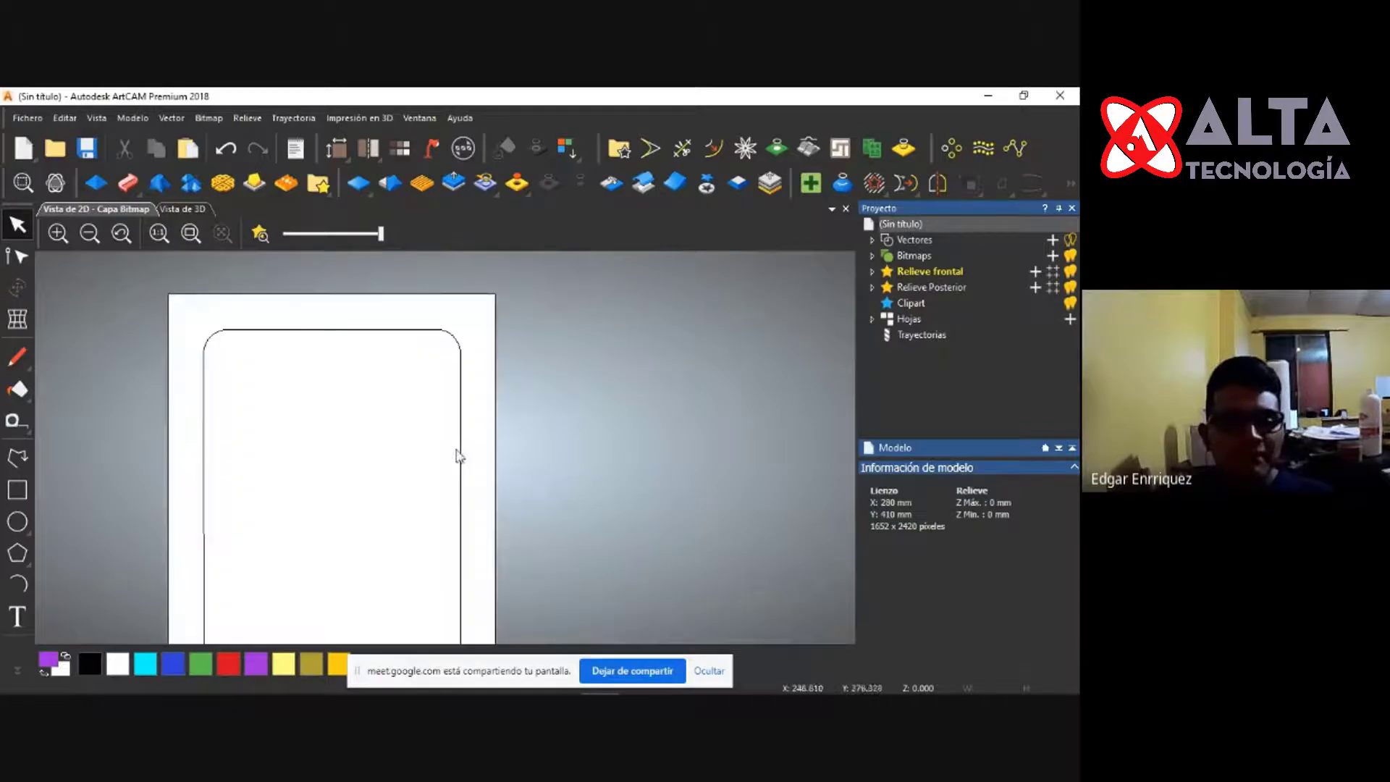
{"action": "scroll", "coordinate": [372, 319], "scroll_direction": "down", "scroll_amount": 1}
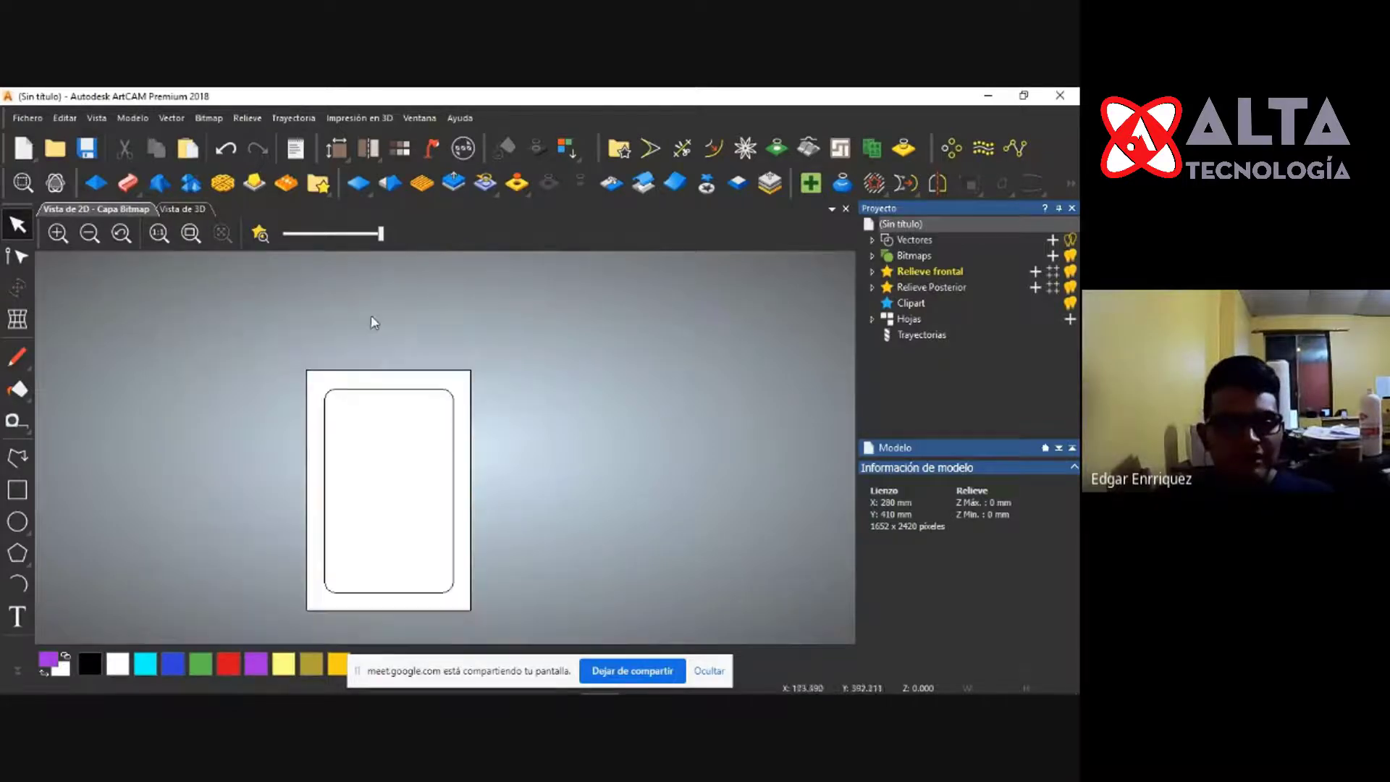
{"action": "left_click", "coordinate": [354, 391]}
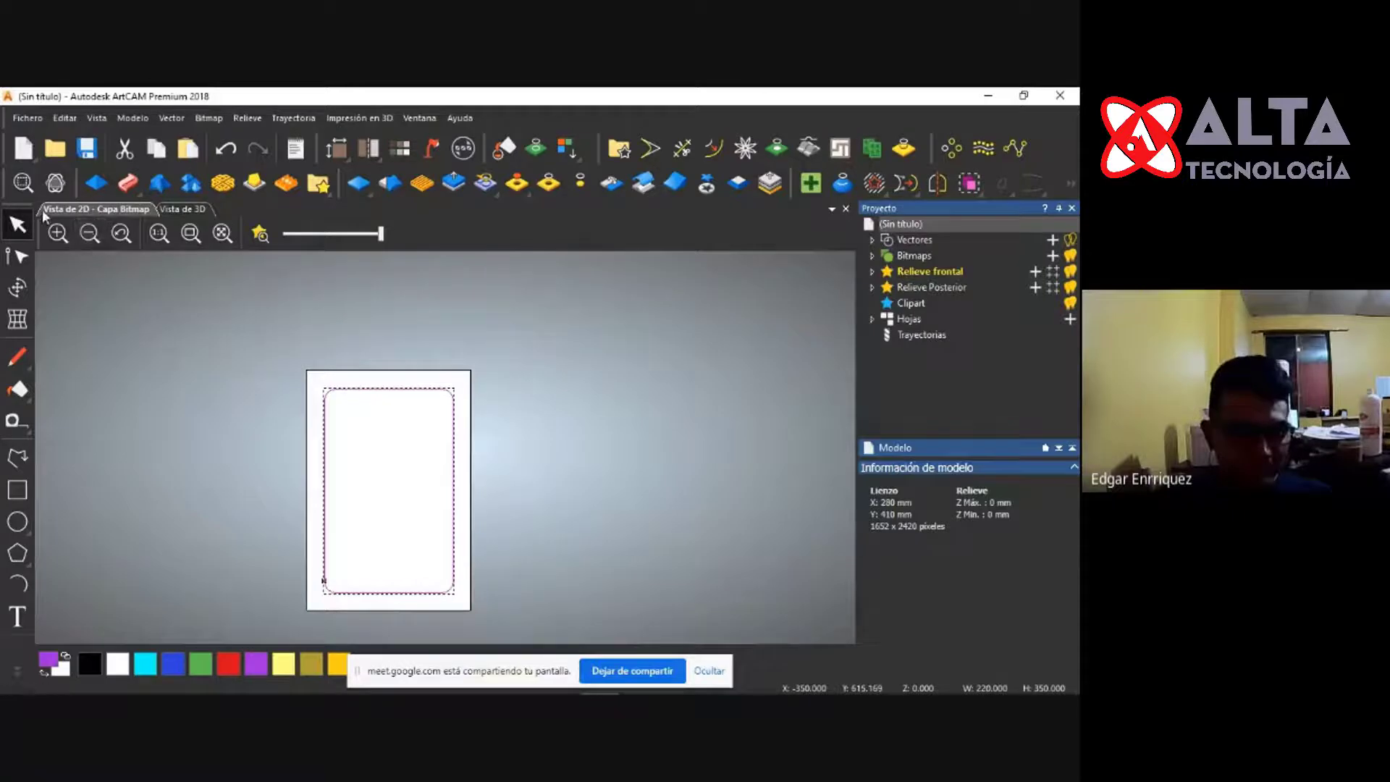
{"action": "left_click", "coordinate": [94, 181]}
{"action": "left_click", "coordinate": [93, 182]}
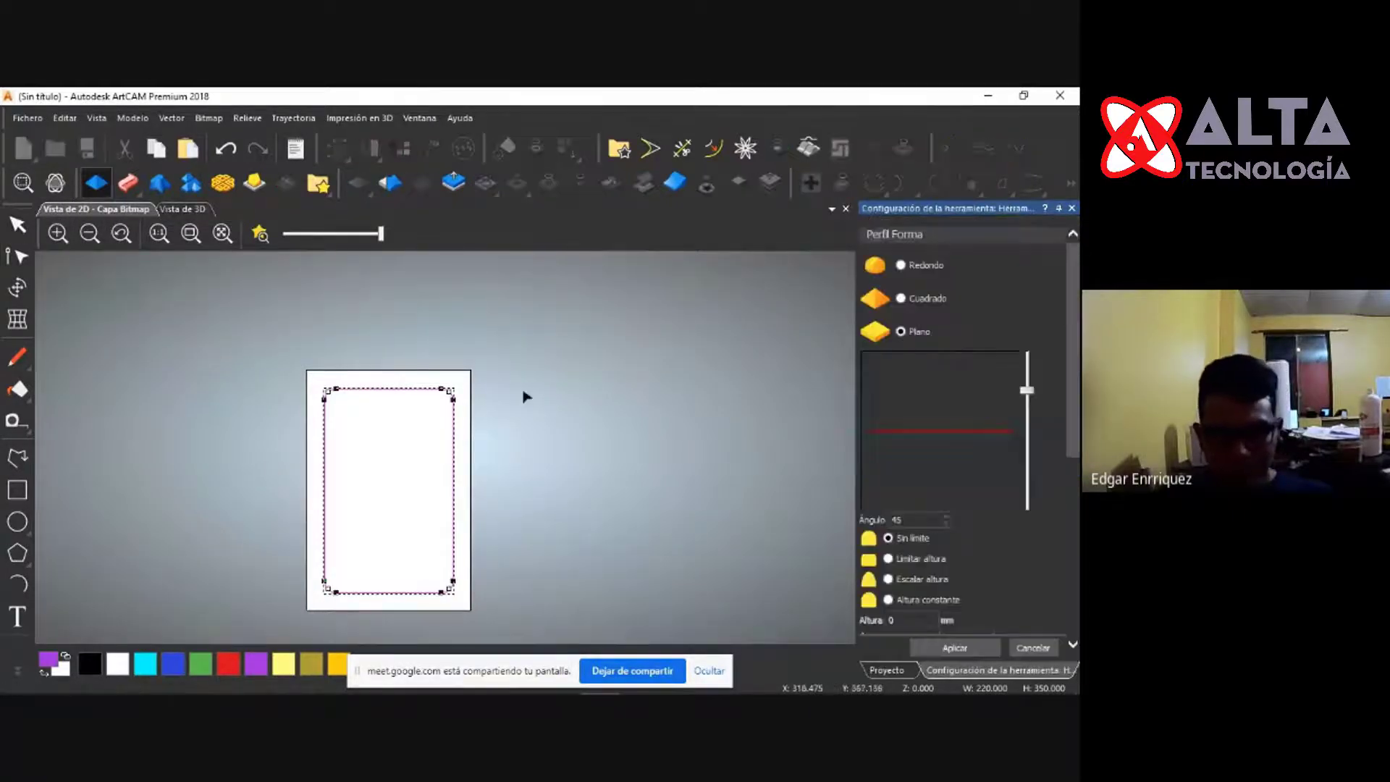
{"action": "left_click", "coordinate": [182, 209]}
{"action": "scroll", "coordinate": [823, 397], "scroll_direction": "up", "scroll_amount": 3}
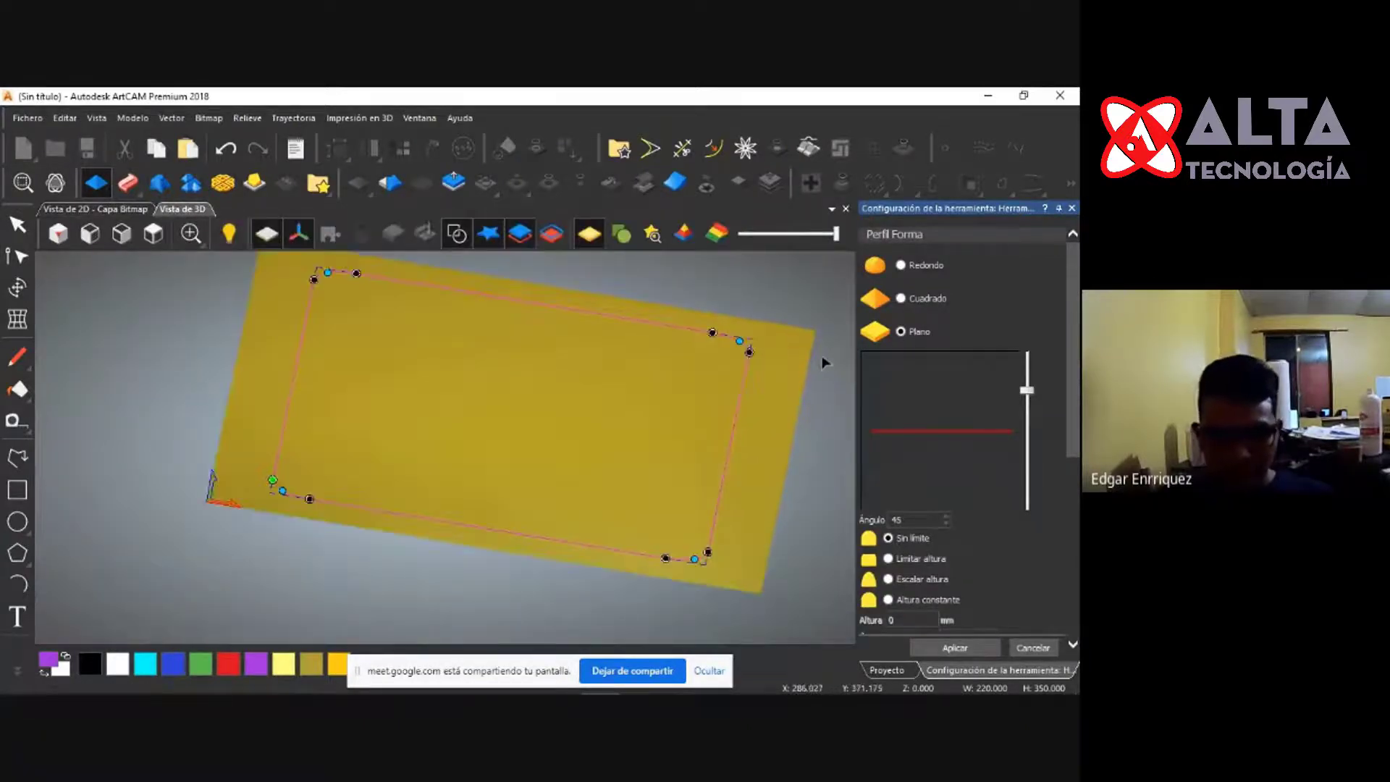
{"action": "scroll", "coordinate": [439, 499], "scroll_direction": "down", "scroll_amount": 1}
{"action": "scroll", "coordinate": [695, 373], "scroll_direction": "up", "scroll_amount": 1}
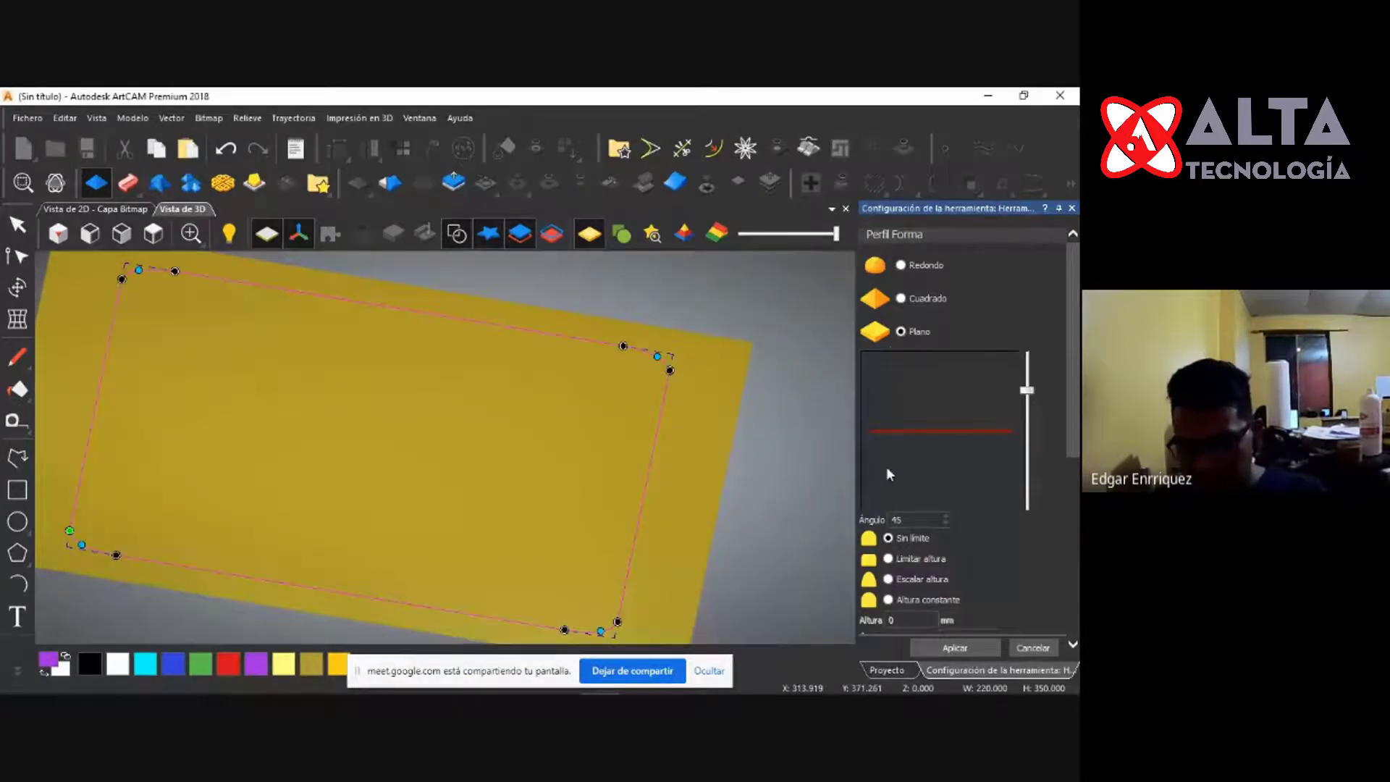
{"action": "scroll", "coordinate": [876, 390], "scroll_direction": "down", "scroll_amount": 1}
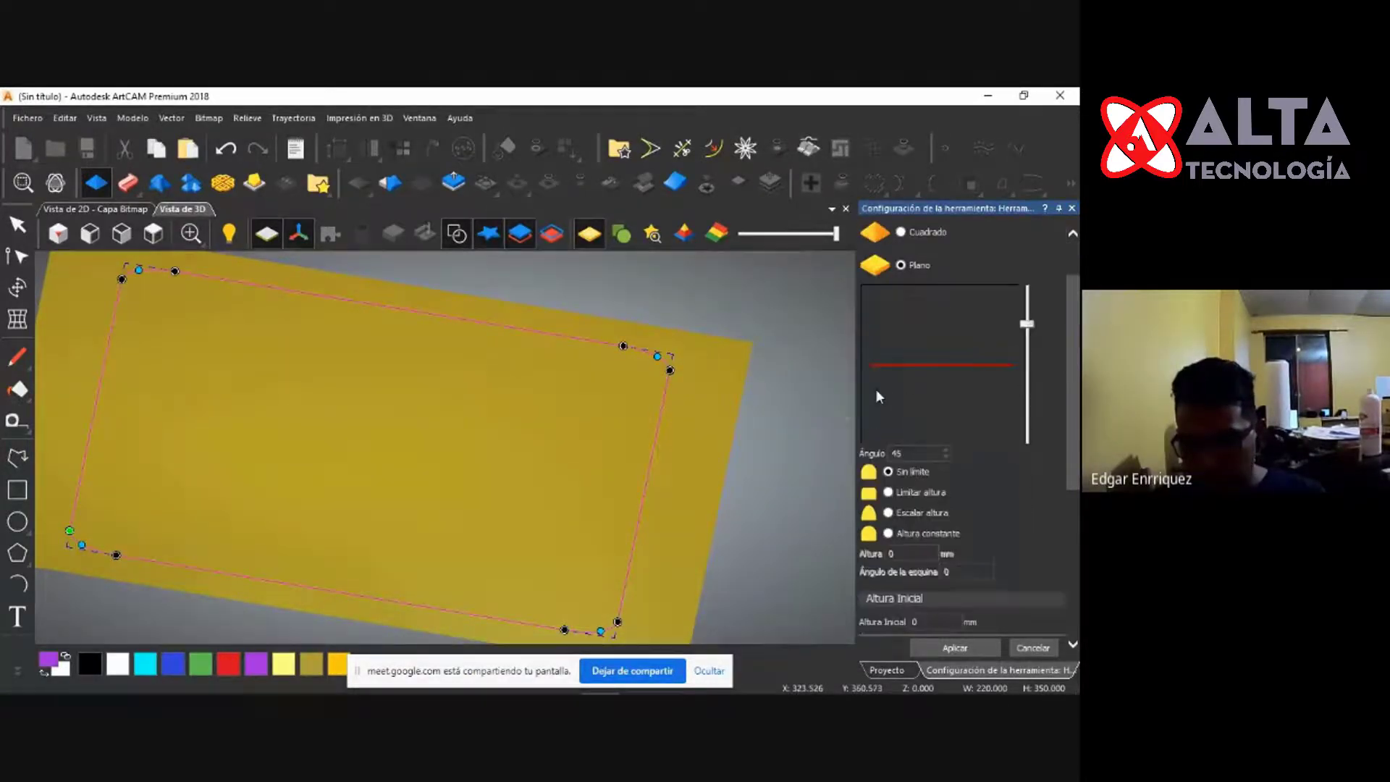
{"action": "left_click", "coordinate": [888, 493]}
{"action": "scroll", "coordinate": [897, 499], "scroll_direction": "down", "scroll_amount": 1}
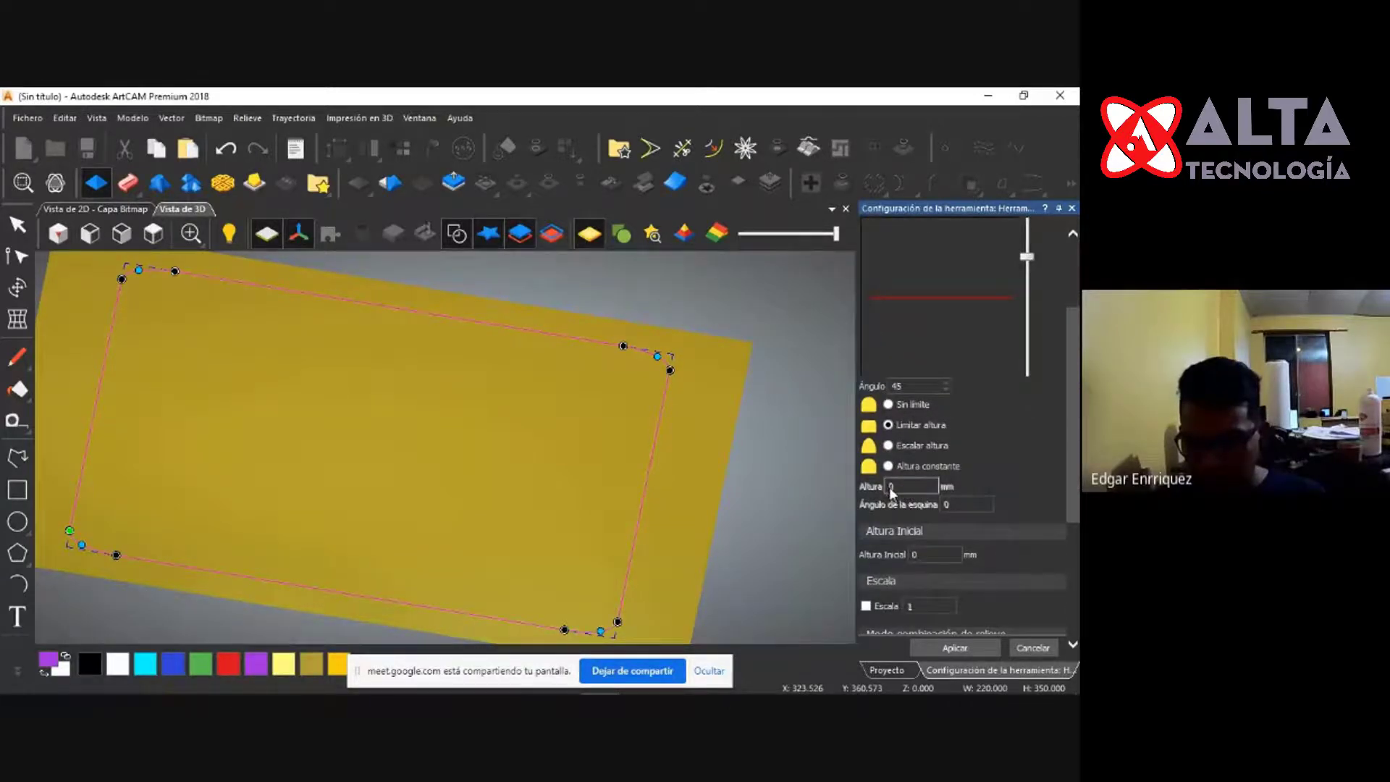
{"action": "left_click", "coordinate": [916, 555]}
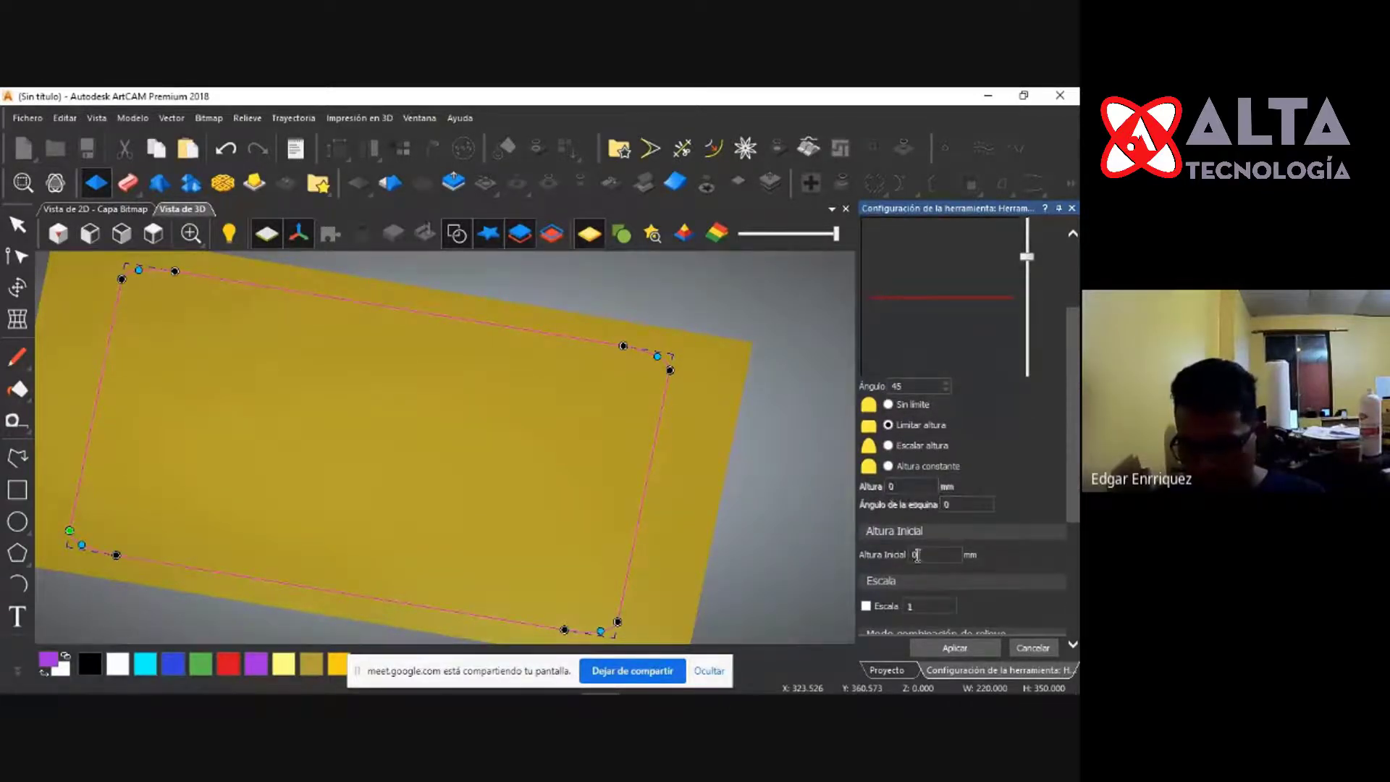
{"action": "scroll", "coordinate": [899, 531], "scroll_direction": "down", "scroll_amount": 1}
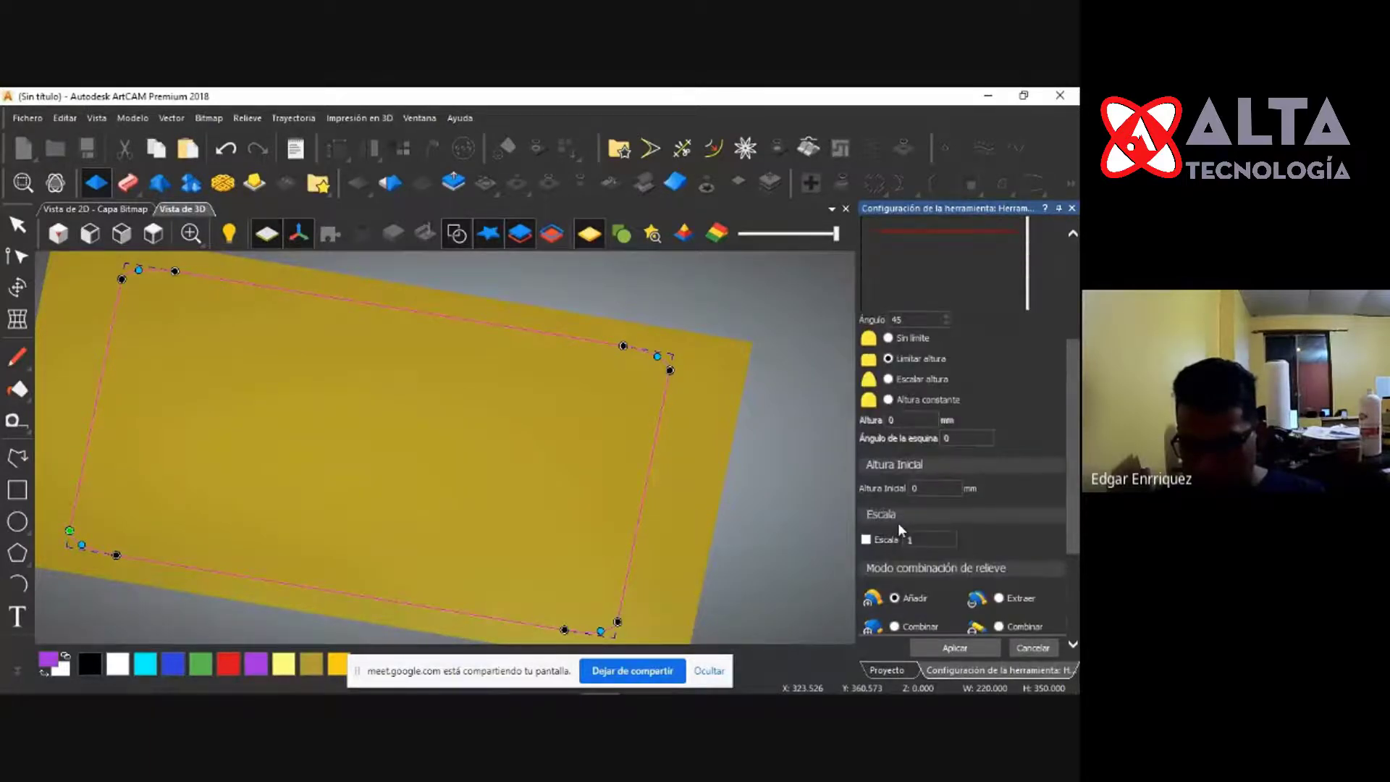
{"action": "scroll", "coordinate": [921, 453], "scroll_direction": "up", "scroll_amount": 3}
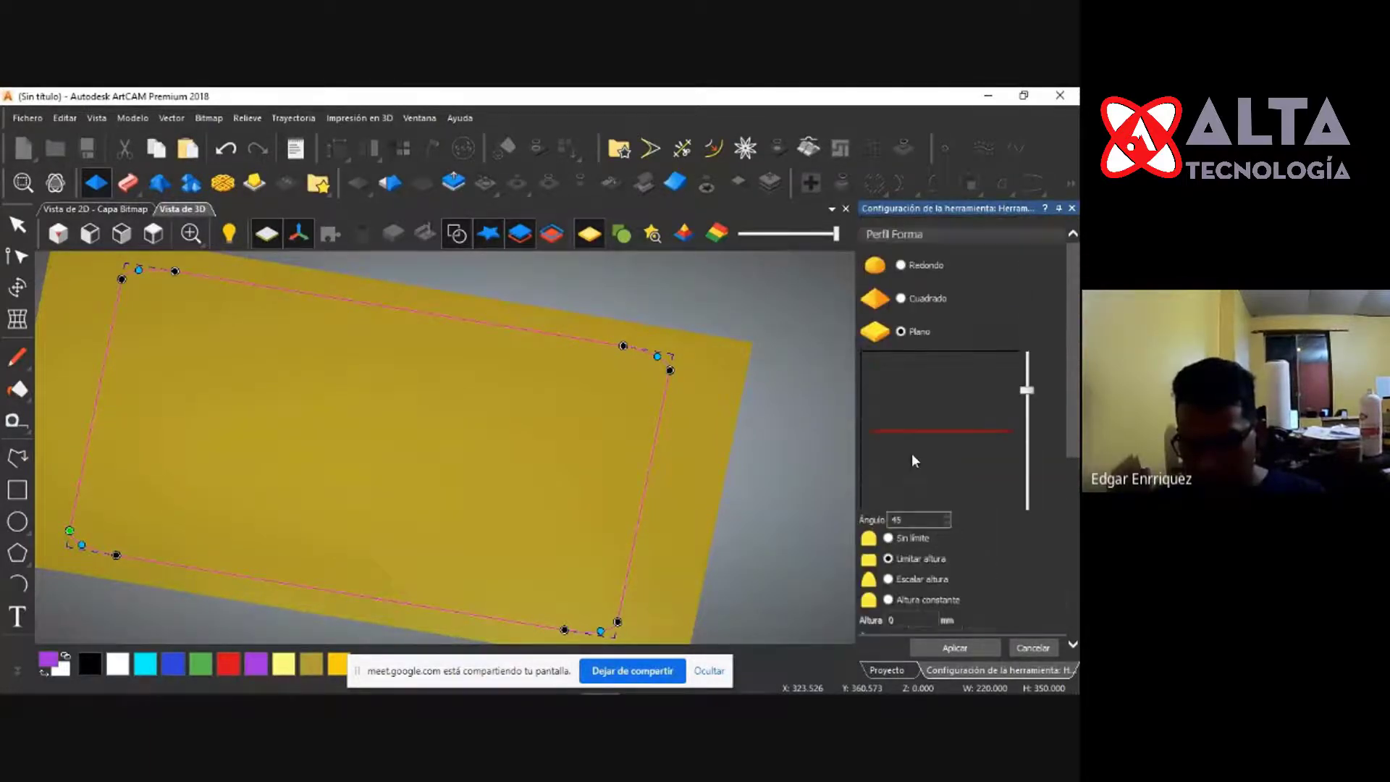
{"action": "left_click", "coordinate": [779, 310]}
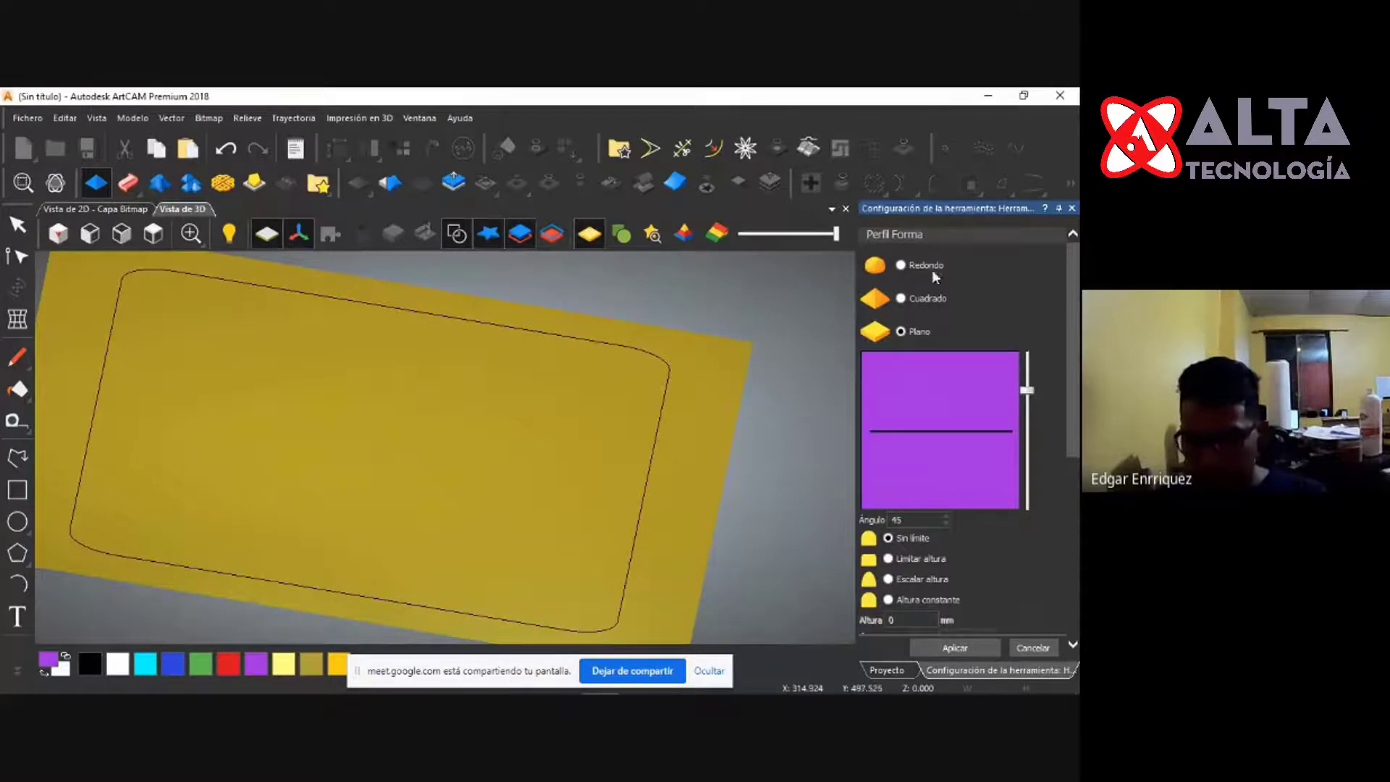
{"action": "left_click", "coordinate": [1071, 207]}
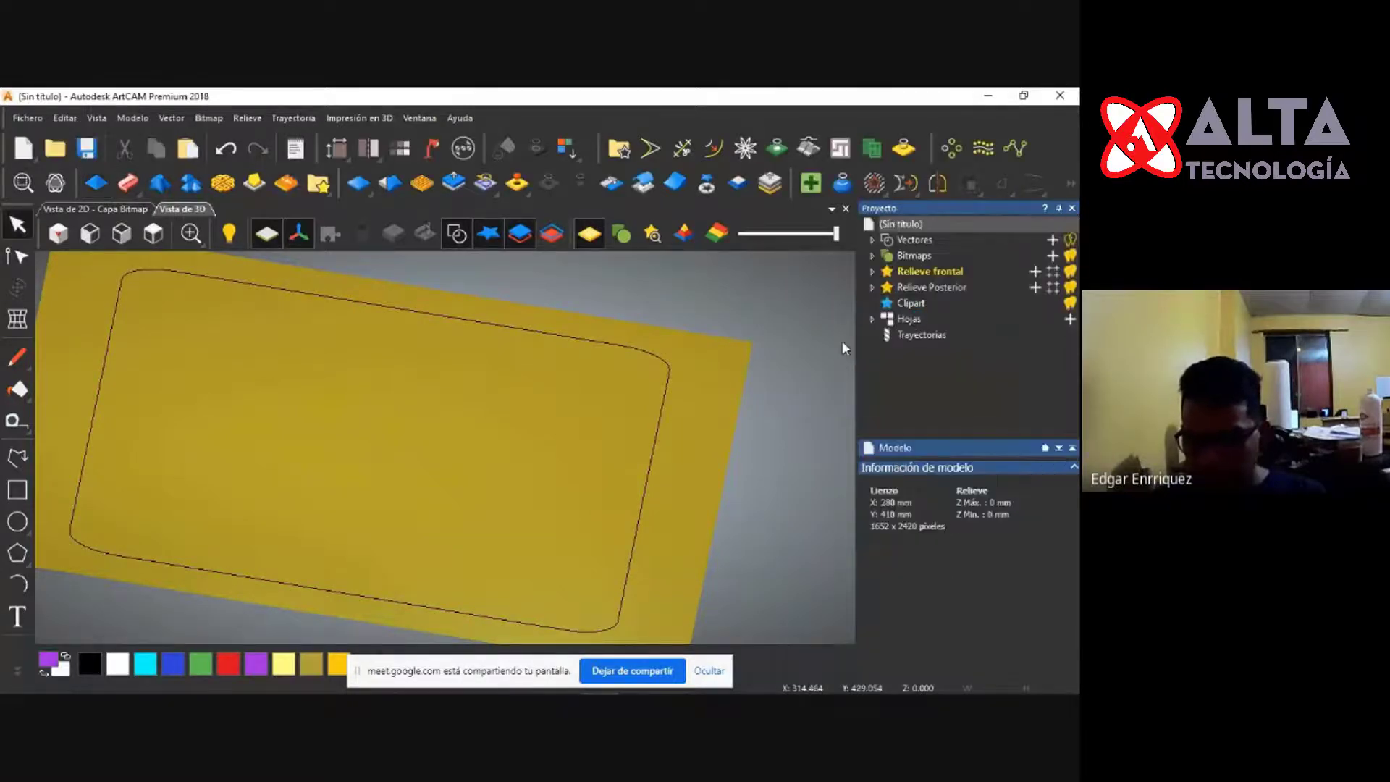
{"action": "left_click", "coordinate": [116, 210]}
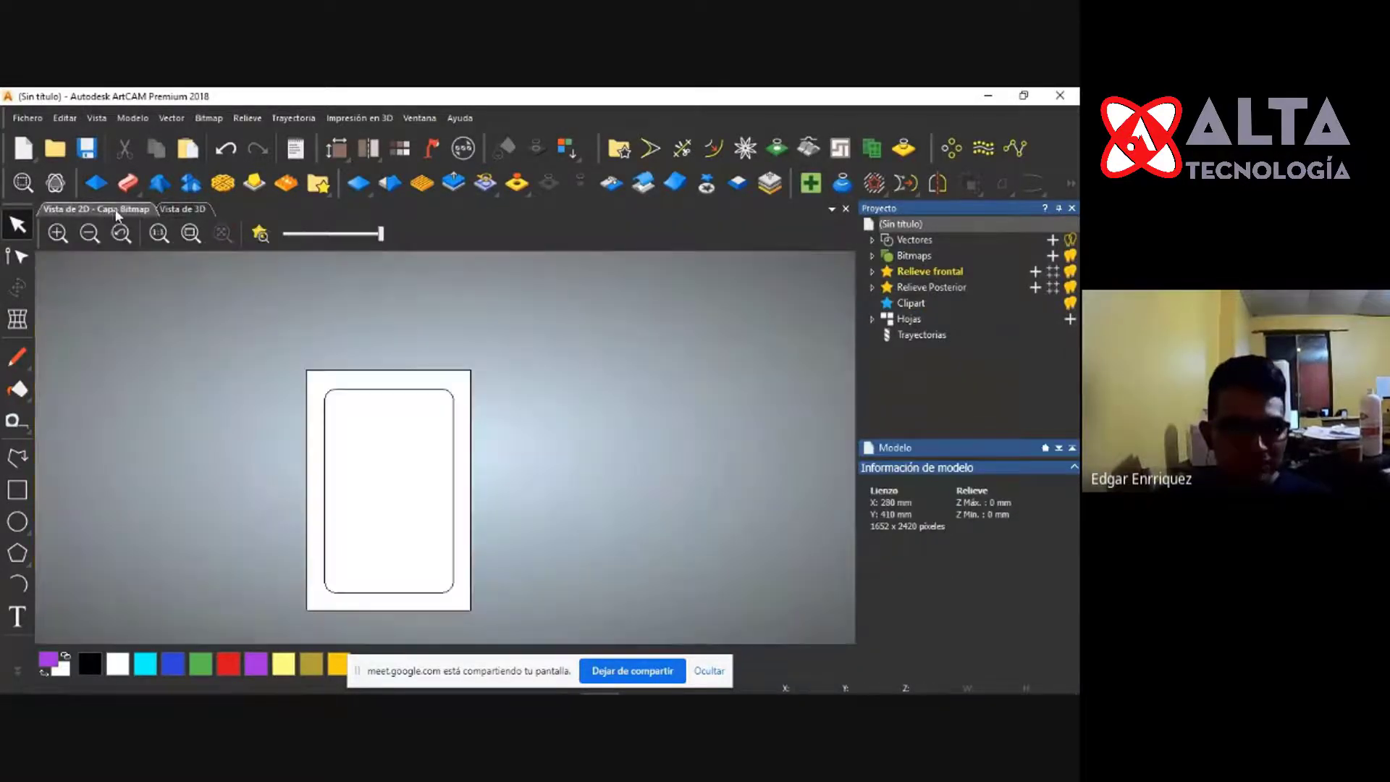
Select the rounded rectangle vector and open the Perfilado (profiling) toolpath setup with its profile type options.
{"action": "left_click", "coordinate": [429, 389]}
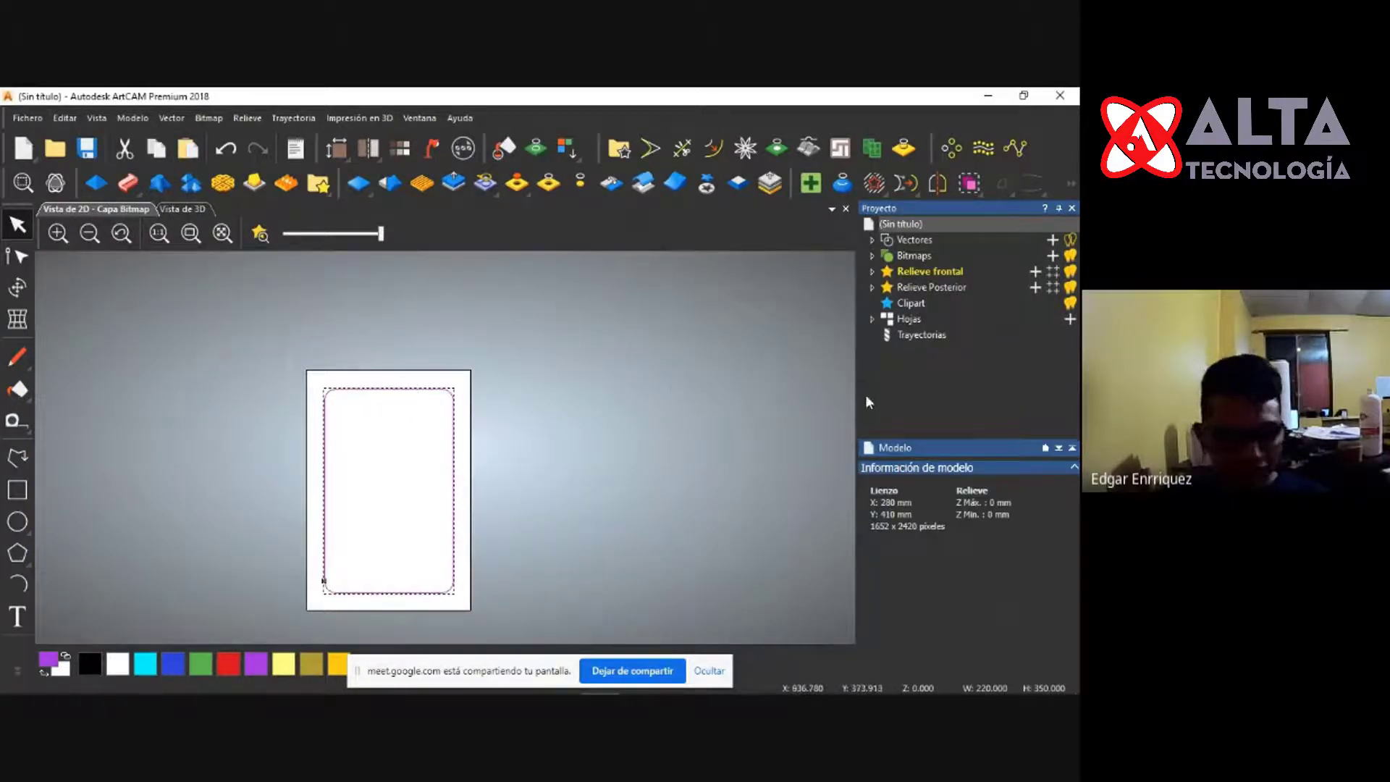
{"action": "left_click", "coordinate": [921, 334]}
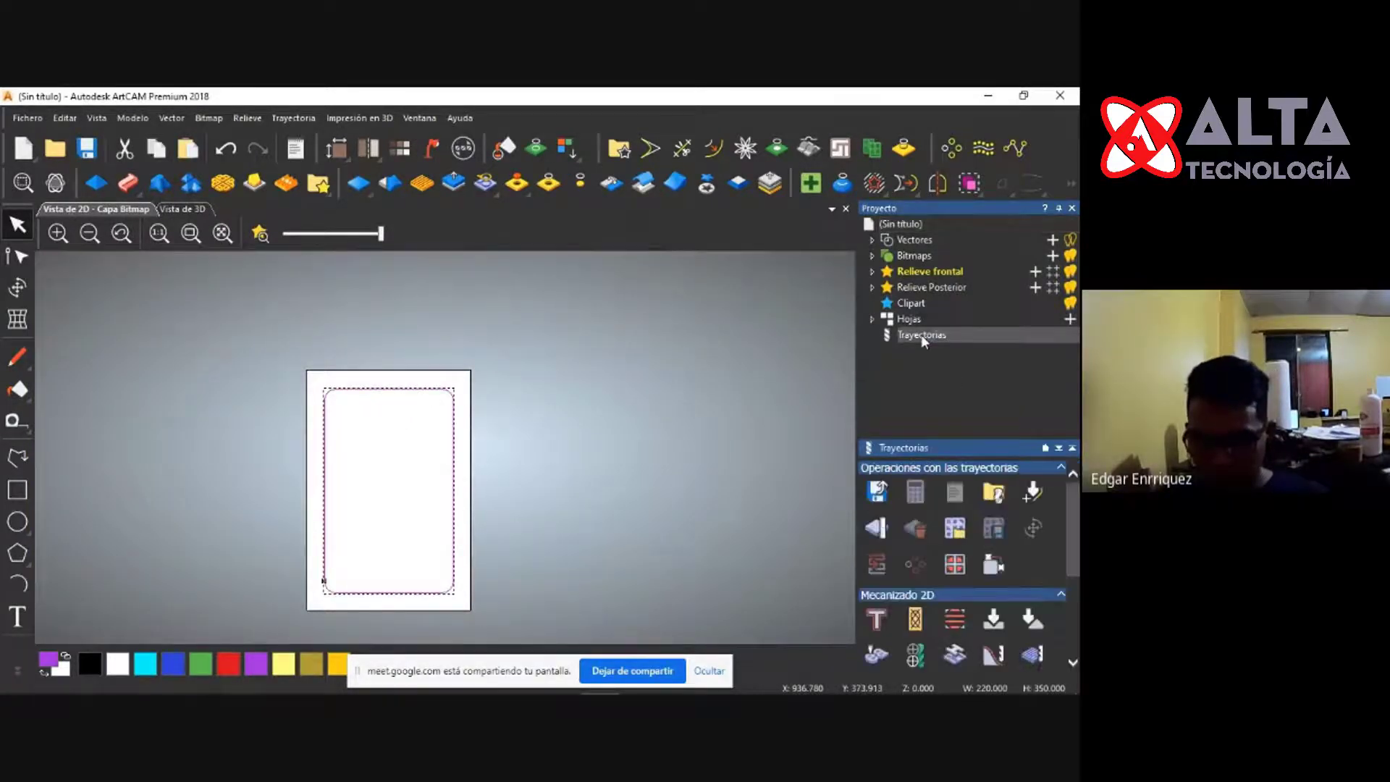
{"action": "left_click", "coordinate": [885, 621]}
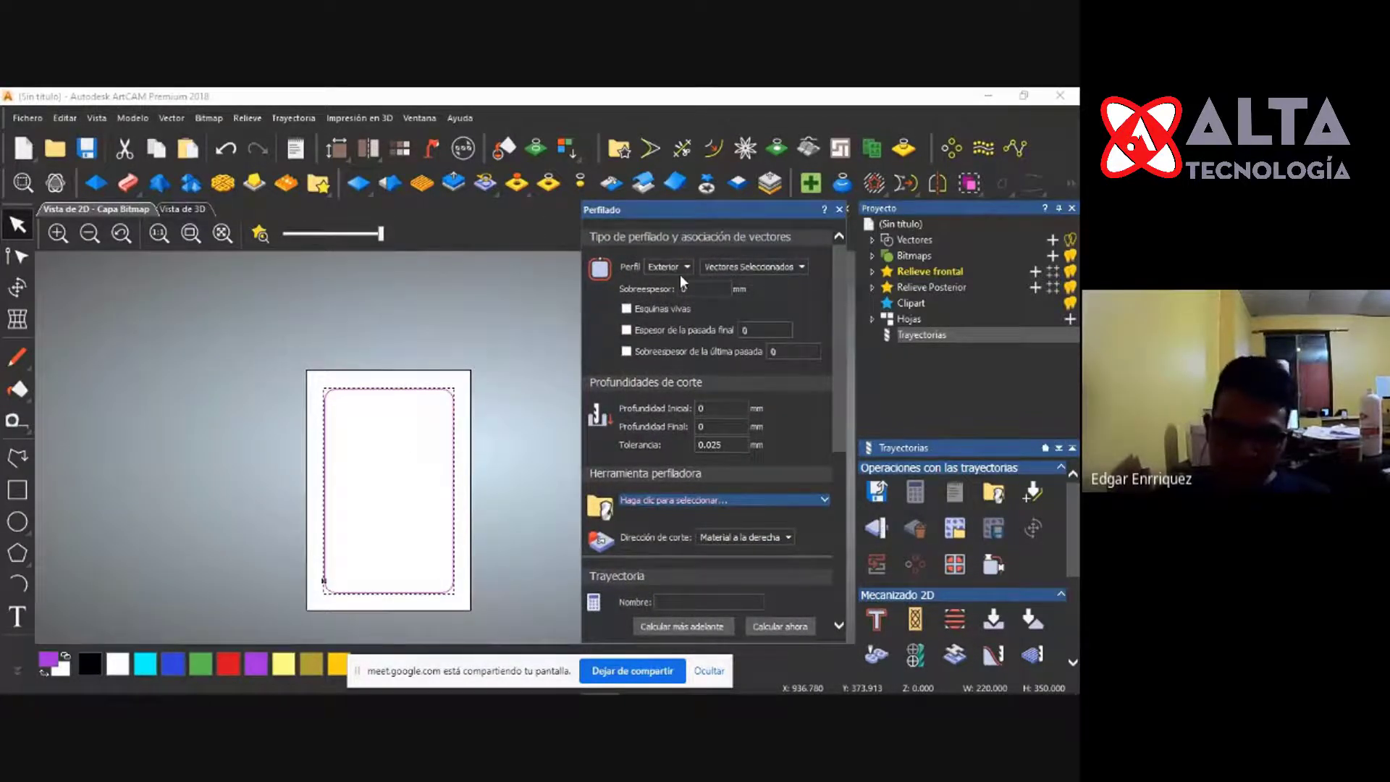
{"action": "left_click", "coordinate": [686, 268]}
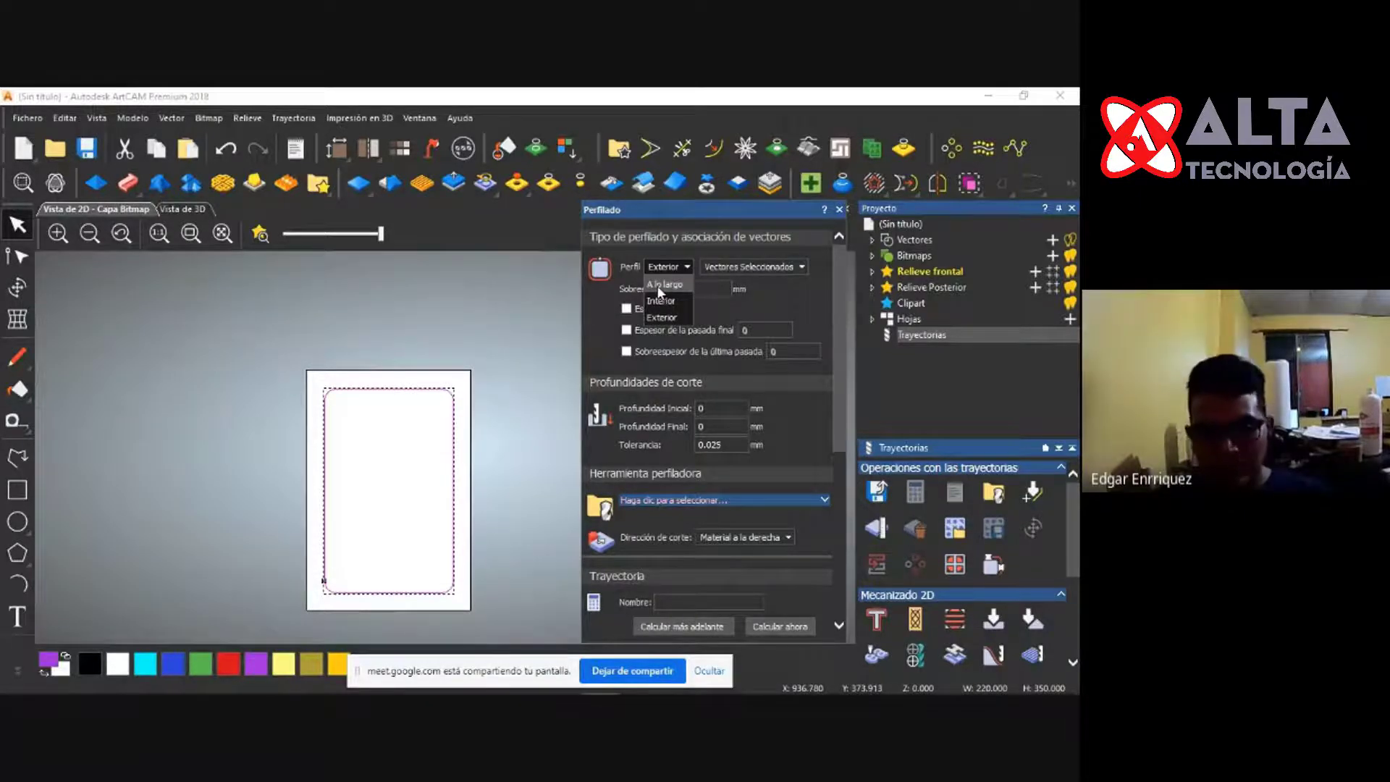
{"action": "left_click", "coordinate": [670, 268]}
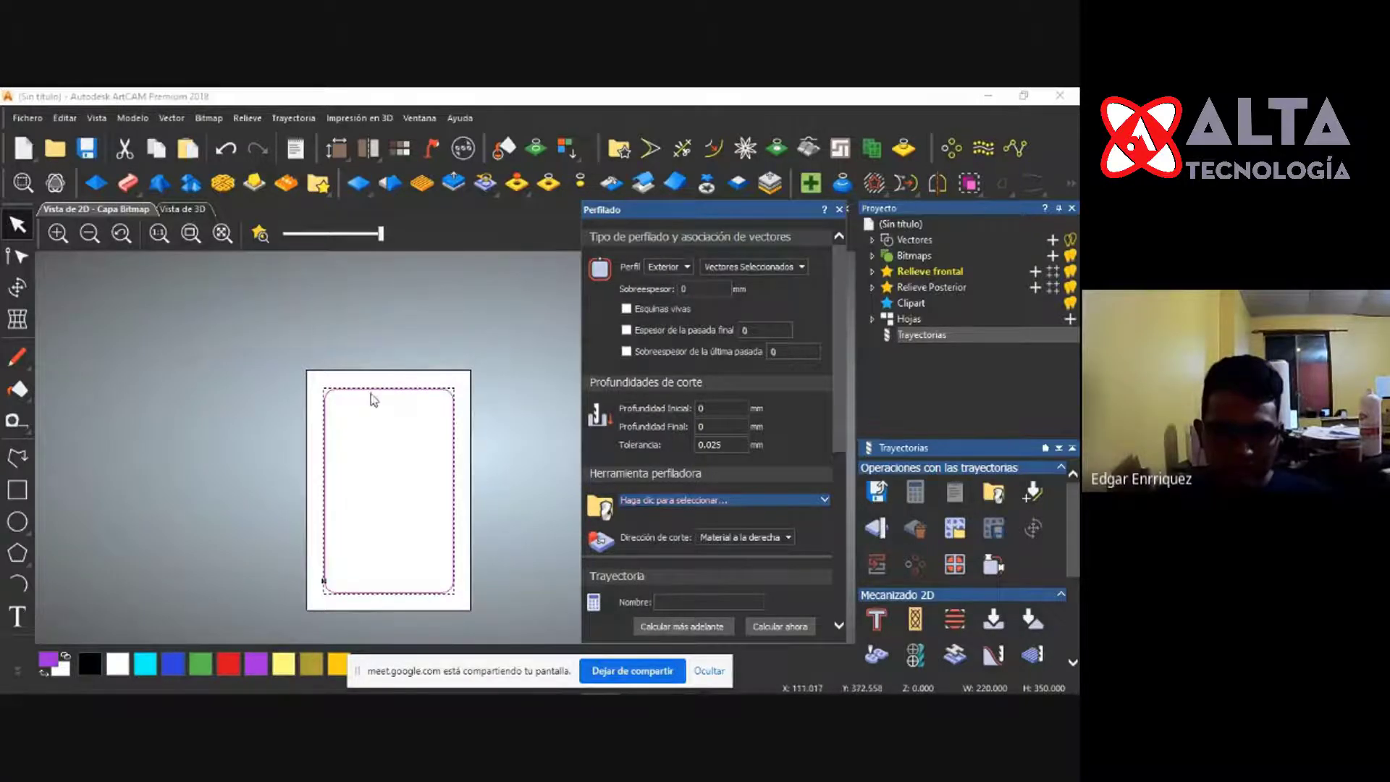
Draw a circle about 10 mm in diameter near the rounded rectangle's upper-left corner and centre it on the top edge.
{"action": "scroll", "coordinate": [373, 399], "scroll_direction": "up", "scroll_amount": 2}
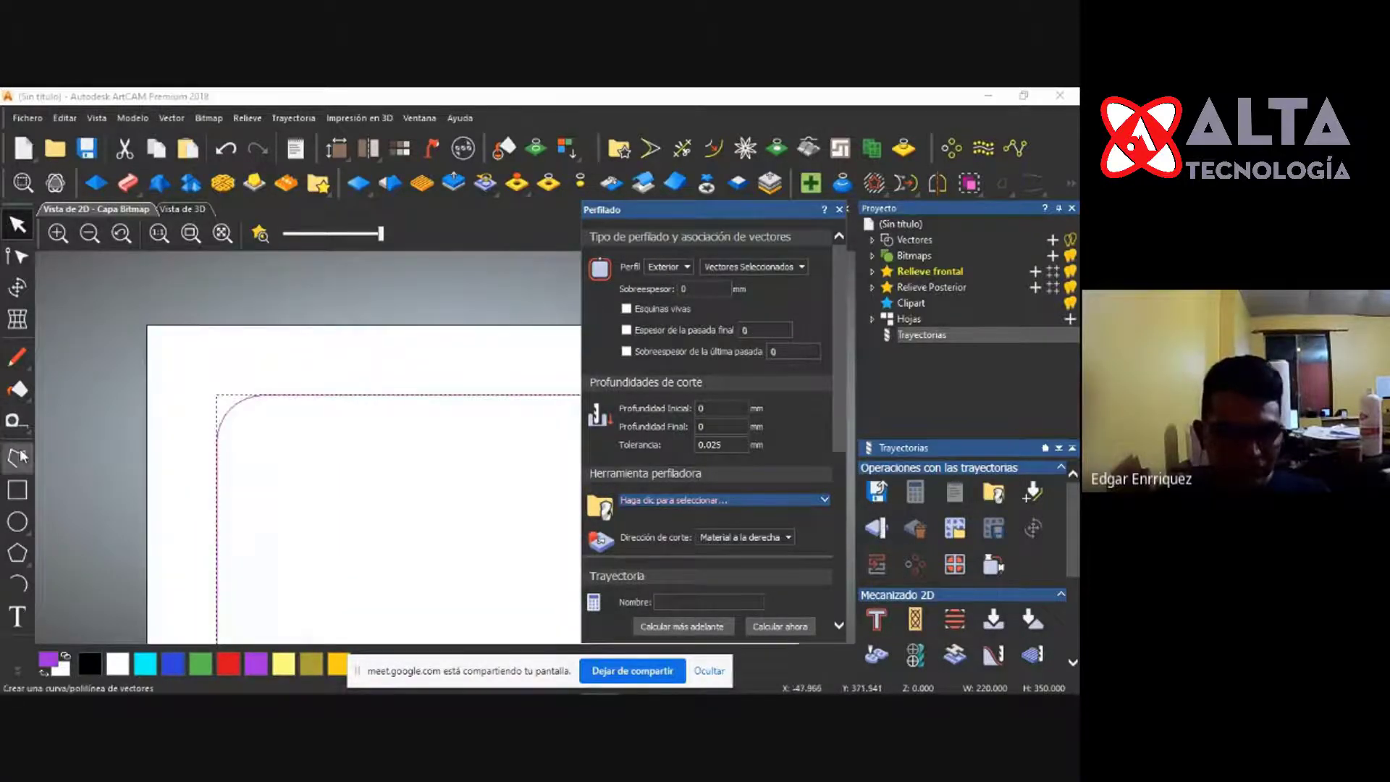
{"action": "left_click", "coordinate": [17, 522]}
{"action": "left_click_drag", "start_coordinate": [286, 381], "coordinate": [296, 388]}
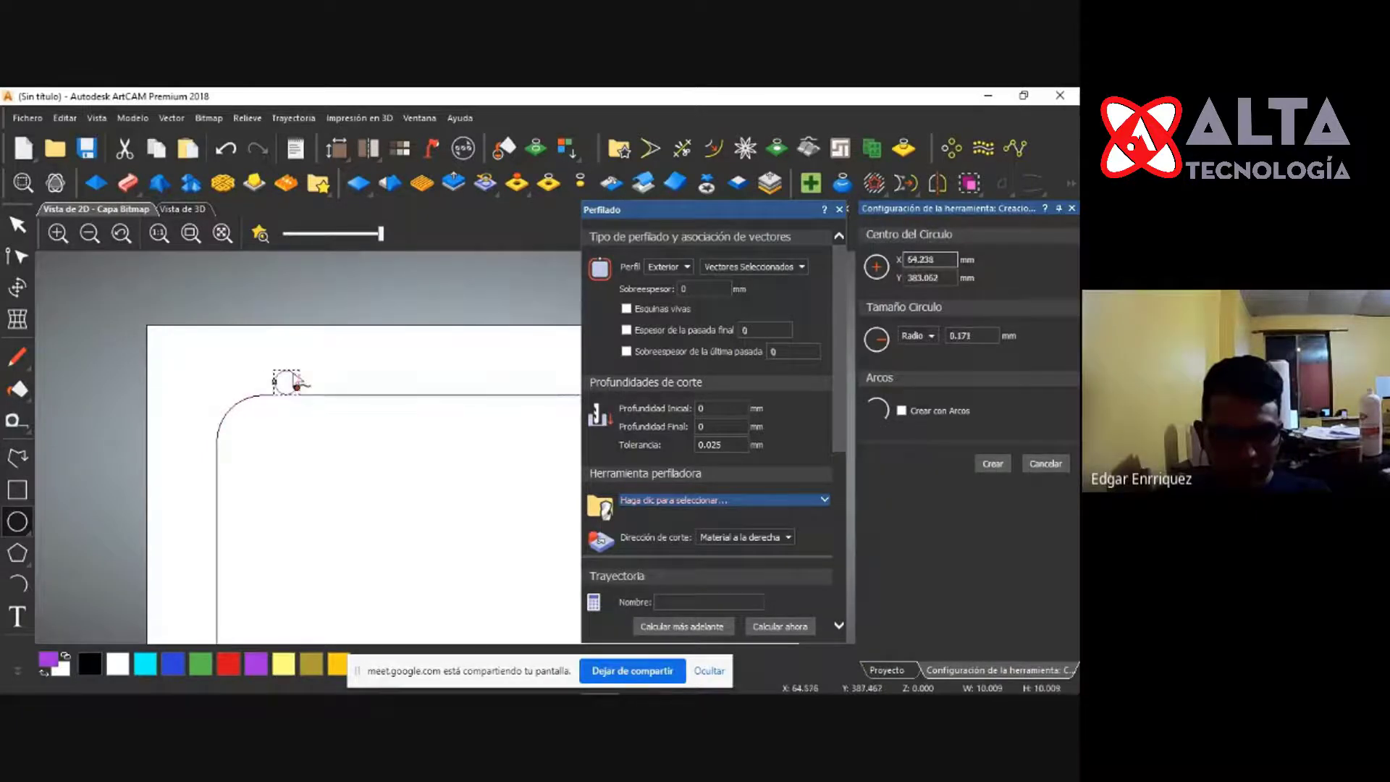
{"action": "left_click", "coordinate": [17, 227]}
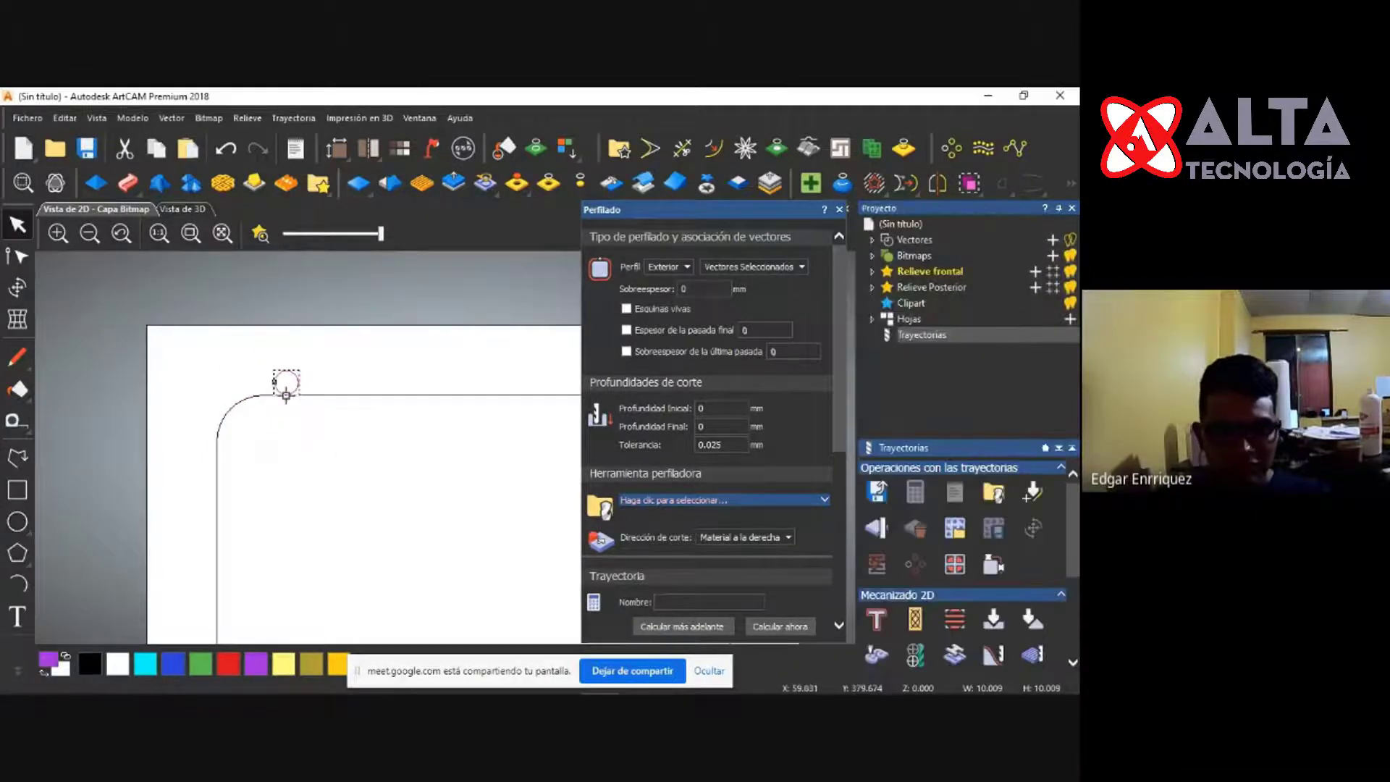
{"action": "left_click_drag", "start_coordinate": [295, 378], "coordinate": [297, 395]}
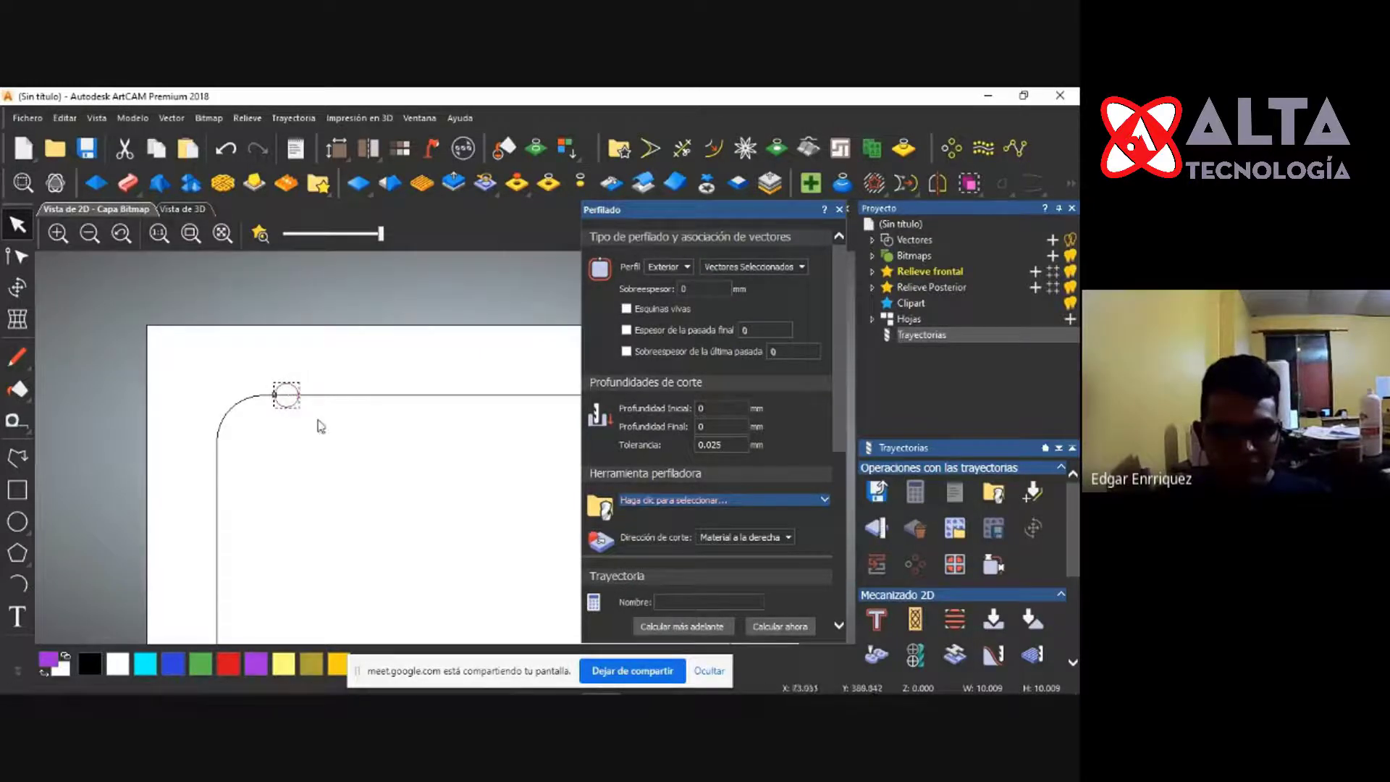
Move the small circle just inside the rounded rectangle so it touches the top edge, illustrating an interior cut.
{"action": "left_click", "coordinate": [670, 267]}
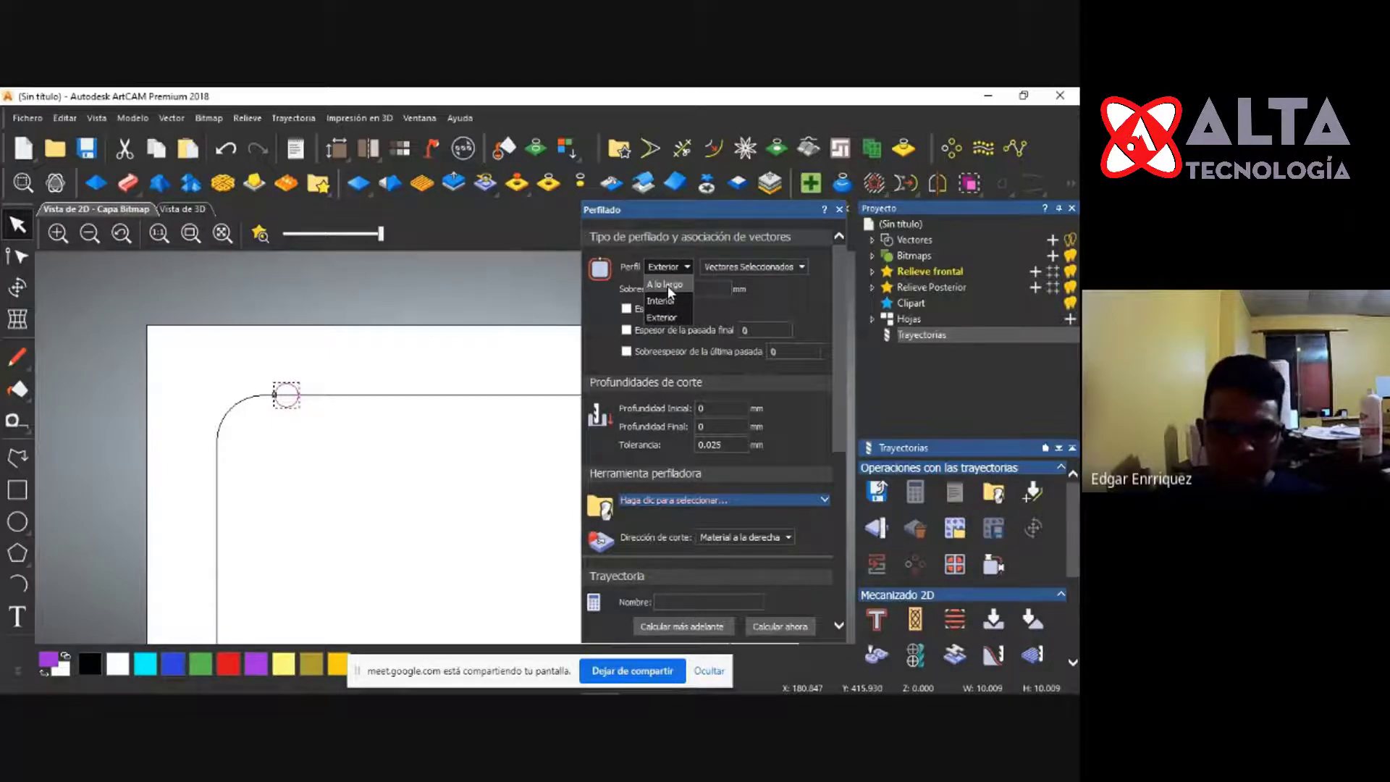
{"action": "left_click", "coordinate": [286, 395]}
{"action": "left_click_drag", "start_coordinate": [286, 395], "coordinate": [302, 408]}
{"action": "left_click", "coordinate": [323, 382]}
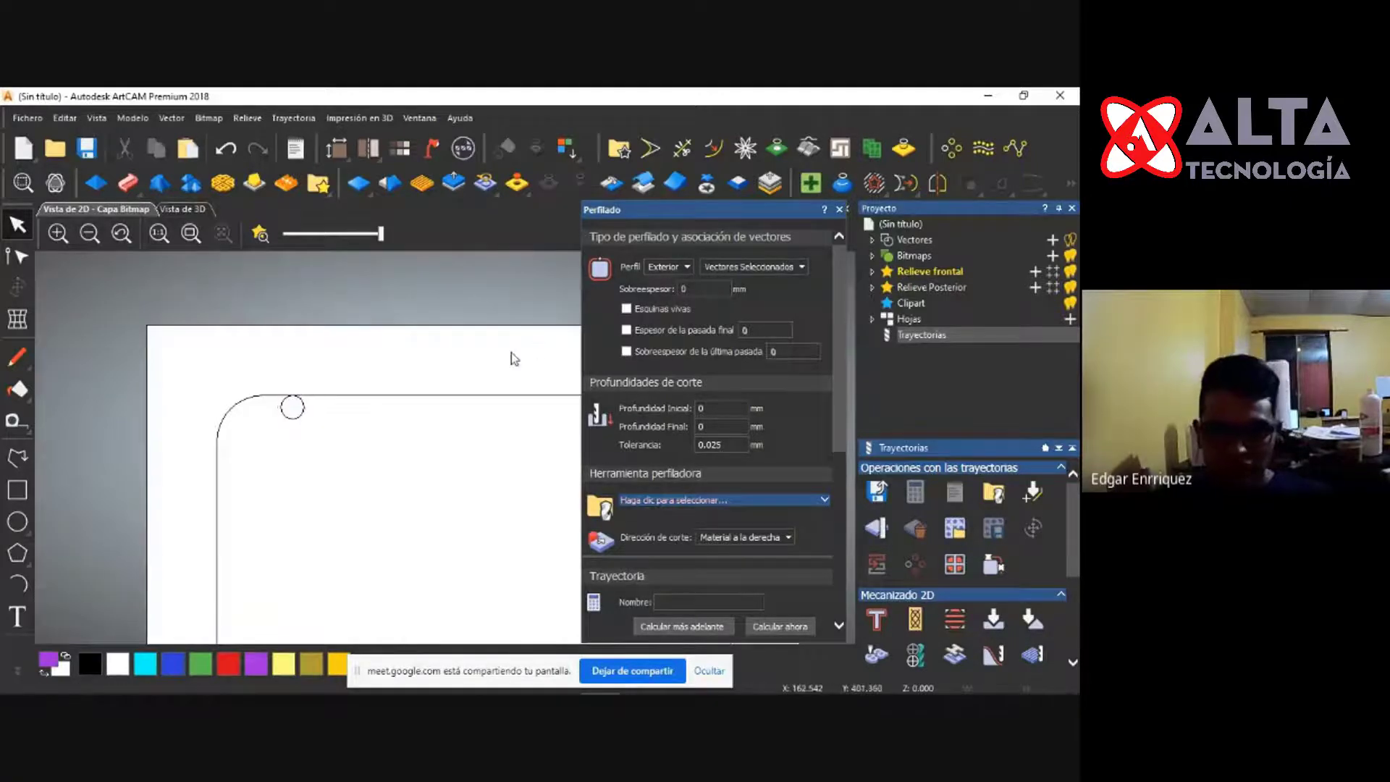
{"action": "left_click", "coordinate": [301, 411]}
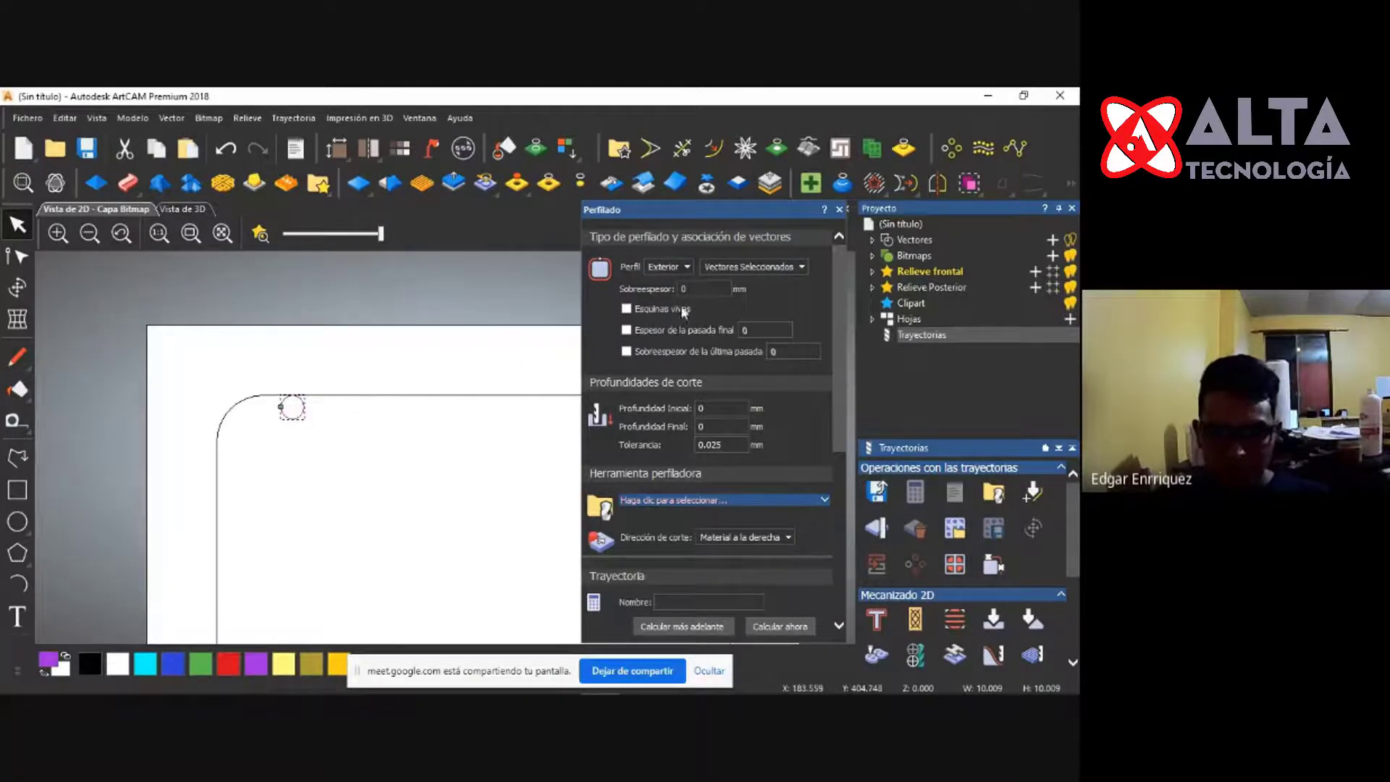
Delete the small circle and set the profile type to Exterior.
{"action": "left_click", "coordinate": [668, 266]}
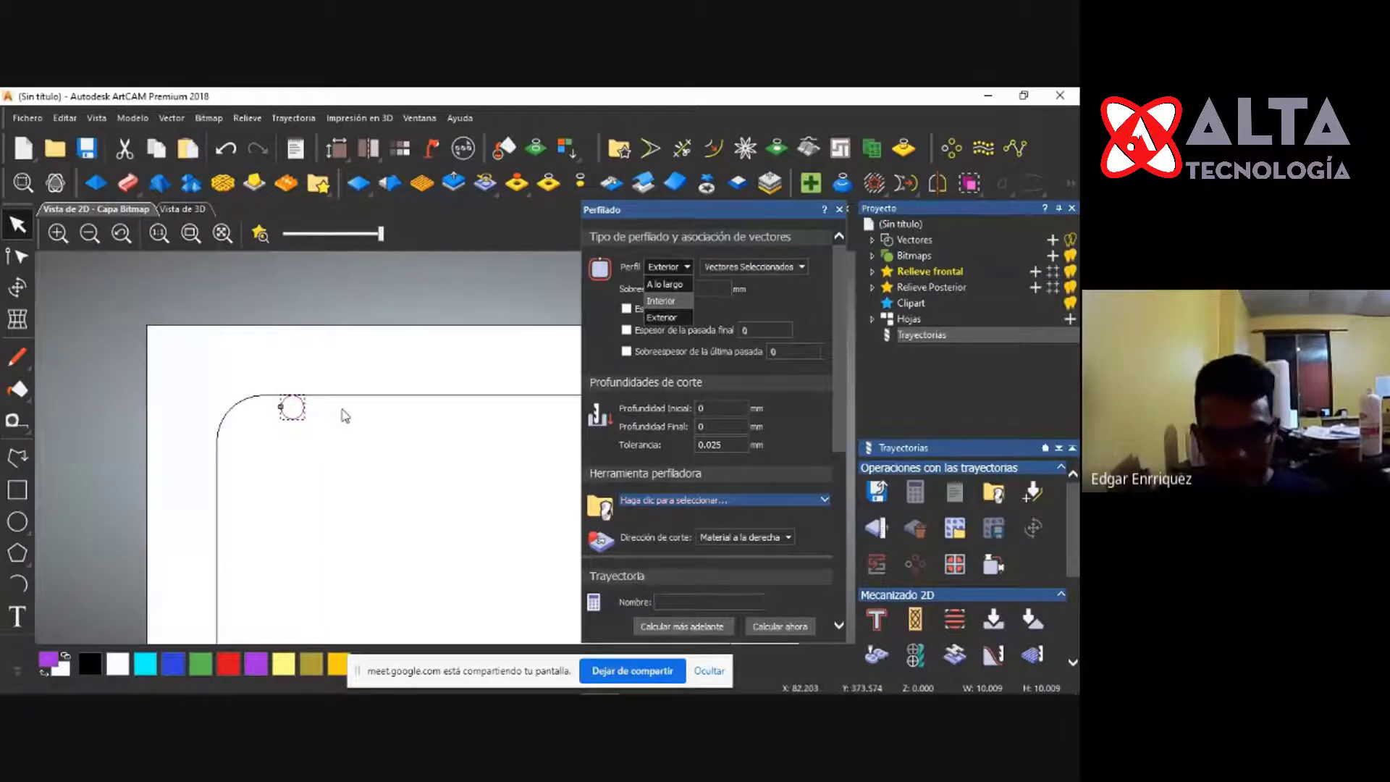
{"action": "scroll", "coordinate": [308, 377], "scroll_direction": "up", "scroll_amount": 1}
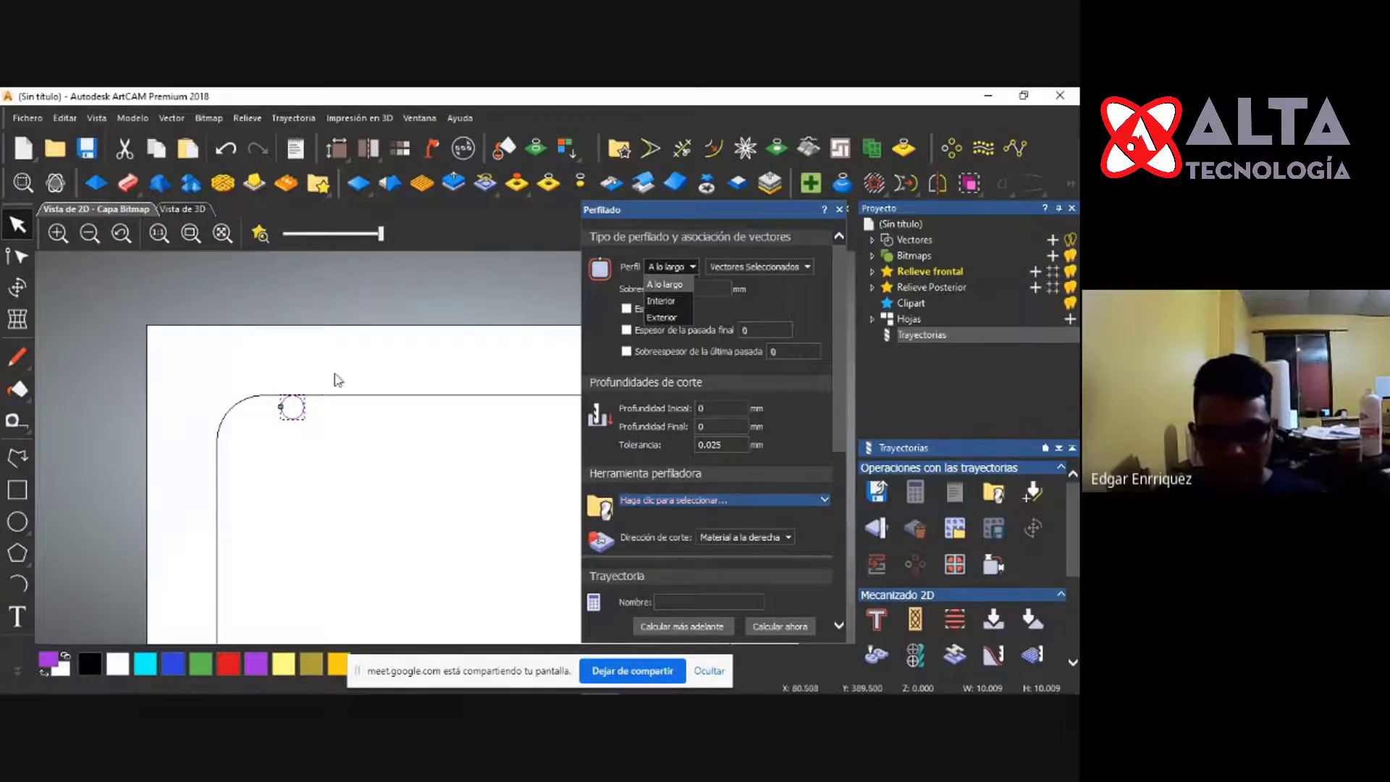
{"action": "left_click", "coordinate": [300, 410]}
{"action": "left_click", "coordinate": [305, 406]}
{"action": "key", "text": "Delete"}
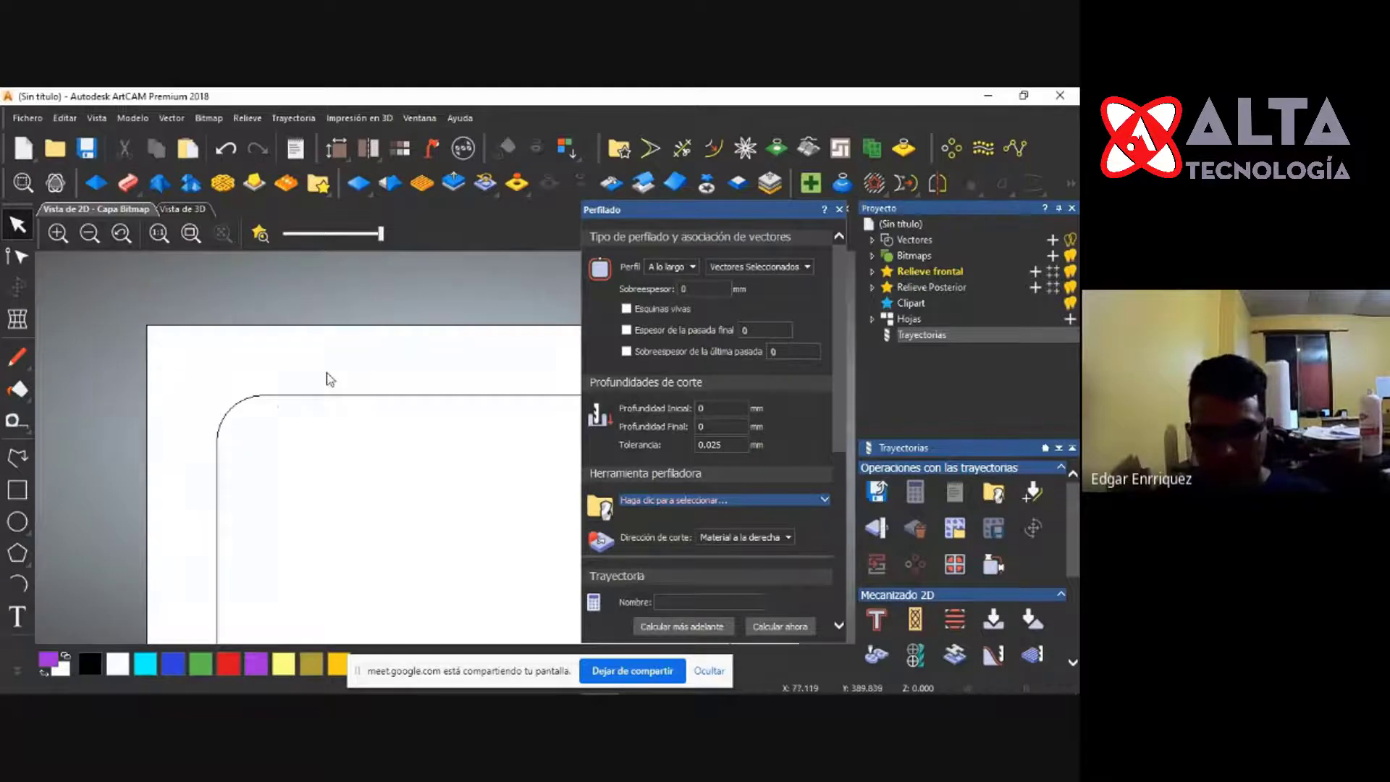
{"action": "left_click", "coordinate": [696, 268]}
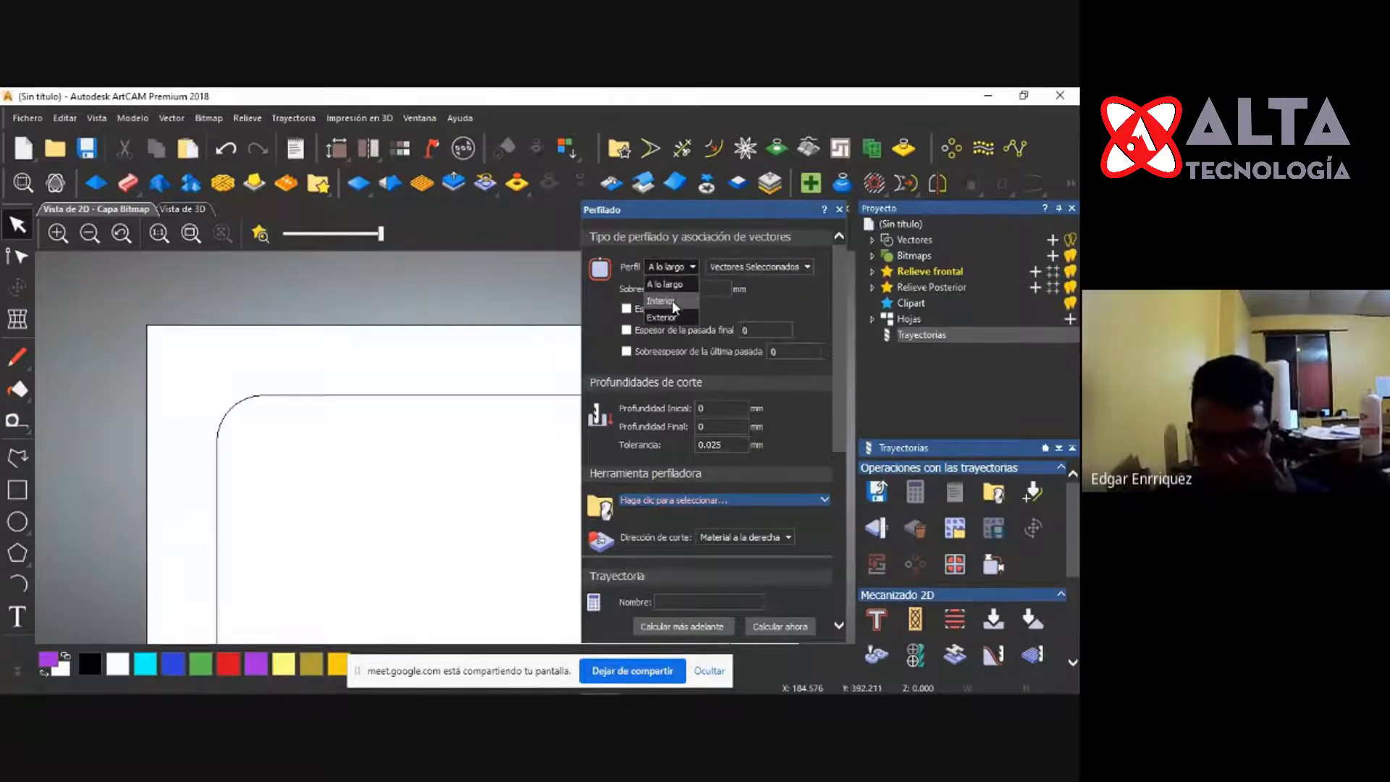
{"action": "left_click", "coordinate": [662, 317]}
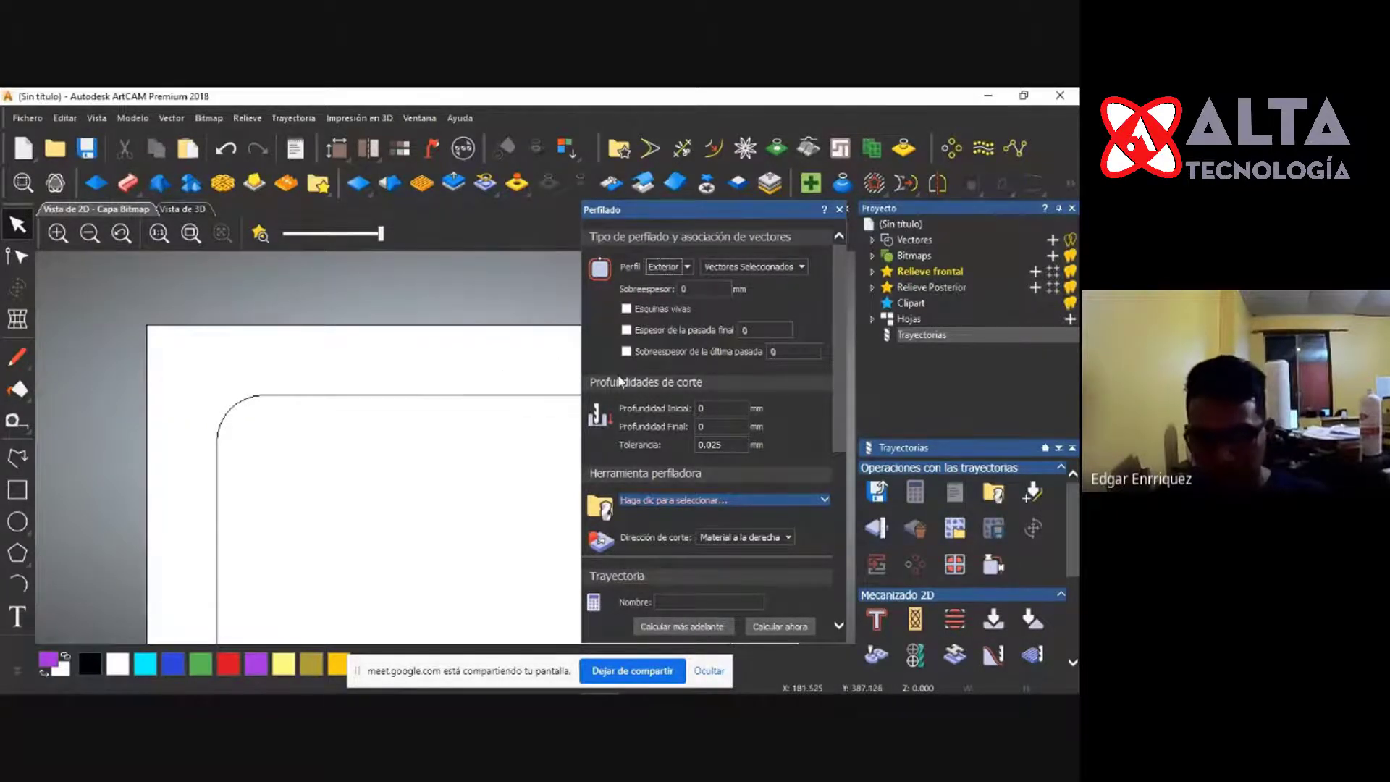
Set the profiling toolpath's final cut depth (Profundidad Final) to 20 mm.
{"action": "scroll", "coordinate": [553, 344], "scroll_direction": "down", "scroll_amount": 1}
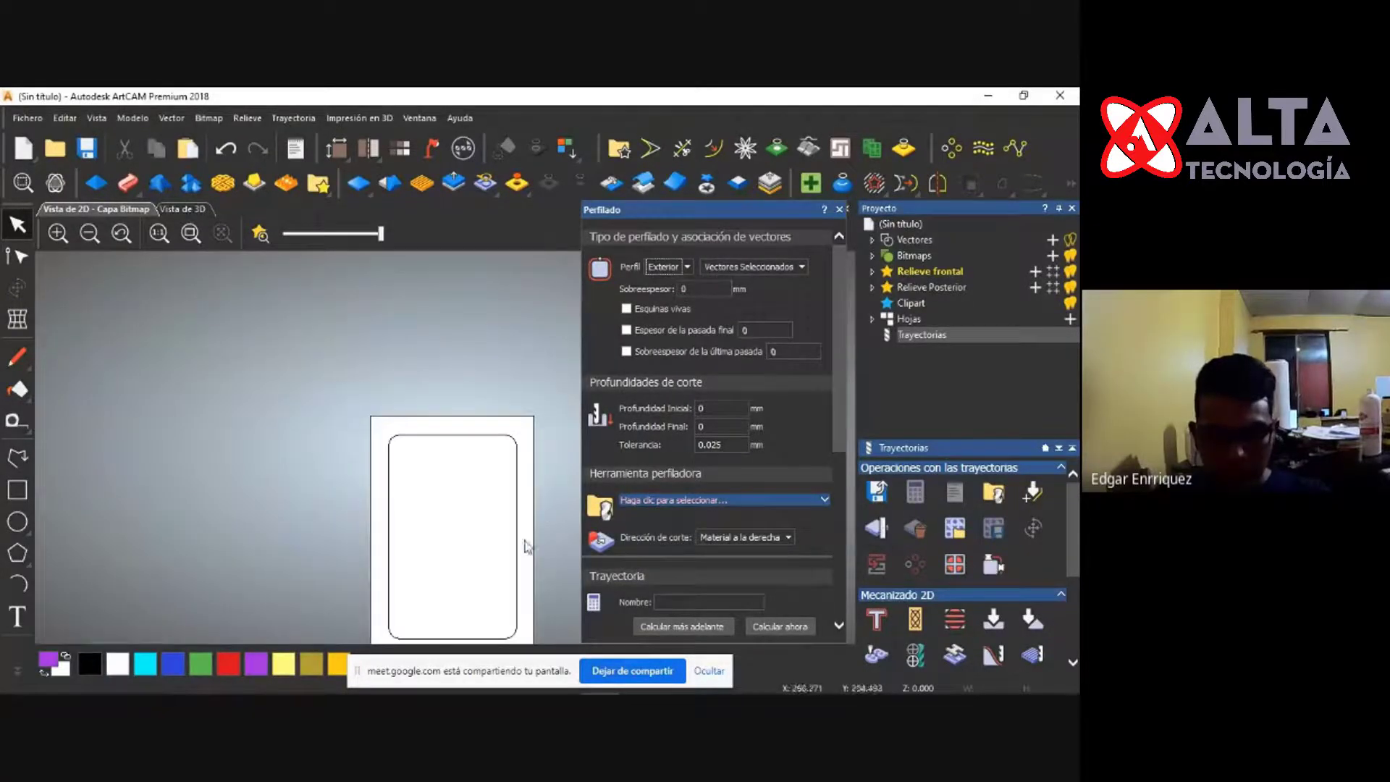
{"action": "scroll", "coordinate": [280, 320], "scroll_direction": "down", "scroll_amount": 1}
{"action": "scroll", "coordinate": [457, 543], "scroll_direction": "up", "scroll_amount": 1}
{"action": "scroll", "coordinate": [497, 534], "scroll_direction": "up", "scroll_amount": 1}
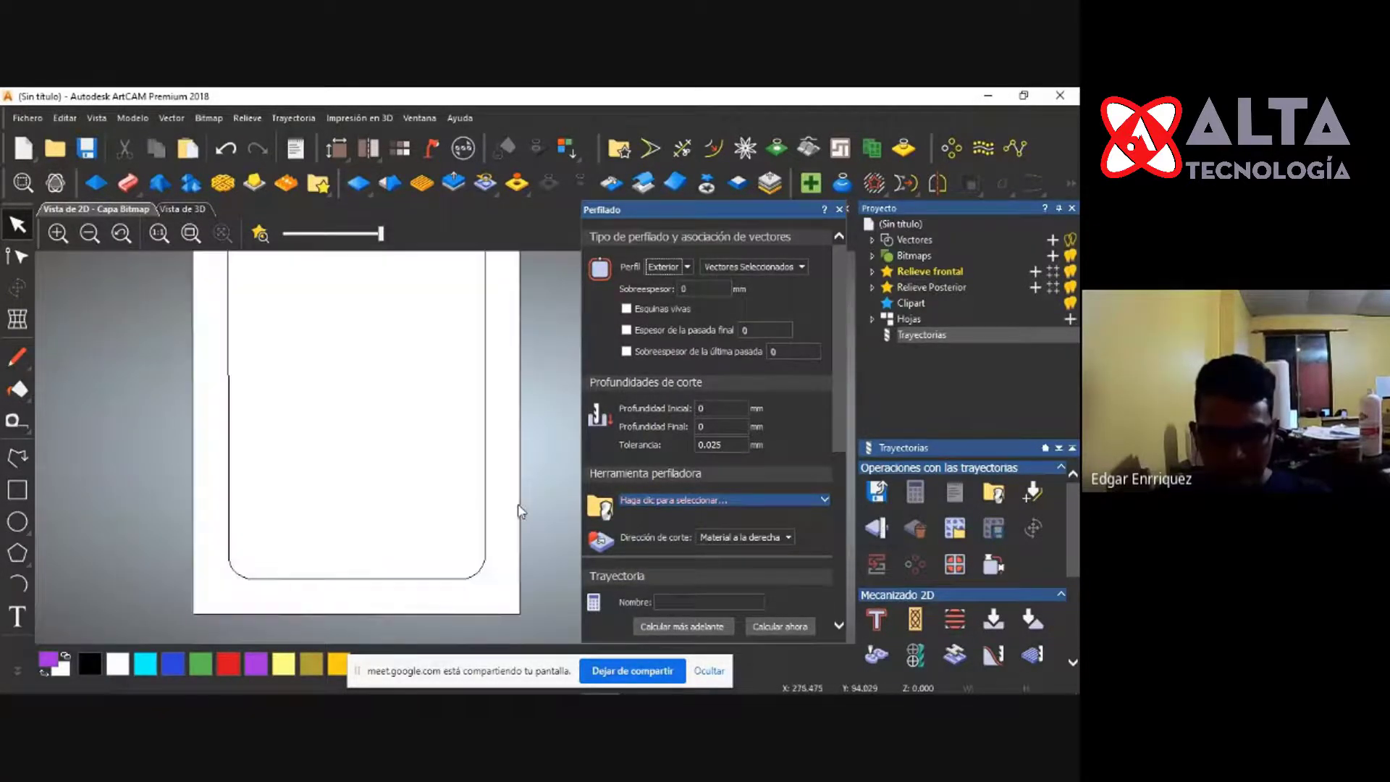
{"action": "scroll", "coordinate": [524, 391], "scroll_direction": "down", "scroll_amount": 1}
{"action": "scroll", "coordinate": [477, 307], "scroll_direction": "up", "scroll_amount": 1}
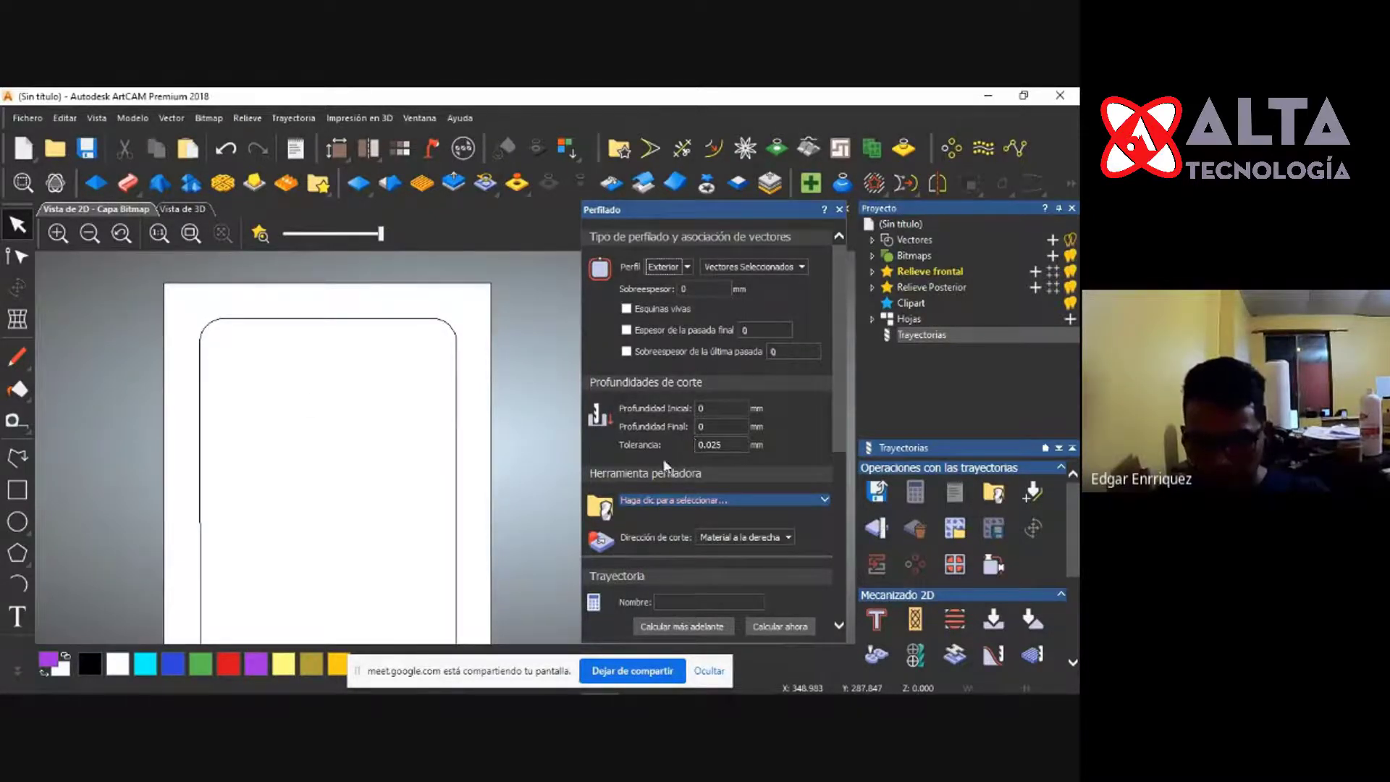
{"action": "left_click", "coordinate": [714, 426]}
{"action": "left_click_drag", "start_coordinate": [714, 426], "coordinate": [692, 426]}
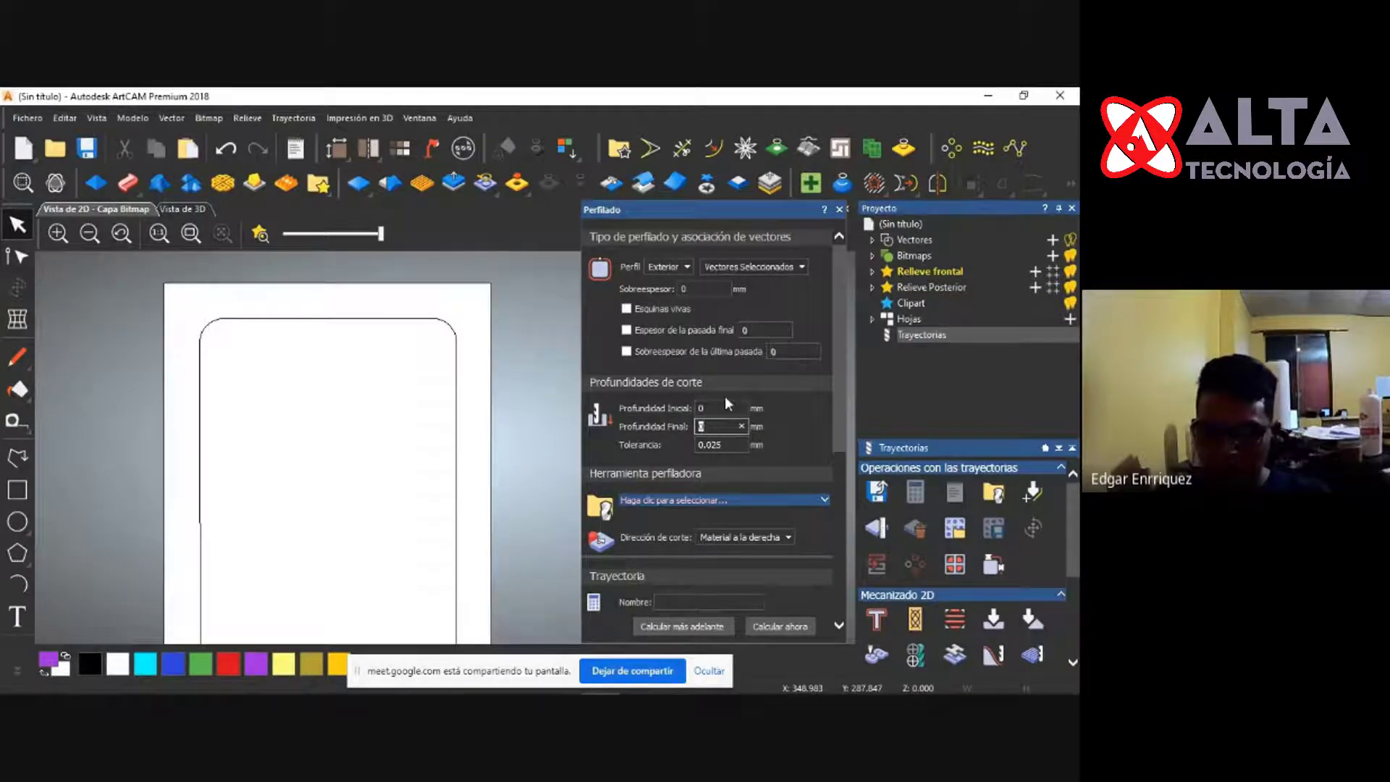
{"action": "left_click", "coordinate": [790, 429]}
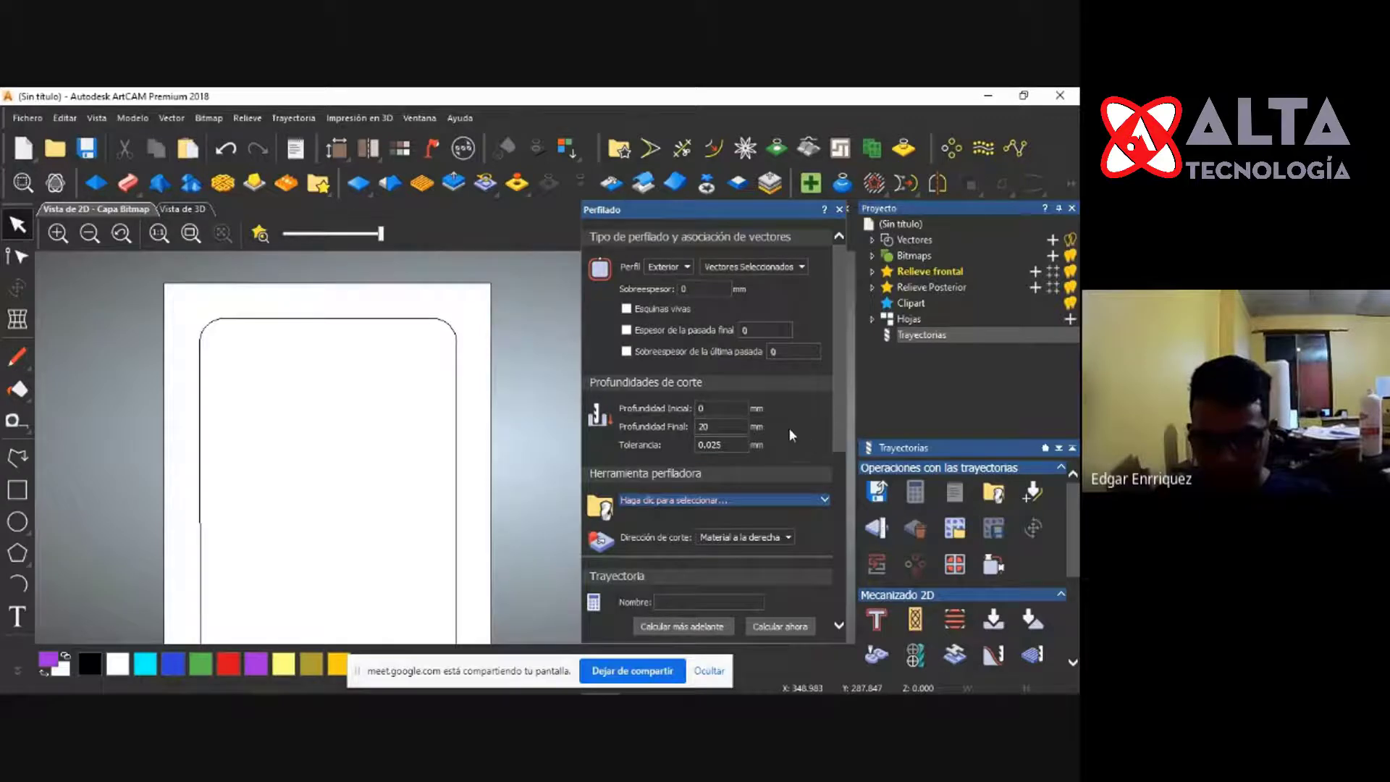
Choose the End Mill 6 mm from the Wood or Plastic roughing and 2D finishing tools as the profiling tool.
{"action": "left_click", "coordinate": [707, 498]}
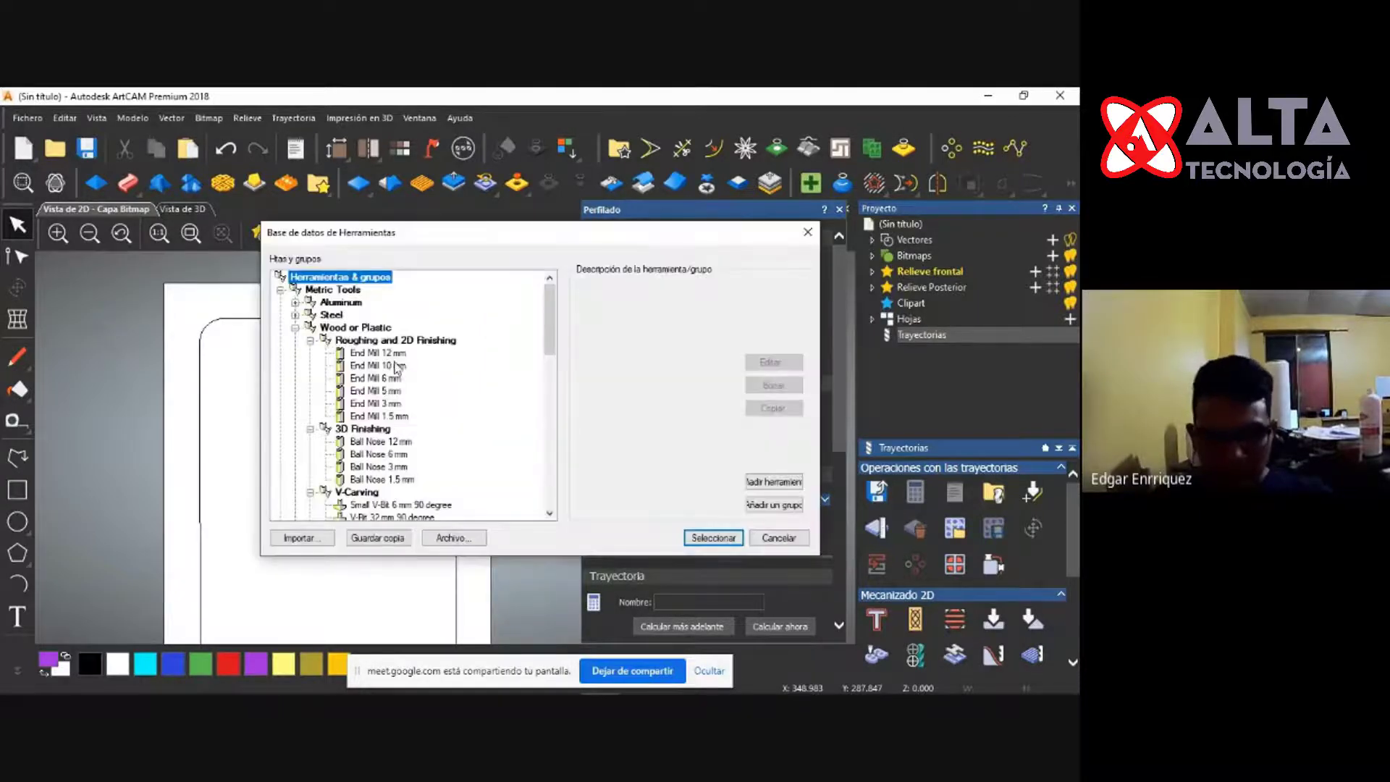
{"action": "left_click", "coordinate": [376, 378]}
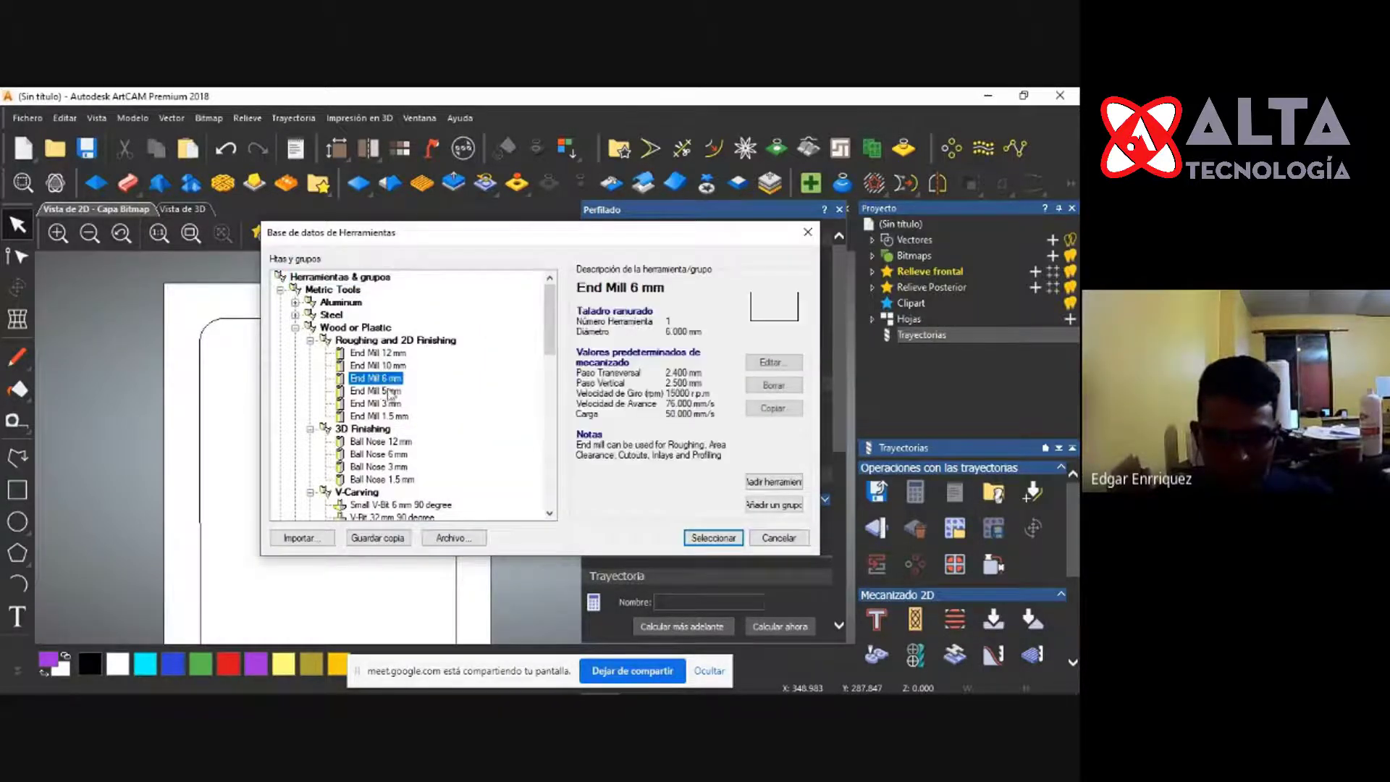
{"action": "left_click", "coordinate": [712, 538]}
Define the material for the toolpath with a thickness of 20 mm.
{"action": "scroll", "coordinate": [740, 454], "scroll_direction": "down", "scroll_amount": 3}
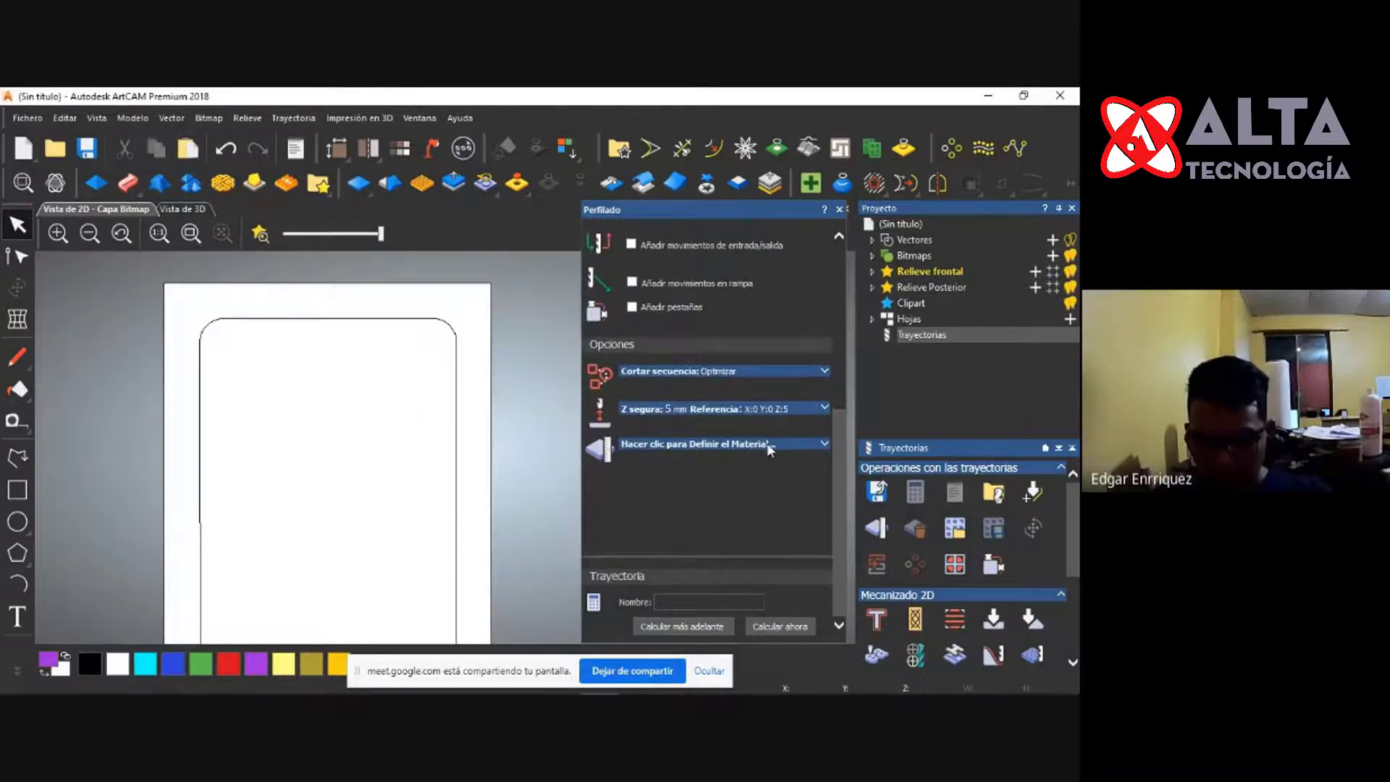
{"action": "left_click", "coordinate": [766, 443]}
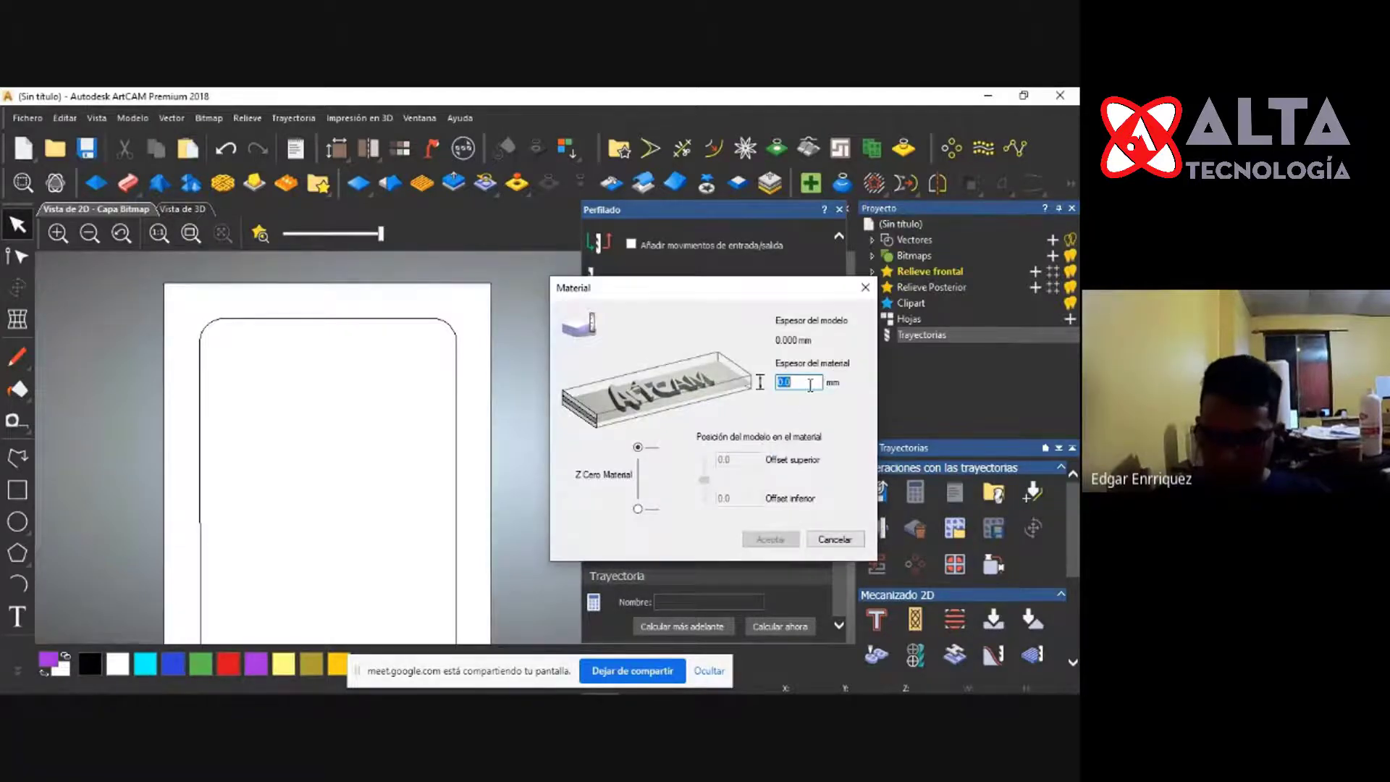
{"action": "type", "text": "20"}
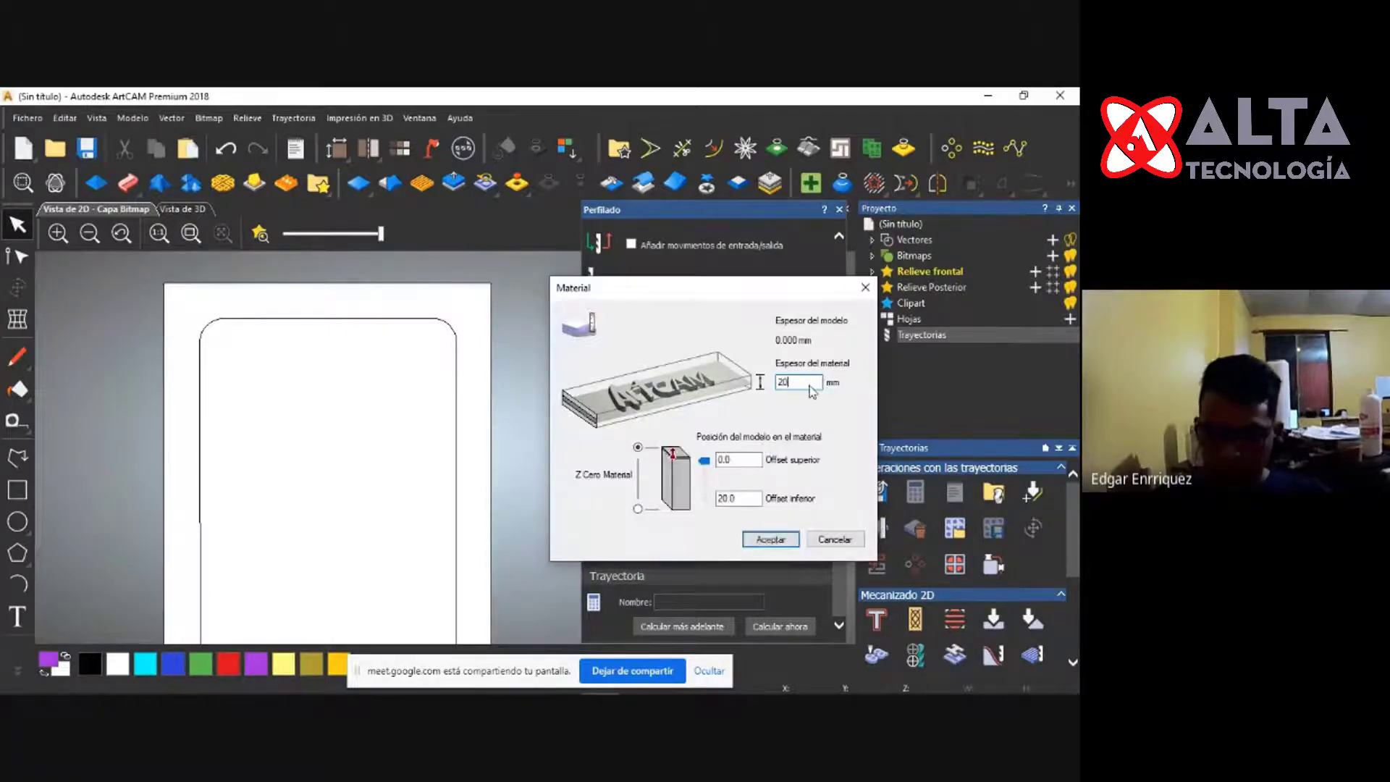
{"action": "left_click", "coordinate": [769, 539]}
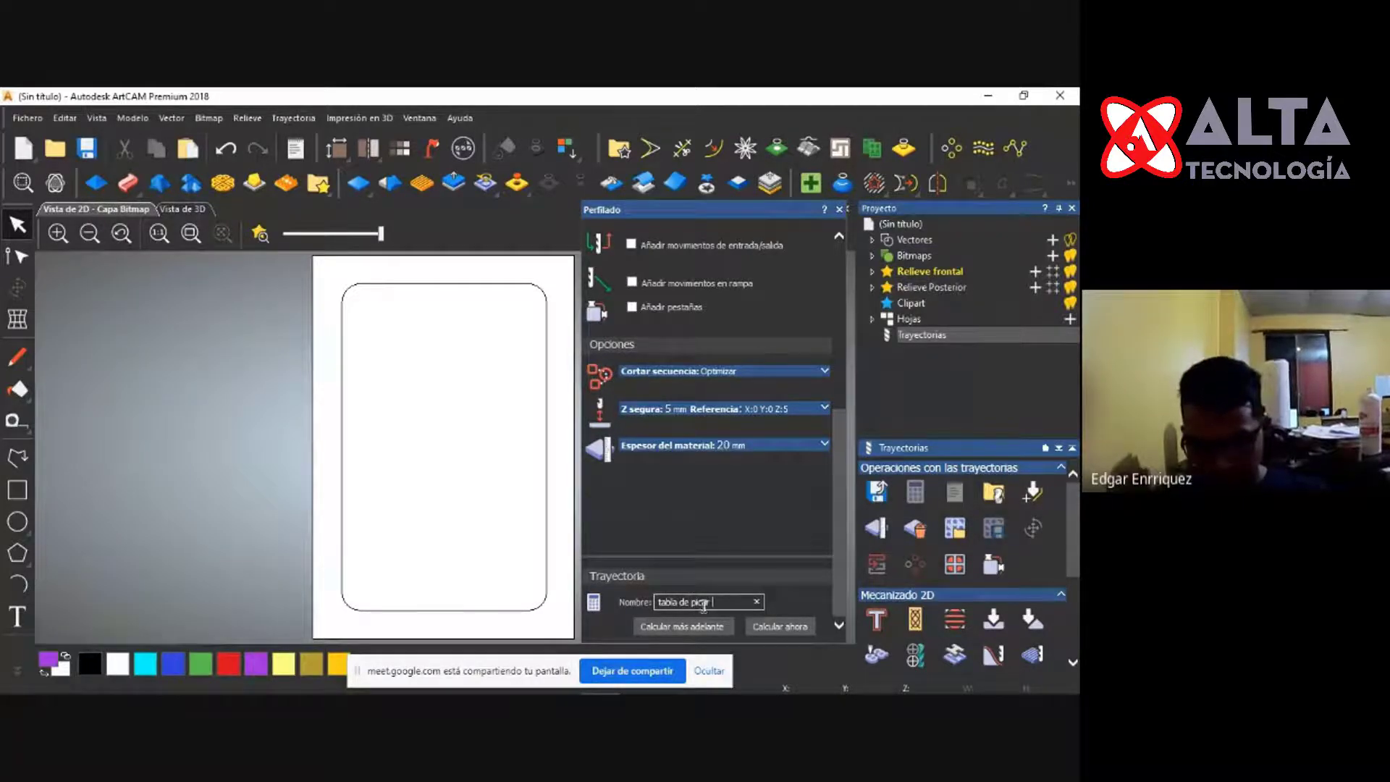
Name the toolpath "tabla de picar" and calculate it with the rounded rectangle vector selected.
{"action": "left_click", "coordinate": [772, 627]}
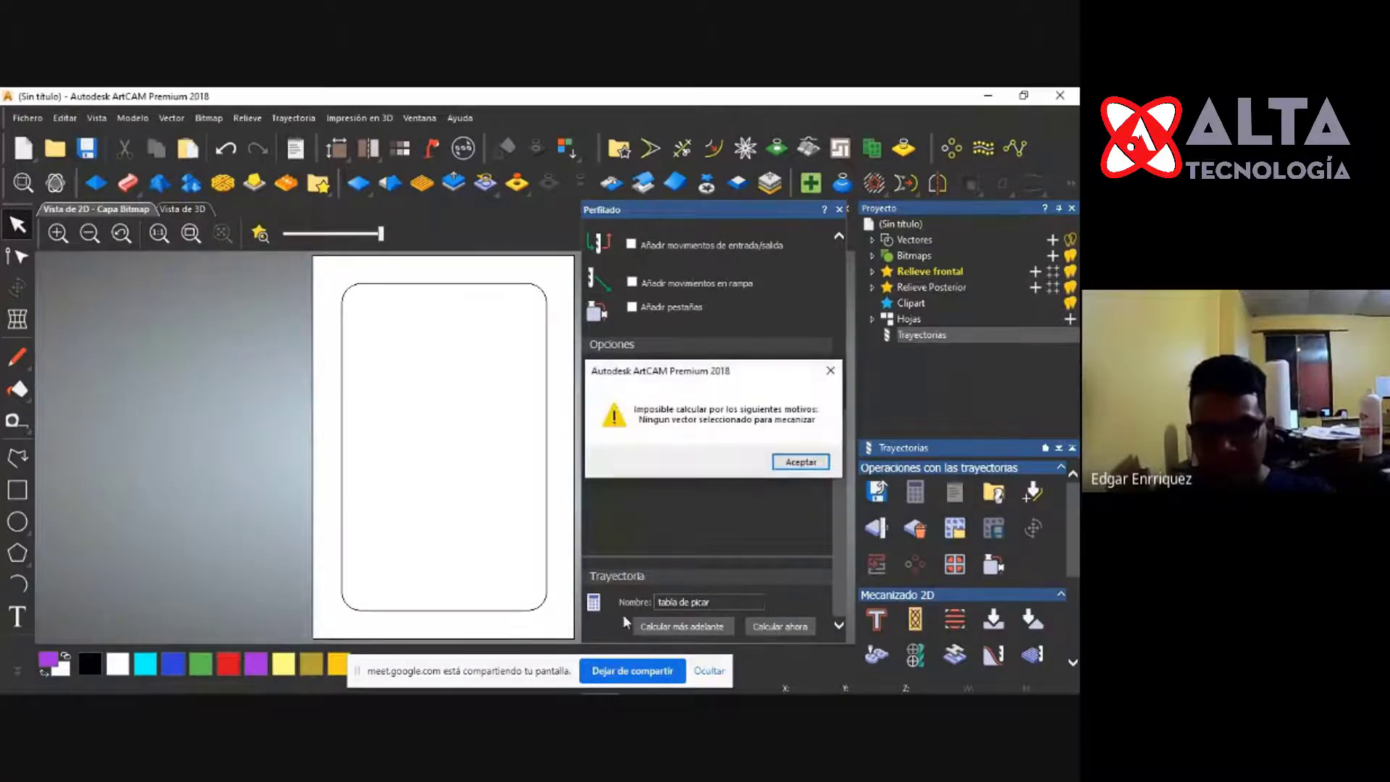
{"action": "left_click", "coordinate": [801, 462]}
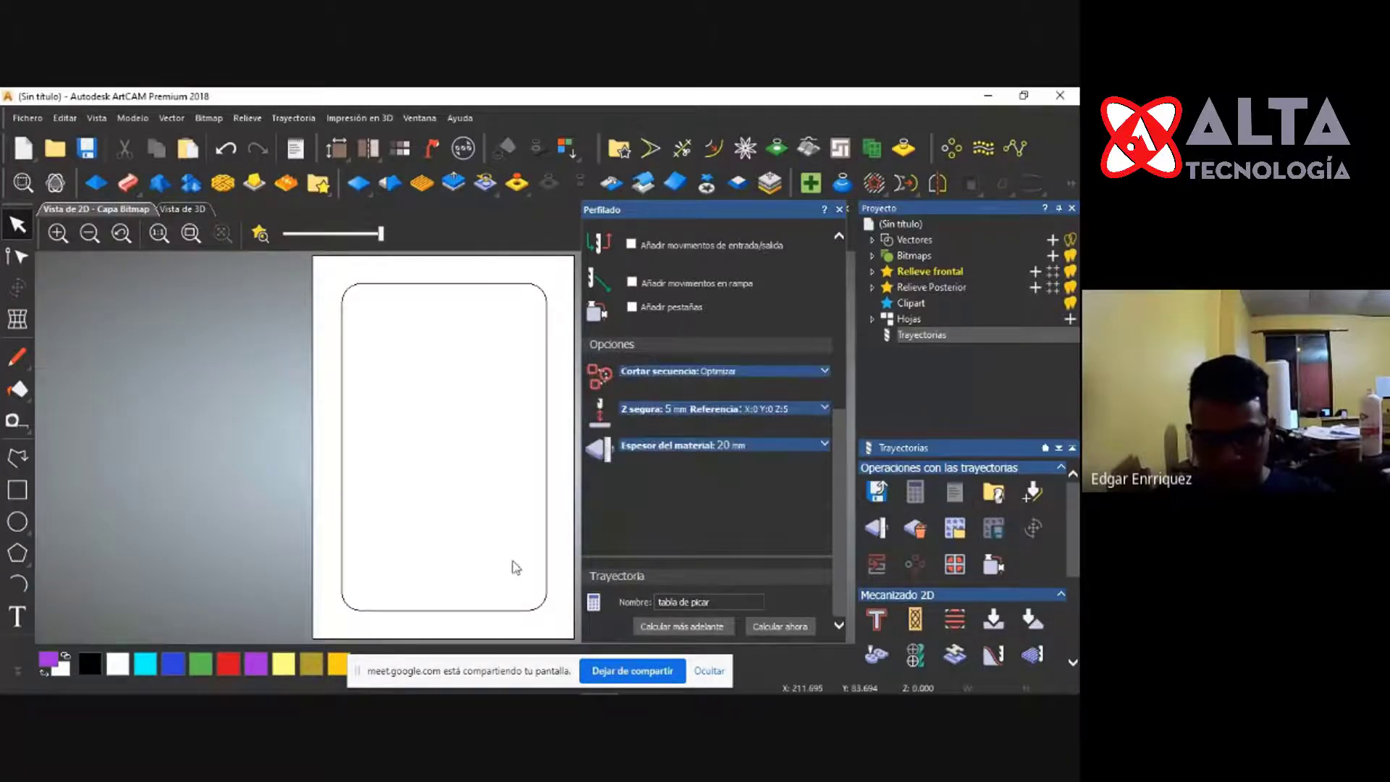
{"action": "left_click", "coordinate": [547, 536]}
{"action": "left_click", "coordinate": [769, 625]}
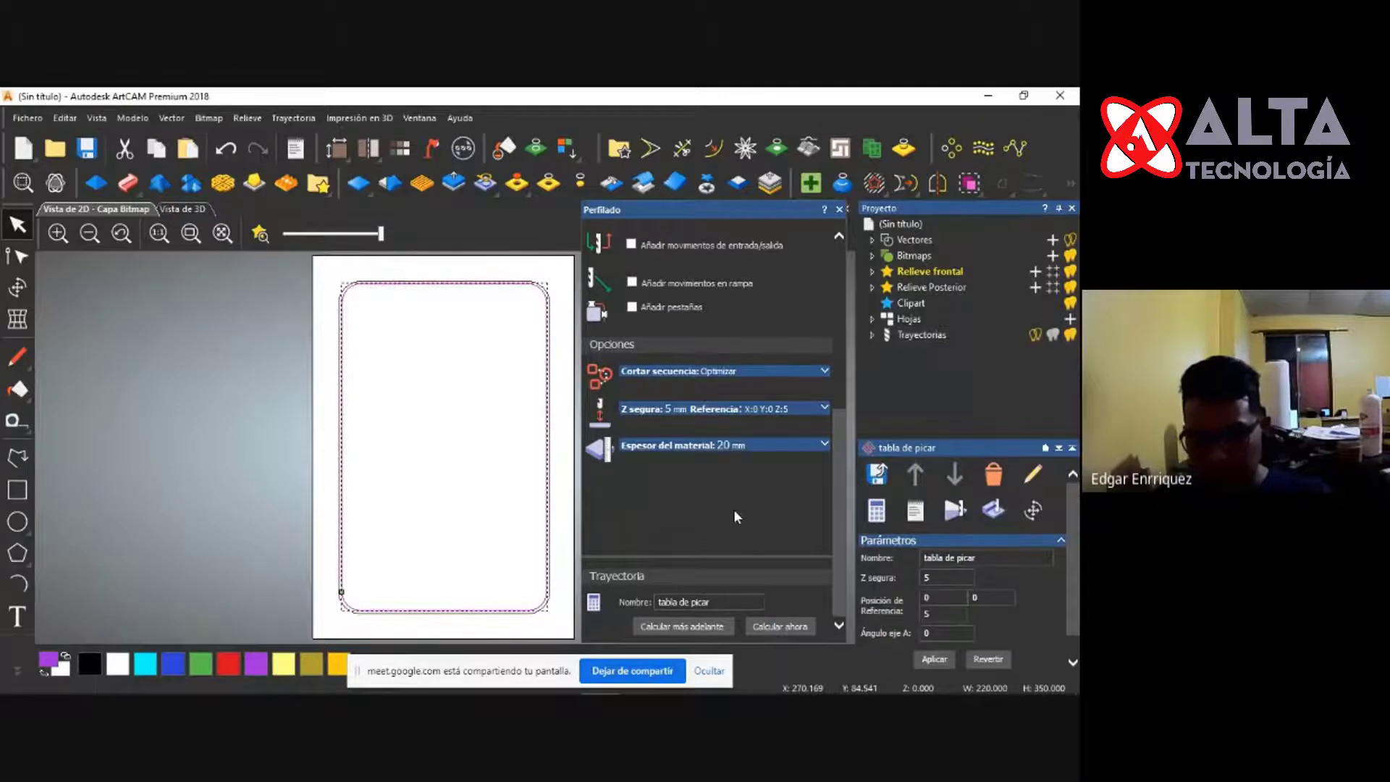
Examine the calculated profiling passes around the board in the 3D view, including the start near the origin corner.
{"action": "left_click", "coordinate": [181, 209]}
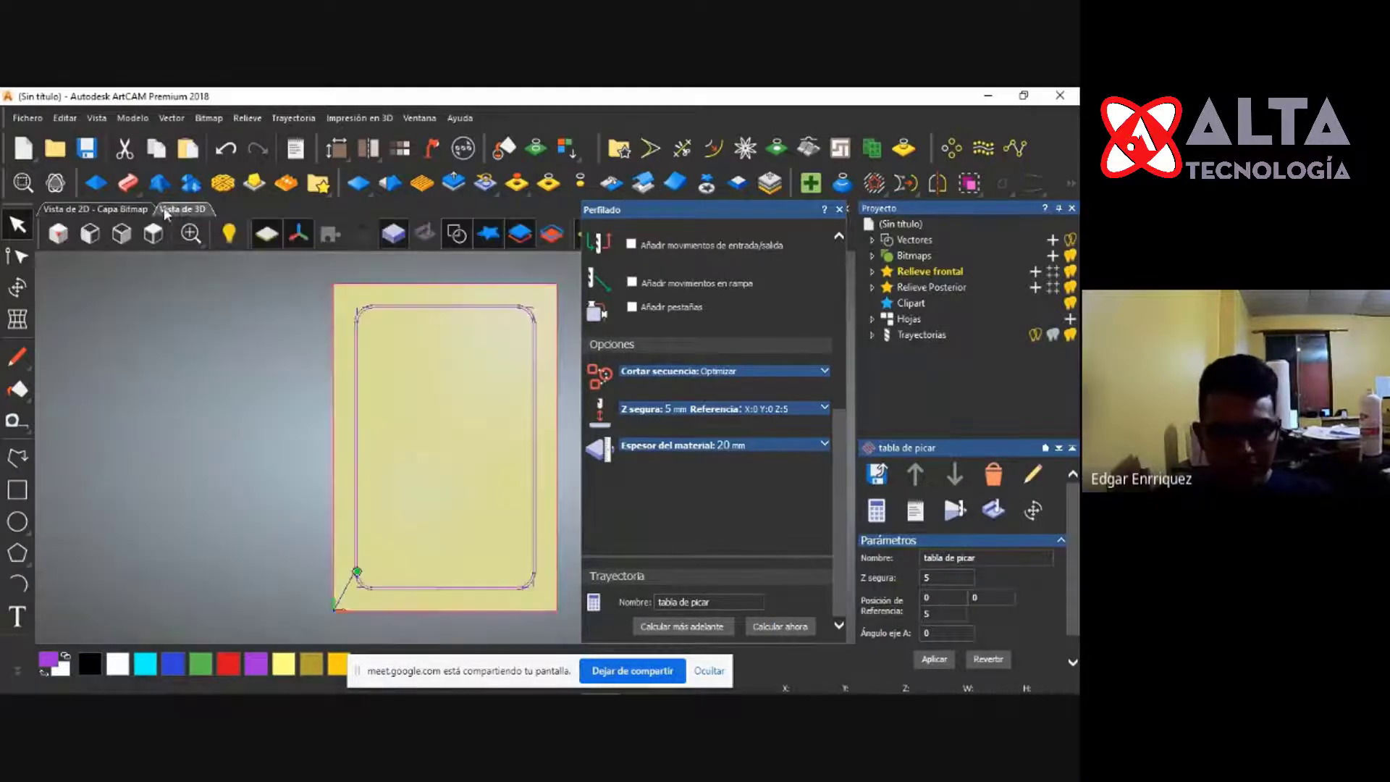
{"action": "left_click_drag", "start_coordinate": [443, 512], "coordinate": [214, 407]}
{"action": "scroll", "coordinate": [540, 454], "scroll_direction": "up", "scroll_amount": 8}
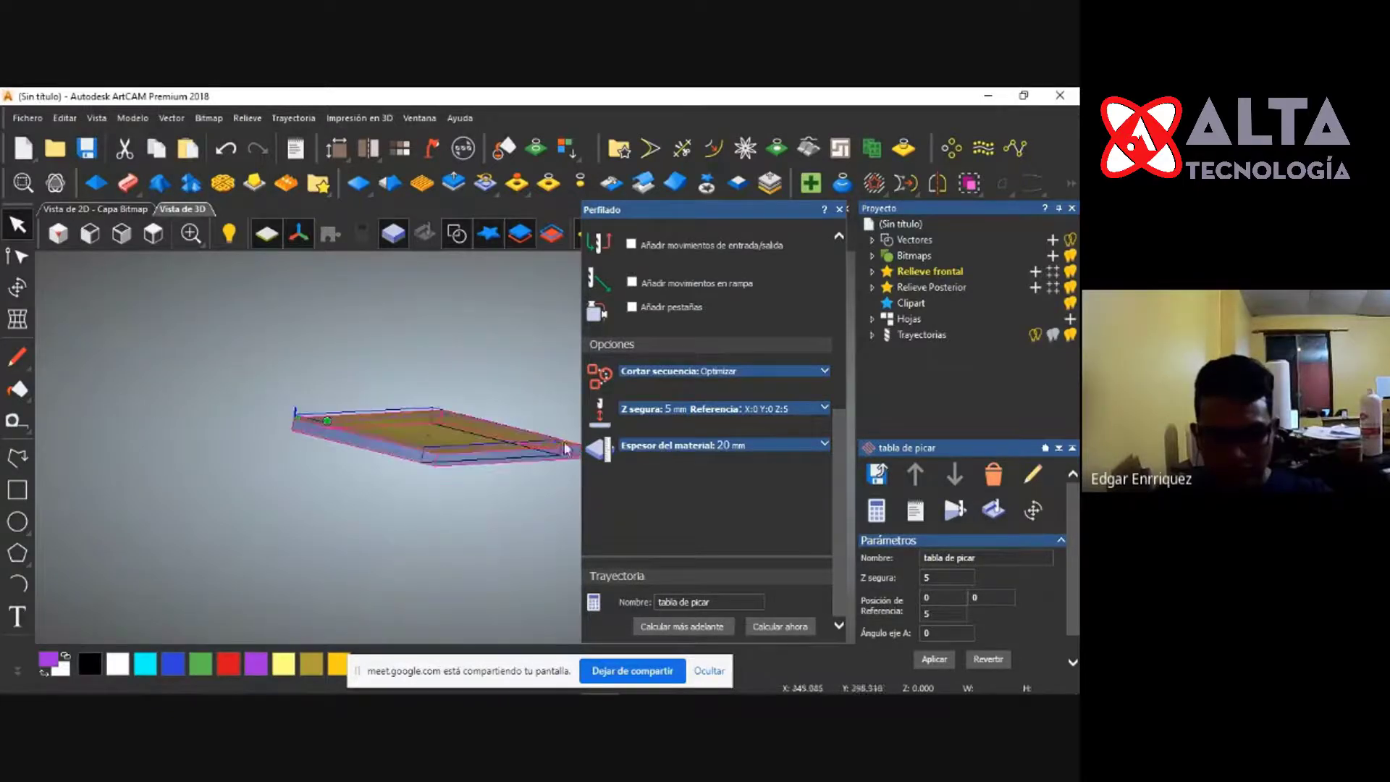
{"action": "scroll", "coordinate": [540, 454], "scroll_direction": "up", "scroll_amount": 10}
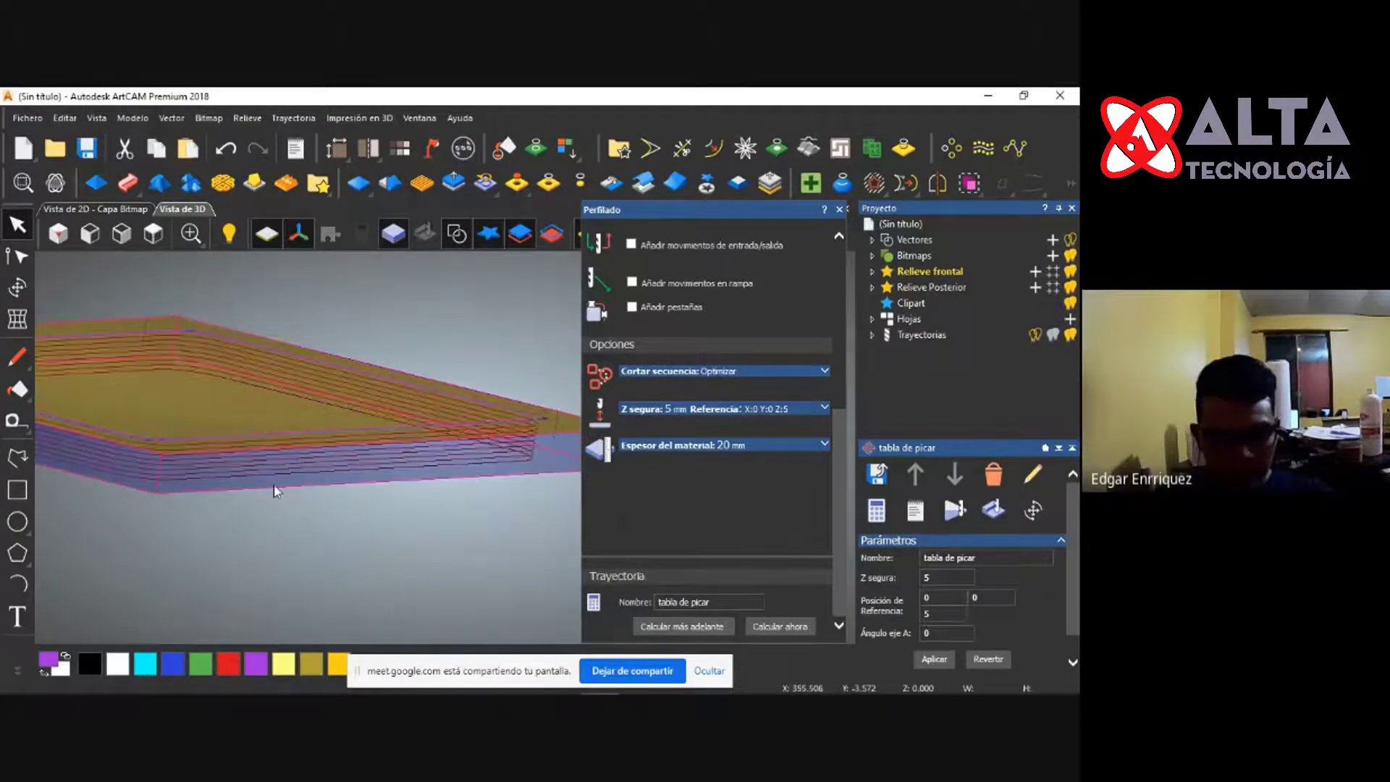
{"action": "scroll", "coordinate": [346, 382], "scroll_direction": "down", "scroll_amount": 15}
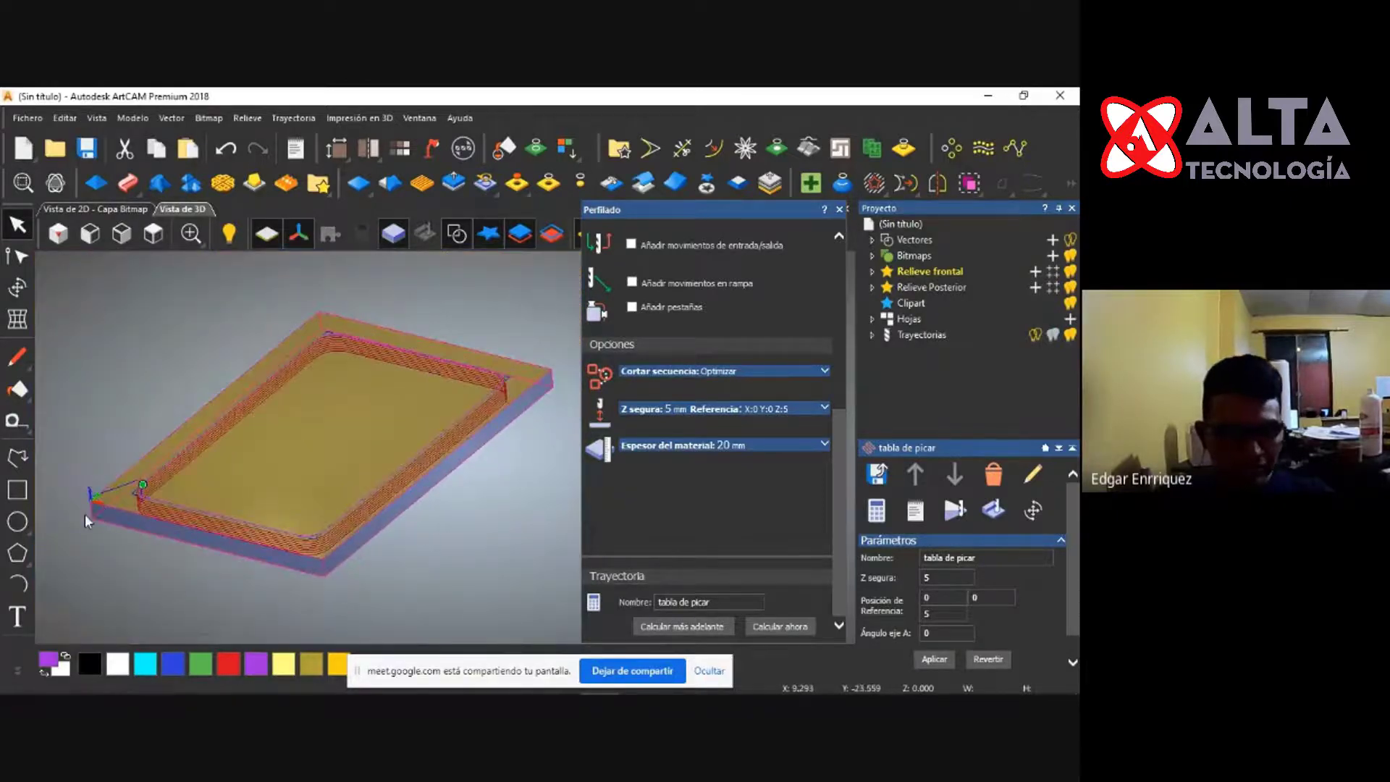
{"action": "scroll", "coordinate": [87, 514], "scroll_direction": "up", "scroll_amount": 6}
{"action": "left_click_drag", "start_coordinate": [240, 479], "coordinate": [311, 467]}
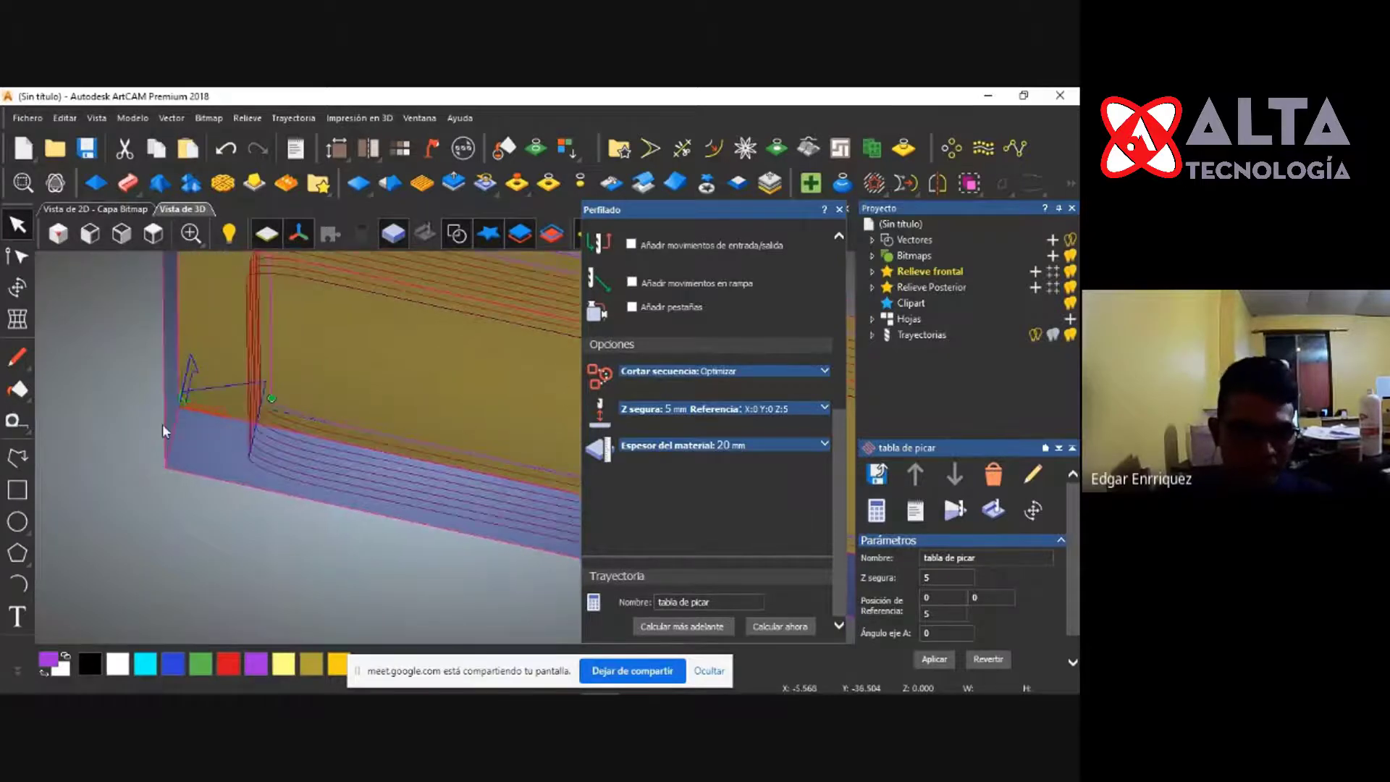
{"action": "left_click_drag", "start_coordinate": [162, 424], "coordinate": [233, 407]}
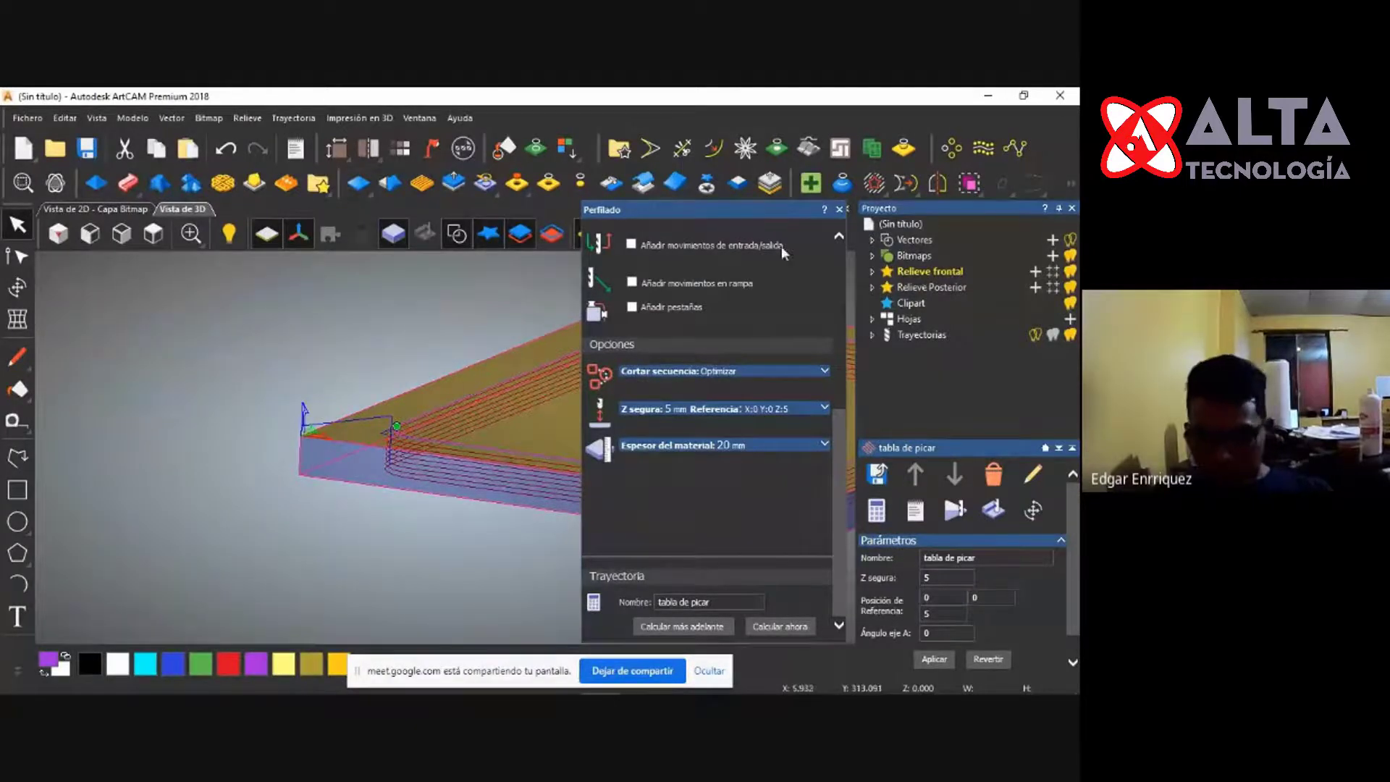
Return to the 2D view, close the profiling setup, expand the toolpath list in the project and deselect the vector.
{"action": "left_click", "coordinate": [91, 210]}
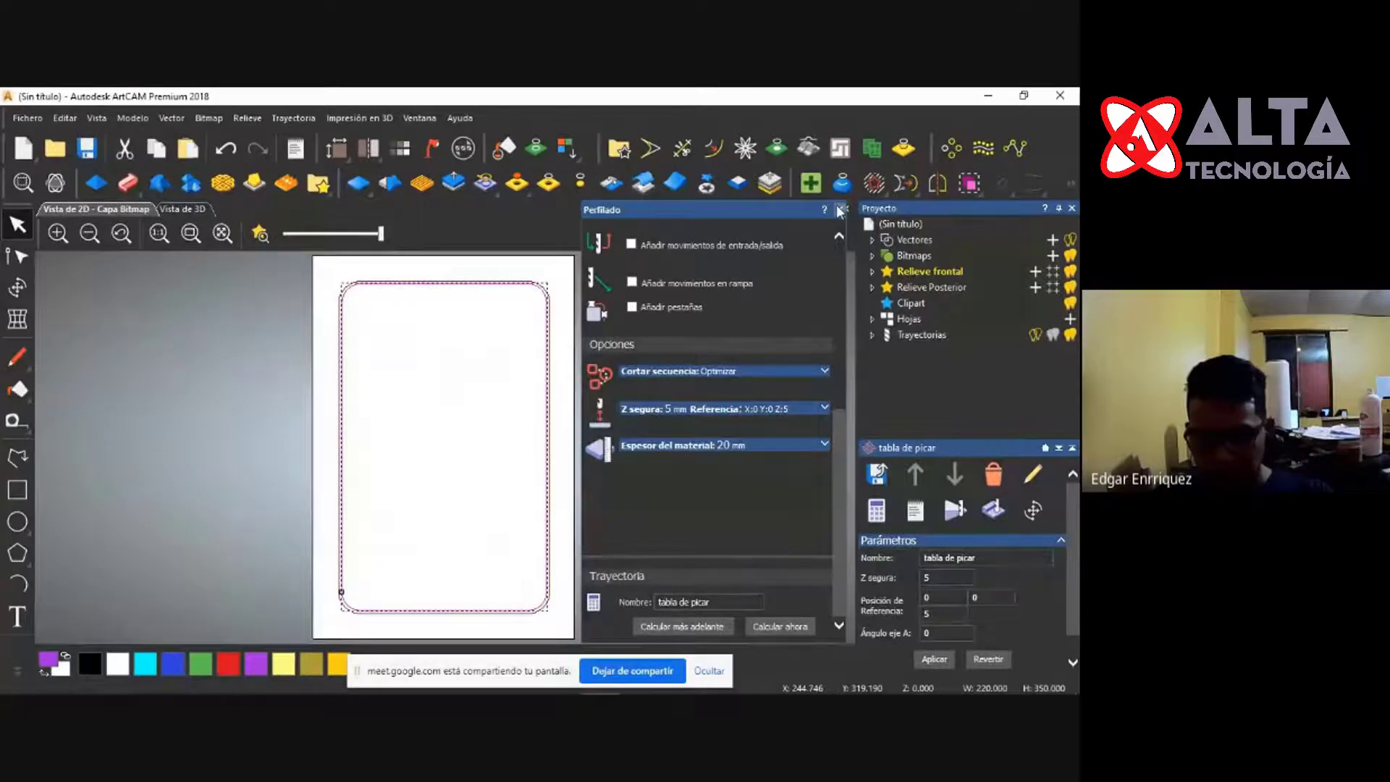
{"action": "left_click", "coordinate": [840, 210]}
{"action": "left_click", "coordinate": [871, 335]}
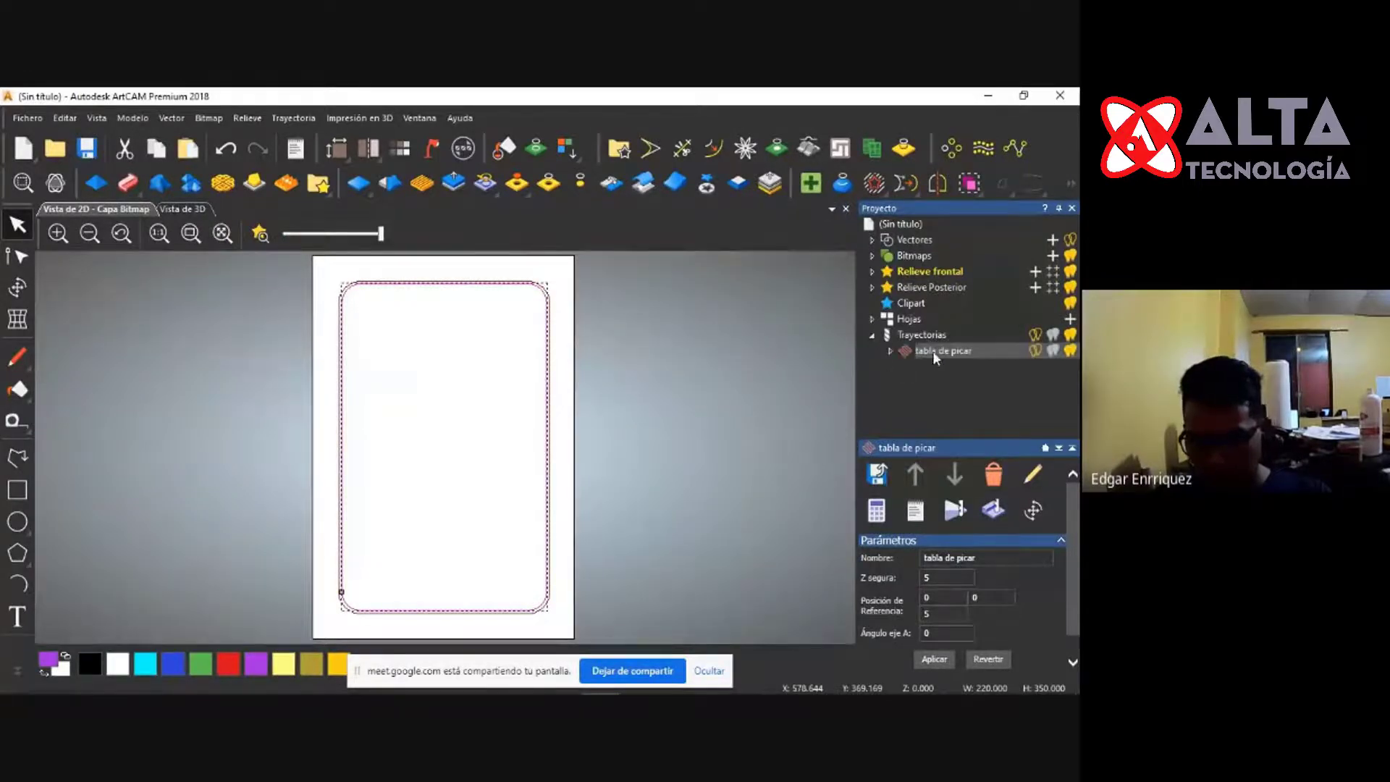
{"action": "left_click", "coordinate": [688, 386]}
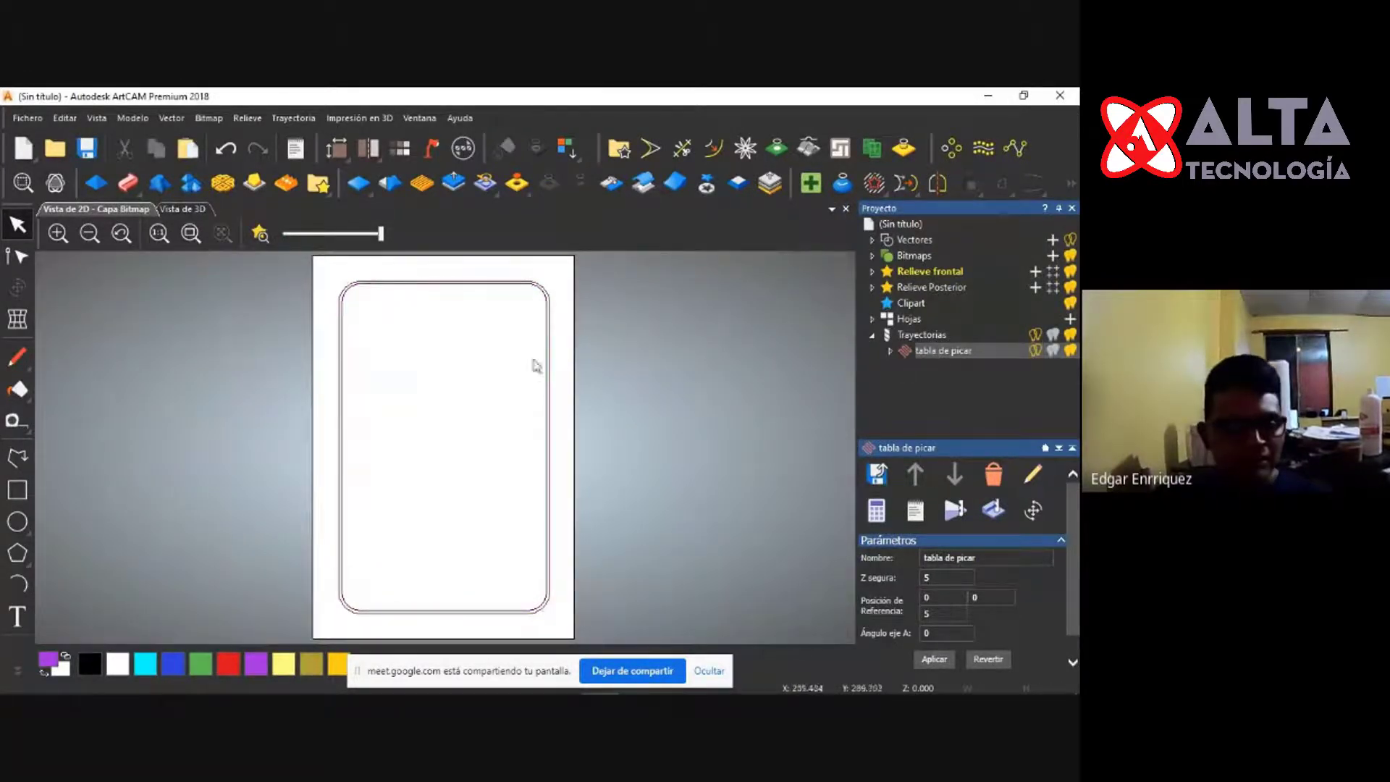
Create a circle with a diameter of 70 mm inside the upper-left part of the rounded rectangle.
{"action": "scroll", "coordinate": [533, 362], "scroll_direction": "up", "scroll_amount": 2}
{"action": "left_click", "coordinate": [17, 522]}
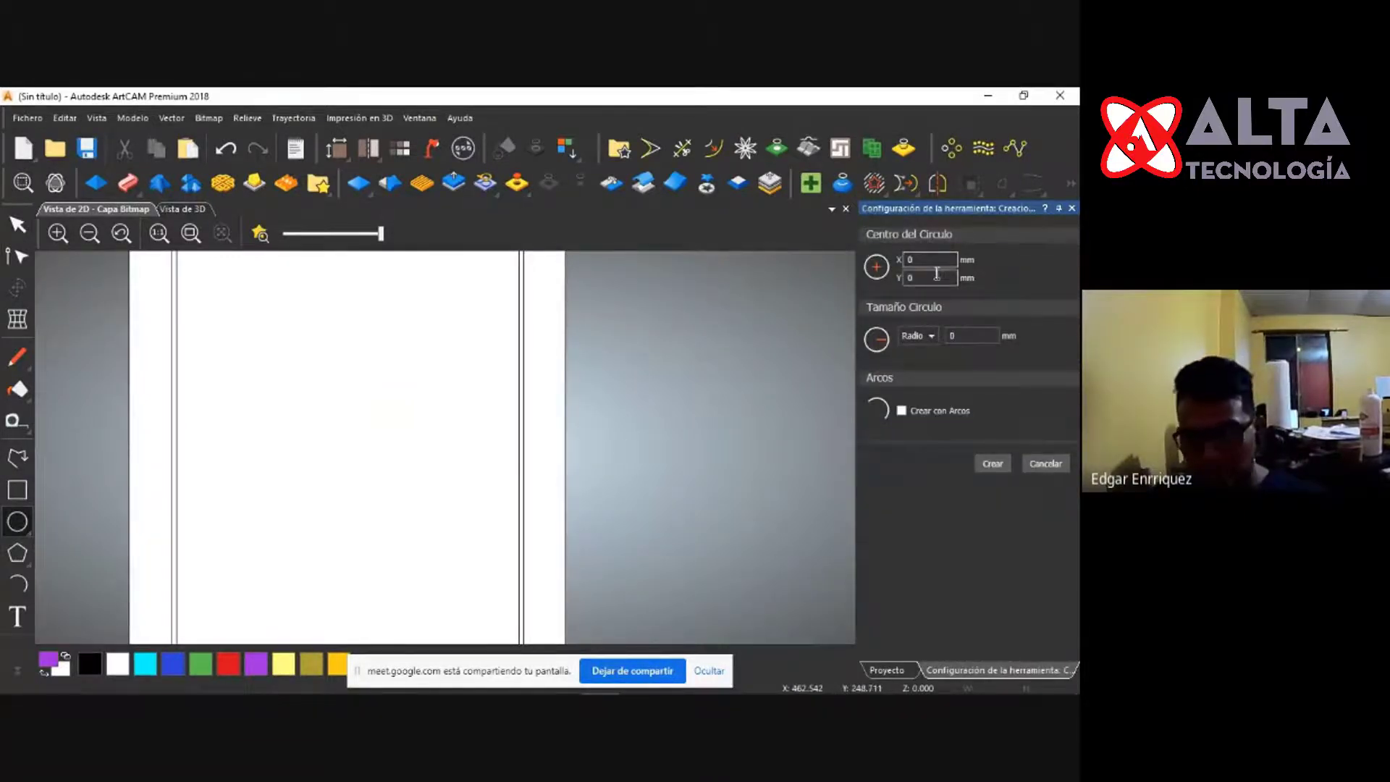
{"action": "left_click_drag", "start_coordinate": [921, 258], "coordinate": [897, 276]}
{"action": "left_click_drag", "start_coordinate": [276, 350], "coordinate": [312, 385]}
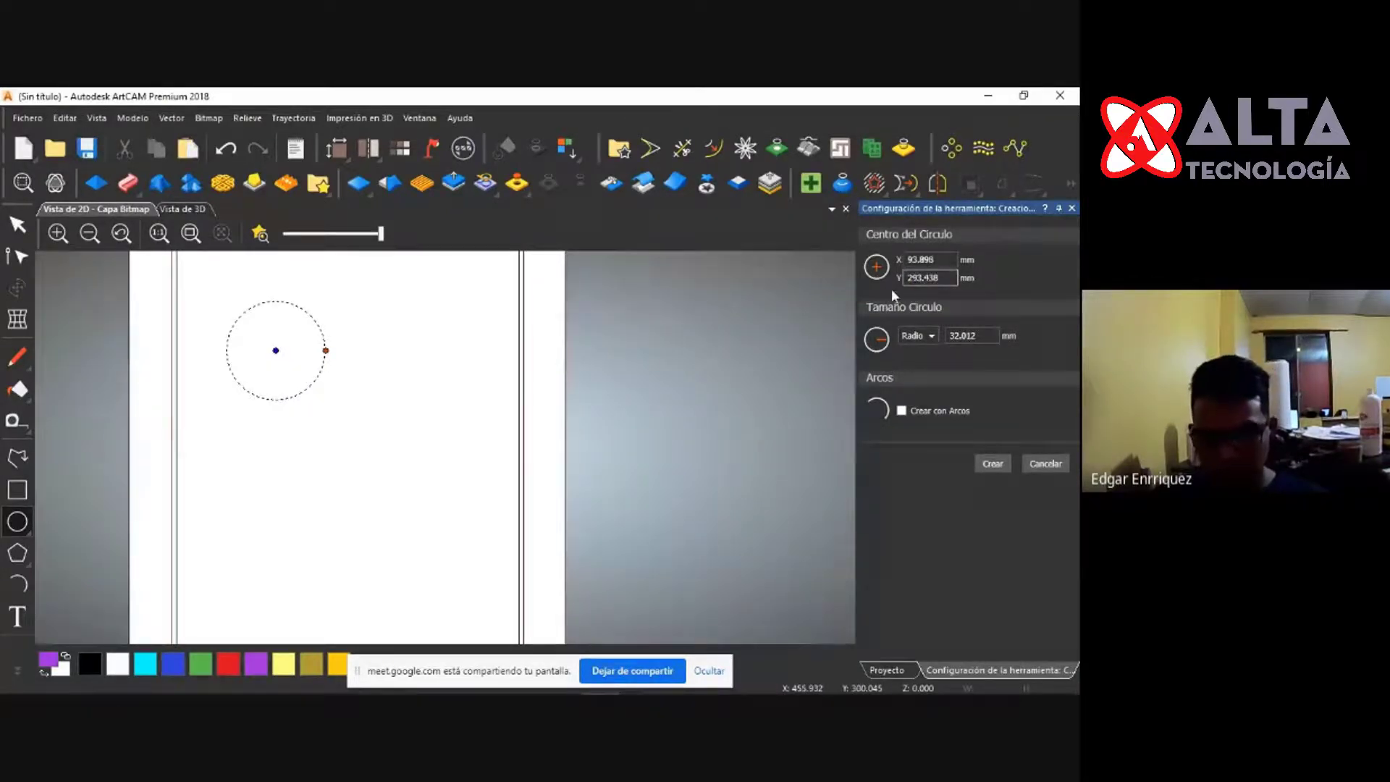
{"action": "left_click", "coordinate": [928, 336]}
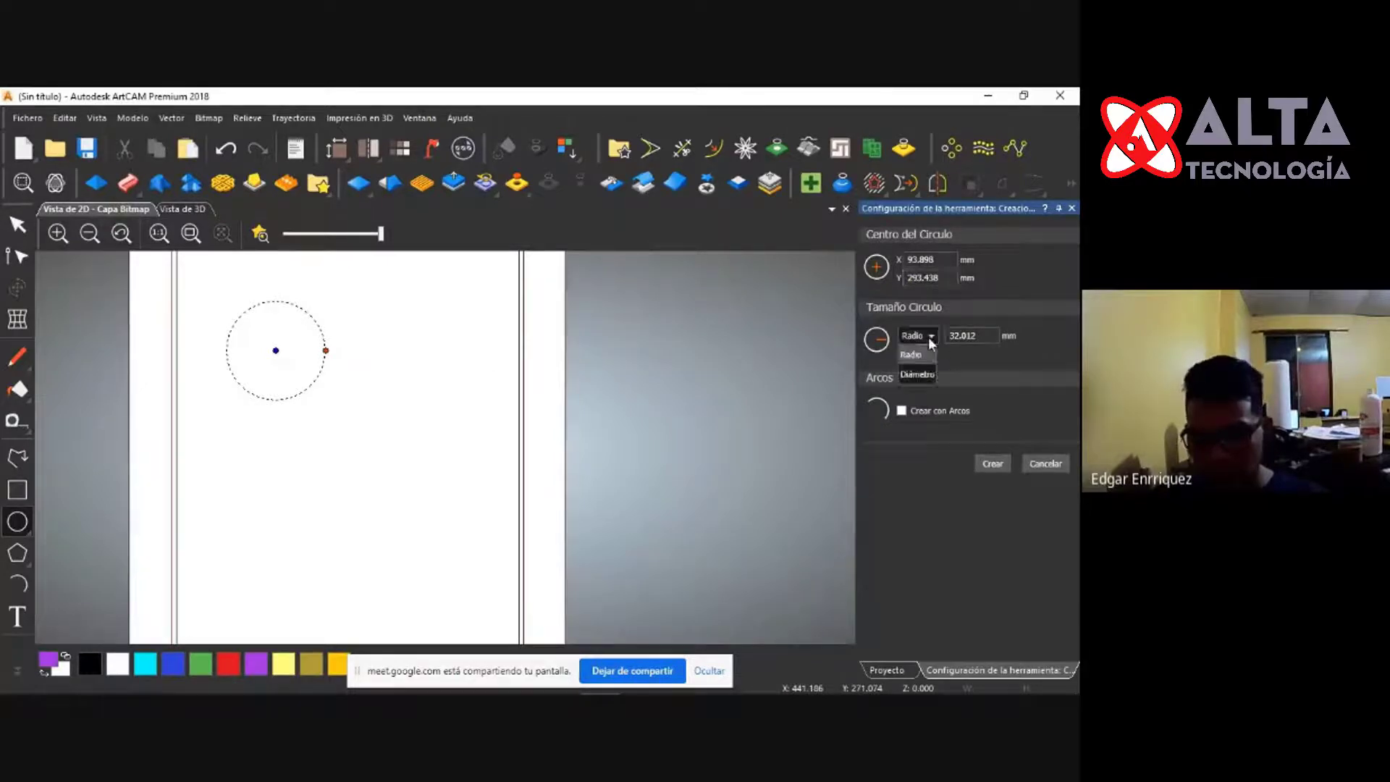
{"action": "left_click", "coordinate": [915, 375]}
{"action": "left_click_drag", "start_coordinate": [999, 336], "coordinate": [964, 335]}
{"action": "type", "text": "2"}
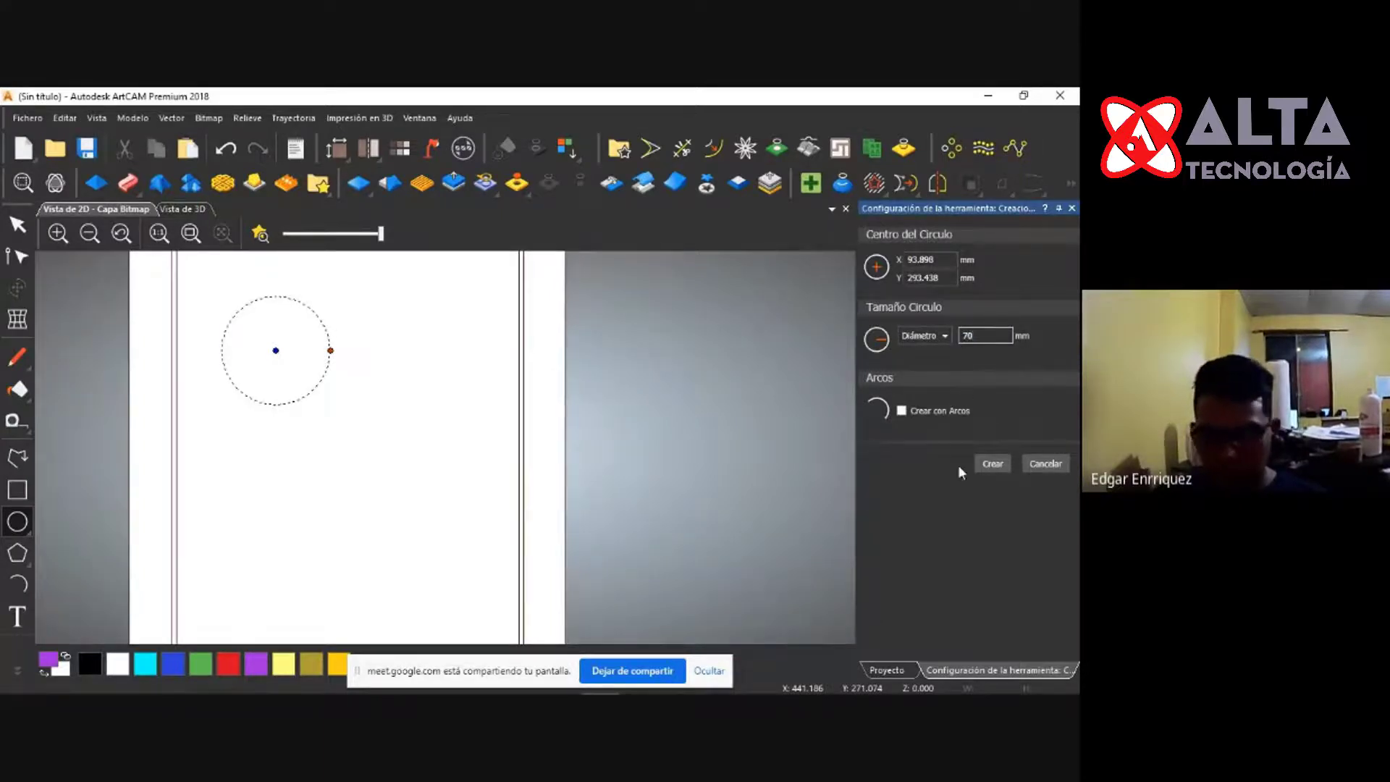
{"action": "left_click", "coordinate": [991, 465]}
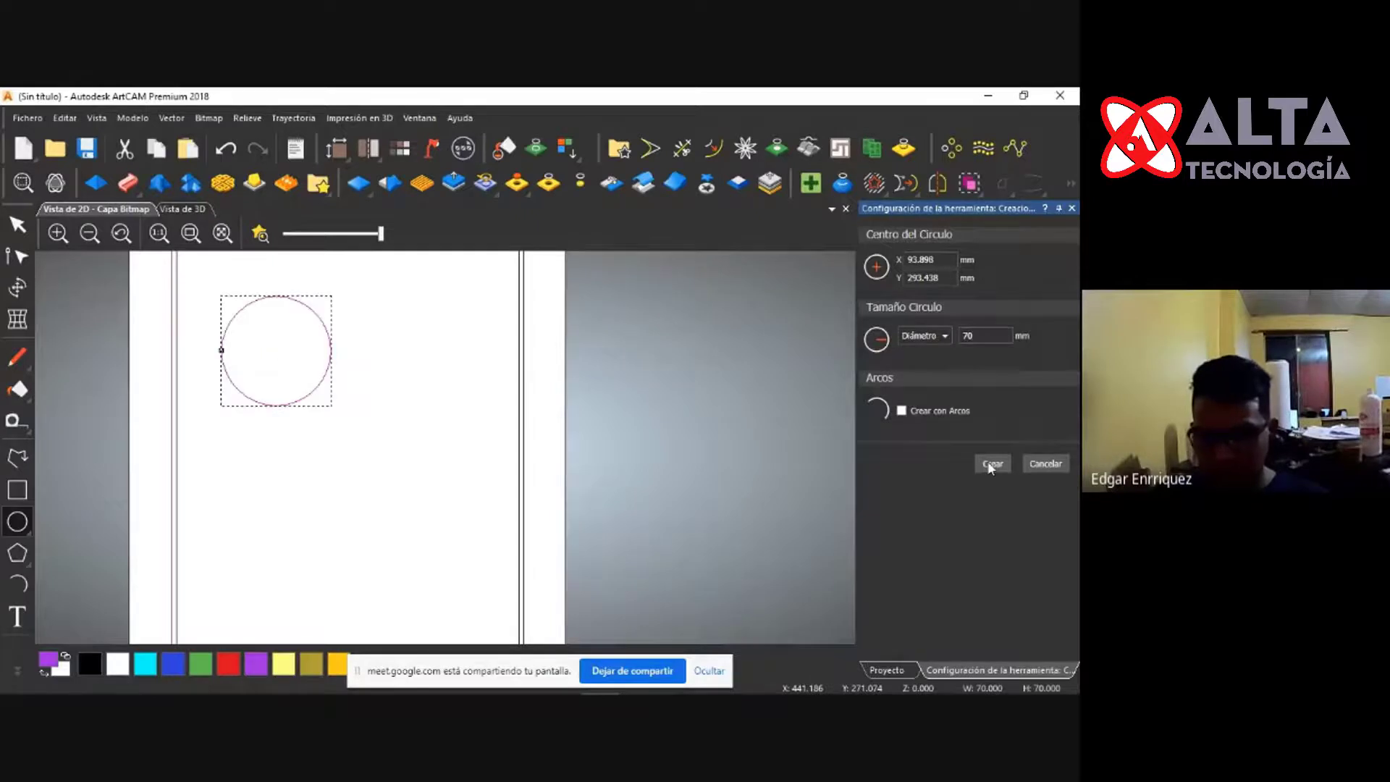
{"action": "left_click", "coordinate": [32, 567]}
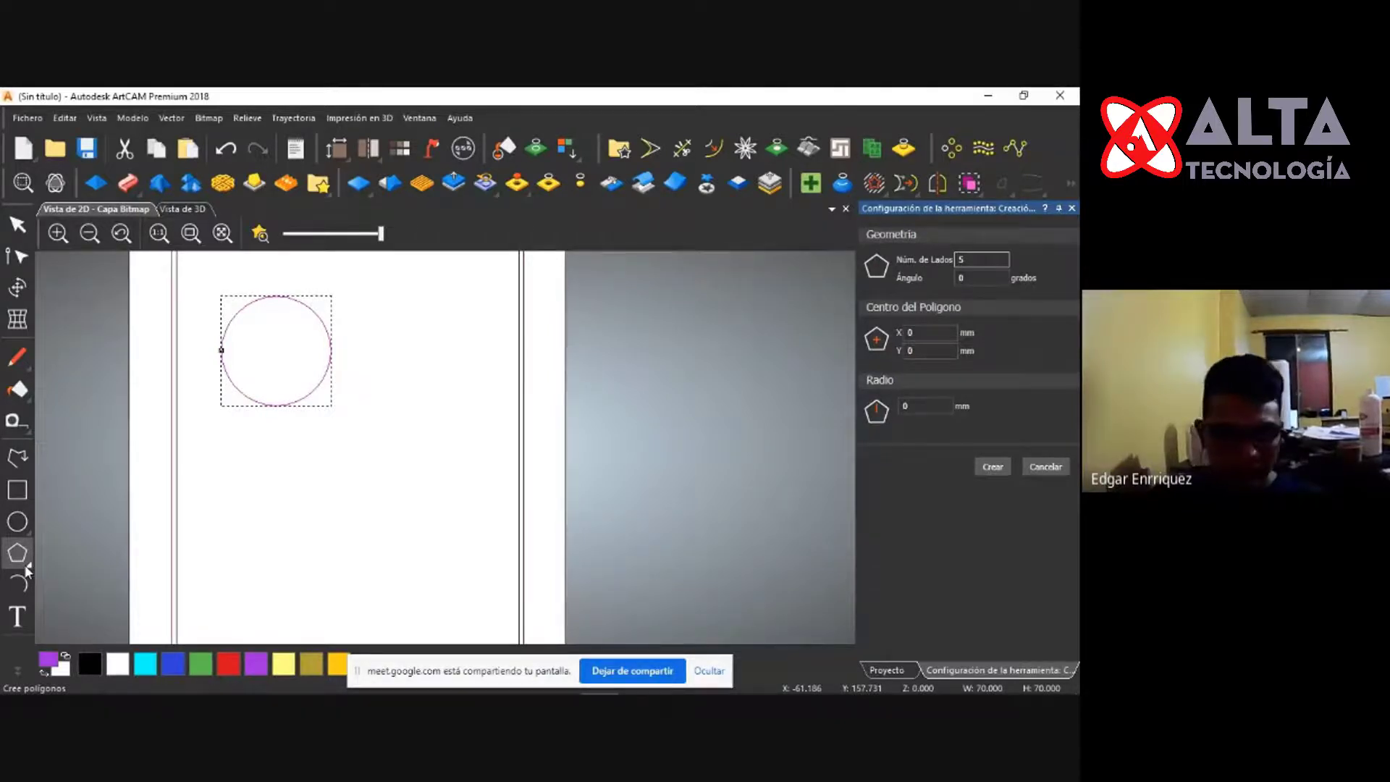
{"action": "double_click", "coordinate": [961, 260]}
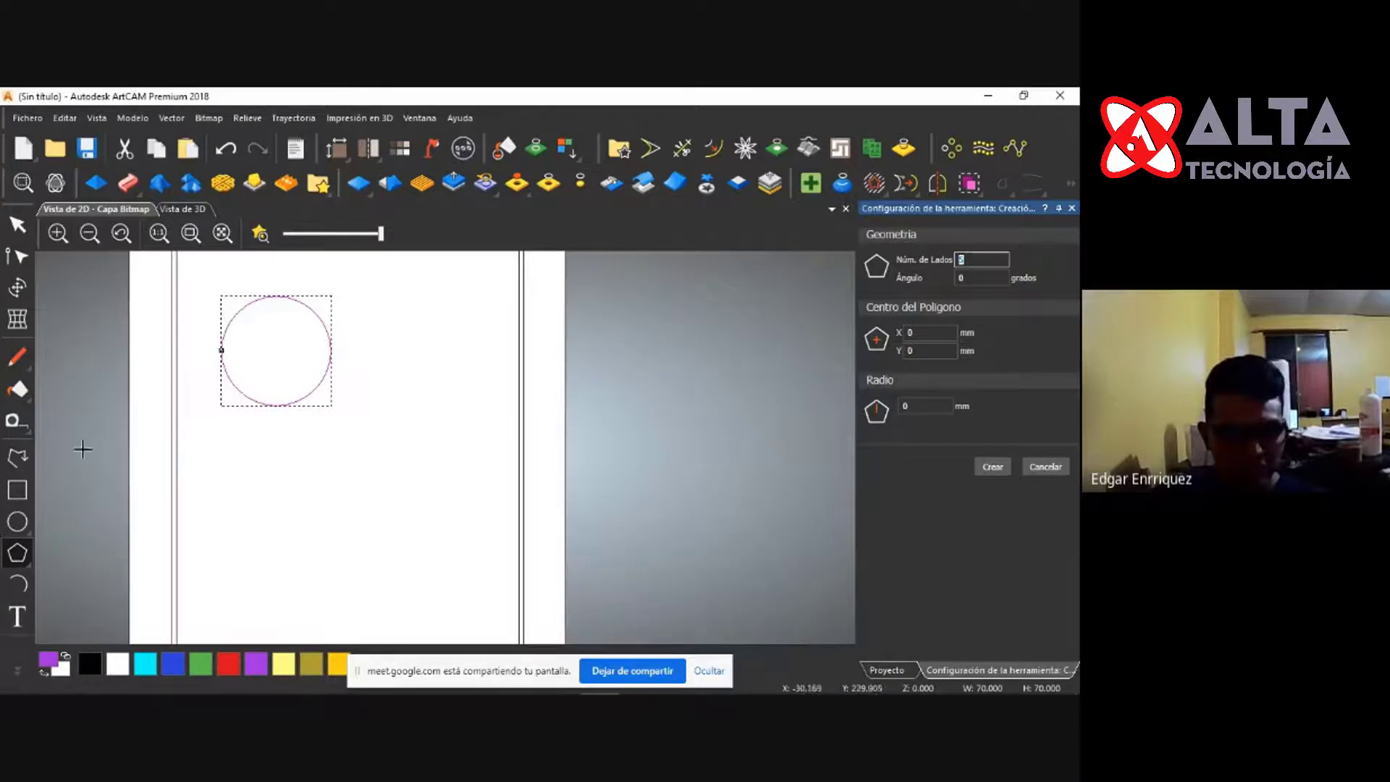
{"action": "left_click", "coordinate": [30, 534]}
{"action": "left_click", "coordinate": [31, 533]}
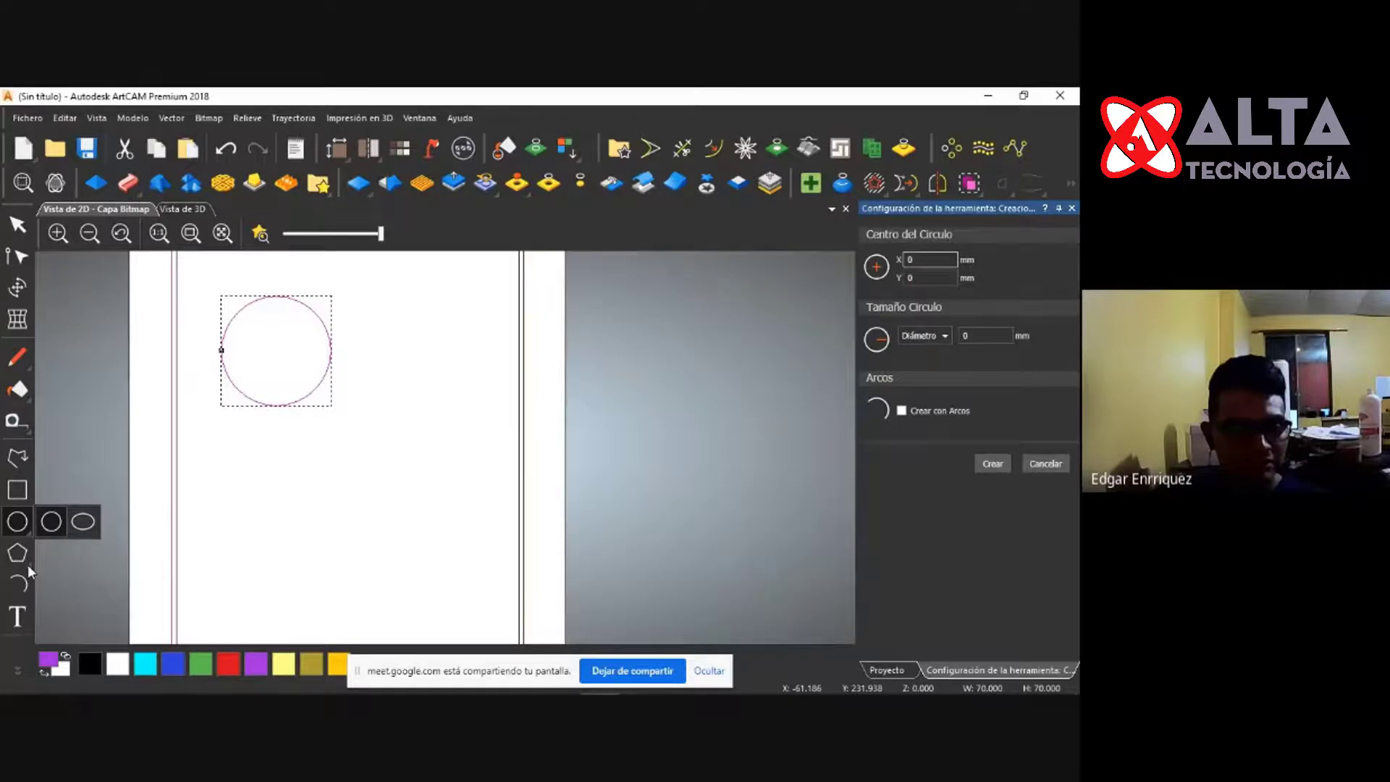
{"action": "mouse_move", "coordinate": [27, 565]}
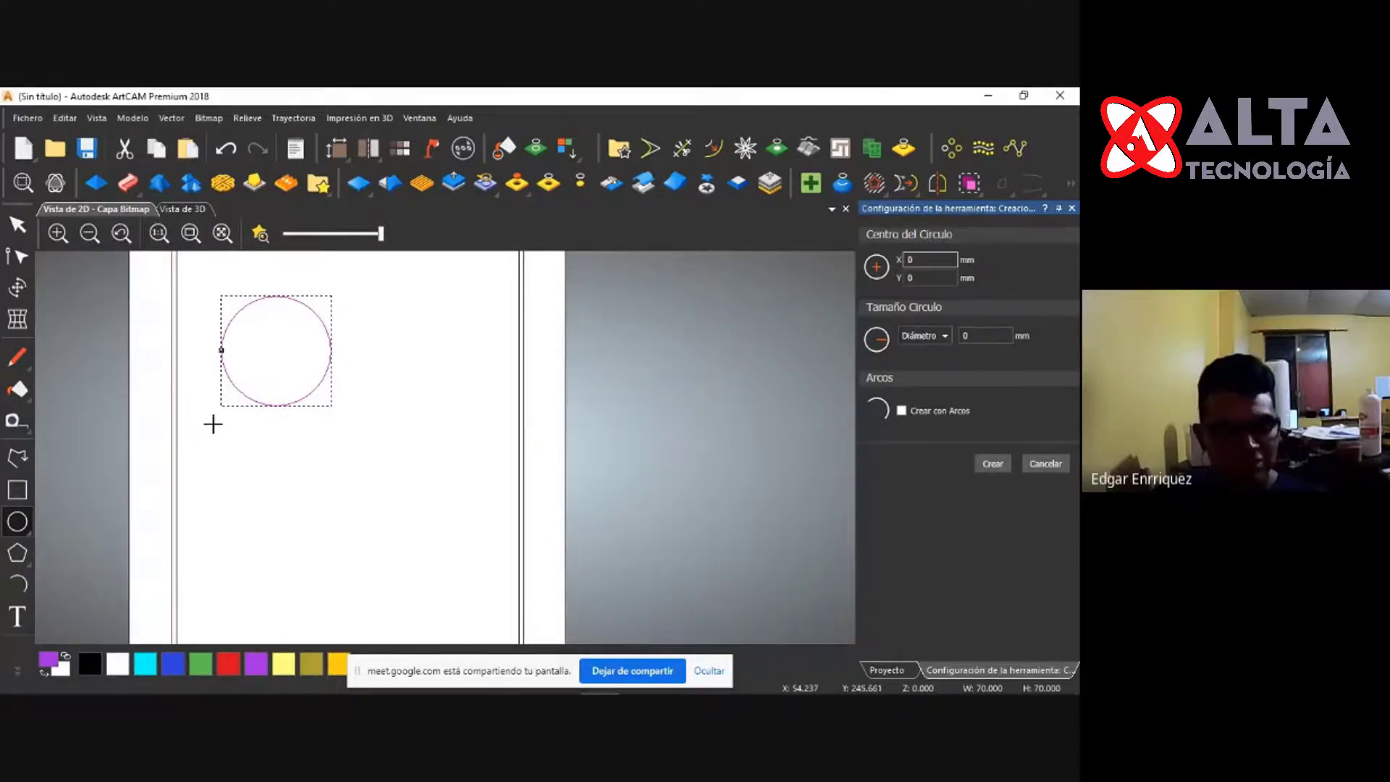
Leave the circle tool and delete the 70 mm circle from the board.
{"action": "left_click", "coordinate": [18, 224]}
{"action": "scroll", "coordinate": [307, 458], "scroll_direction": "down", "scroll_amount": 1}
{"action": "scroll", "coordinate": [384, 391], "scroll_direction": "up", "scroll_amount": 1}
{"action": "key", "text": "Delete"}
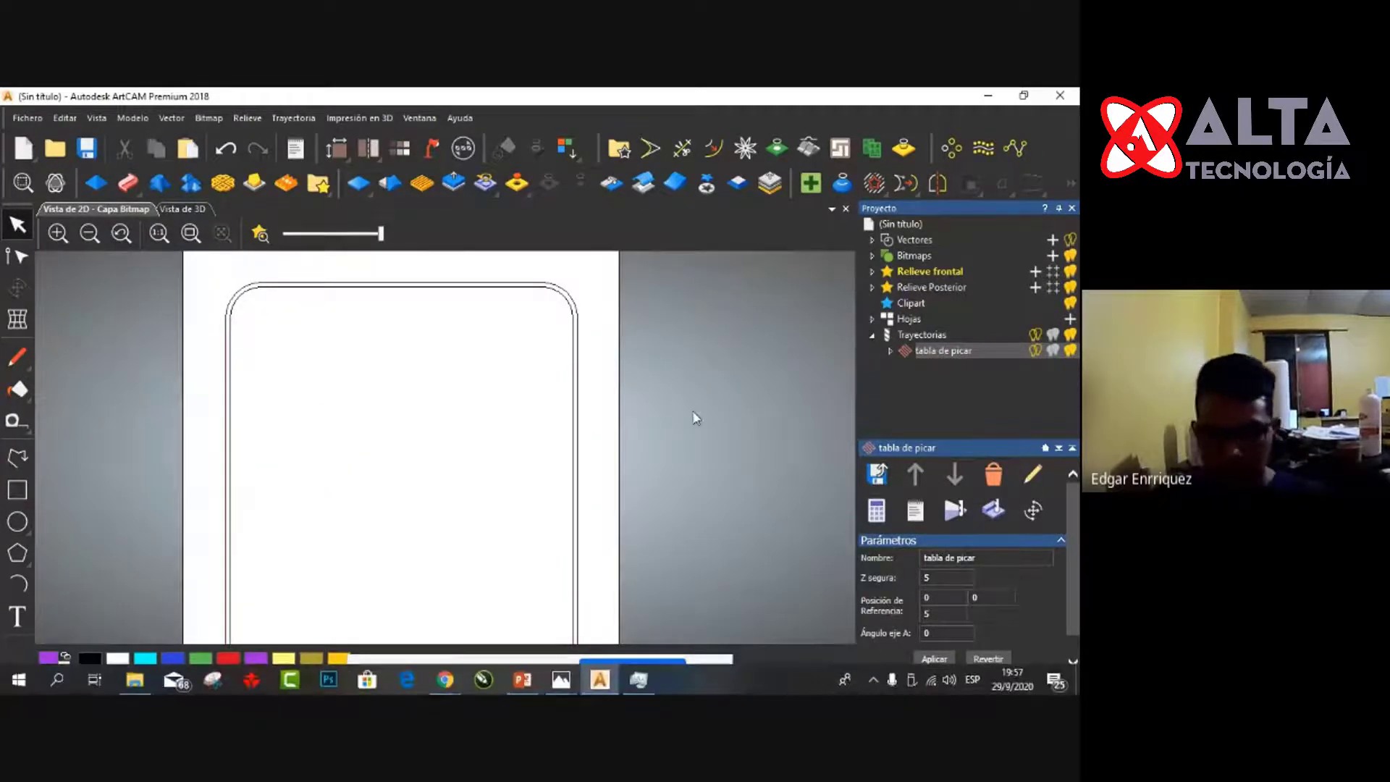
Look at the wooden cutting board reference photo in Photos and switch back to ArtCAM.
{"action": "left_click", "coordinate": [986, 94]}
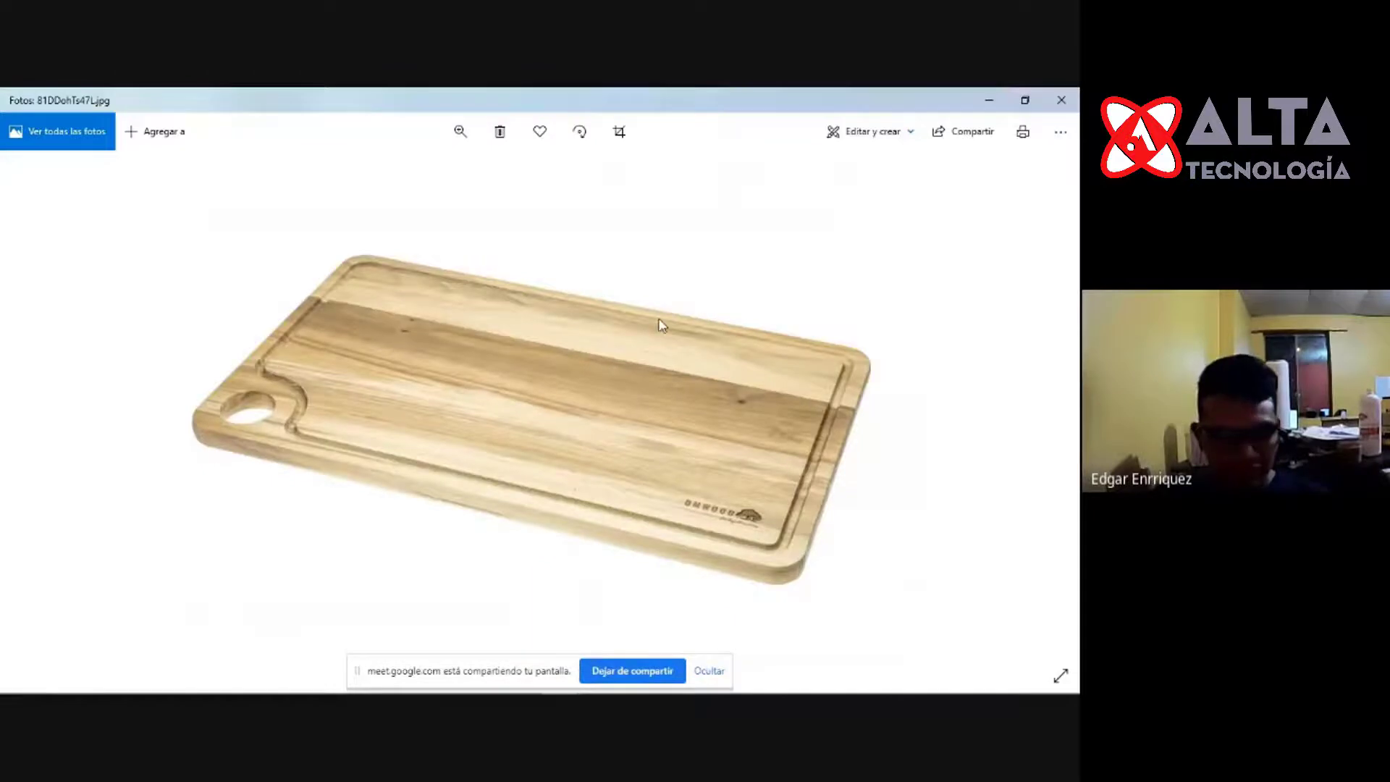
{"action": "key", "text": "alt+Tab"}
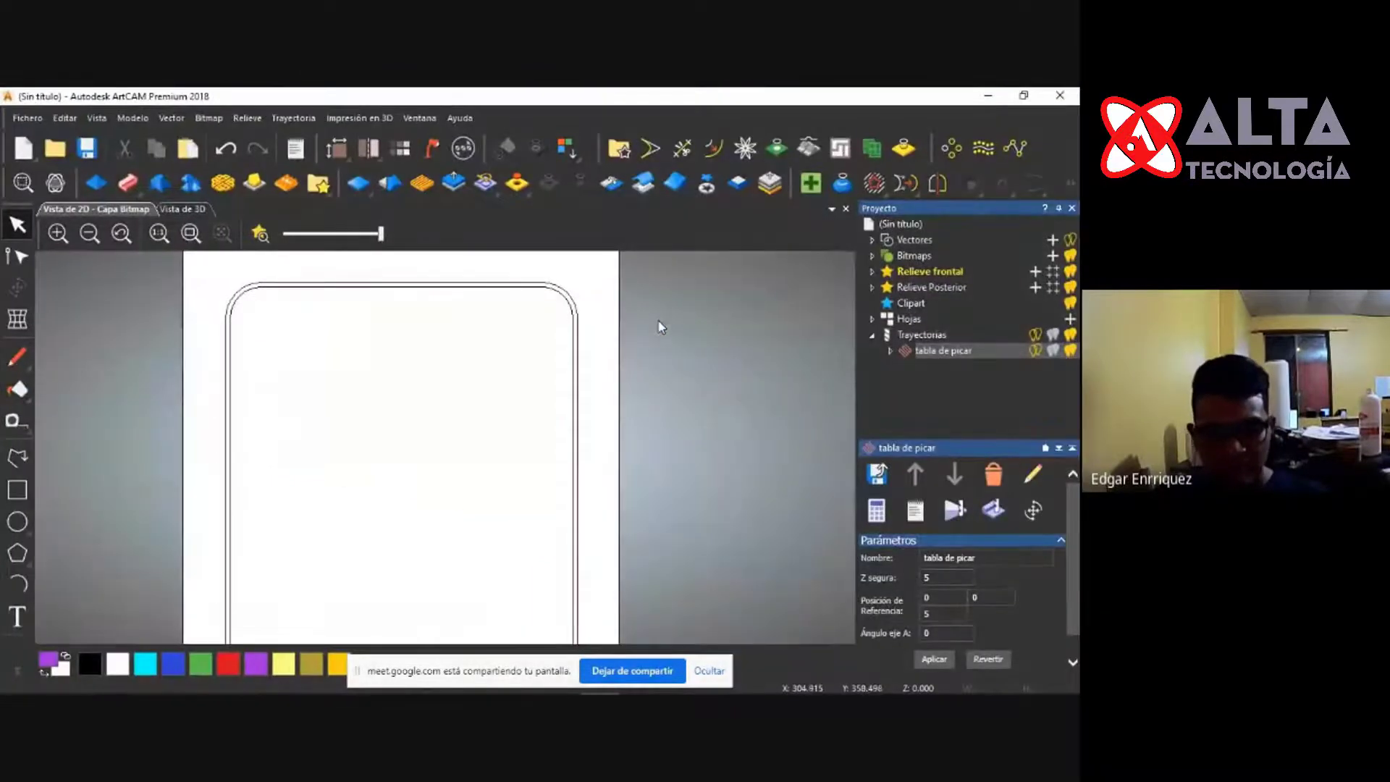
Switch to the Google Meet window and read the participants' chat questions about the software and opening ArtCAM 2008 files in 2018.
{"action": "key", "text": "alt+Tab"}
{"action": "key", "text": "alt+Tab"}
{"action": "key", "text": "alt+Tab"}
{"action": "key", "text": "alt+Tab"}
{"action": "key", "text": "alt+Tab"}
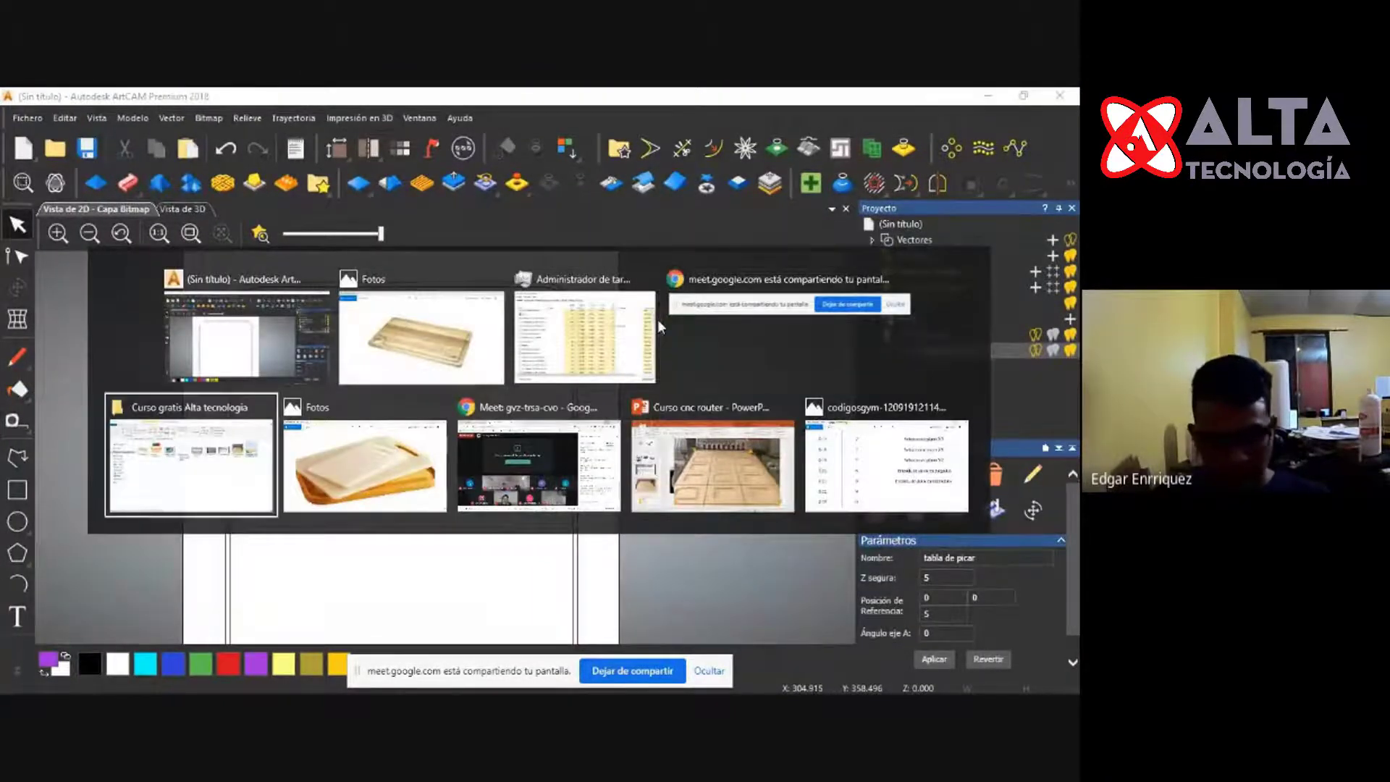
{"action": "key", "text": "alt+Tab"}
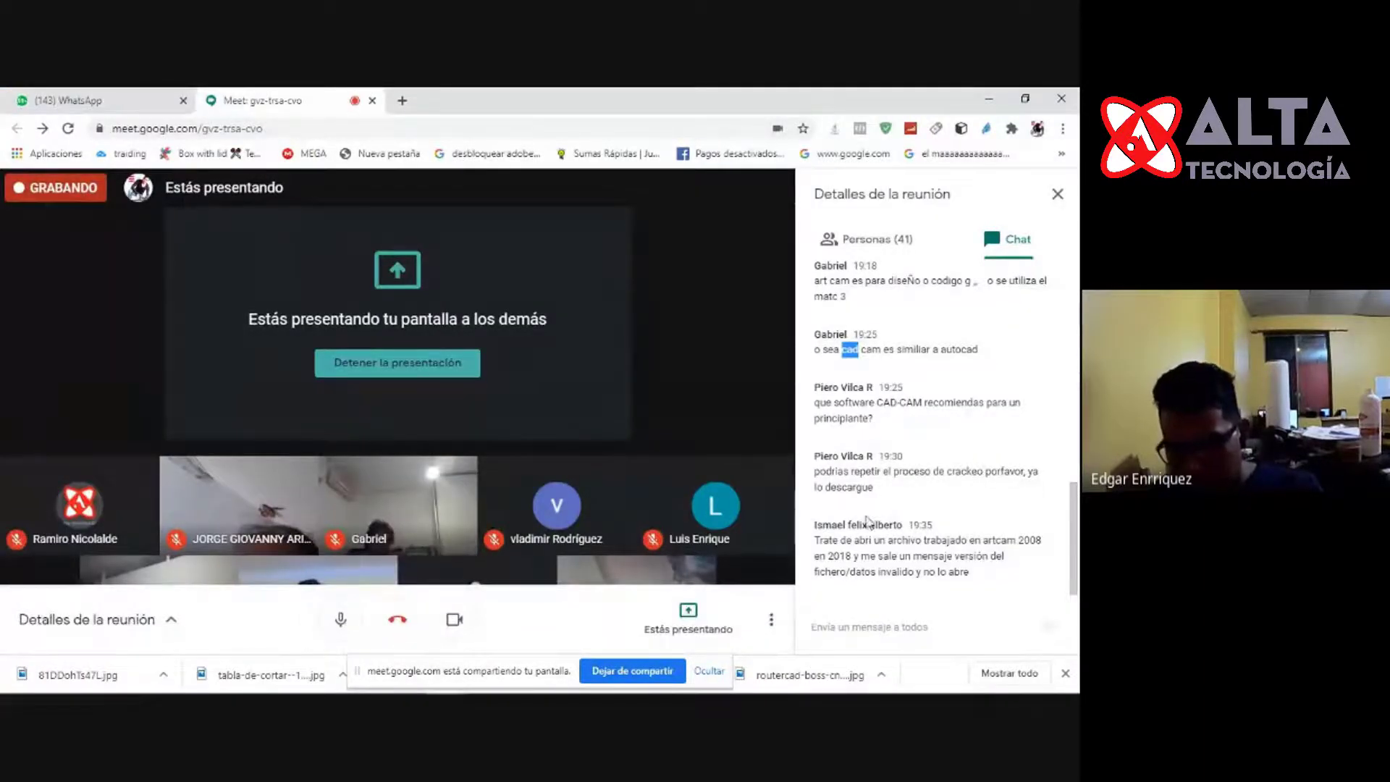
{"action": "double_click", "coordinate": [945, 472]}
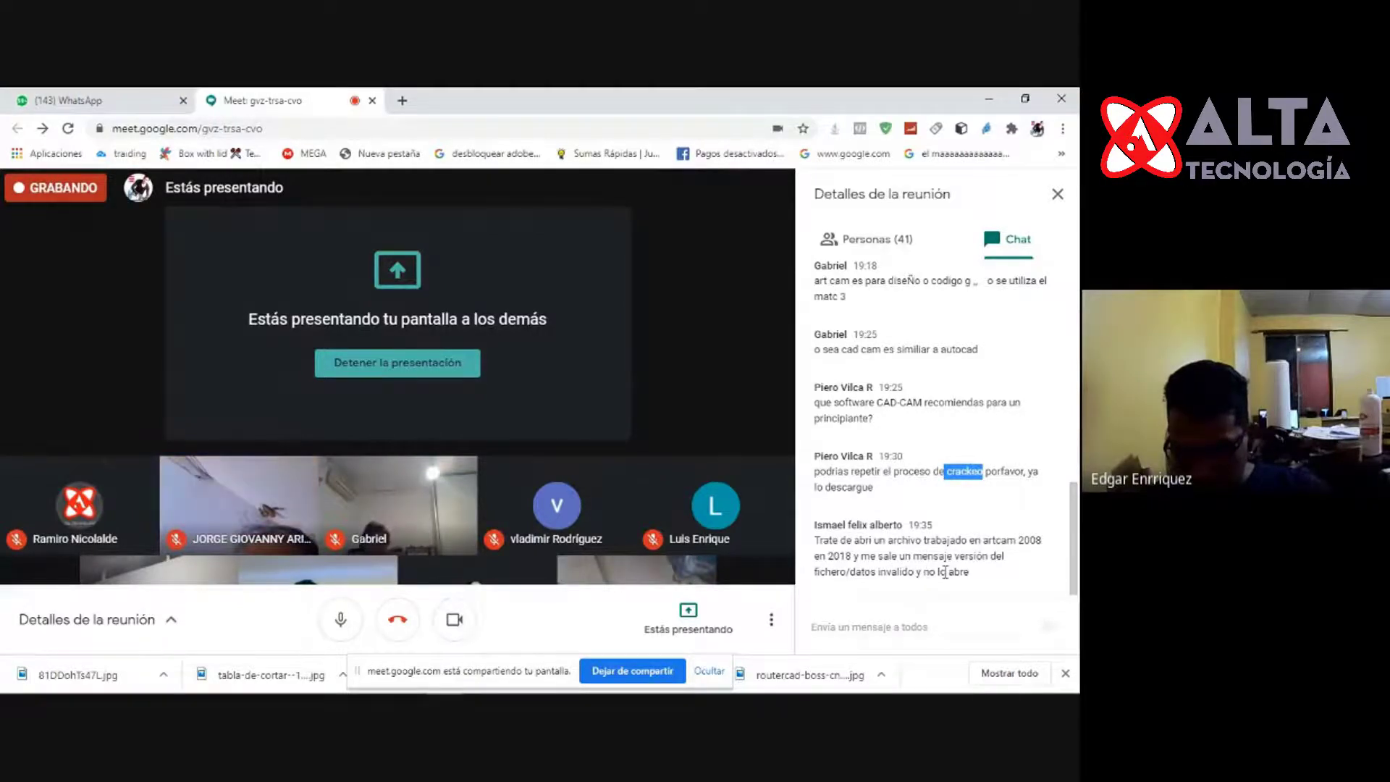
{"action": "left_click_drag", "start_coordinate": [969, 573], "coordinate": [849, 515]}
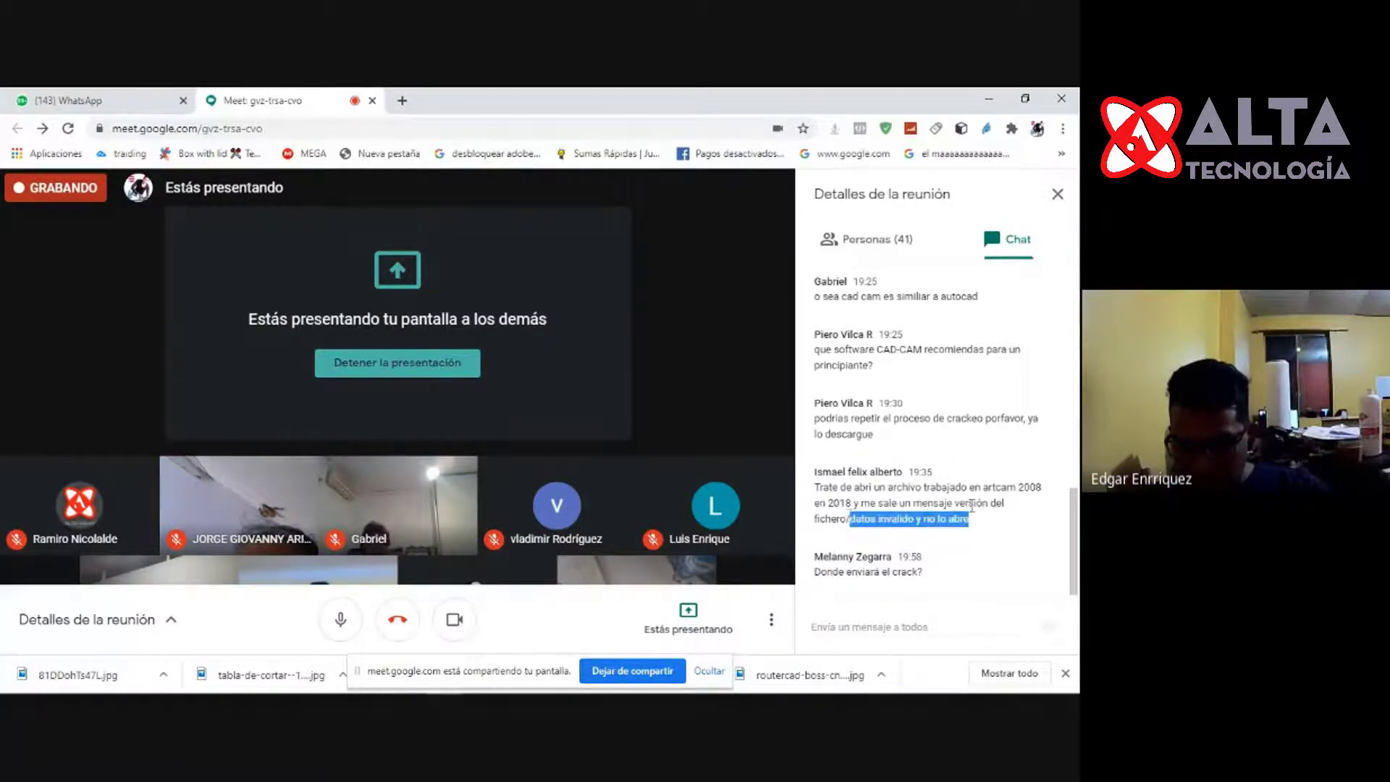
{"action": "left_click", "coordinate": [1000, 502]}
{"action": "left_click_drag", "start_coordinate": [1005, 502], "coordinate": [814, 489]}
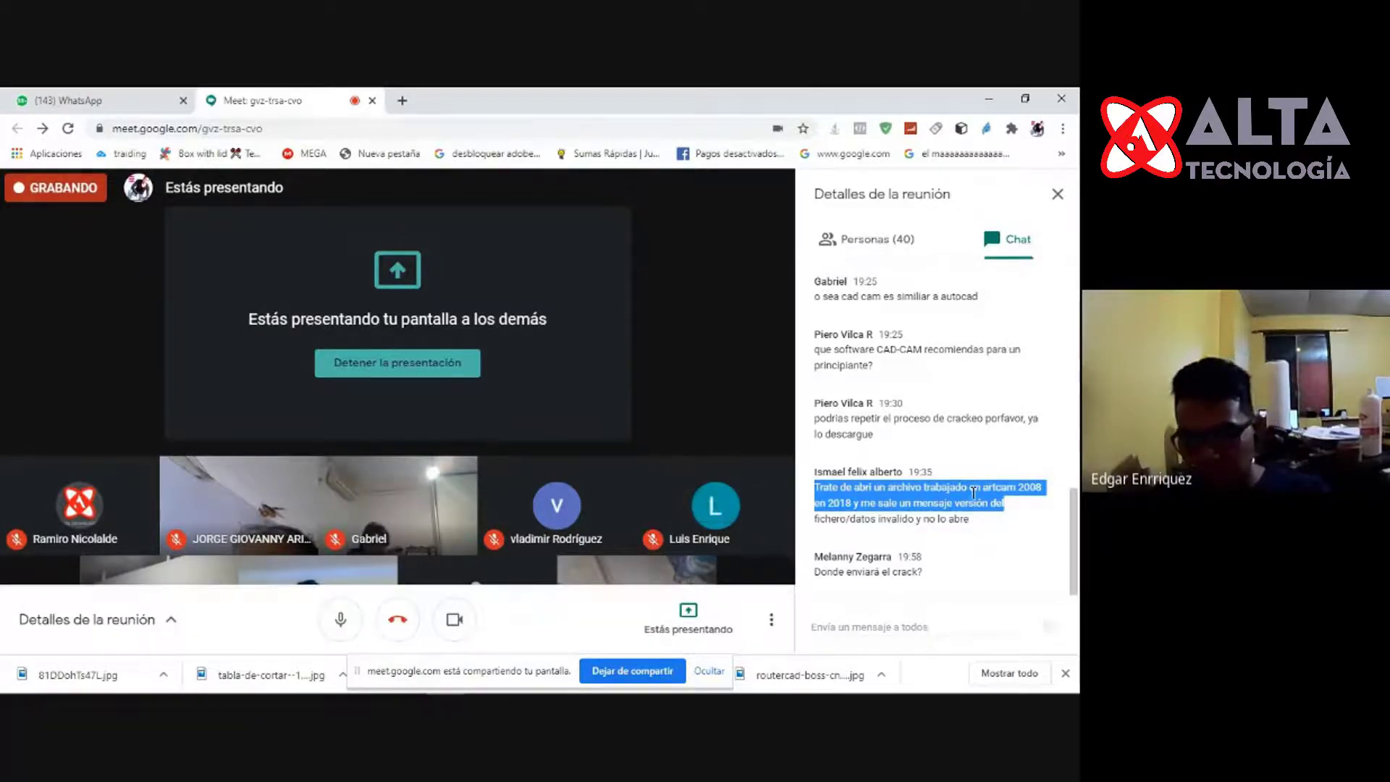
{"action": "left_click", "coordinate": [952, 448]}
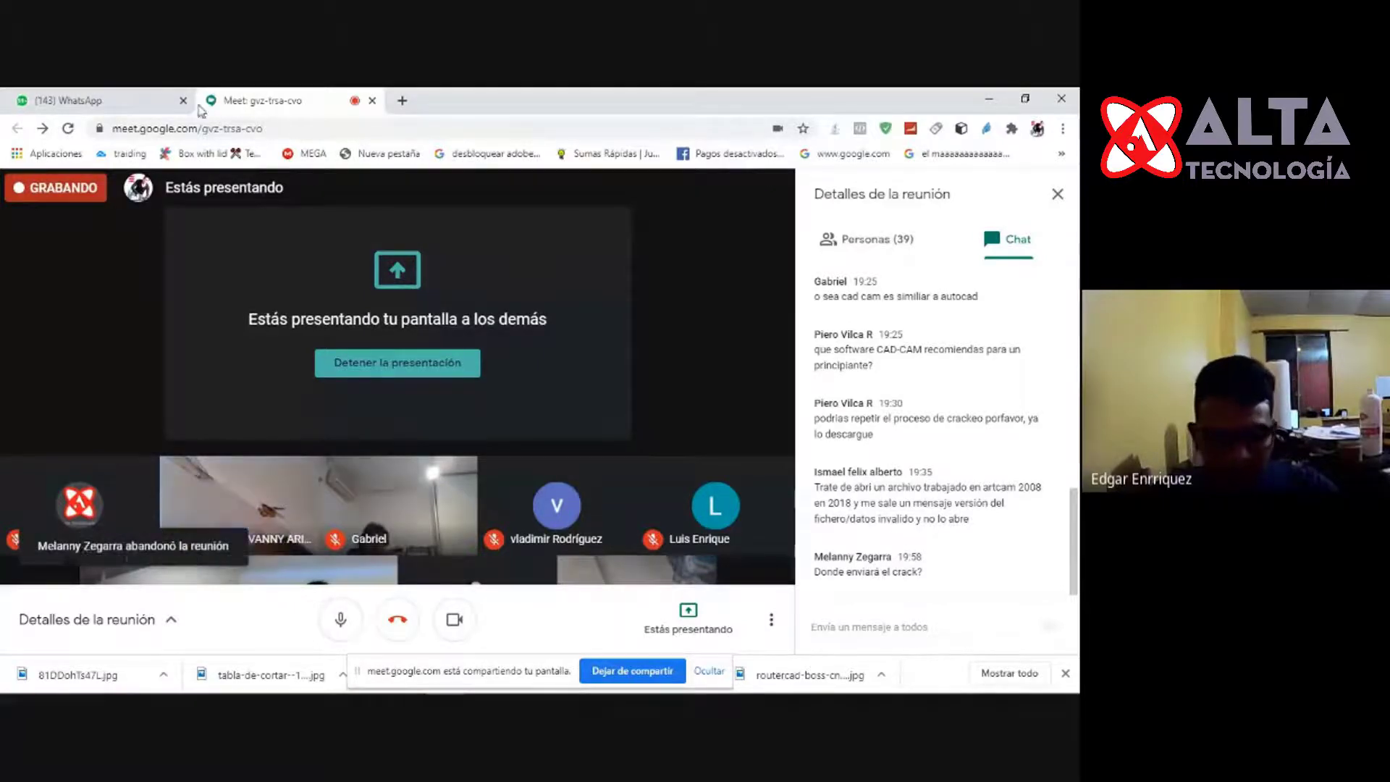
Open the shared OneDrive course folder from the CNC ROUTER BÁSICO WhatsApp group, check for ArtCam Premium 2018.exe and return to the Meet chat.
{"action": "left_click", "coordinate": [105, 96]}
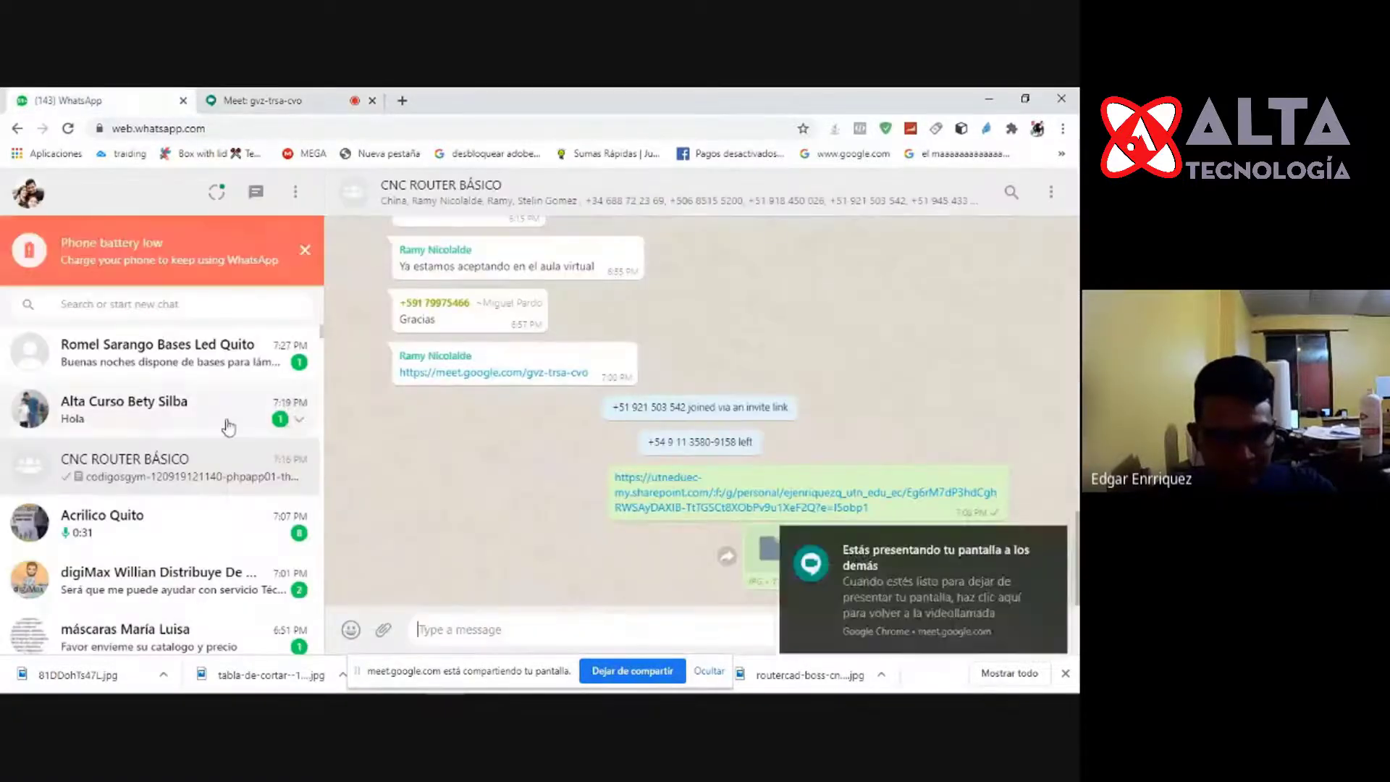
{"action": "scroll", "coordinate": [200, 519], "scroll_direction": "down", "scroll_amount": 1}
{"action": "scroll", "coordinate": [200, 520], "scroll_direction": "down", "scroll_amount": 4}
{"action": "scroll", "coordinate": [200, 521], "scroll_direction": "up", "scroll_amount": 5}
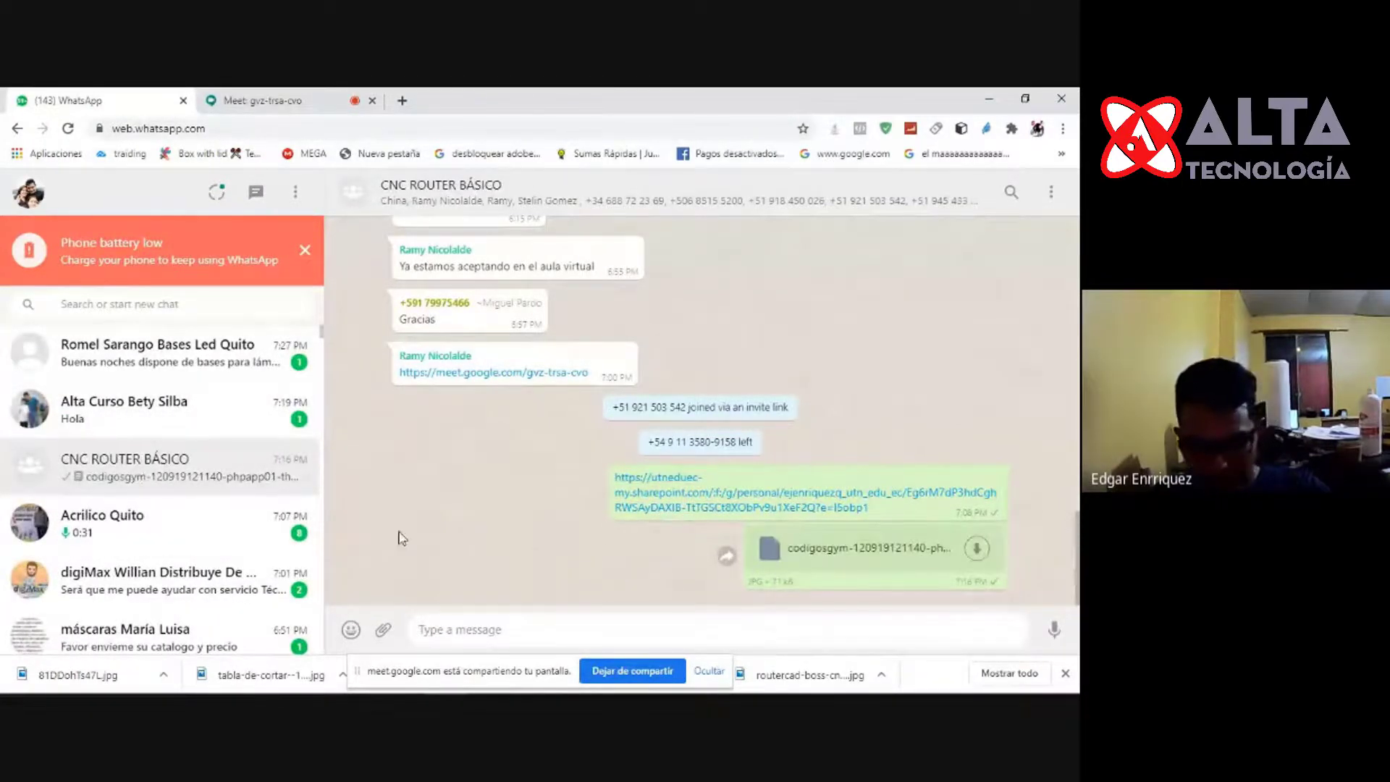
{"action": "left_click", "coordinate": [769, 506]}
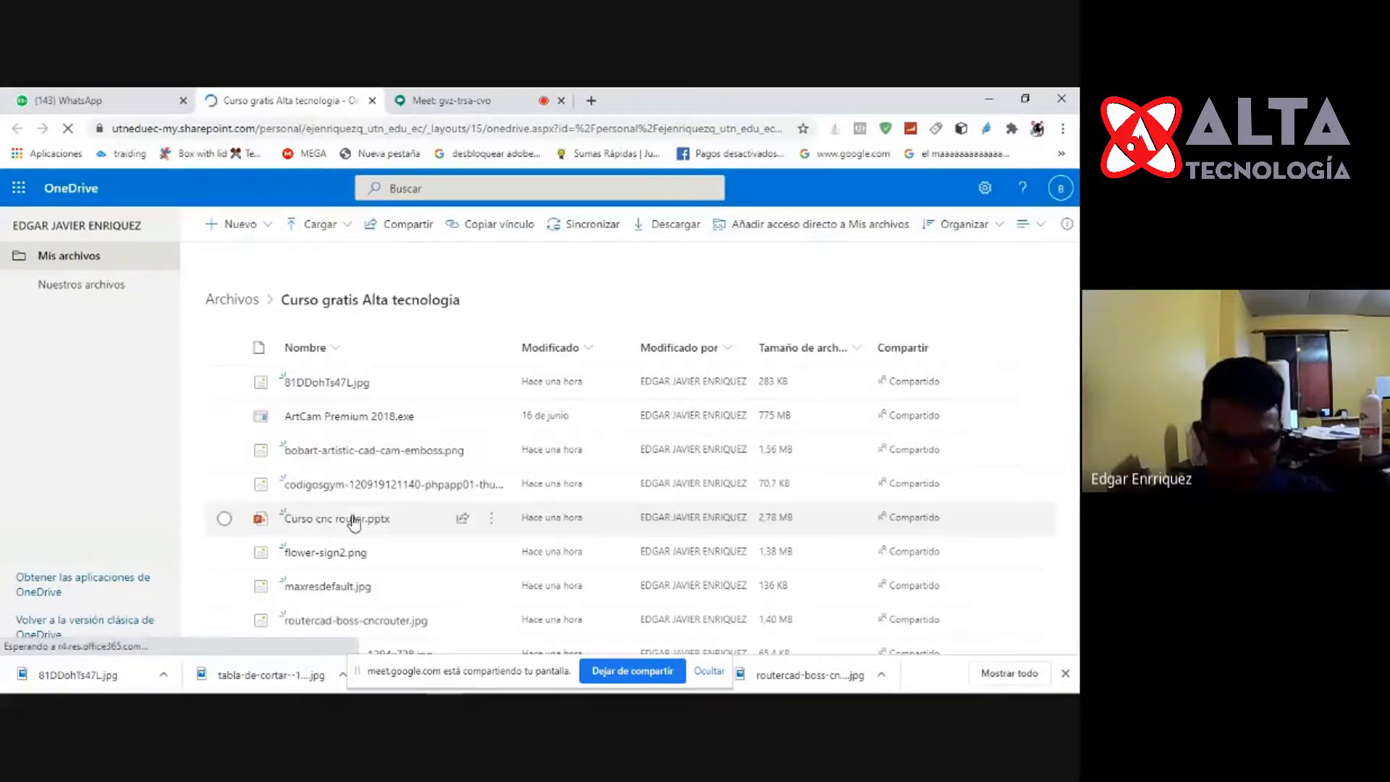
{"action": "scroll", "coordinate": [358, 525], "scroll_direction": "down", "scroll_amount": 1}
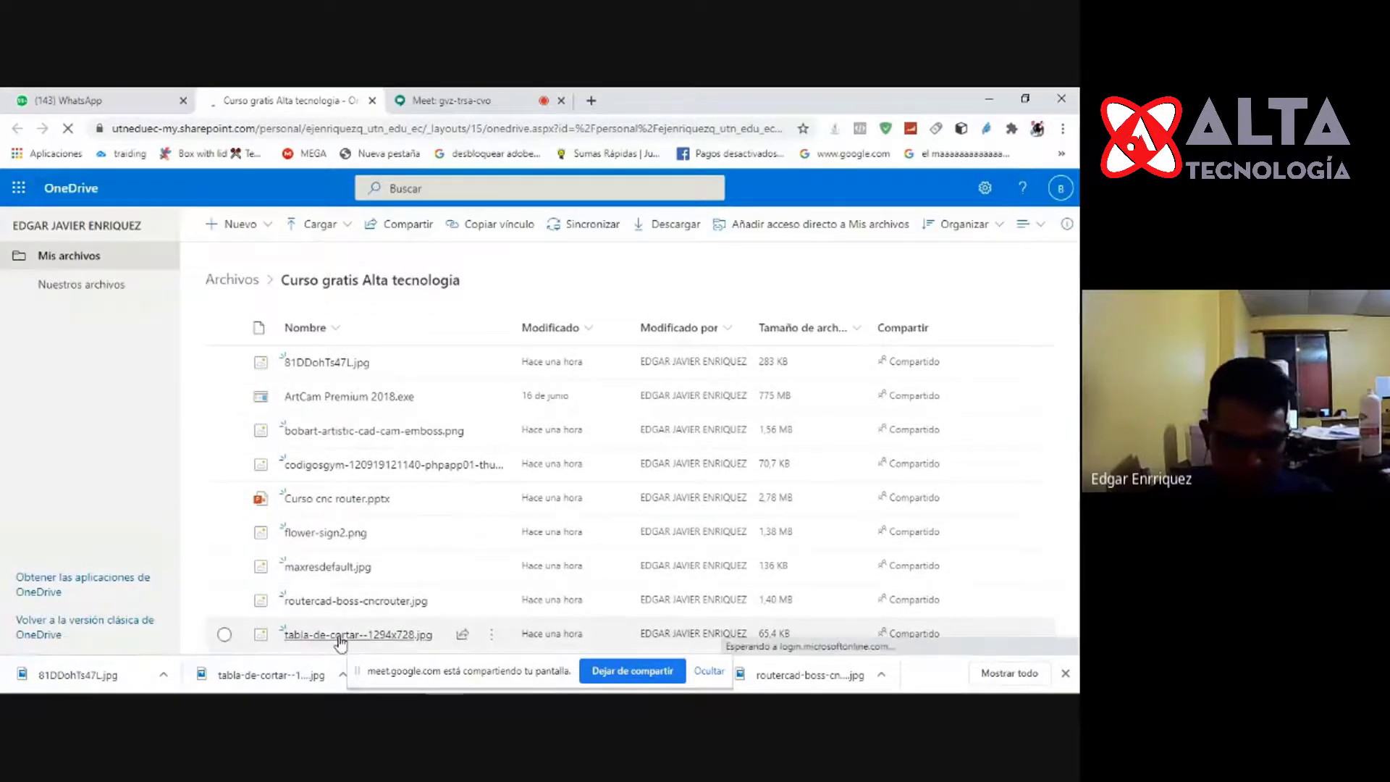
{"action": "left_click", "coordinate": [224, 395]}
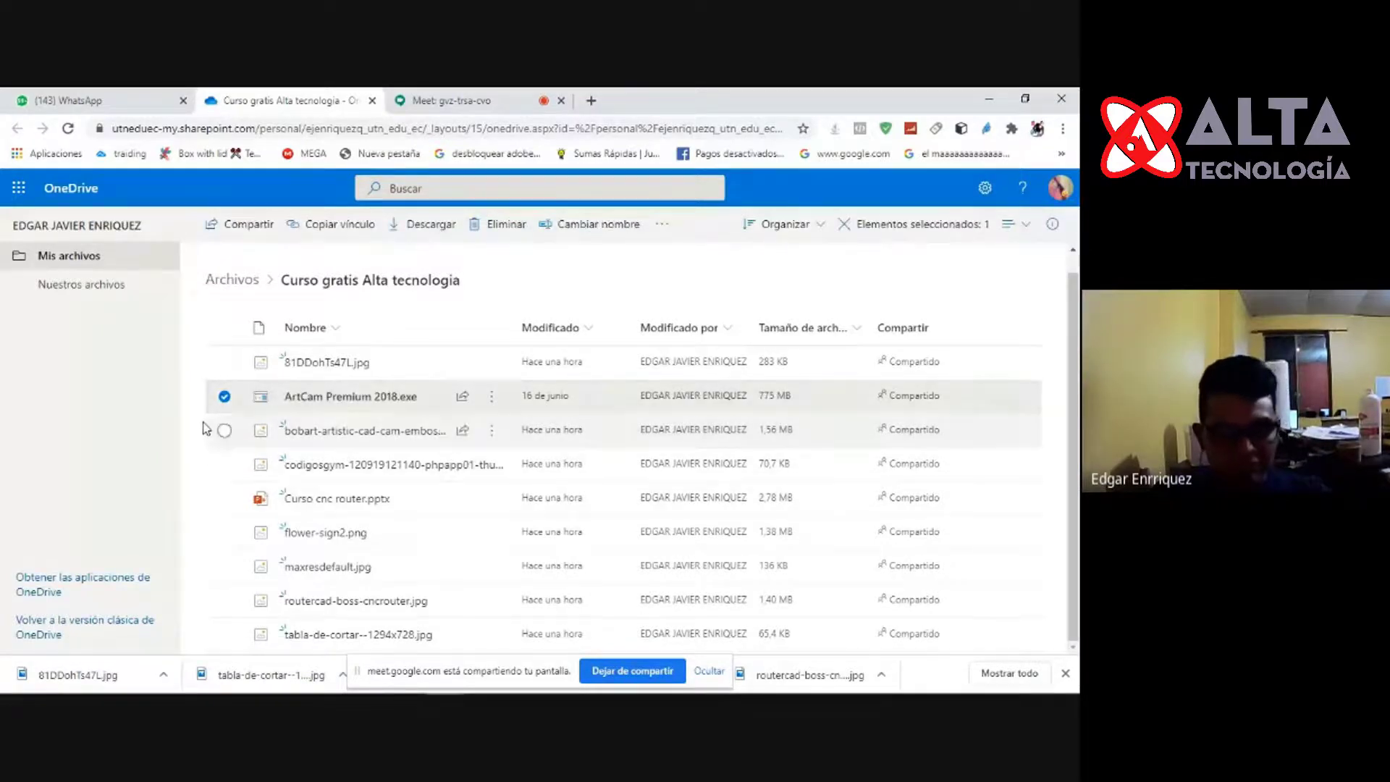
{"action": "left_click", "coordinate": [225, 396]}
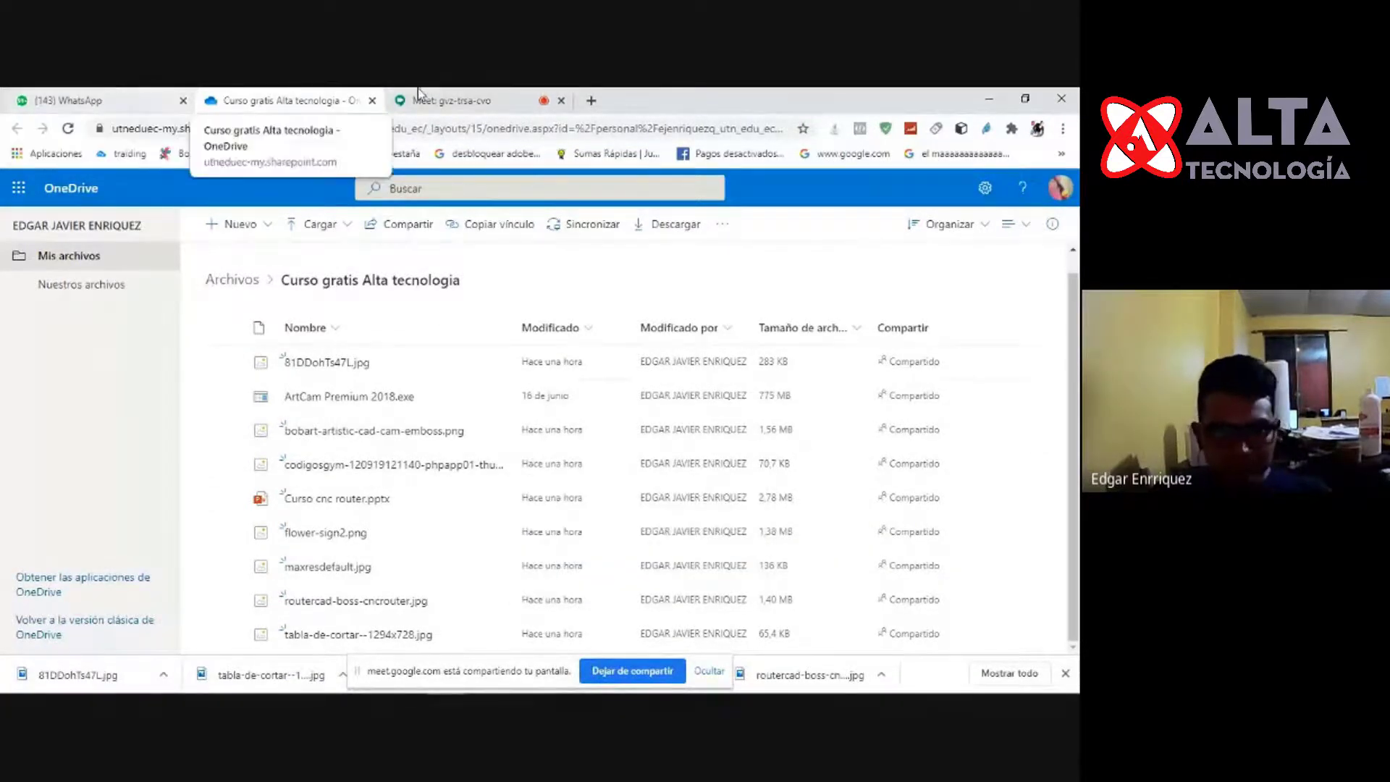
{"action": "left_click", "coordinate": [463, 101]}
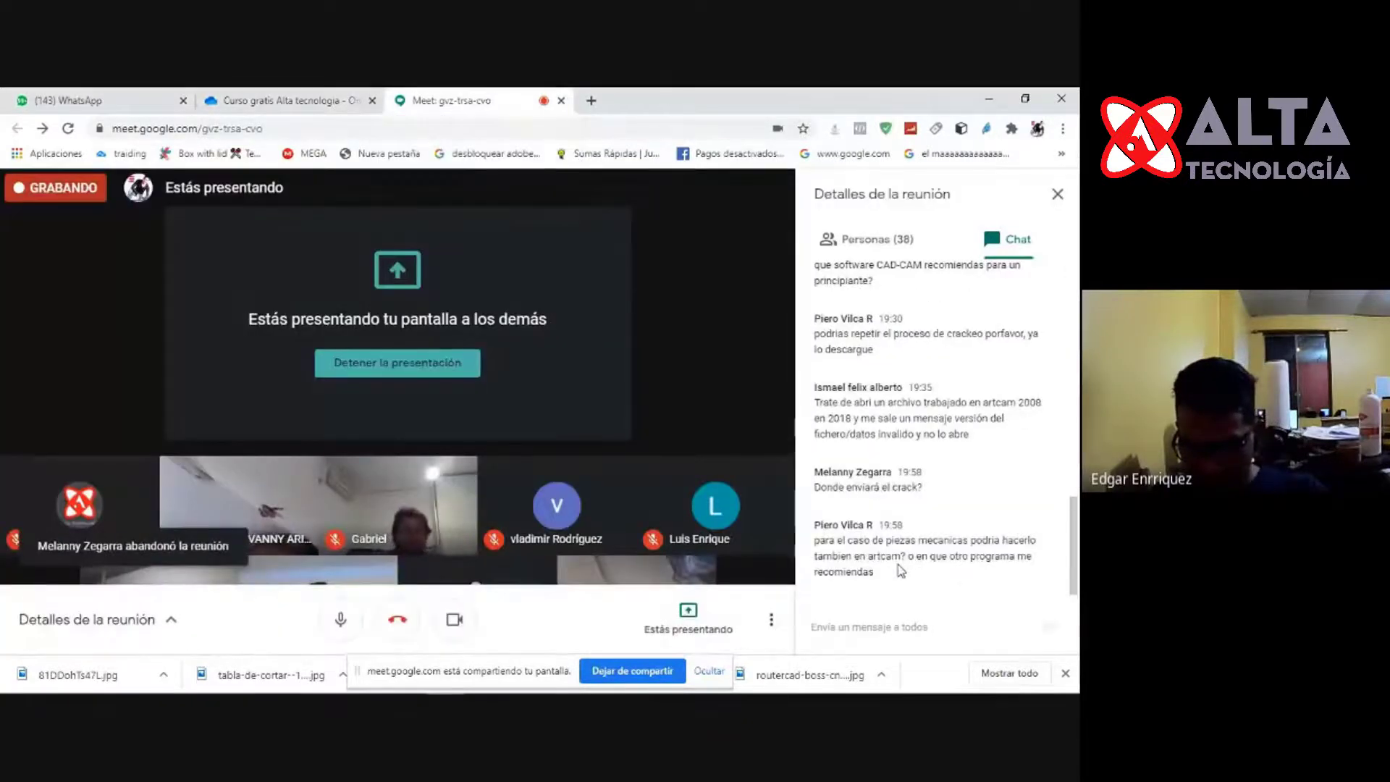
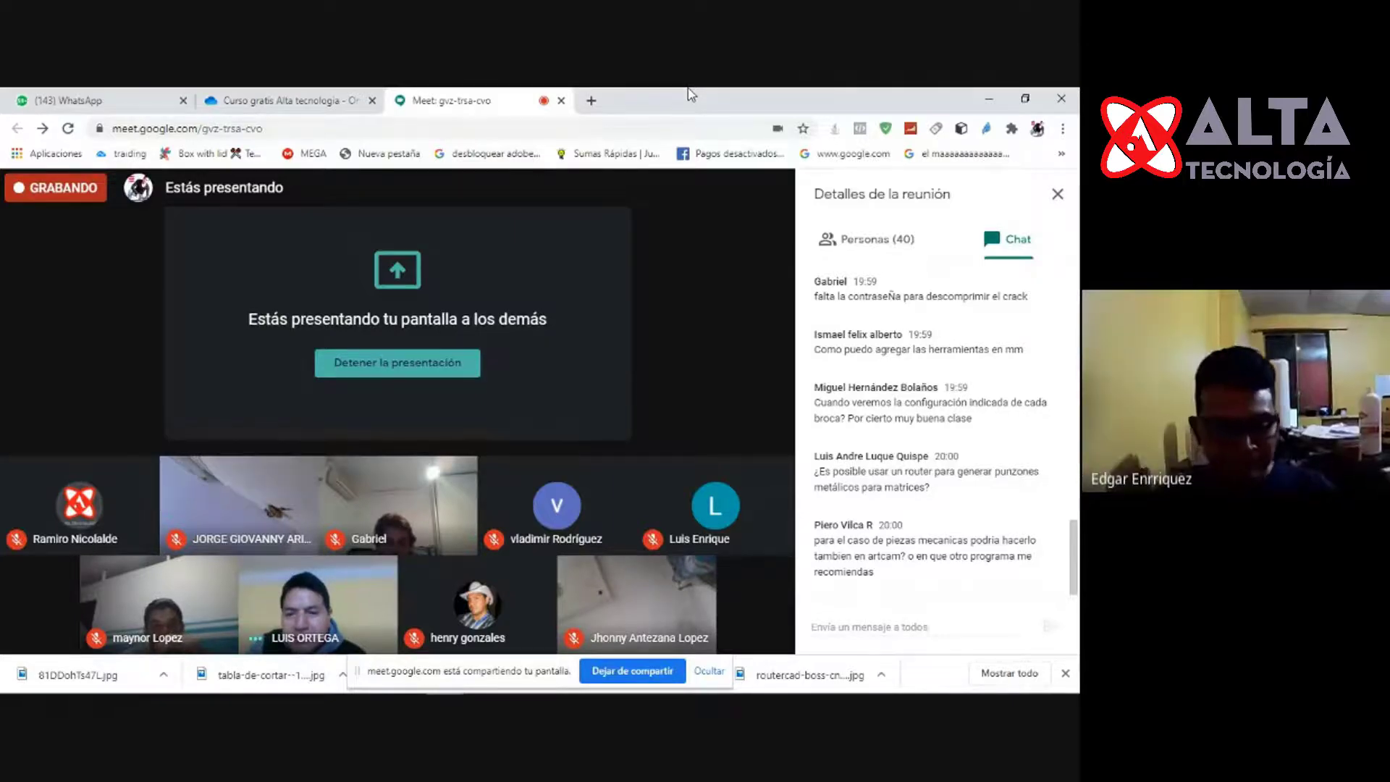
Switch back to ArtCAM, open the tabla de picar toolpath for editing and examine the End Mill 6 mm parameters, especially the vertical step.
{"action": "key", "text": "alt+Tab"}
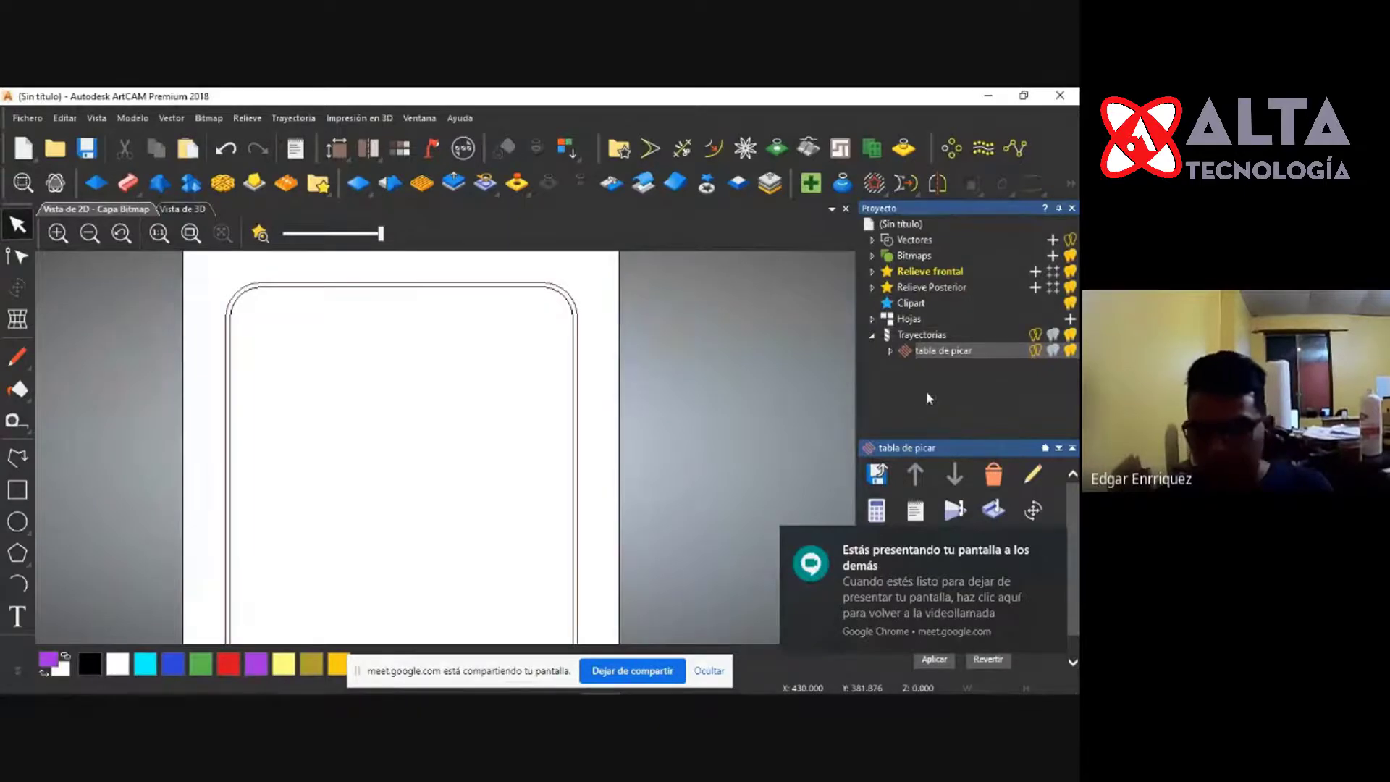
{"action": "right_click", "coordinate": [948, 352]}
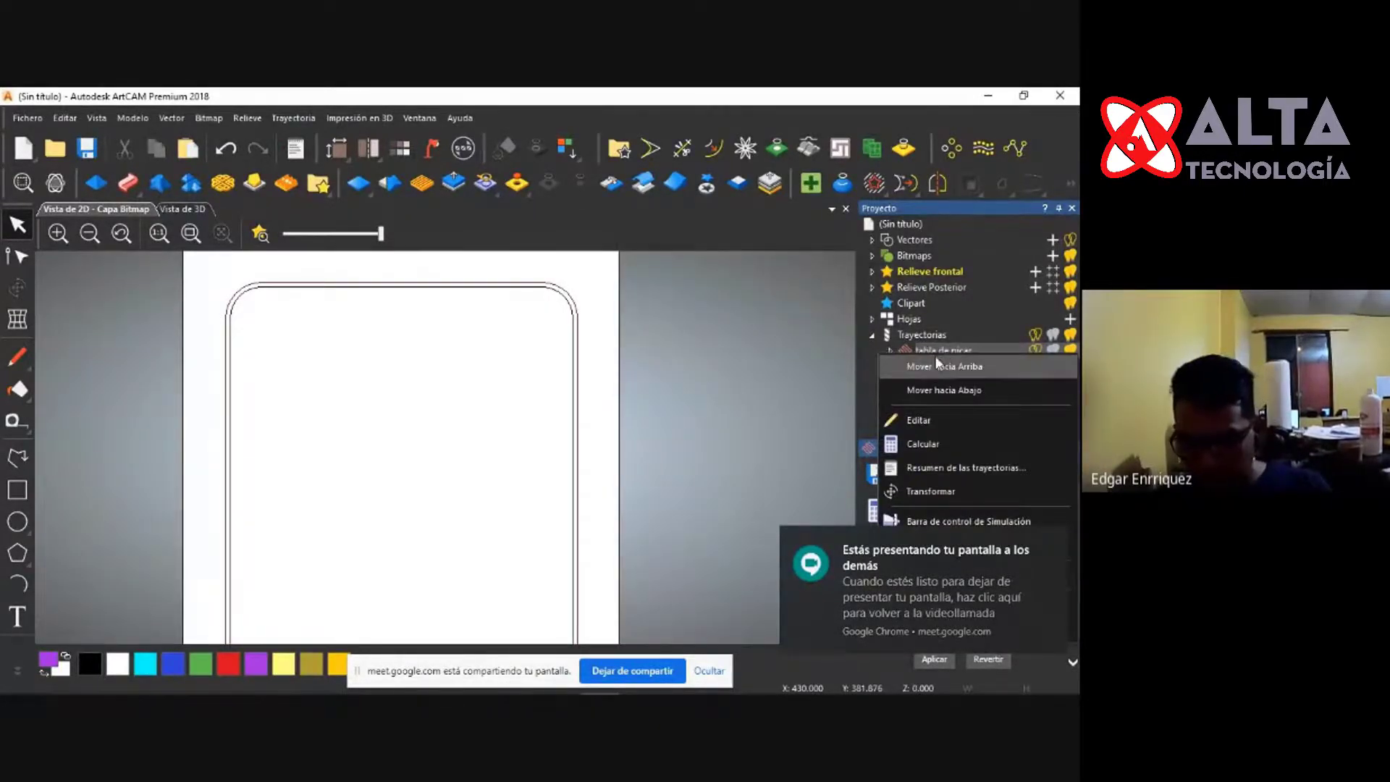
{"action": "left_click", "coordinate": [921, 418]}
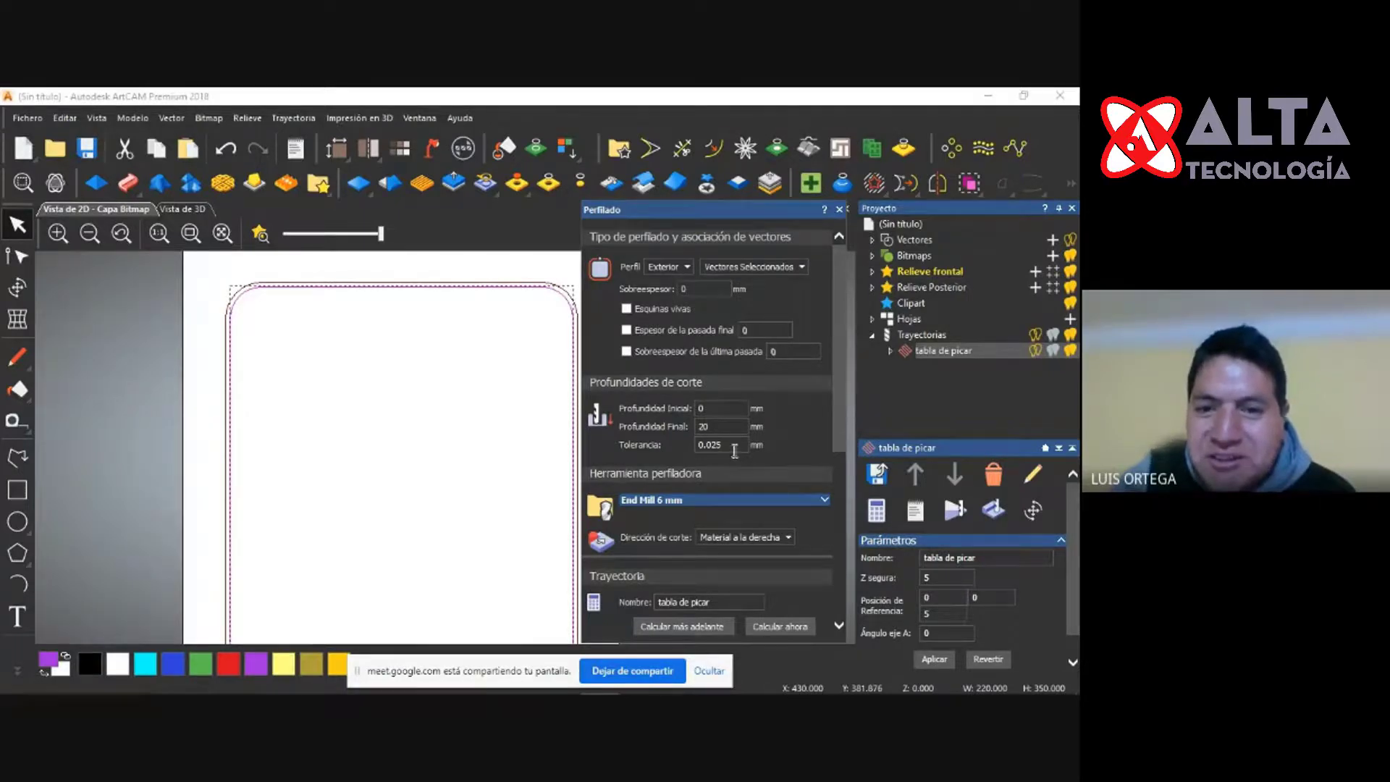
{"action": "scroll", "coordinate": [731, 446], "scroll_direction": "down", "scroll_amount": 2}
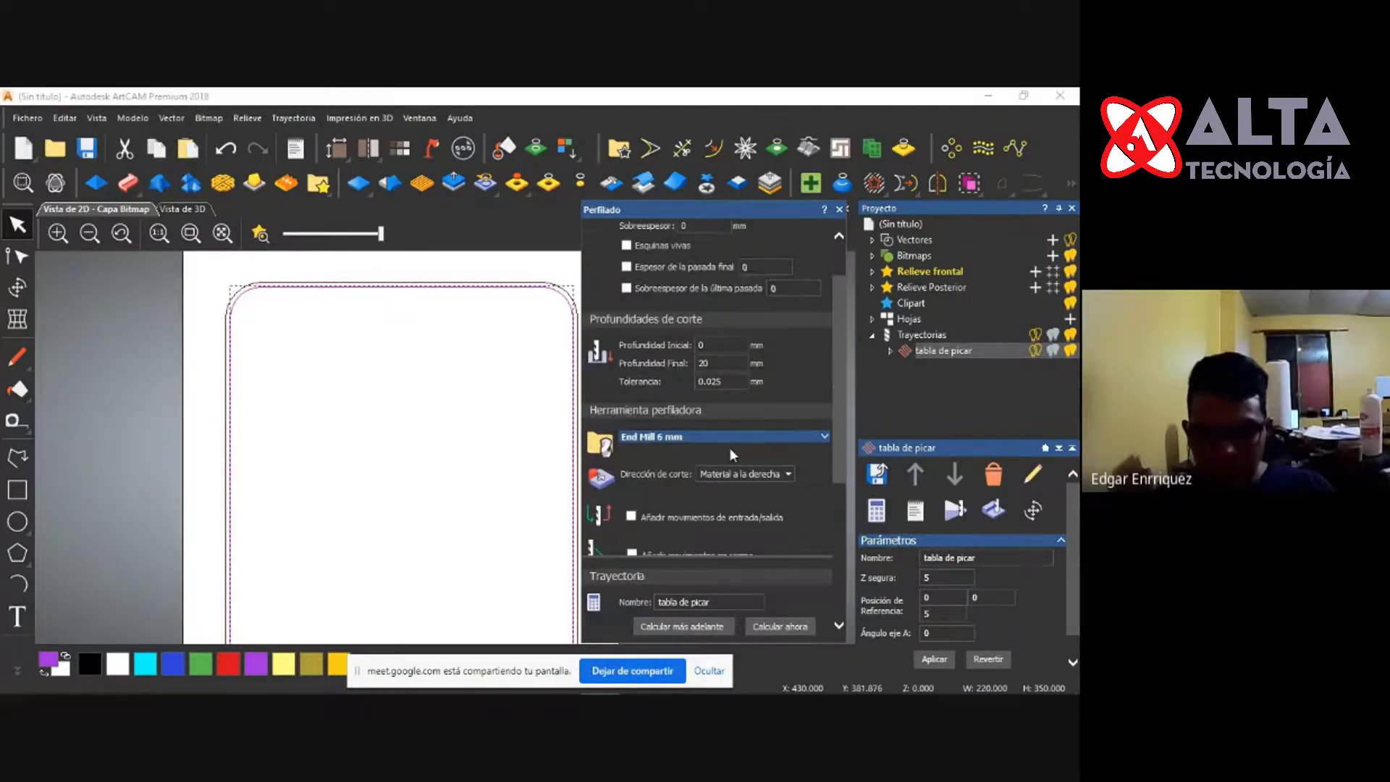
{"action": "left_click", "coordinate": [825, 372]}
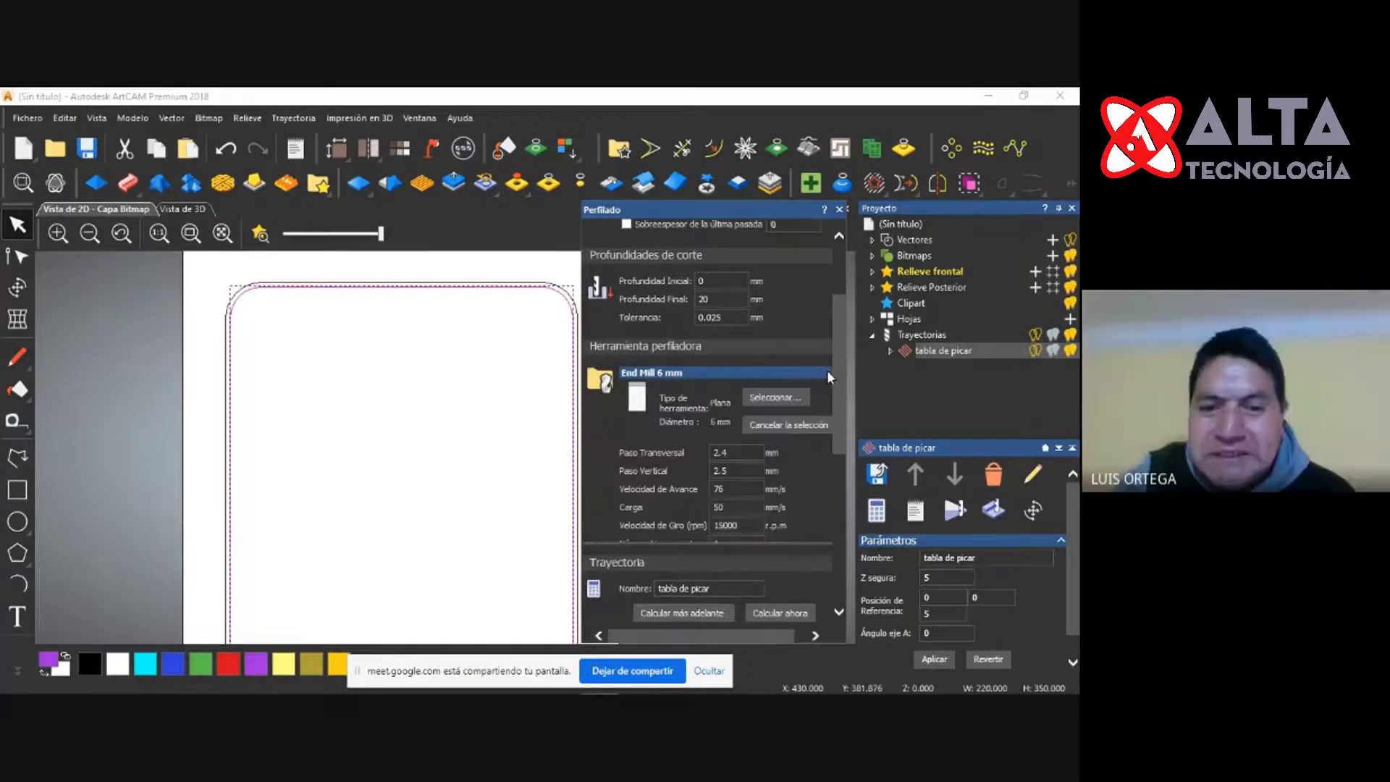
{"action": "scroll", "coordinate": [773, 405], "scroll_direction": "down", "scroll_amount": 1}
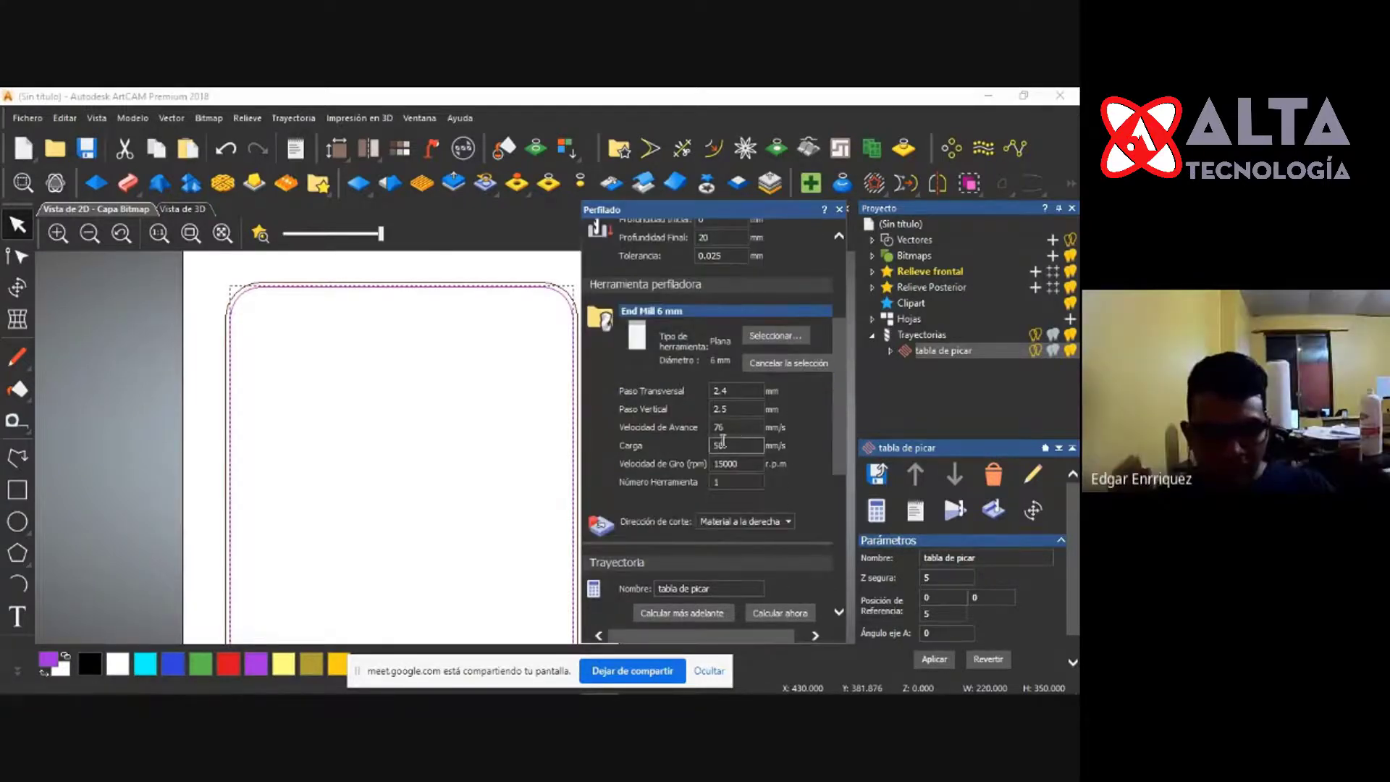
{"action": "double_click", "coordinate": [720, 409]}
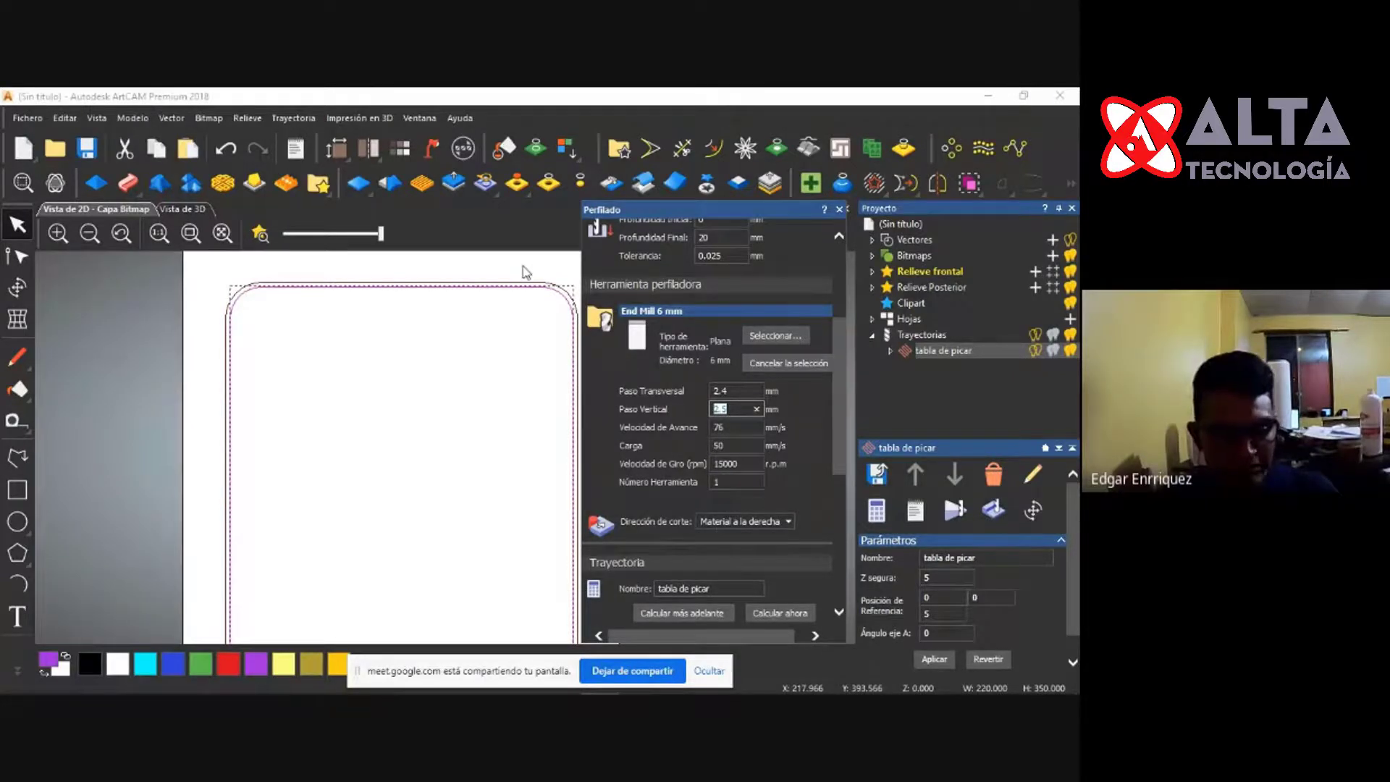
Switch to the Google Meet window to read the latest chat questions, then minimise it to return to ArtCAM.
{"action": "key", "text": "alt+Tab"}
{"action": "key", "text": "alt+Tab"}
{"action": "key", "text": "alt+Tab"}
{"action": "key", "text": "alt+Tab"}
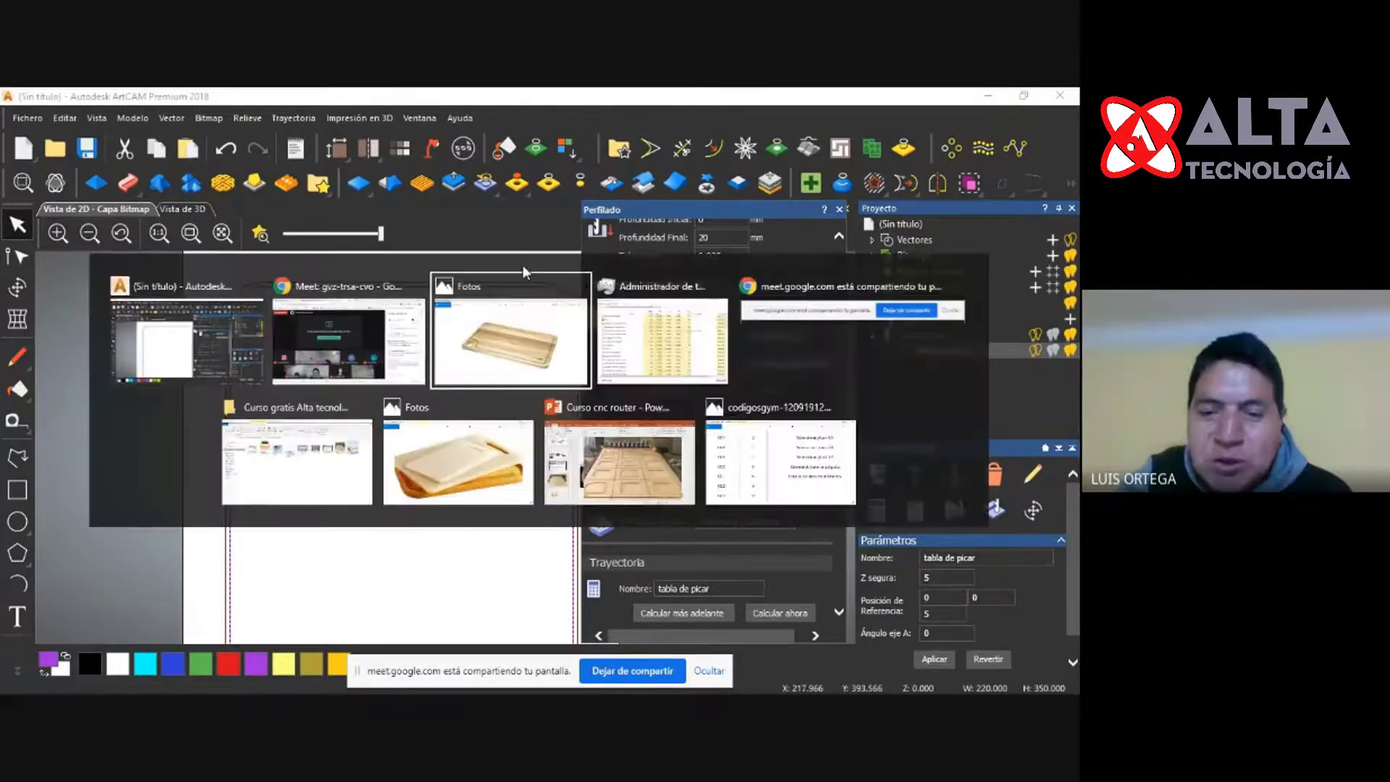
{"action": "key", "text": "alt+Tab"}
{"action": "key", "text": "alt+Tab"}
{"action": "key", "text": "alt+Tab"}
{"action": "key", "text": "alt+Tab"}
{"action": "key", "text": "alt+Tab"}
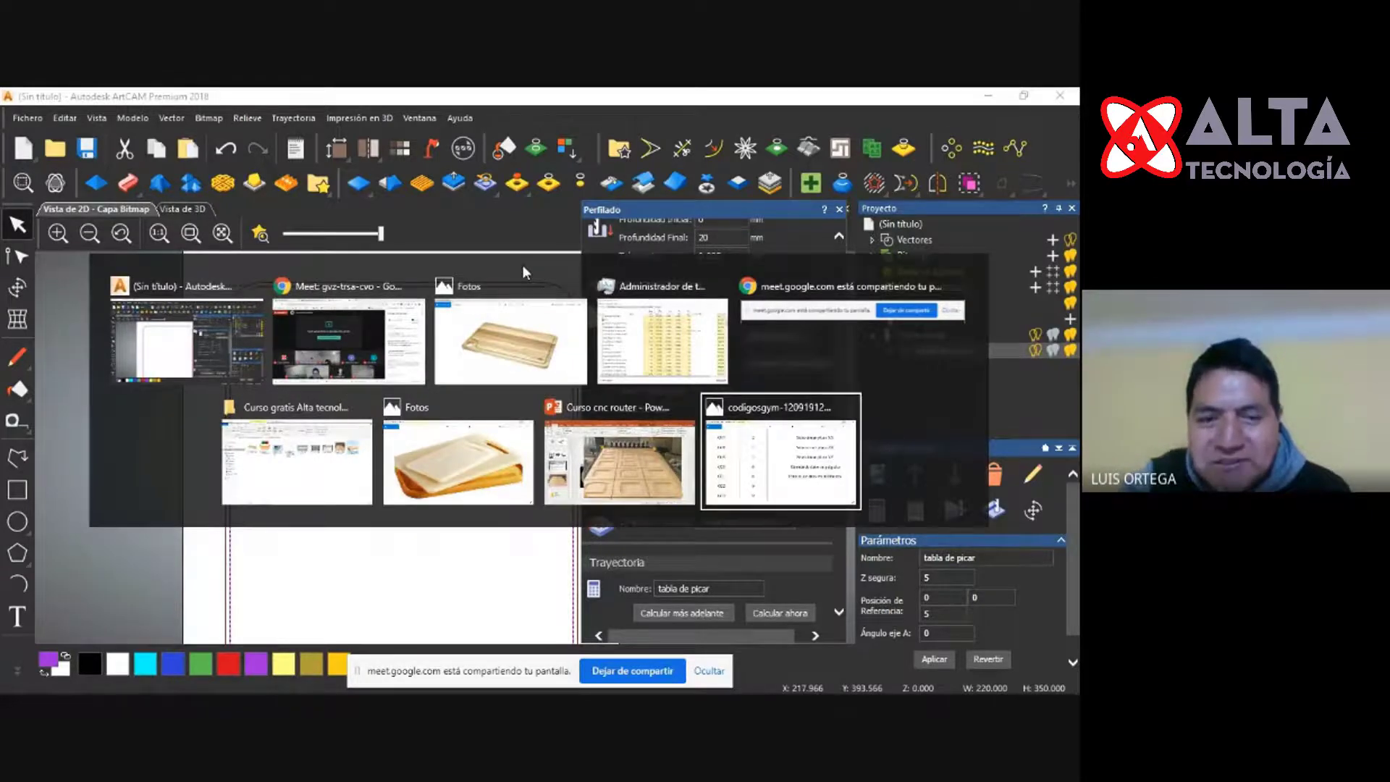
{"action": "key", "text": "alt+Tab"}
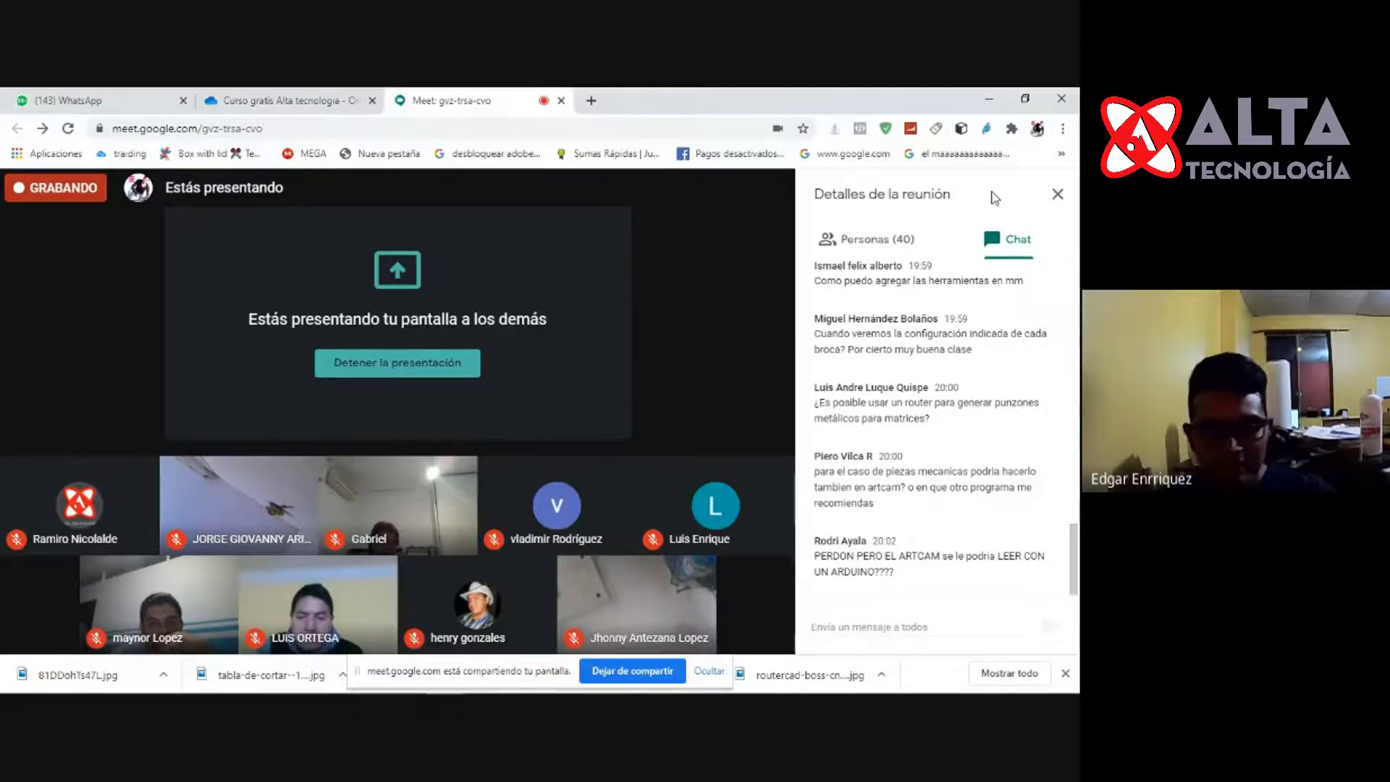
{"action": "left_click", "coordinate": [992, 96]}
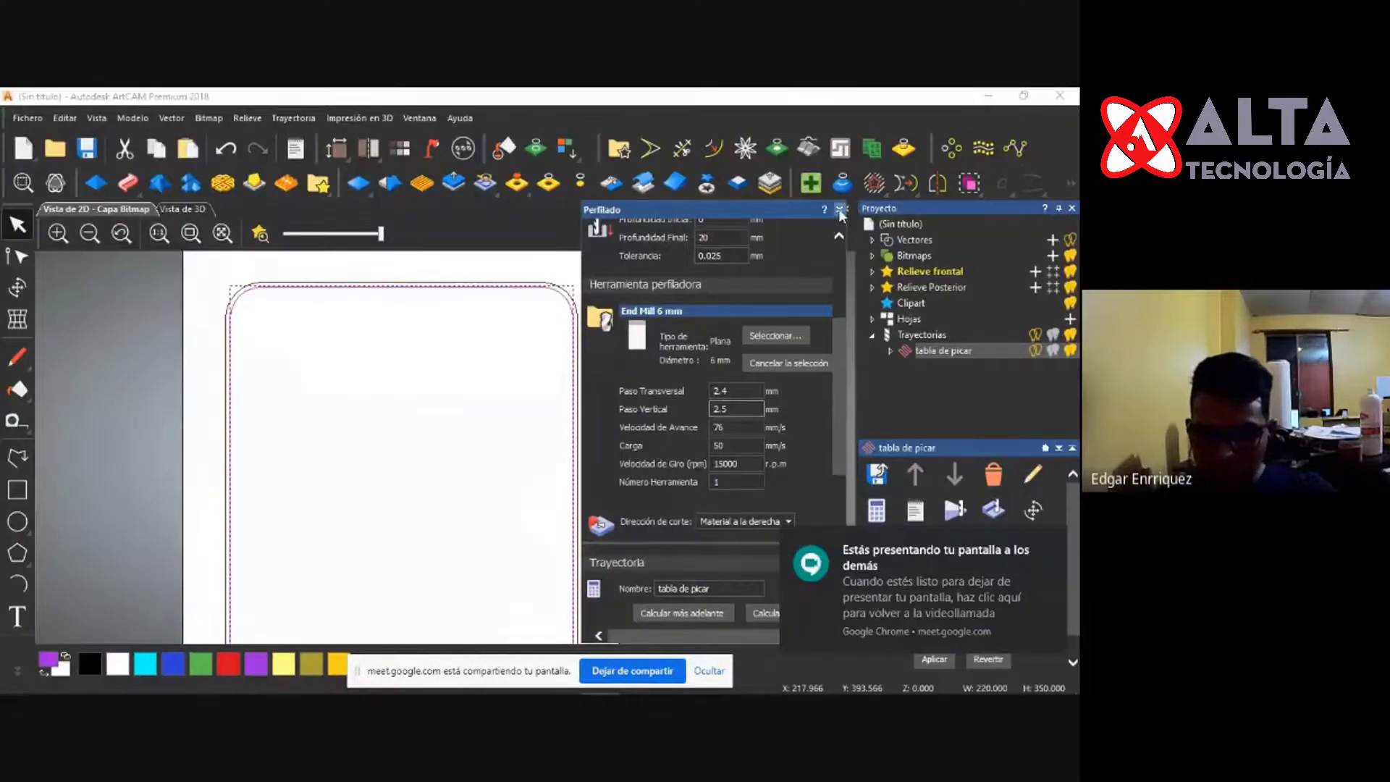
Close the profiling setup, look at the cutting board reference photo in Photos and return to ArtCAM.
{"action": "key", "text": "alt+Tab"}
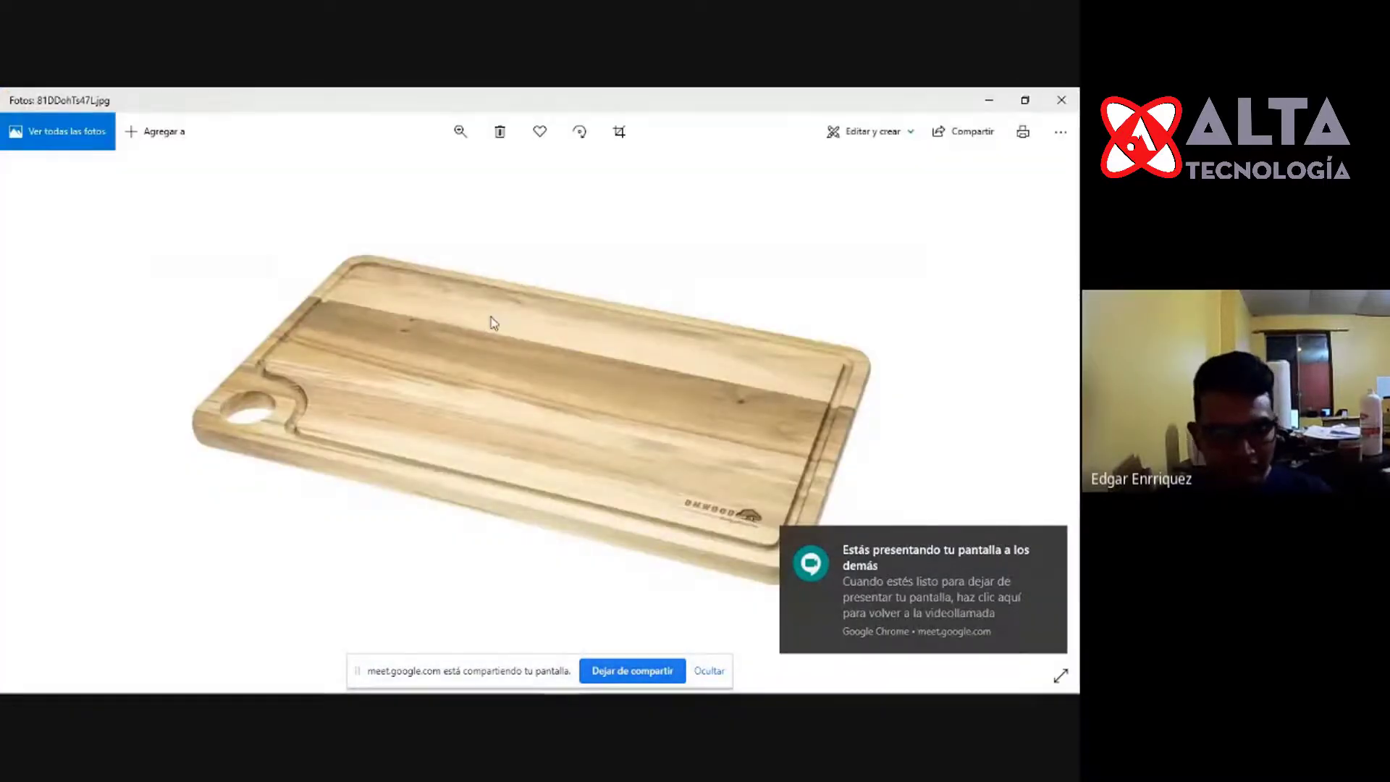
{"action": "key", "text": "alt+Tab"}
{"action": "key", "text": "alt+Tab"}
{"action": "key", "text": "alt+Tab"}
{"action": "key", "text": "alt+Tab"}
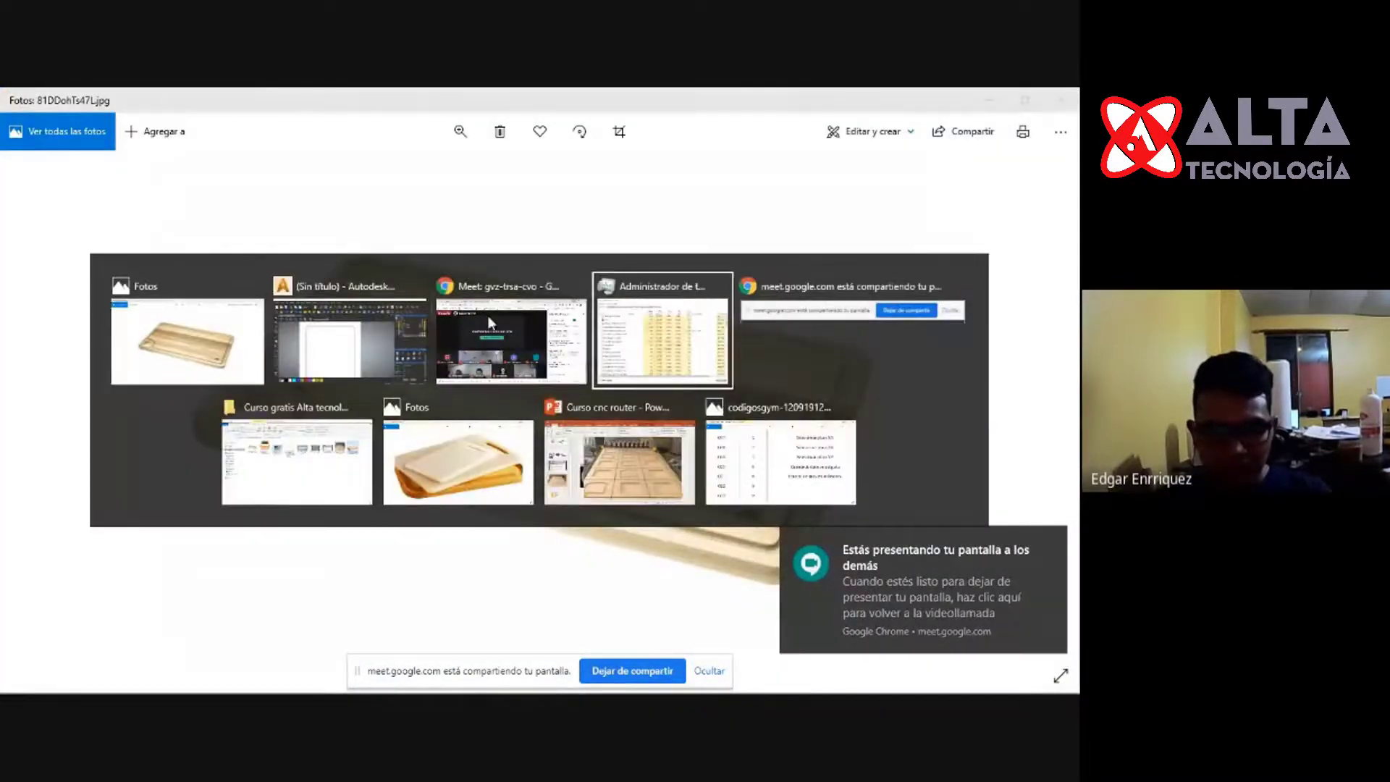
{"action": "key", "text": "alt+Tab"}
{"action": "key", "text": "alt+Tab"}
{"action": "key", "text": "alt+Tab"}
{"action": "key", "text": "alt+Tab"}
{"action": "key", "text": "alt+Tab"}
{"action": "key", "text": "alt+Tab"}
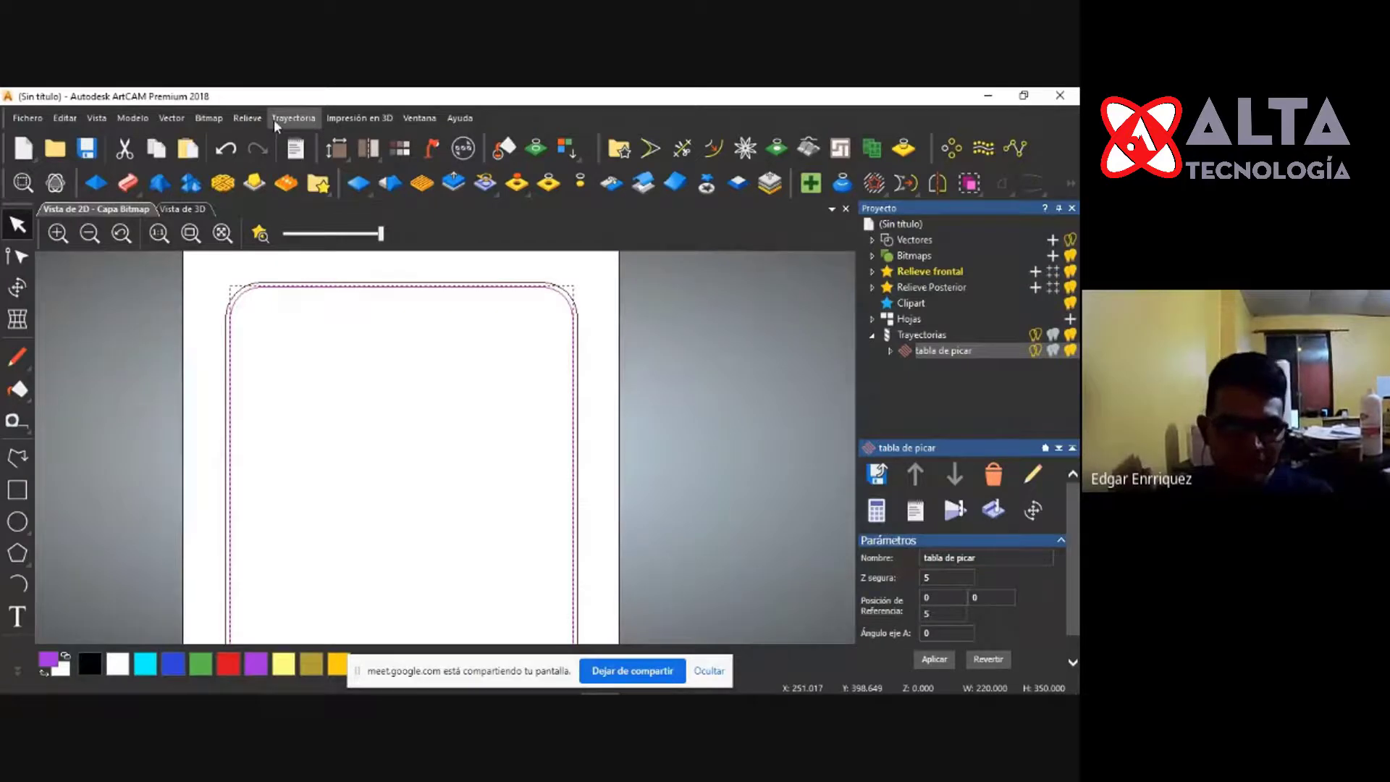
Start saving the toolpaths and select the tabla de picar End Mill 6 mm toolpath among those to save.
{"action": "left_click", "coordinate": [298, 116]}
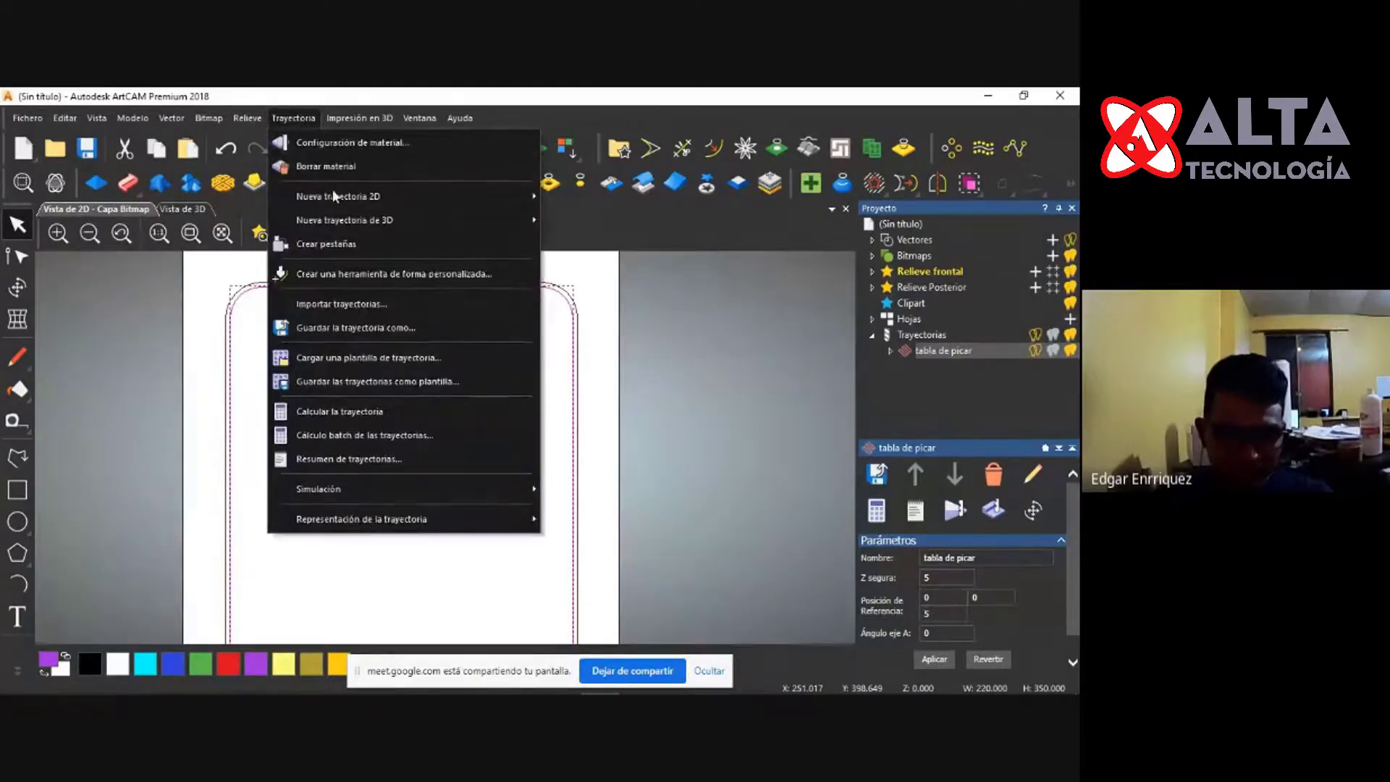
{"action": "left_click", "coordinate": [372, 328]}
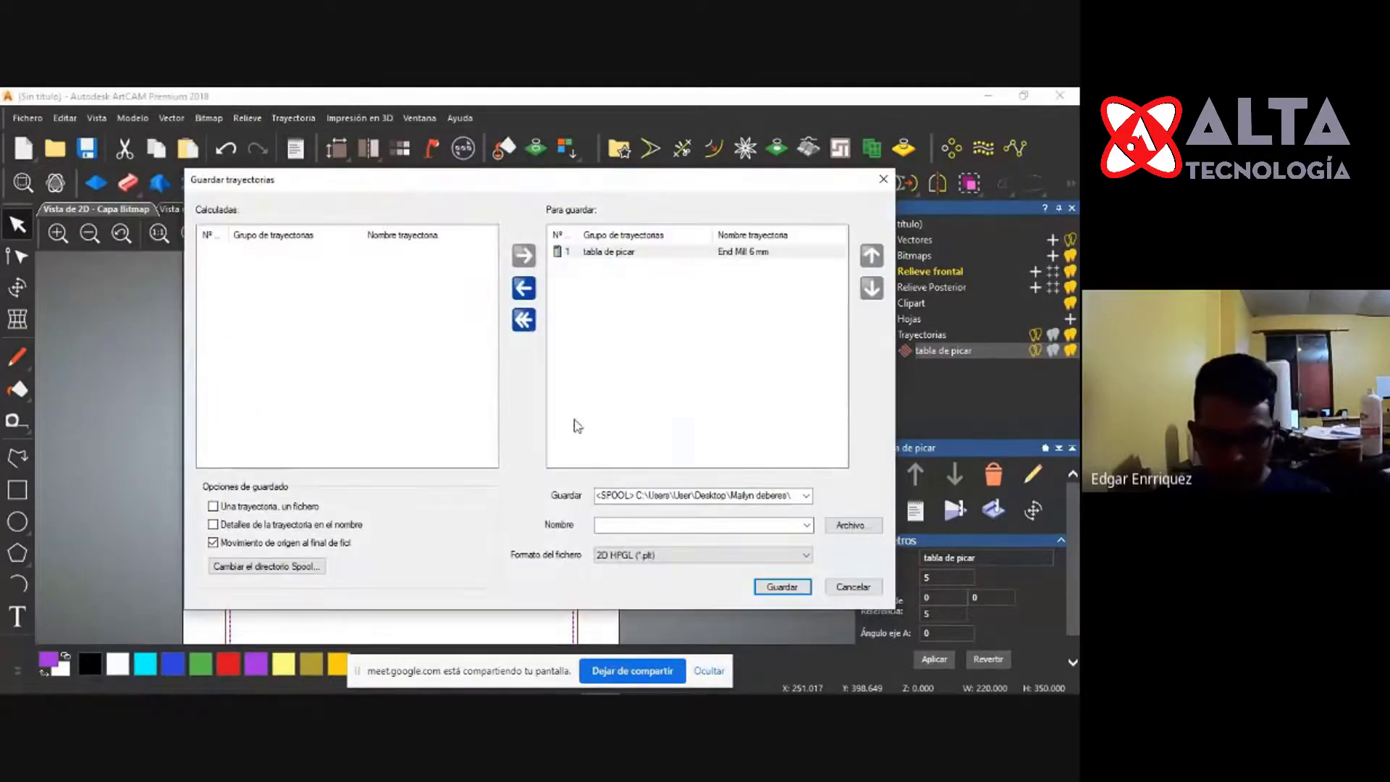
{"action": "left_click", "coordinate": [651, 255]}
{"action": "left_click_drag", "start_coordinate": [650, 252], "coordinate": [642, 271]}
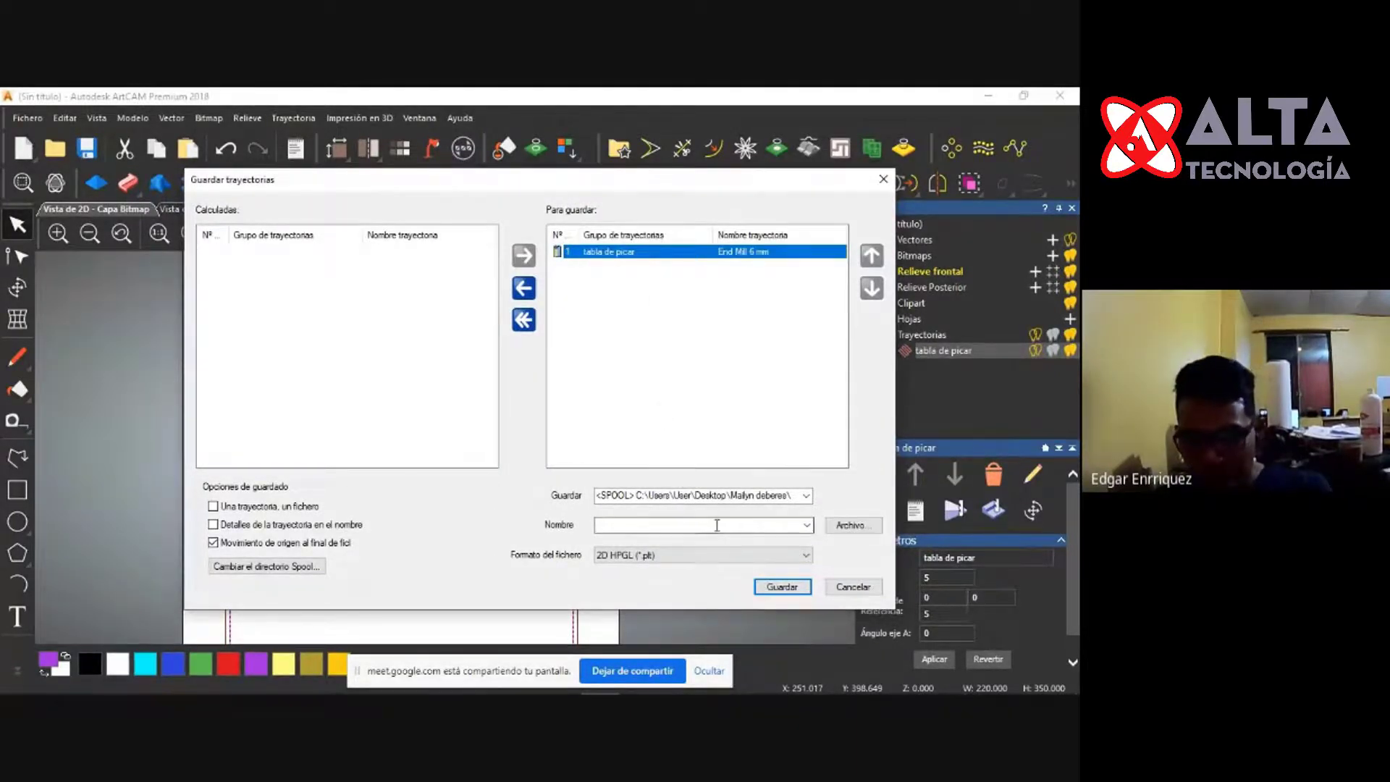
Enter tabla as the output file name for the toolpath.
{"action": "left_click", "coordinate": [806, 500]}
{"action": "left_click", "coordinate": [806, 500]}
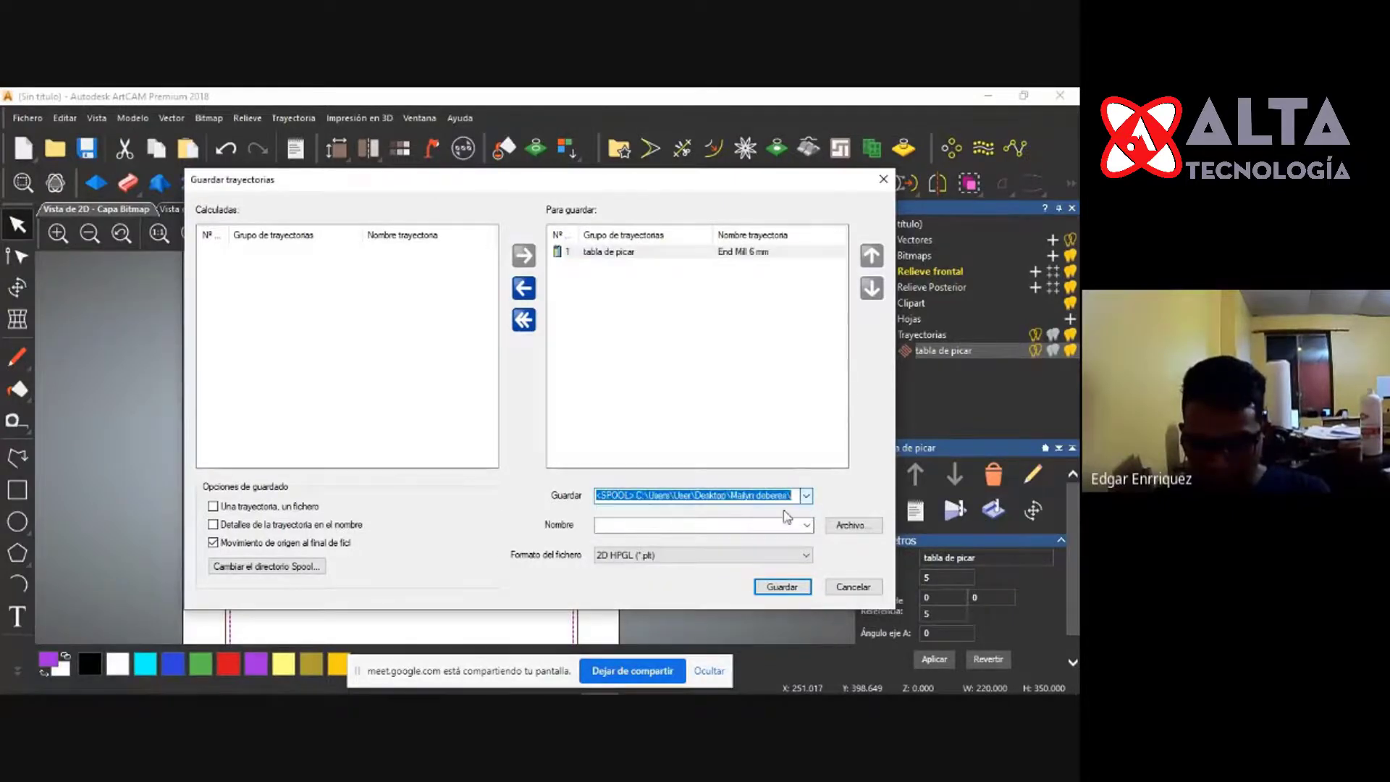
{"action": "left_click", "coordinate": [769, 525]}
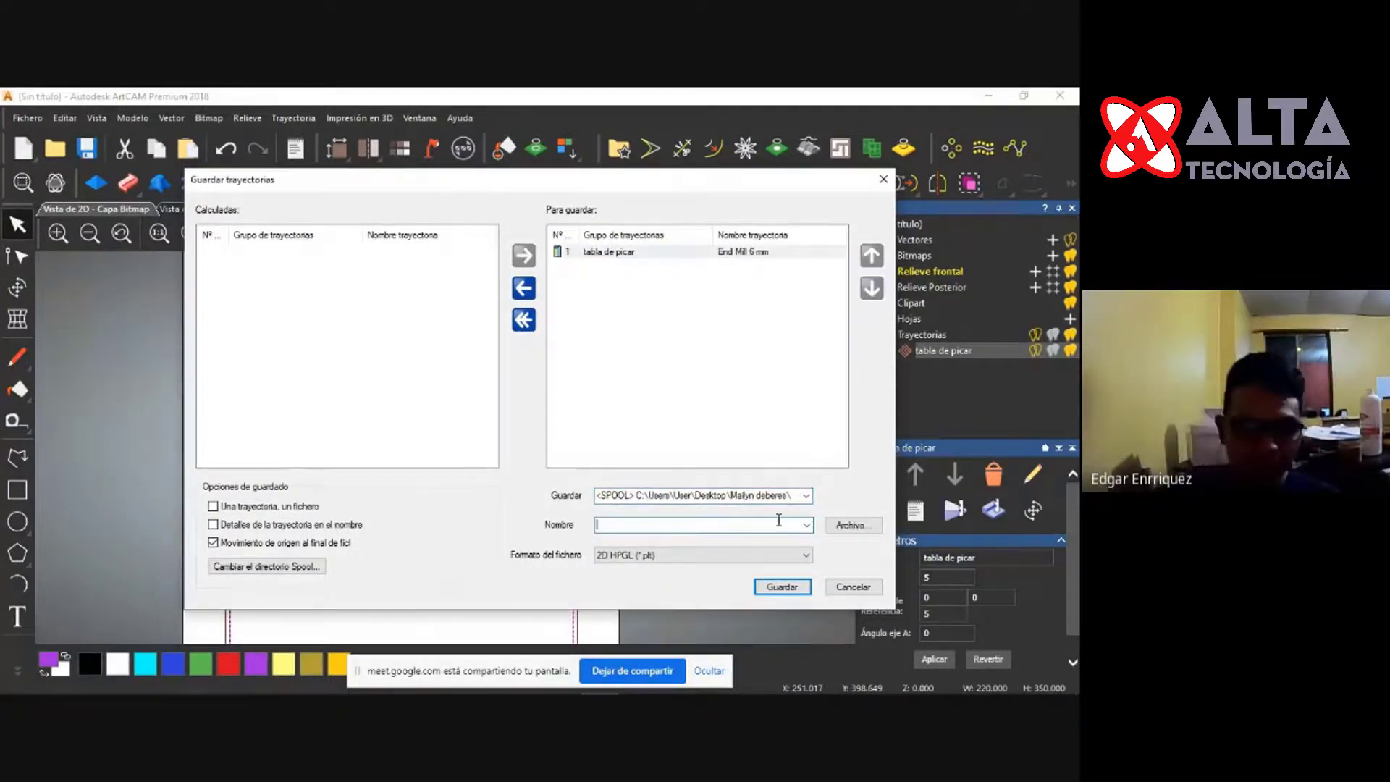
{"action": "type", "text": "tabal"}
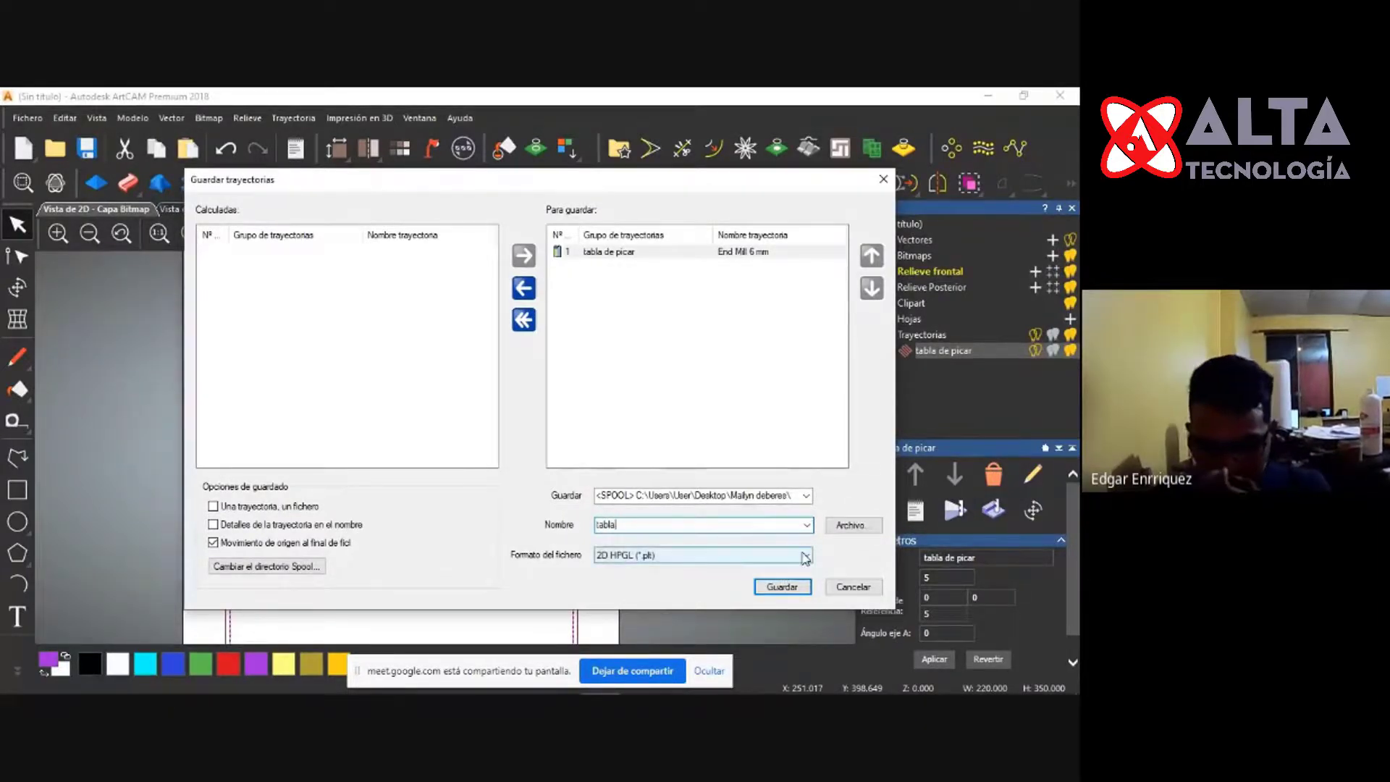
Look through the available machine file formats, including the G-Code and Mach3 entries, for the toolpath output.
{"action": "left_click", "coordinate": [805, 555]}
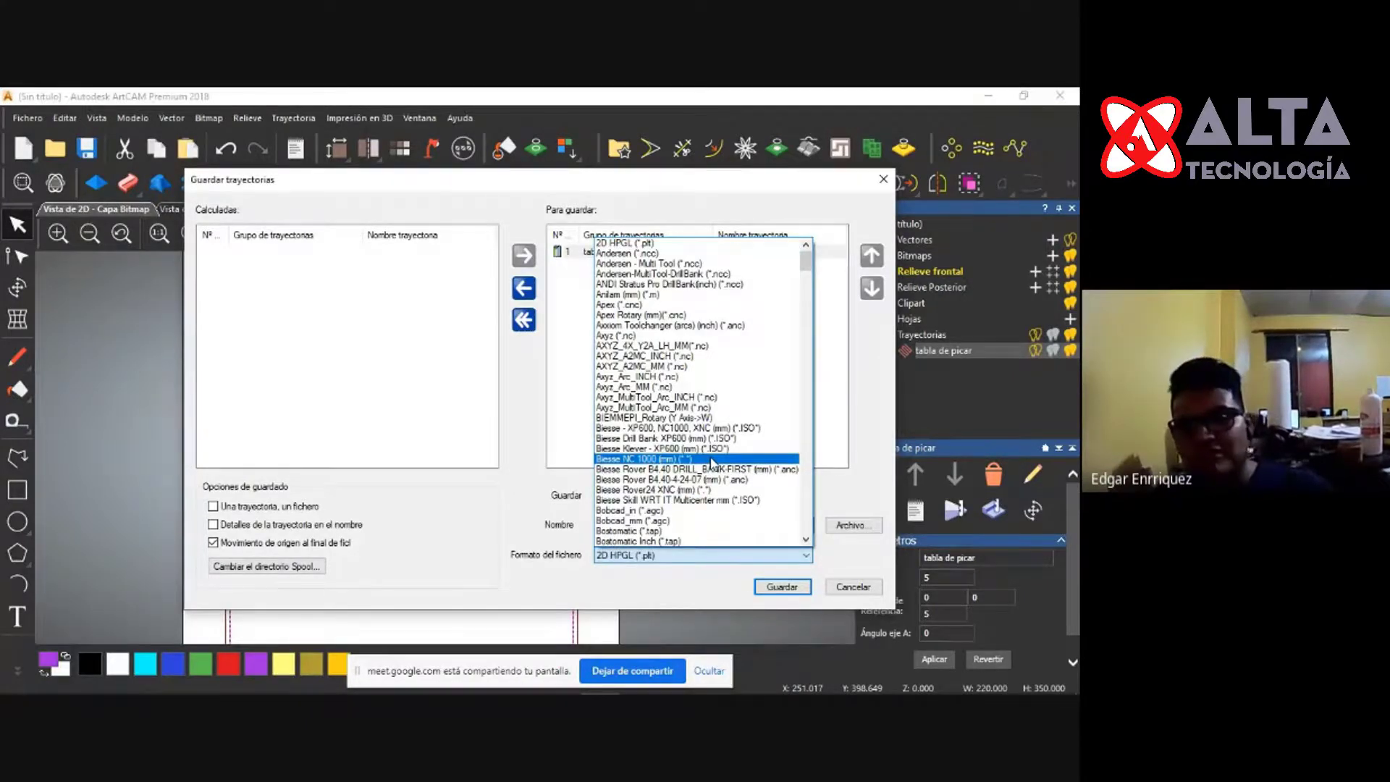
{"action": "scroll", "coordinate": [712, 462], "scroll_direction": "down", "scroll_amount": 9}
{"action": "scroll", "coordinate": [739, 411], "scroll_direction": "down", "scroll_amount": 3}
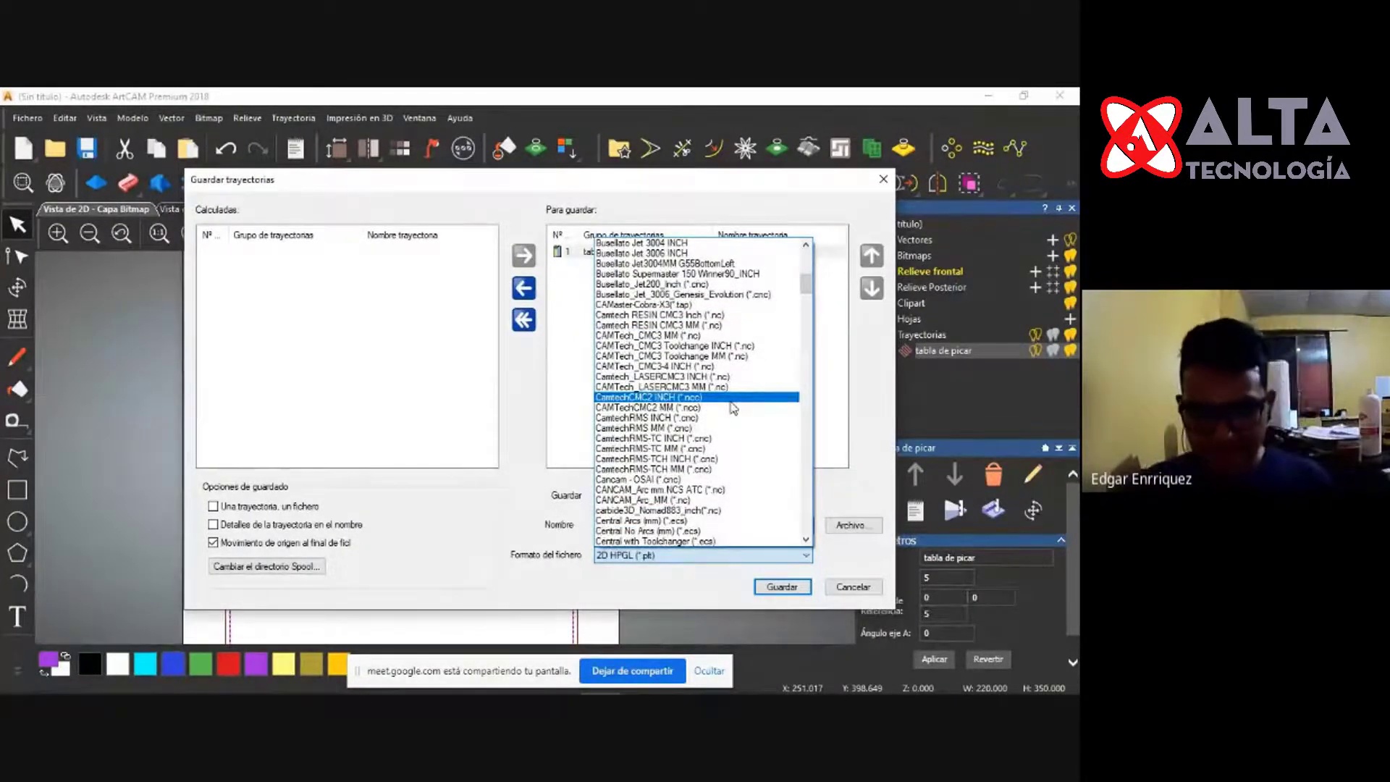
{"action": "scroll", "coordinate": [727, 413], "scroll_direction": "down", "scroll_amount": 3}
{"action": "scroll", "coordinate": [677, 441], "scroll_direction": "down", "scroll_amount": 7}
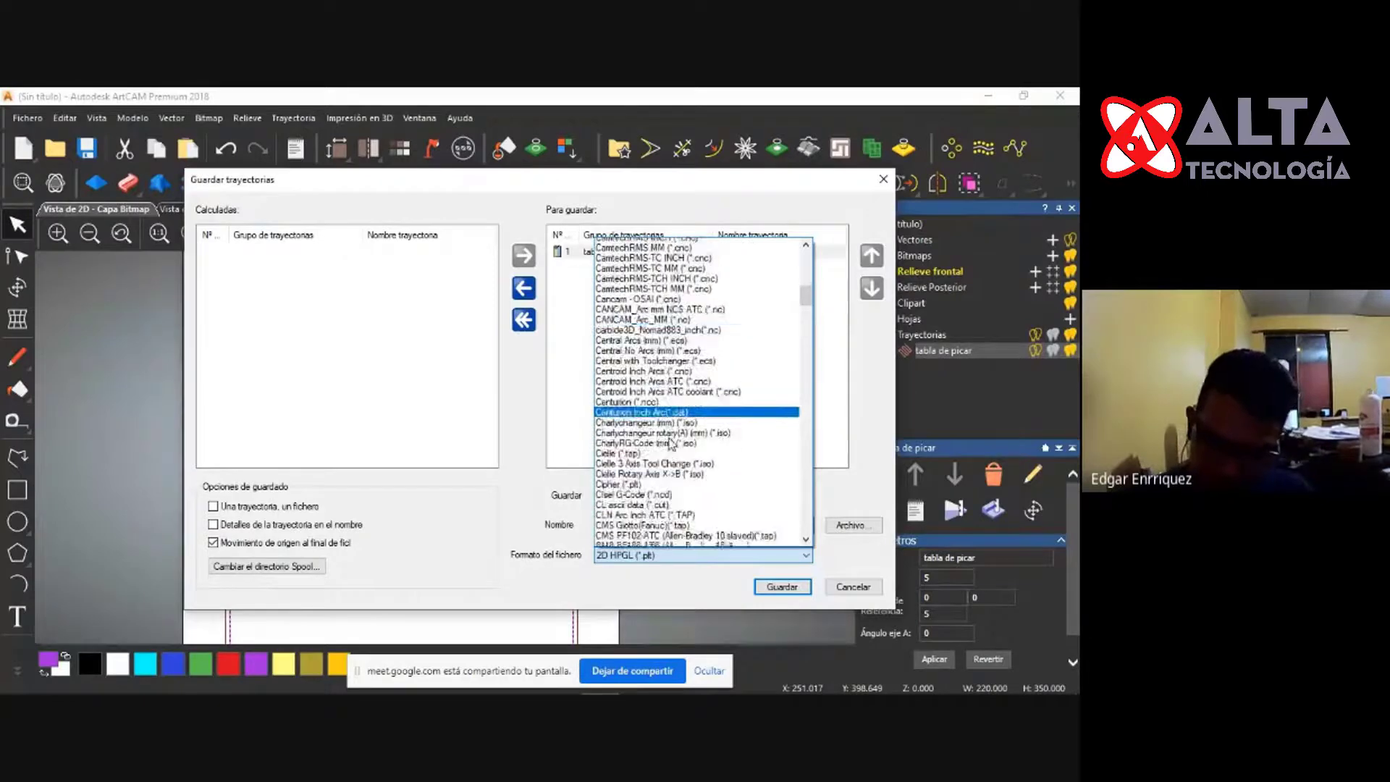
{"action": "scroll", "coordinate": [686, 441], "scroll_direction": "down", "scroll_amount": 6}
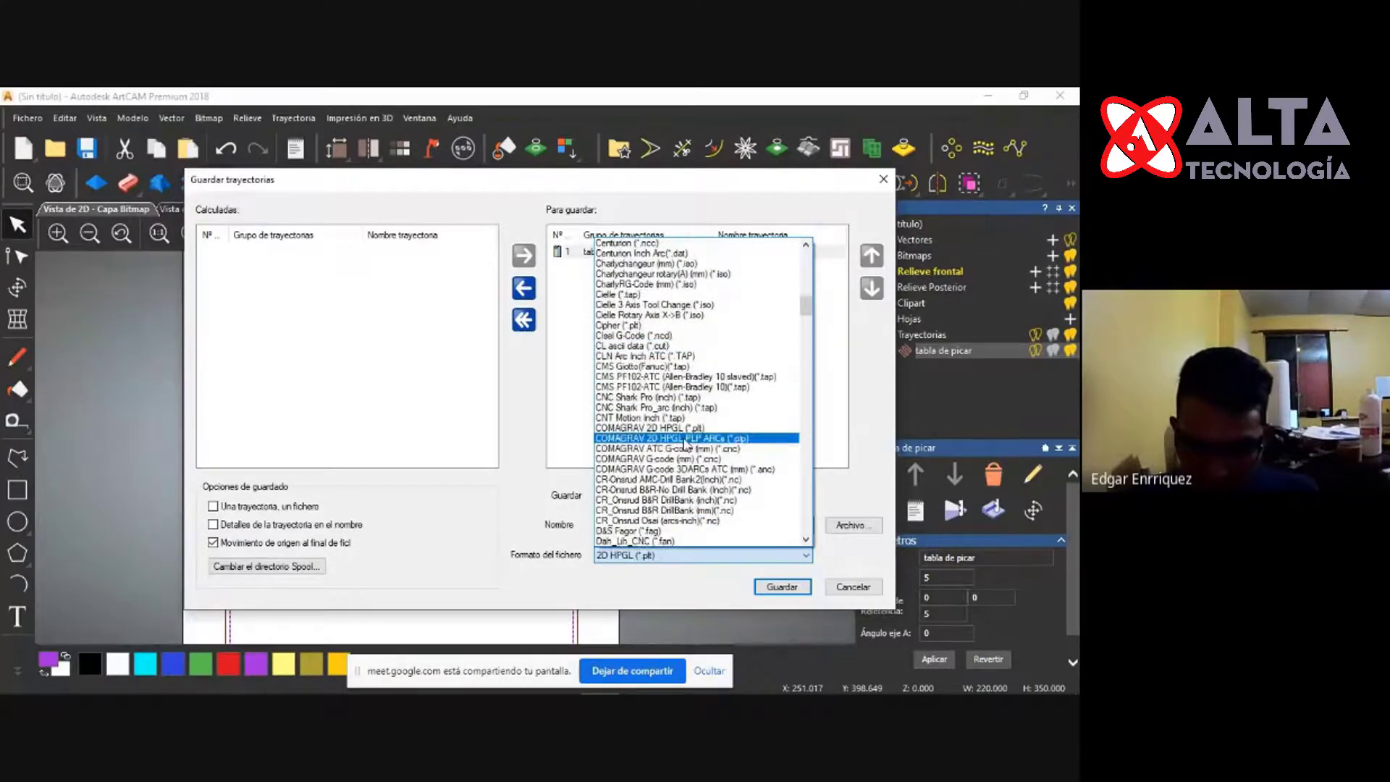
{"action": "scroll", "coordinate": [657, 408], "scroll_direction": "down", "scroll_amount": 4}
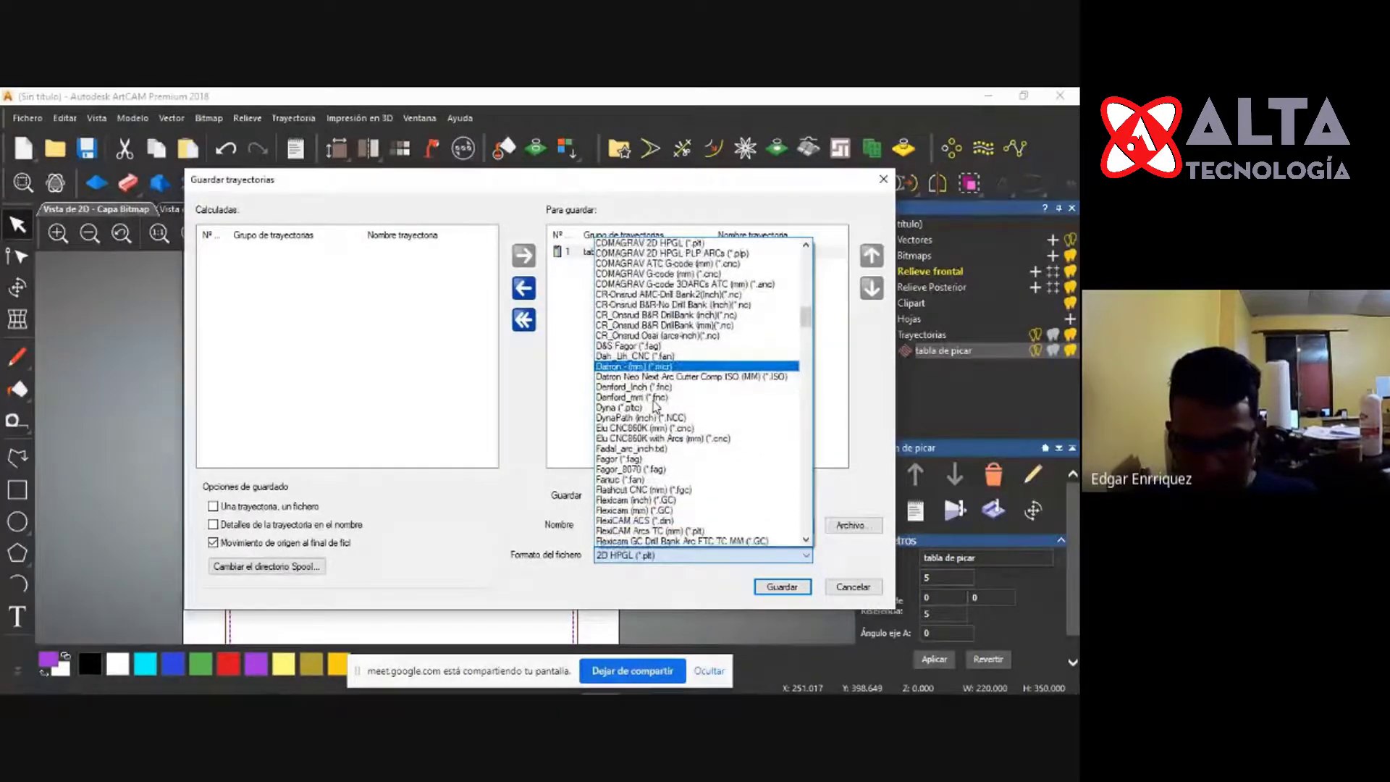
{"action": "scroll", "coordinate": [645, 397], "scroll_direction": "down", "scroll_amount": 7}
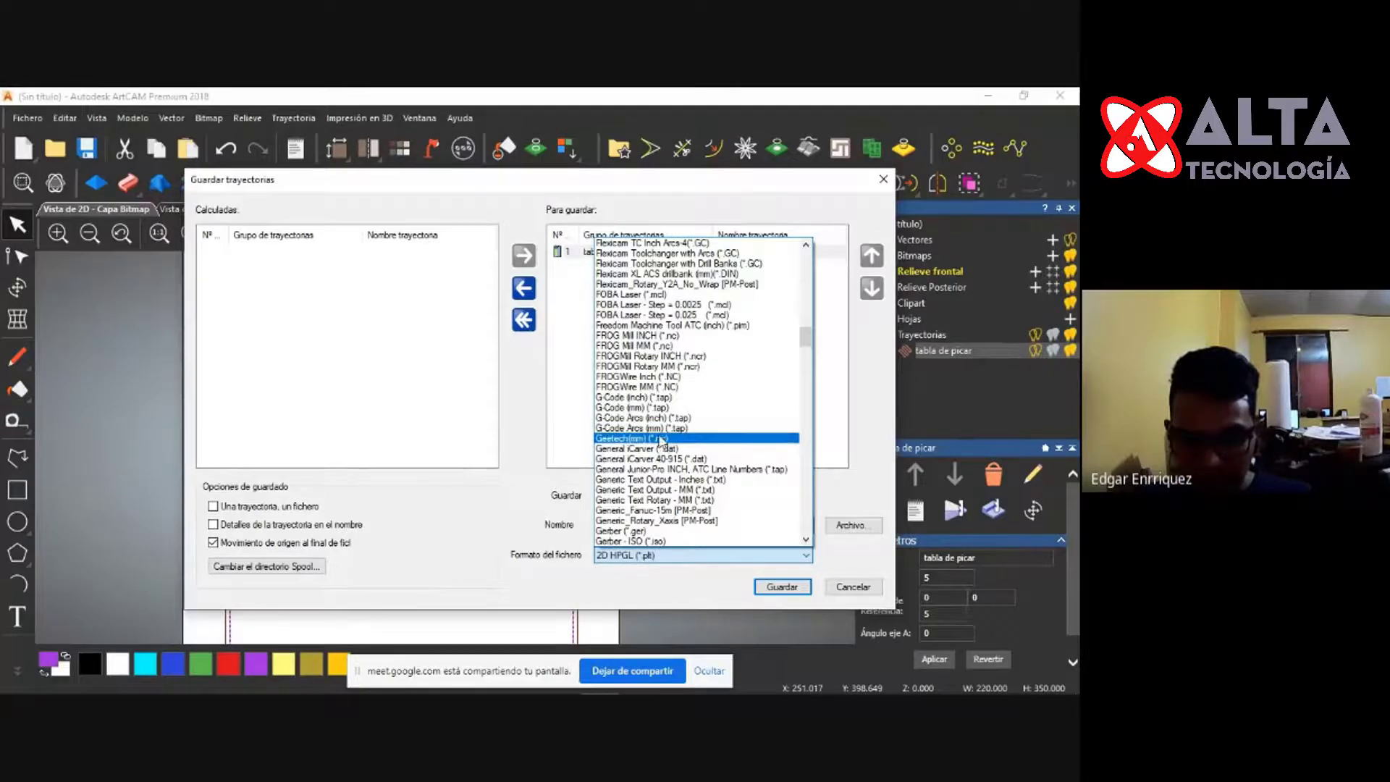
{"action": "scroll", "coordinate": [673, 435], "scroll_direction": "down", "scroll_amount": 5}
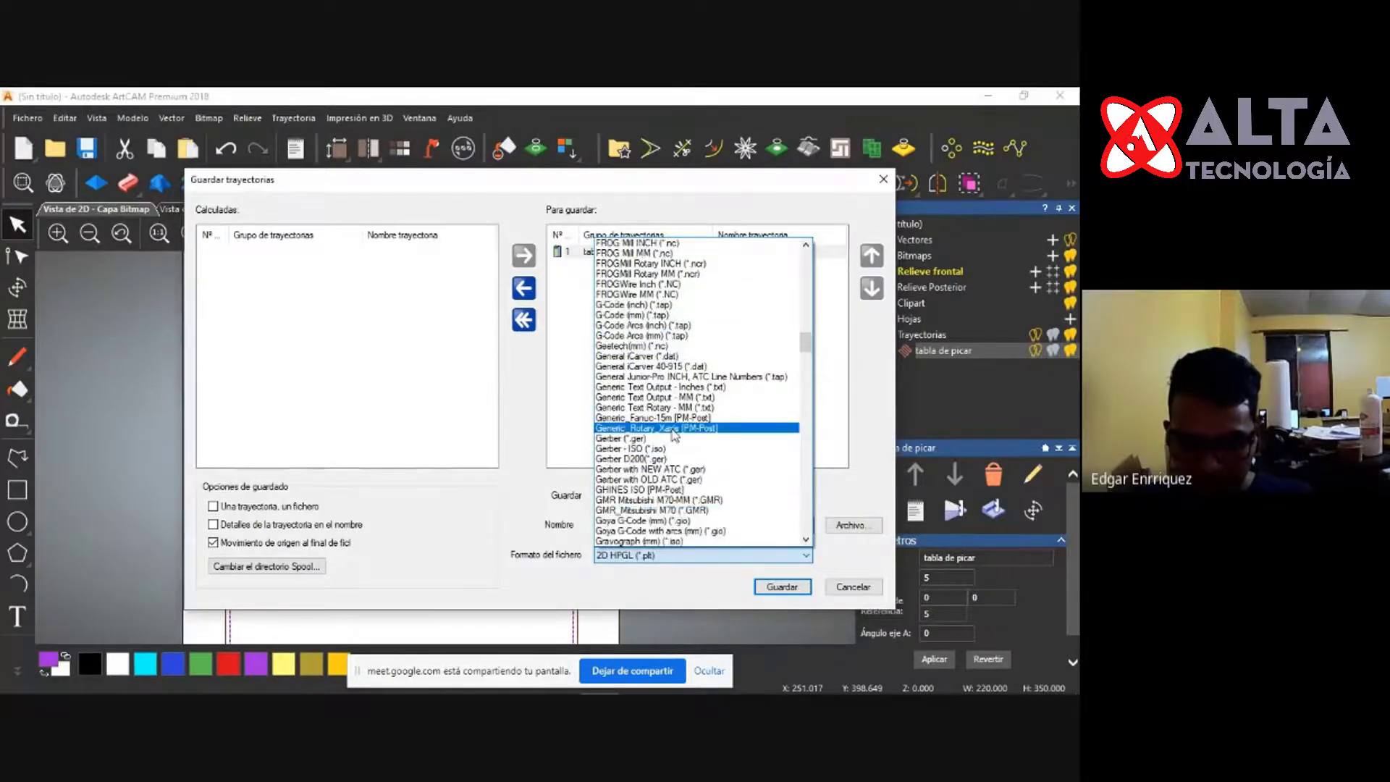
{"action": "scroll", "coordinate": [673, 434], "scroll_direction": "down", "scroll_amount": 9}
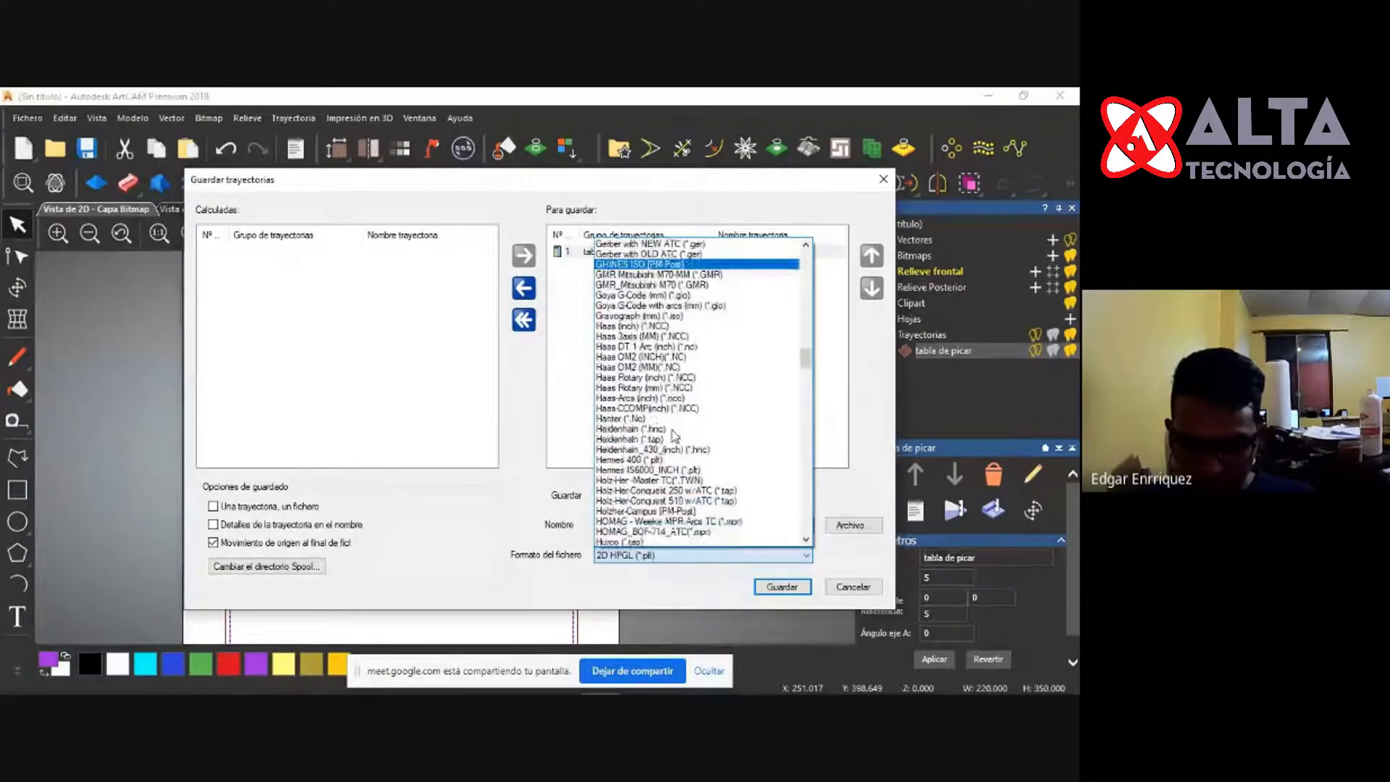
{"action": "scroll", "coordinate": [674, 434], "scroll_direction": "down", "scroll_amount": 9}
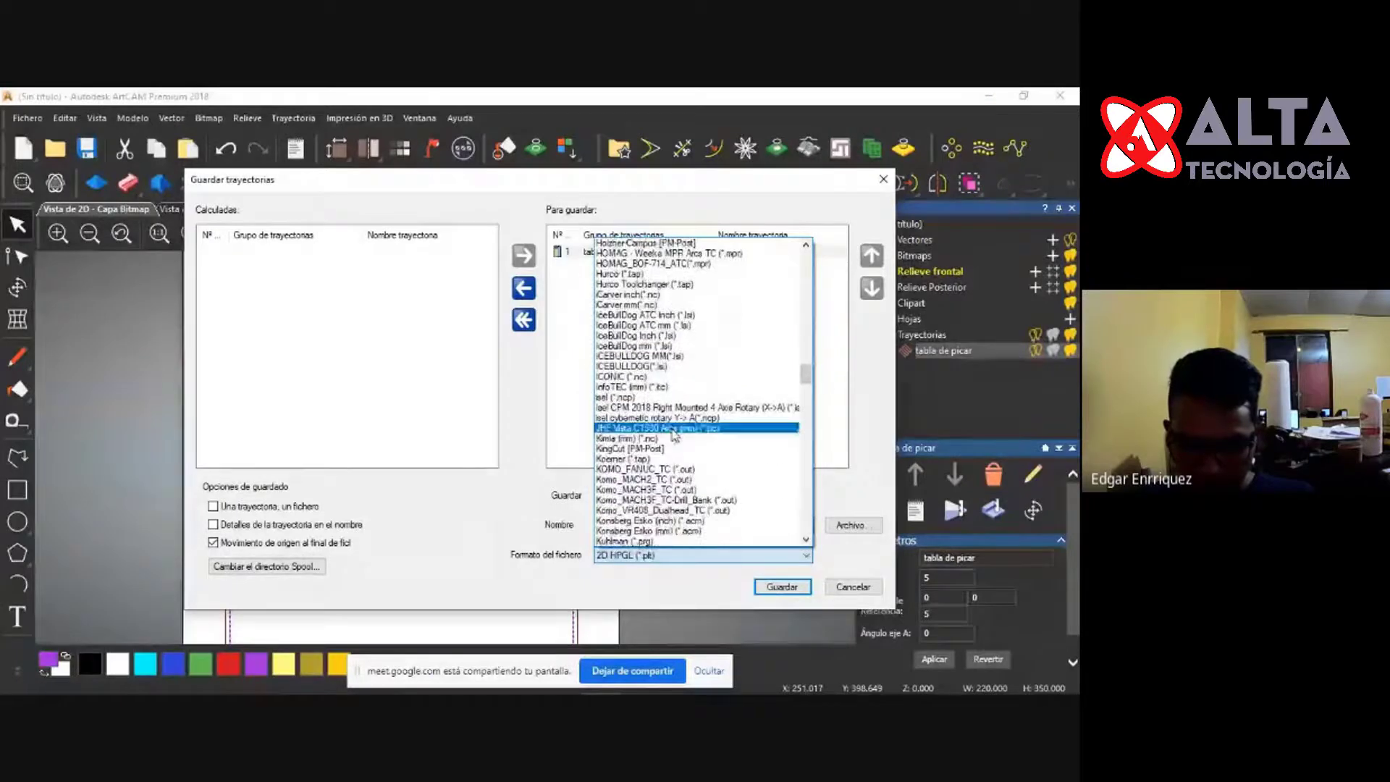
{"action": "scroll", "coordinate": [673, 433], "scroll_direction": "down", "scroll_amount": 7}
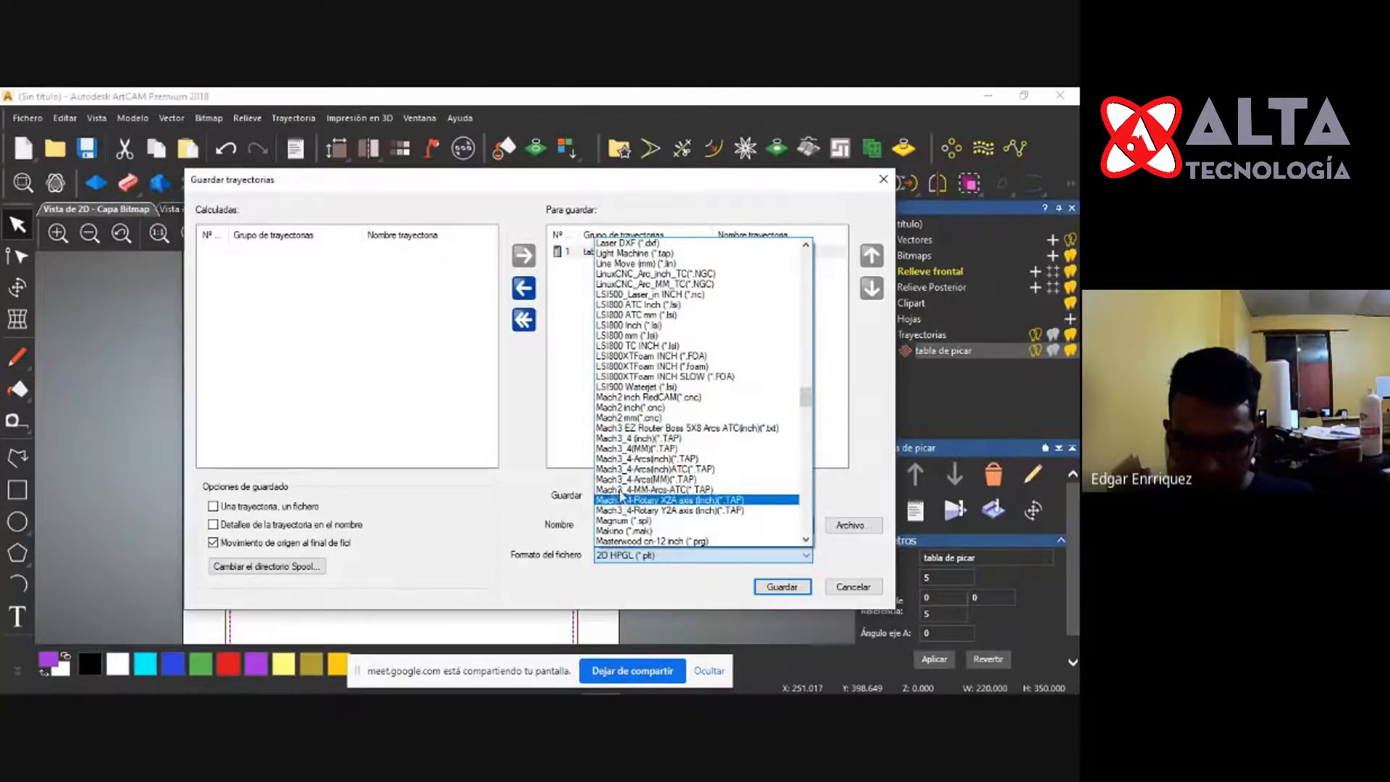
{"action": "scroll", "coordinate": [637, 452], "scroll_direction": "down", "scroll_amount": 4}
{"action": "scroll", "coordinate": [648, 464], "scroll_direction": "down", "scroll_amount": 2}
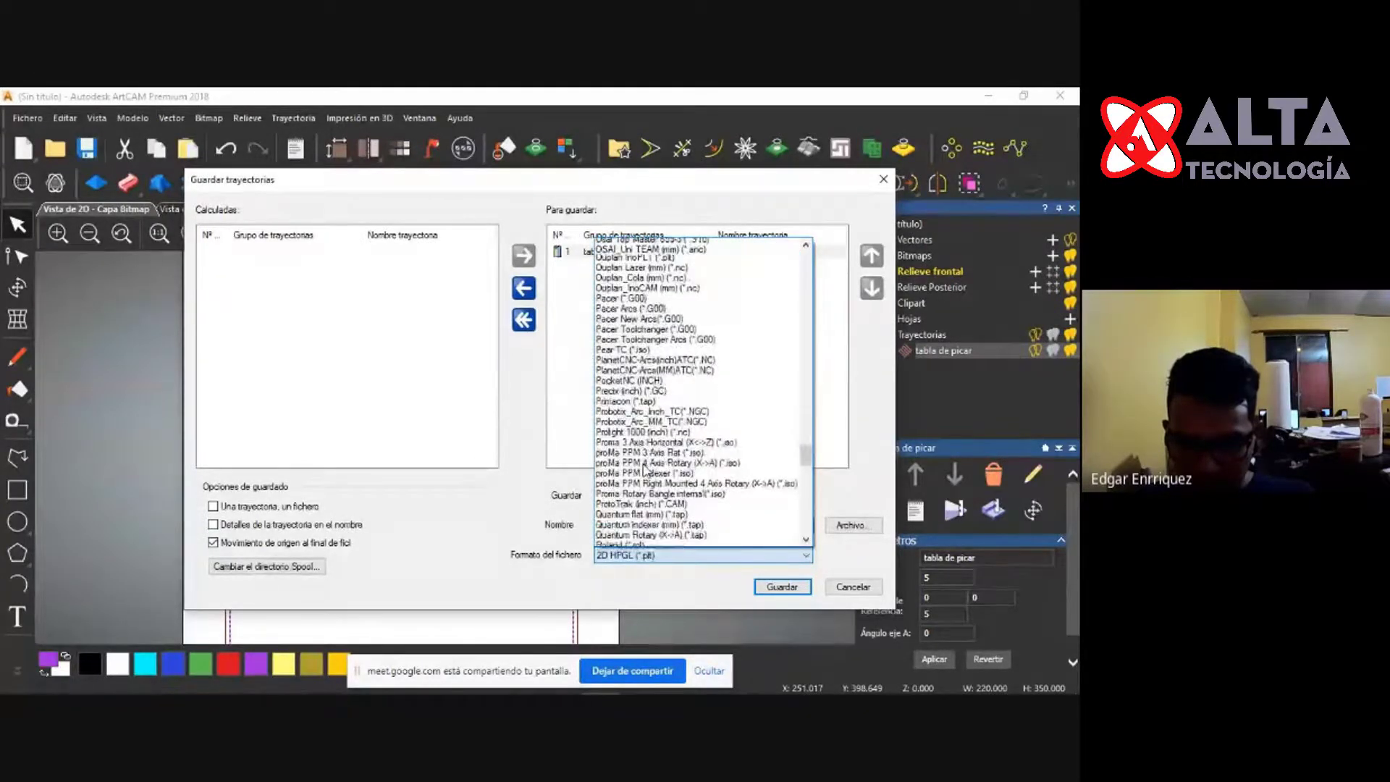
{"action": "scroll", "coordinate": [646, 469], "scroll_direction": "down", "scroll_amount": 4}
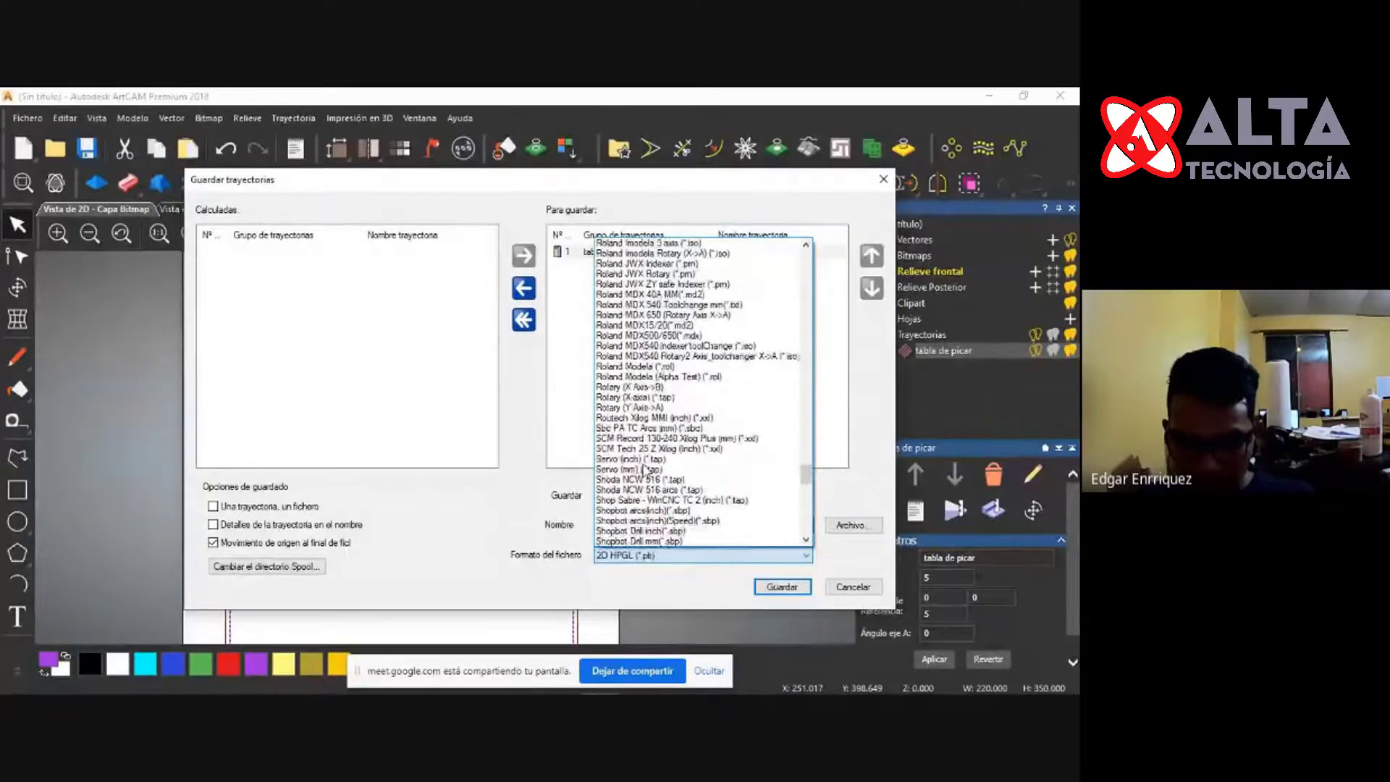
{"action": "scroll", "coordinate": [659, 486], "scroll_direction": "down", "scroll_amount": 10}
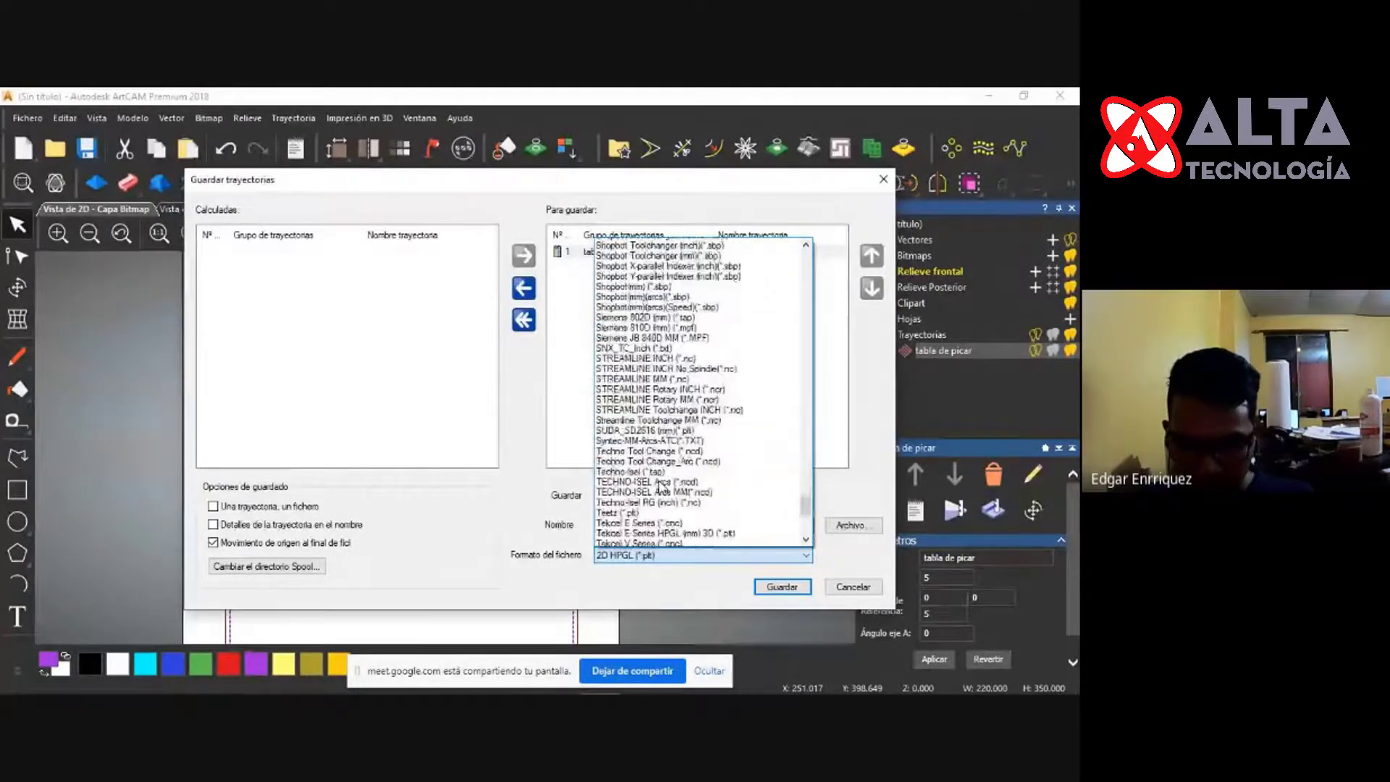
{"action": "scroll", "coordinate": [664, 484], "scroll_direction": "up", "scroll_amount": 20}
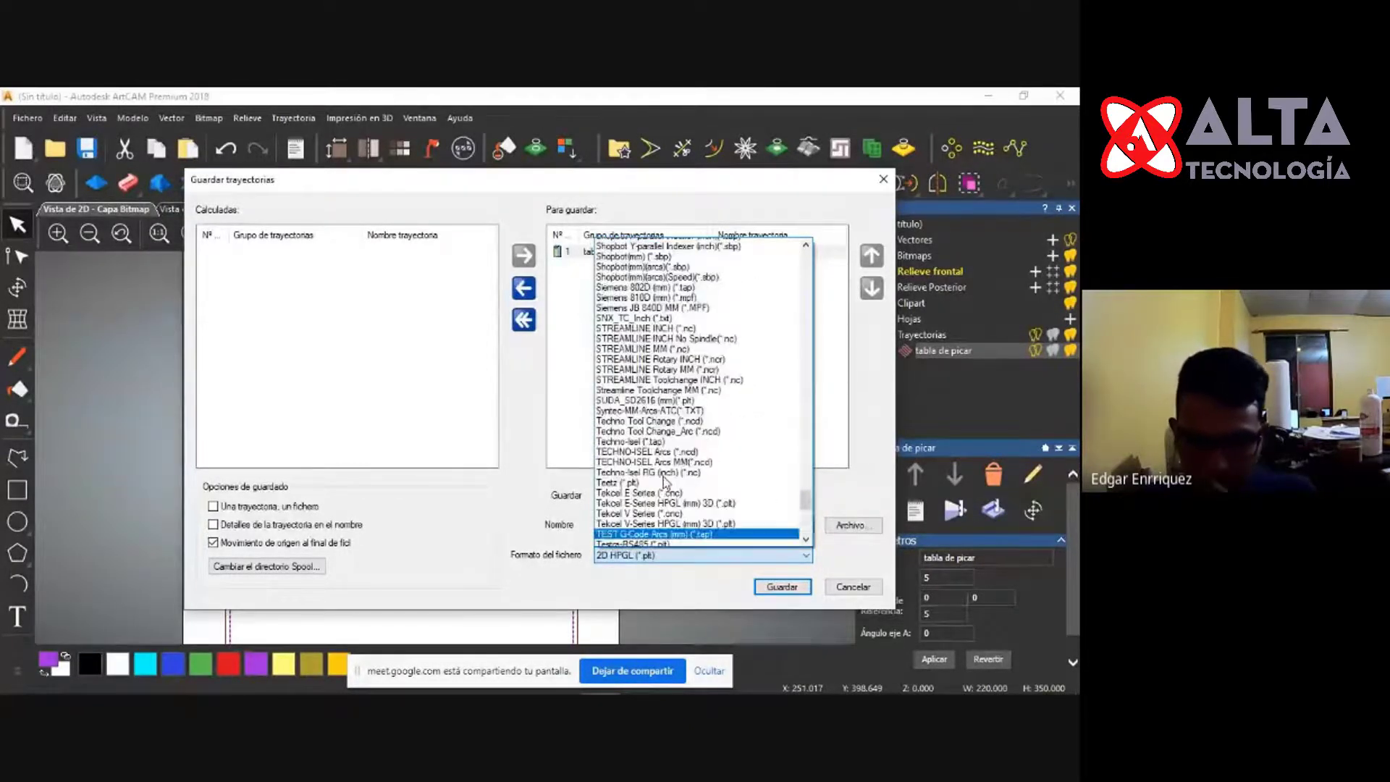
{"action": "scroll", "coordinate": [665, 460], "scroll_direction": "up", "scroll_amount": 20}
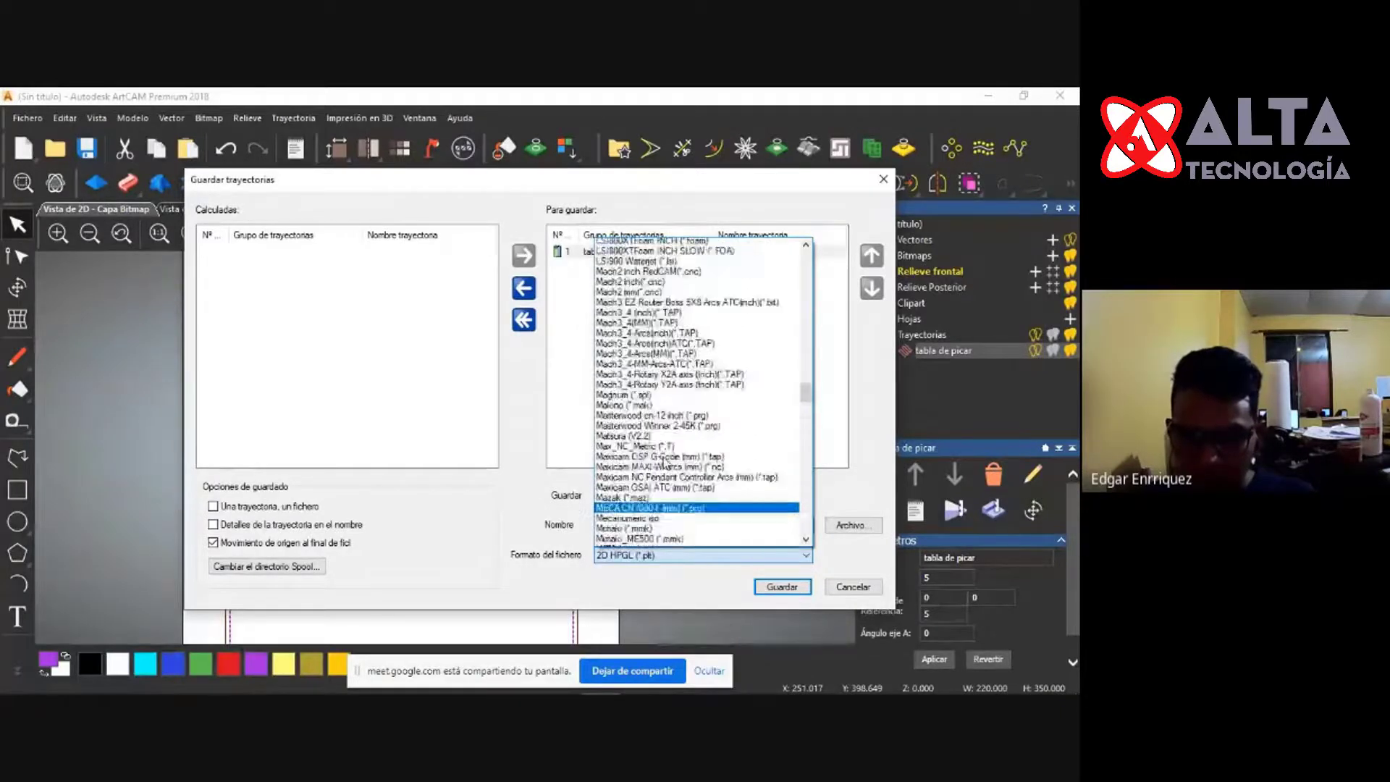
{"action": "scroll", "coordinate": [662, 461], "scroll_direction": "up", "scroll_amount": 20}
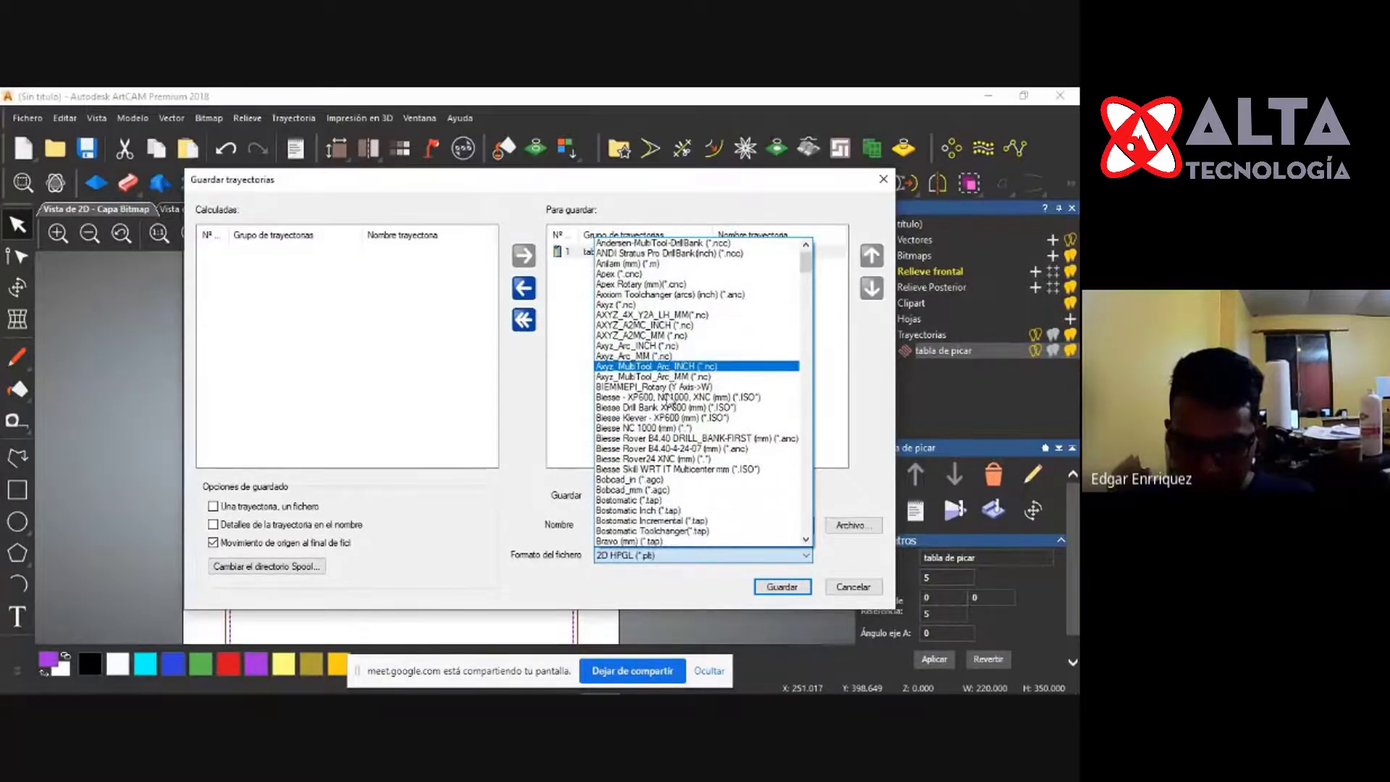
Set the toolpath's output file format to G-Code (mm) (*.tap).
{"action": "scroll", "coordinate": [667, 397], "scroll_direction": "down", "scroll_amount": 7}
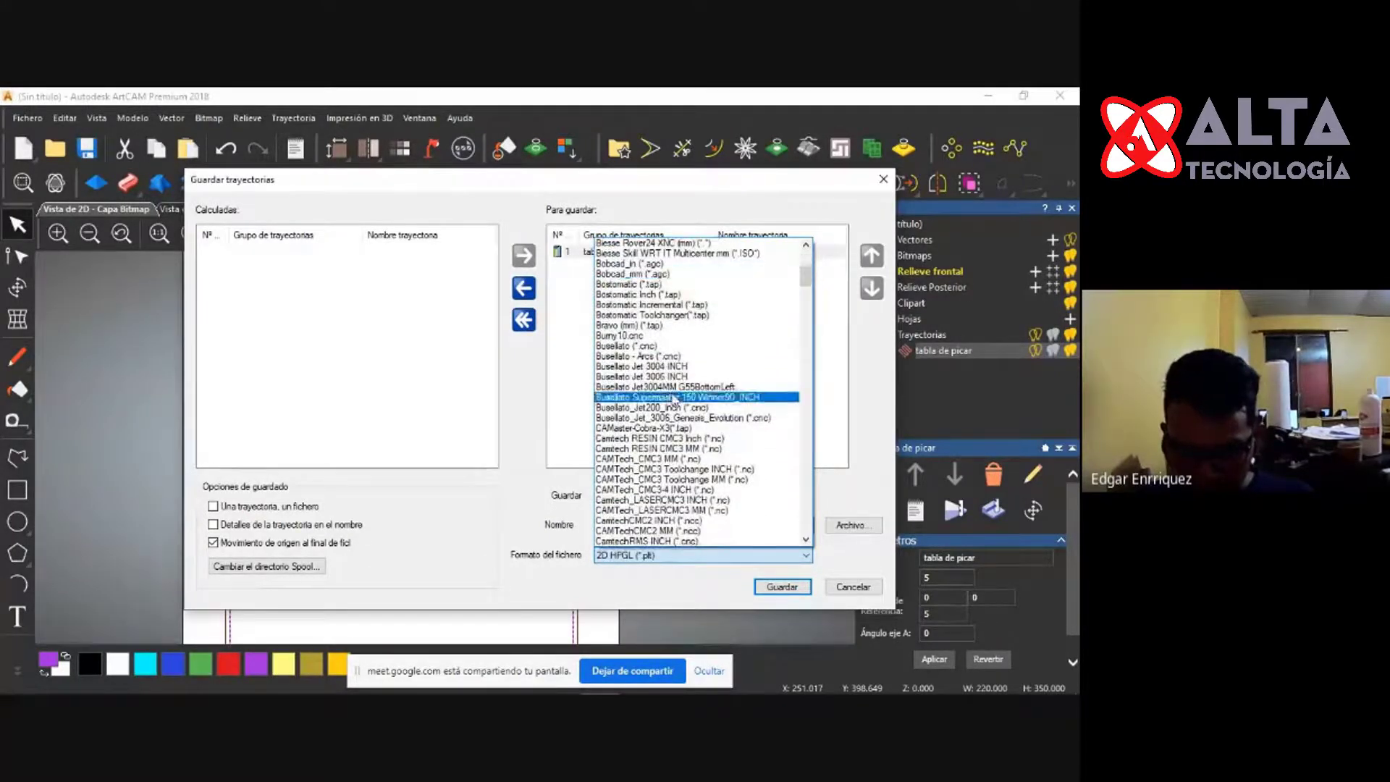
{"action": "scroll", "coordinate": [663, 391], "scroll_direction": "down", "scroll_amount": 3}
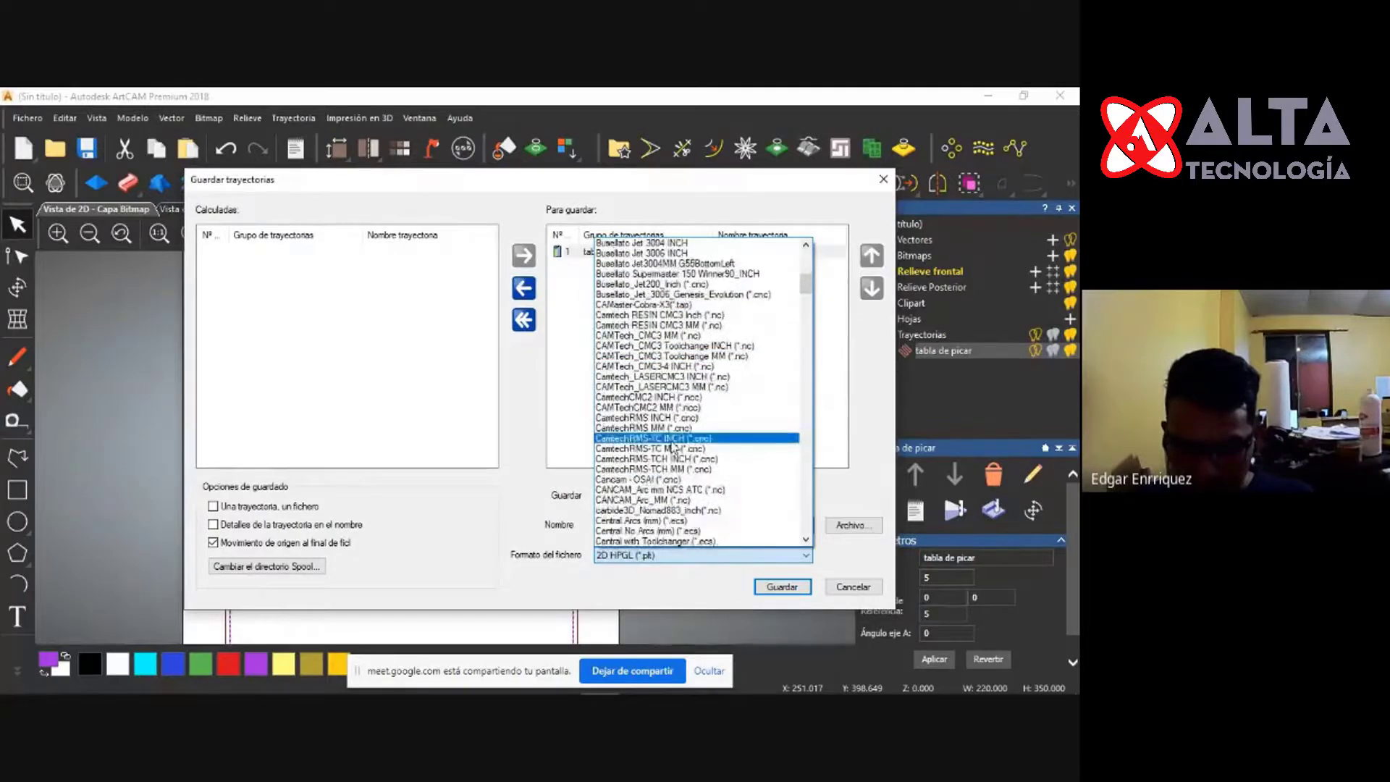
{"action": "scroll", "coordinate": [673, 444], "scroll_direction": "down", "scroll_amount": 2}
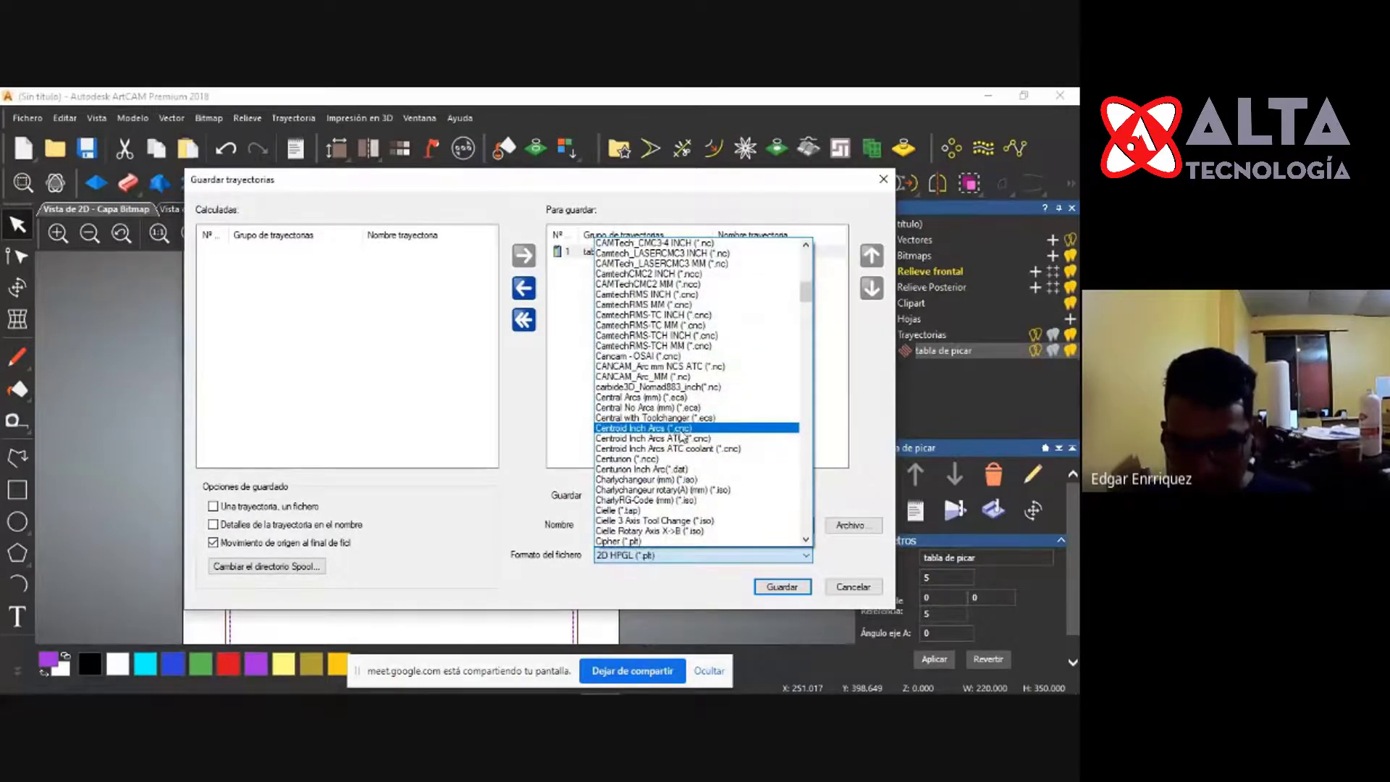
{"action": "scroll", "coordinate": [677, 449], "scroll_direction": "down", "scroll_amount": 3}
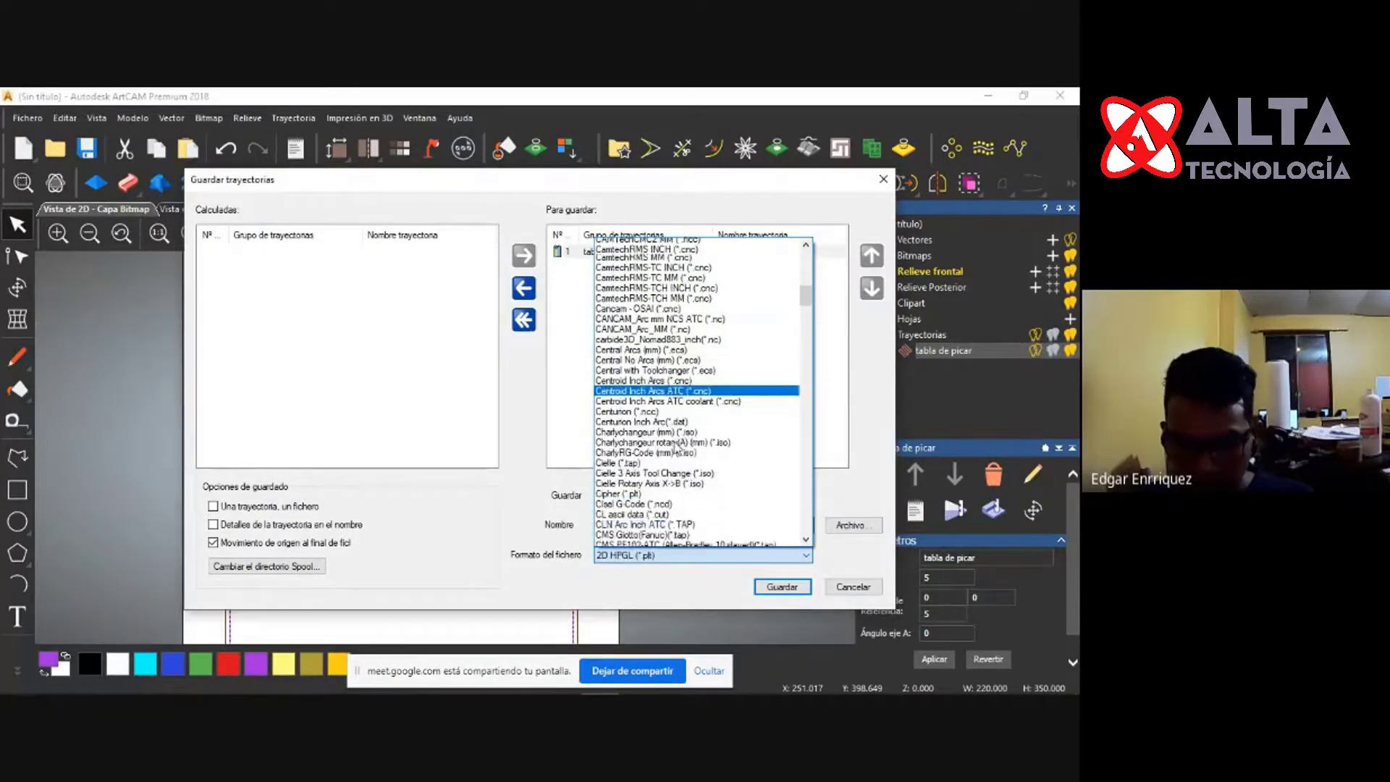
{"action": "scroll", "coordinate": [677, 423], "scroll_direction": "down", "scroll_amount": 2}
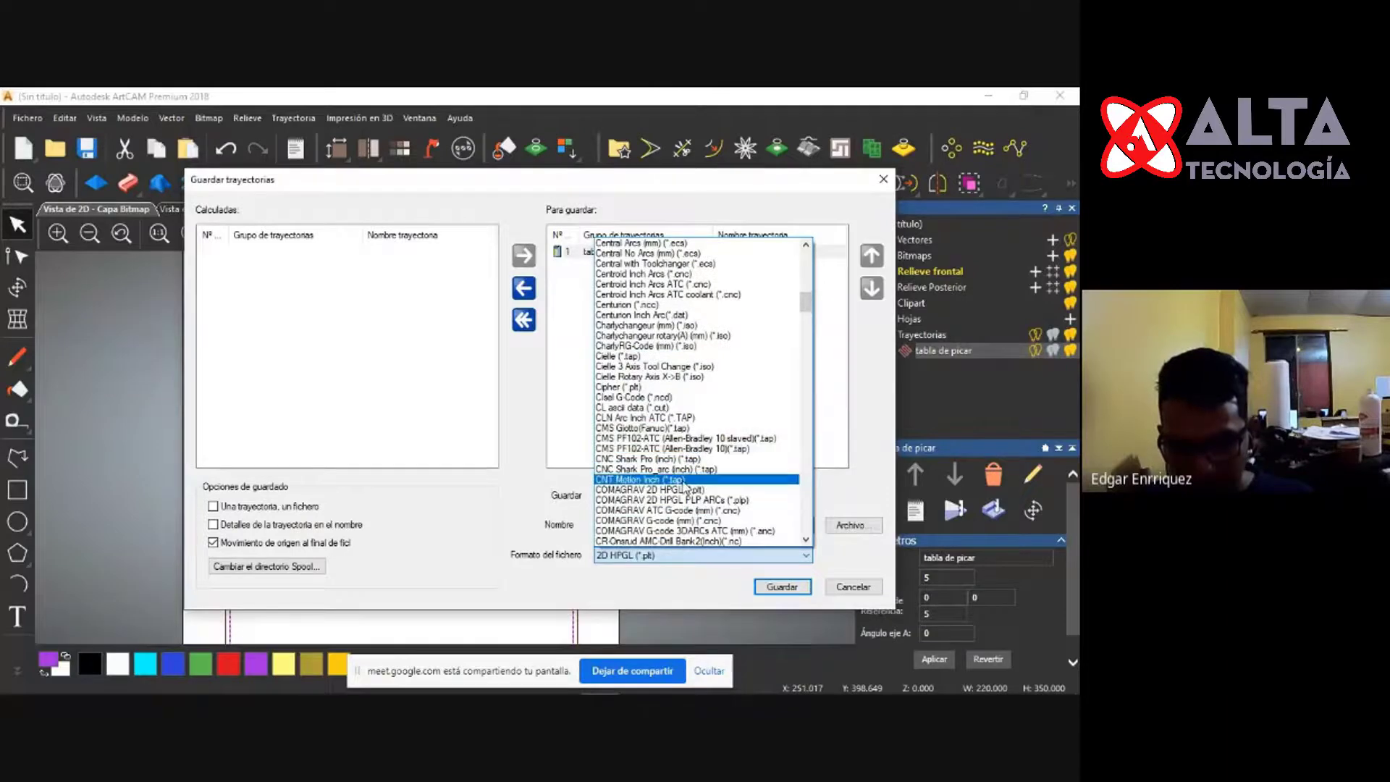
{"action": "scroll", "coordinate": [686, 490], "scroll_direction": "down", "scroll_amount": 2}
{"action": "scroll", "coordinate": [686, 489], "scroll_direction": "down", "scroll_amount": 2}
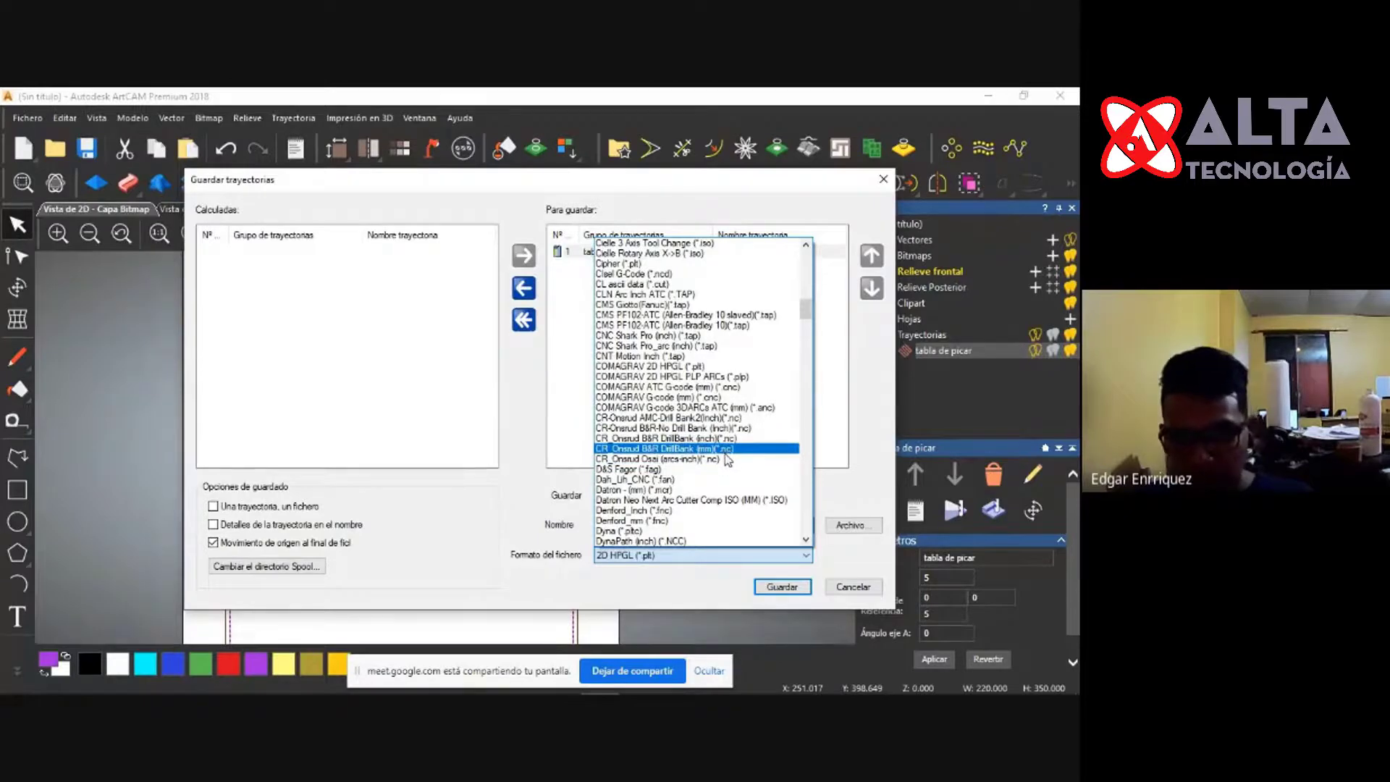
{"action": "scroll", "coordinate": [695, 486], "scroll_direction": "down", "scroll_amount": 3}
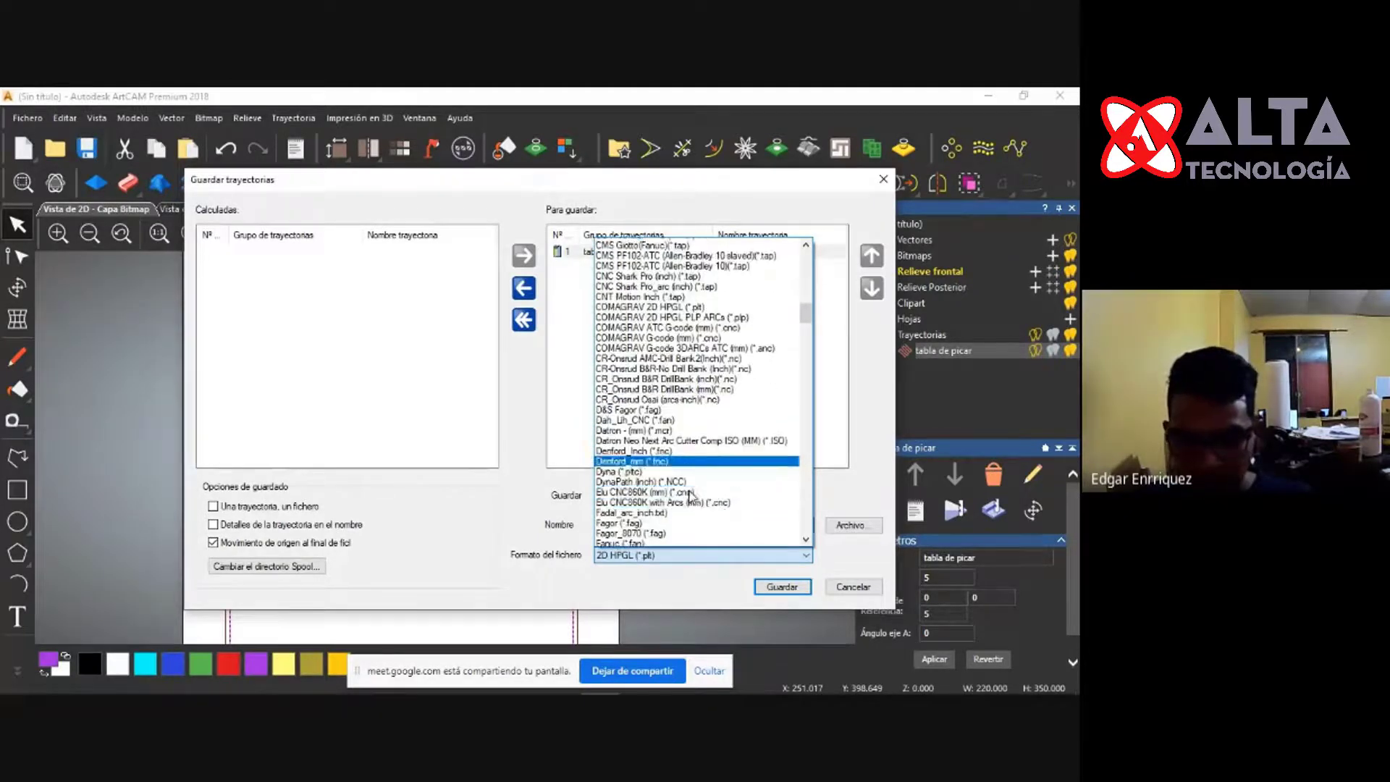
{"action": "scroll", "coordinate": [683, 493], "scroll_direction": "down", "scroll_amount": 11}
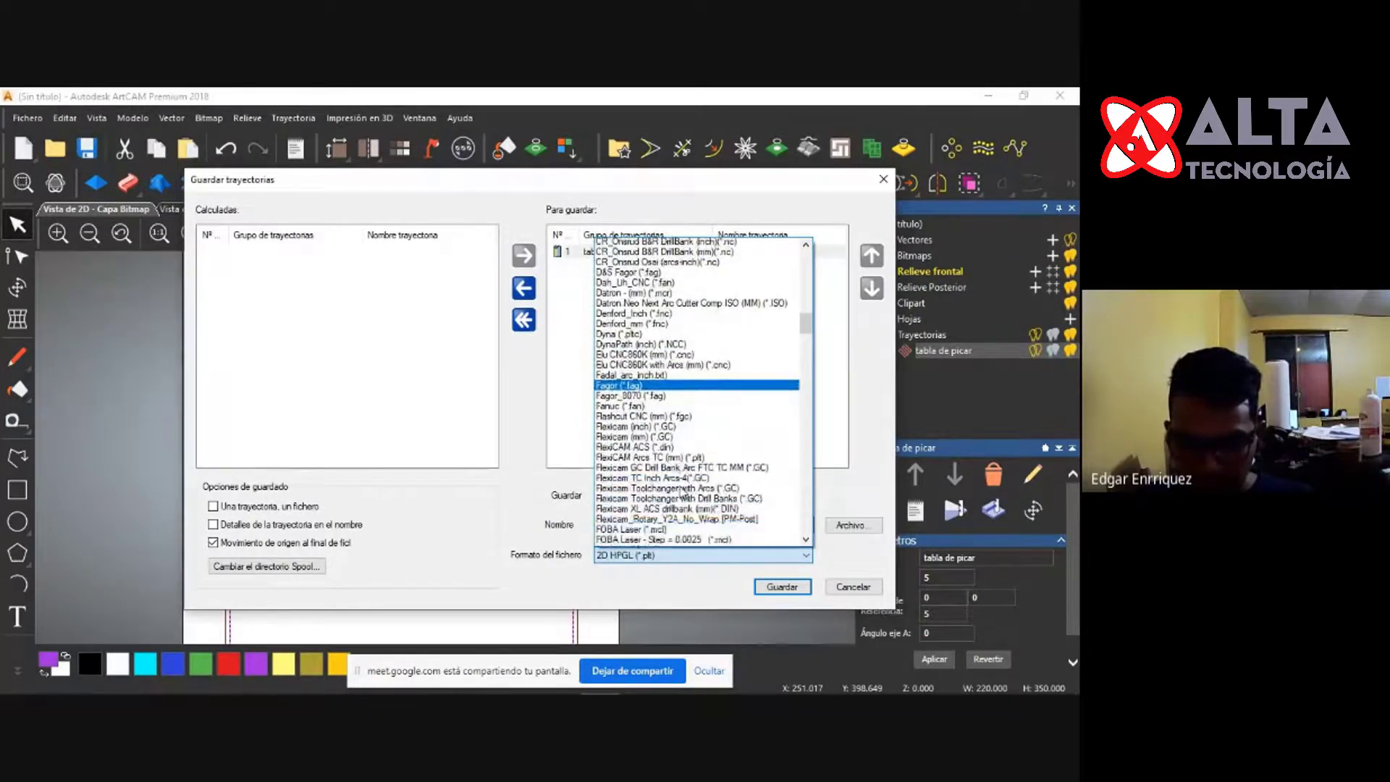
{"action": "scroll", "coordinate": [681, 493], "scroll_direction": "down", "scroll_amount": 2}
{"action": "scroll", "coordinate": [682, 493], "scroll_direction": "up", "scroll_amount": 1}
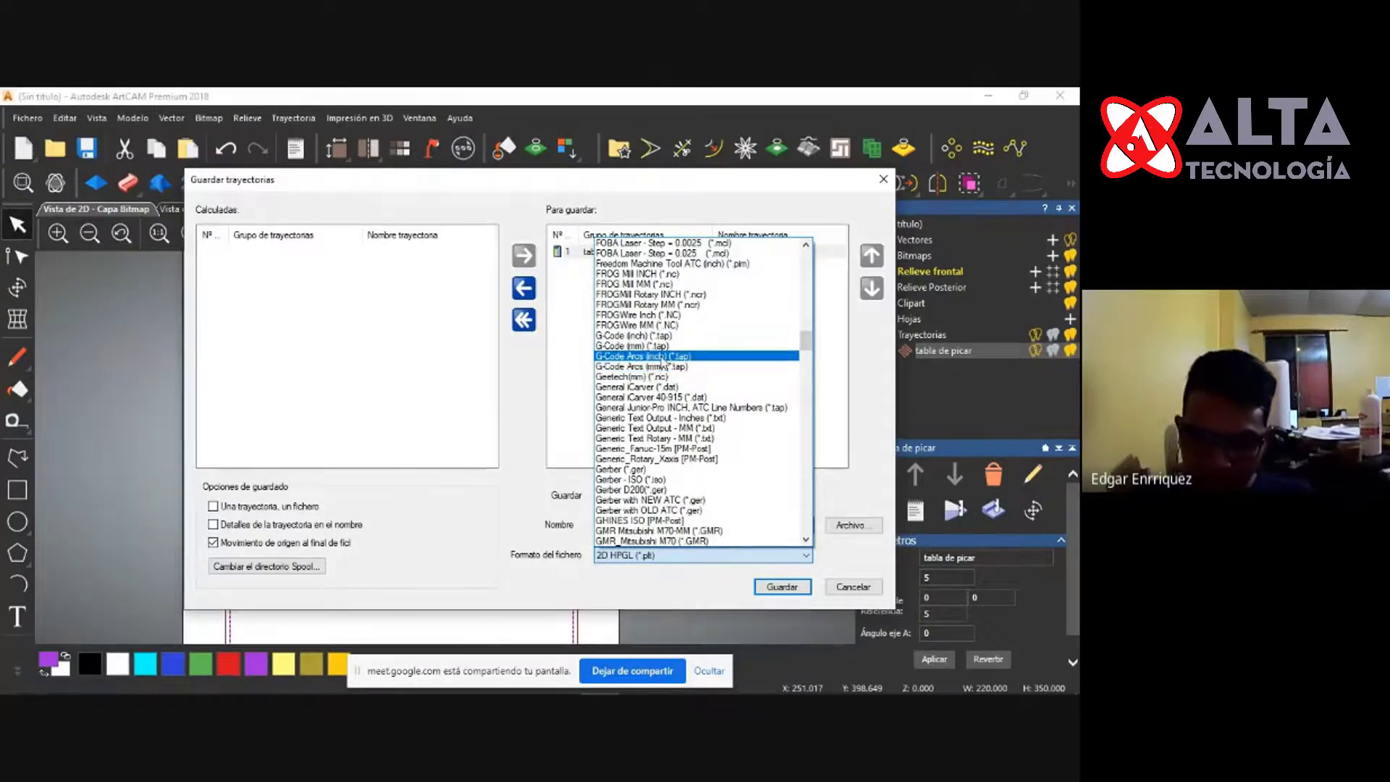
{"action": "left_click", "coordinate": [647, 346]}
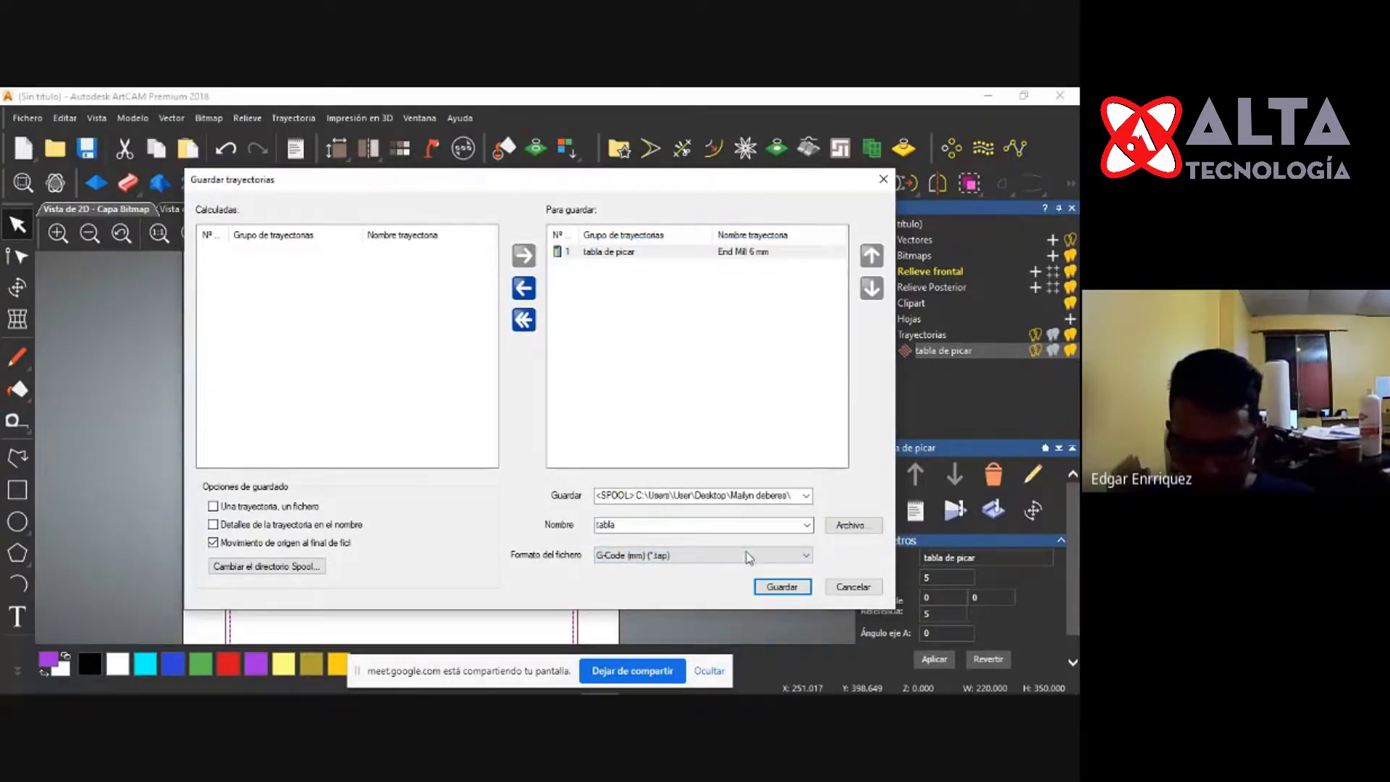
Browse for a save location and open the Curso gratis Alta tecnologia folder in OneDrive.
{"action": "left_click", "coordinate": [803, 496]}
{"action": "left_click", "coordinate": [803, 496]}
{"action": "left_click", "coordinate": [851, 526]}
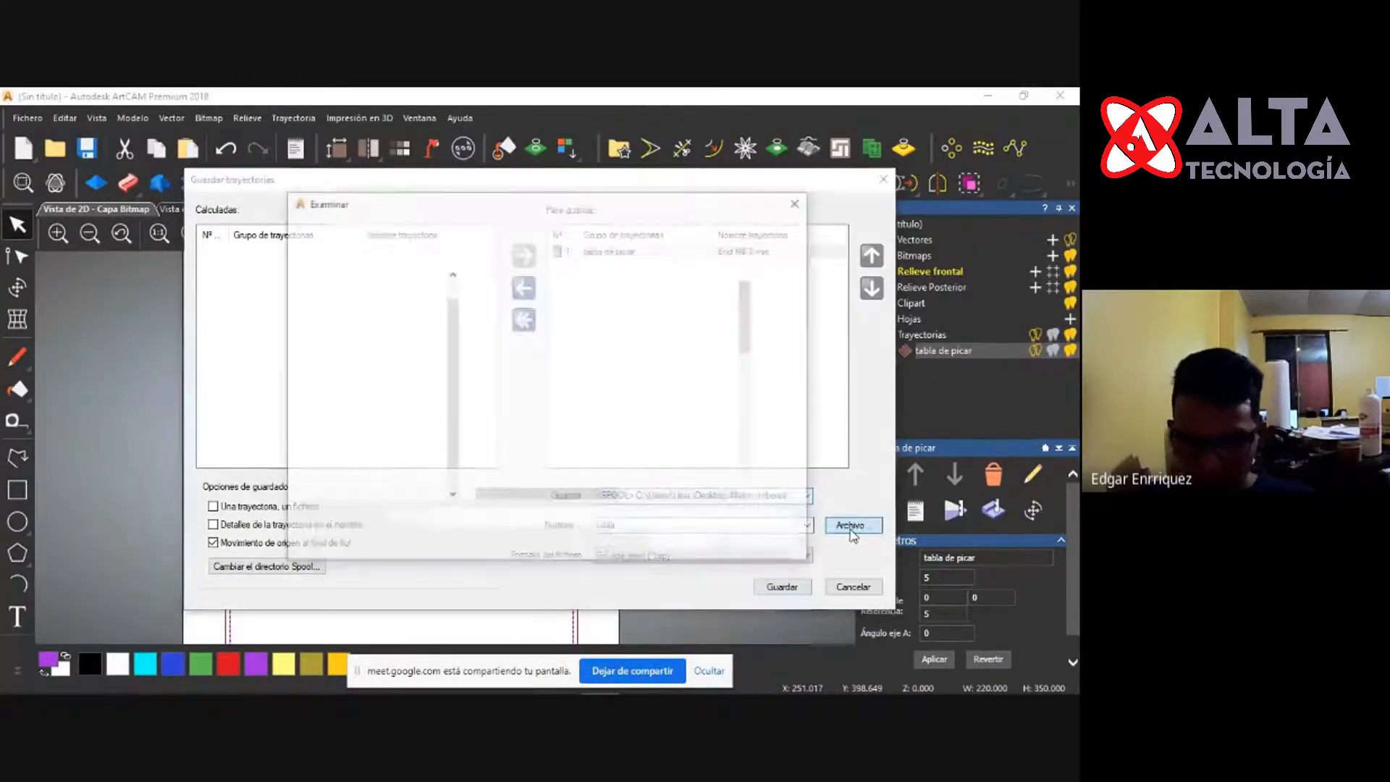
{"action": "left_click", "coordinate": [384, 307]}
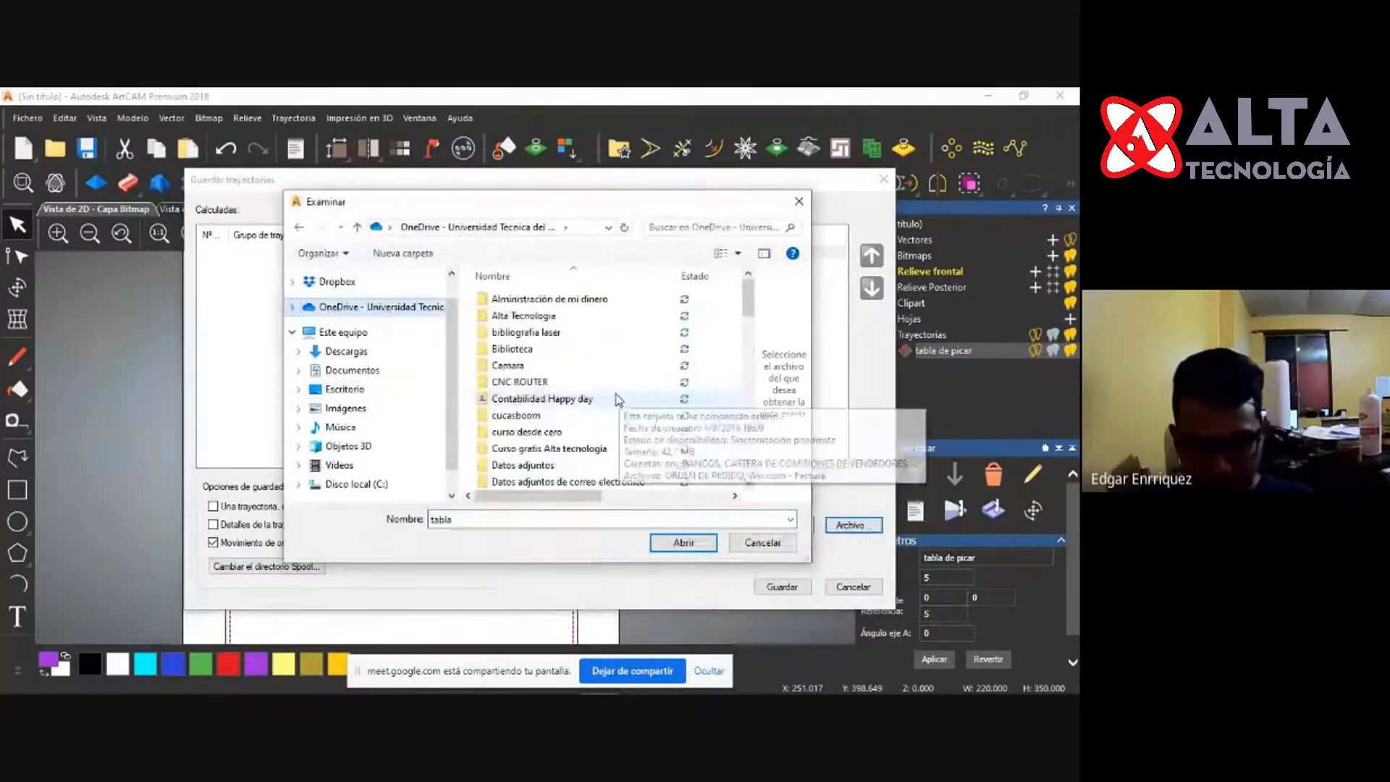
{"action": "scroll", "coordinate": [554, 435], "scroll_direction": "down", "scroll_amount": 1}
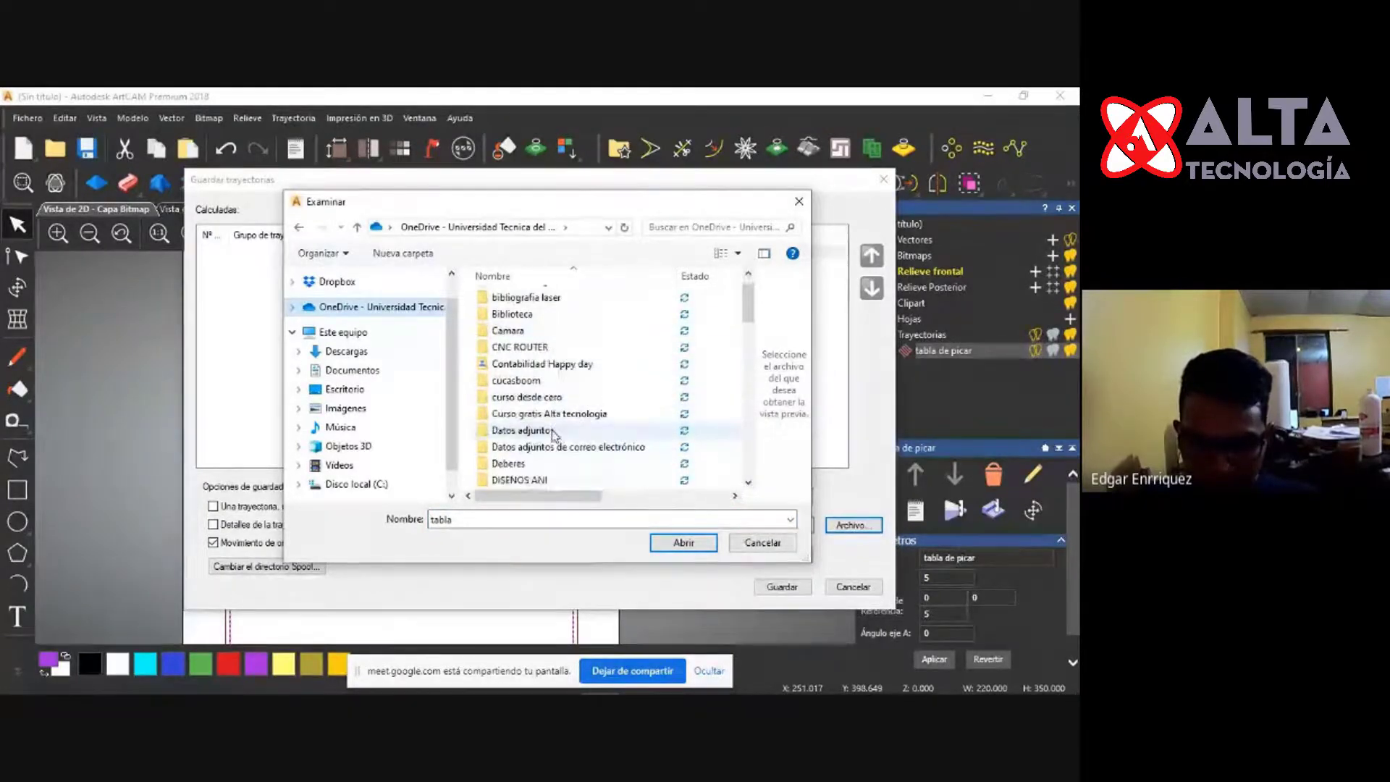
{"action": "double_click", "coordinate": [548, 414]}
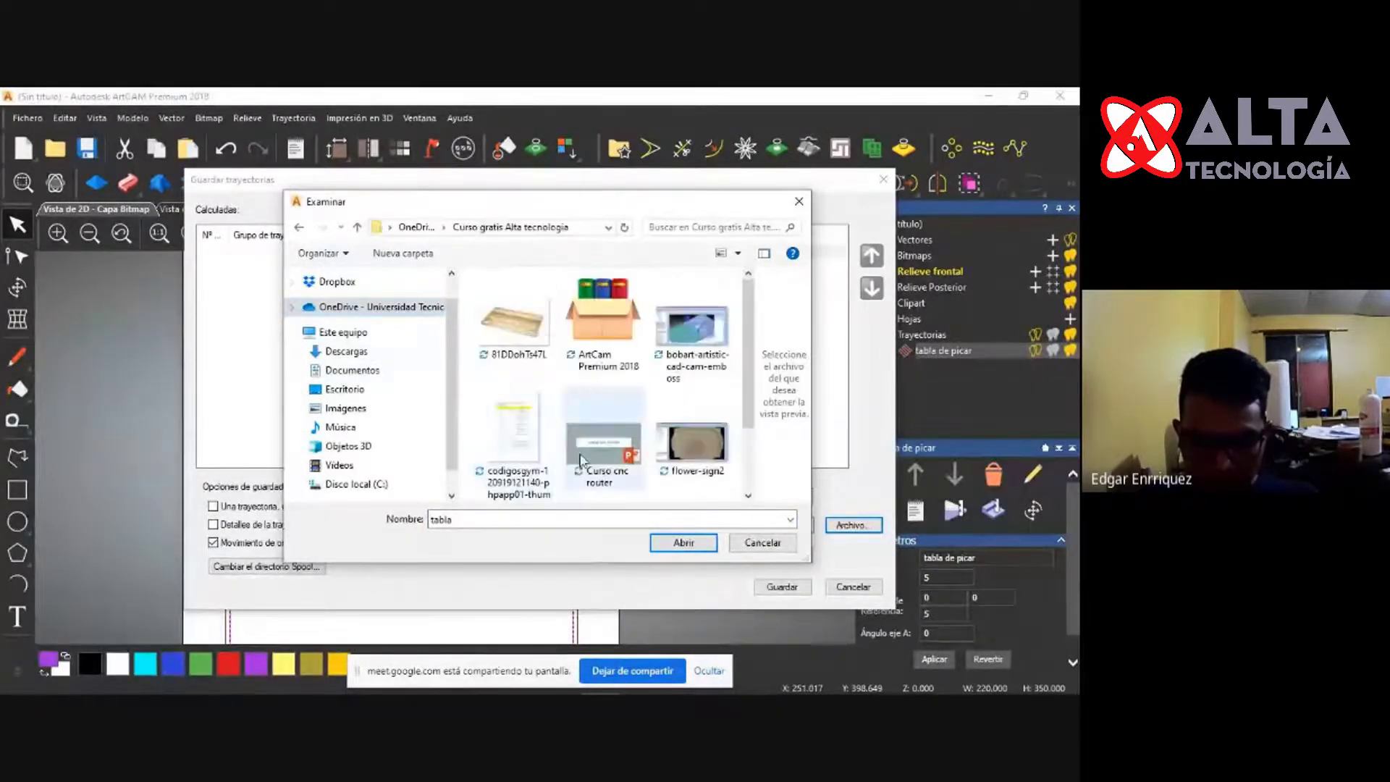
Name the output file tabla codigo g, confirm the chosen location and save the toolpath.
{"action": "left_click", "coordinate": [465, 520]}
{"action": "left_click", "coordinate": [579, 522]}
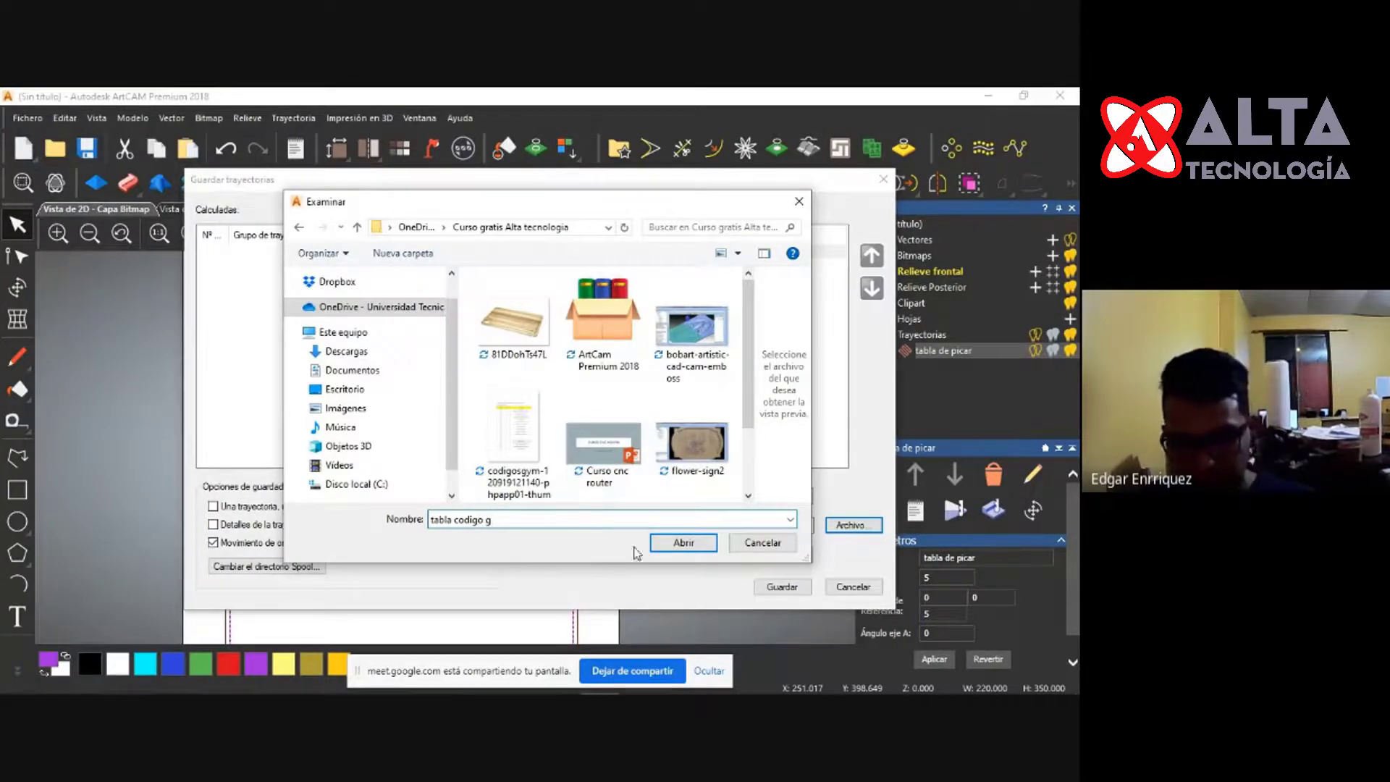
{"action": "left_click", "coordinate": [684, 543]}
{"action": "left_click", "coordinate": [787, 588]}
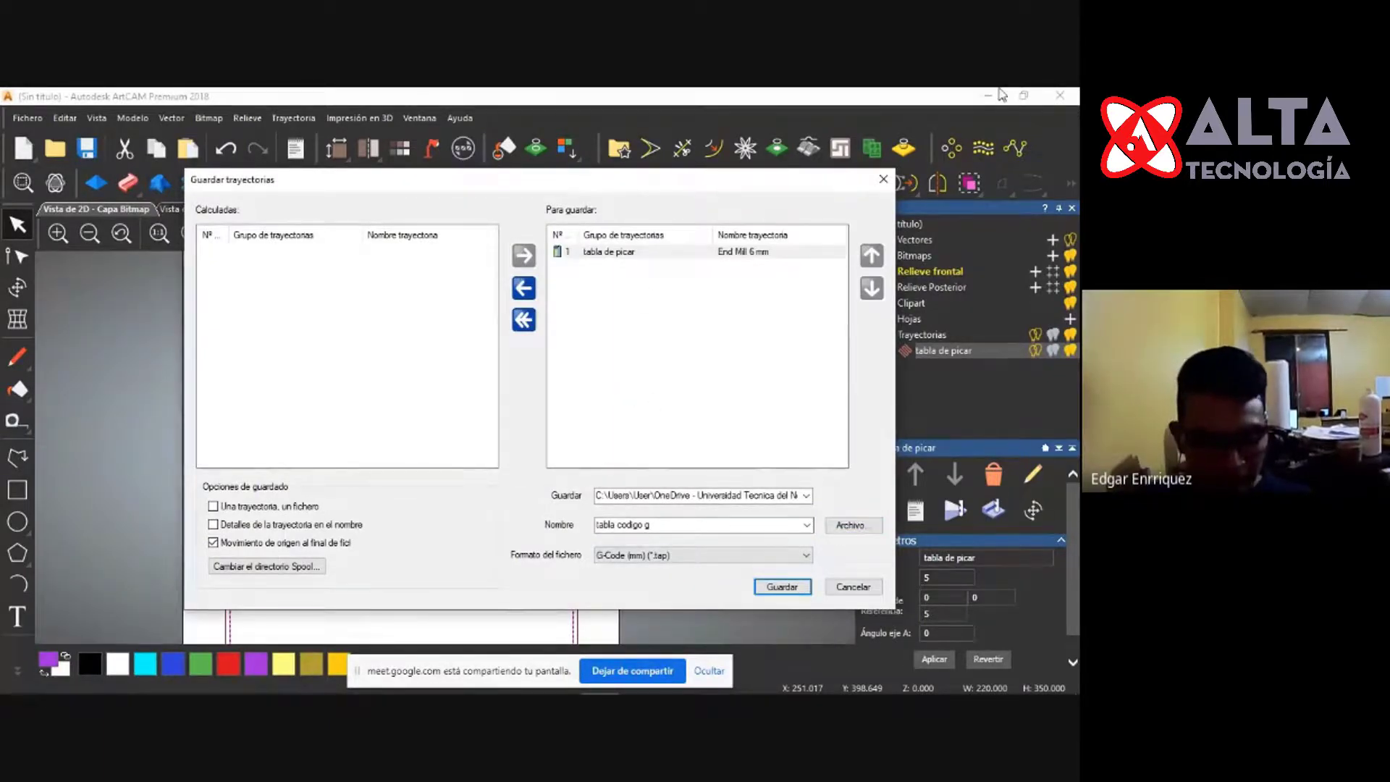
Switch to the Curso gratis Alta tecnologia folder in File Explorer and re-sort its files to look for the saved toolpath file.
{"action": "key", "text": "alt+Tab"}
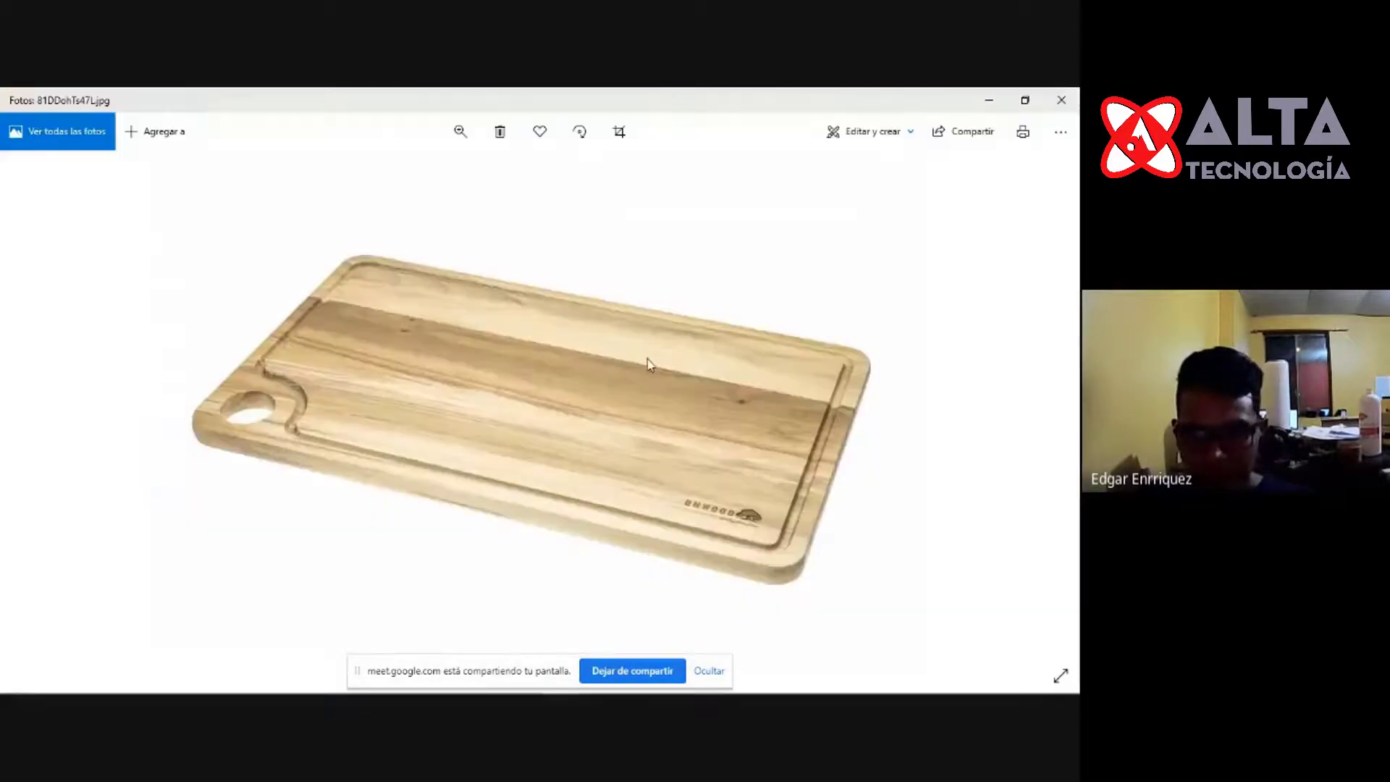
{"action": "left_click", "coordinate": [986, 96]}
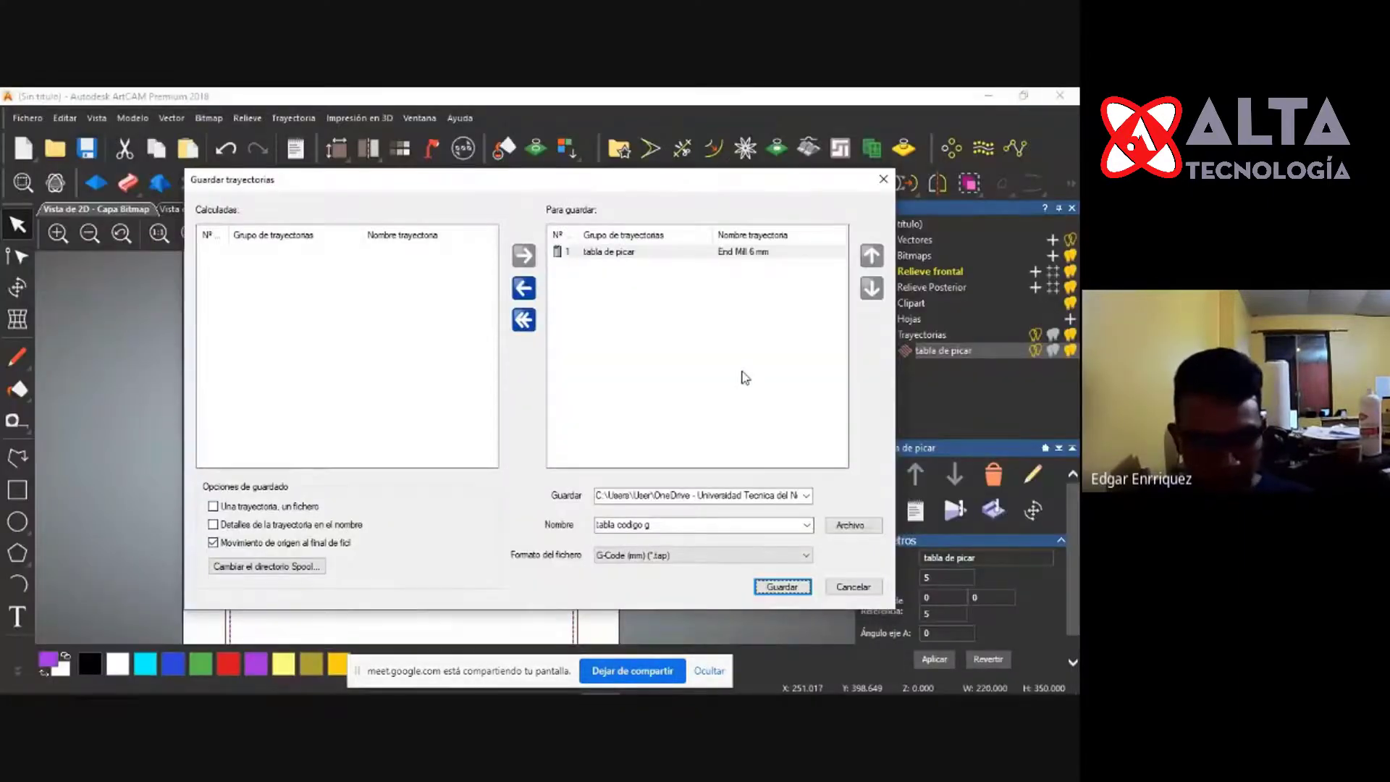
{"action": "key", "text": "alt+Tab"}
{"action": "key", "text": "alt+Tab"}
{"action": "key", "text": "alt+Tab"}
{"action": "key", "text": "alt+Tab"}
{"action": "key", "text": "alt+Tab"}
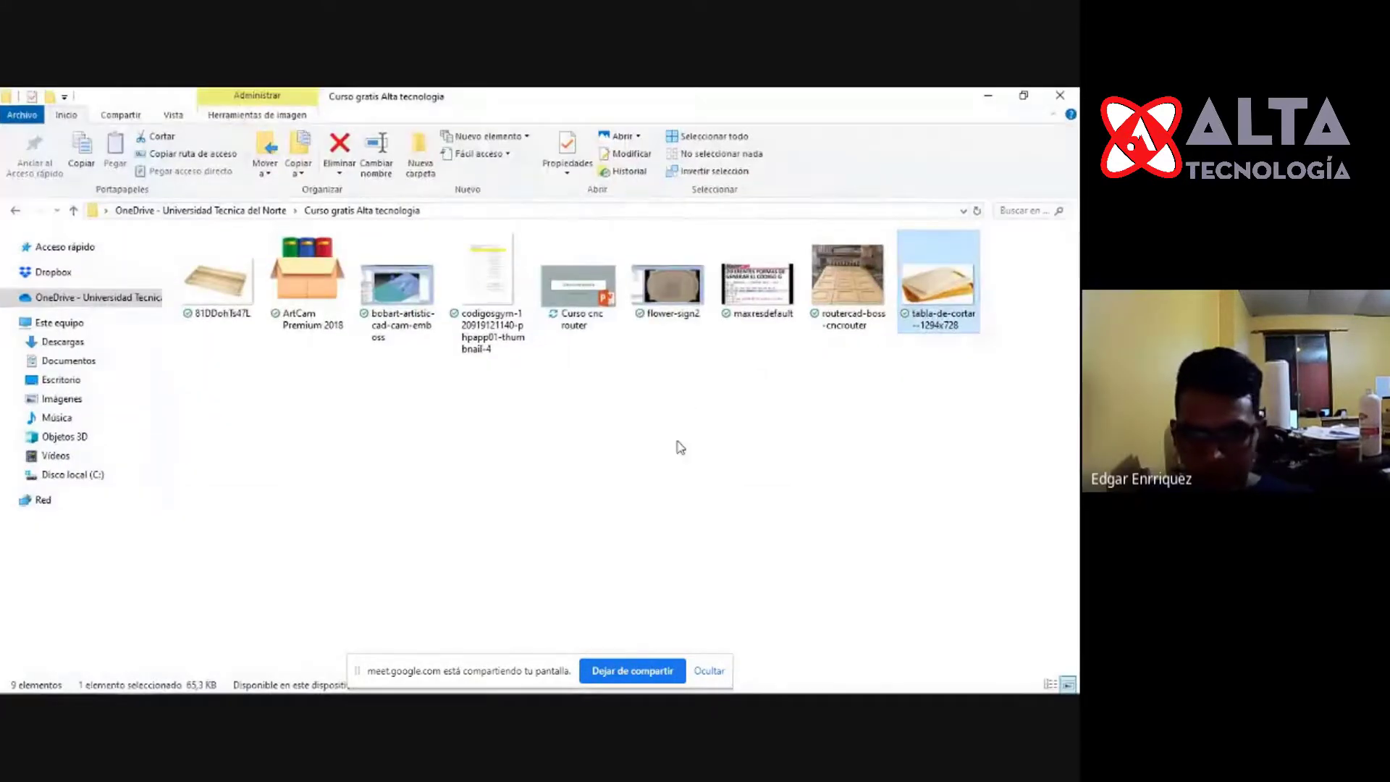
{"action": "left_click", "coordinate": [676, 444]}
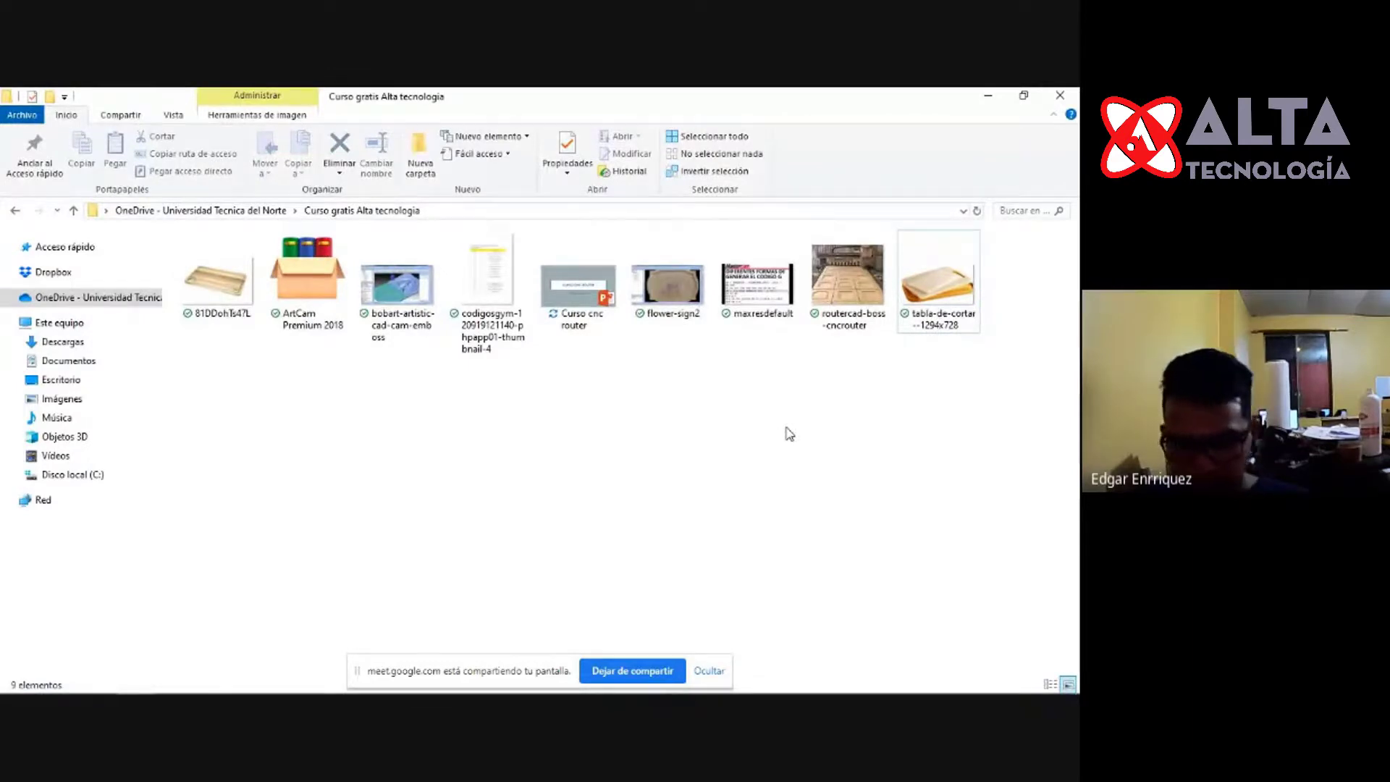
{"action": "right_click", "coordinate": [279, 416]}
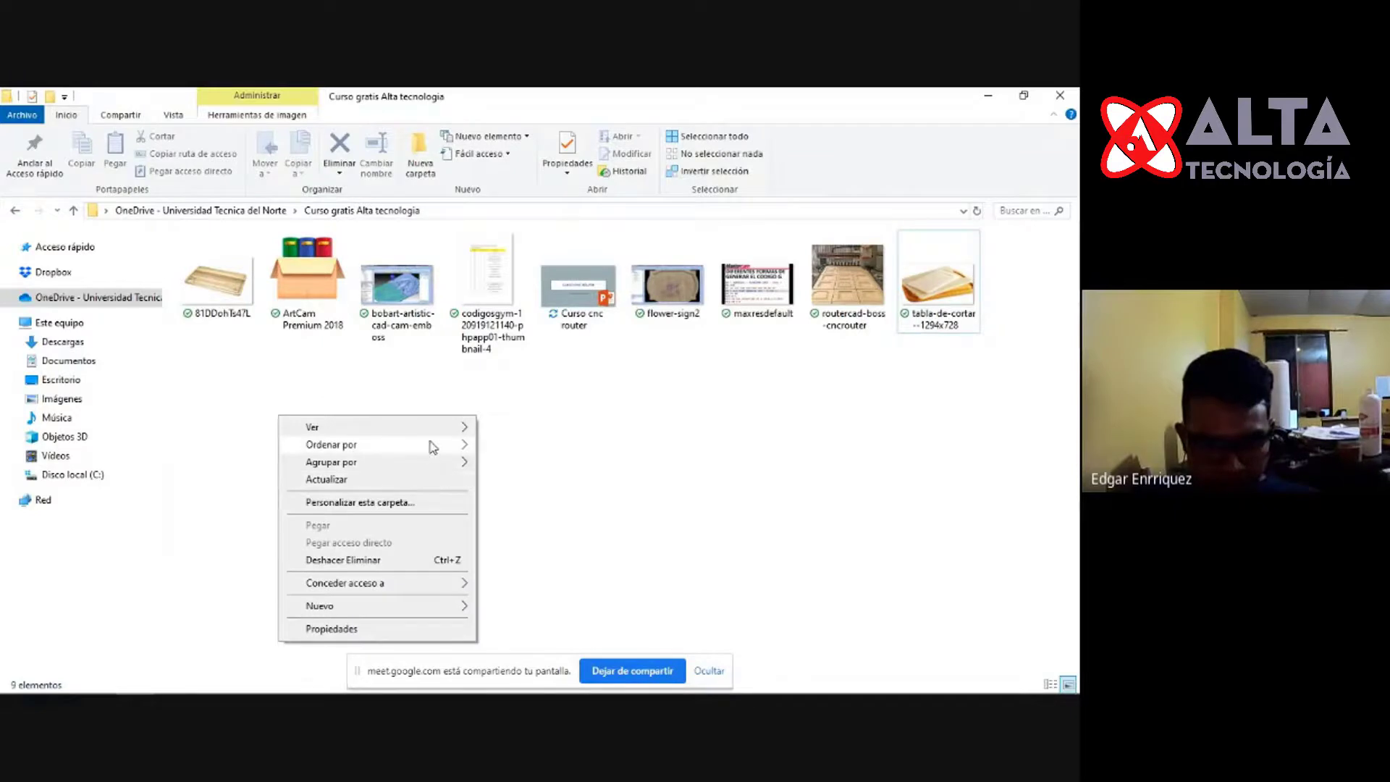
{"action": "mouse_move", "coordinate": [434, 444]}
{"action": "left_click", "coordinate": [527, 481]}
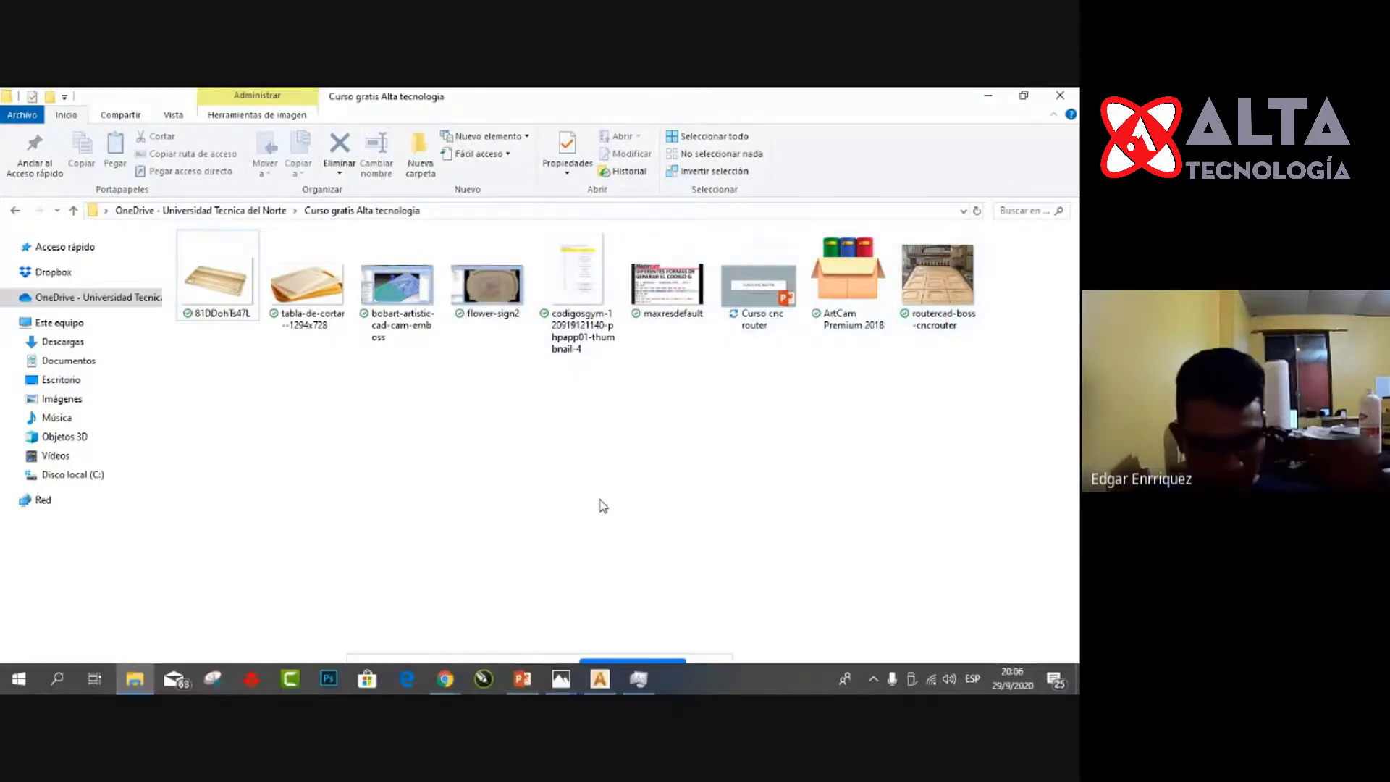
Switch back to ArtCAM and check the toolpath's save location among the recent paths, keeping the OneDrive folder.
{"action": "key", "text": "alt+Tab"}
{"action": "key", "text": "alt+Tab"}
{"action": "key", "text": "alt+Tab"}
{"action": "key", "text": "alt+Tab"}
{"action": "key", "text": "alt+Tab"}
{"action": "key", "text": "alt+Tab"}
{"action": "key", "text": "alt+Tab"}
{"action": "key", "text": "alt+Tab"}
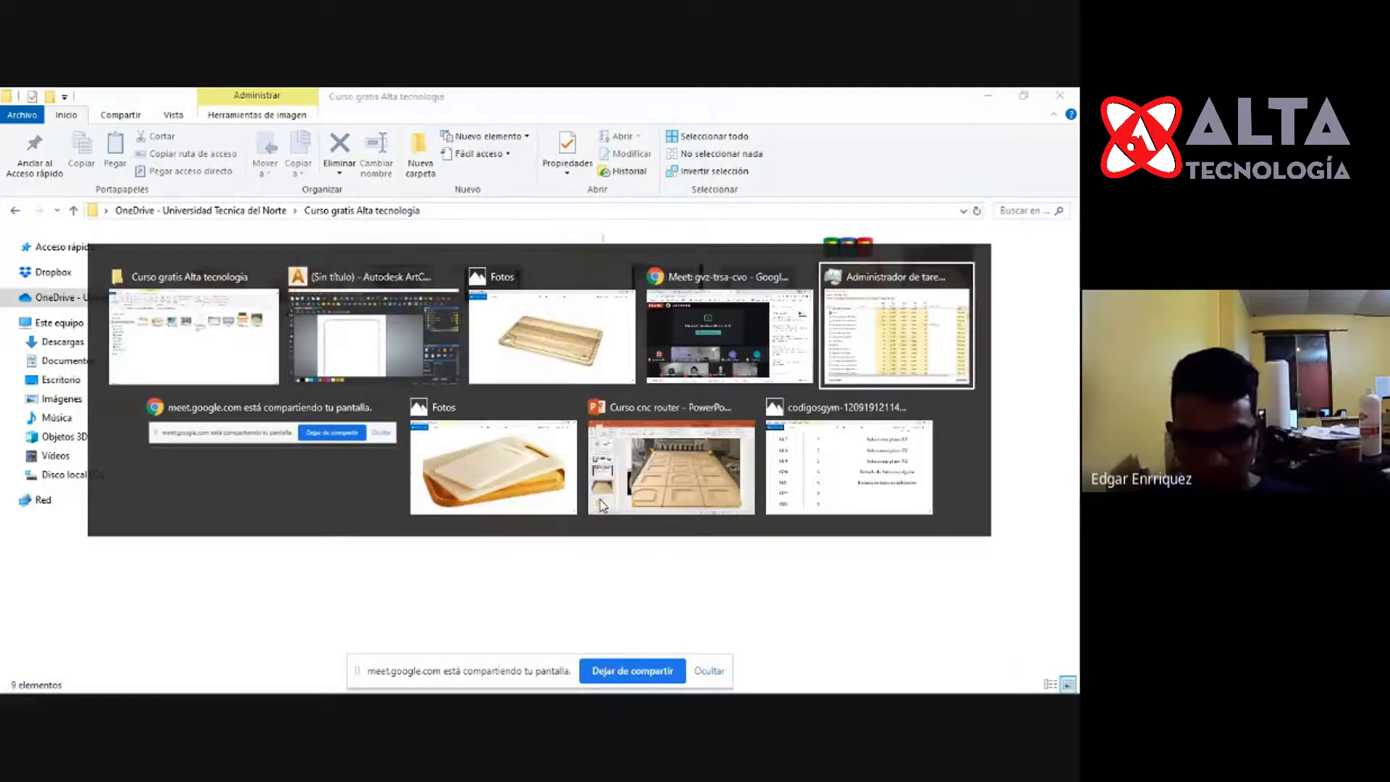
{"action": "key", "text": "alt+Tab"}
{"action": "key", "text": "alt+Tab"}
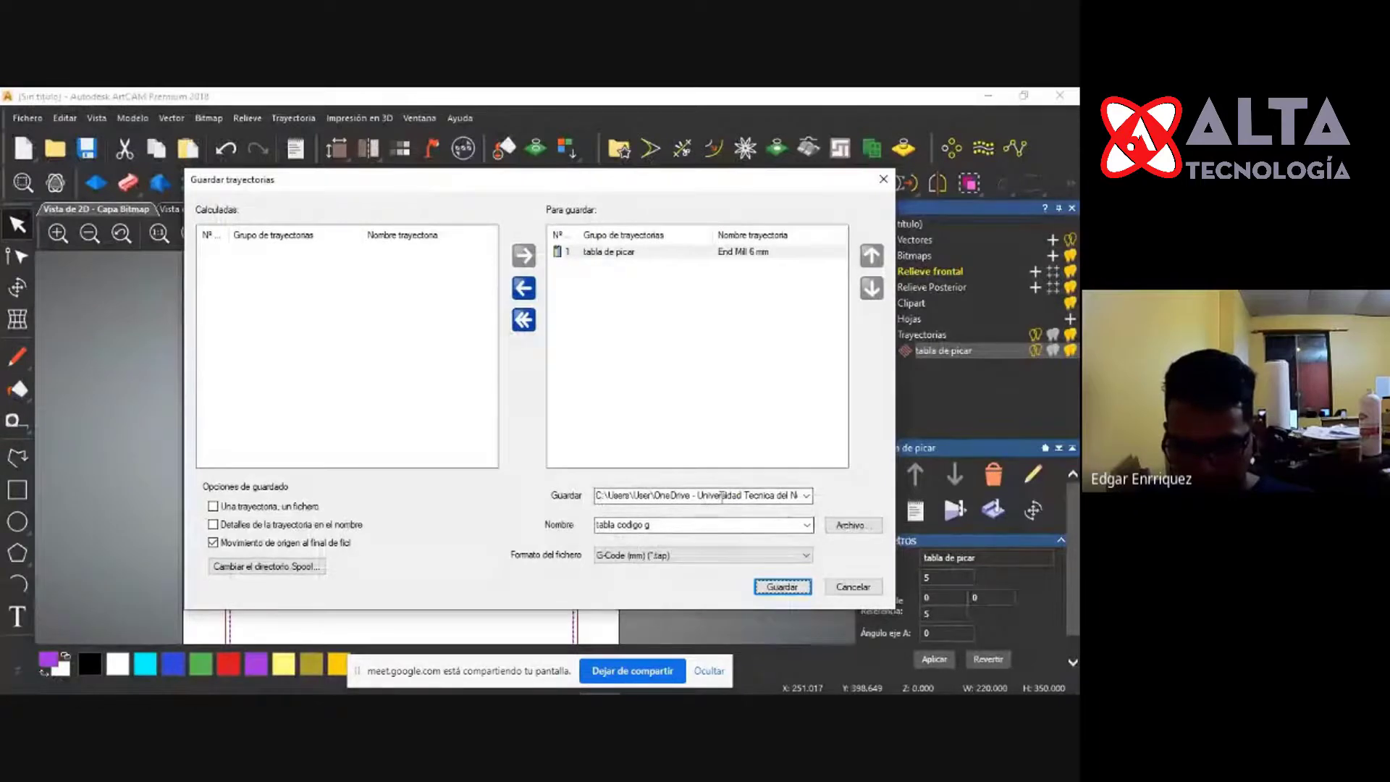
{"action": "left_click", "coordinate": [805, 496]}
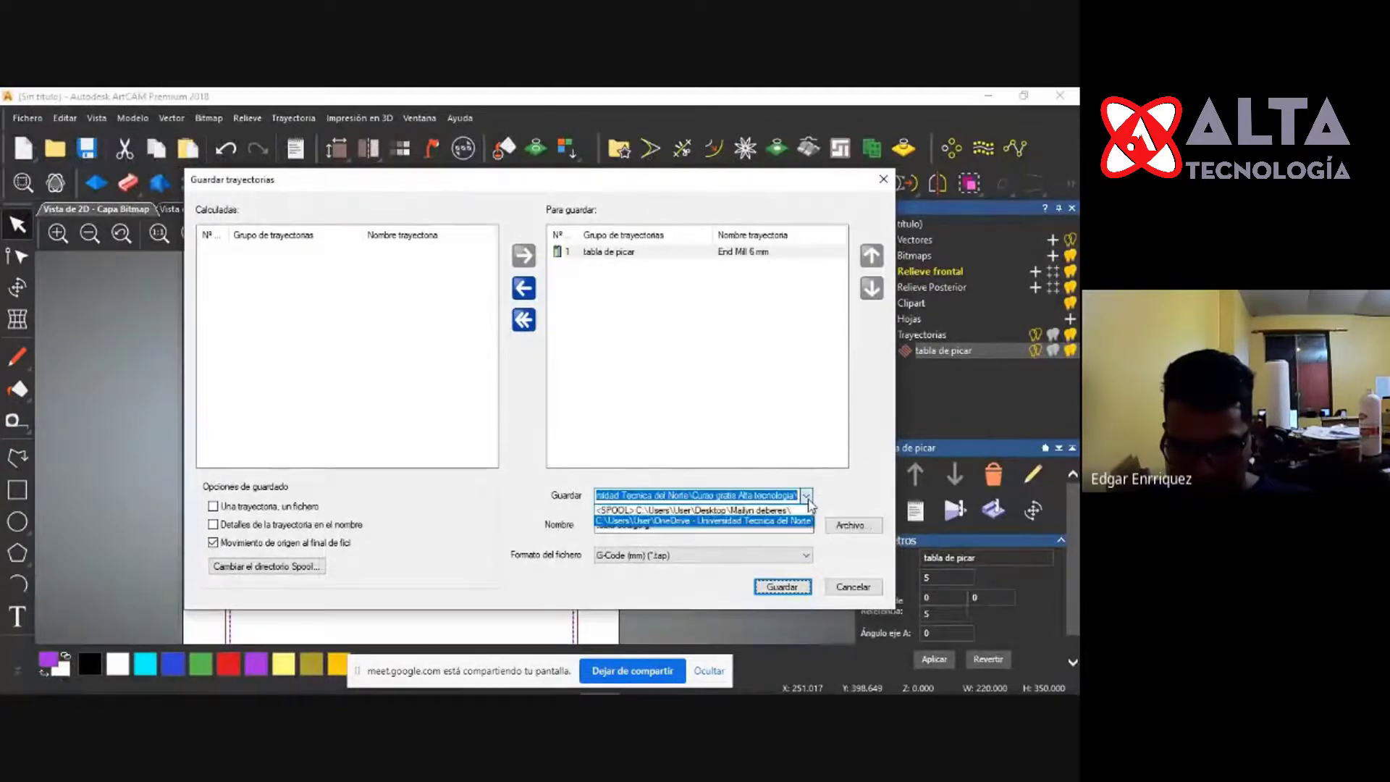
{"action": "left_click", "coordinate": [772, 522]}
Change the toolpath's save location to the Desktop and save it there as tabla codigo g.
{"action": "left_click", "coordinate": [853, 525]}
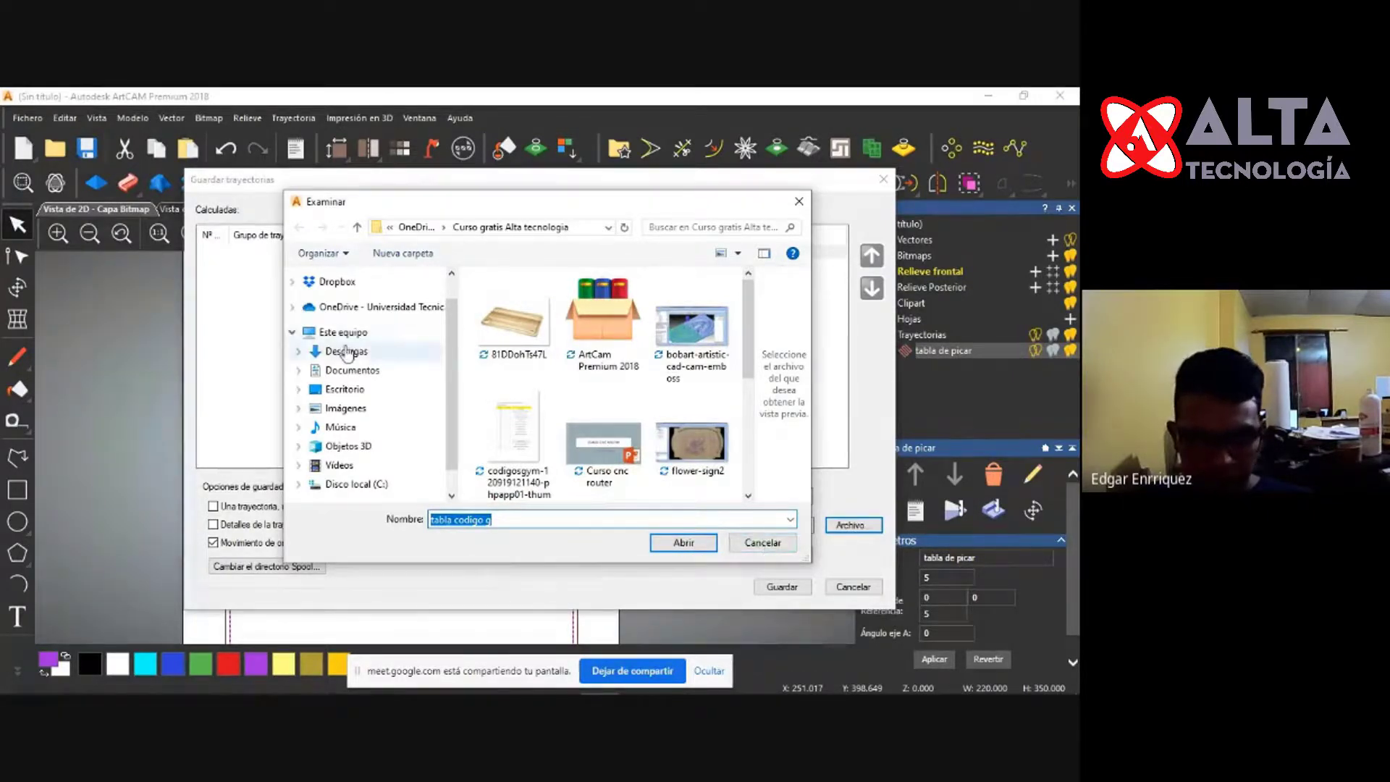
{"action": "scroll", "coordinate": [347, 352], "scroll_direction": "up", "scroll_amount": 1}
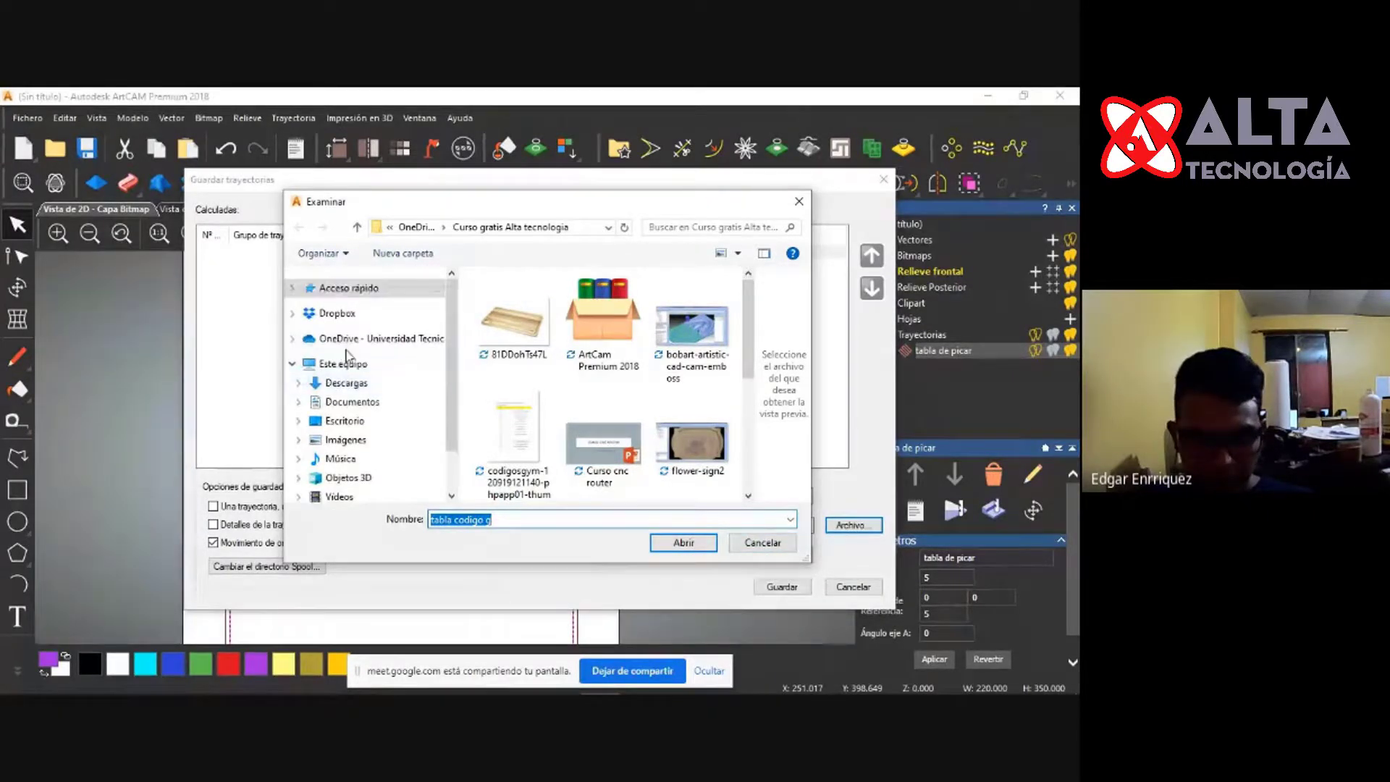
{"action": "left_click", "coordinate": [346, 421]}
{"action": "left_click", "coordinate": [683, 548]}
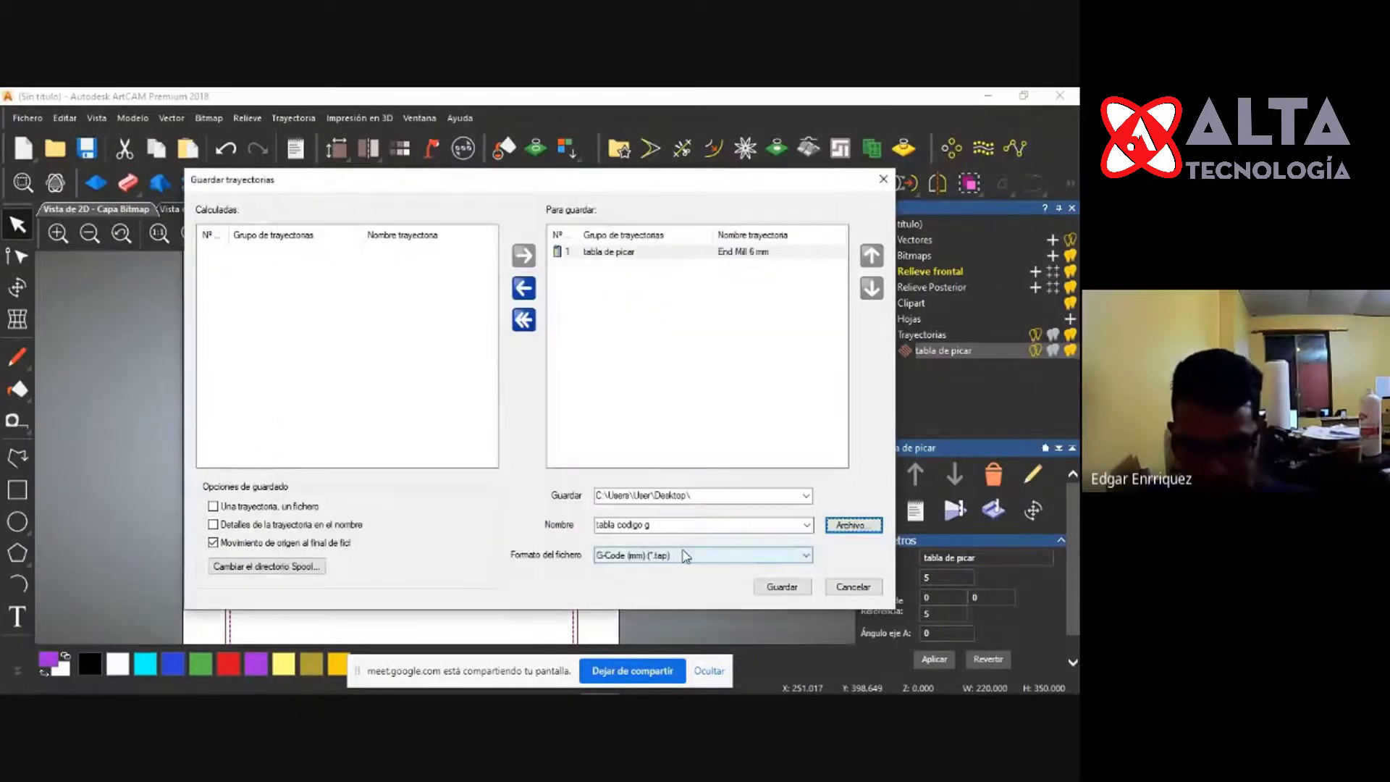
{"action": "left_click", "coordinate": [778, 591]}
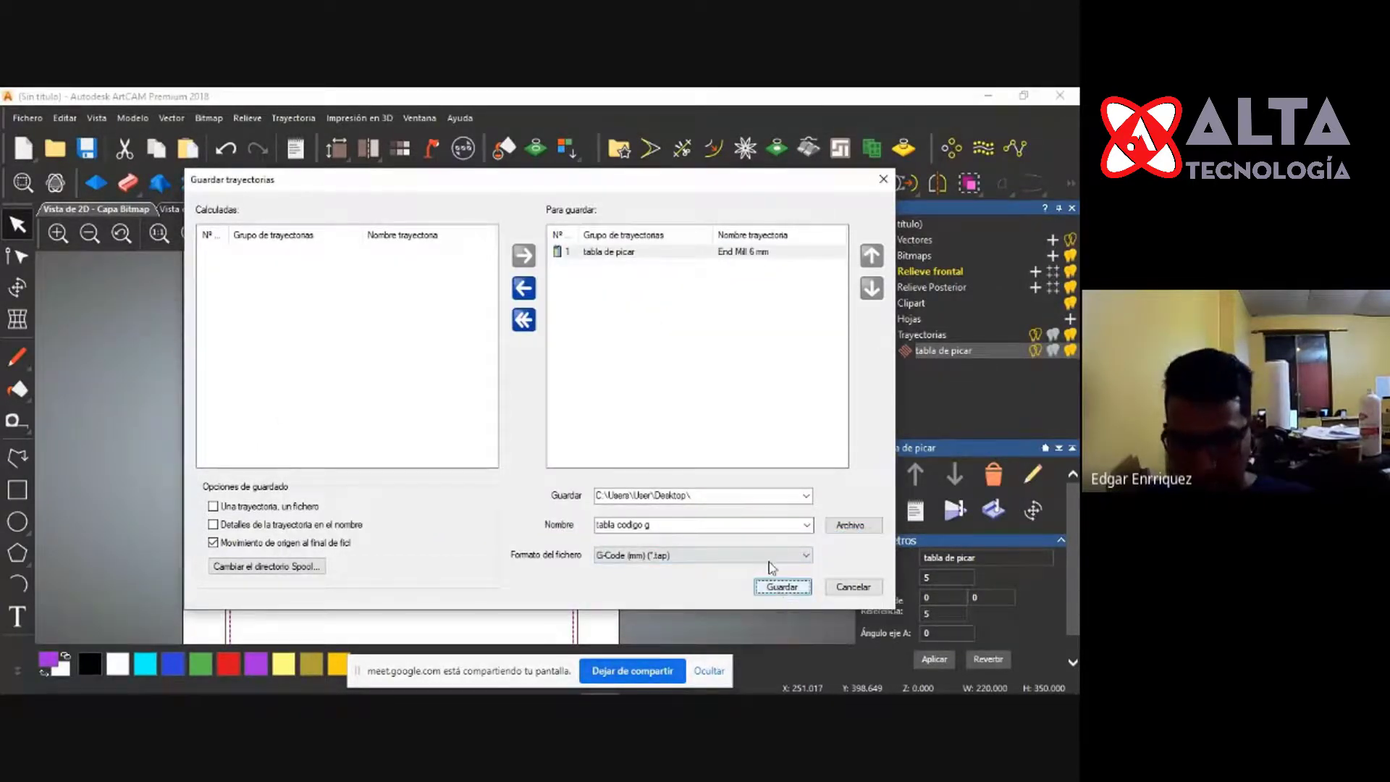
Open the tabla codigo g file from the desktop in Notepad and reposition its window so the code is readable.
{"action": "left_click", "coordinate": [1077, 687]}
{"action": "left_click", "coordinate": [355, 522]}
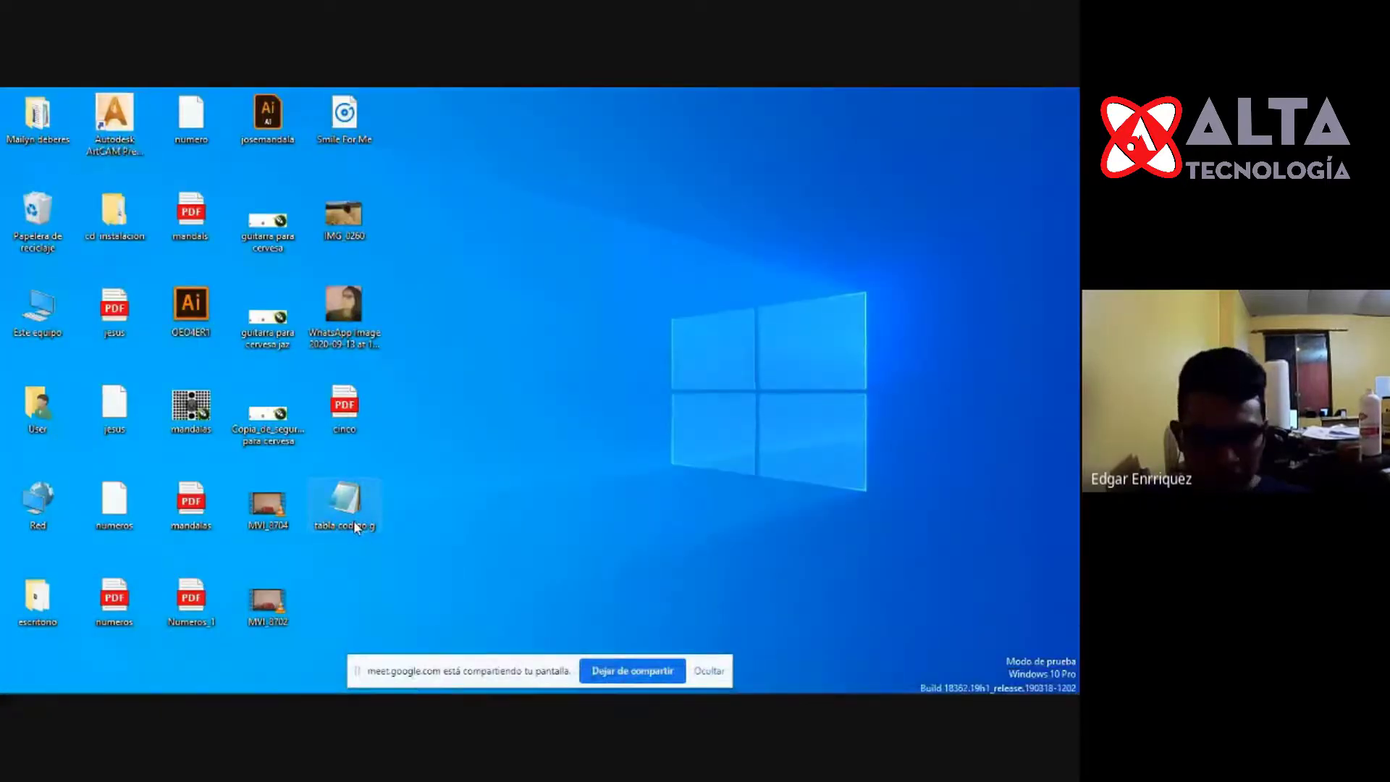
{"action": "double_click", "coordinate": [355, 522]}
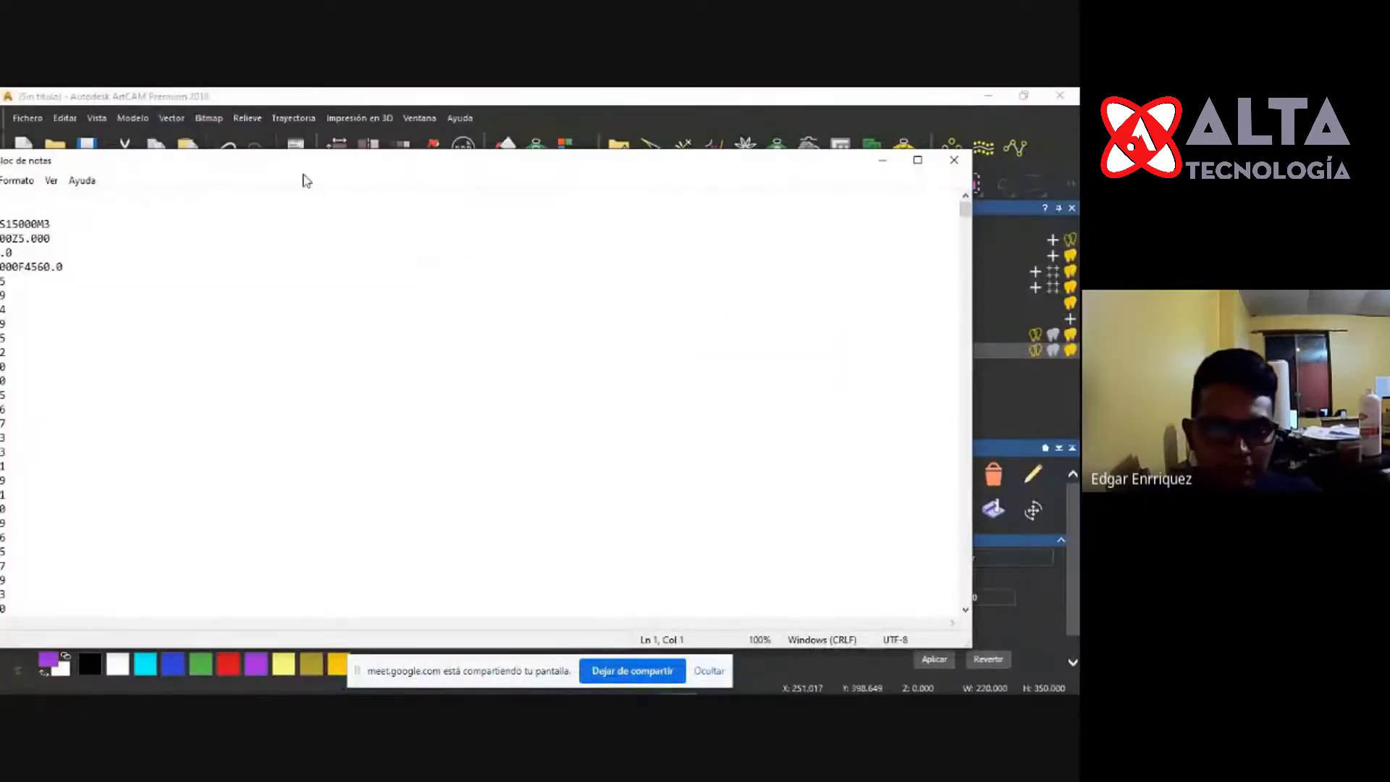
{"action": "left_click_drag", "start_coordinate": [410, 163], "coordinate": [919, 137]}
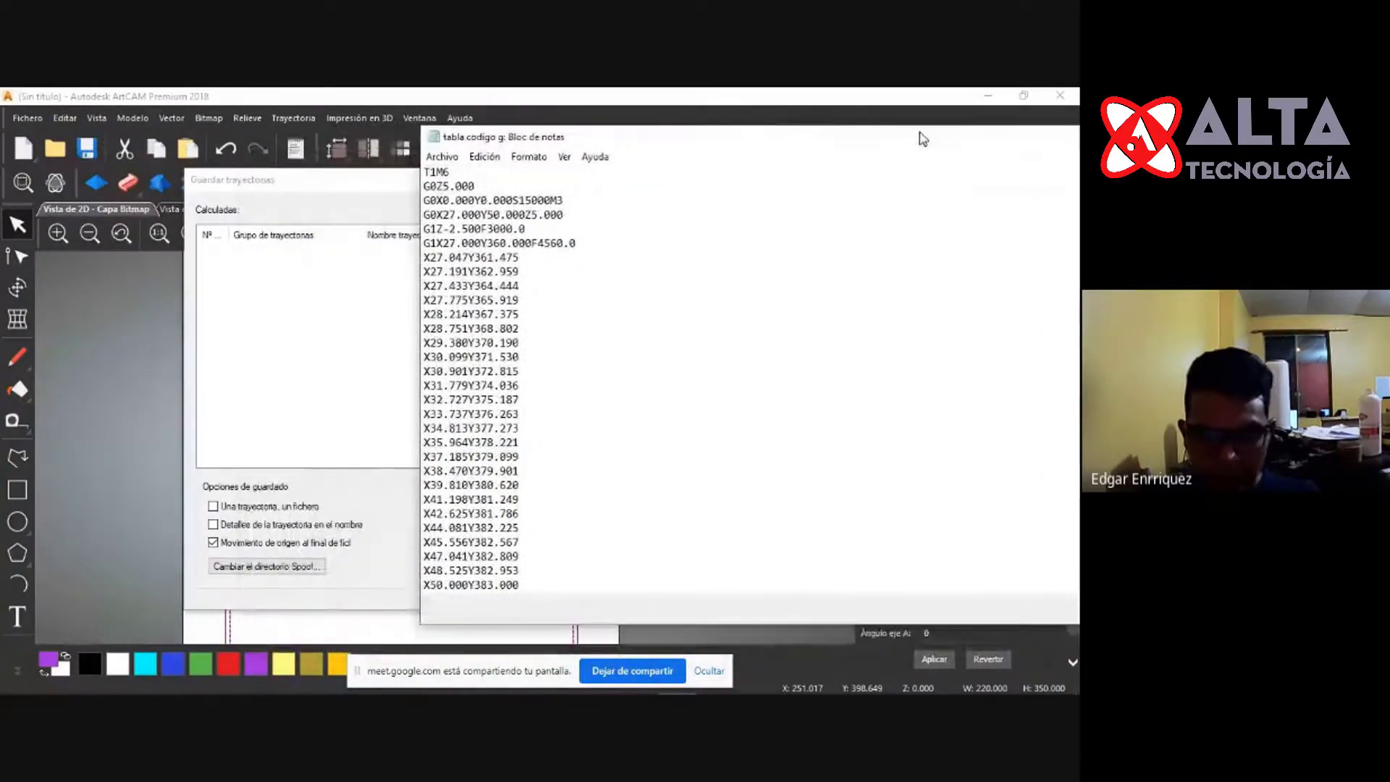
{"action": "left_click_drag", "start_coordinate": [645, 136], "coordinate": [716, 138]}
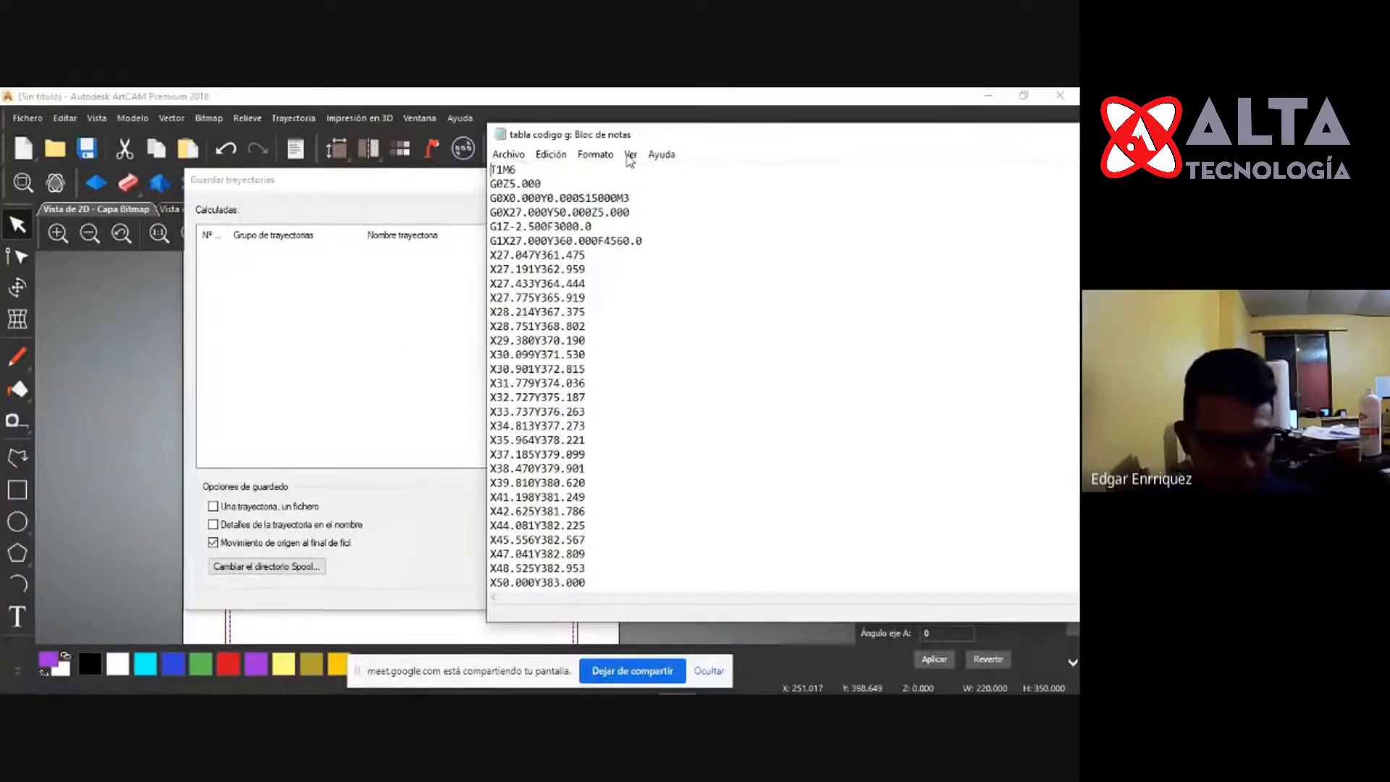
{"action": "left_click_drag", "start_coordinate": [490, 138], "coordinate": [618, 171]}
Examine the opening G-code lines, including the safe height, the origin move with spindle speed and the first cutting coordinates.
{"action": "left_click_drag", "start_coordinate": [488, 208], "coordinate": [515, 220]}
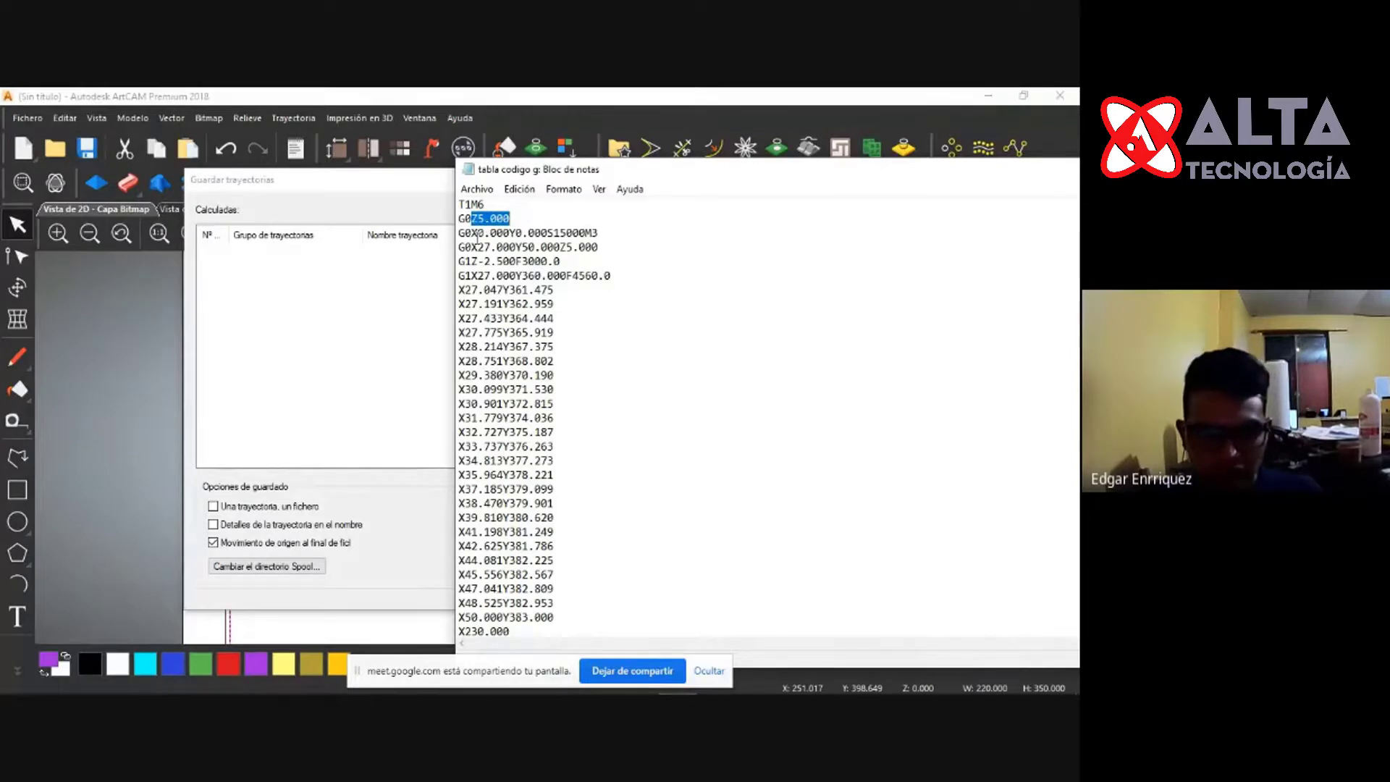
{"action": "left_click_drag", "start_coordinate": [472, 232], "coordinate": [585, 233]}
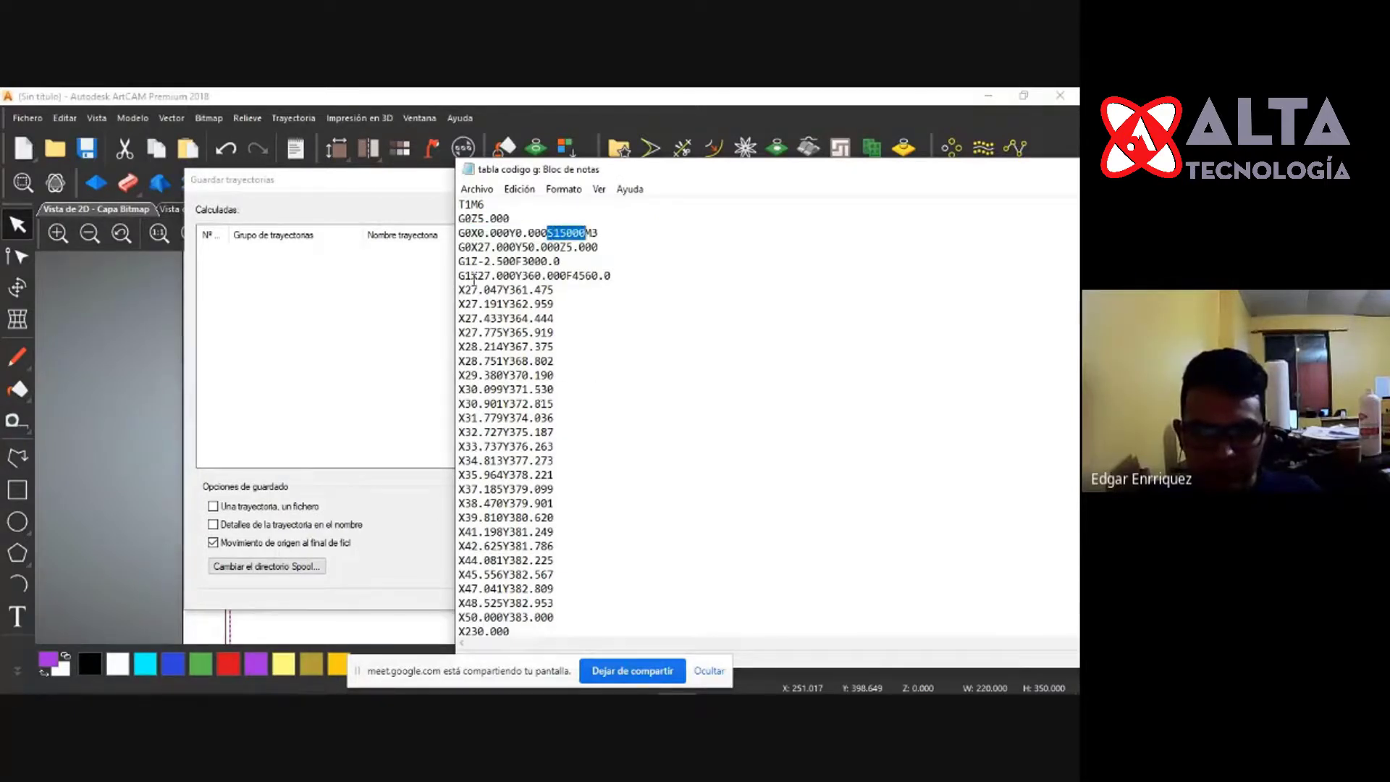
{"action": "left_click_drag", "start_coordinate": [550, 389], "coordinate": [456, 426]}
Read through the successive cutting passes to the end of the G-code and highlight the closing commands from G0Z5.000 to M30.
{"action": "scroll", "coordinate": [546, 491], "scroll_direction": "down", "scroll_amount": 4}
{"action": "scroll", "coordinate": [546, 490], "scroll_direction": "down", "scroll_amount": 10}
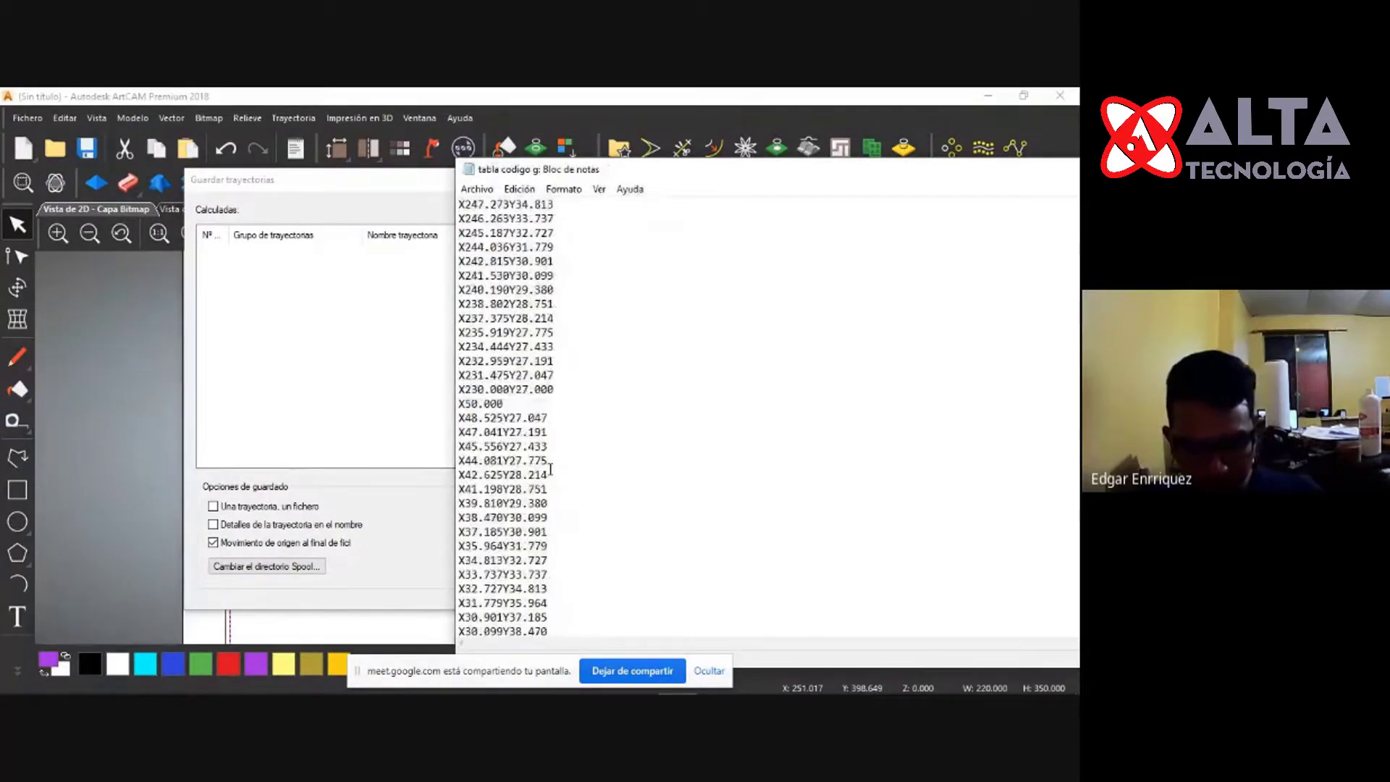
{"action": "scroll", "coordinate": [519, 492], "scroll_direction": "down", "scroll_amount": 15}
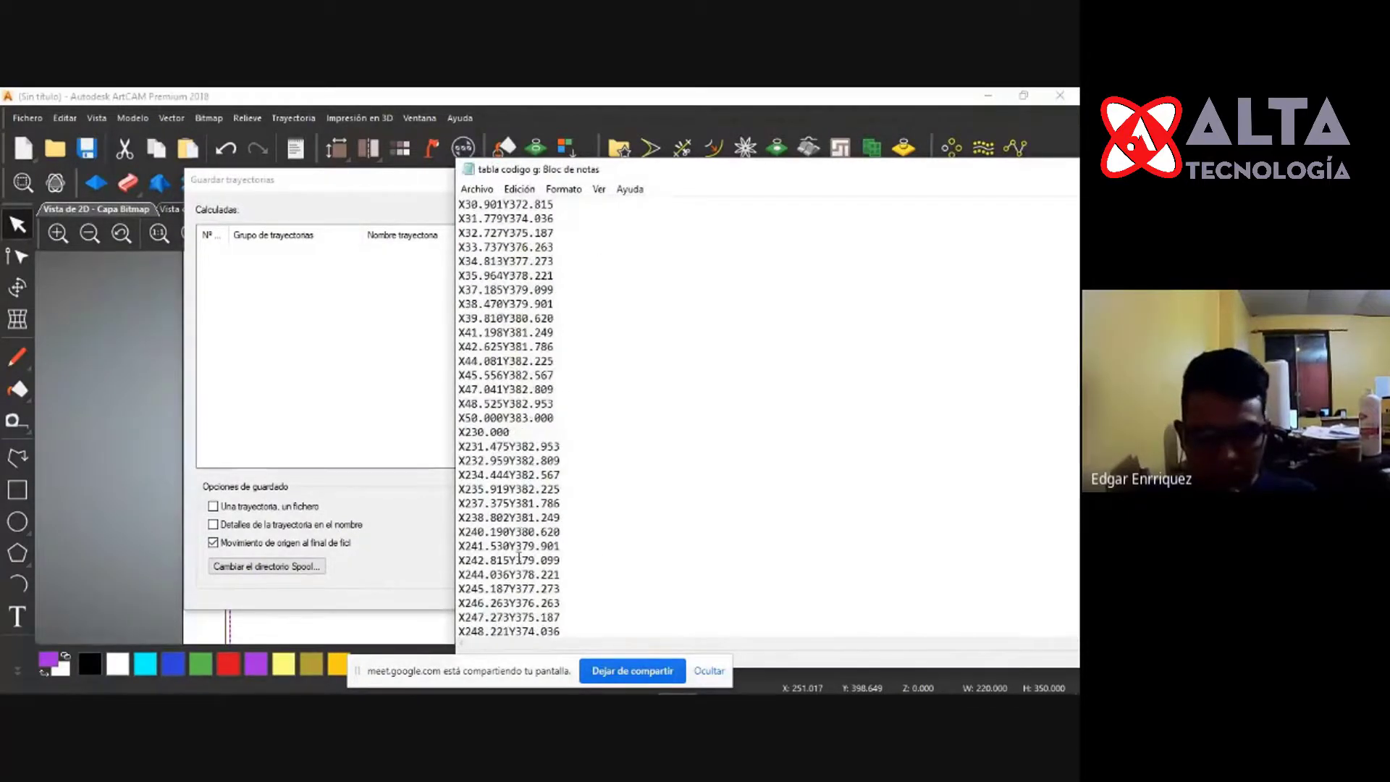
{"action": "scroll", "coordinate": [519, 554], "scroll_direction": "down", "scroll_amount": 15}
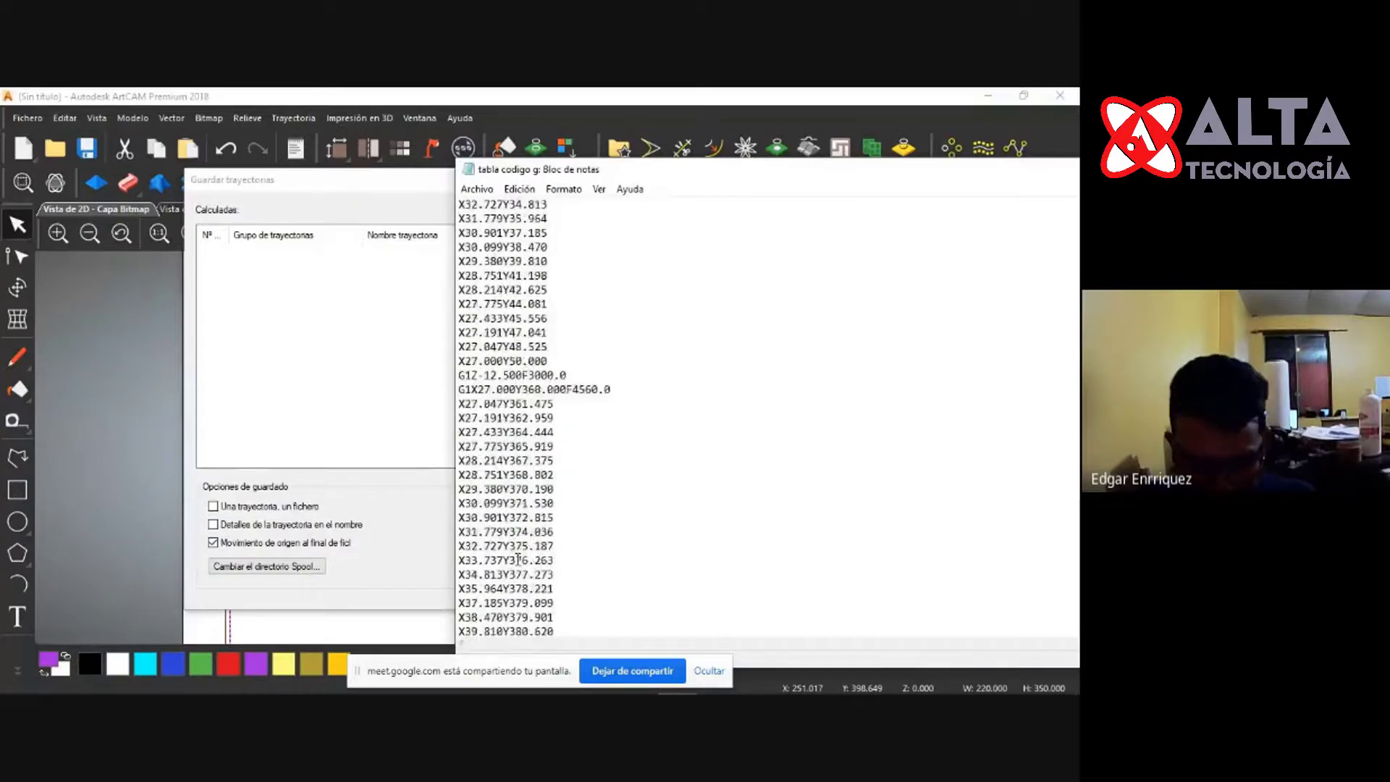
{"action": "scroll", "coordinate": [505, 526], "scroll_direction": "down", "scroll_amount": 15}
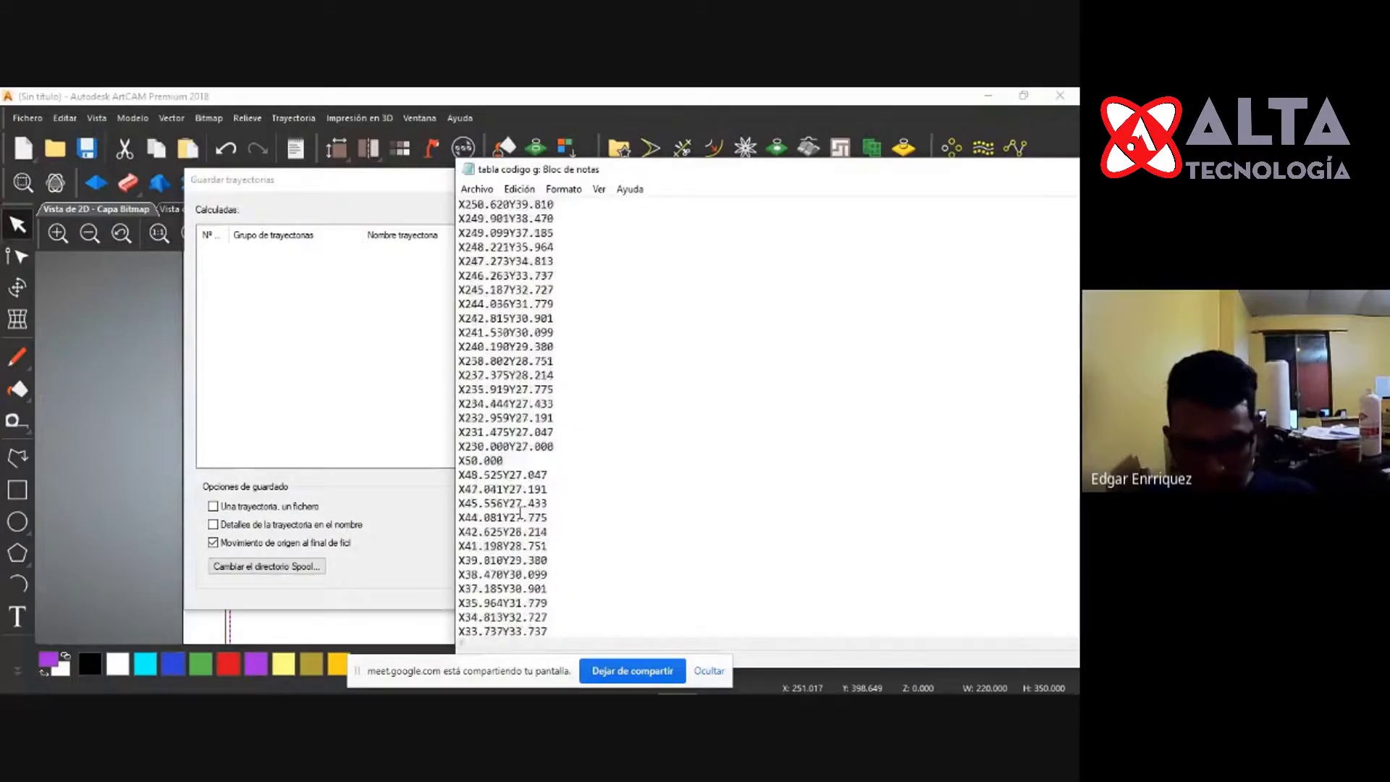
{"action": "scroll", "coordinate": [519, 498], "scroll_direction": "down", "scroll_amount": 15}
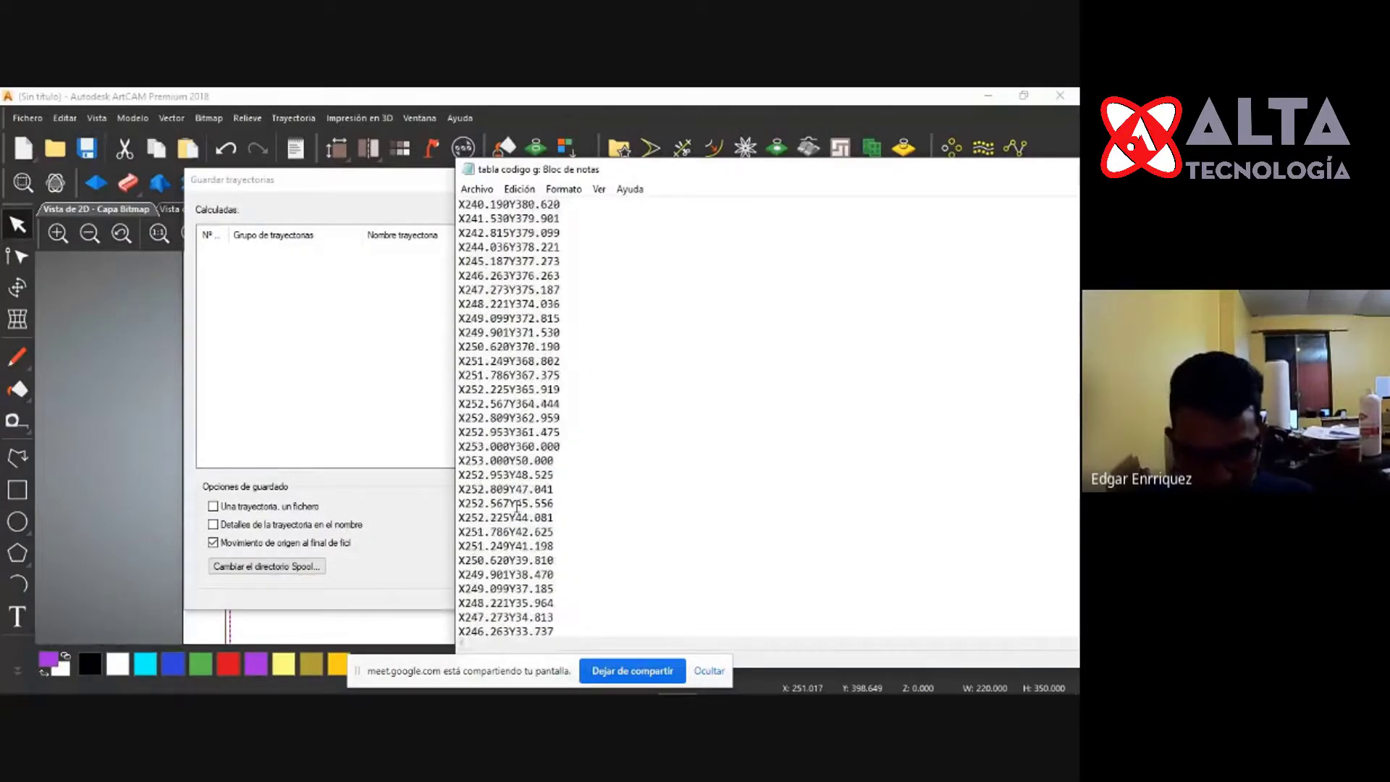
{"action": "left_click_drag", "start_coordinate": [487, 605], "coordinate": [457, 545]}
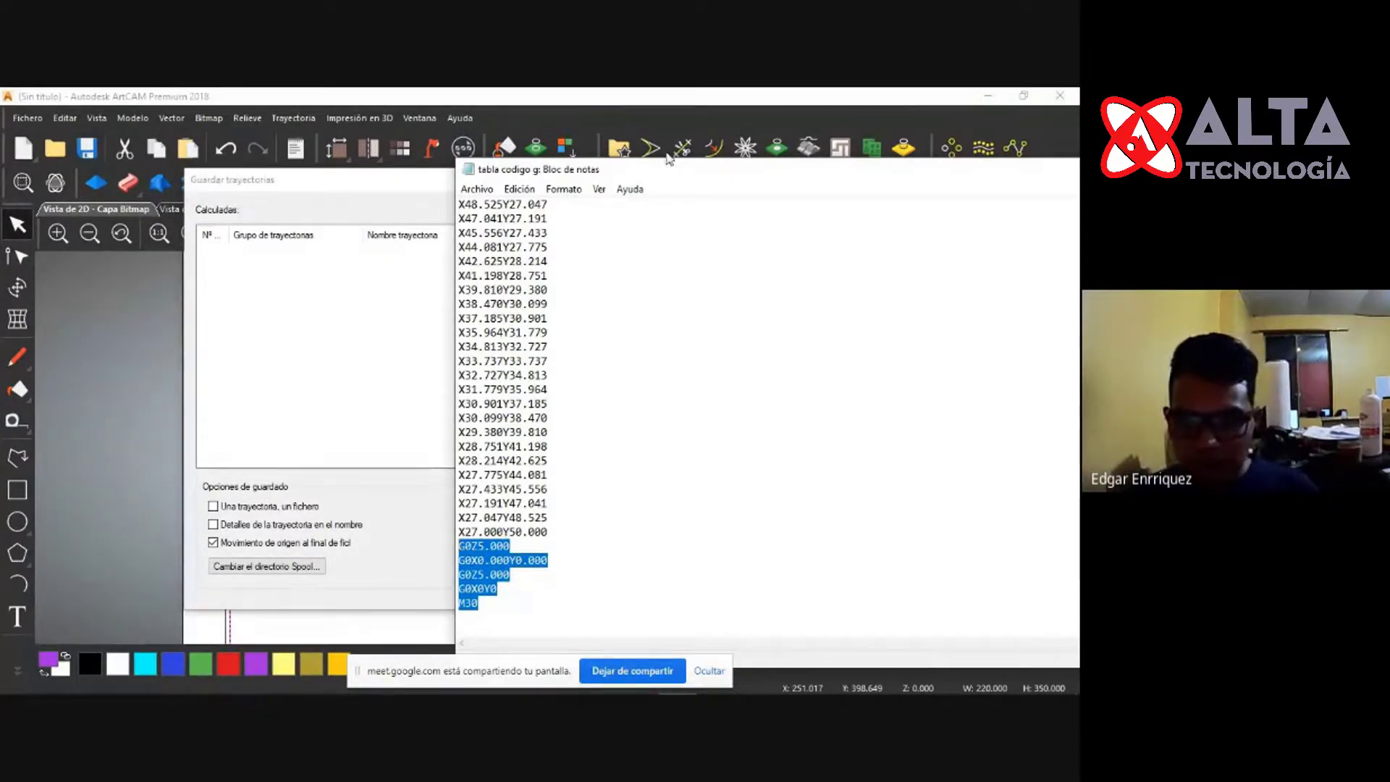
{"action": "left_click_drag", "start_coordinate": [667, 173], "coordinate": [386, 145]}
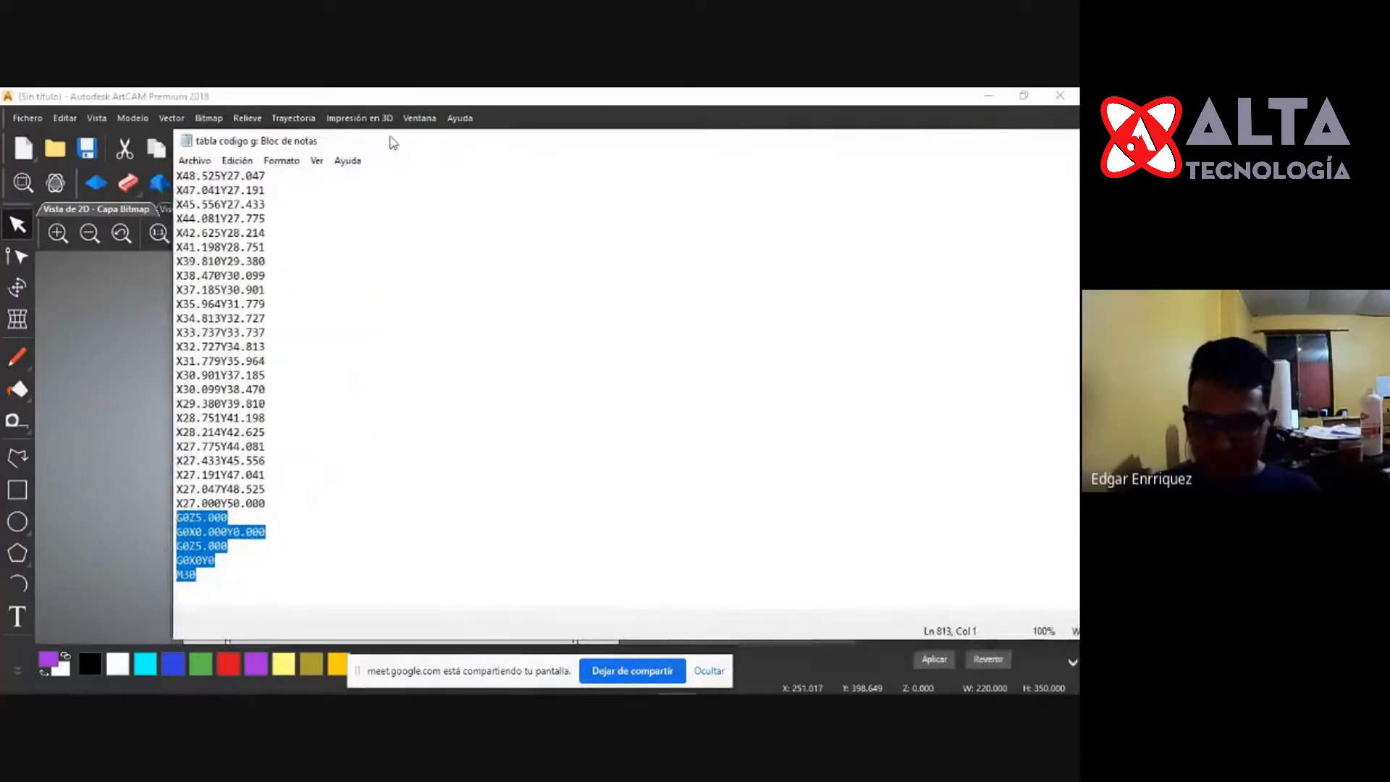
{"action": "left_click_drag", "start_coordinate": [478, 156], "coordinate": [427, 145]}
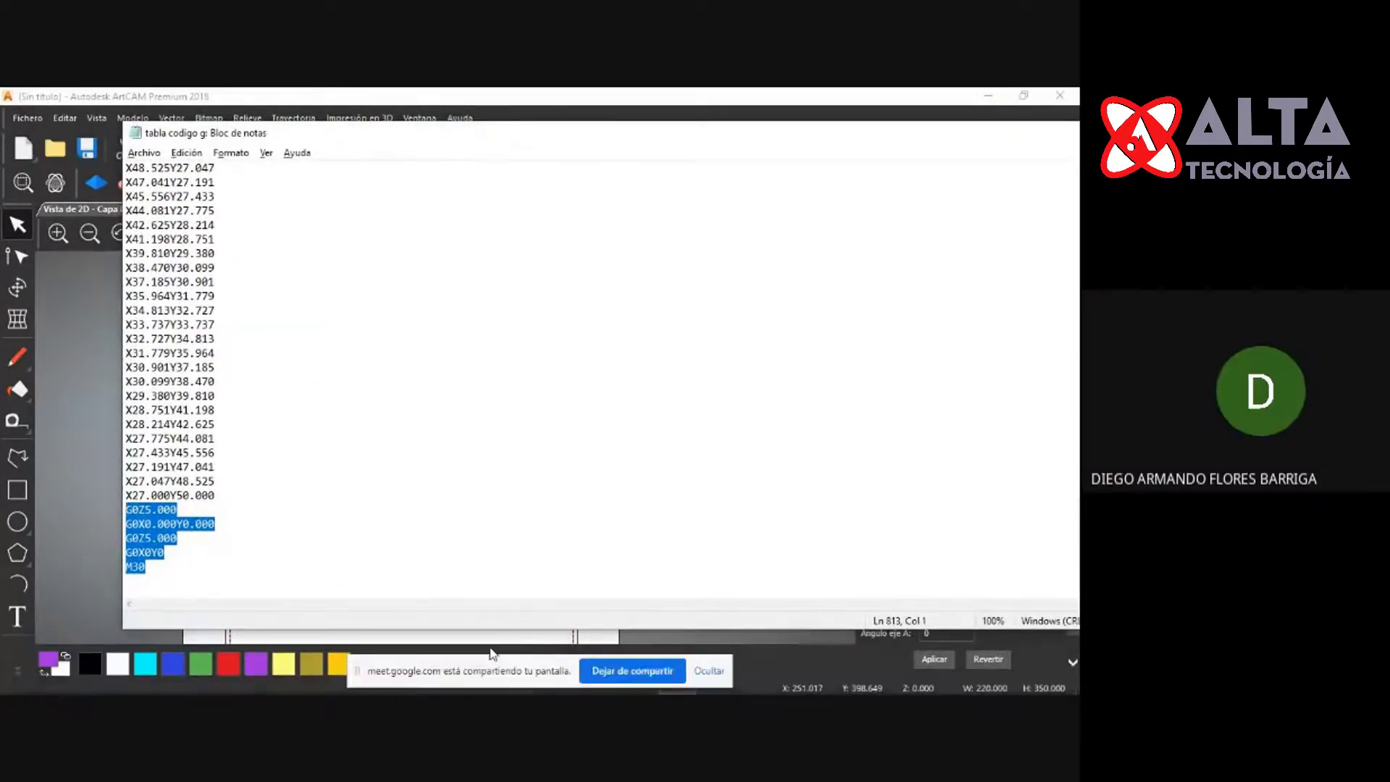
Switch to the Google Meet call in Chrome and read the participants' questions in the chat.
{"action": "key", "text": "alt+Tab"}
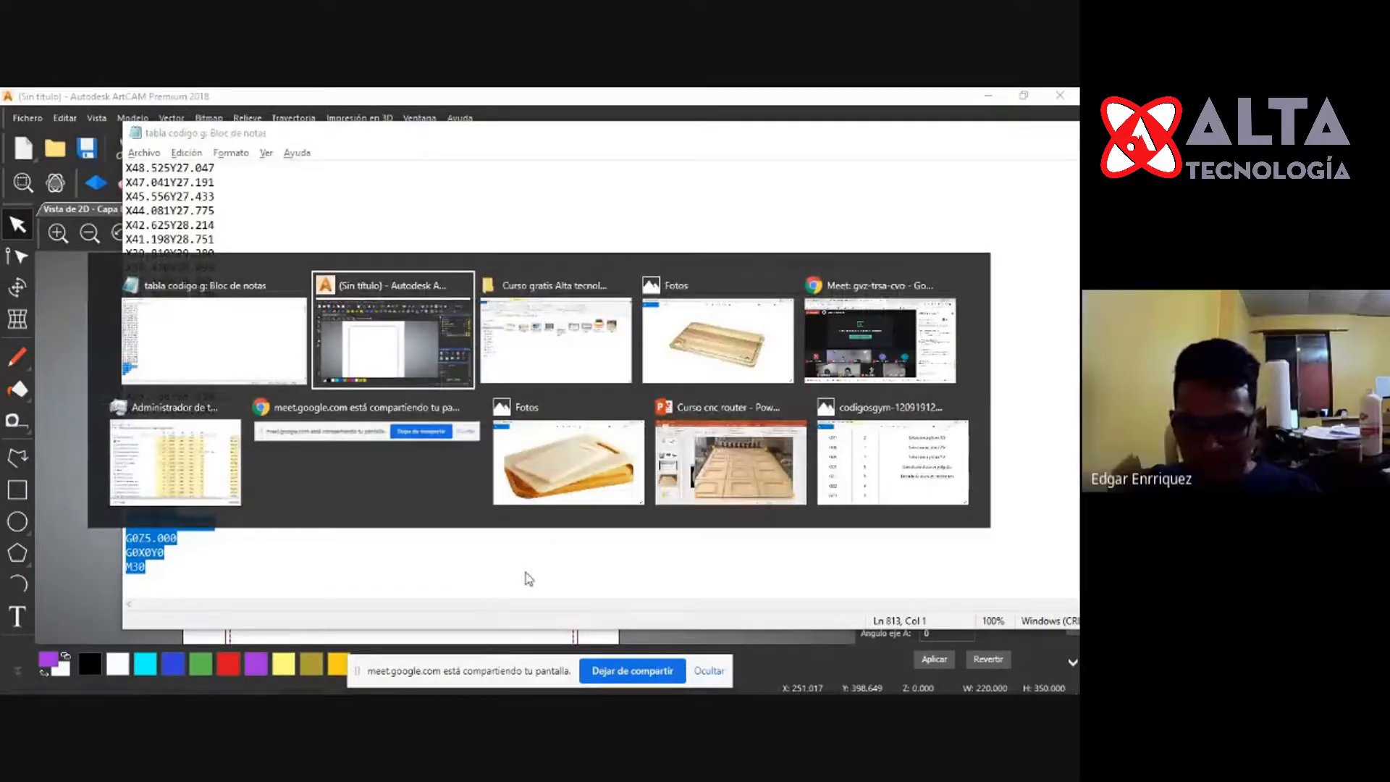
{"action": "key", "text": "alt+Tab"}
{"action": "key", "text": "alt+Tab"}
{"action": "key", "text": "alt+Tab"}
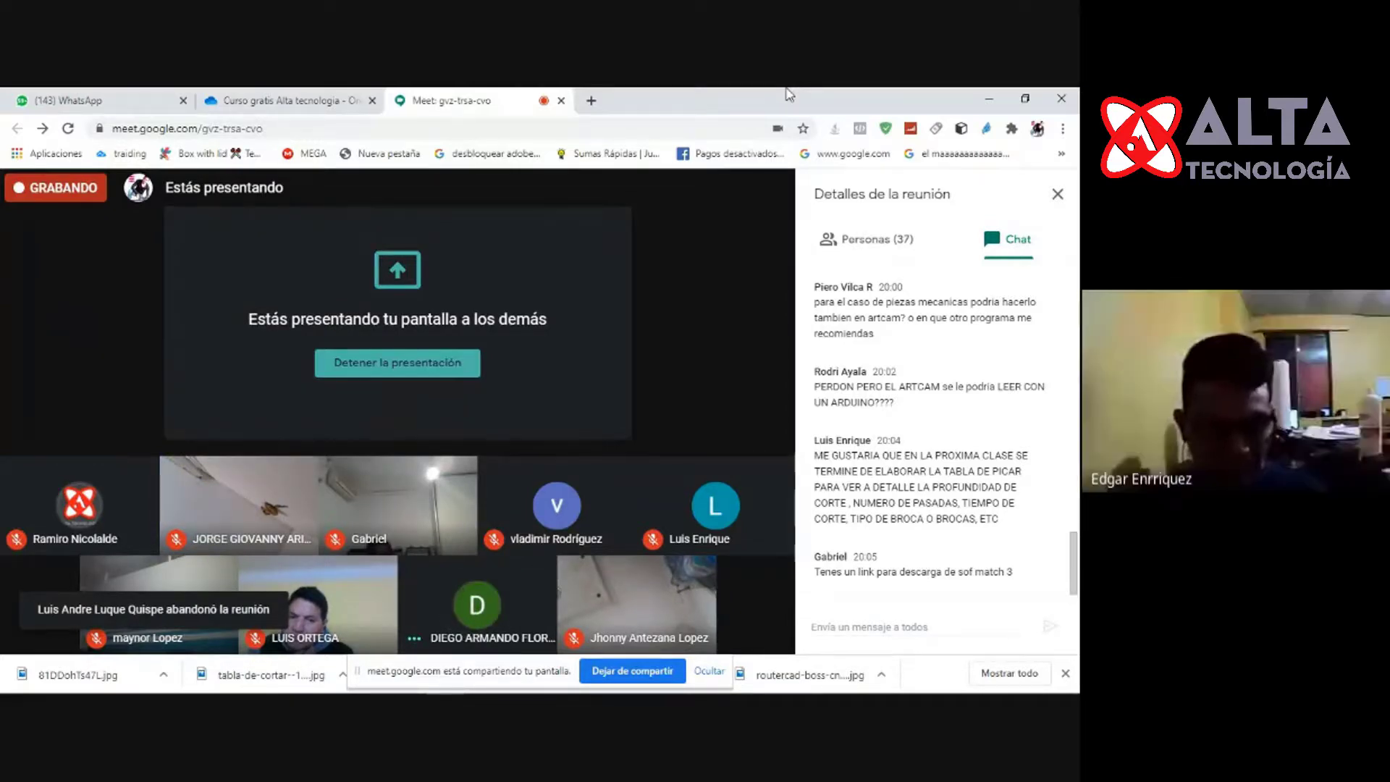
Switch back to ArtCAM and close the toolpath saving dialog.
{"action": "key", "text": "alt+Tab"}
{"action": "key", "text": "alt+Tab"}
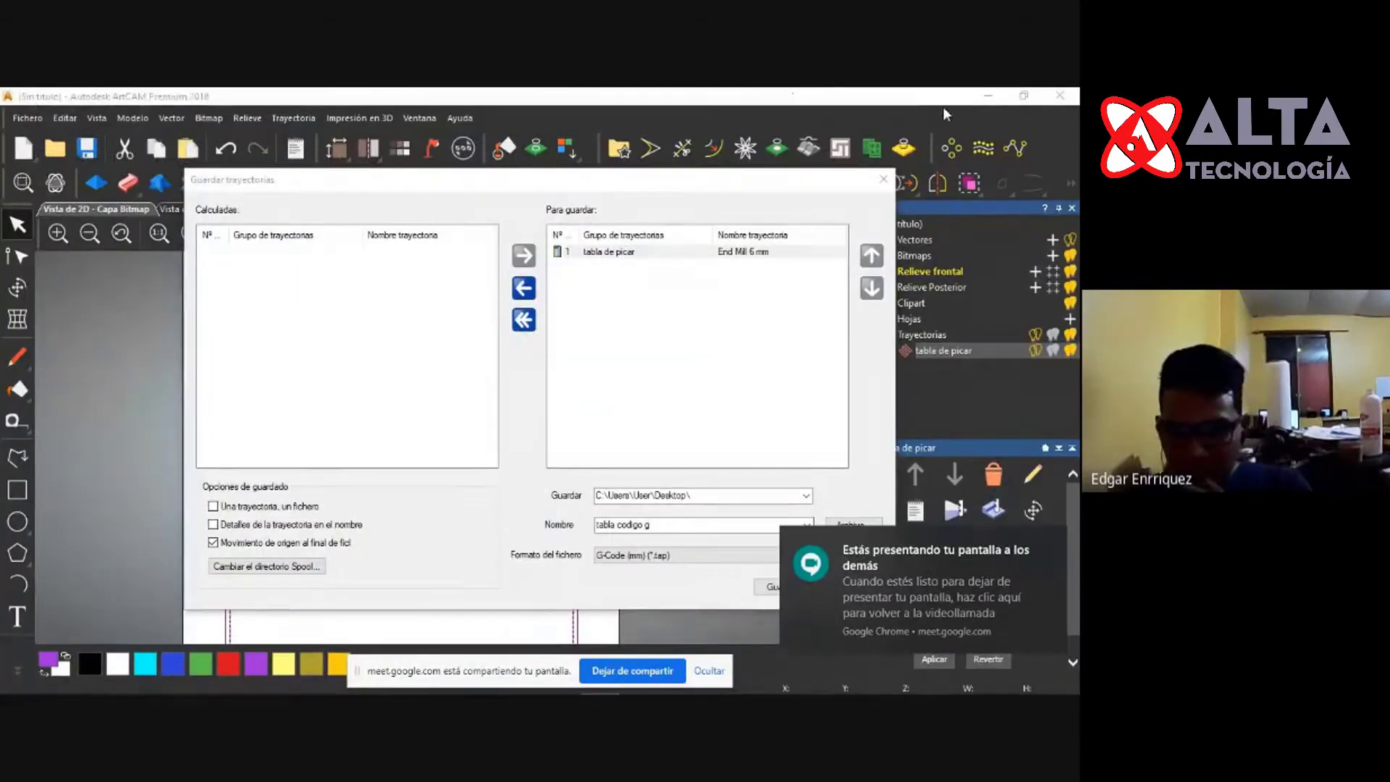
{"action": "left_click", "coordinate": [883, 178]}
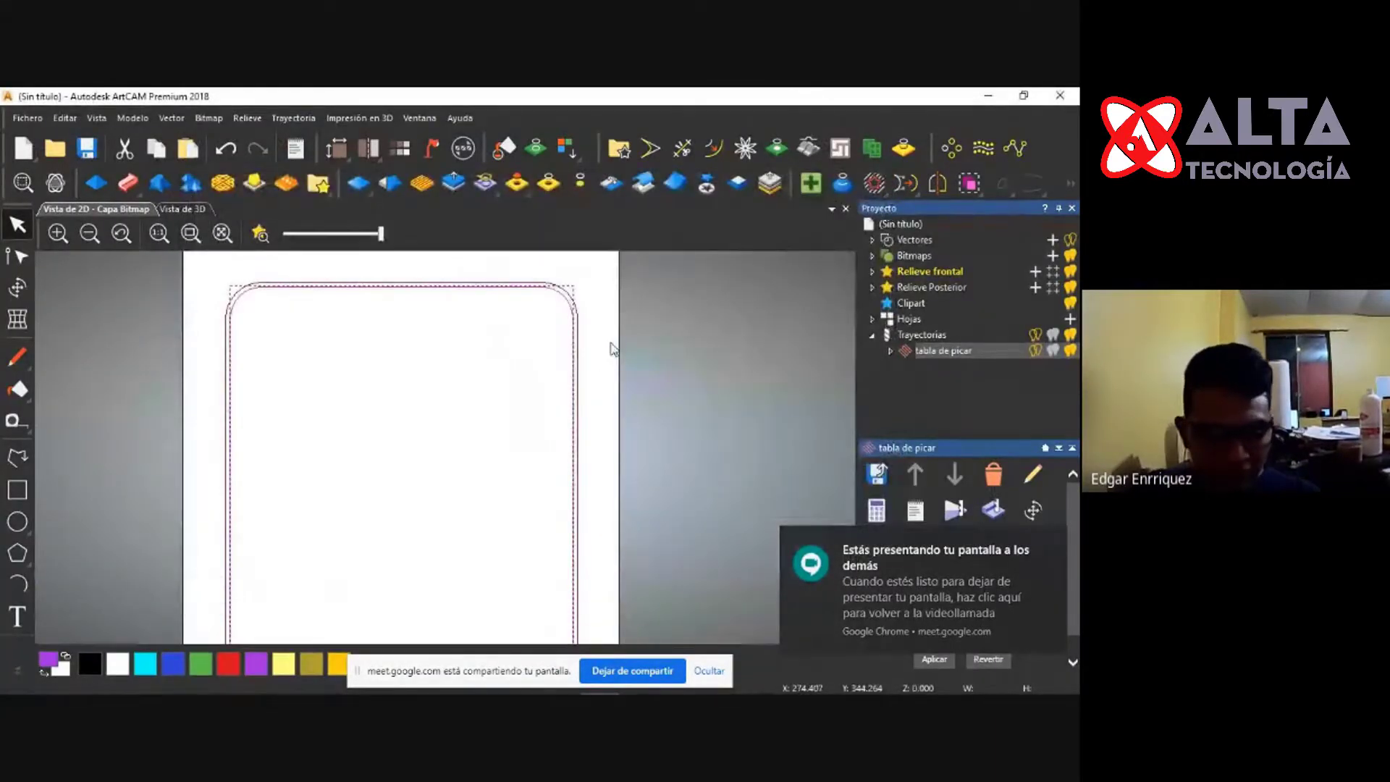
Switch to the tabla codigo g file in Notepad and shrink its window to a narrow column over the ArtCAM drawing.
{"action": "key", "text": "alt+Tab"}
{"action": "key", "text": "alt+Tab"}
{"action": "key", "text": "alt+Tab"}
{"action": "key", "text": "alt+Tab"}
{"action": "key", "text": "alt+Tab"}
{"action": "key", "text": "alt+Tab"}
{"action": "key", "text": "alt+Tab"}
{"action": "key", "text": "alt+Tab"}
{"action": "key", "text": "alt+Tab"}
{"action": "key", "text": "alt+Tab"}
{"action": "key", "text": "alt+Tab"}
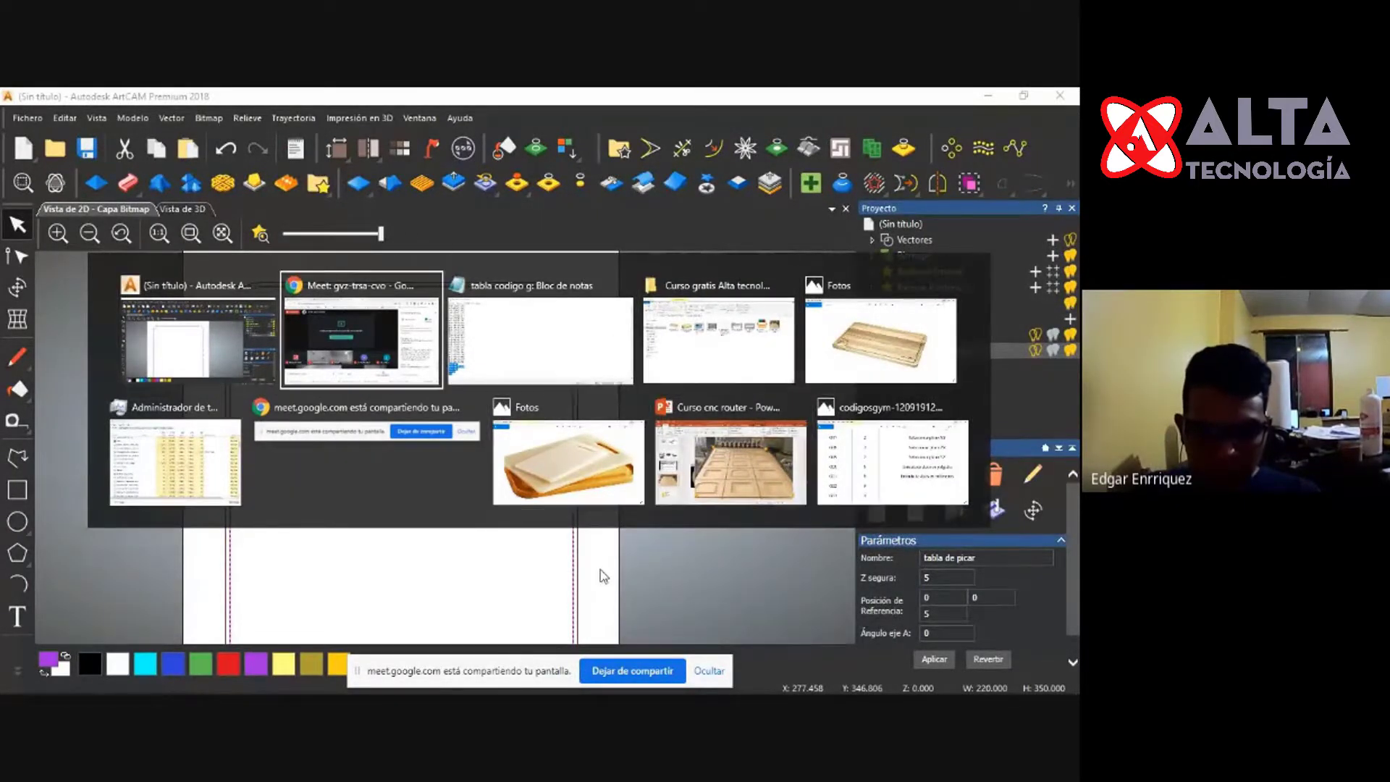
{"action": "key", "text": "alt+Tab"}
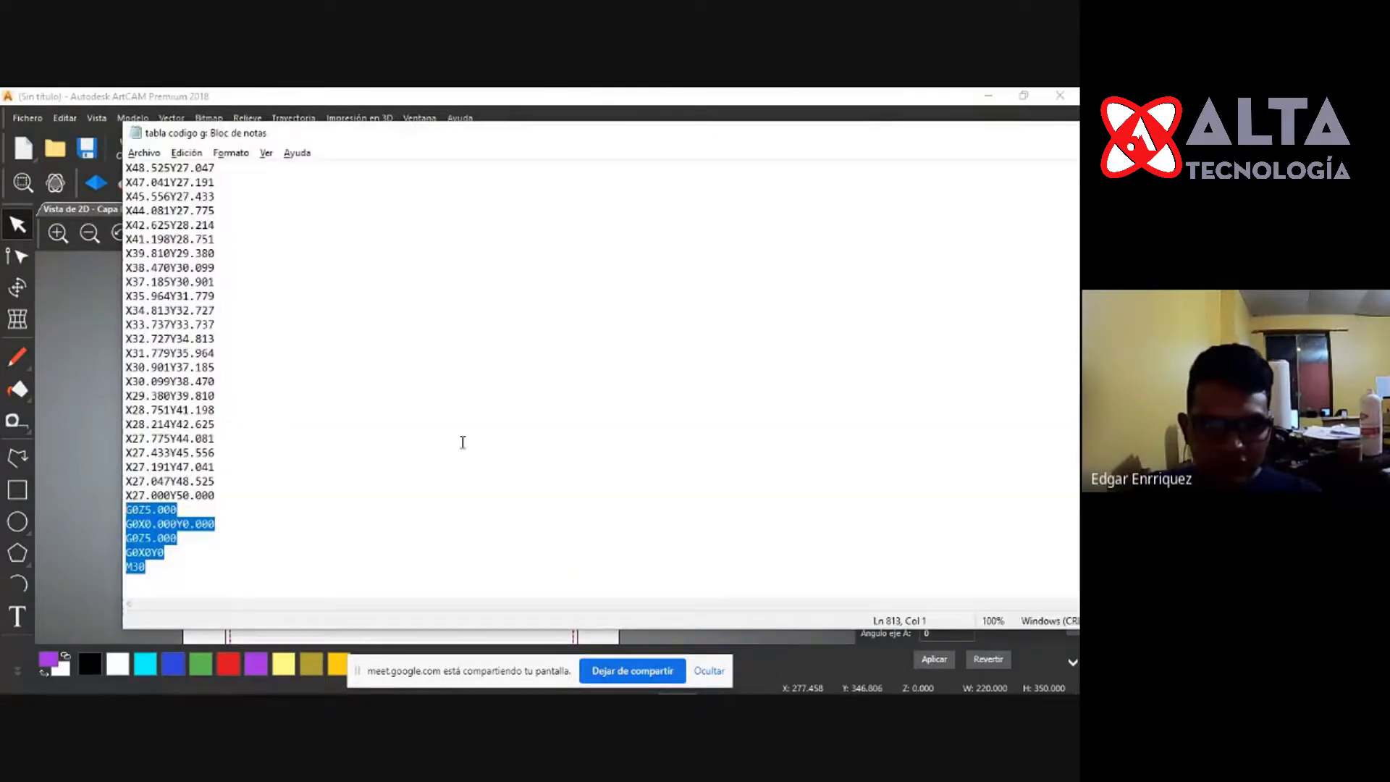
{"action": "scroll", "coordinate": [209, 512], "scroll_direction": "up", "scroll_amount": 20}
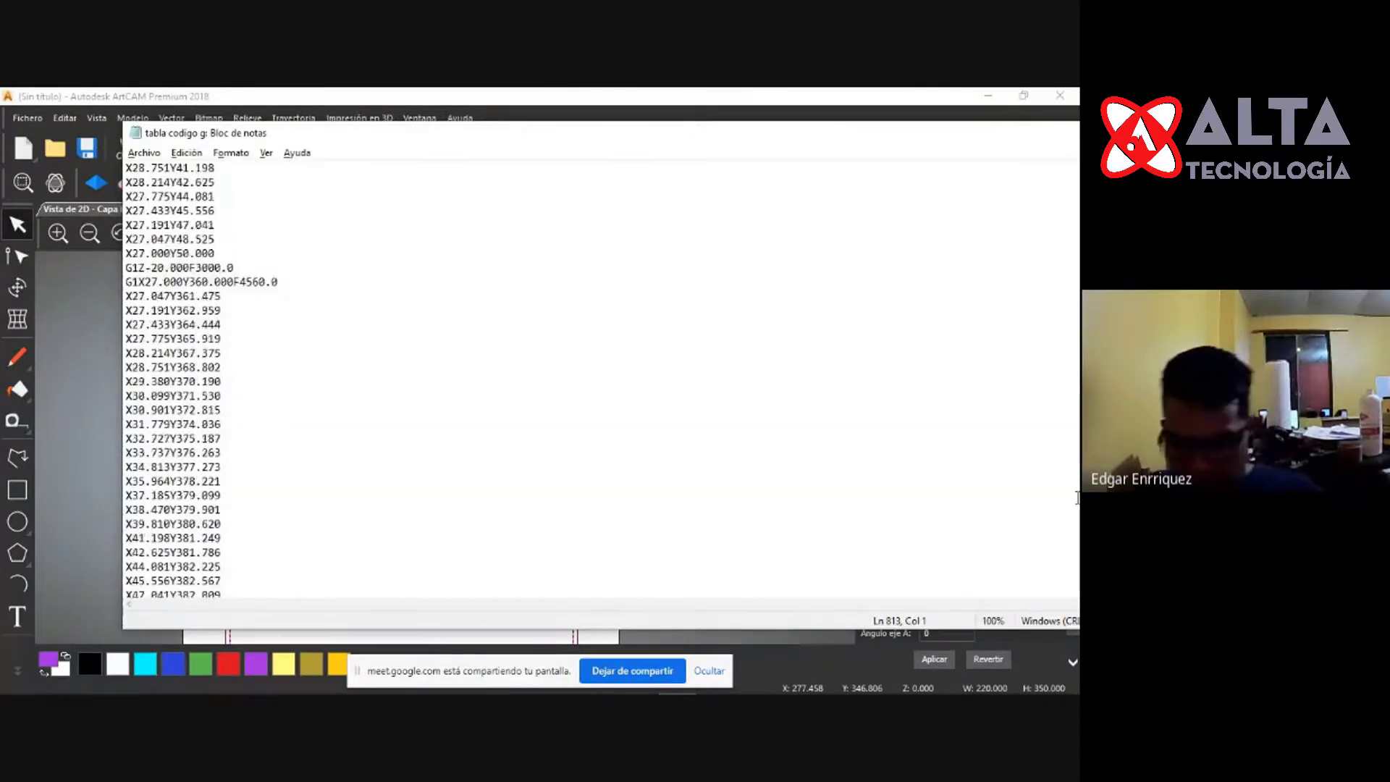
{"action": "scroll", "coordinate": [1072, 509], "scroll_direction": "up", "scroll_amount": 5}
{"action": "left_click_drag", "start_coordinate": [928, 143], "coordinate": [745, 155]}
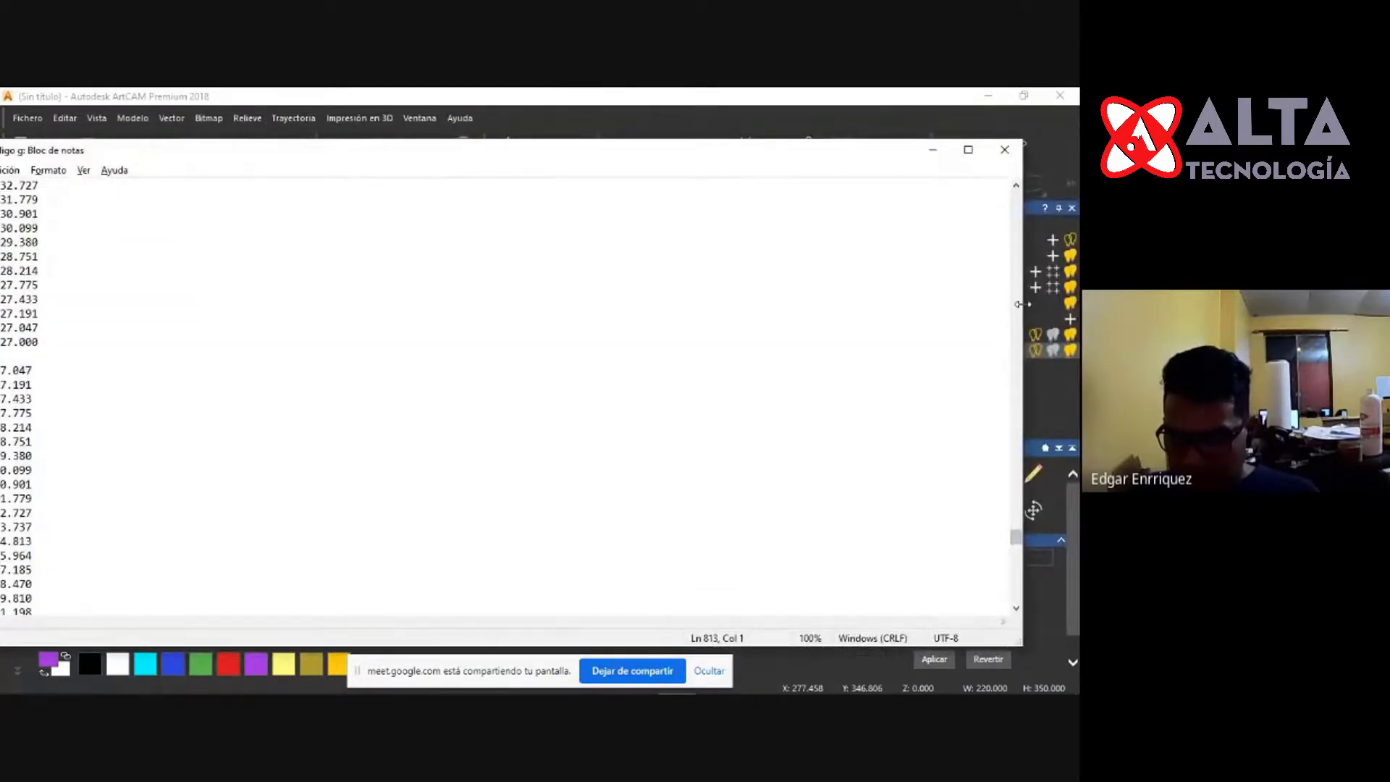
{"action": "scroll", "coordinate": [765, 345], "scroll_direction": "up", "scroll_amount": 10}
{"action": "left_click_drag", "start_coordinate": [1024, 401], "coordinate": [216, 400]}
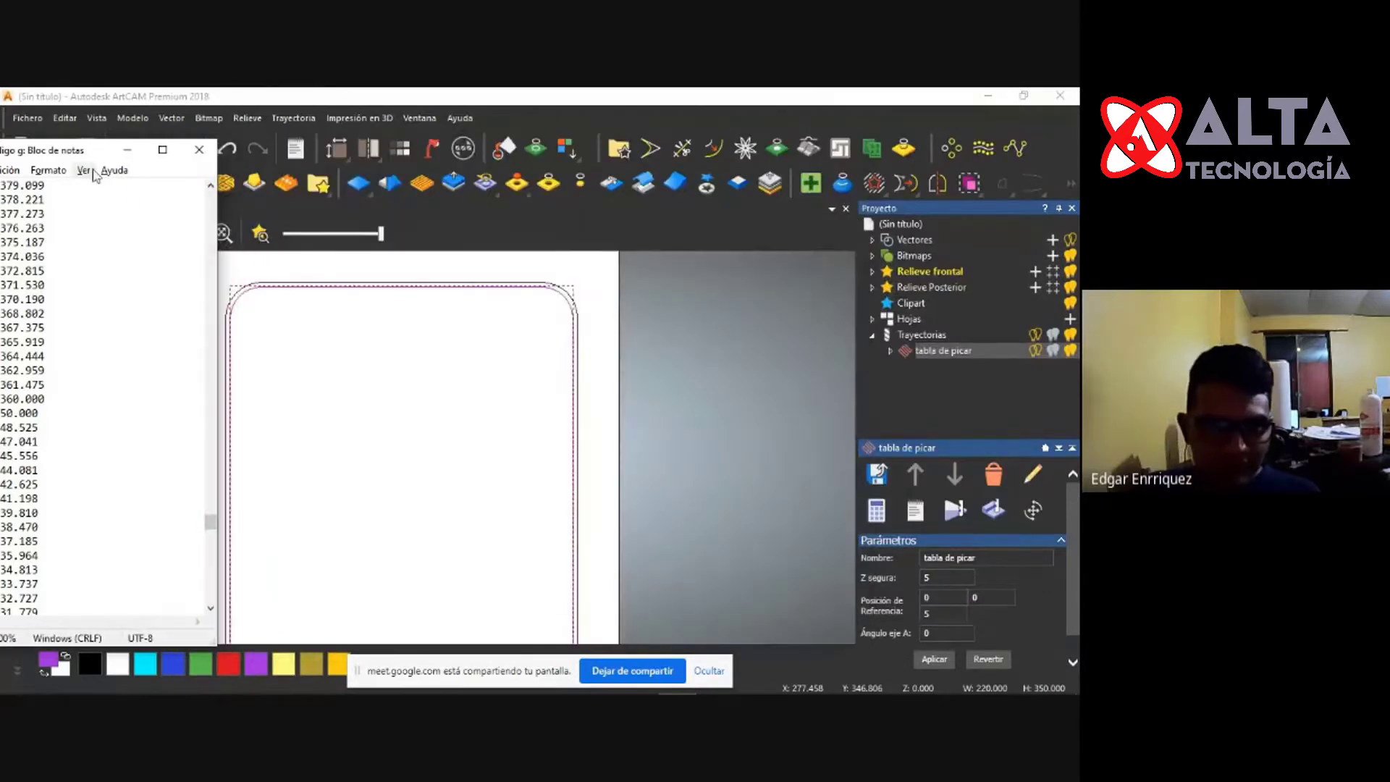
{"action": "left_click_drag", "start_coordinate": [101, 157], "coordinate": [733, 115]}
Replace the T1M6 tool-change line at the start of the G-code with a row of f characters.
{"action": "scroll", "coordinate": [671, 443], "scroll_direction": "up", "scroll_amount": 5}
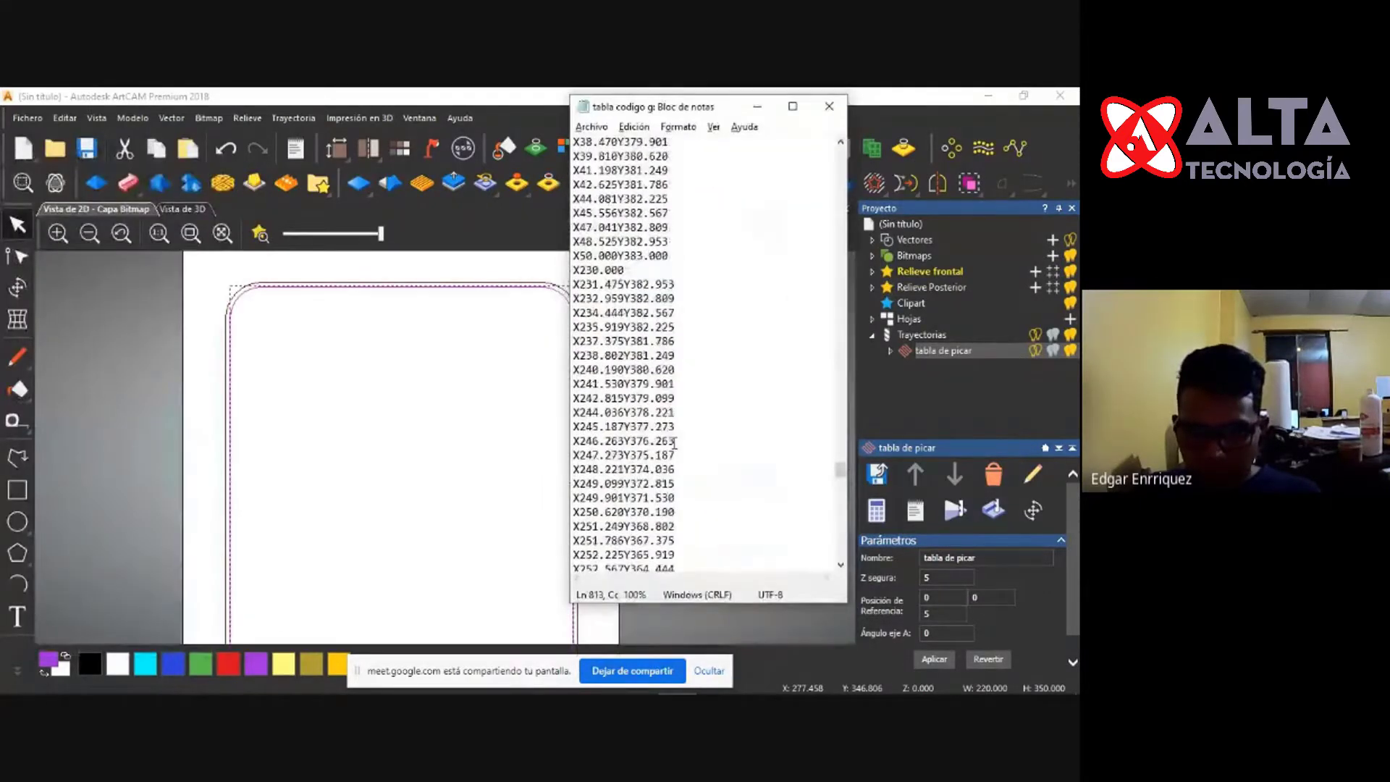
{"action": "scroll", "coordinate": [672, 443], "scroll_direction": "up", "scroll_amount": 17}
{"action": "left_click_drag", "start_coordinate": [840, 434], "coordinate": [840, 153]}
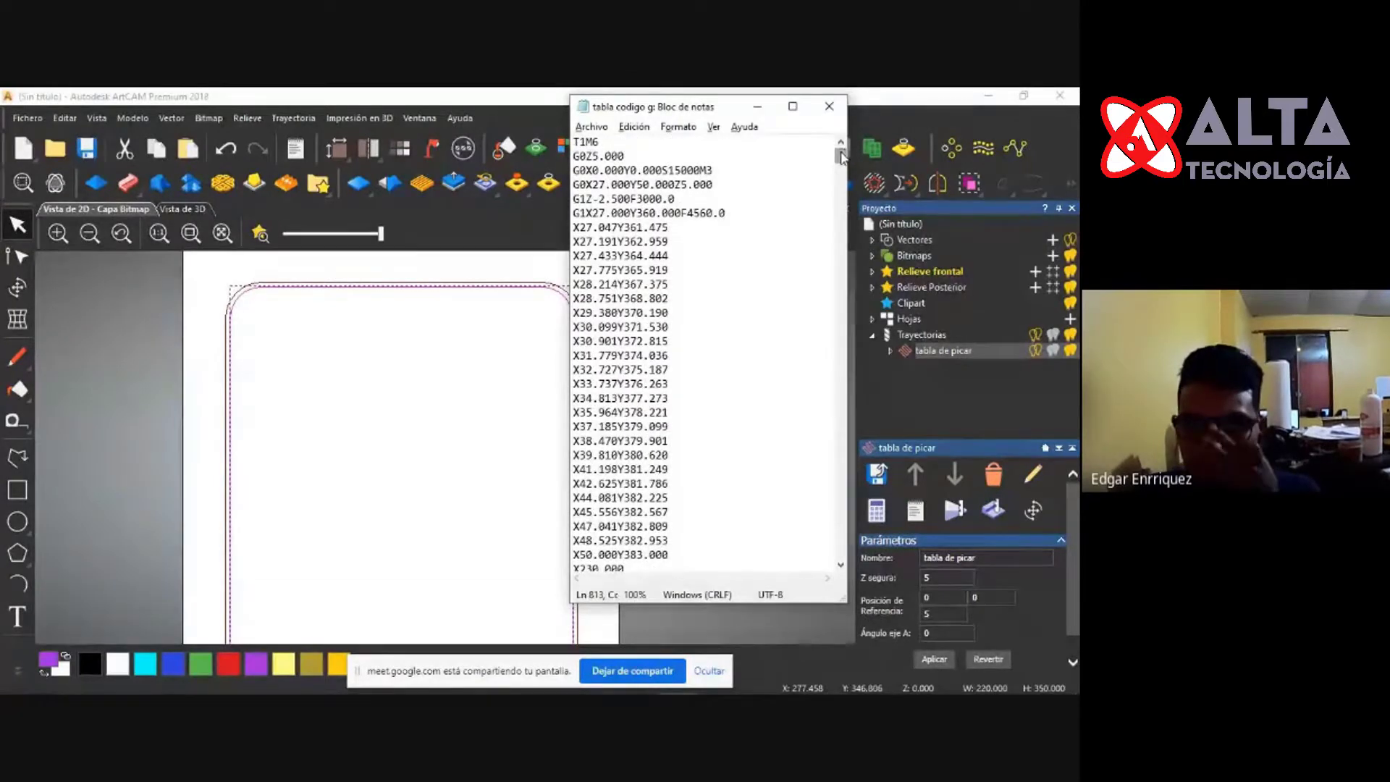
{"action": "left_click_drag", "start_coordinate": [604, 145], "coordinate": [533, 145]}
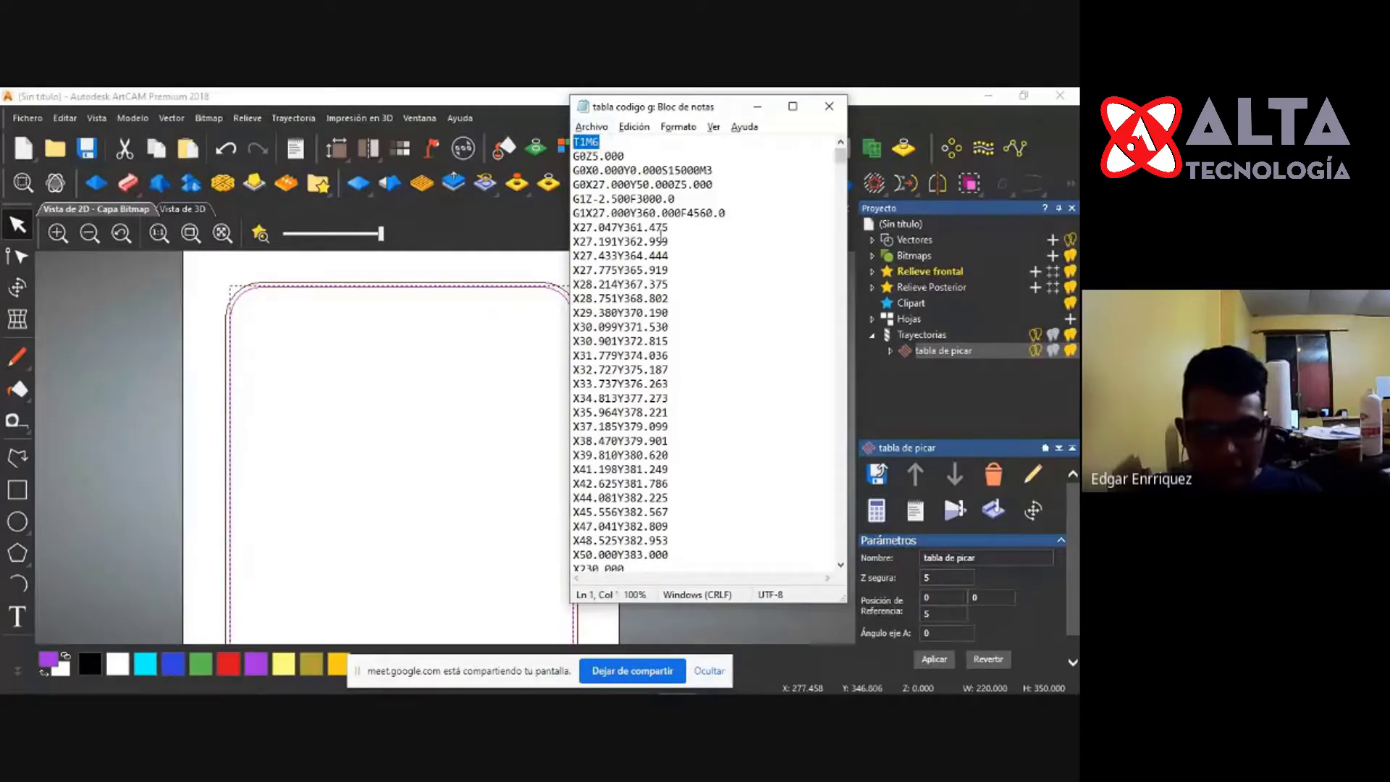
{"action": "type", "text": "fffffffffffffff"}
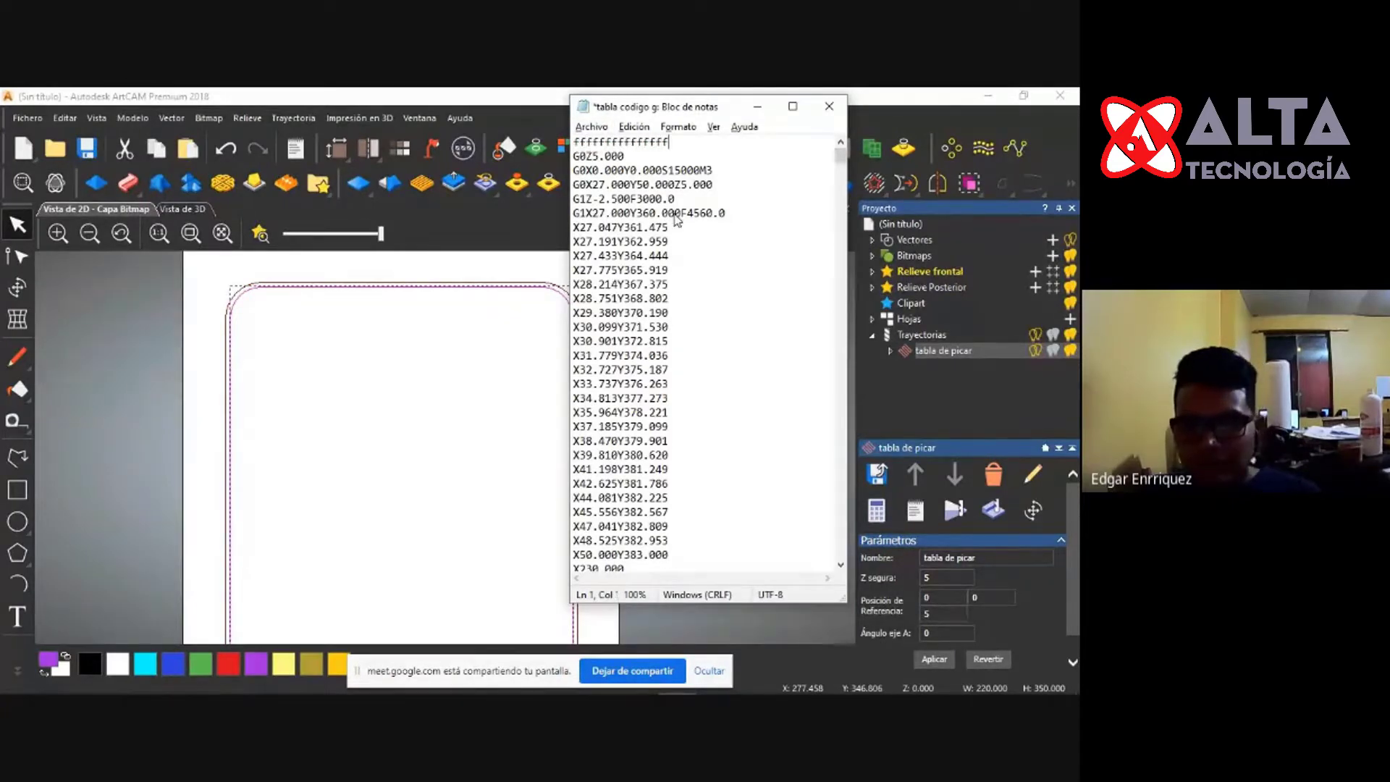
{"action": "type", "text": "fffff"}
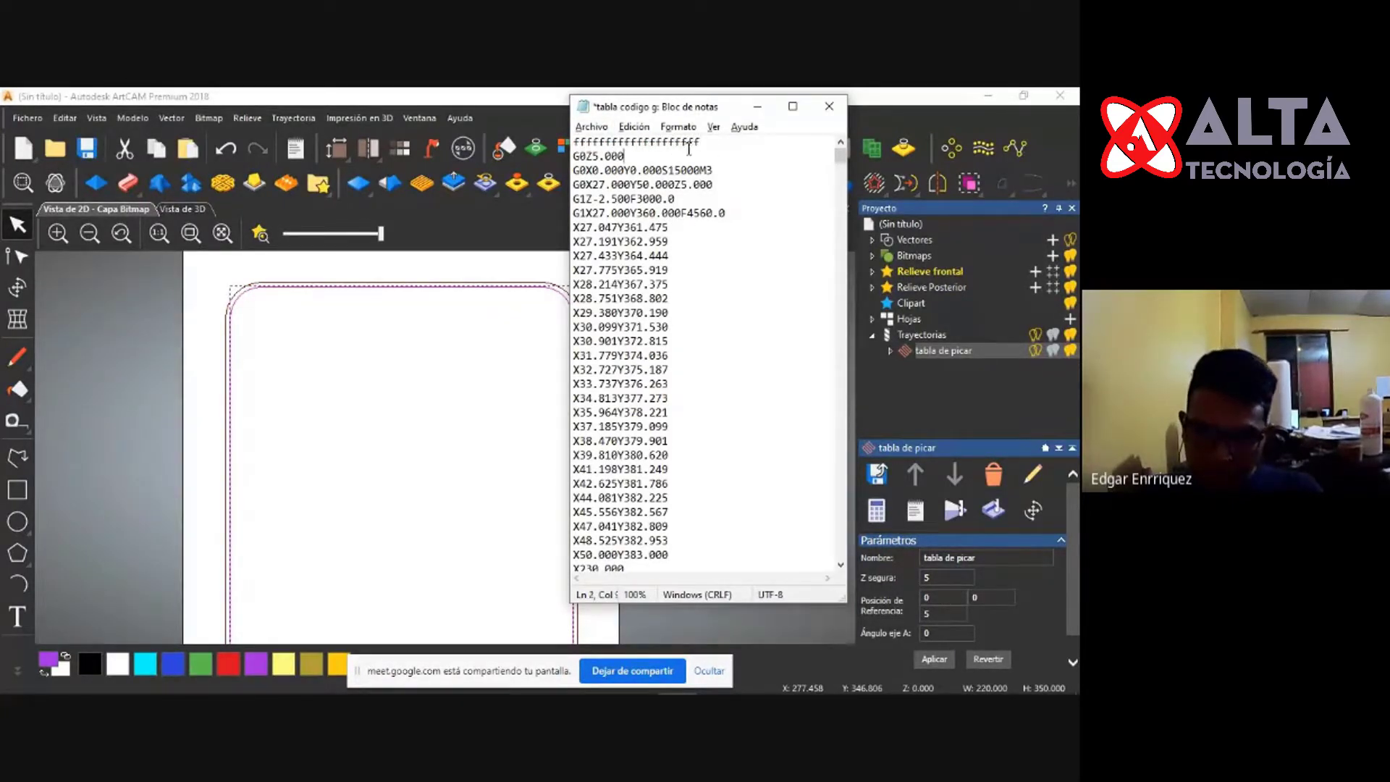
Delete the text of the first G-code line, leaving it blank above G0Z5.000.
{"action": "double_click", "coordinate": [715, 143]}
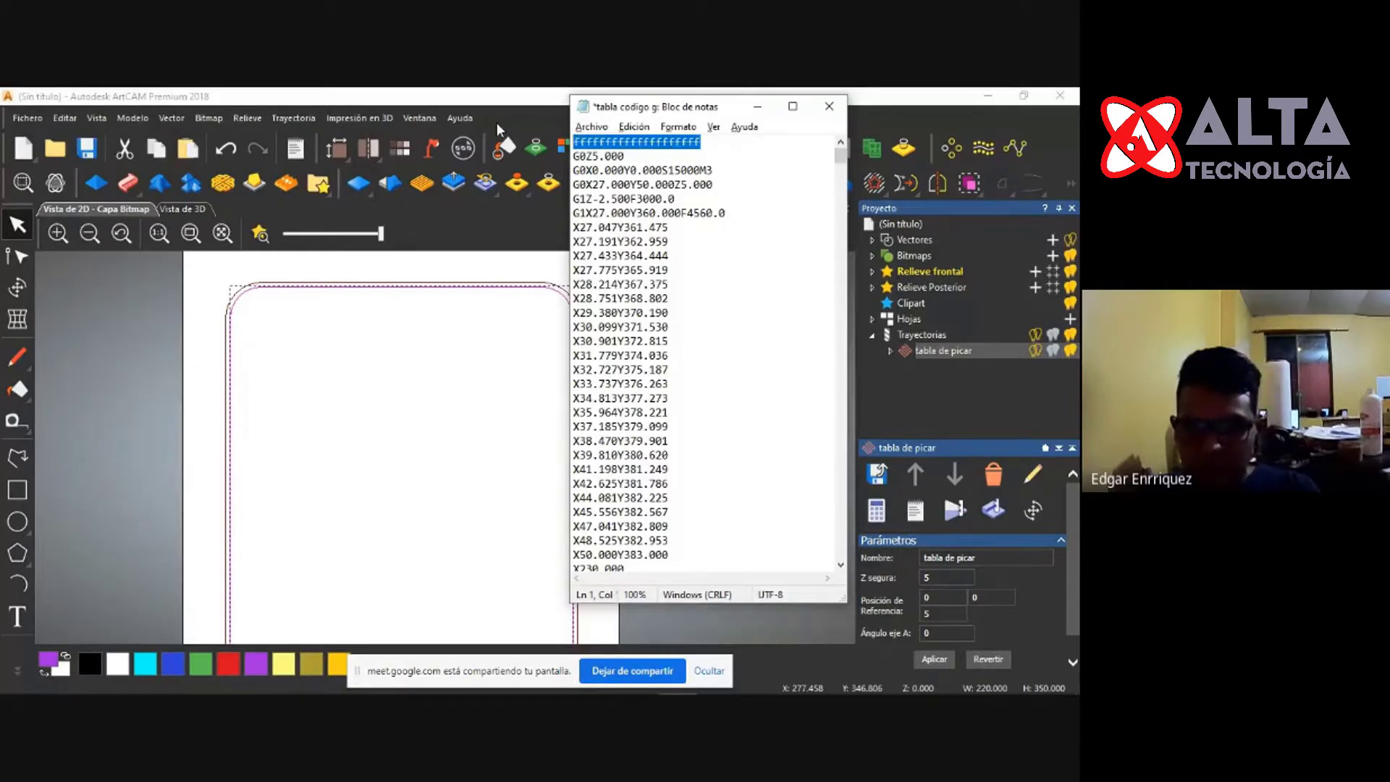
{"action": "left_click", "coordinate": [587, 150]}
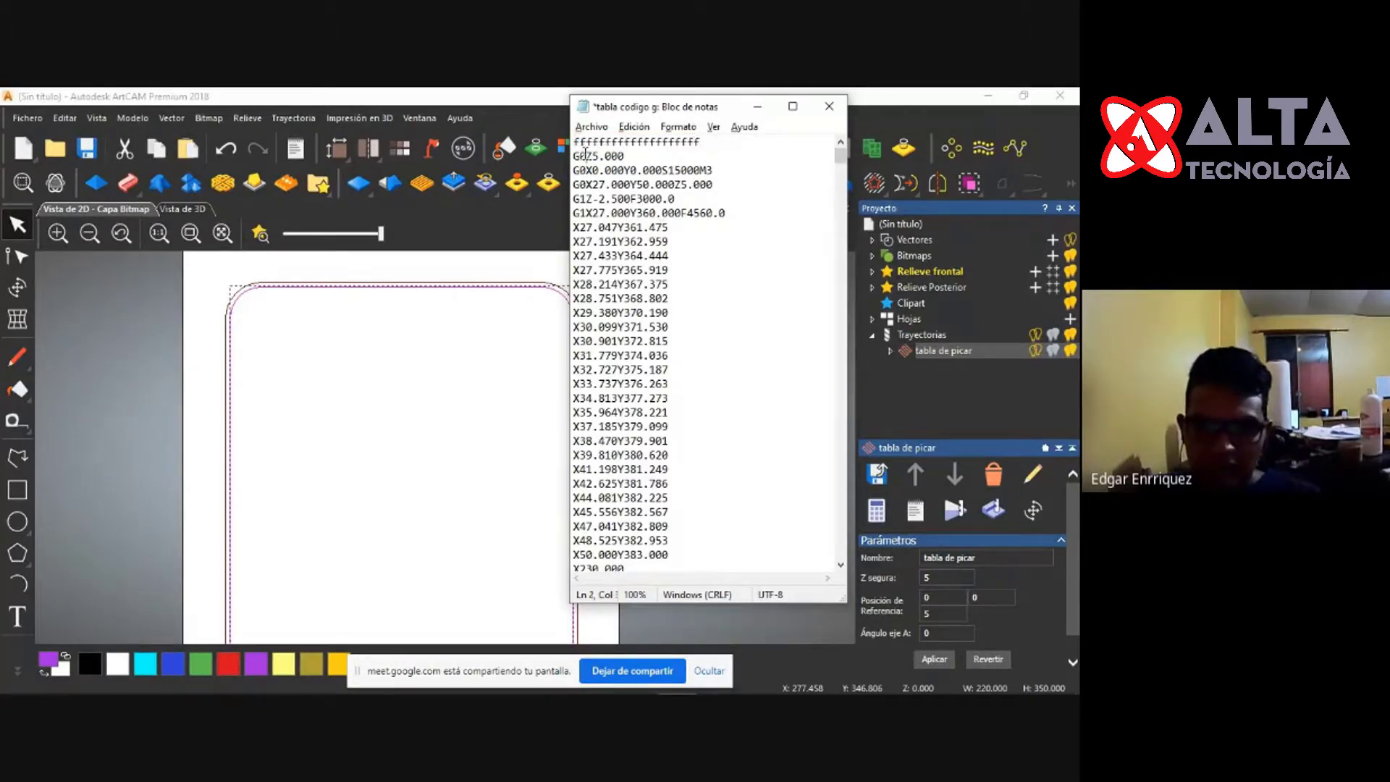
{"action": "double_click", "coordinate": [708, 142]}
{"action": "key", "text": "BackSpace"}
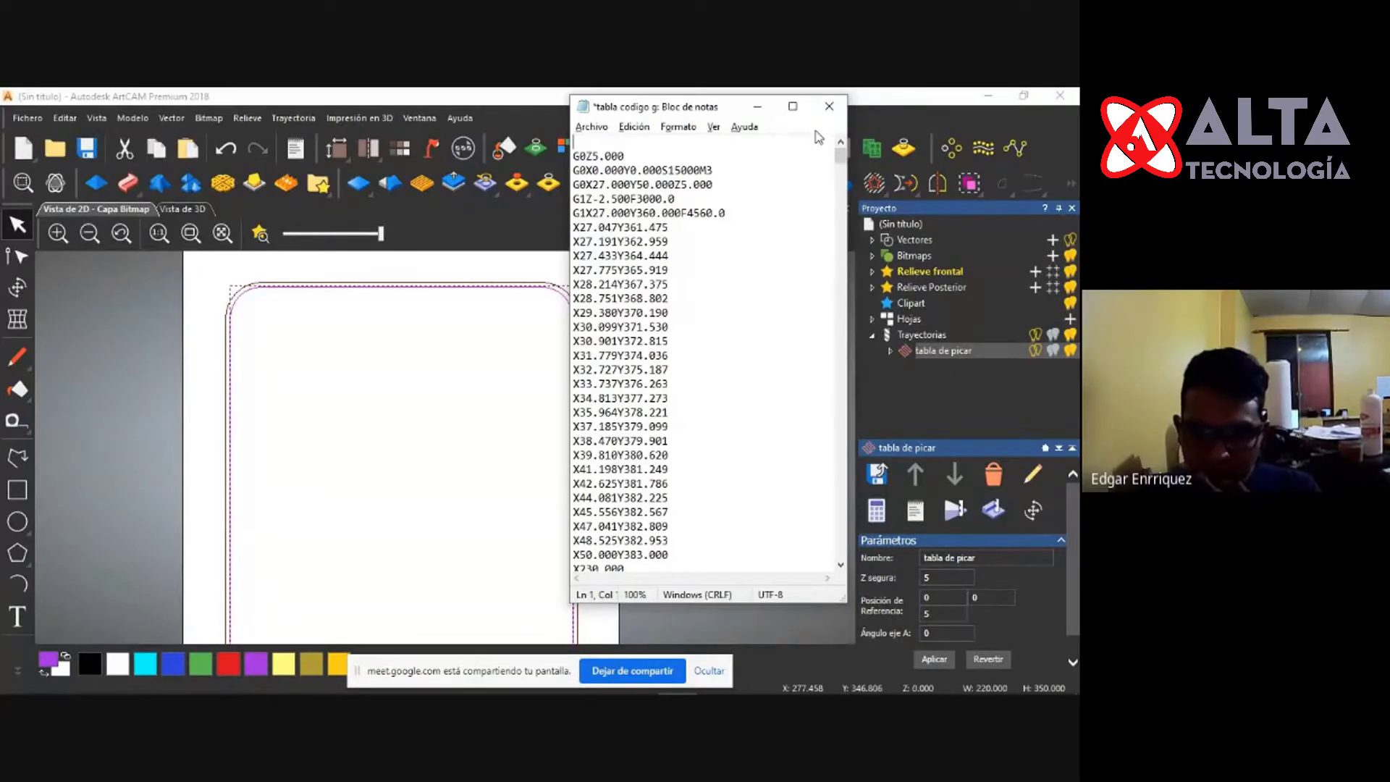
Review the first cutting pass down to G1Z-5.000F3000.0, return to the opening lines and highlight the coordinate X27.191Y362.959.
{"action": "scroll", "coordinate": [669, 376], "scroll_direction": "down", "scroll_amount": 15}
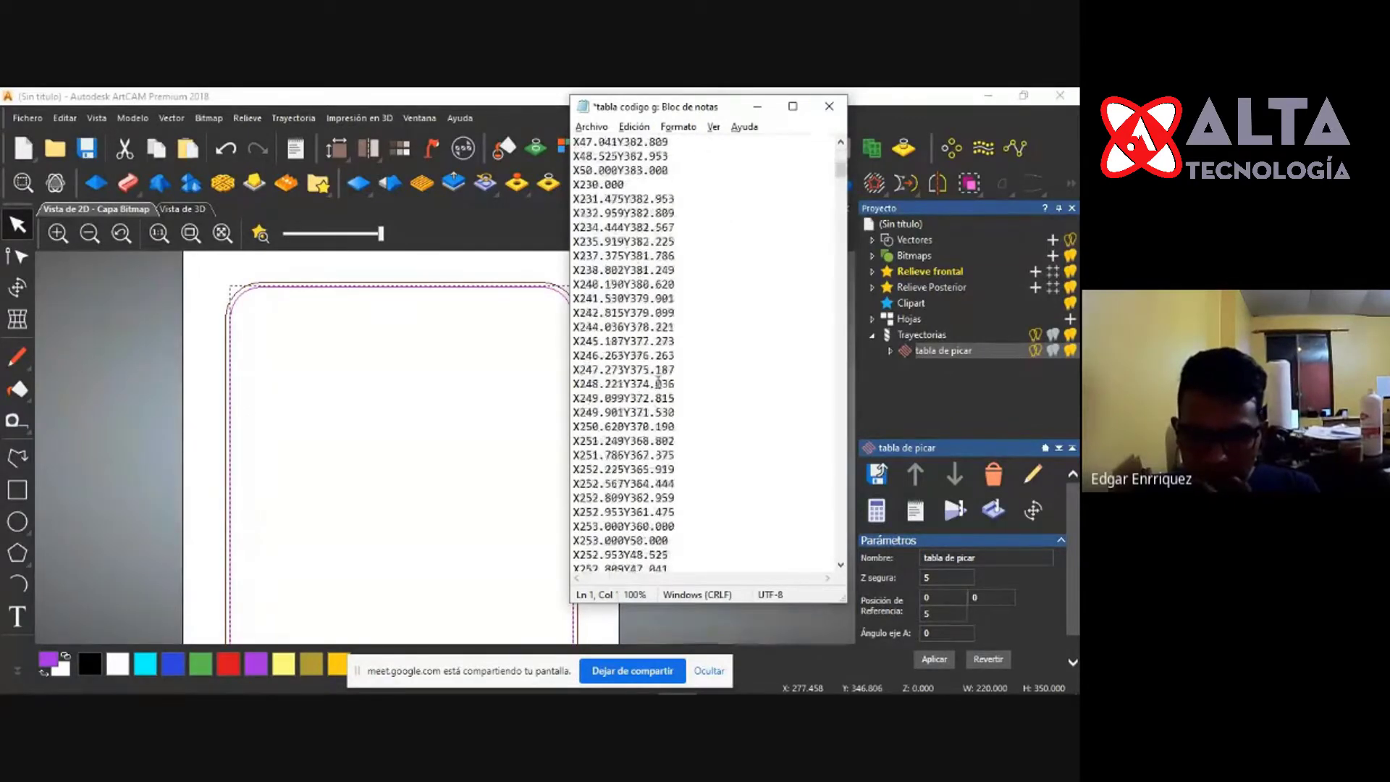
{"action": "scroll", "coordinate": [669, 376], "scroll_direction": "down", "scroll_amount": 12}
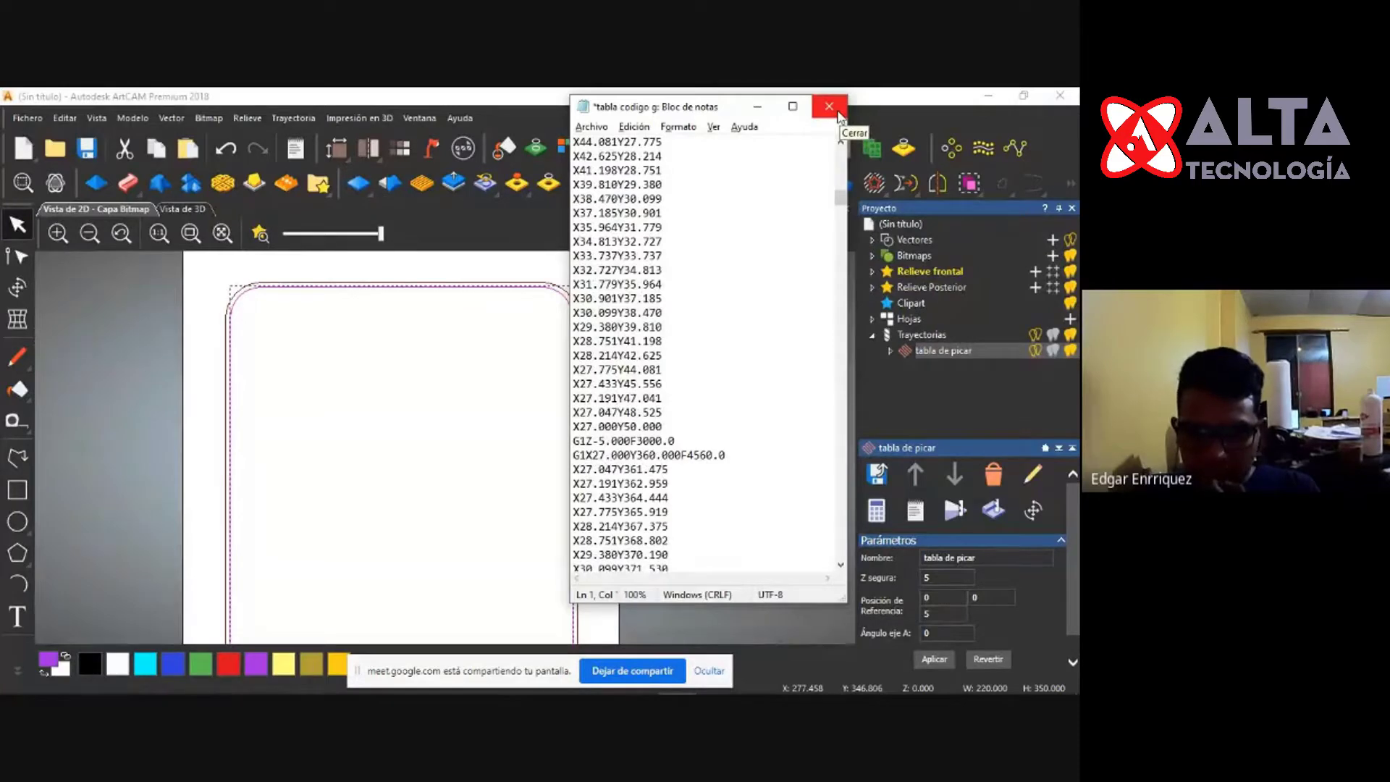
{"action": "scroll", "coordinate": [610, 394], "scroll_direction": "up", "scroll_amount": 13}
{"action": "scroll", "coordinate": [610, 394], "scroll_direction": "up", "scroll_amount": 15}
{"action": "left_click_drag", "start_coordinate": [669, 227], "coordinate": [572, 227]}
{"action": "left_click_drag", "start_coordinate": [663, 241], "coordinate": [573, 242]}
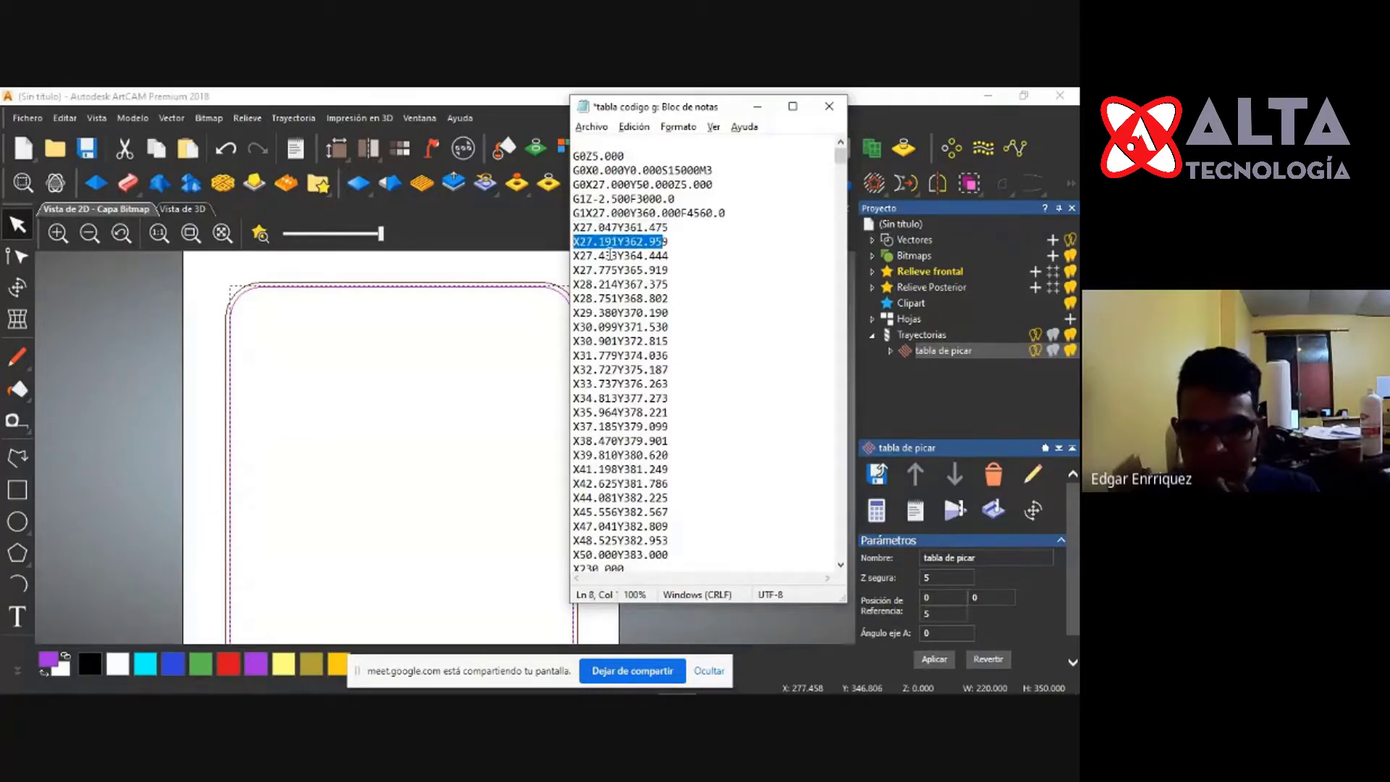
{"action": "left_click", "coordinate": [667, 242]}
{"action": "left_click_drag", "start_coordinate": [670, 242], "coordinate": [578, 241]}
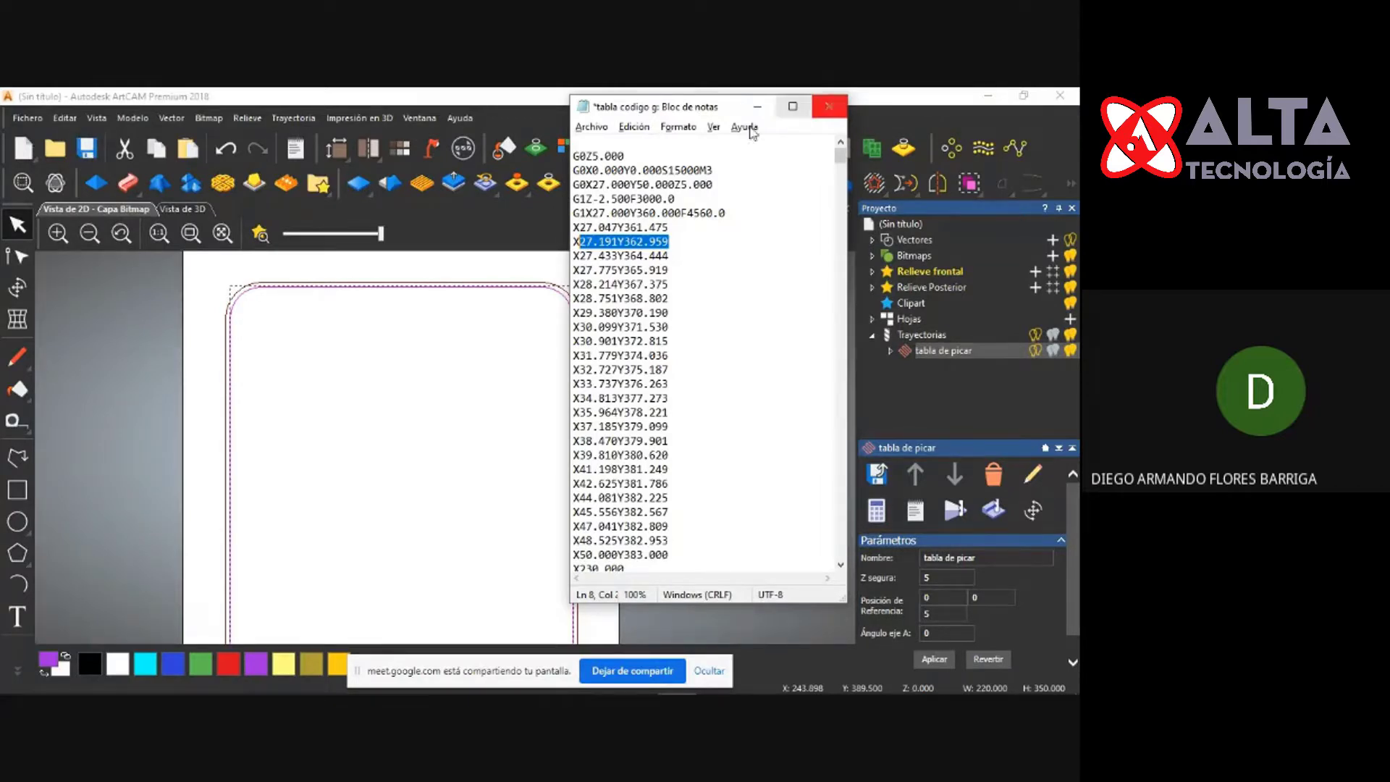
Highlight the safe-height line G0Z5.000, then move the Notepad window over the drawing and widen it.
{"action": "left_click", "coordinate": [575, 170]}
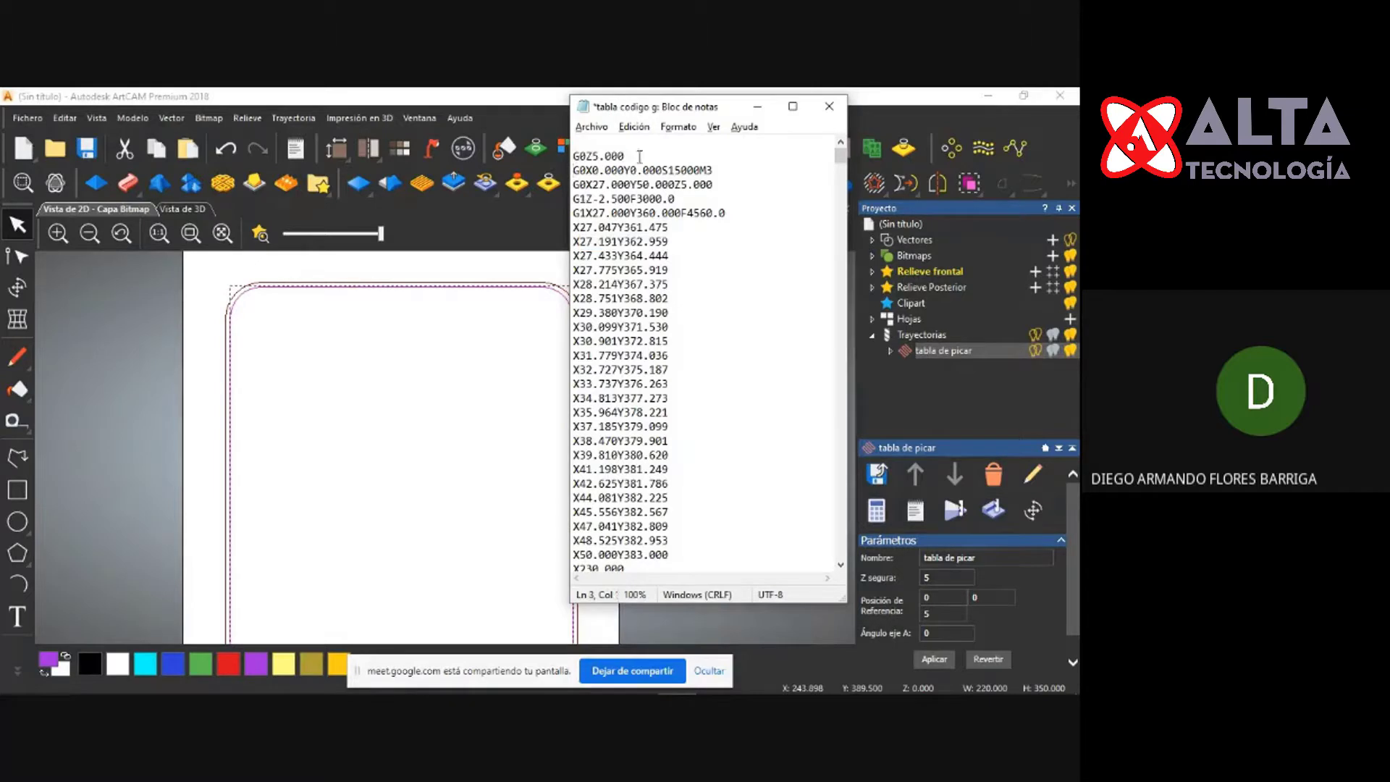
{"action": "left_click_drag", "start_coordinate": [639, 156], "coordinate": [540, 159]}
{"action": "left_click_drag", "start_coordinate": [711, 98], "coordinate": [532, 187]}
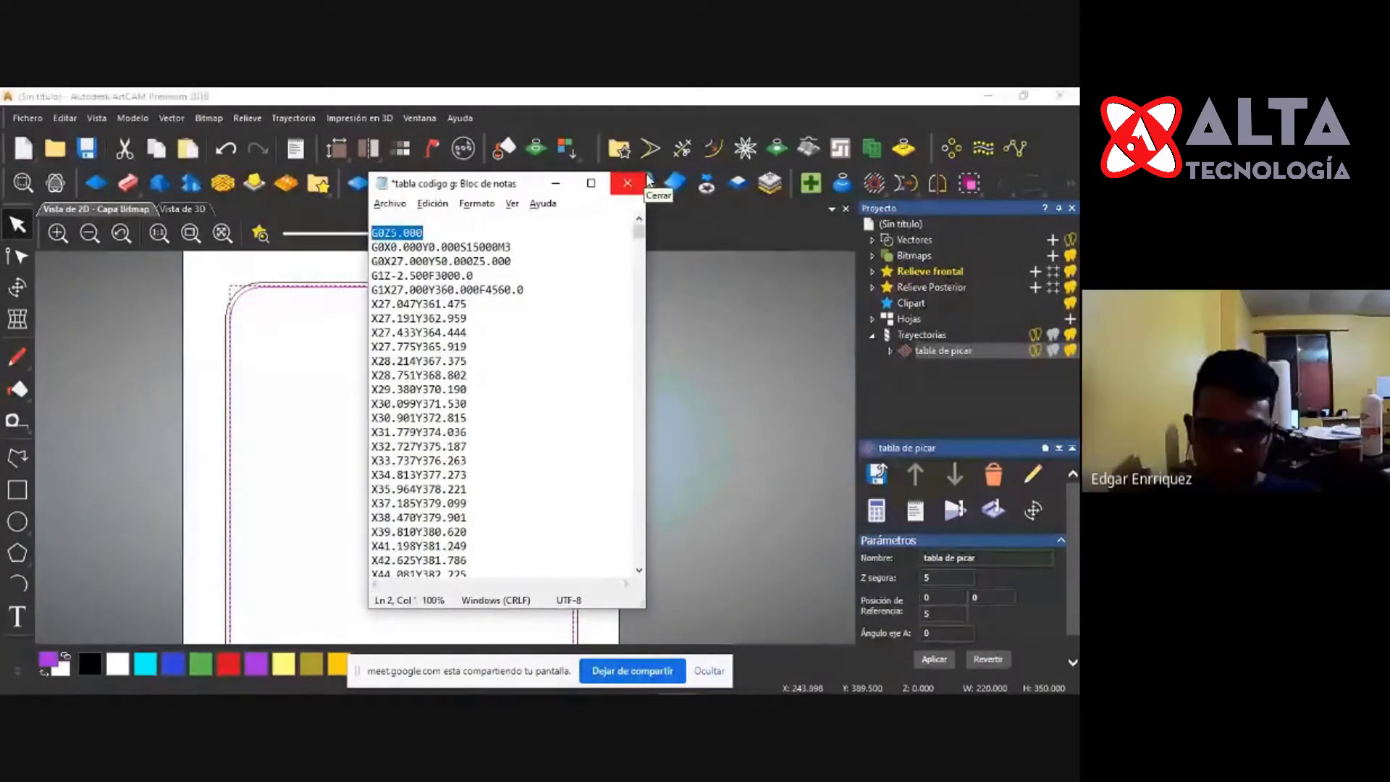
{"action": "left_click_drag", "start_coordinate": [646, 173], "coordinate": [797, 217]}
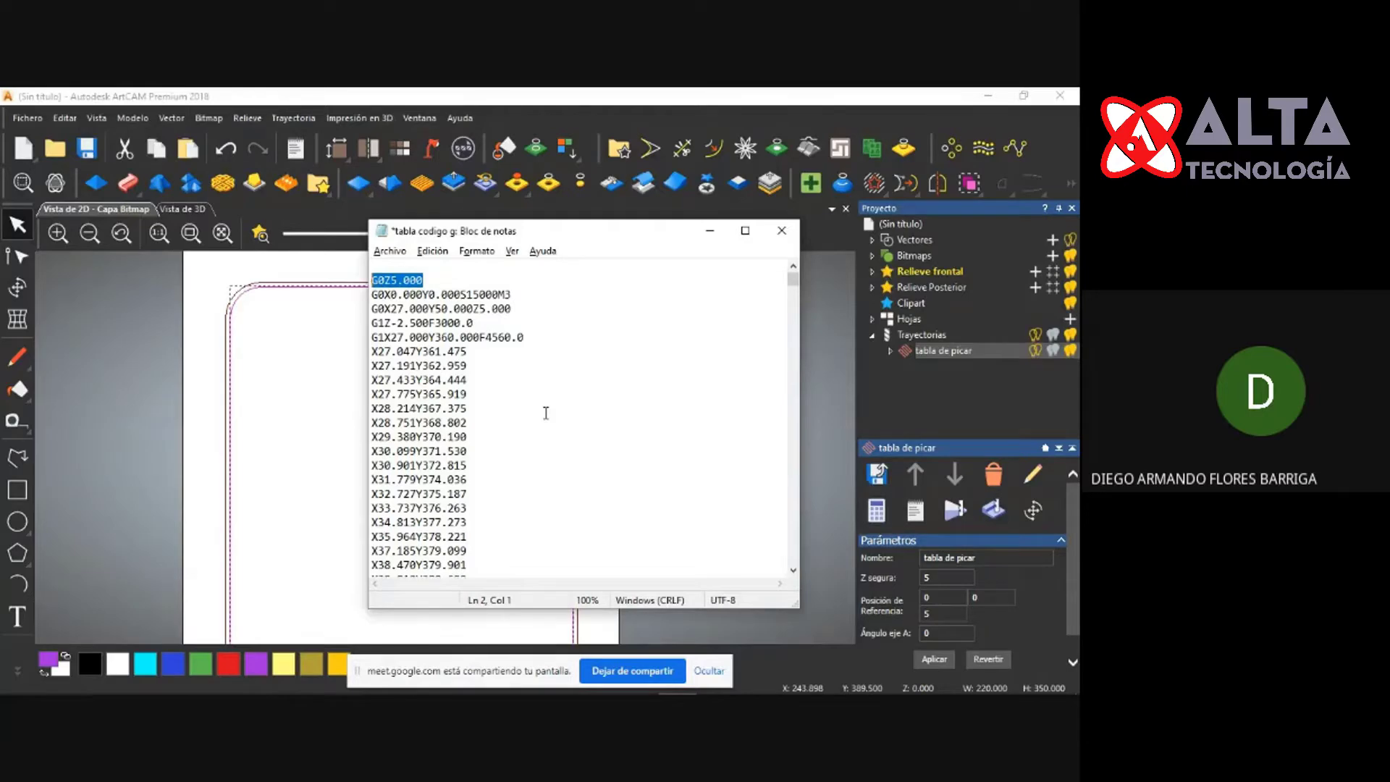
Read through the successive cutting coordinates from the first pass to the start of the Z-7.500 pass.
{"action": "scroll", "coordinate": [480, 440], "scroll_direction": "down", "scroll_amount": 1}
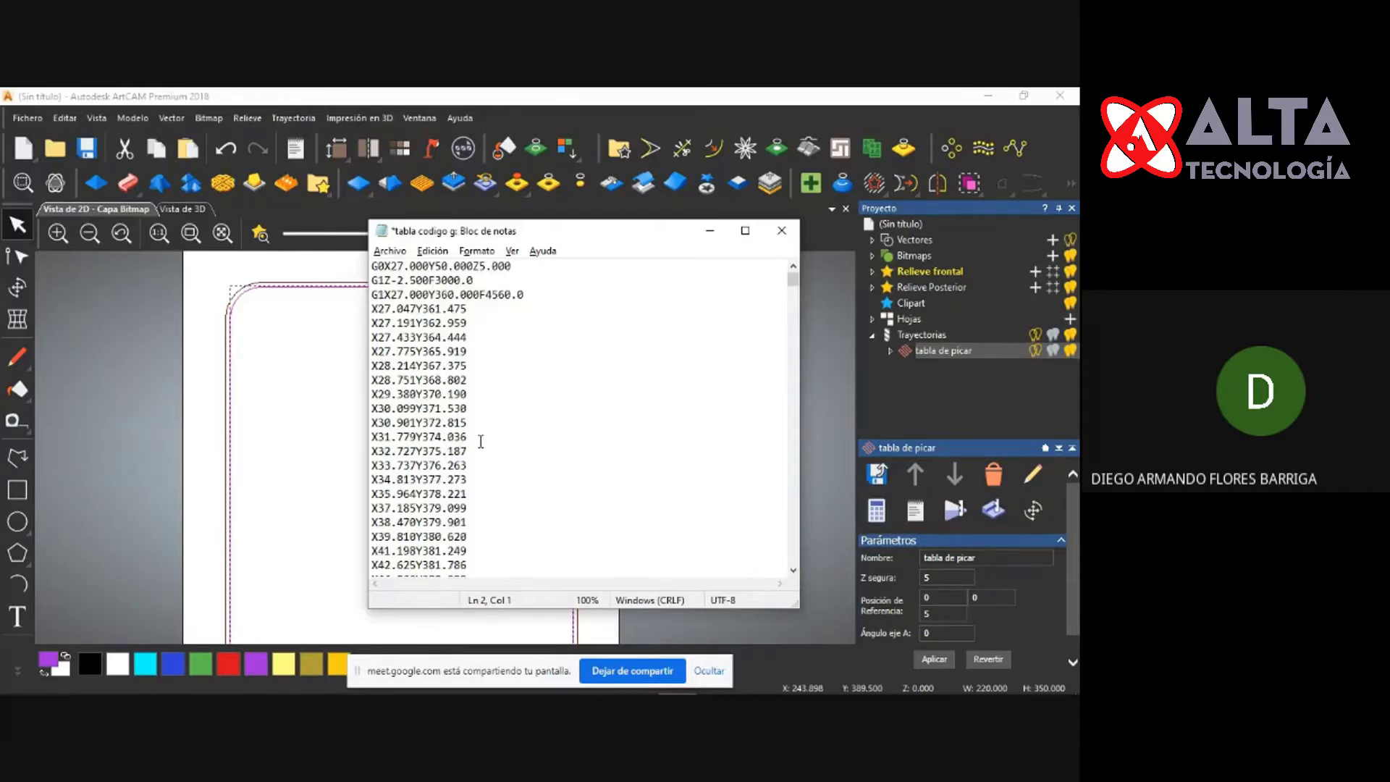
{"action": "scroll", "coordinate": [481, 441], "scroll_direction": "down", "scroll_amount": 6}
{"action": "scroll", "coordinate": [469, 464], "scroll_direction": "down", "scroll_amount": 16}
{"action": "scroll", "coordinate": [474, 461], "scroll_direction": "down", "scroll_amount": 8}
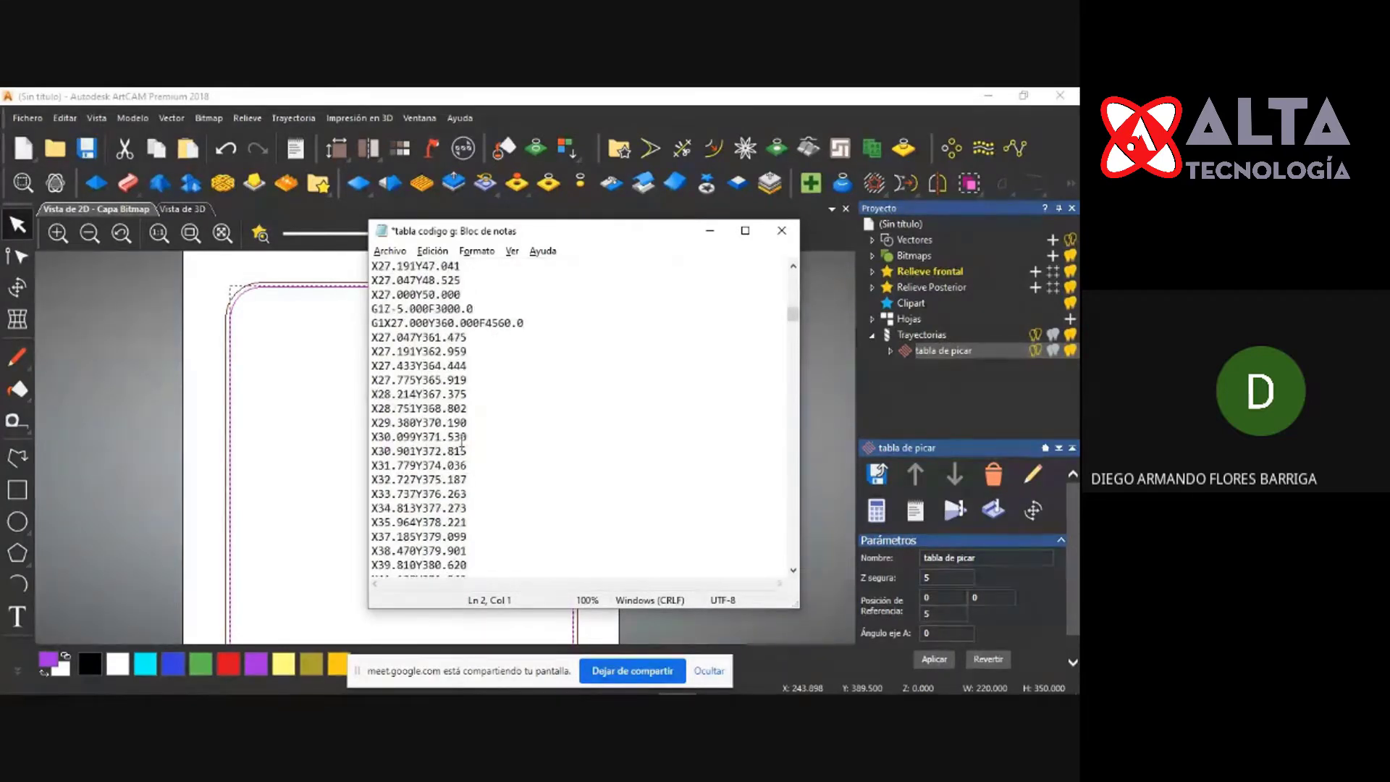
{"action": "scroll", "coordinate": [461, 442], "scroll_direction": "down", "scroll_amount": 2}
{"action": "scroll", "coordinate": [507, 446], "scroll_direction": "down", "scroll_amount": 2}
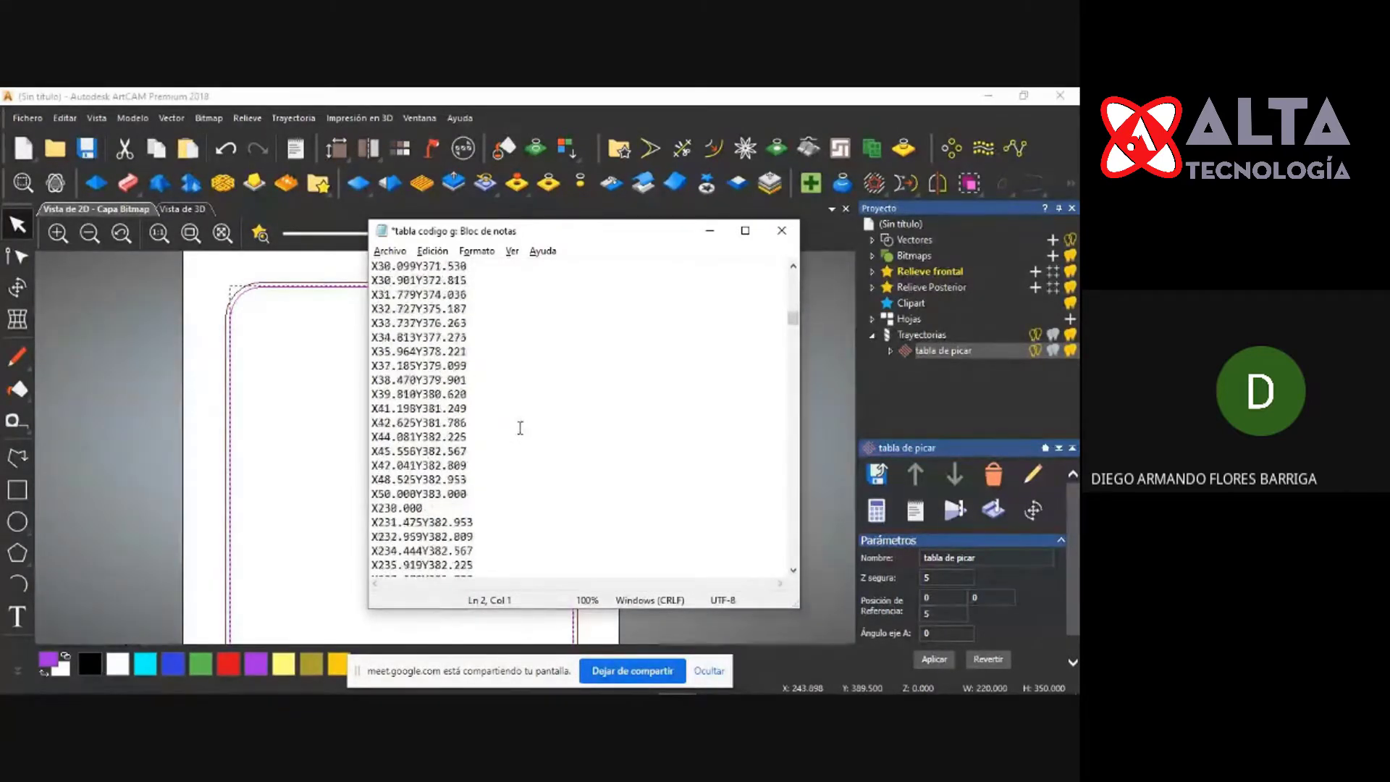
{"action": "scroll", "coordinate": [519, 429], "scroll_direction": "down", "scroll_amount": 1}
{"action": "scroll", "coordinate": [506, 447], "scroll_direction": "down", "scroll_amount": 9}
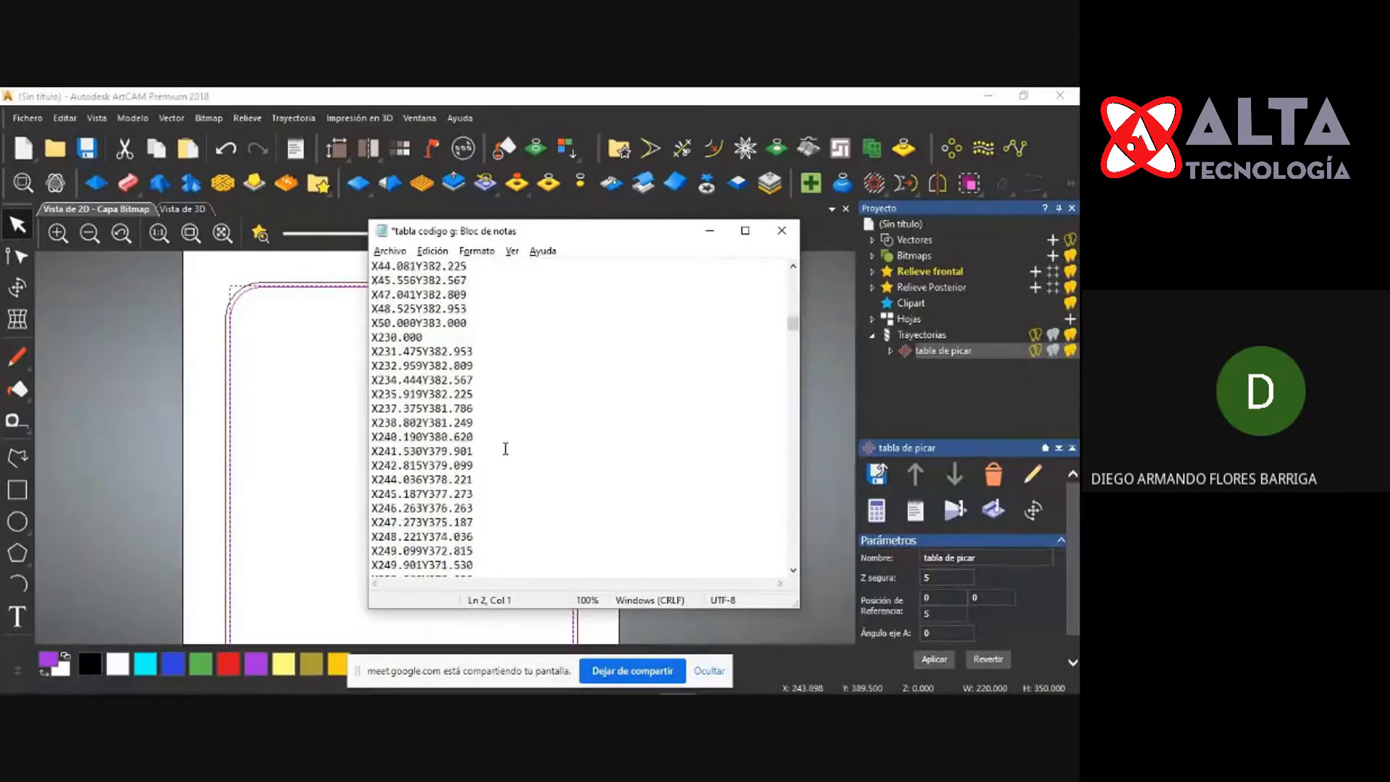
{"action": "scroll", "coordinate": [504, 447], "scroll_direction": "down", "scroll_amount": 5}
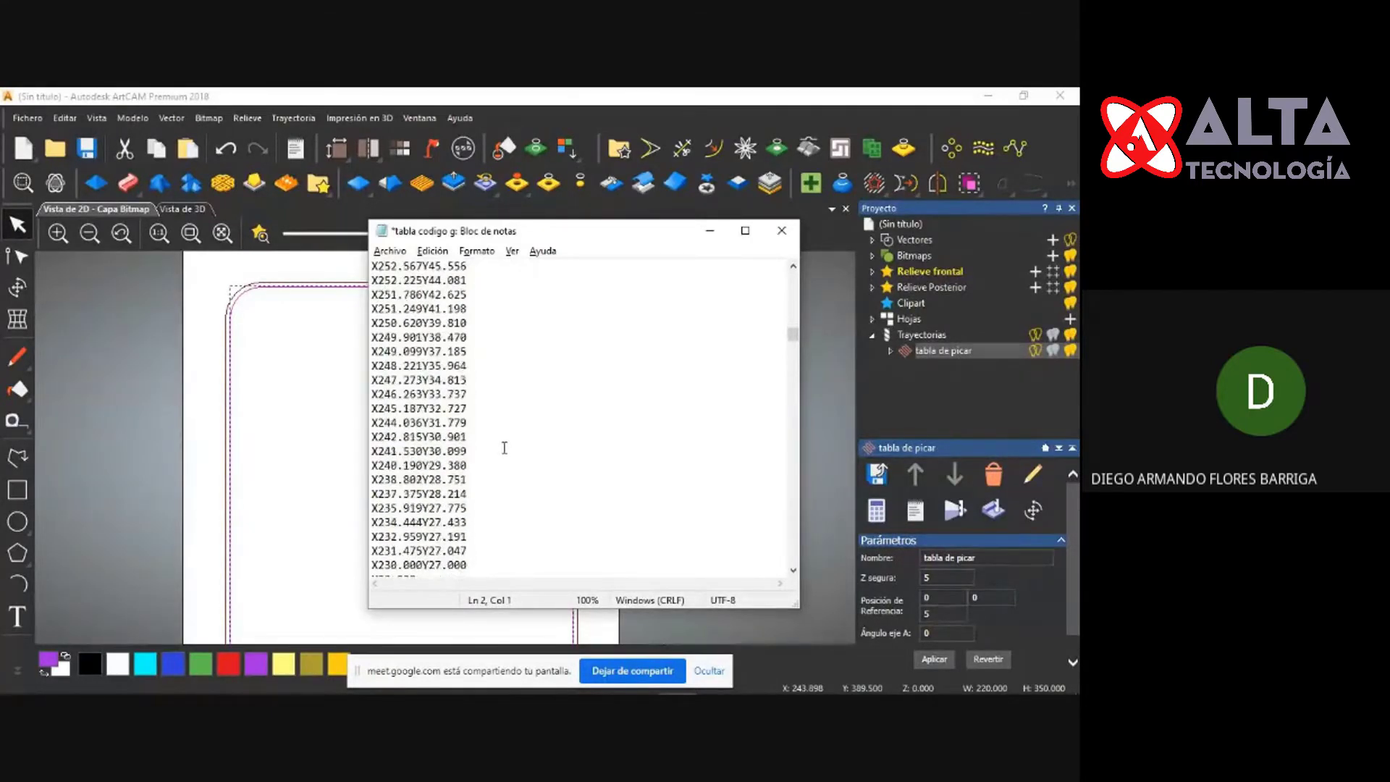
{"action": "scroll", "coordinate": [504, 448], "scroll_direction": "down", "scroll_amount": 13}
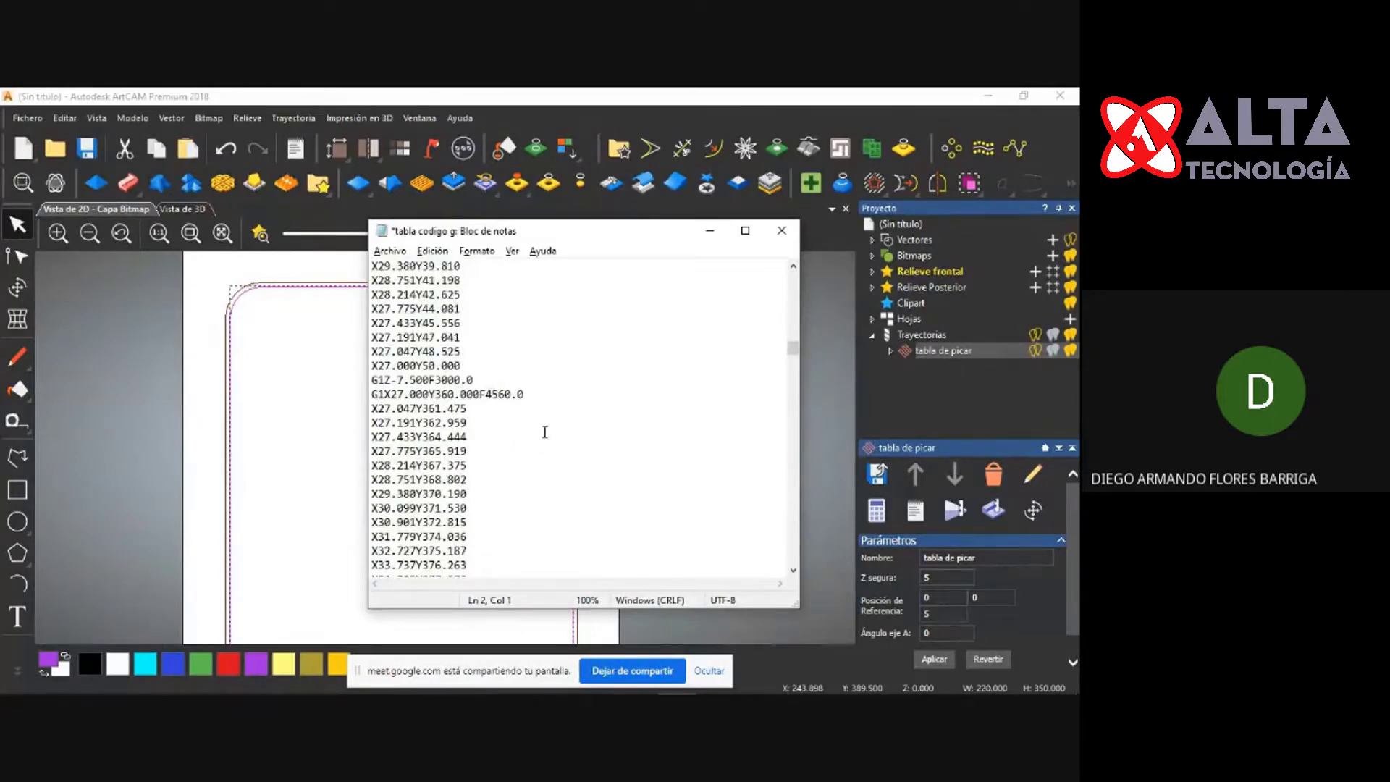
Highlight the lines G1Z-7.500F3000.0 and G1X27.000Y360.000F4560.0 and compare them with the coordinates before and after.
{"action": "left_click_drag", "start_coordinate": [544, 400], "coordinate": [371, 379]}
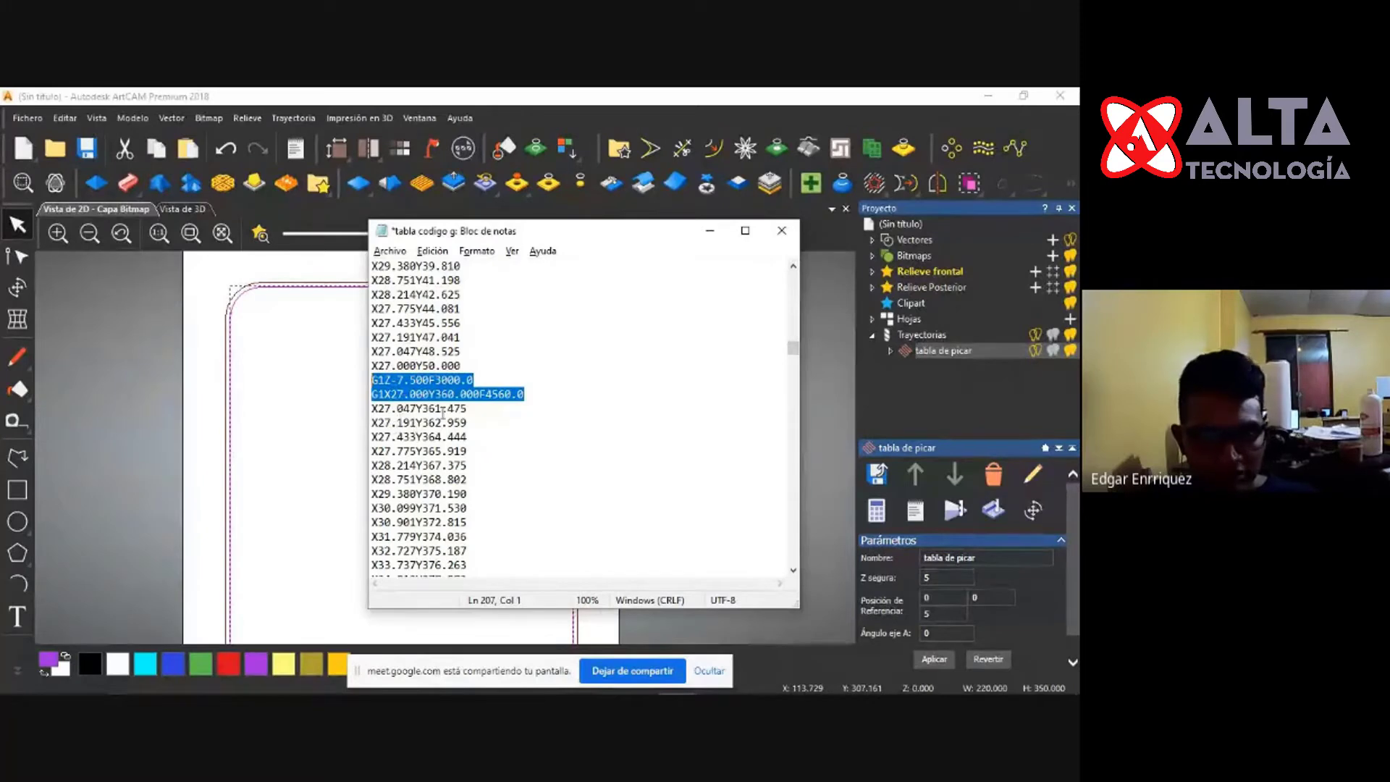
{"action": "scroll", "coordinate": [443, 411], "scroll_direction": "down", "scroll_amount": 3}
{"action": "scroll", "coordinate": [453, 411], "scroll_direction": "up", "scroll_amount": 10}
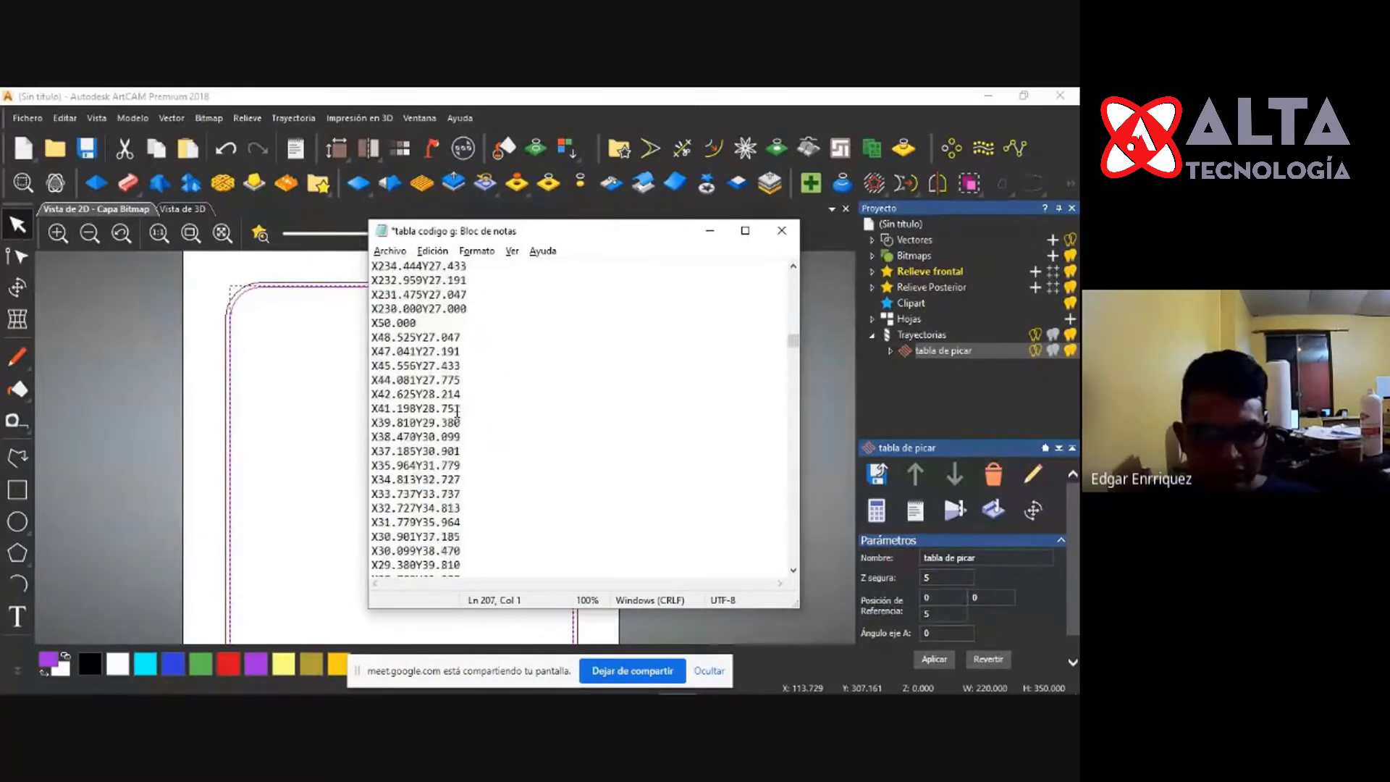
{"action": "scroll", "coordinate": [457, 411], "scroll_direction": "down", "scroll_amount": 10}
{"action": "scroll", "coordinate": [402, 413], "scroll_direction": "up", "scroll_amount": 2}
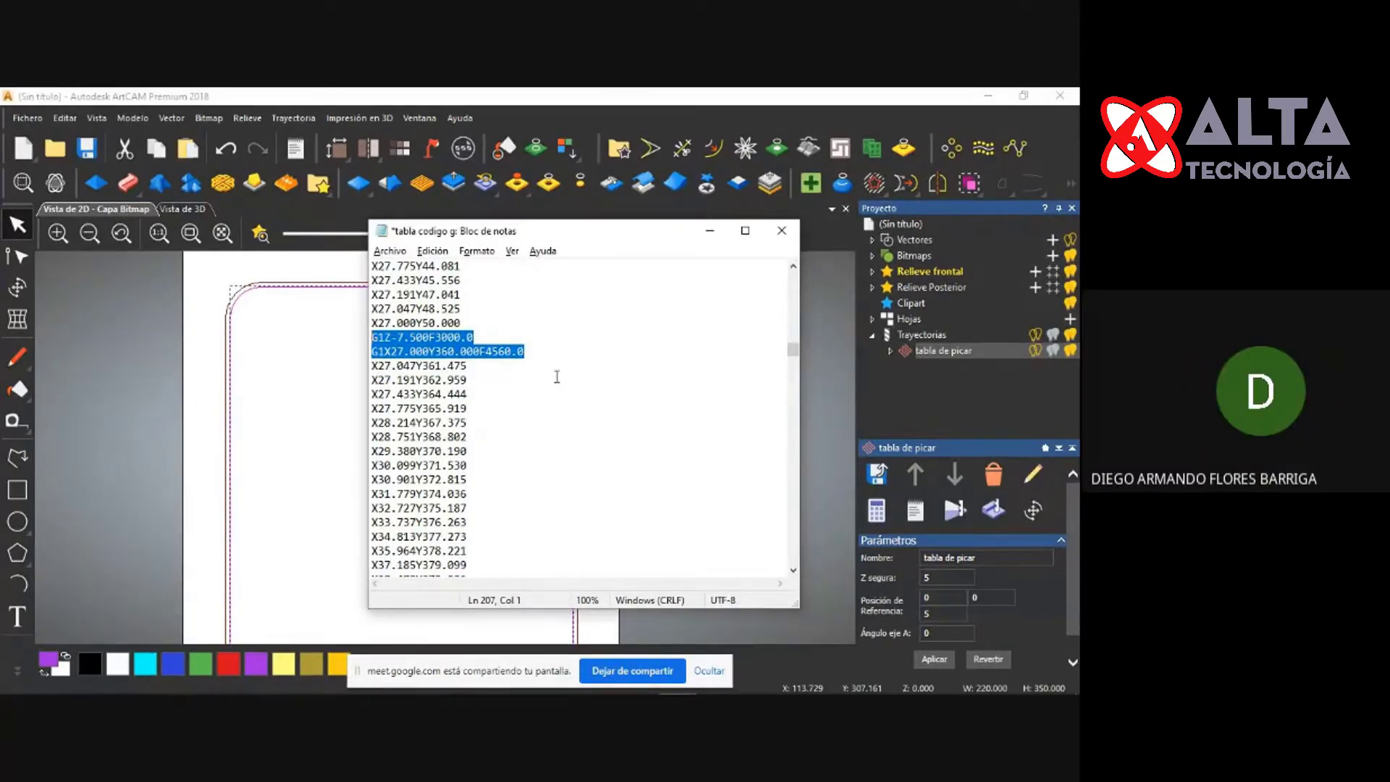
Close the tabla codigo g file in Notepad and return to the ArtCAM model.
{"action": "left_click", "coordinate": [782, 231]}
{"action": "left_click", "coordinate": [552, 408]}
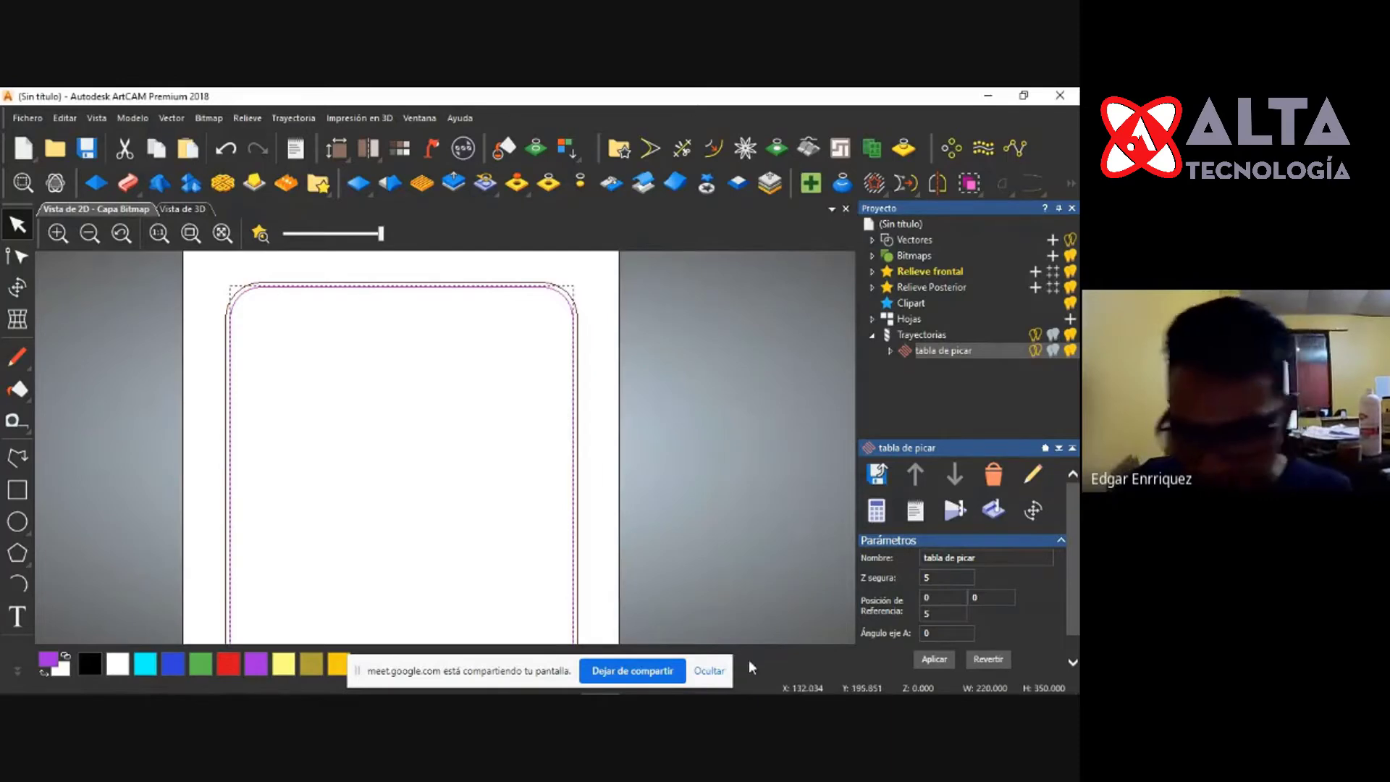
{"action": "mouse_move", "coordinate": [778, 693]}
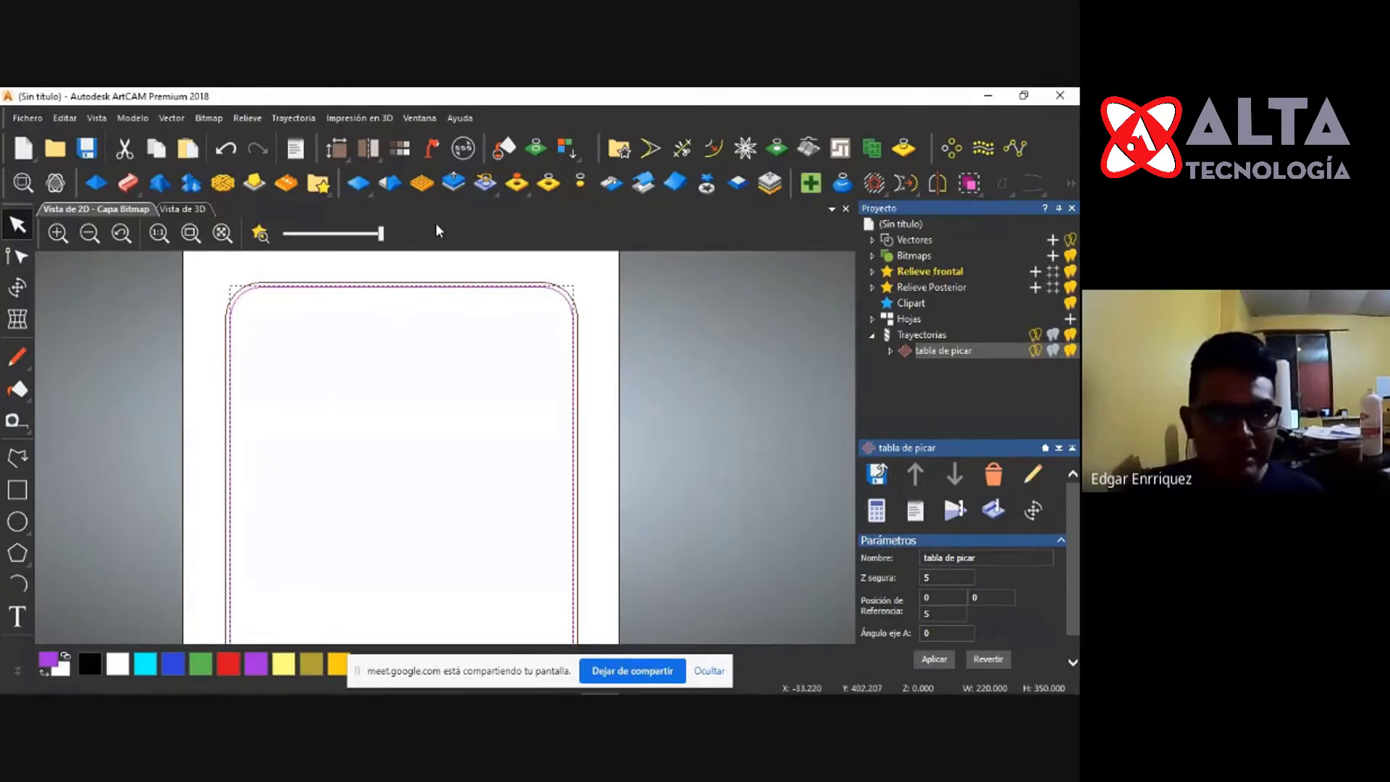
Close ArtCAM, choose to save the changes, and open the OneDrive folder Curso gratis Alta tecnologia as the save location.
{"action": "left_click", "coordinate": [1044, 97]}
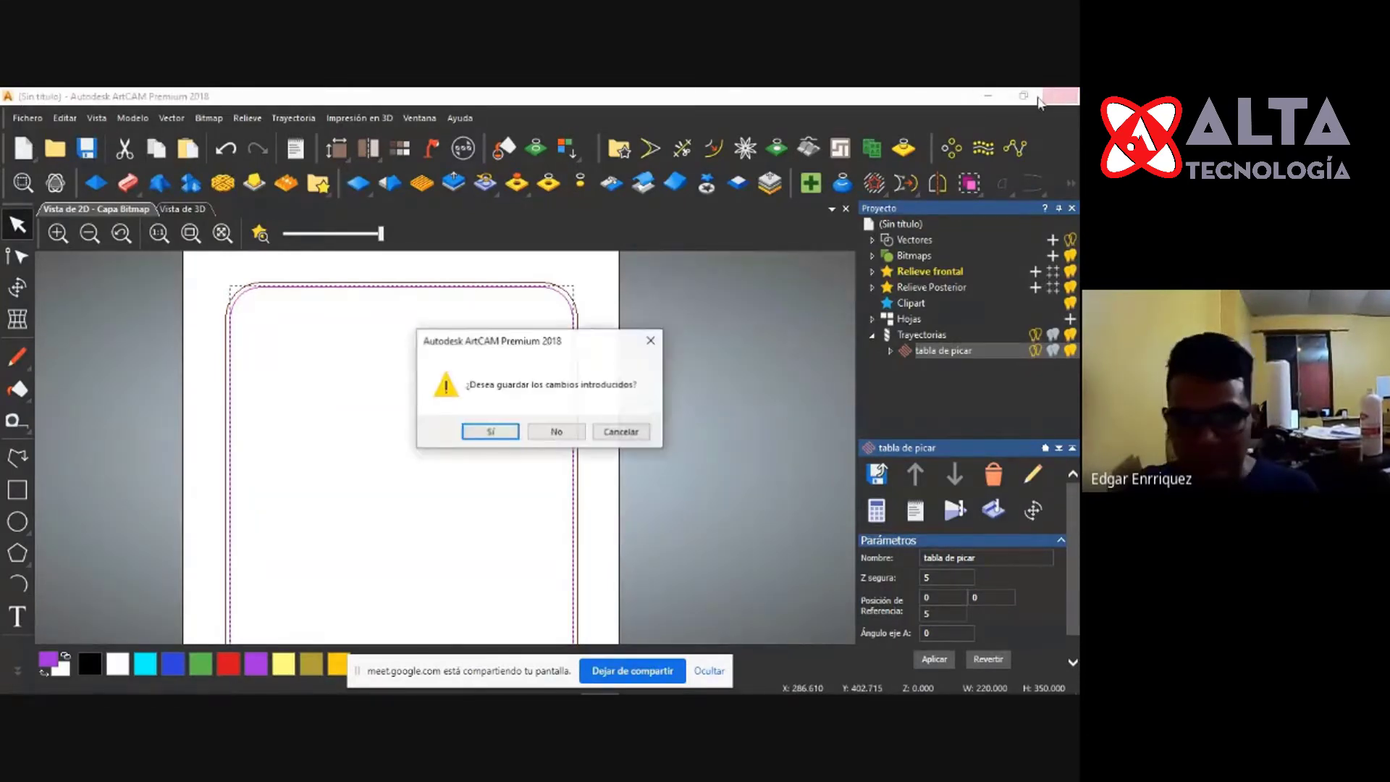
{"action": "left_click", "coordinate": [490, 432]}
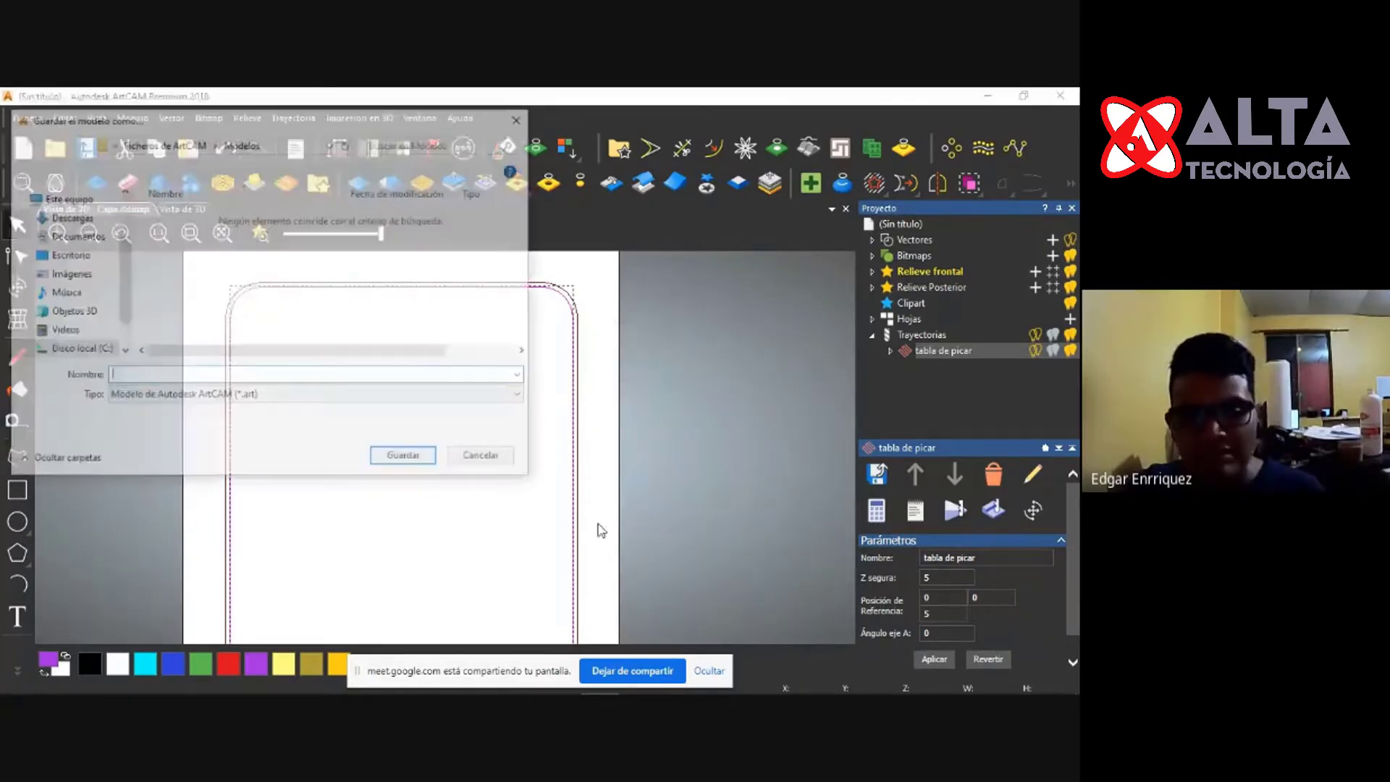
{"action": "scroll", "coordinate": [109, 231], "scroll_direction": "up", "scroll_amount": 3}
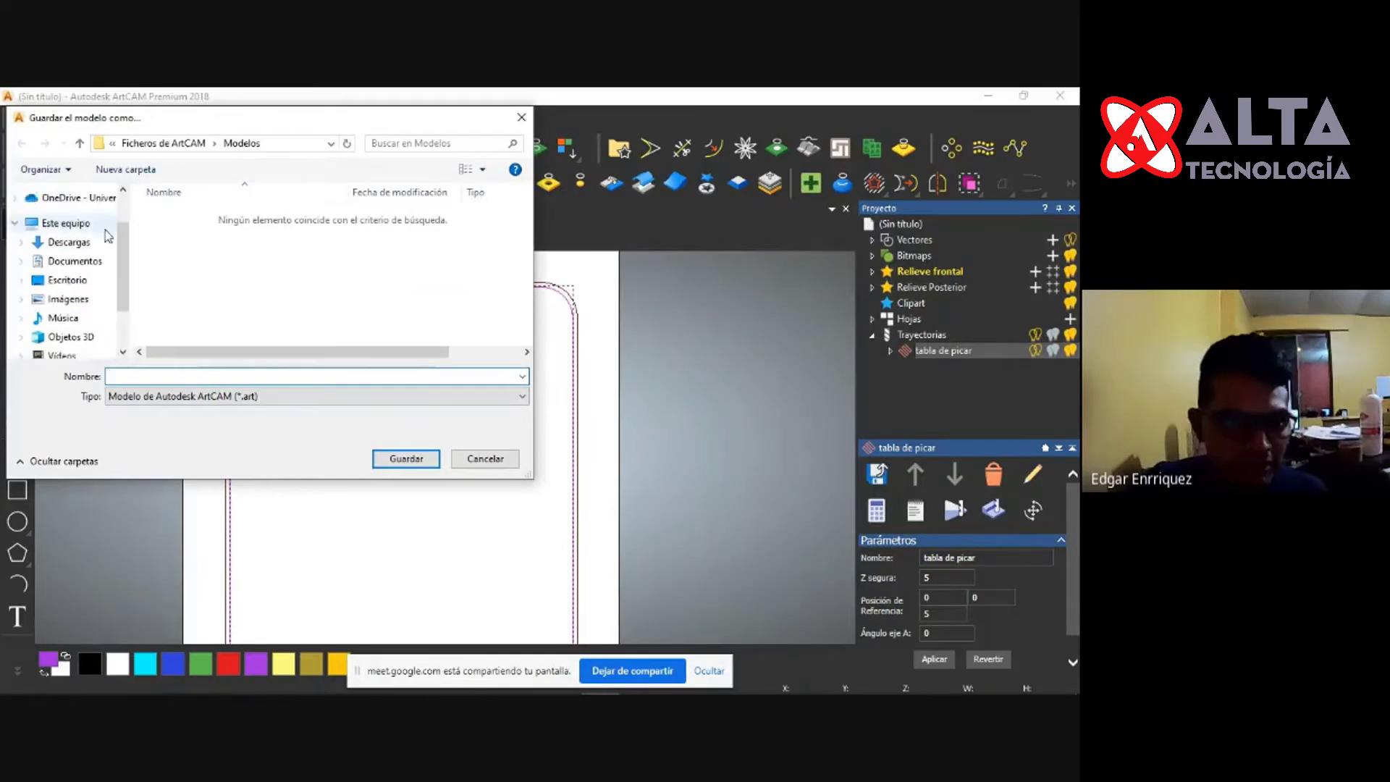
{"action": "left_click", "coordinate": [91, 260]}
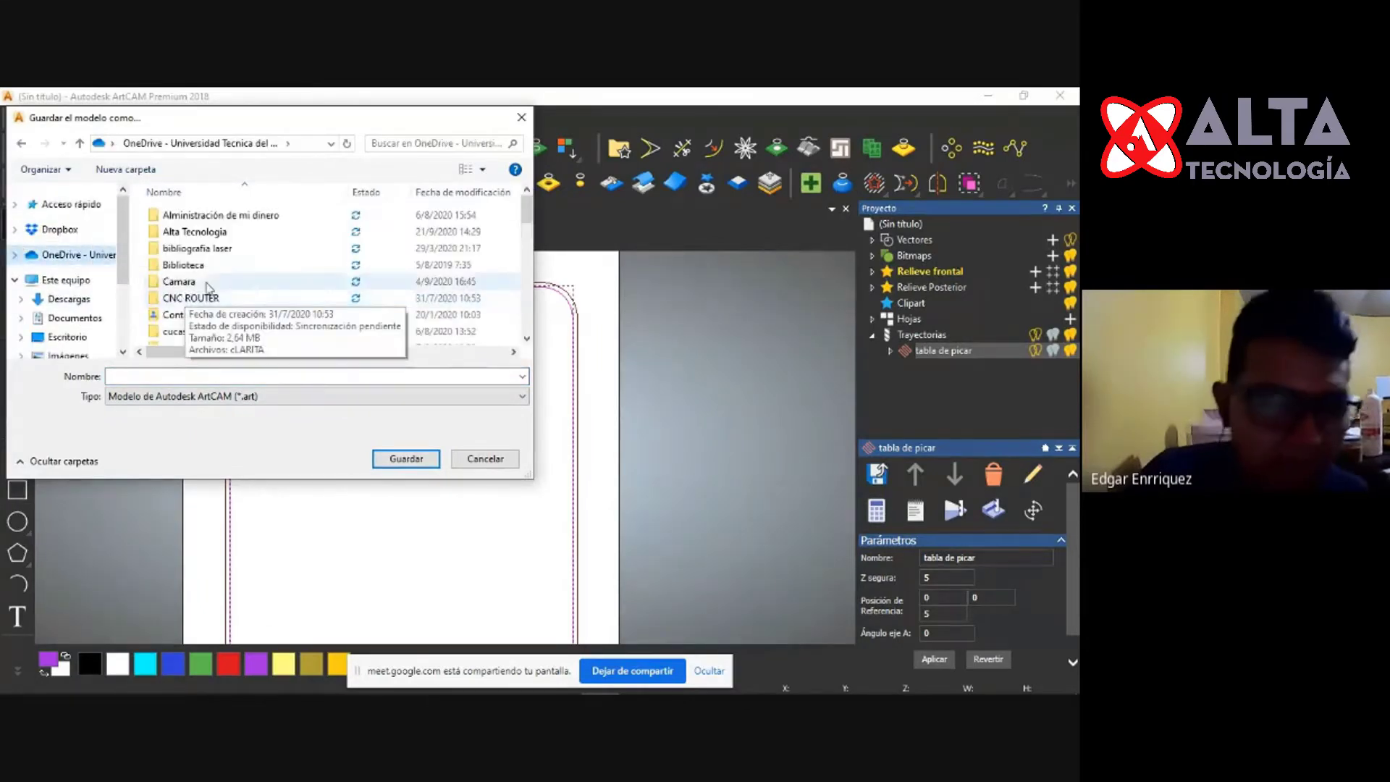
{"action": "scroll", "coordinate": [223, 325], "scroll_direction": "down", "scroll_amount": 1}
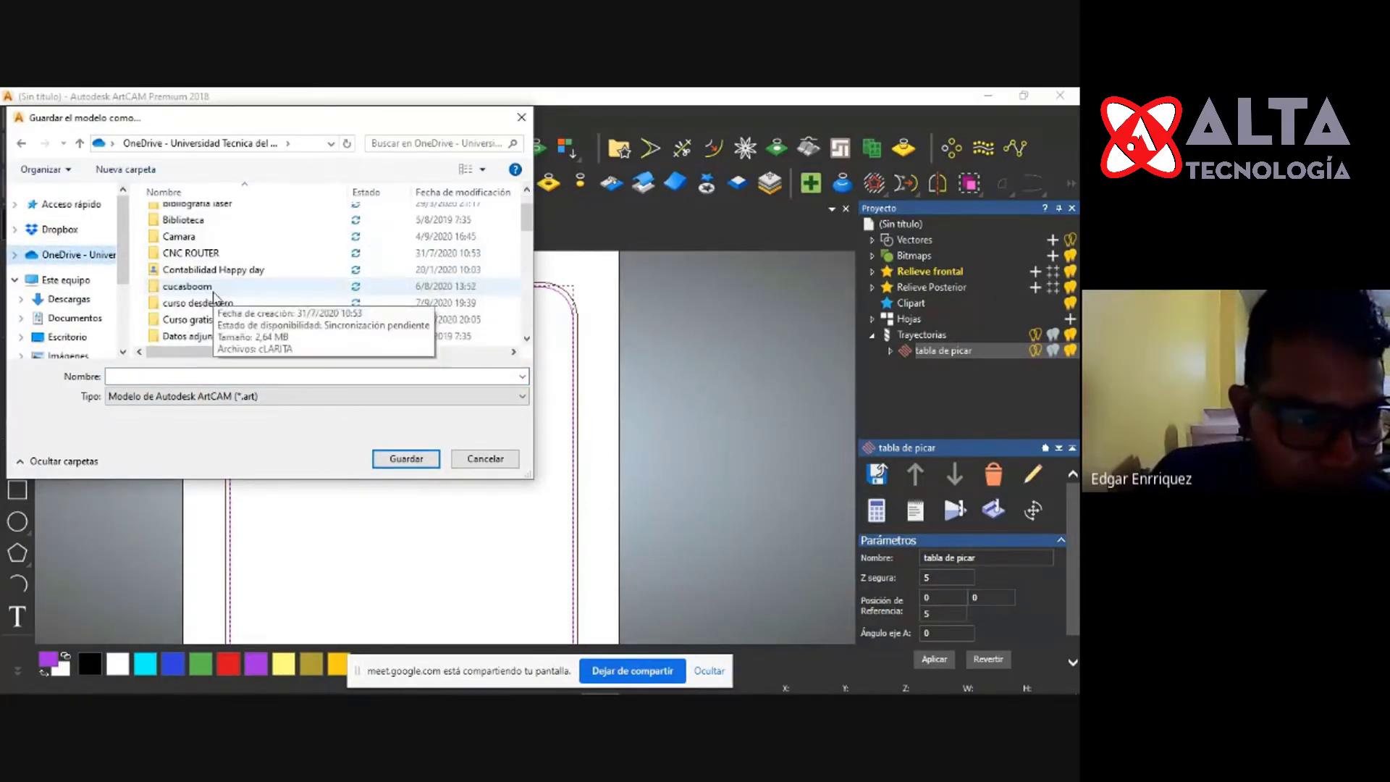
{"action": "scroll", "coordinate": [223, 336], "scroll_direction": "down", "scroll_amount": 1}
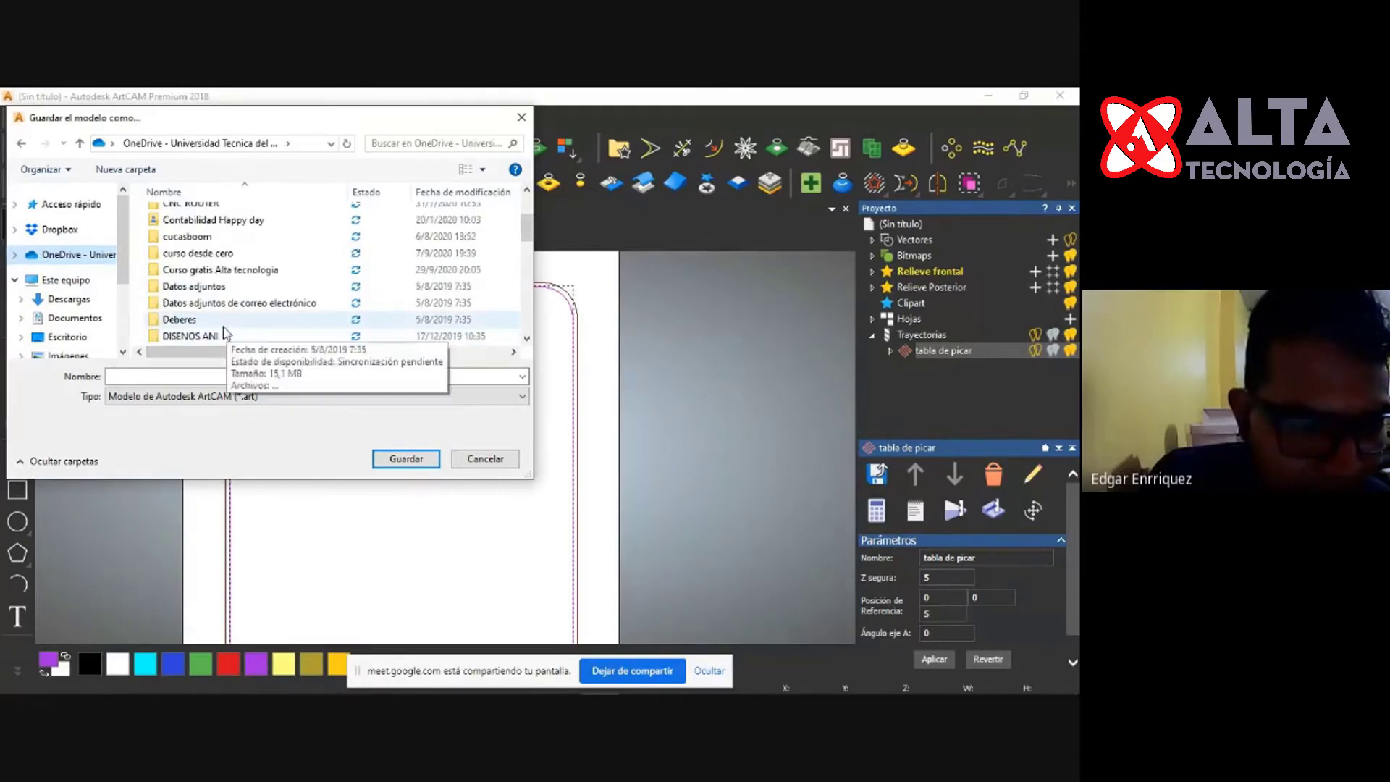
{"action": "scroll", "coordinate": [218, 310], "scroll_direction": "up", "scroll_amount": 1}
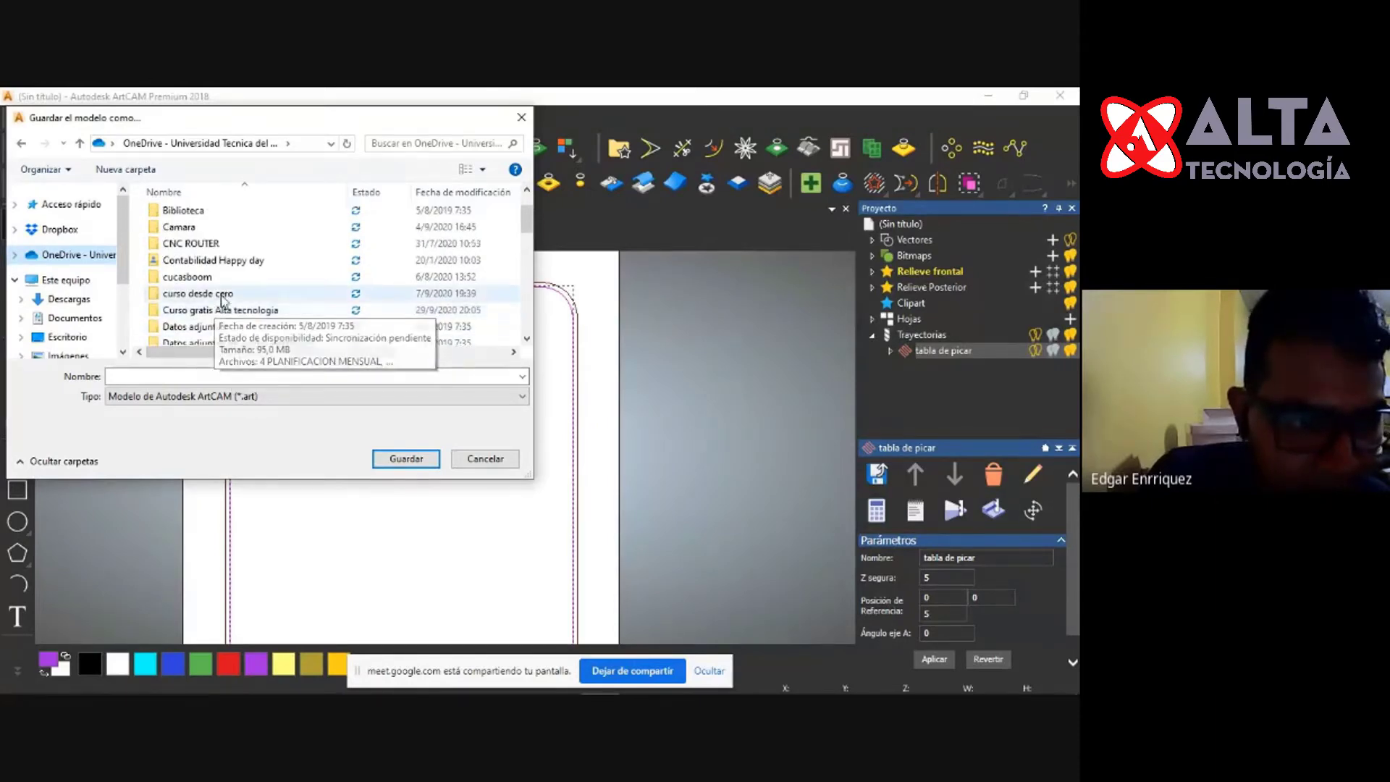
{"action": "double_click", "coordinate": [217, 317]}
Name the model Tabla and save it as an Autodesk ArtCAM model (*.art).
{"action": "left_click", "coordinate": [203, 376]}
{"action": "type", "text": "Tabla"}
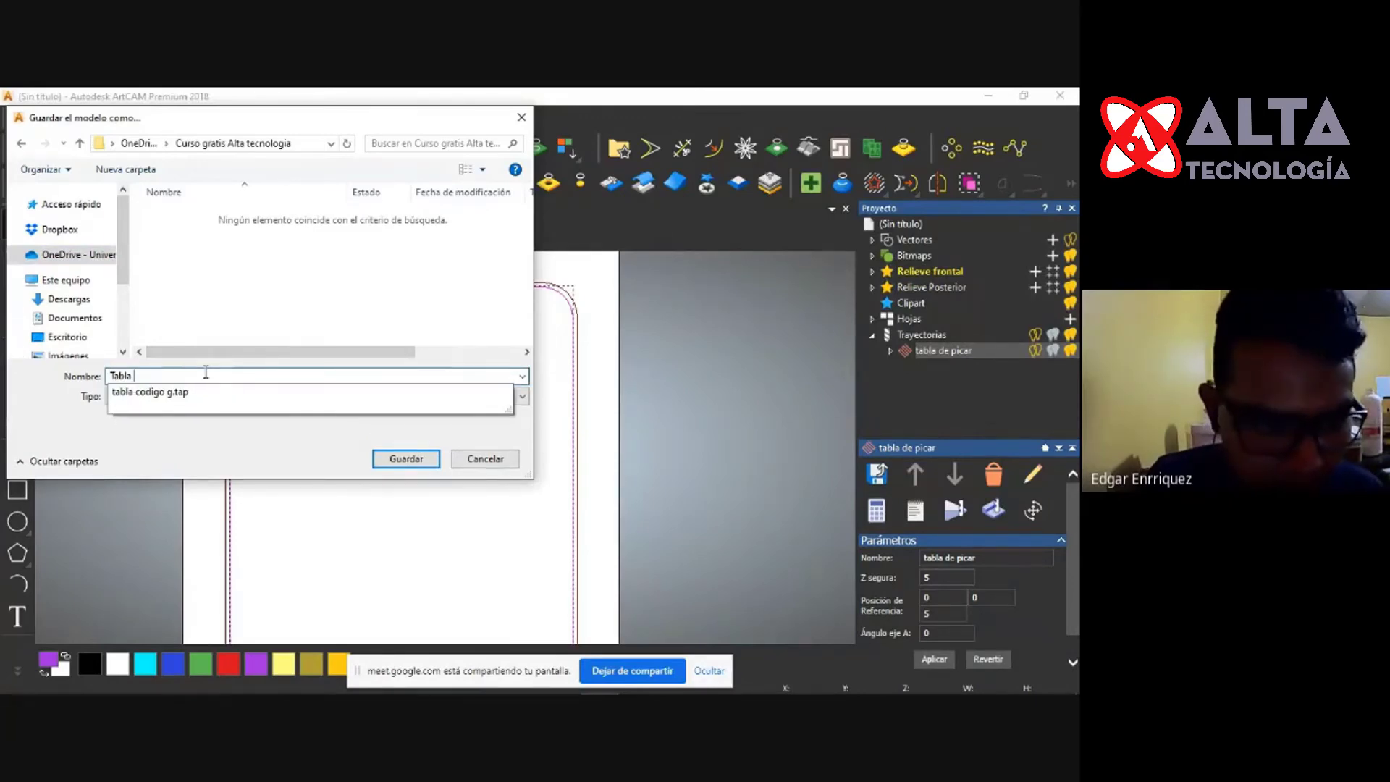
{"action": "left_click", "coordinate": [395, 462]}
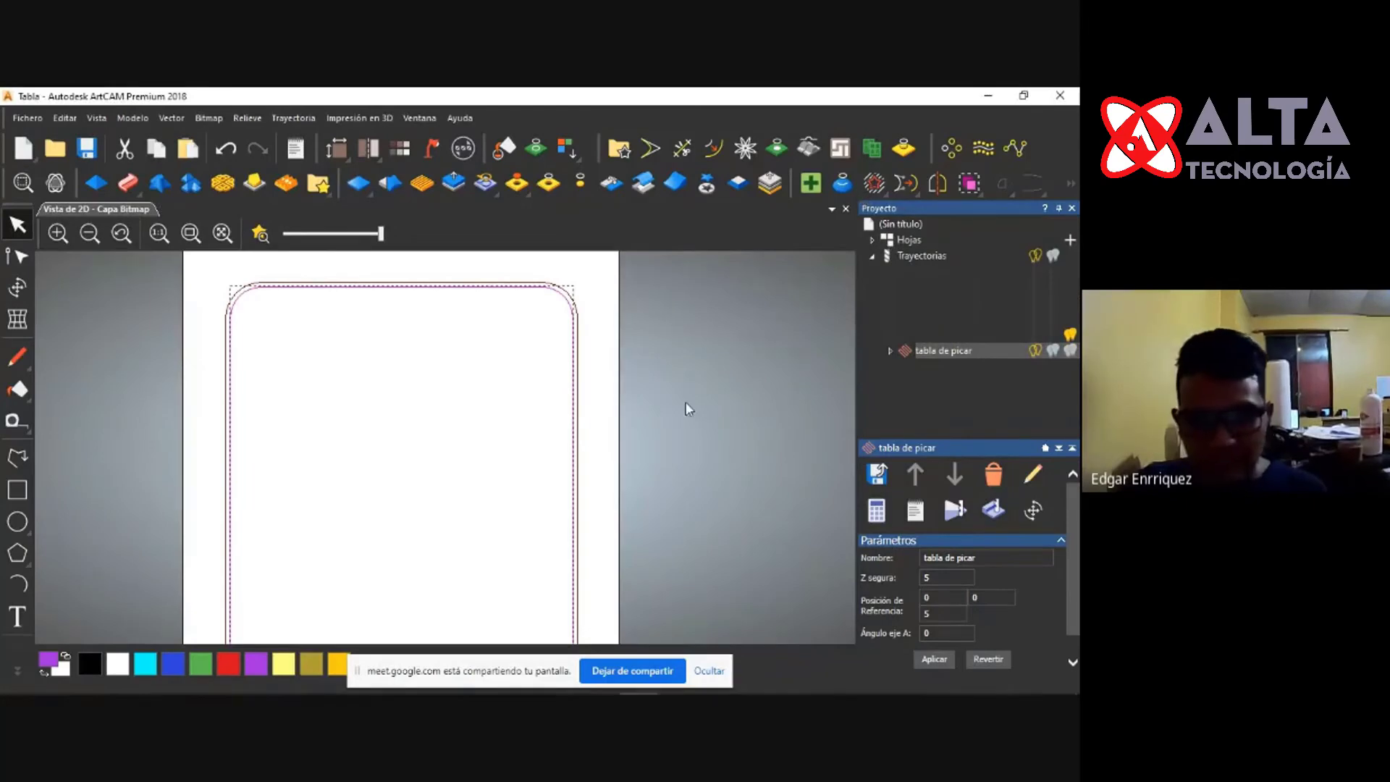
Switch to the Google Meet chat and highlight the words TABLA DE PICAR in the message about the next class.
{"action": "key", "text": "alt+Tab"}
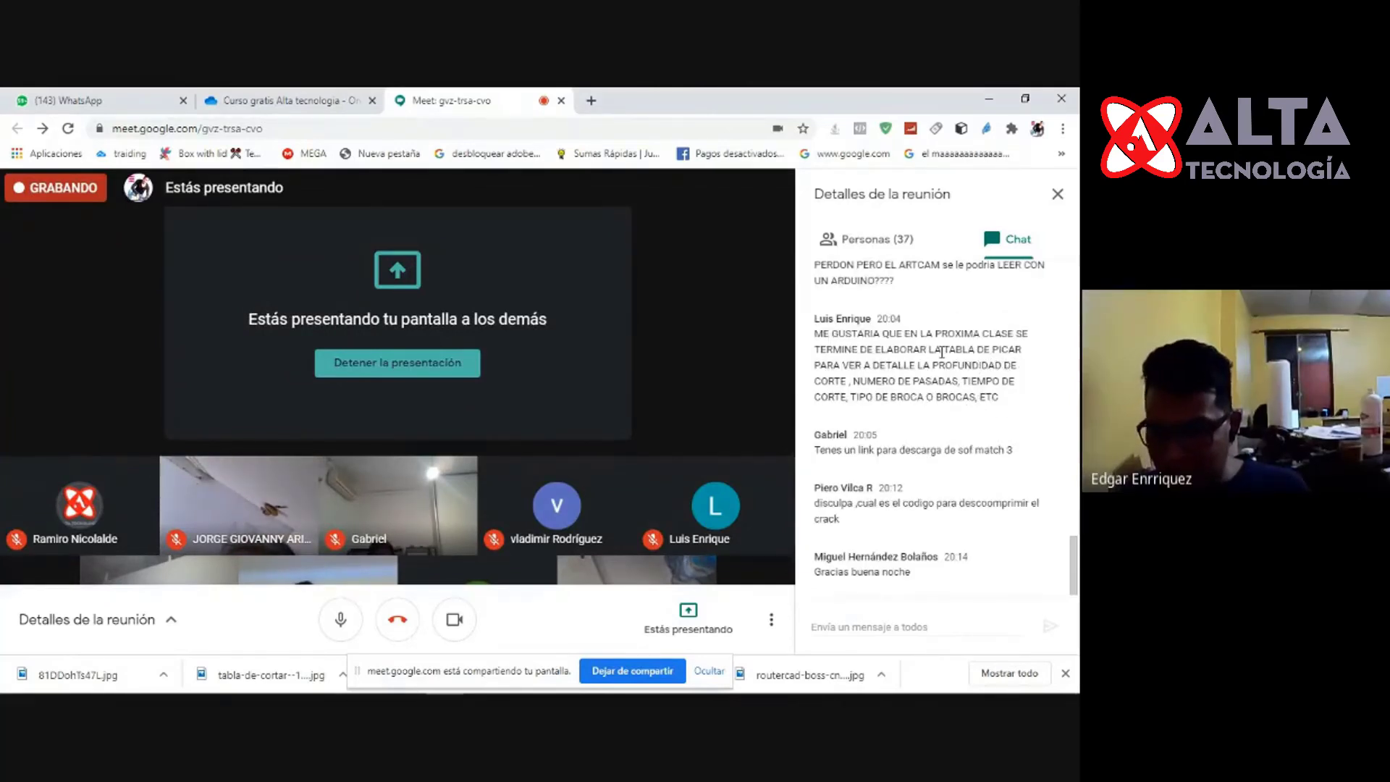
{"action": "left_click_drag", "start_coordinate": [945, 349], "coordinate": [1001, 350]}
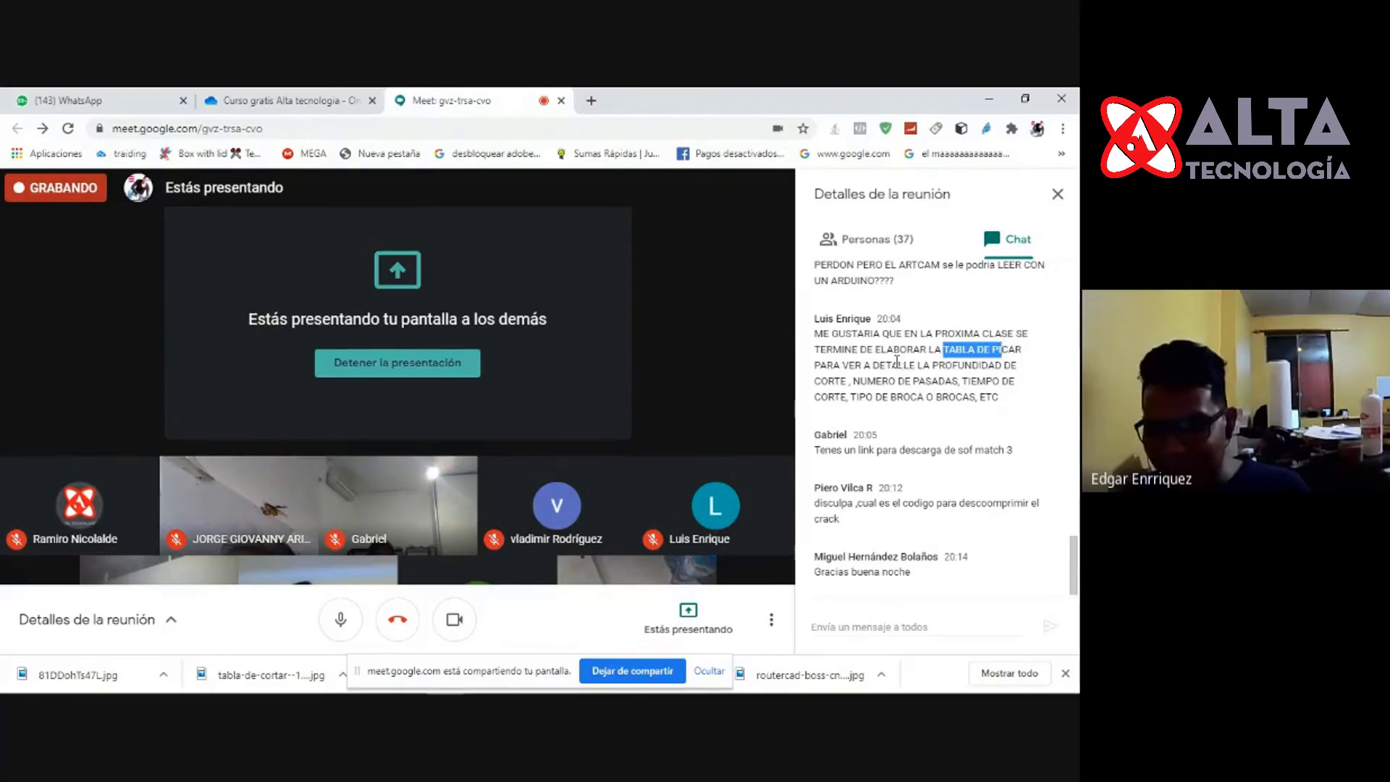